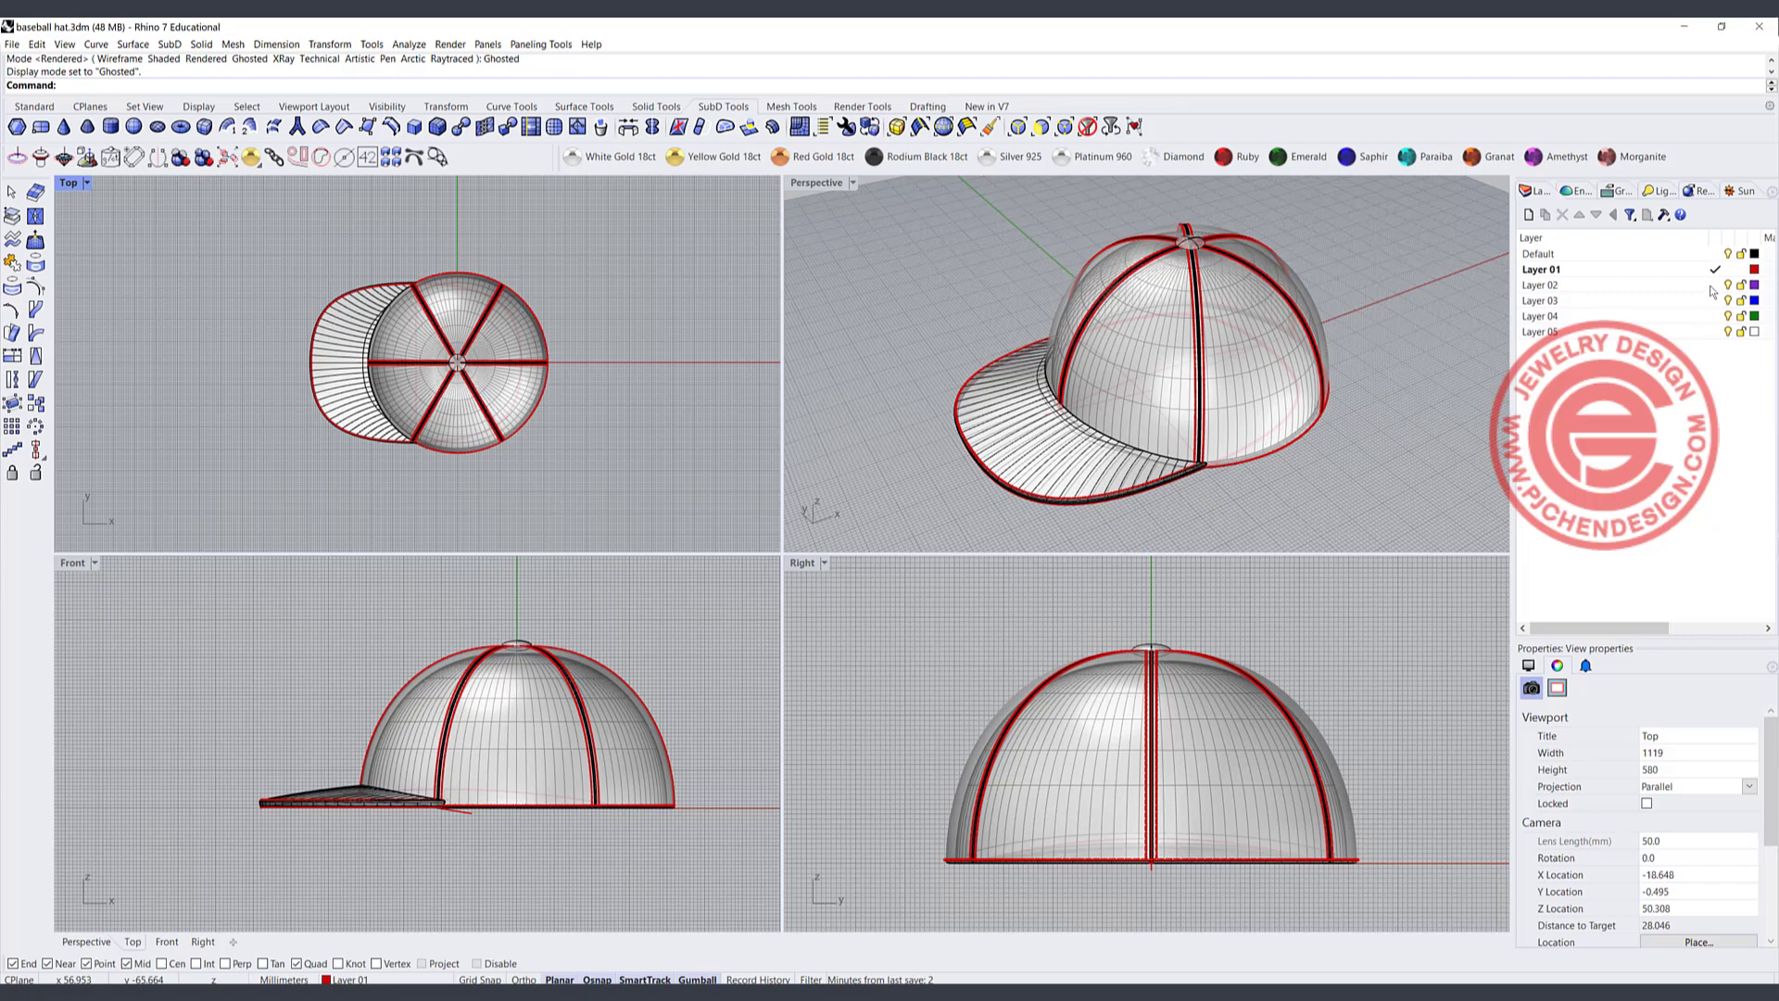
- Make Layer 02 current and draw a sphere centred at the origin with a radius of about 17 mm
click(1714, 285)
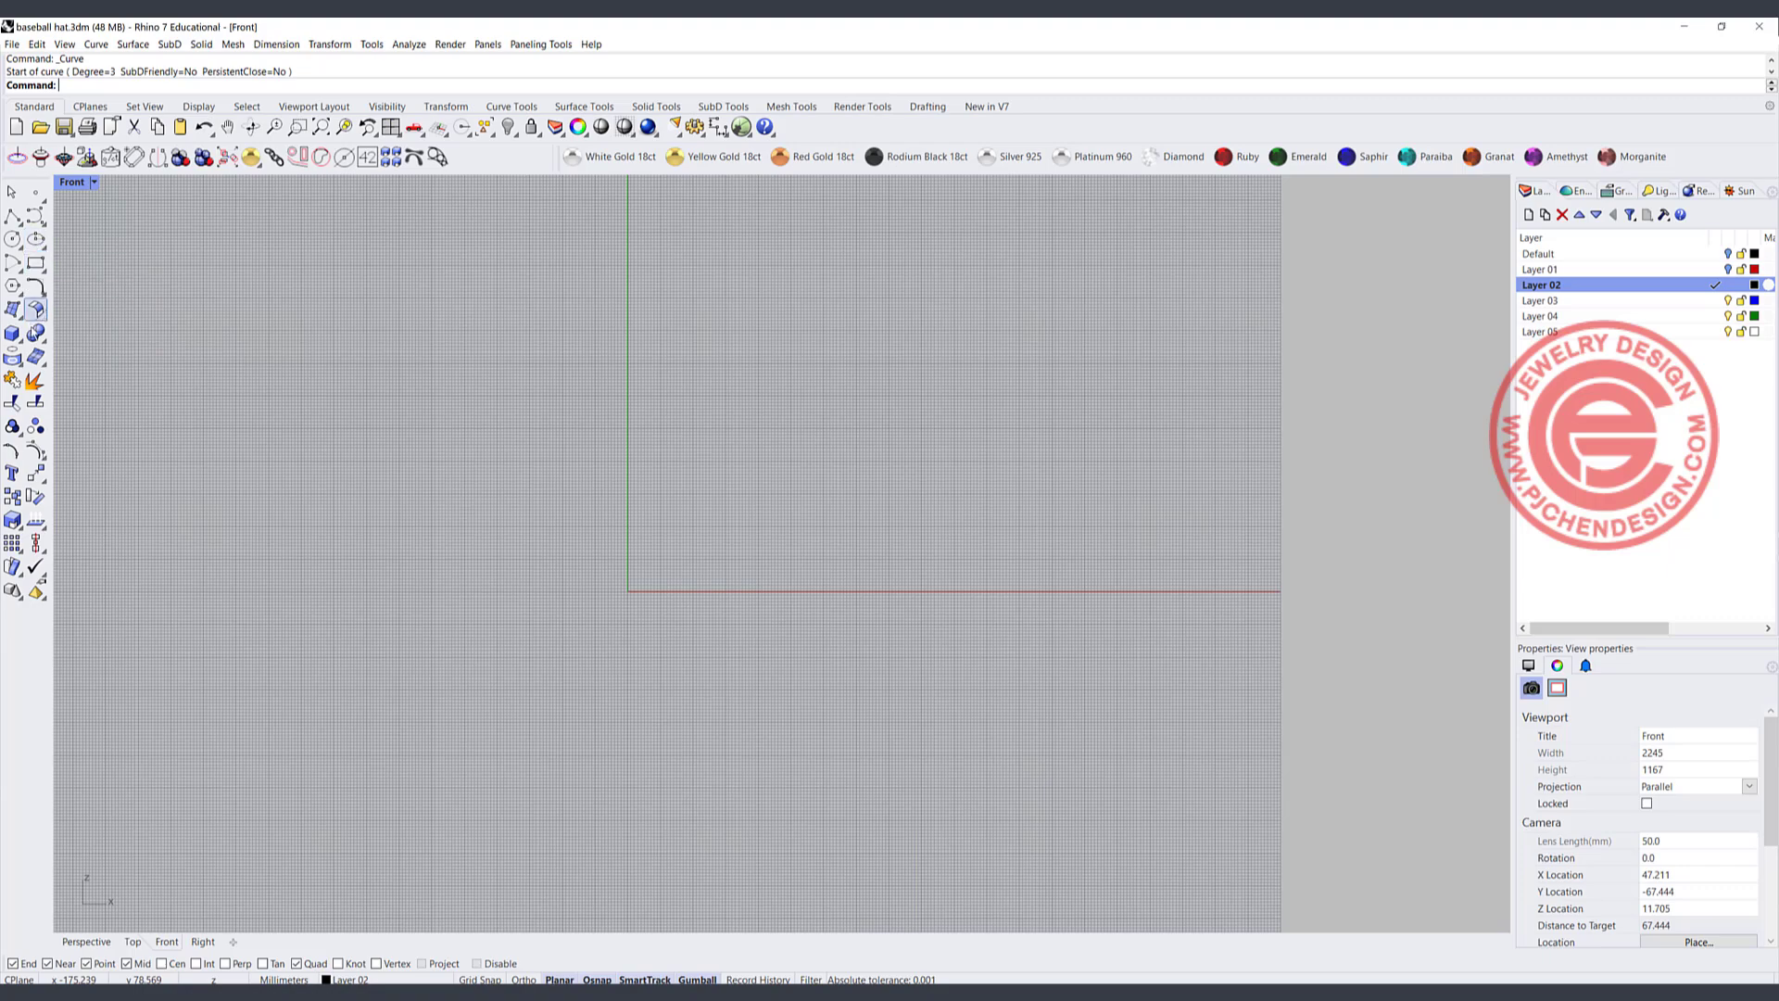
click(13, 337)
click(80, 335)
click(627, 591)
scroll(757, 515, up, 5)
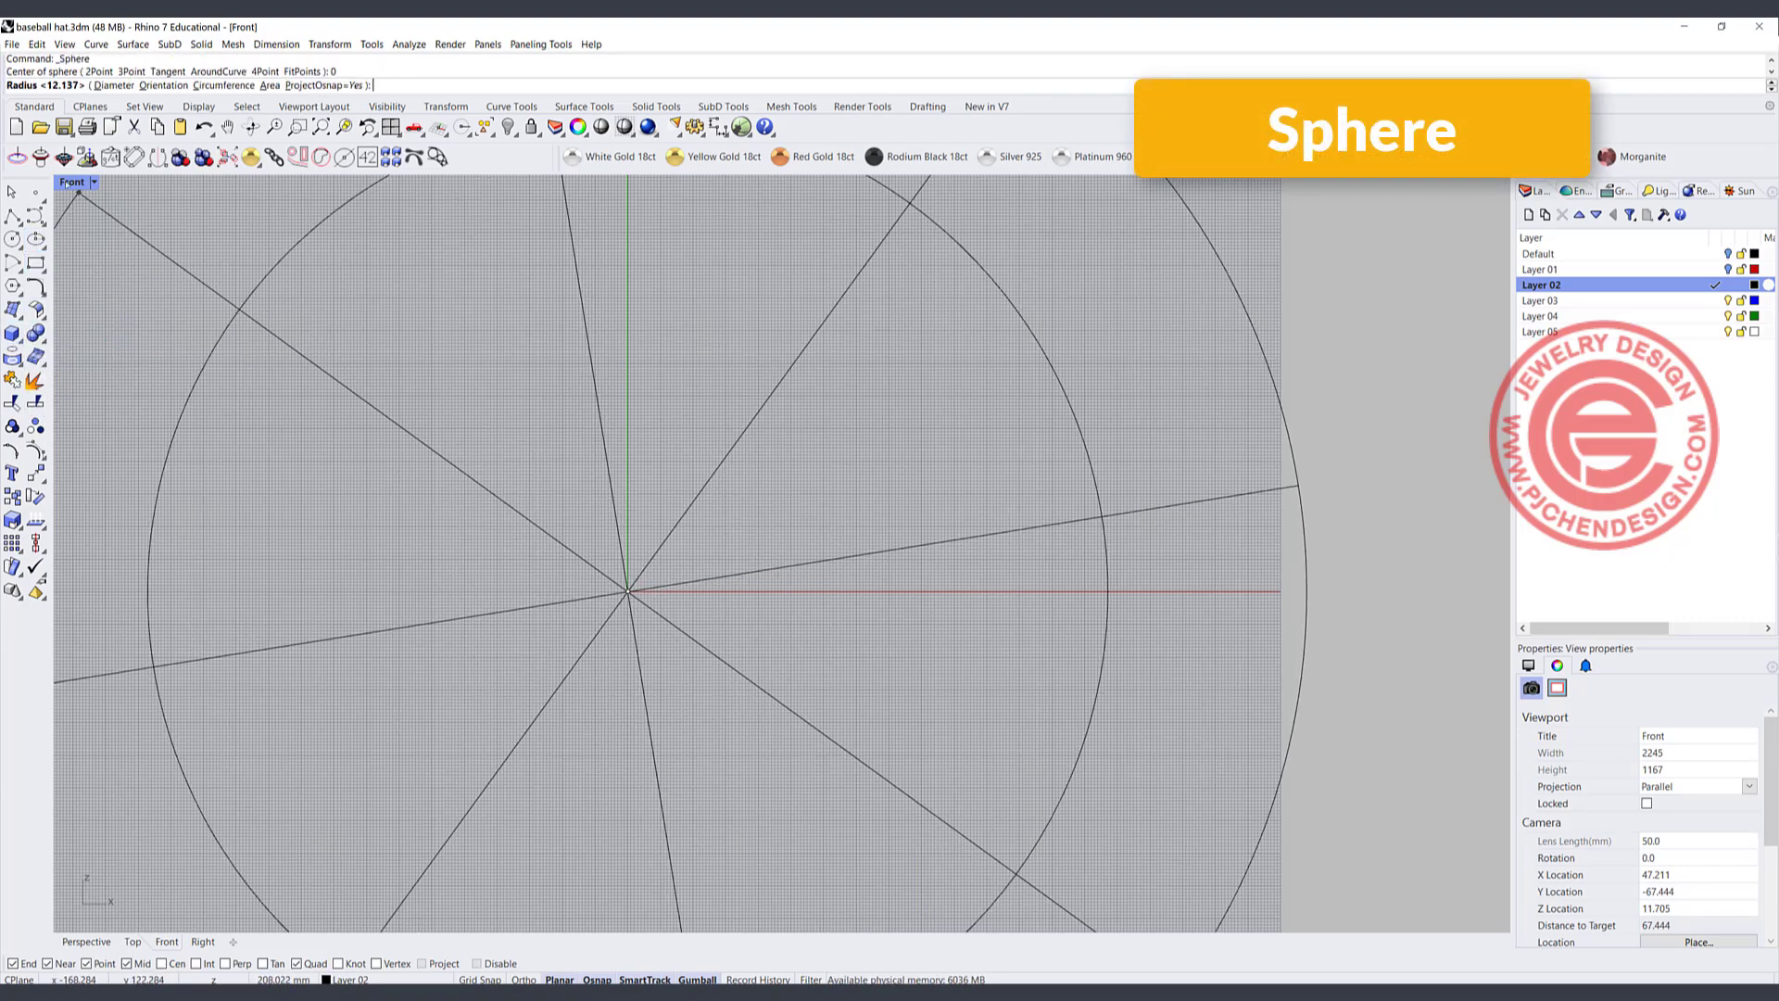
double_click(71, 182)
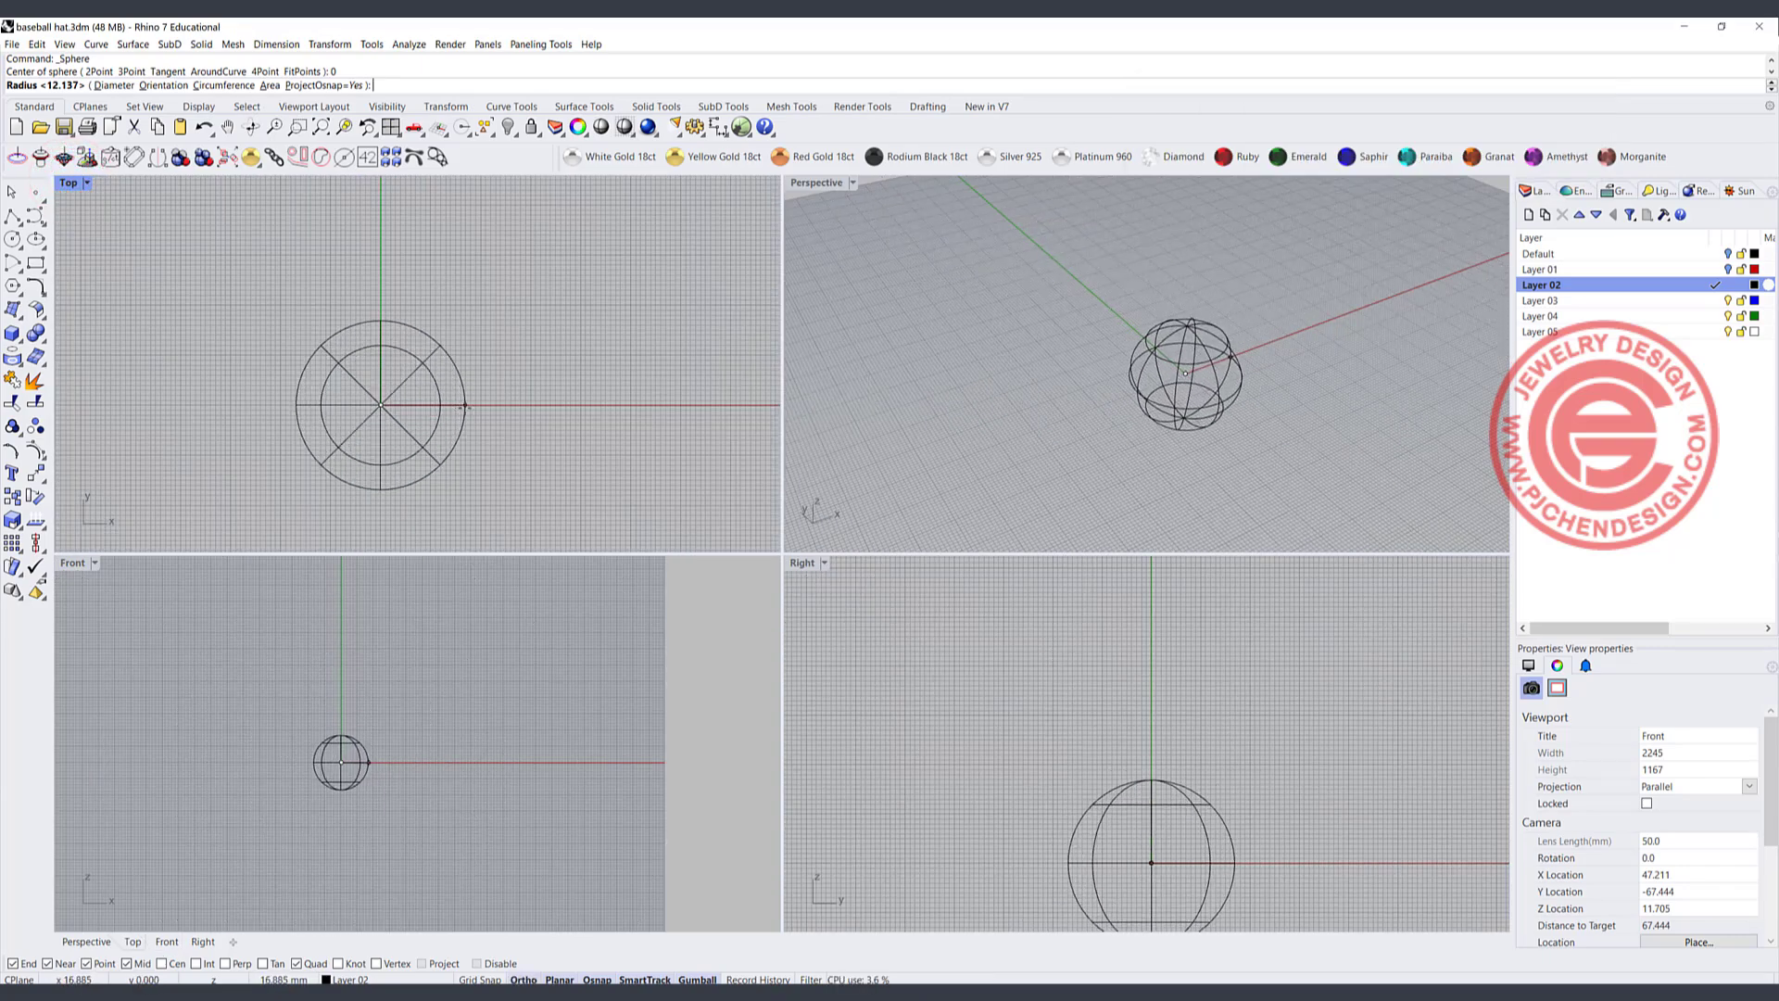
click(464, 408)
right_drag(420, 367, 494, 374)
click(448, 369)
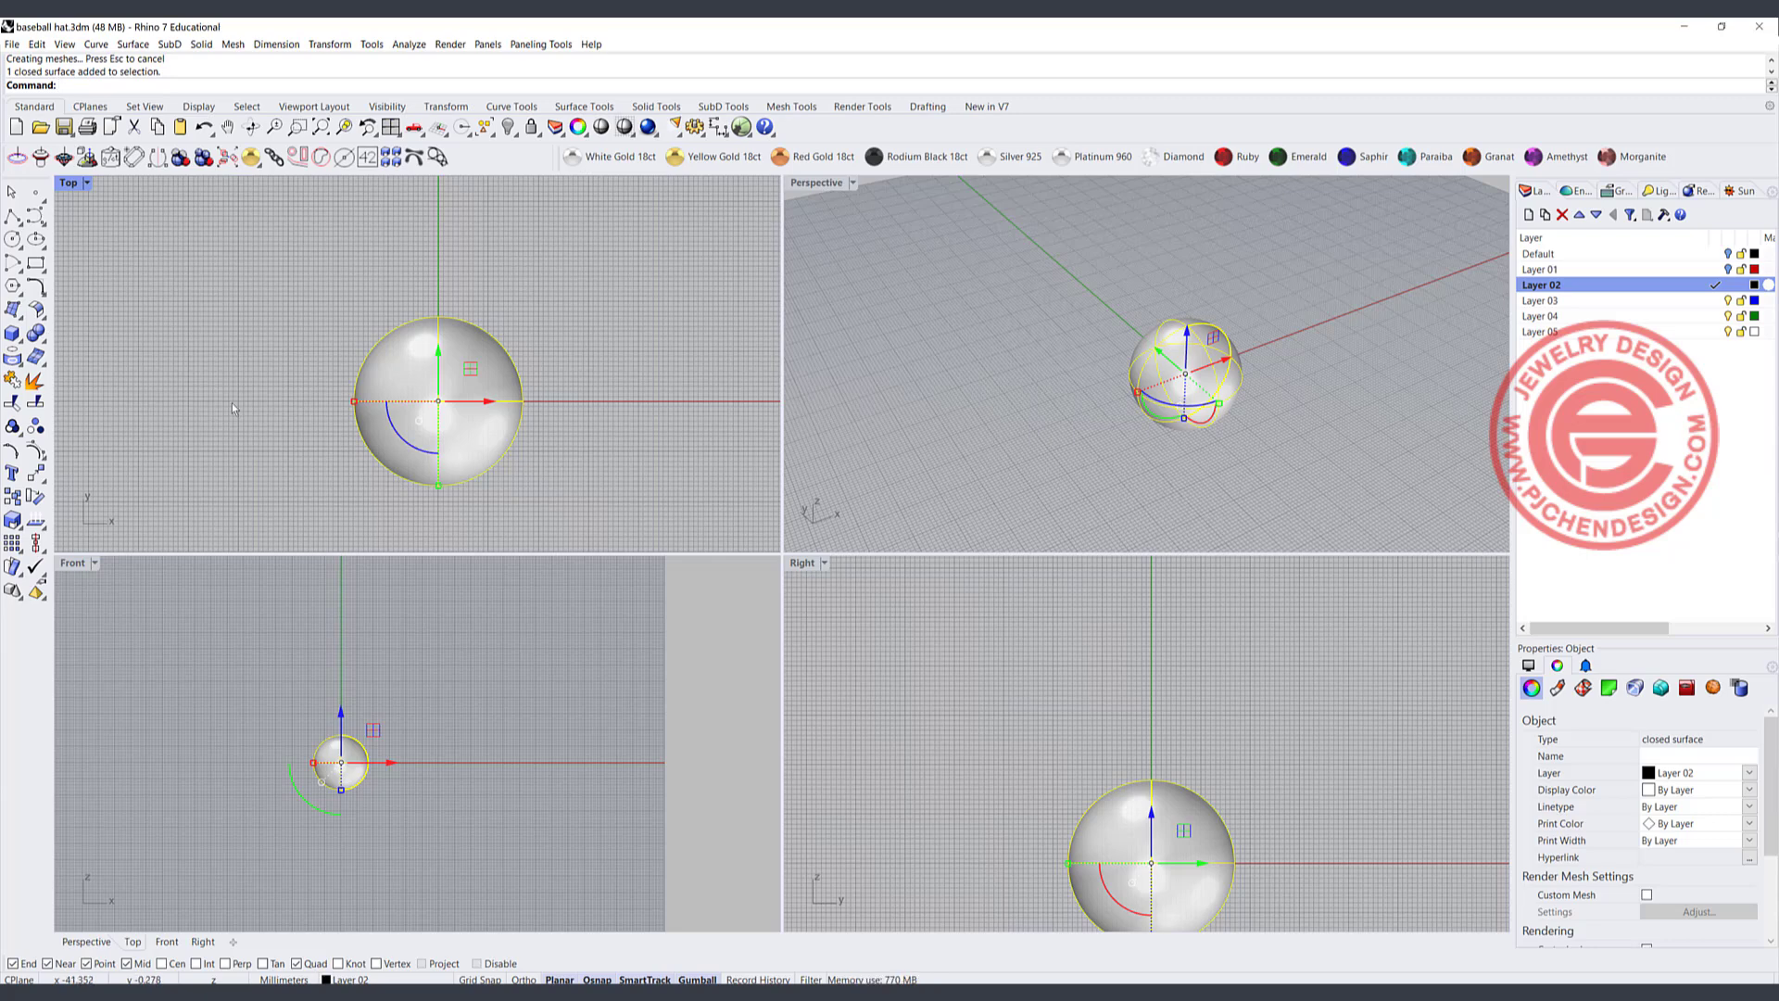
click(603, 454)
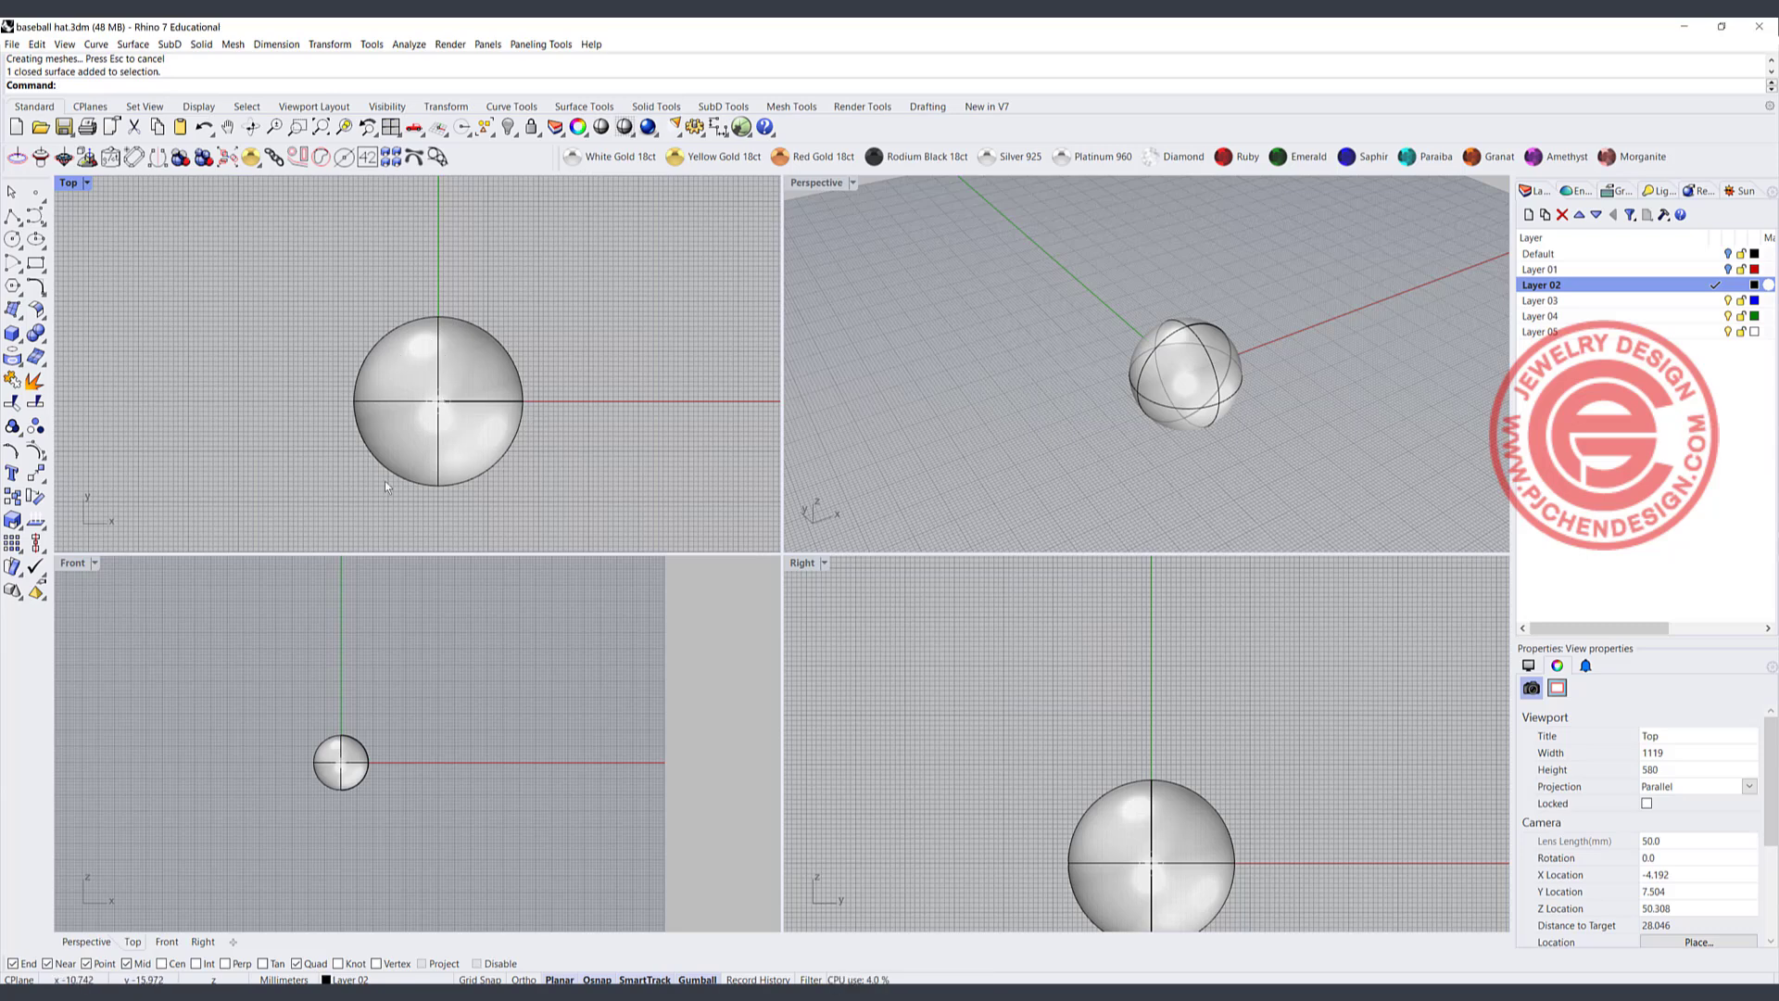
- Rebuild the sphere surface with point counts U 6 and V 4 and degree 3 in both directions
click(468, 367)
text(Rebuild)
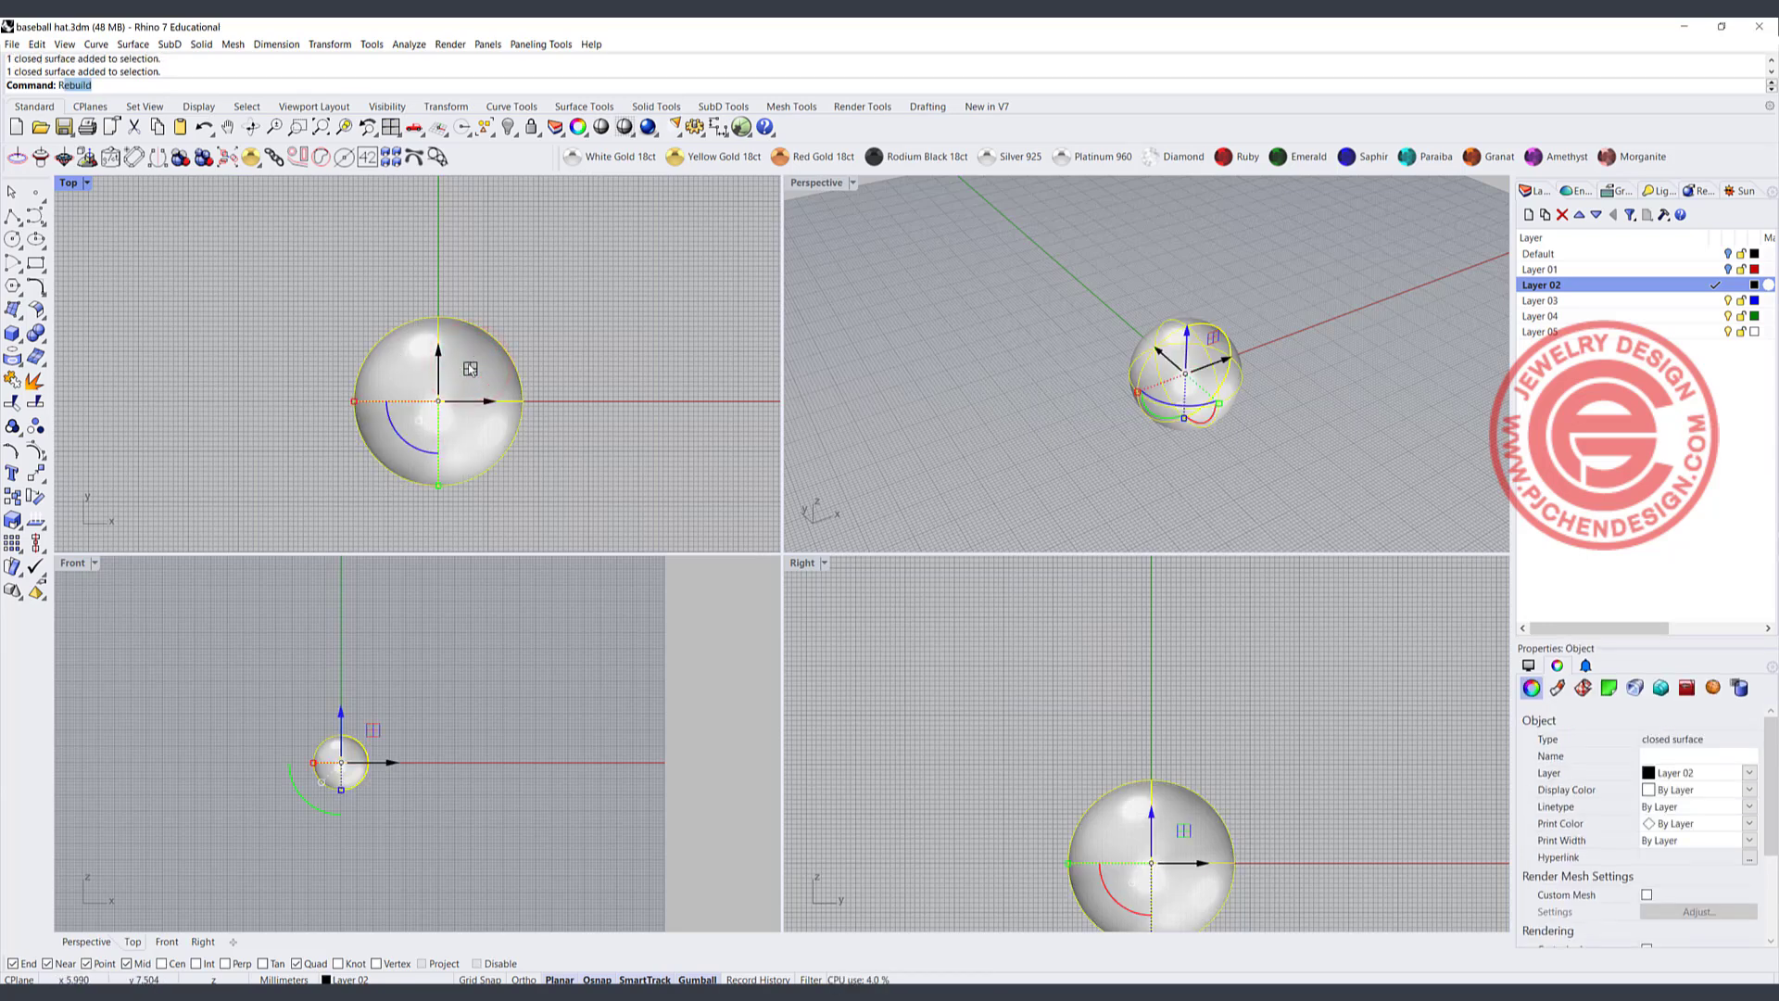
key(Return)
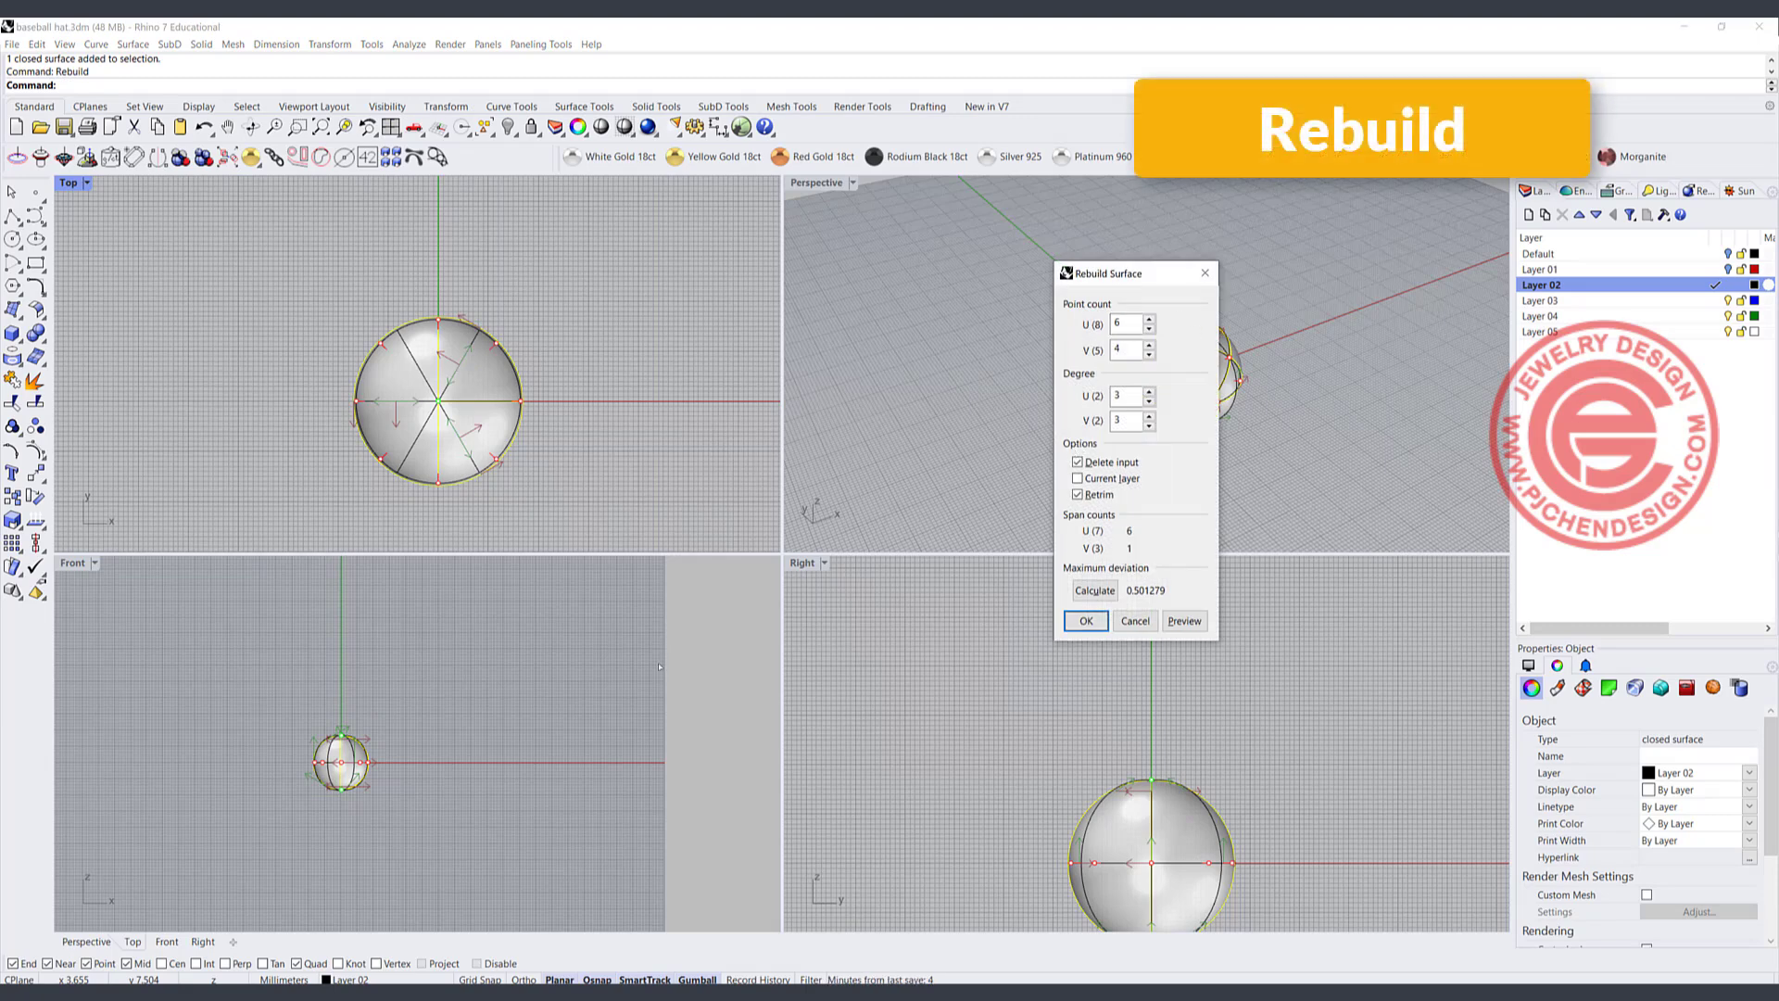
scroll(332, 775, up, 3)
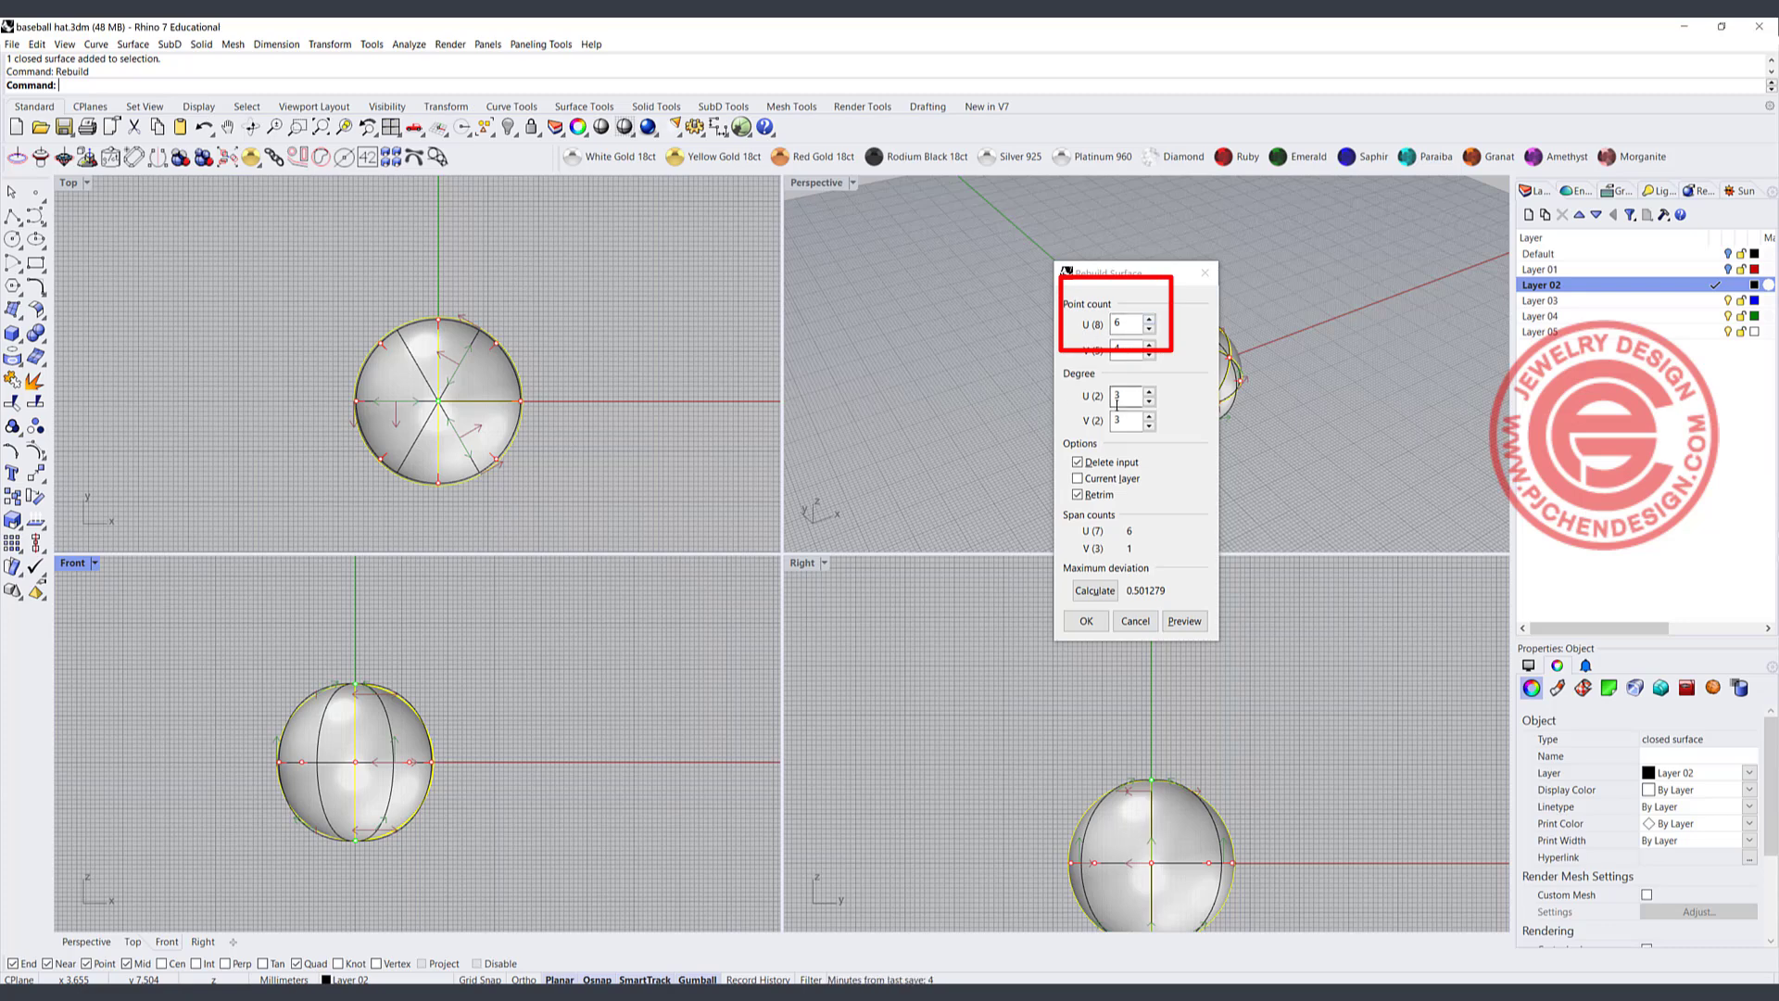
click(1087, 621)
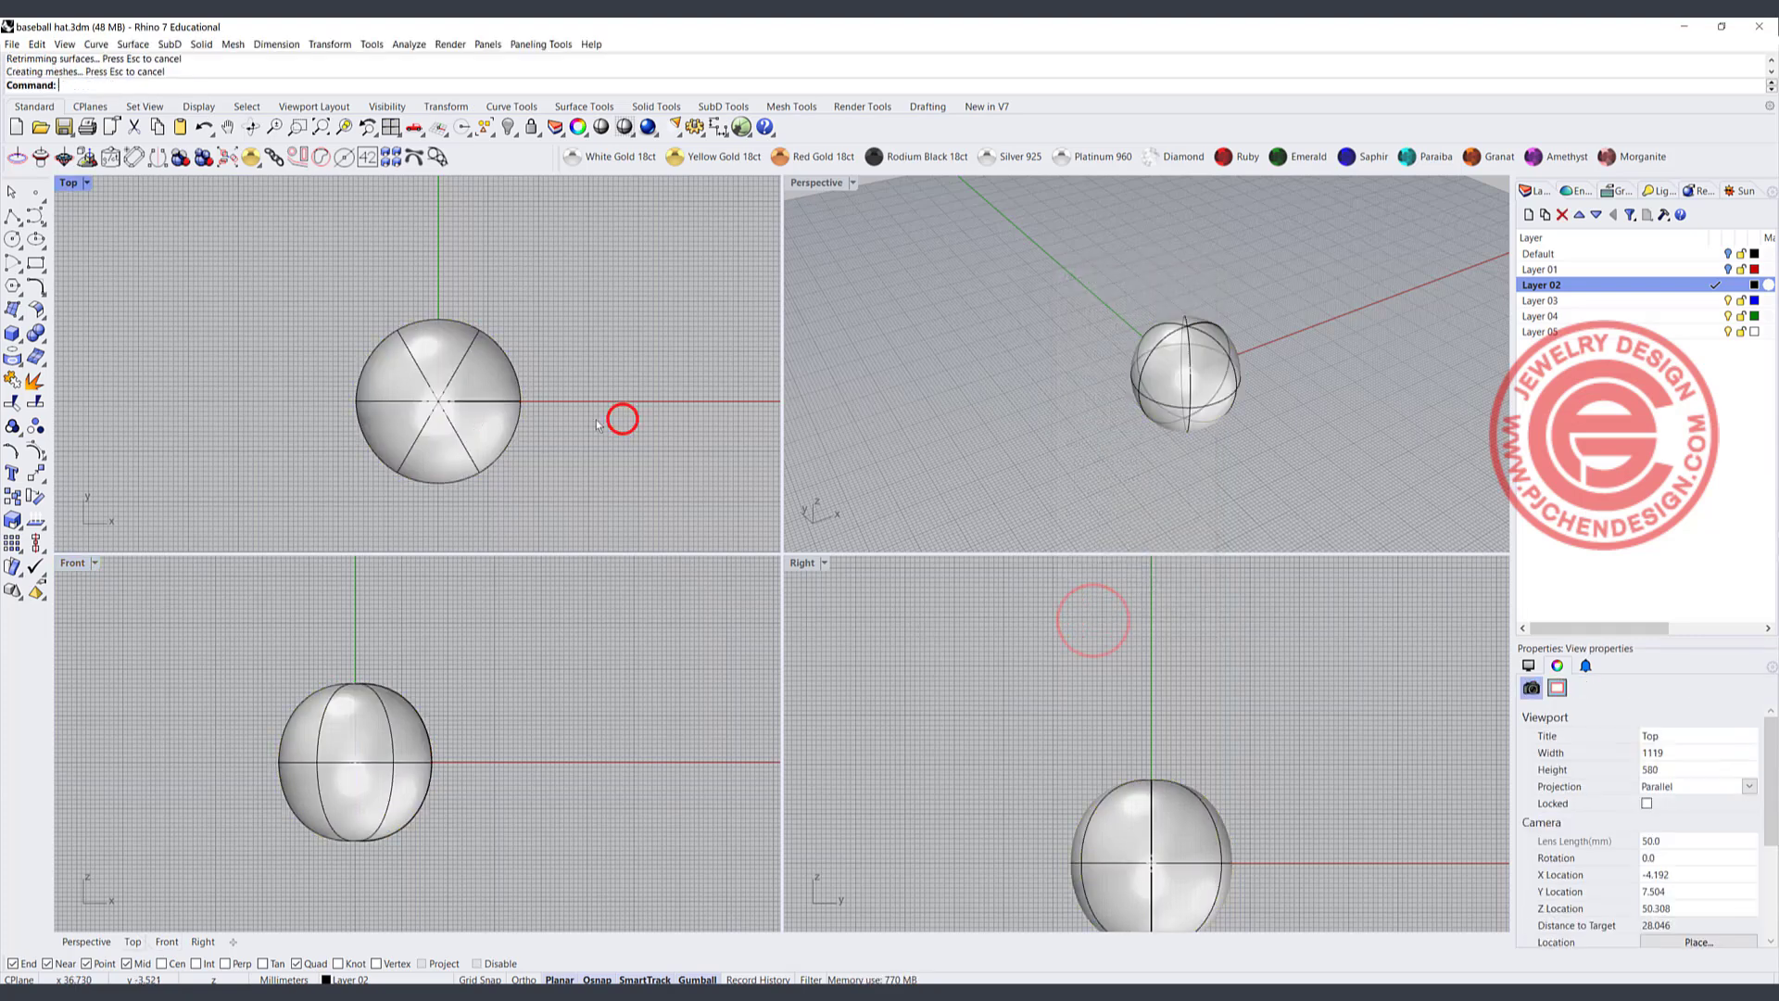
- Draw a straight line from the origin along the X axis and shift it to span the sphere's full width in the Front view
scroll(362, 736, up, 3)
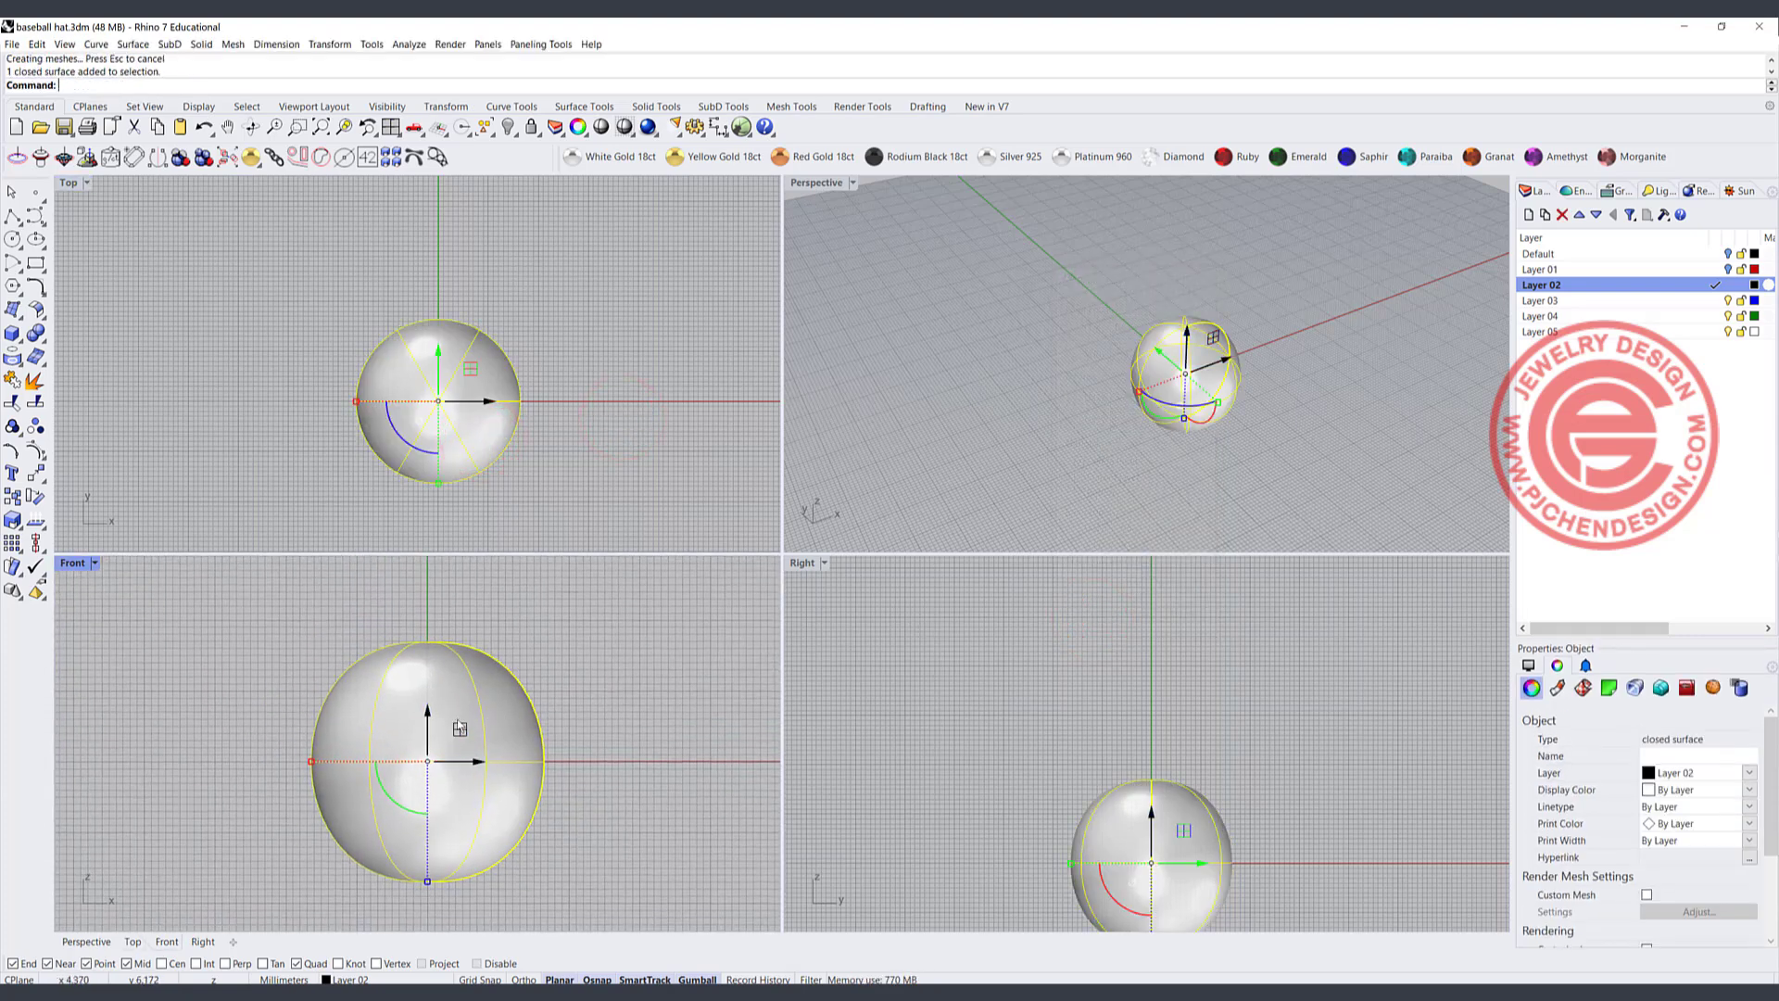
click(13, 216)
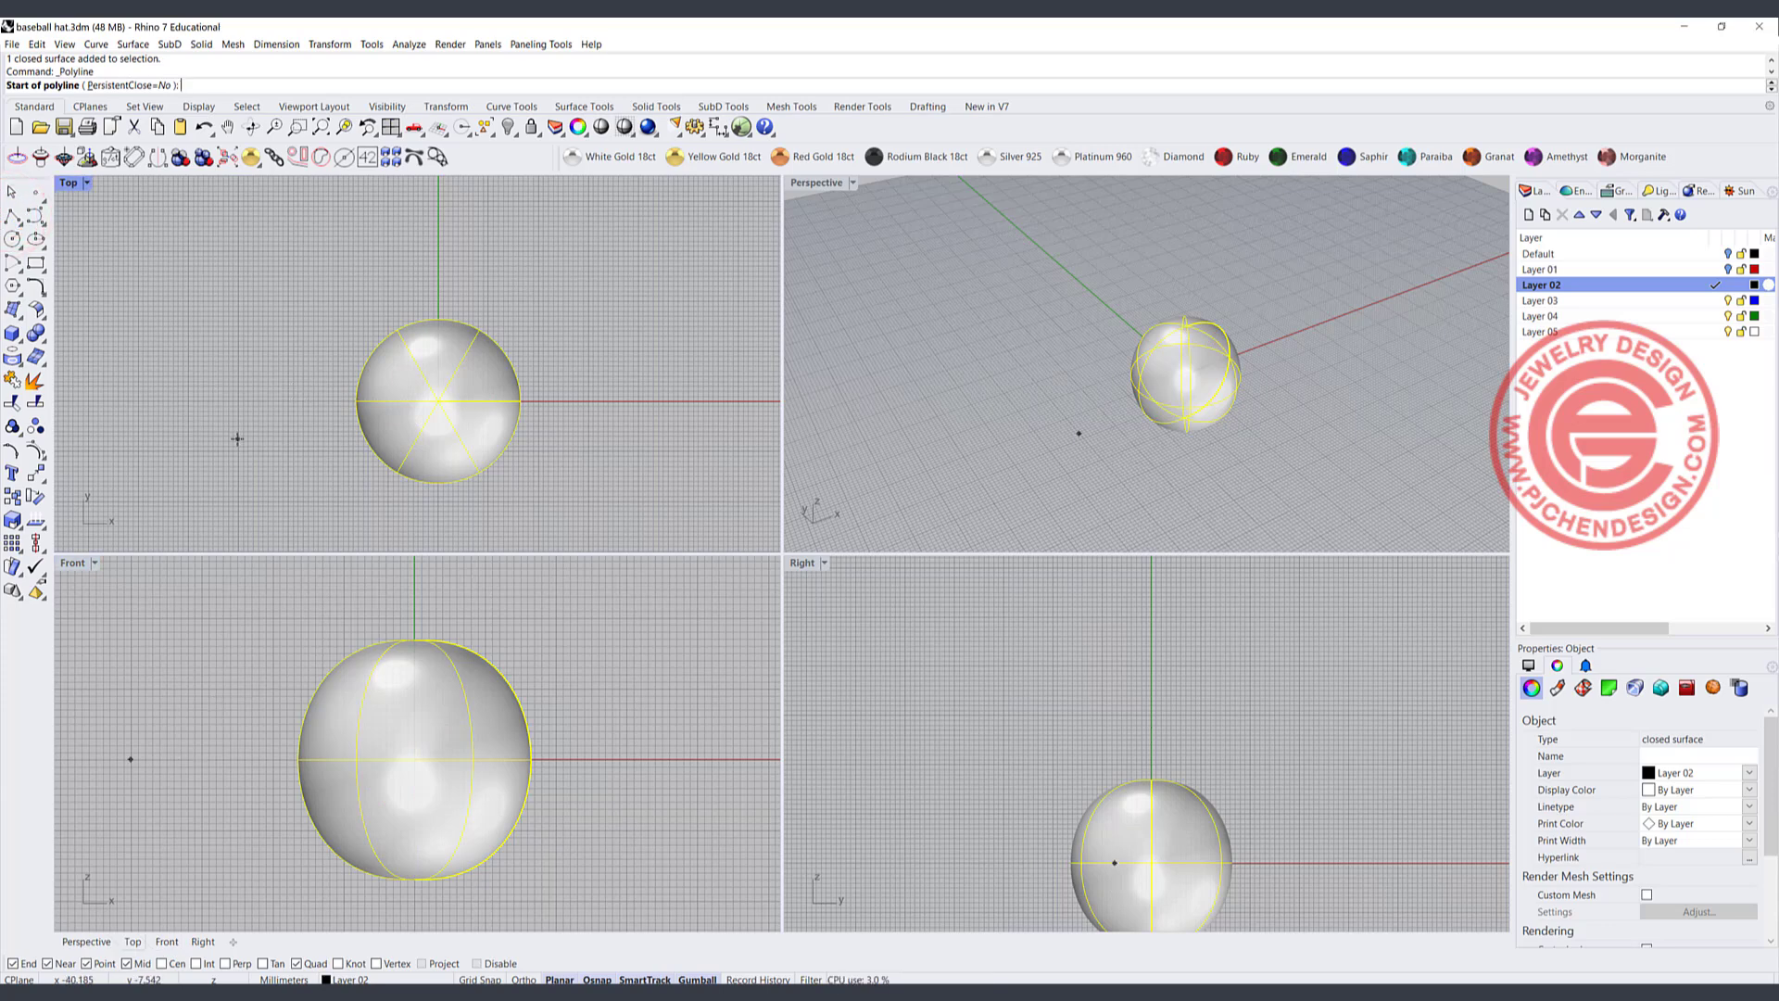
text(0)
key(Return)
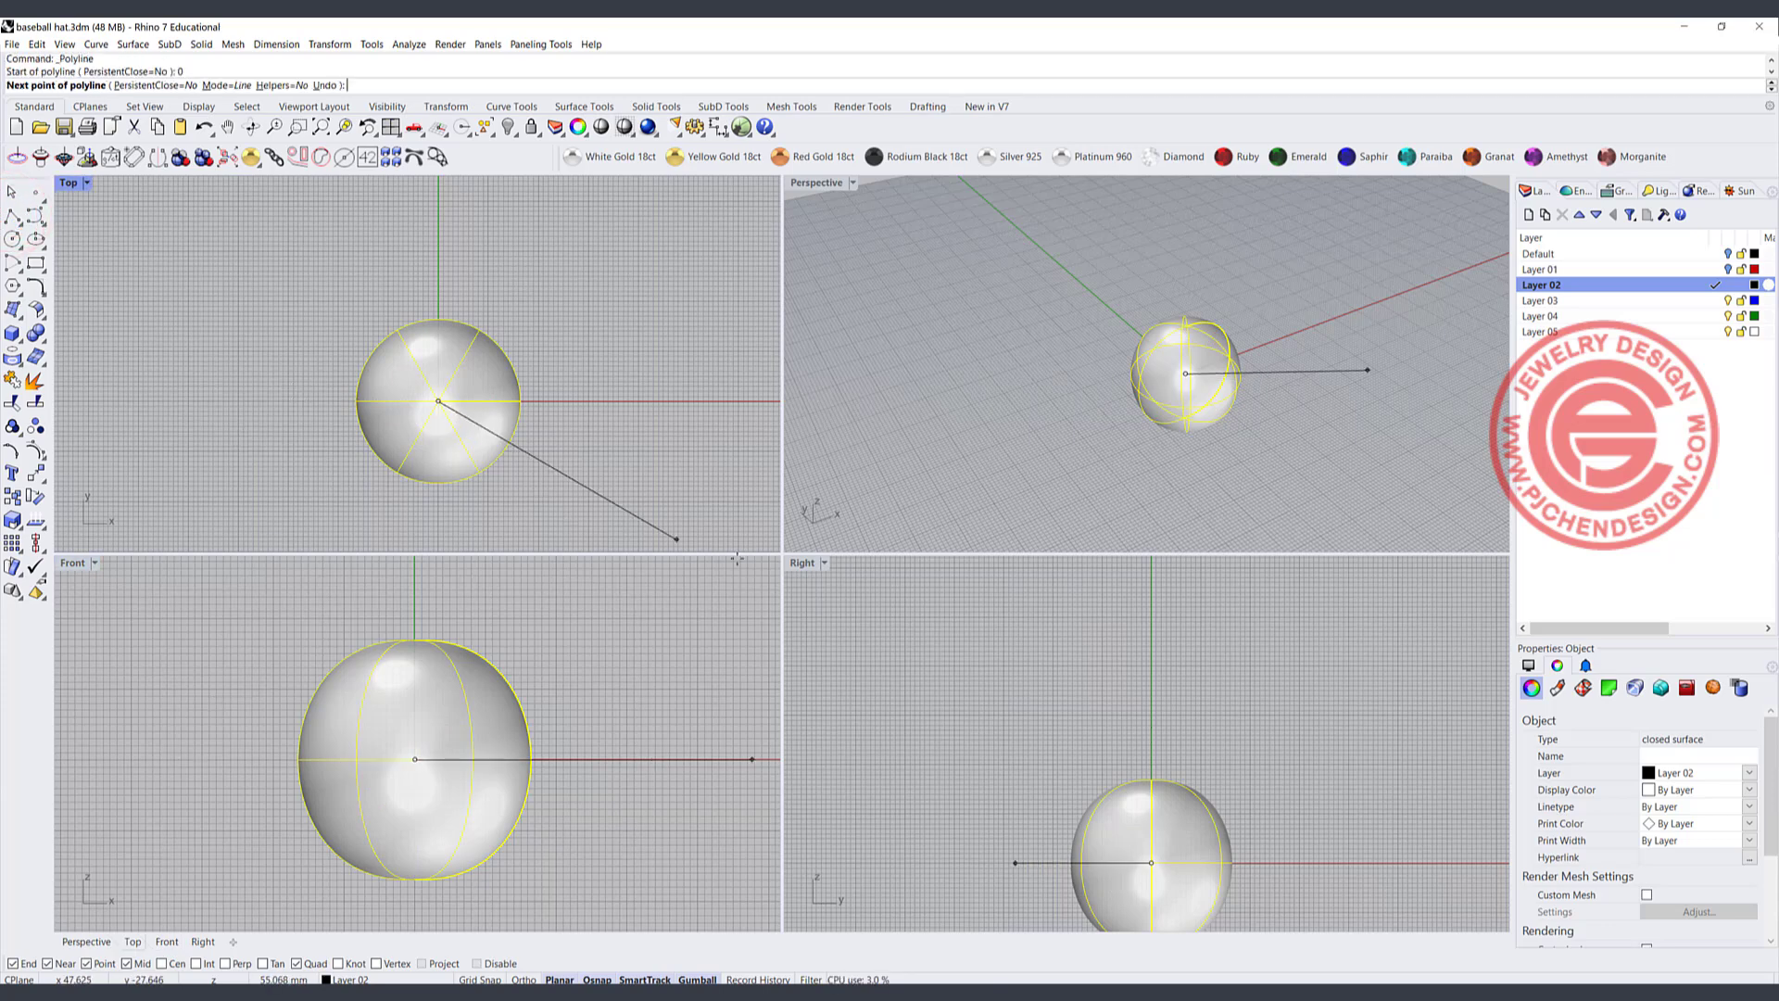
shift+click(96, 675)
right_click(97, 675)
click(174, 756)
drag(305, 762, 475, 762)
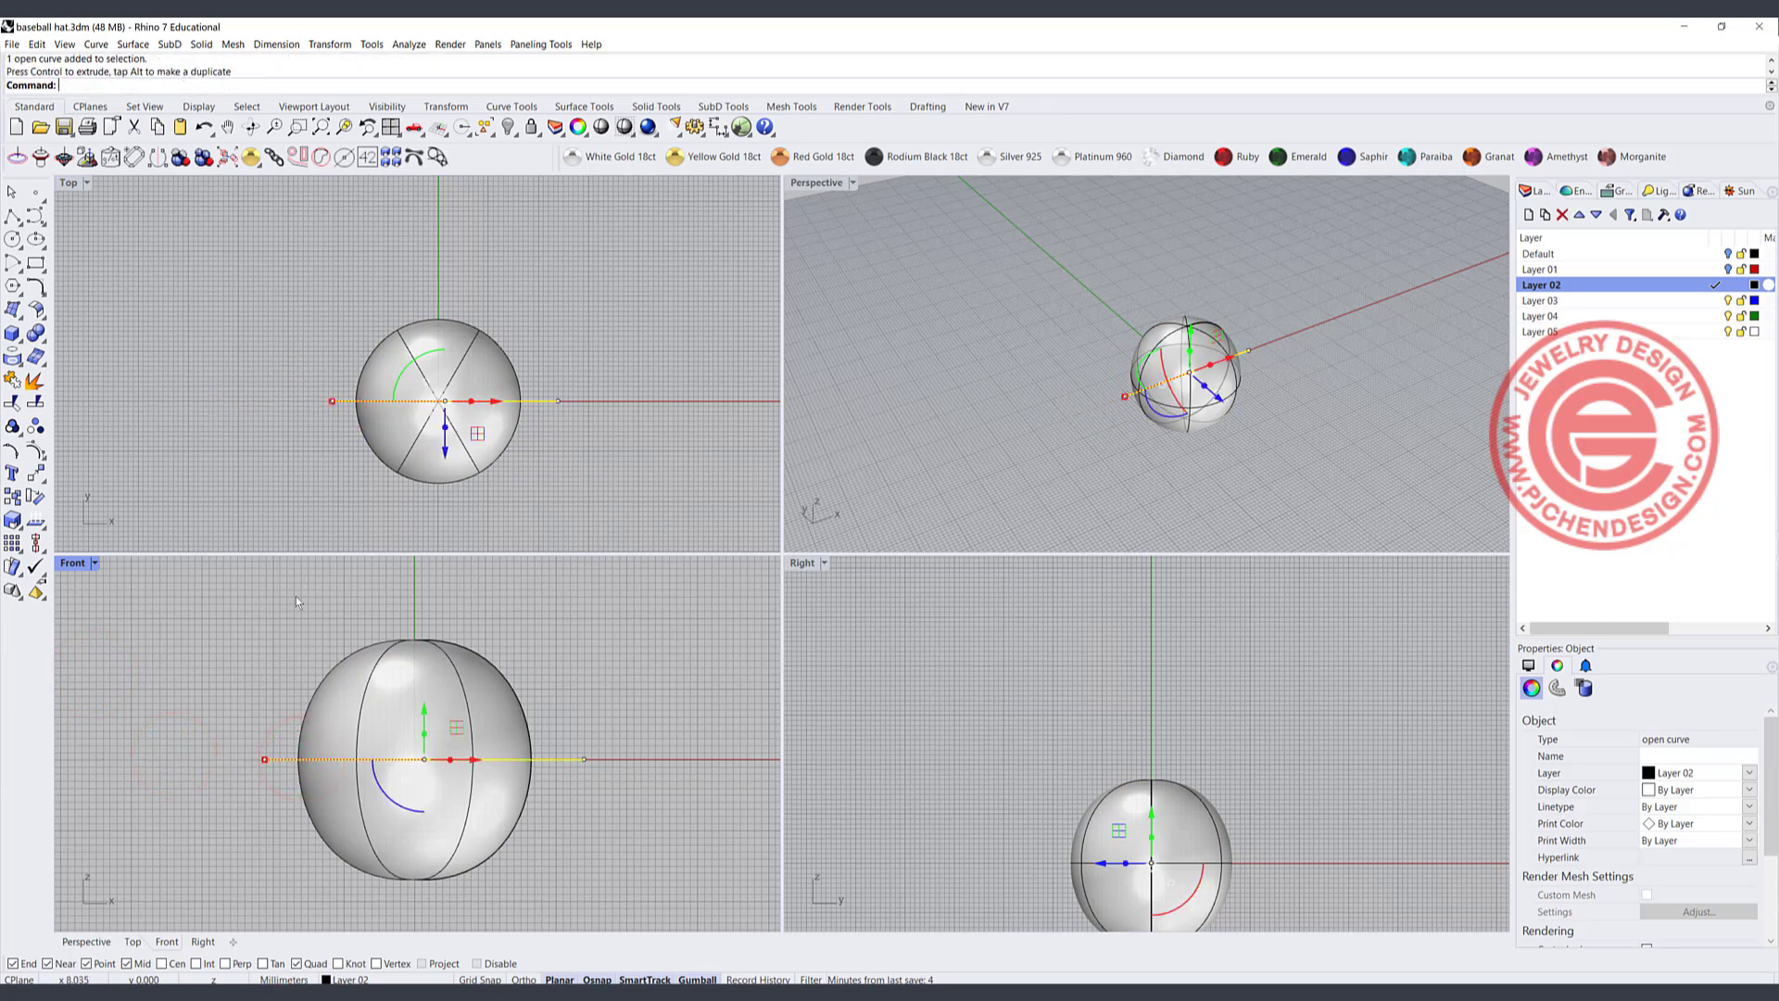
- Trim away the sphere's lower half with the line, and delete the line
click(36, 402)
click(355, 797)
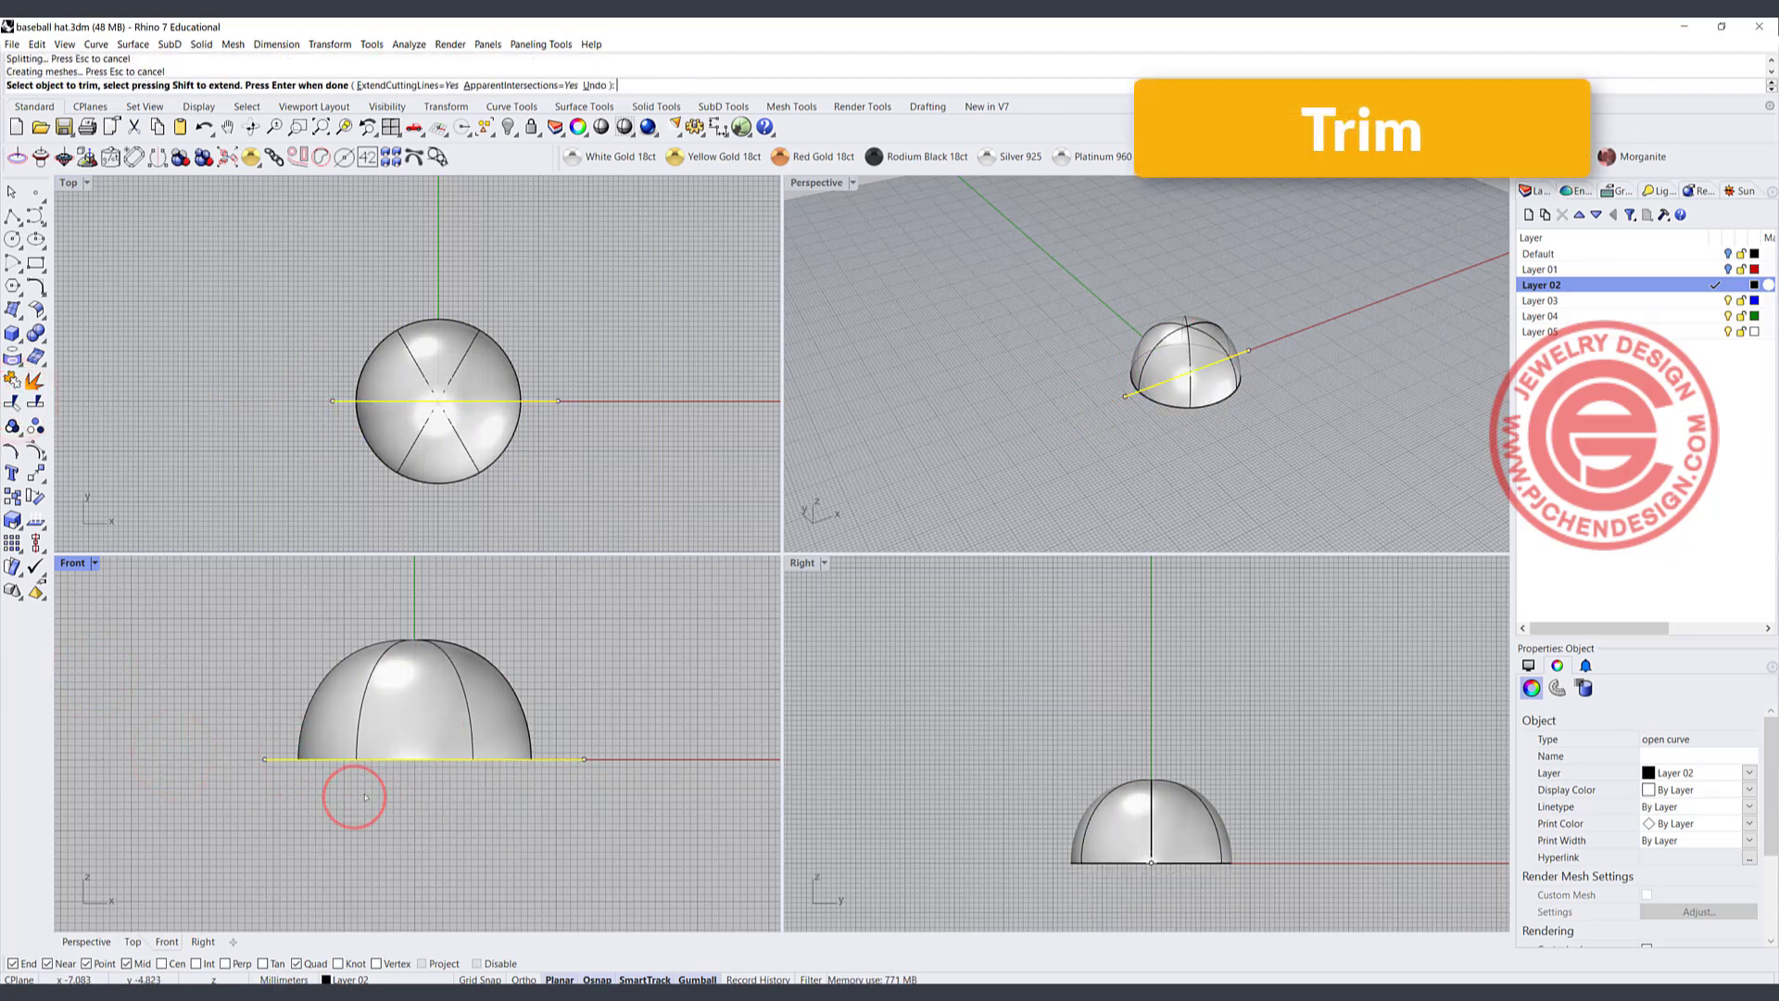
key(Return)
click(615, 798)
drag(583, 743, 584, 745)
key(Delete)
- Scale the dome in one direction from its base in the Front view to make it slightly lower
click(421, 700)
right_drag(442, 673, 443, 721)
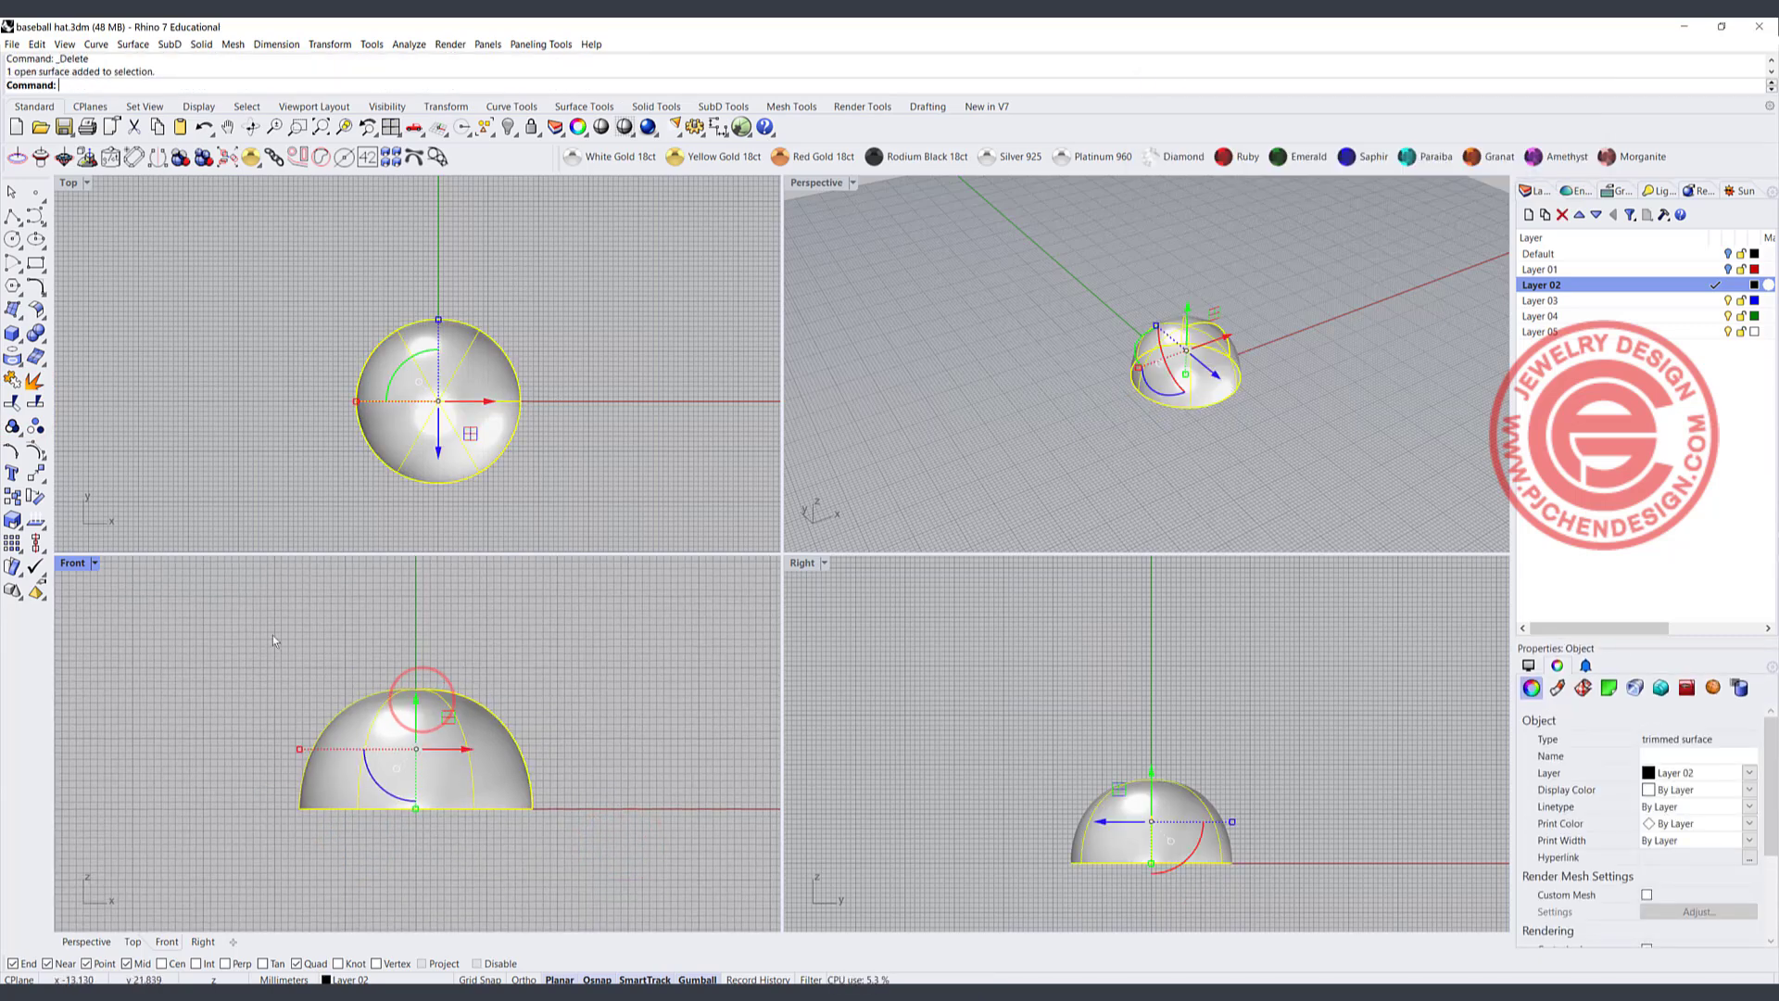
right_click(43, 507)
click(12, 521)
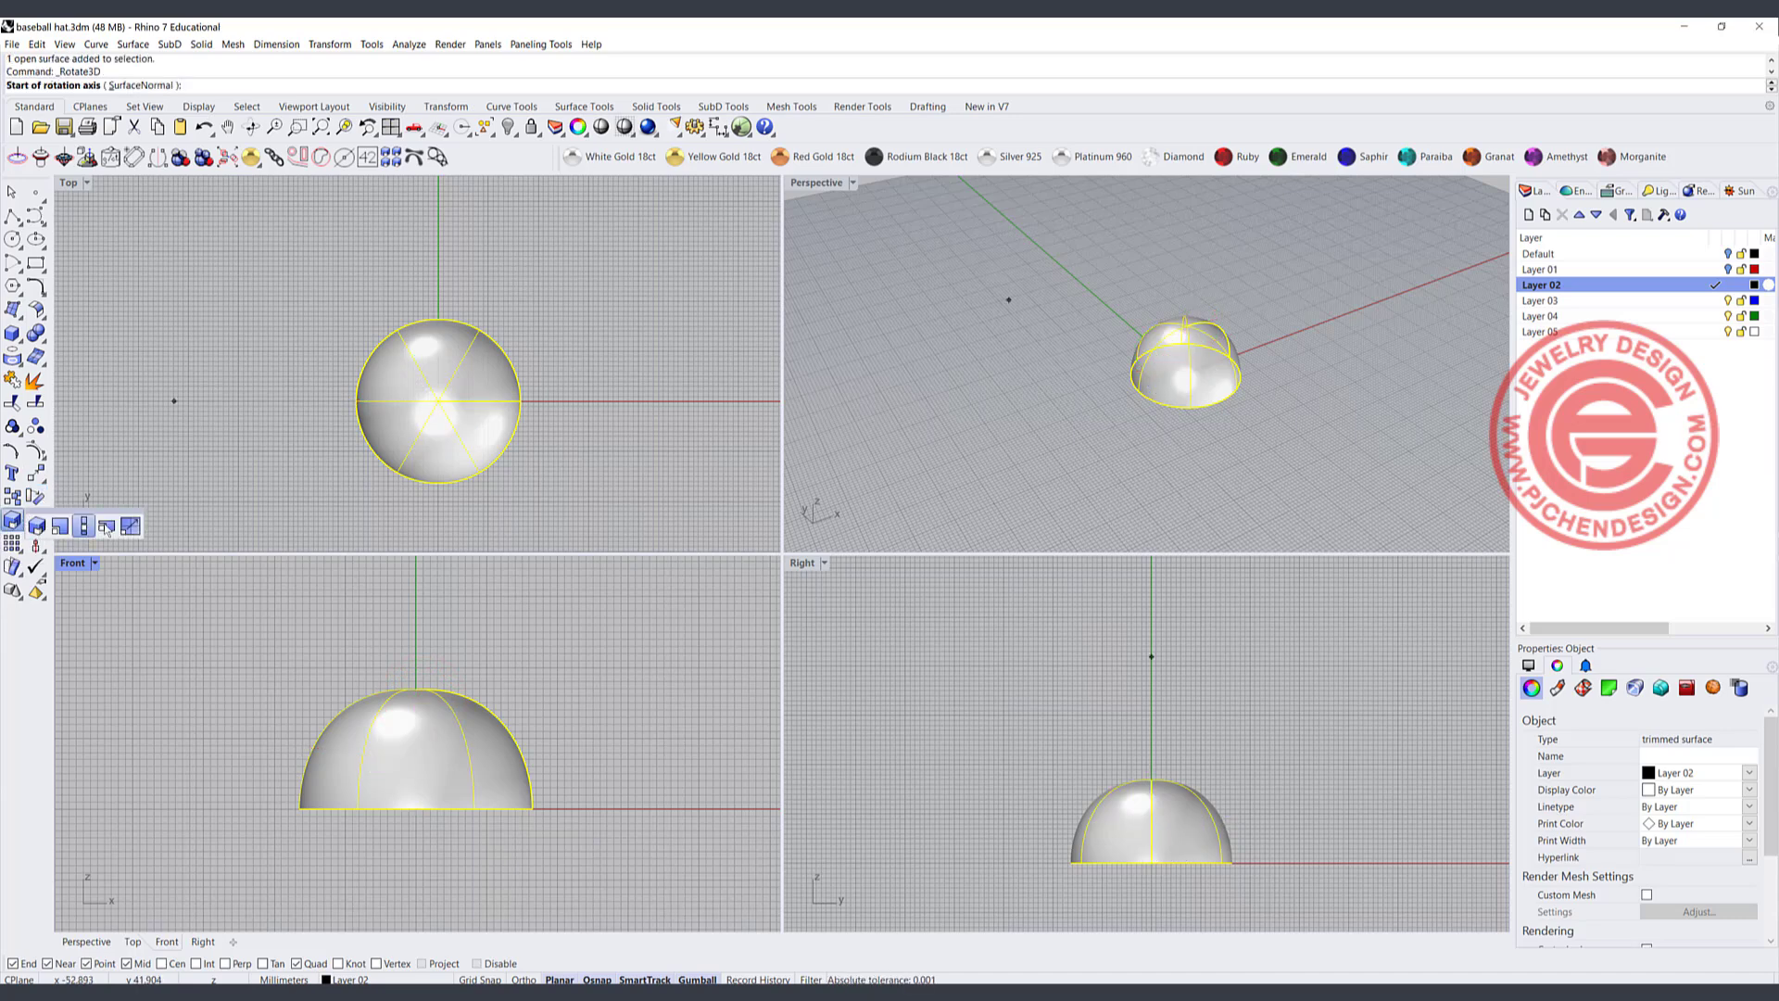
click(85, 526)
click(470, 804)
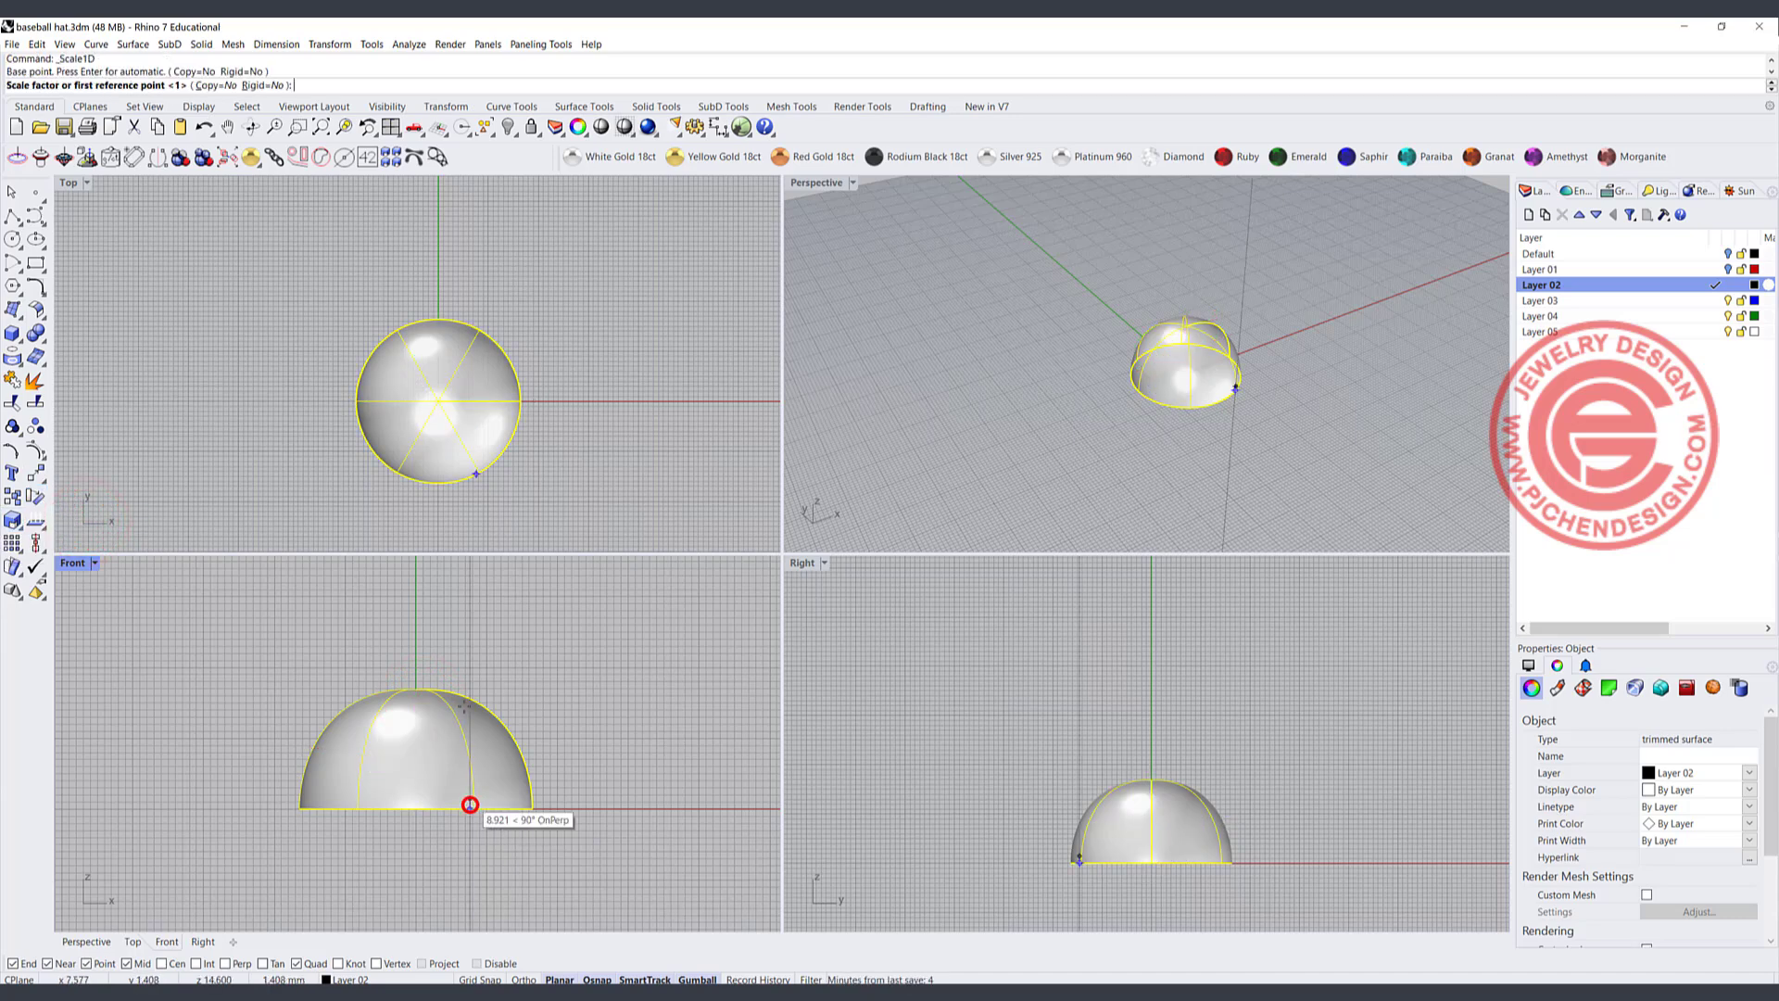
click(466, 615)
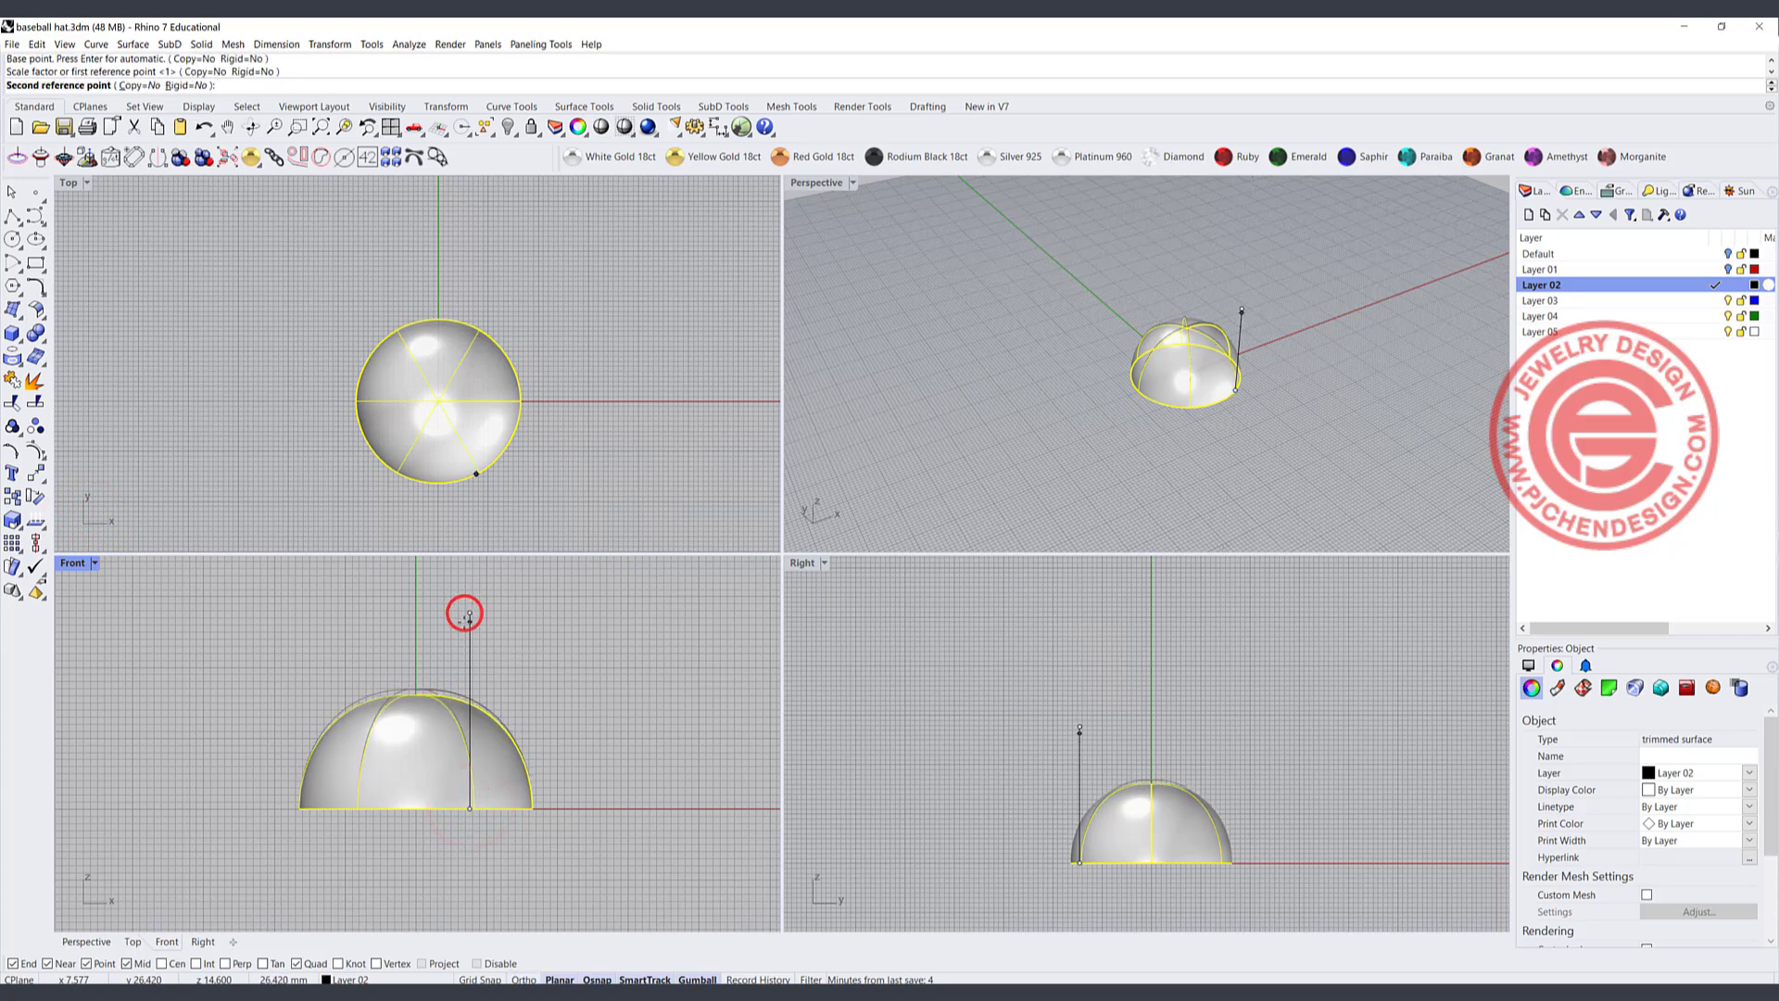
click(462, 622)
click(592, 711)
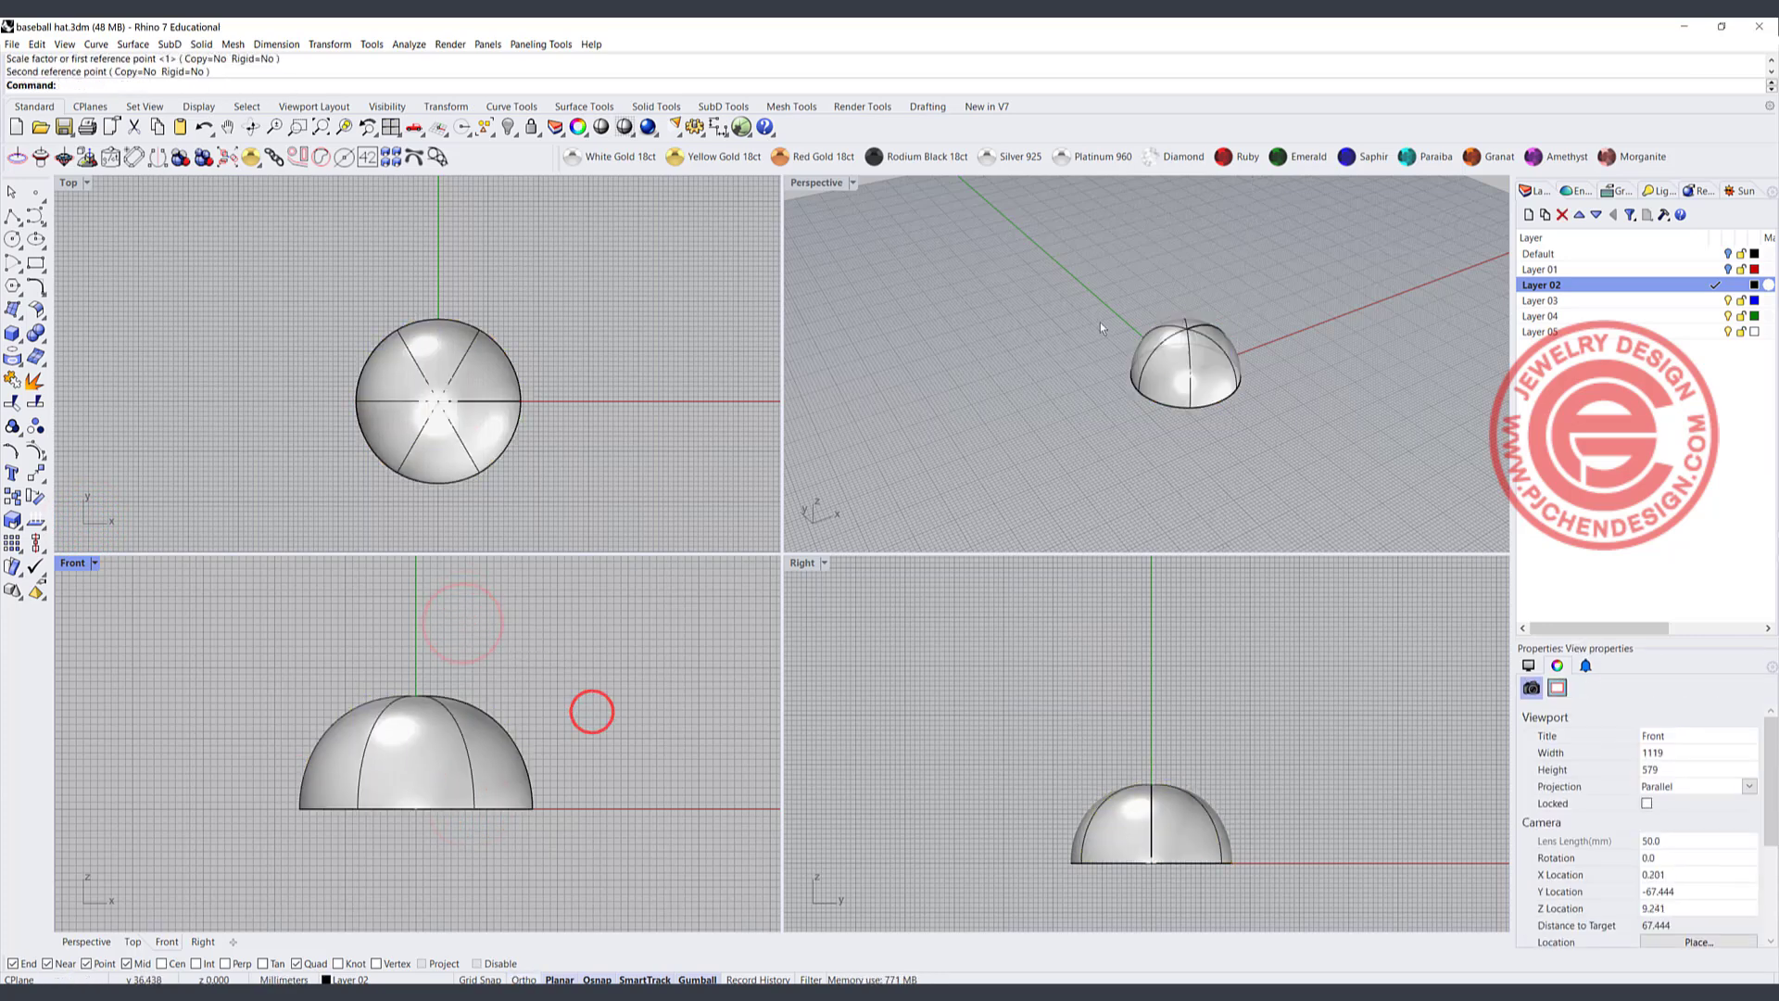
- Examine the dome's shape from several angles, switching the Perspective view to Rendered display and back to Ghosted
right_drag(1089, 331, 1203, 357)
scroll(1203, 348, up, 4)
scroll(1189, 346, up, 3)
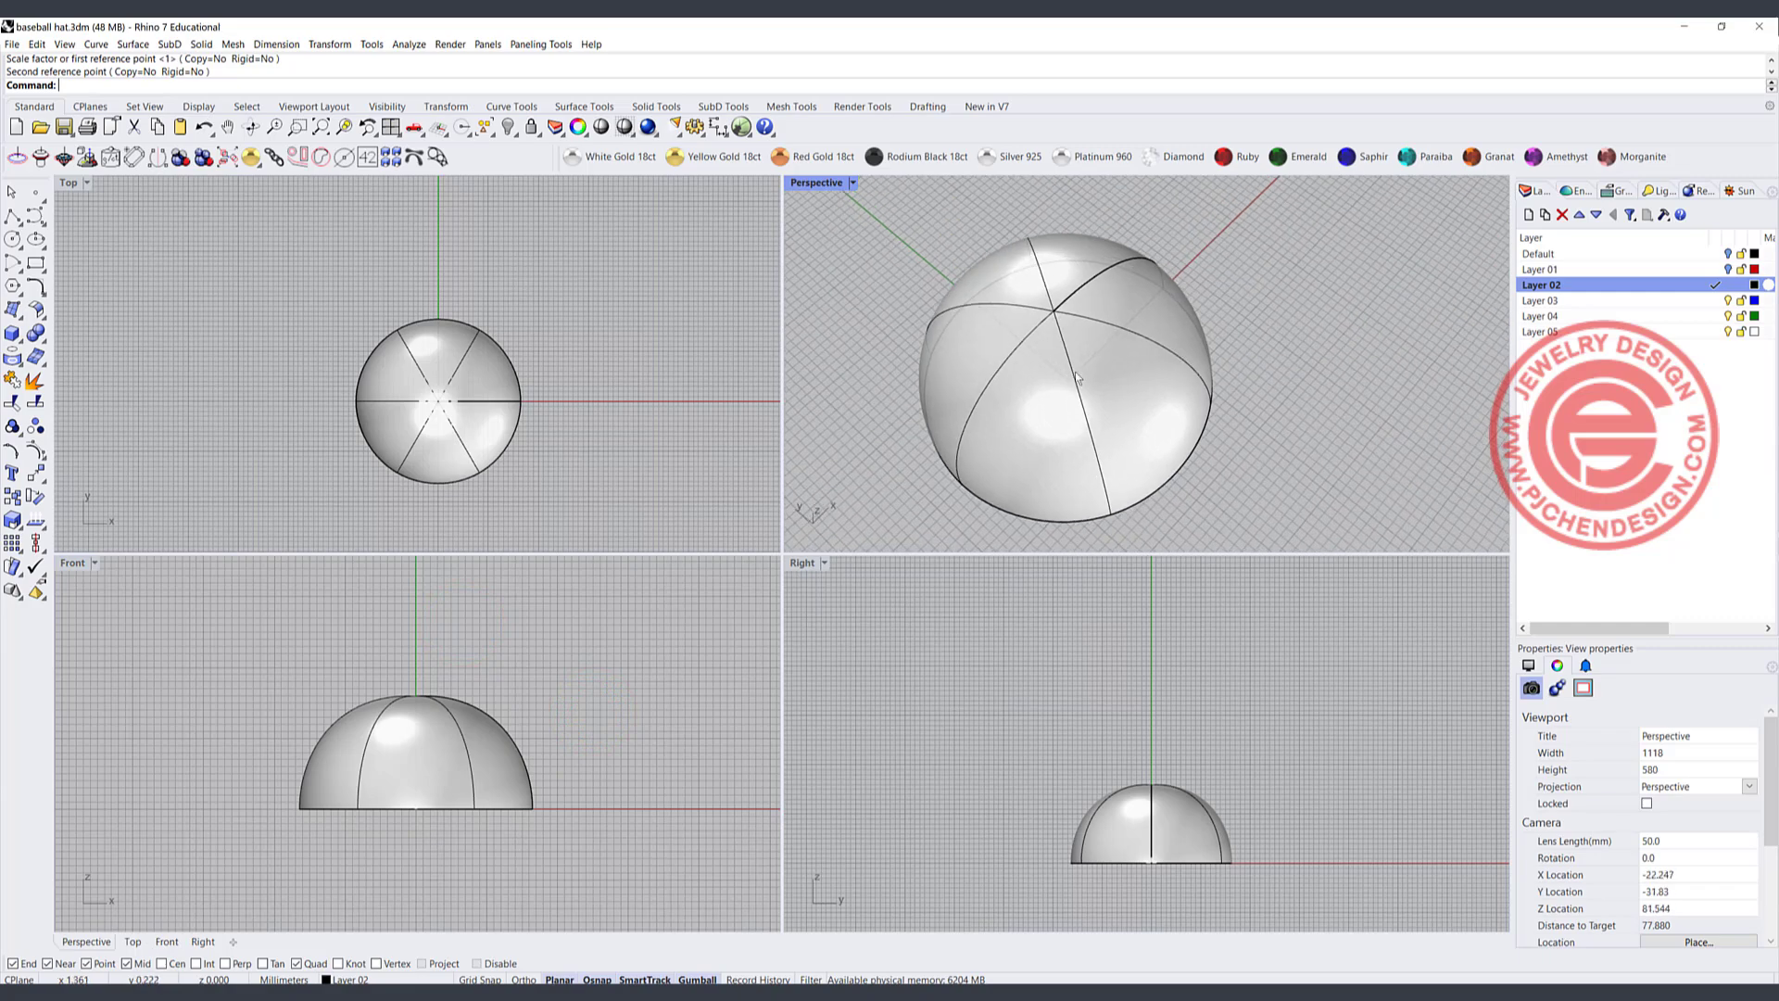
right_drag(1107, 243, 1219, 413)
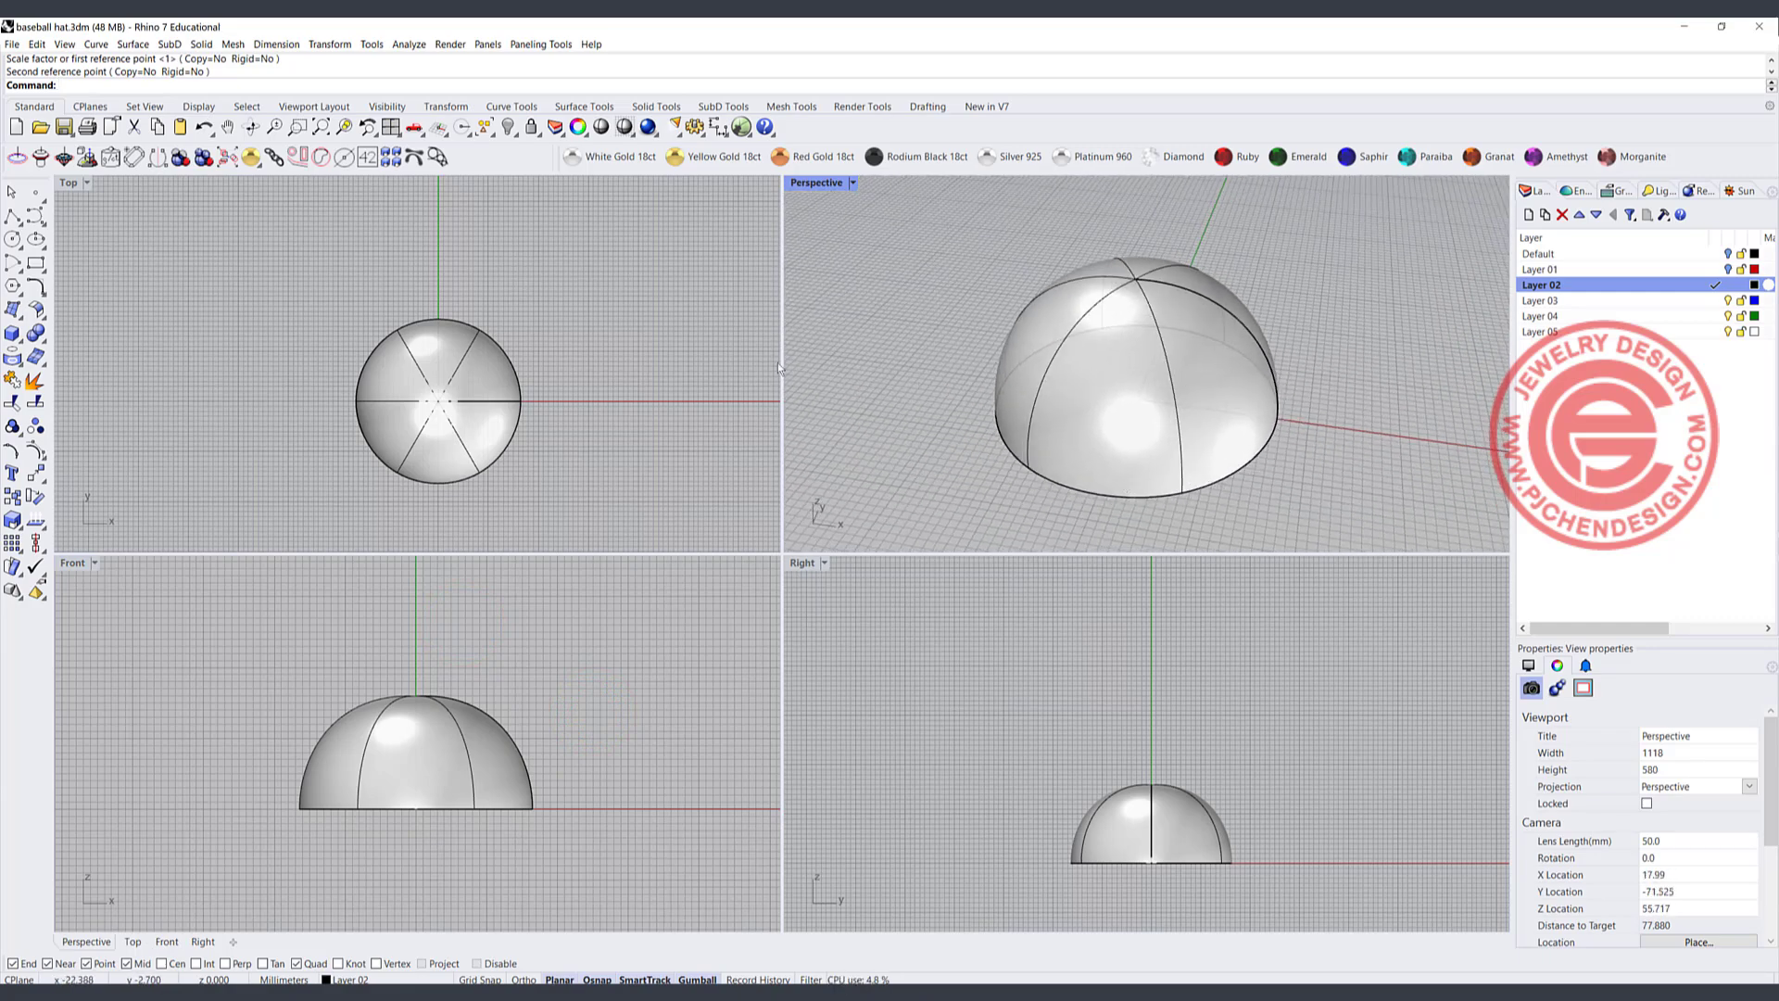
scroll(503, 406, up, 2)
click(506, 432)
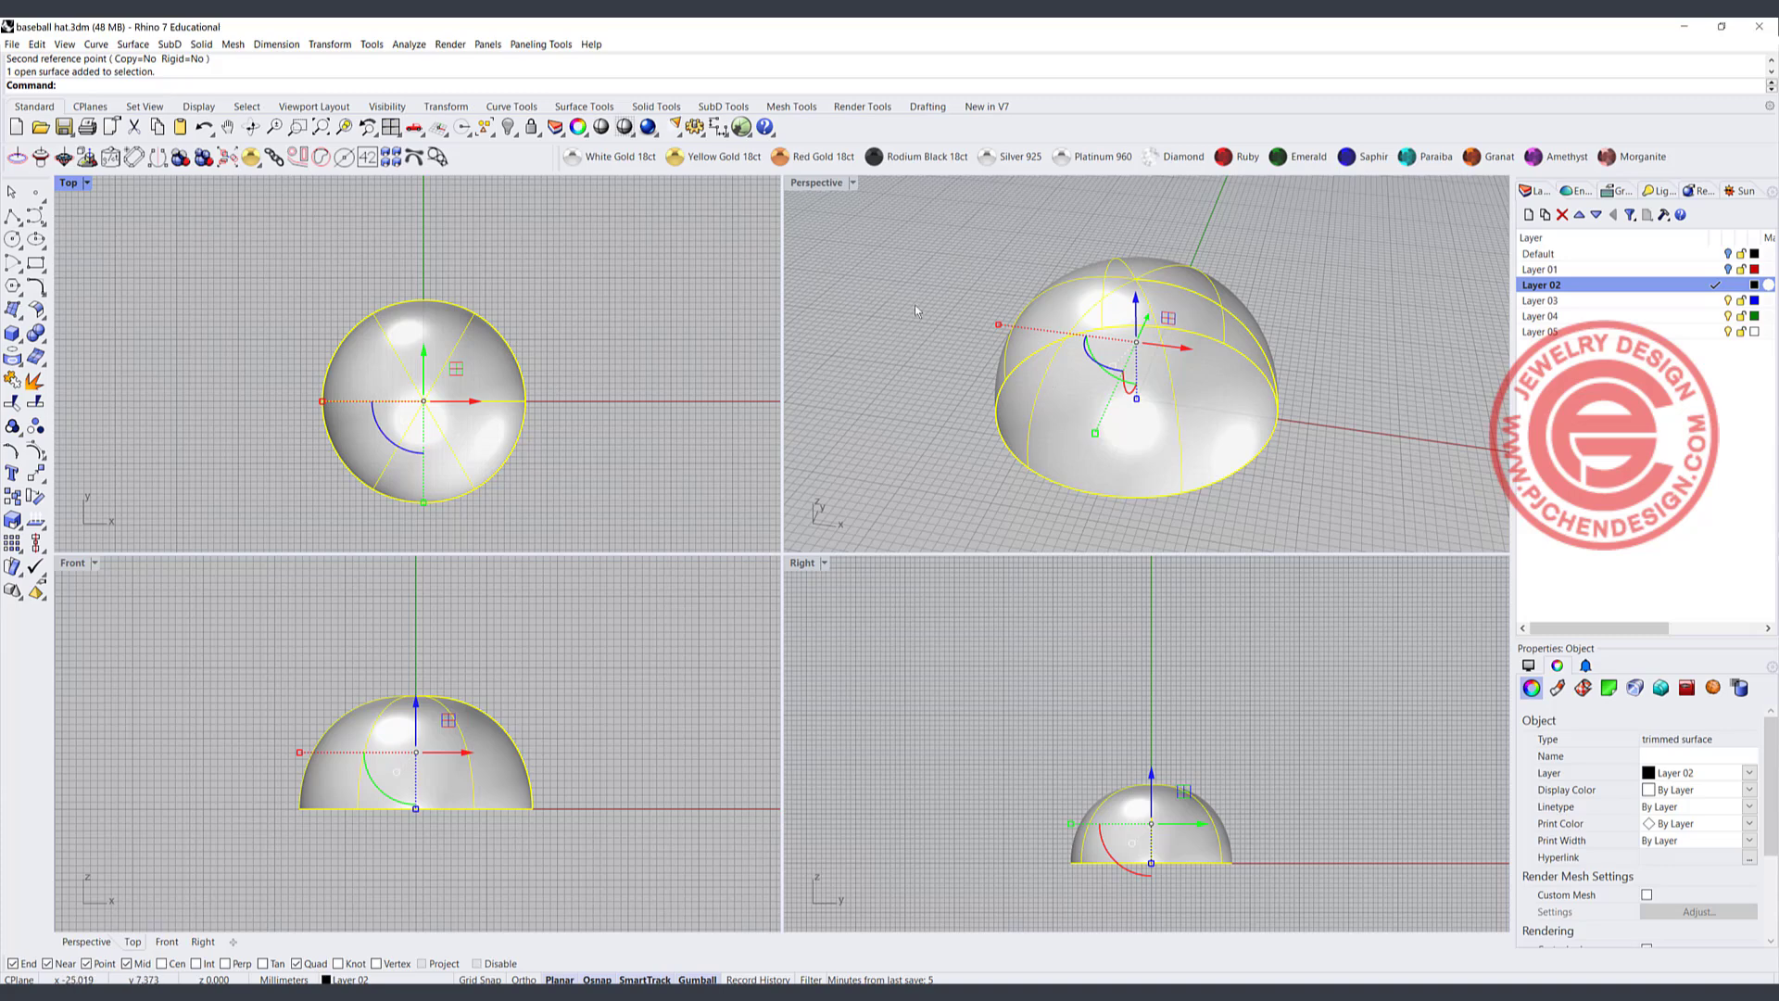
click(853, 182)
click(816, 284)
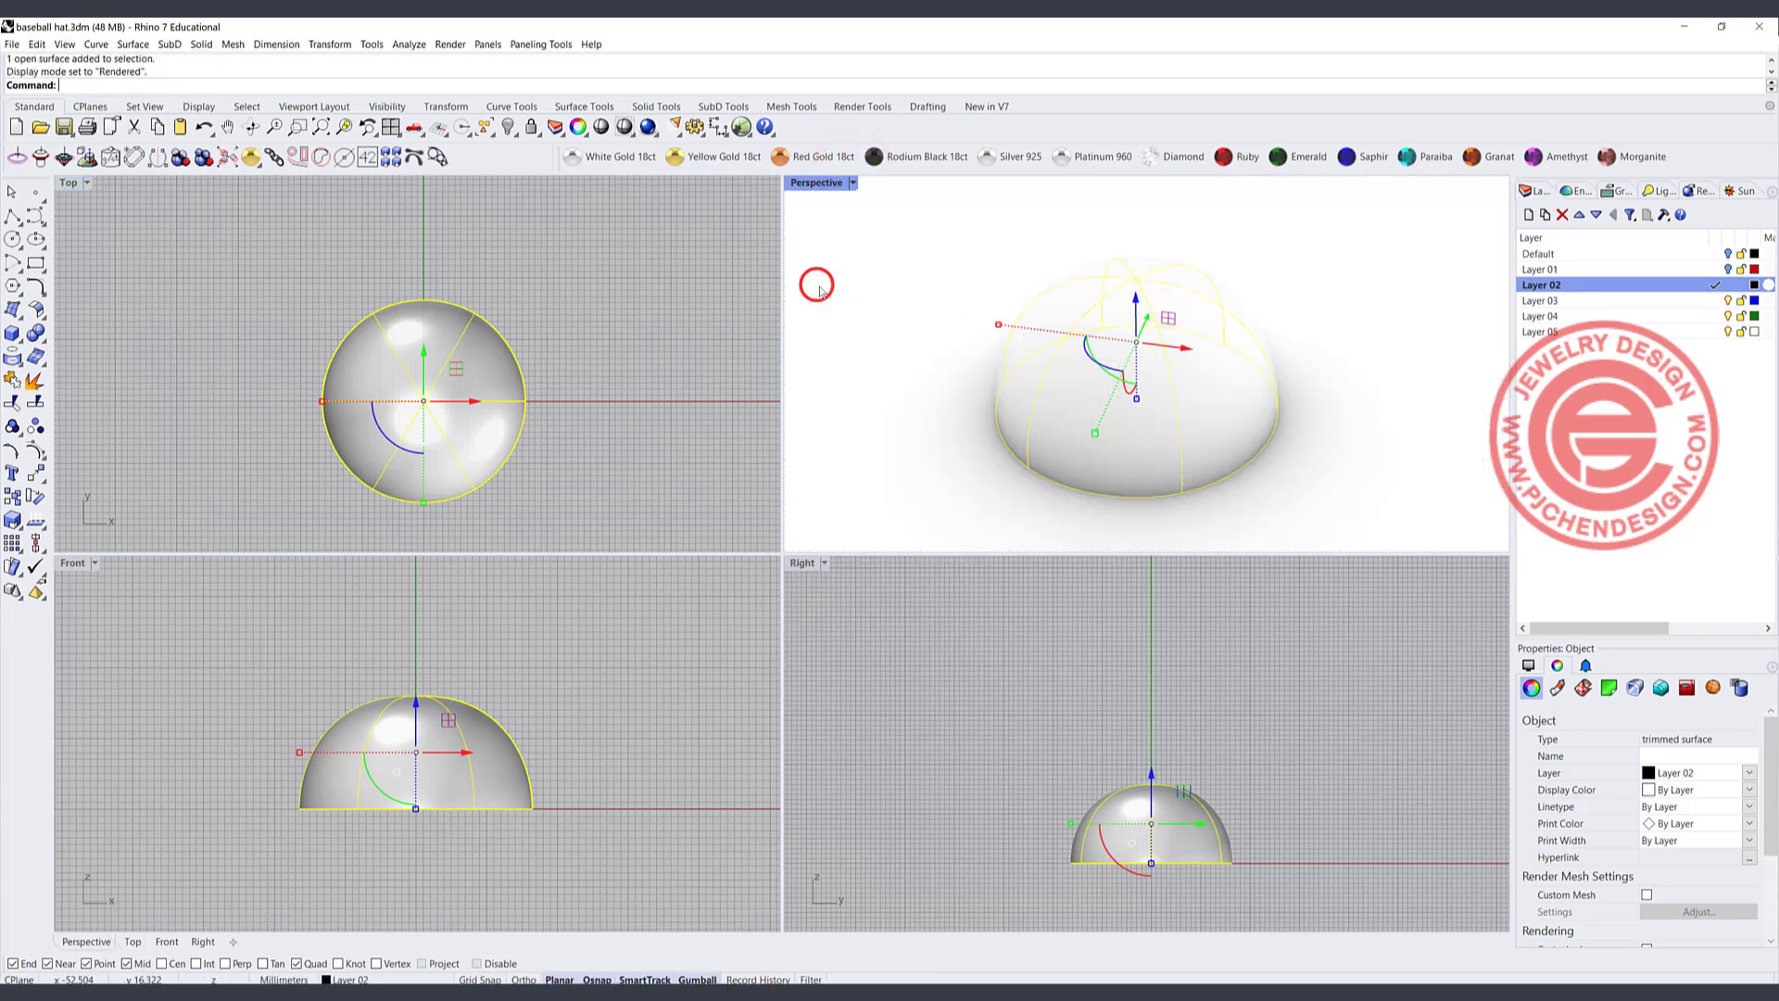
click(978, 414)
right_drag(1103, 454, 1203, 373)
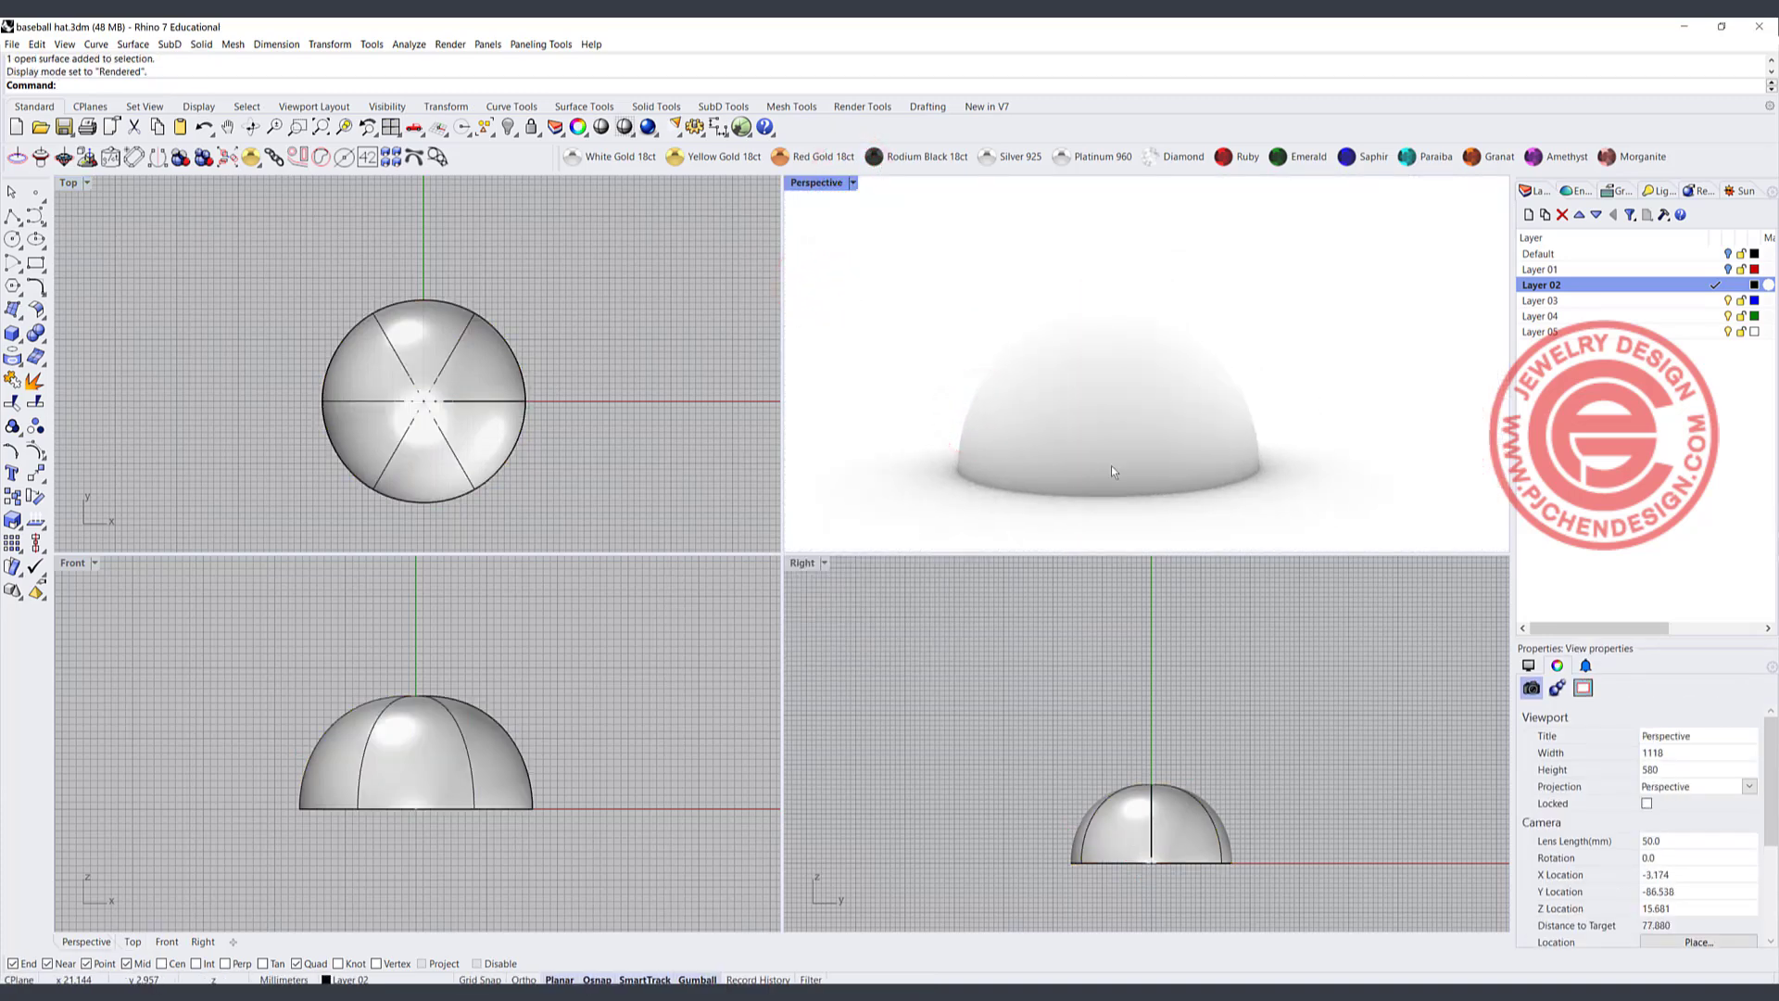
click(852, 182)
click(834, 289)
mouse_move(602, 383)
right_down()
mouse_move(578, 415)
mouse_move(584, 365)
right_up()
right_drag(1126, 442, 964, 399)
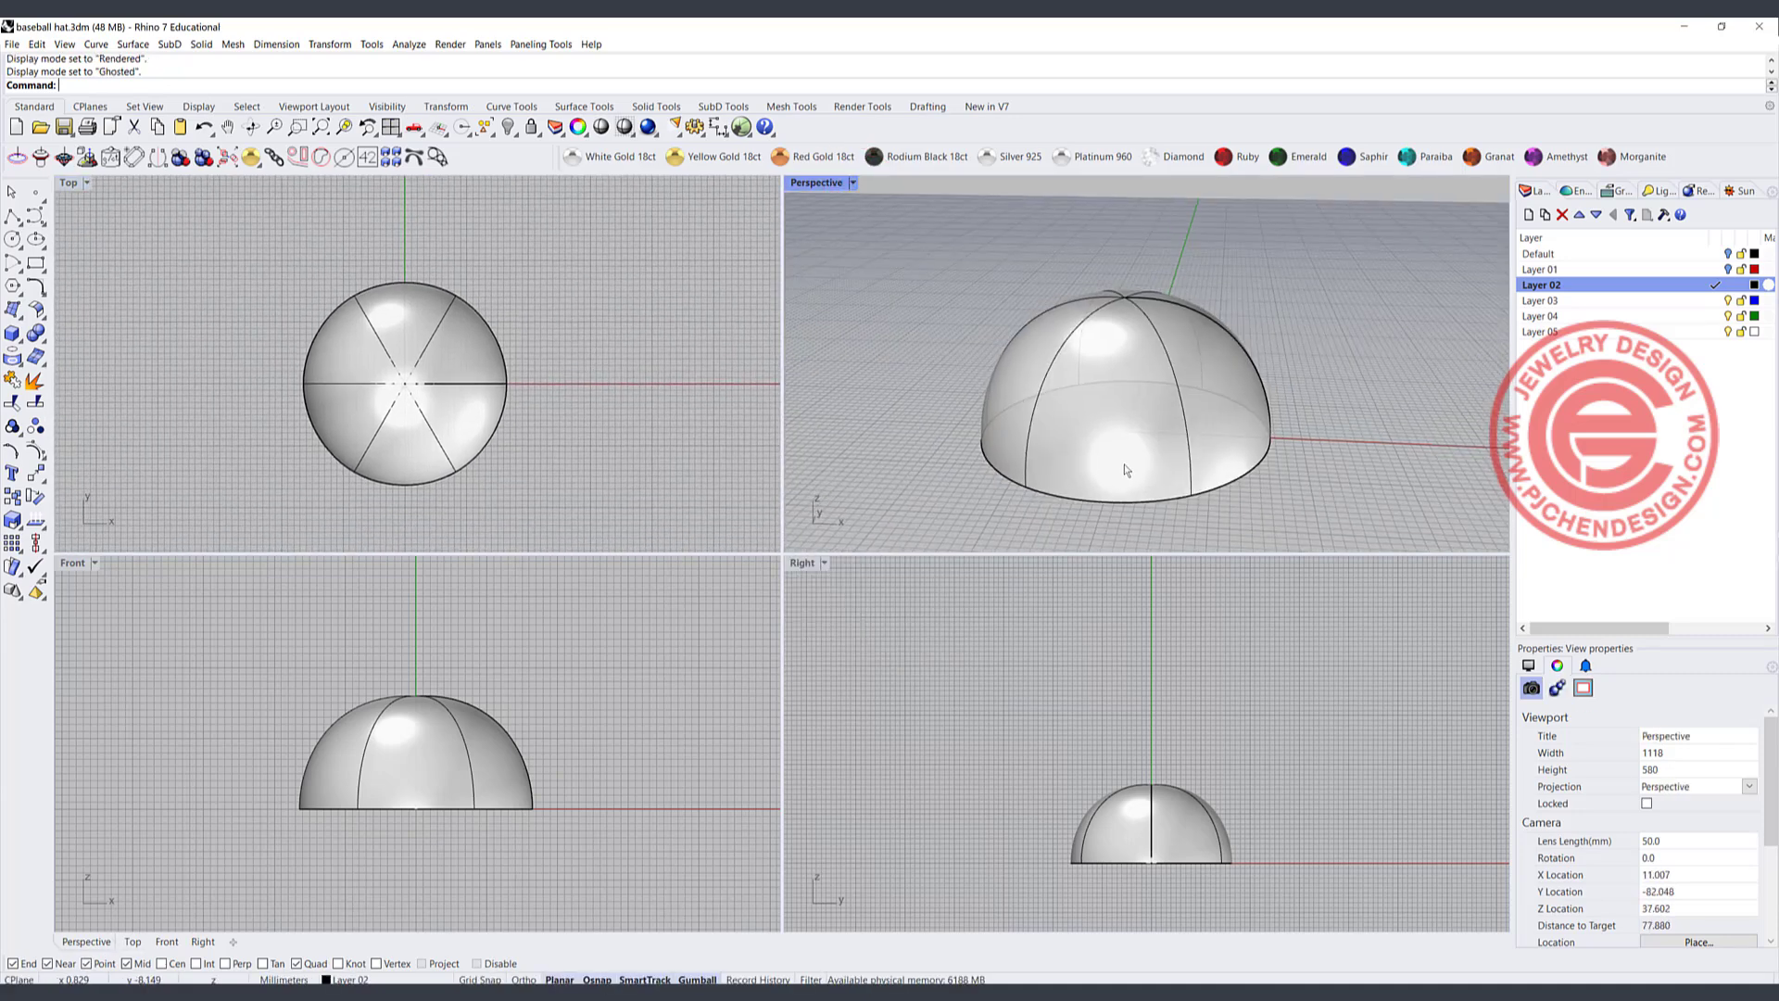
scroll(422, 385, up, 5)
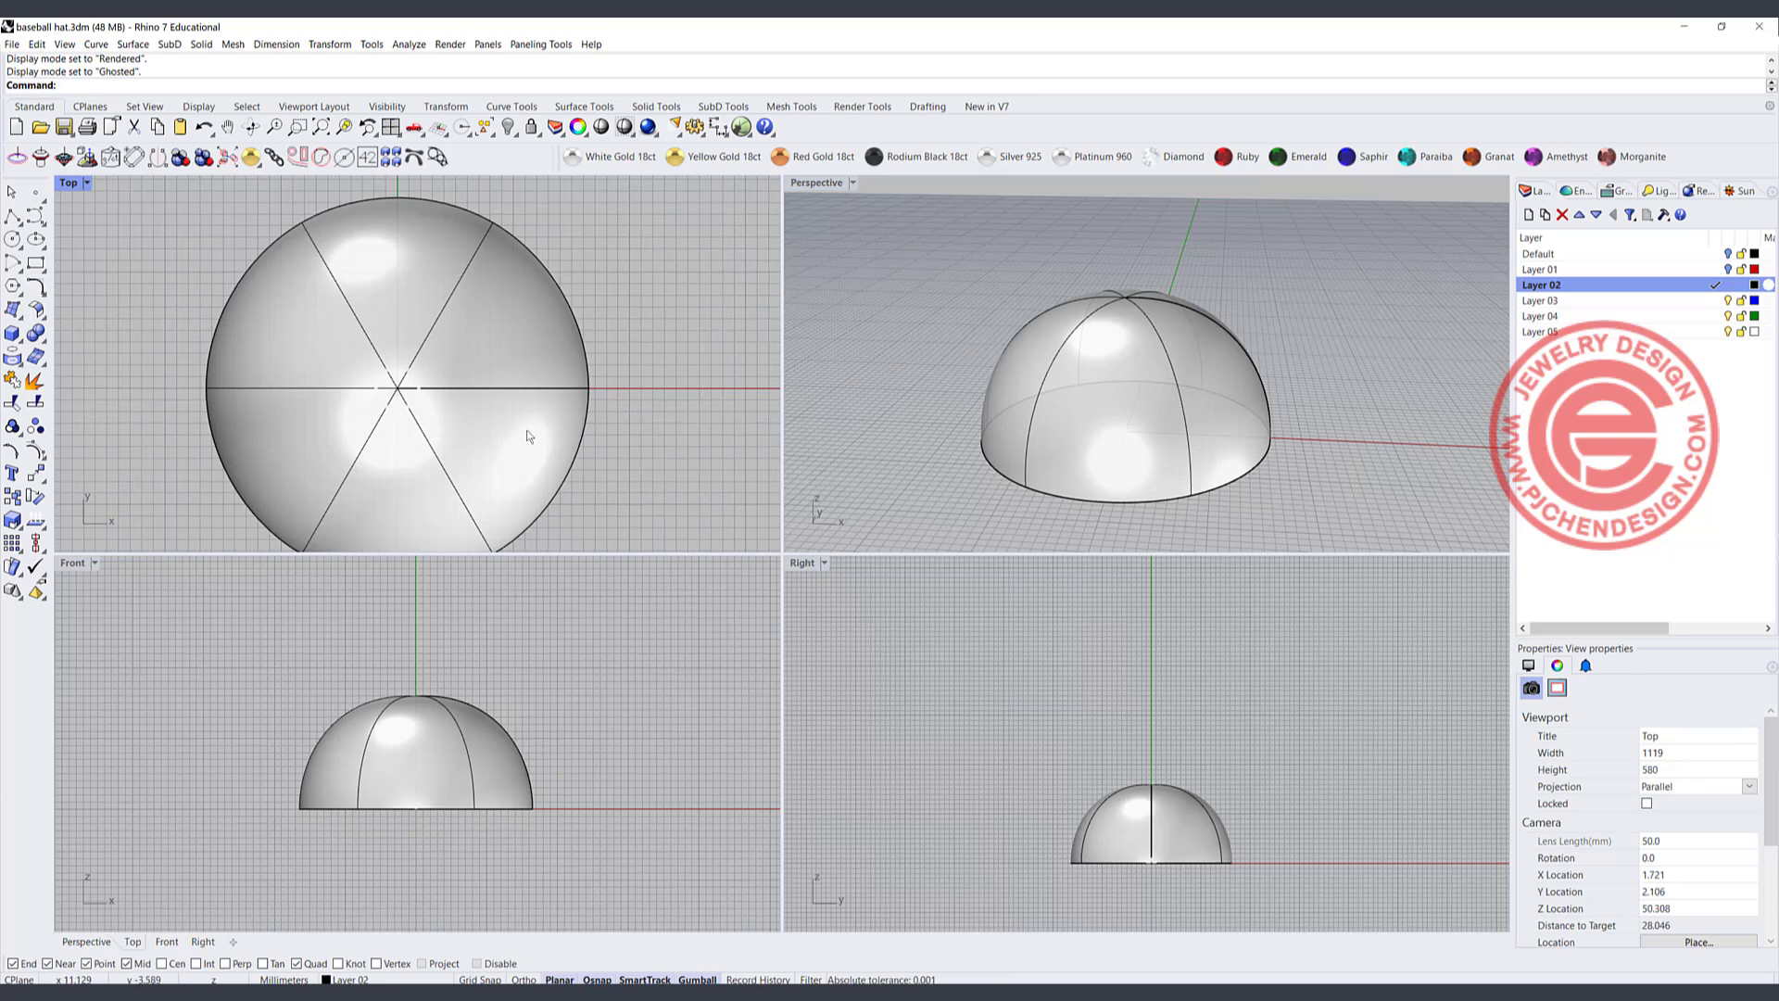
scroll(526, 430, down, 3)
- Offset the dome surface inward by a distance of 1 mm with the Solid option on
click(463, 805)
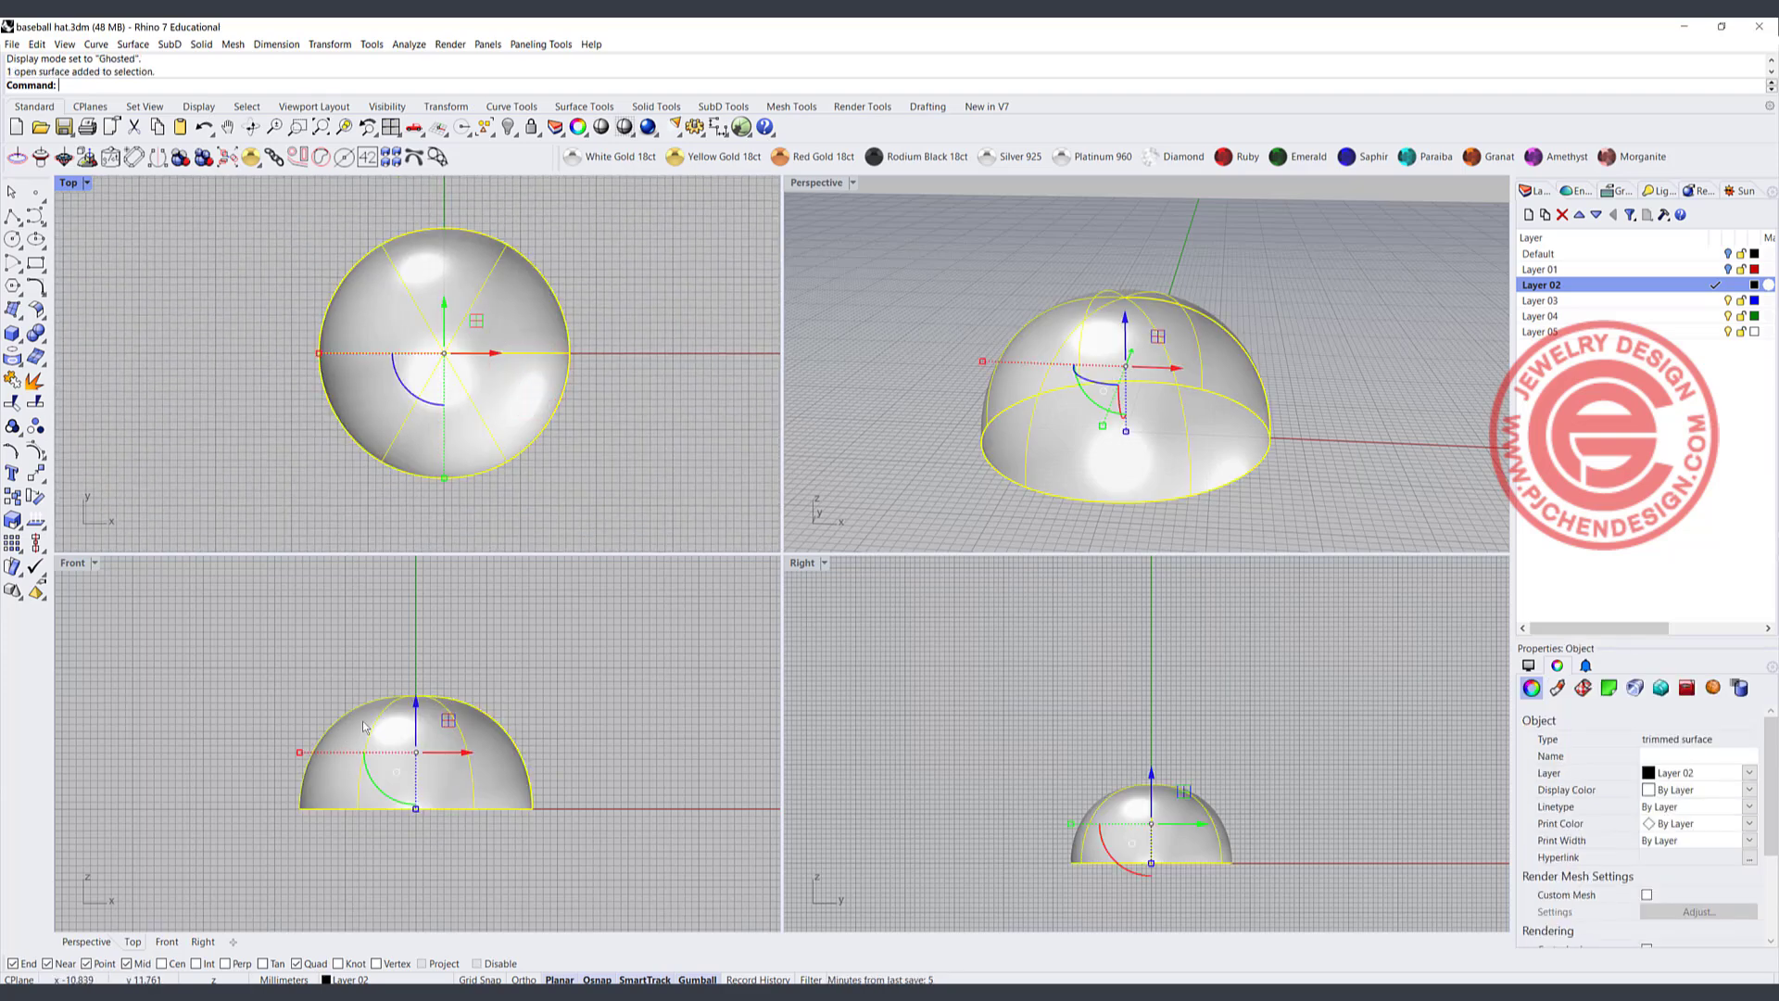
click(39, 313)
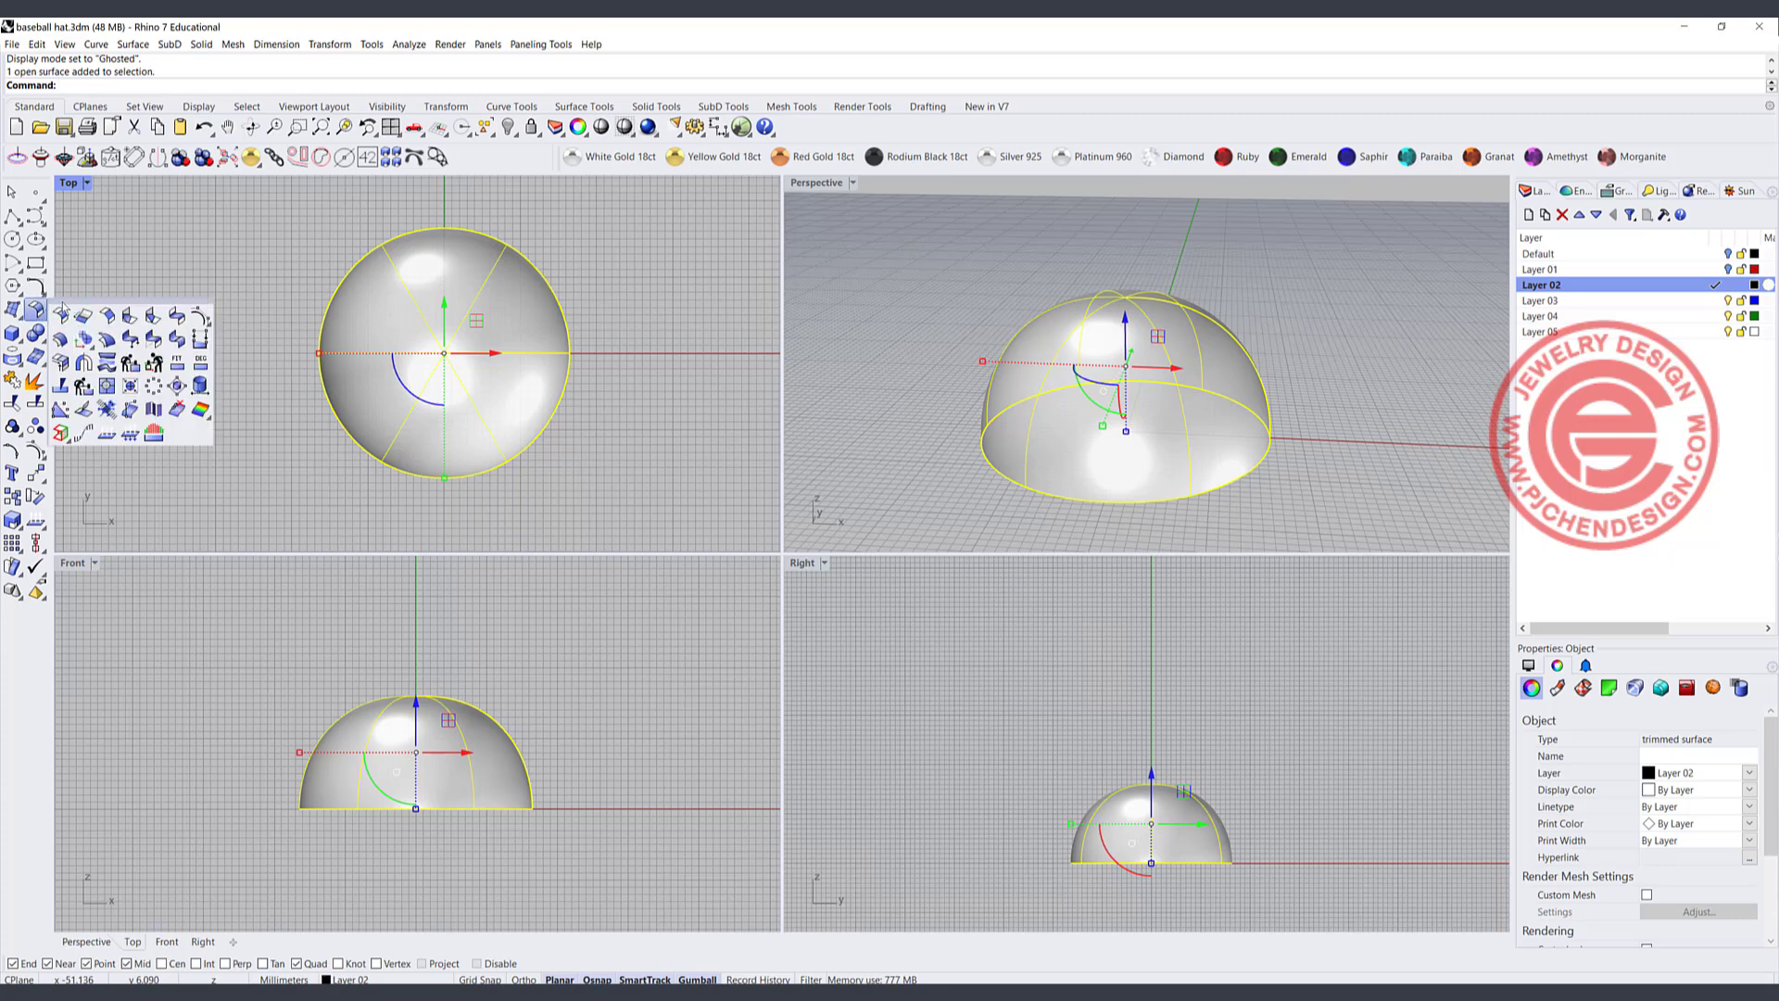
click(82, 316)
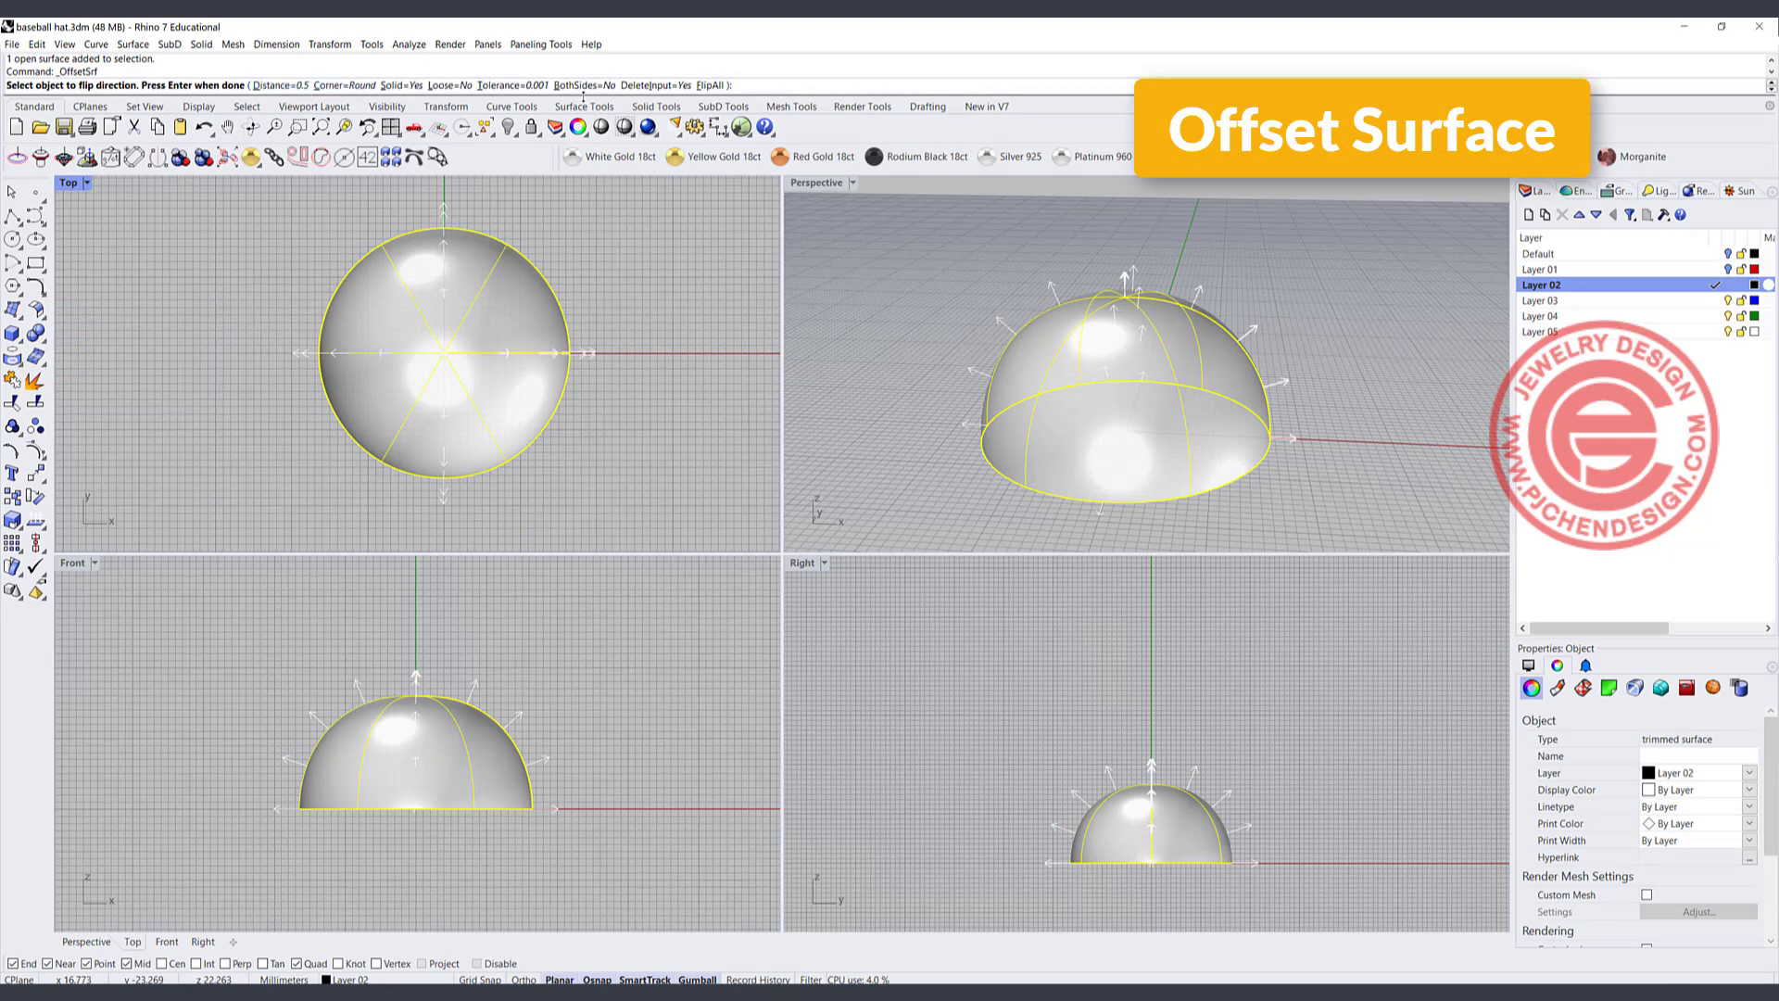
click(712, 85)
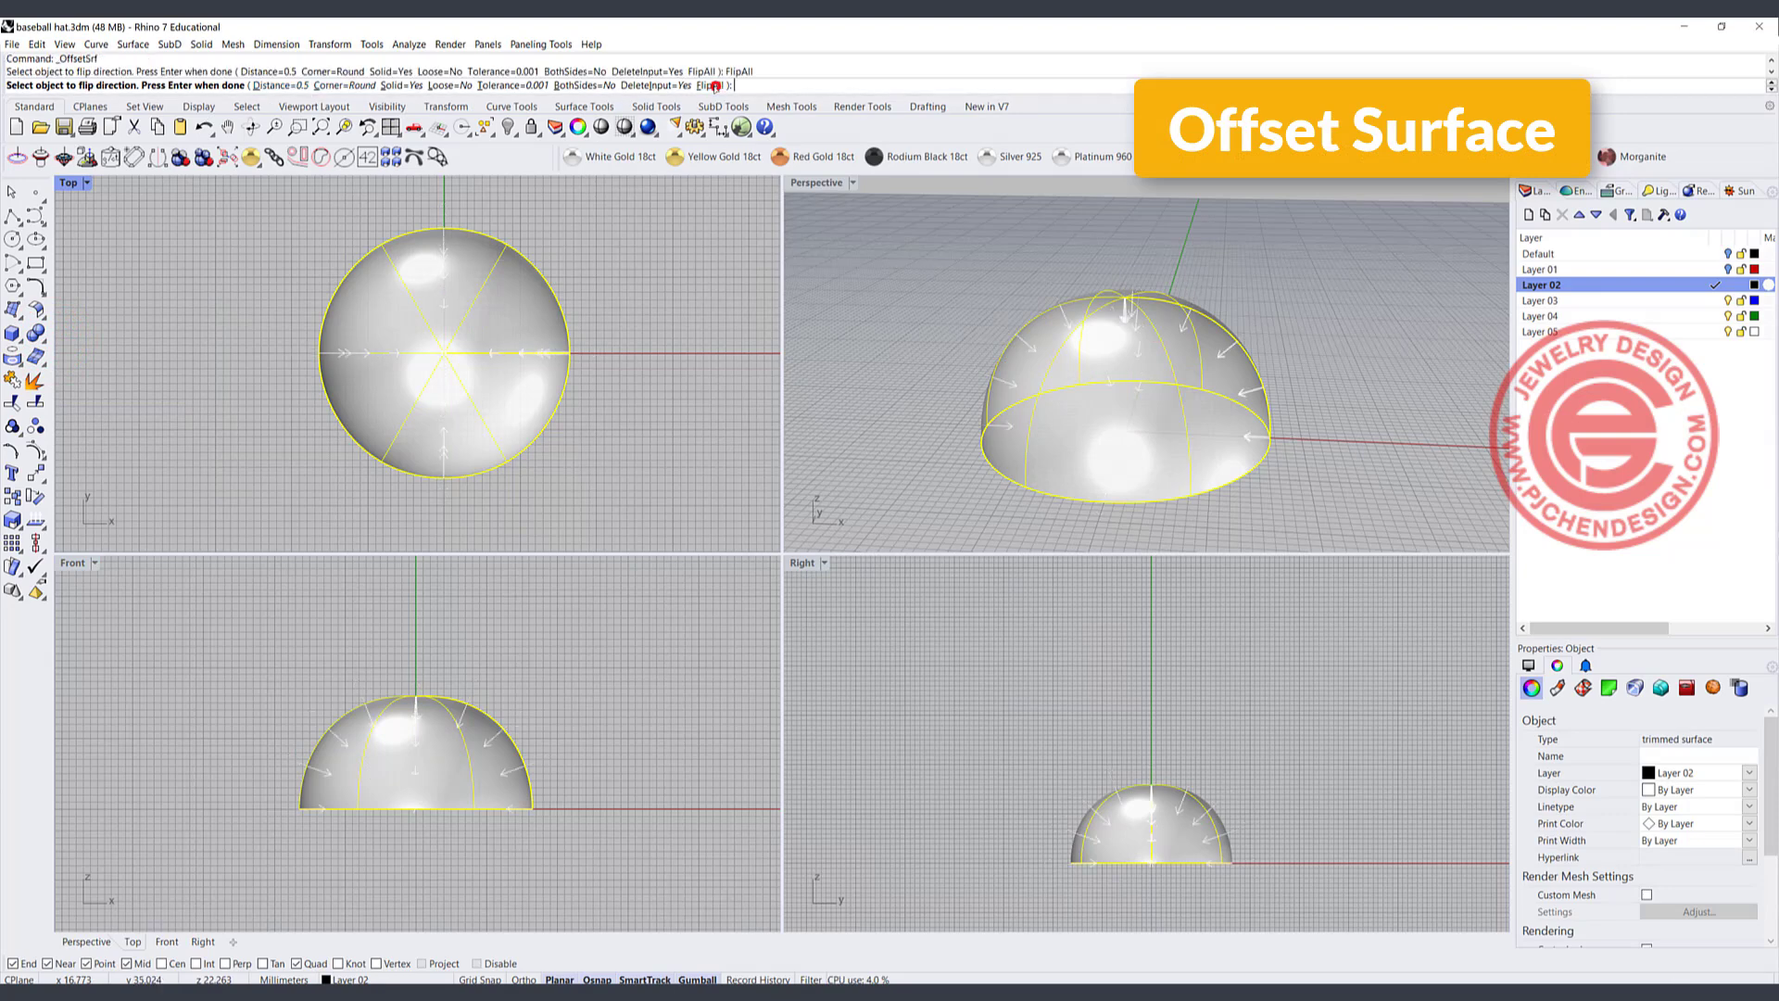
click(262, 85)
text(1)
key(Return)
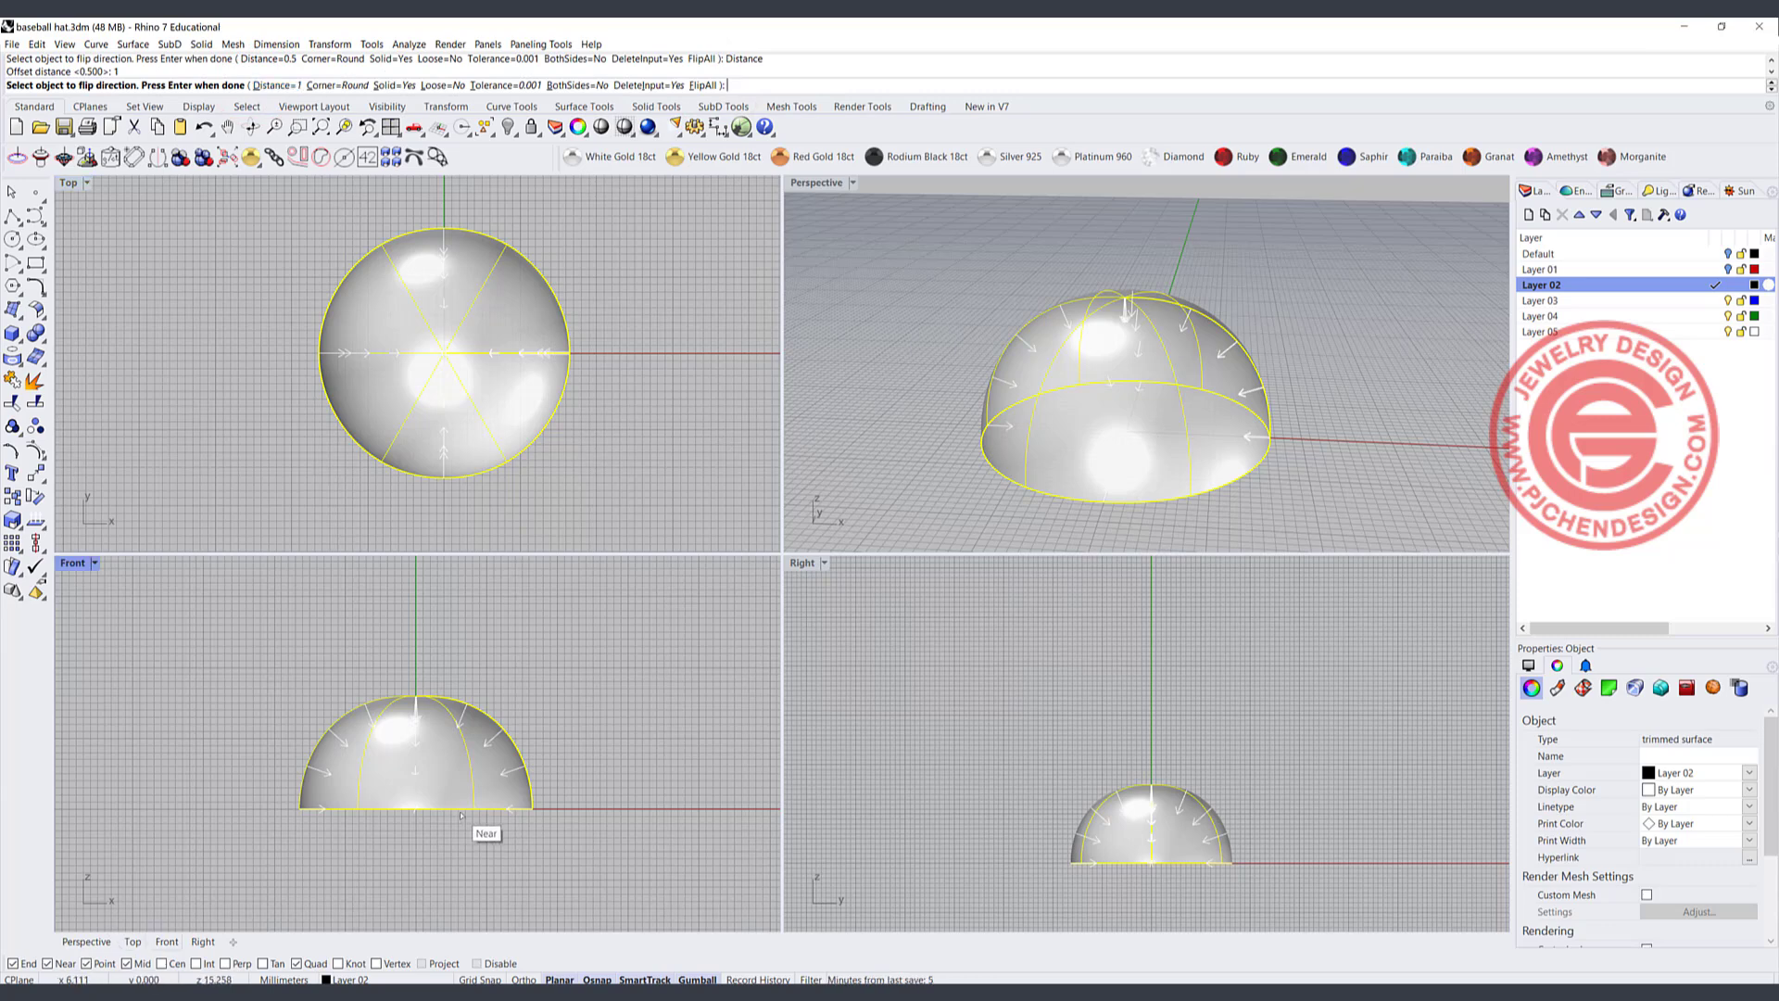
key(Return)
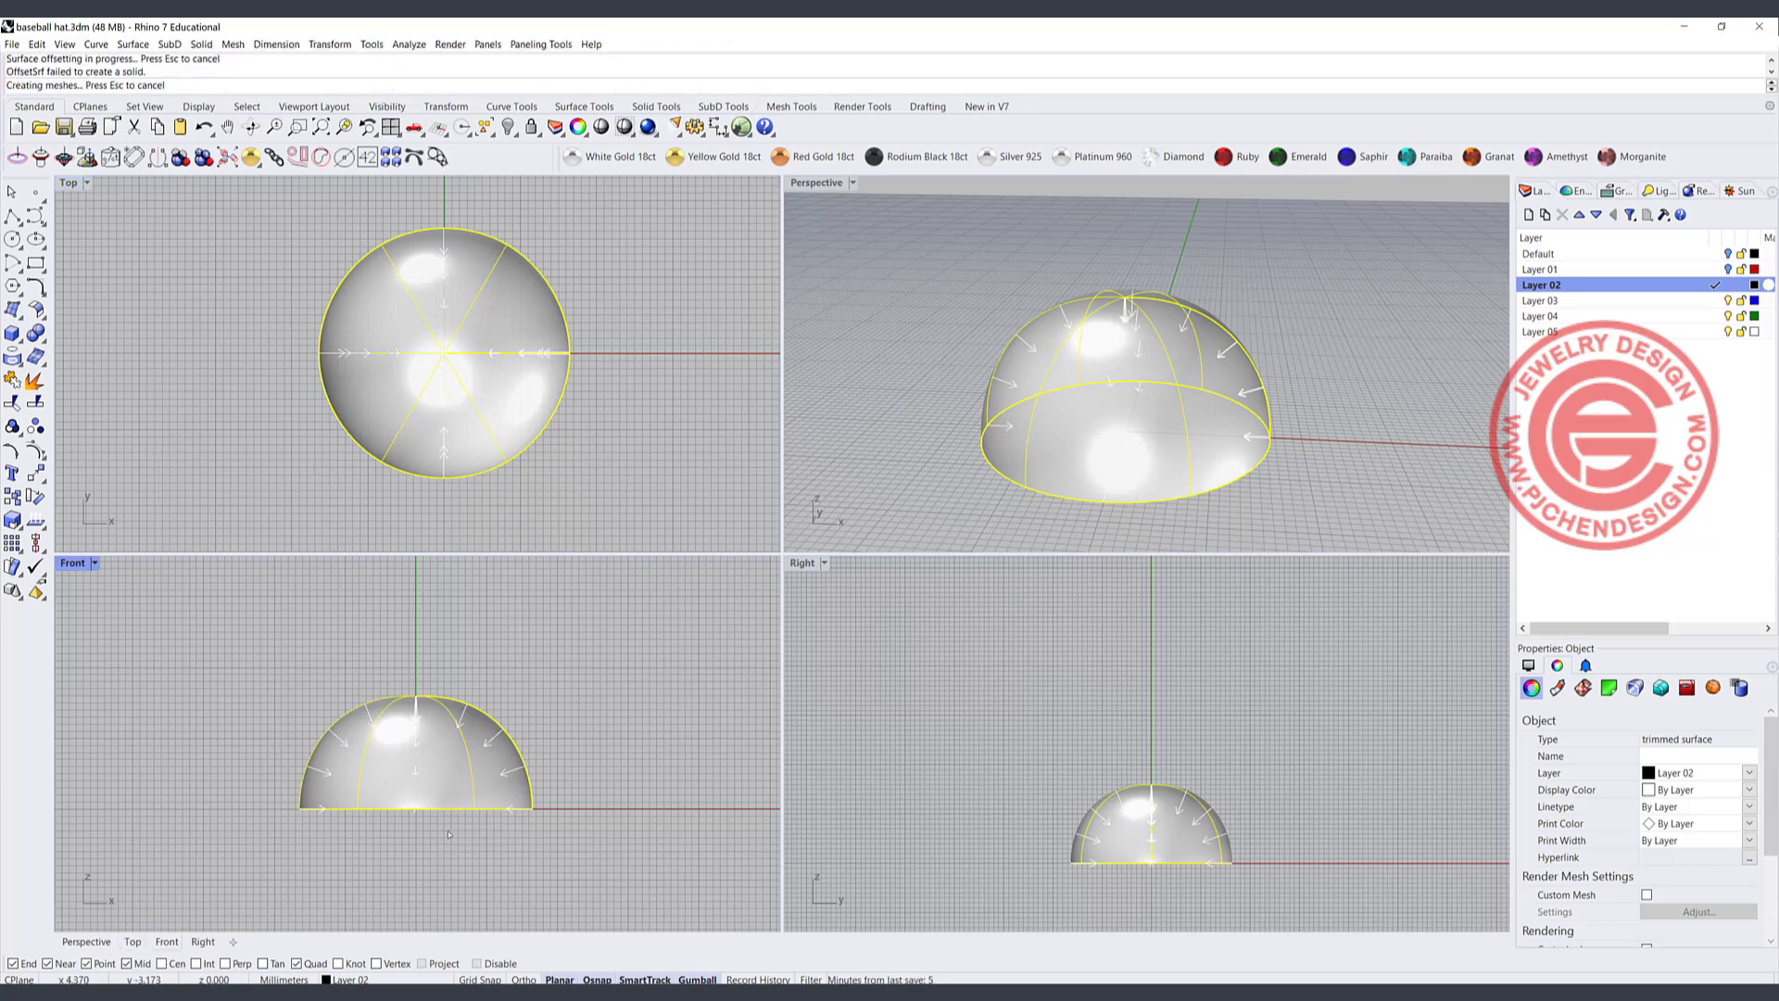
click(608, 841)
- Draw a small four-point, degree-3 curve in the Top view from just outside the dome's edge inward to the red X axis line
right_drag(1239, 431, 1175, 445)
scroll(537, 358, up, 8)
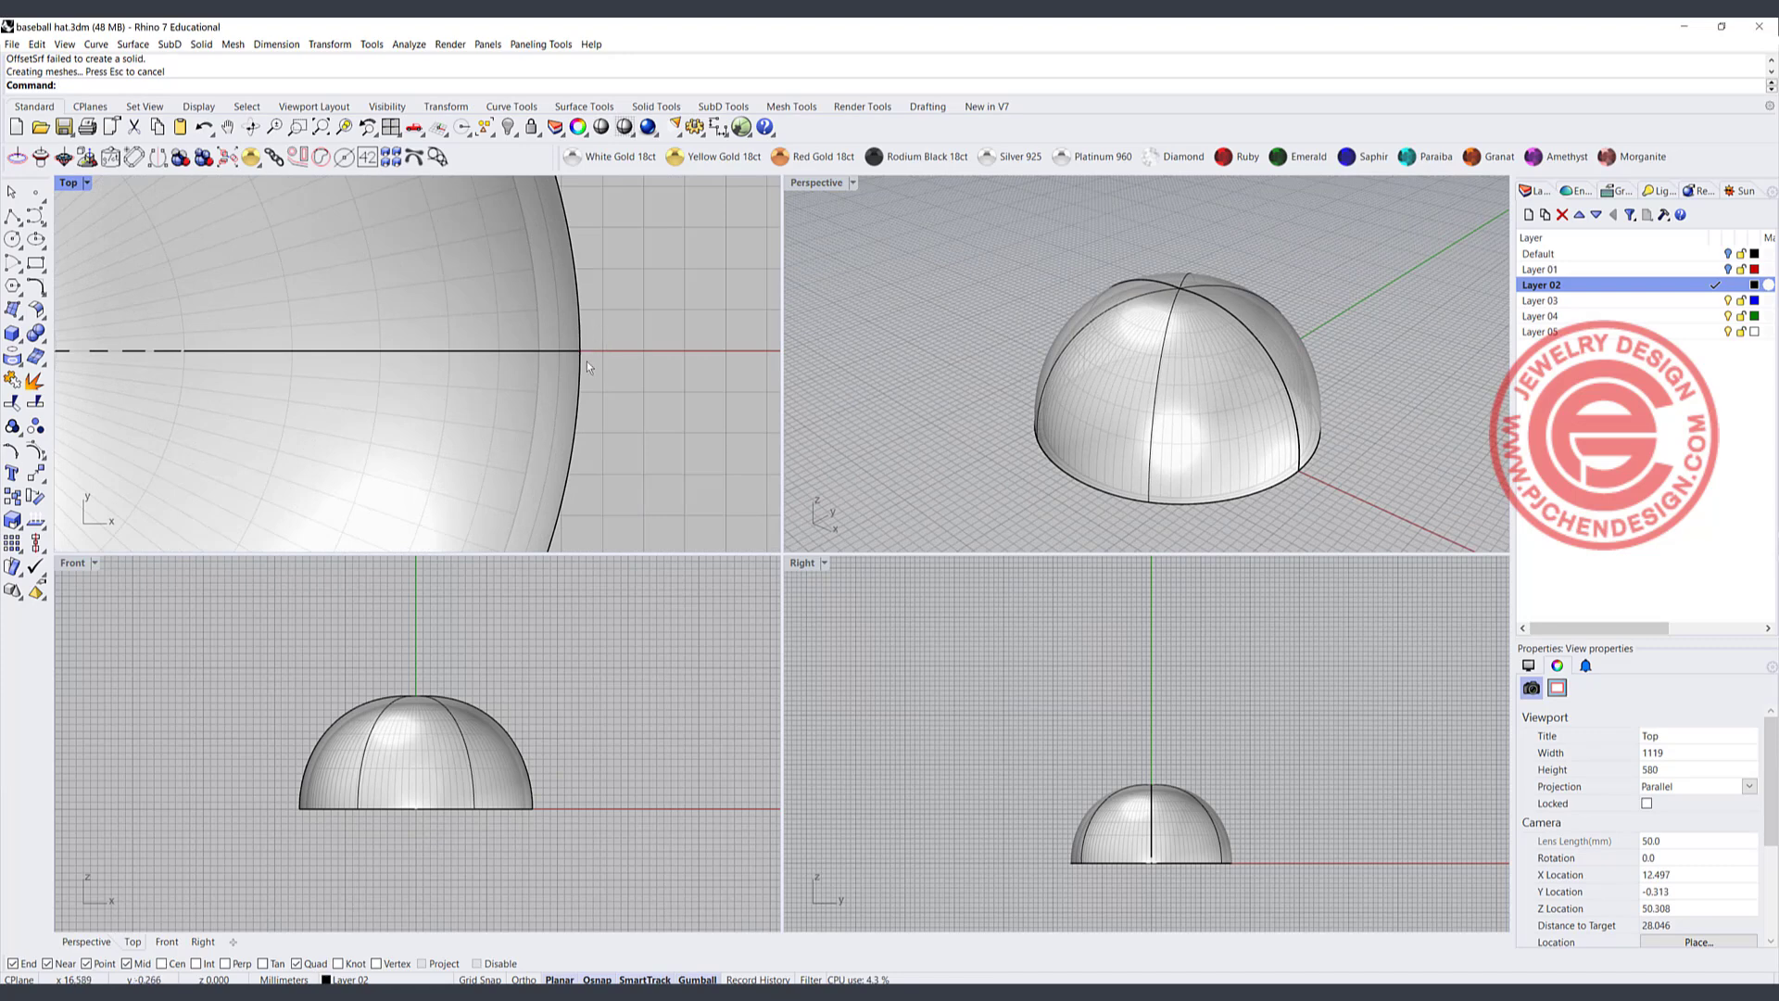
click(36, 217)
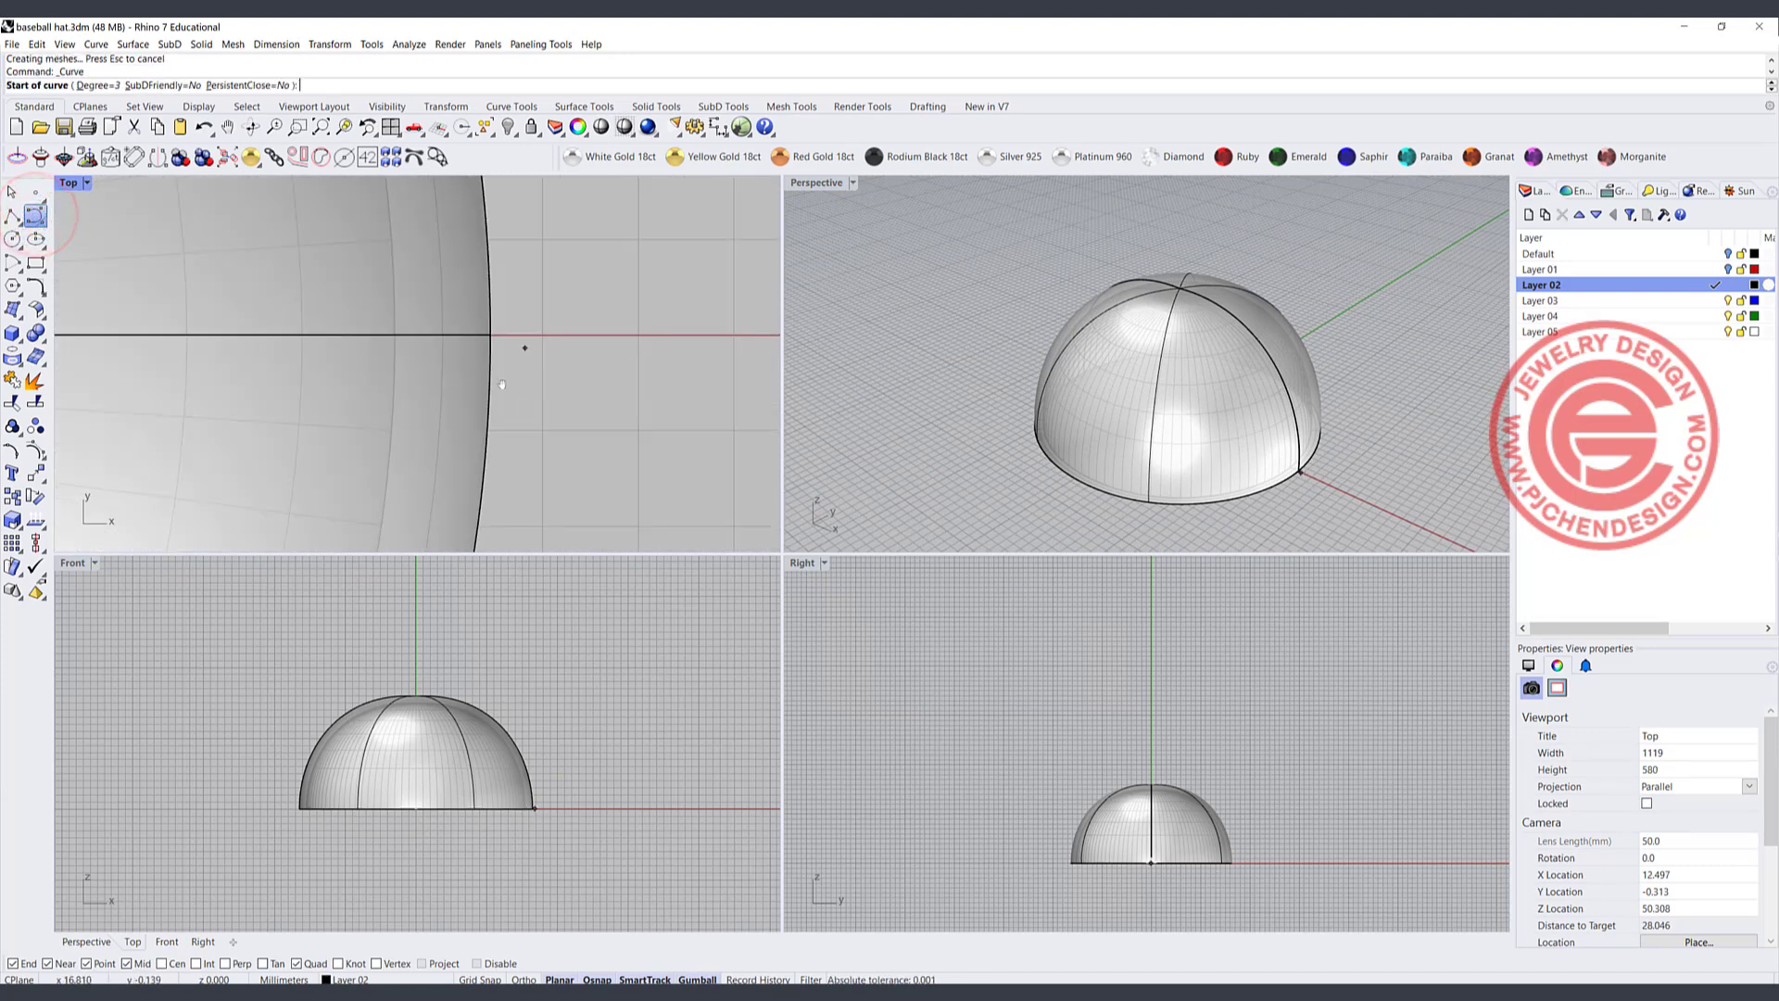
double_click(69, 183)
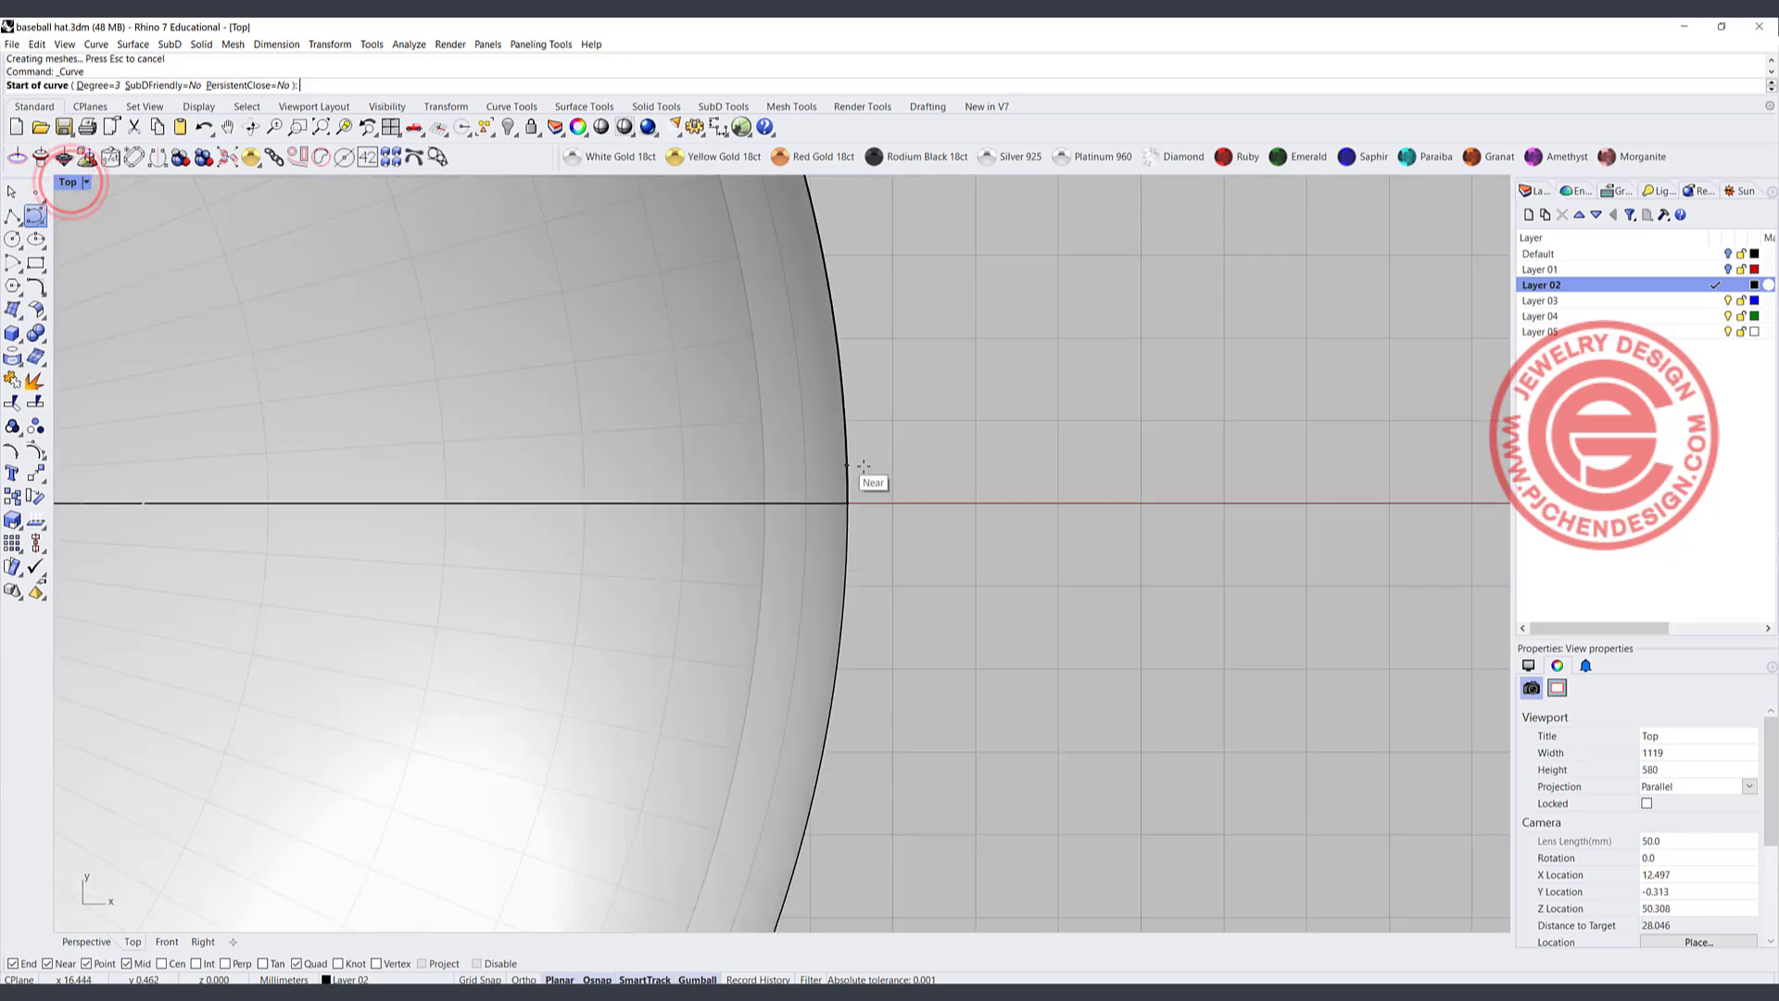
click(858, 369)
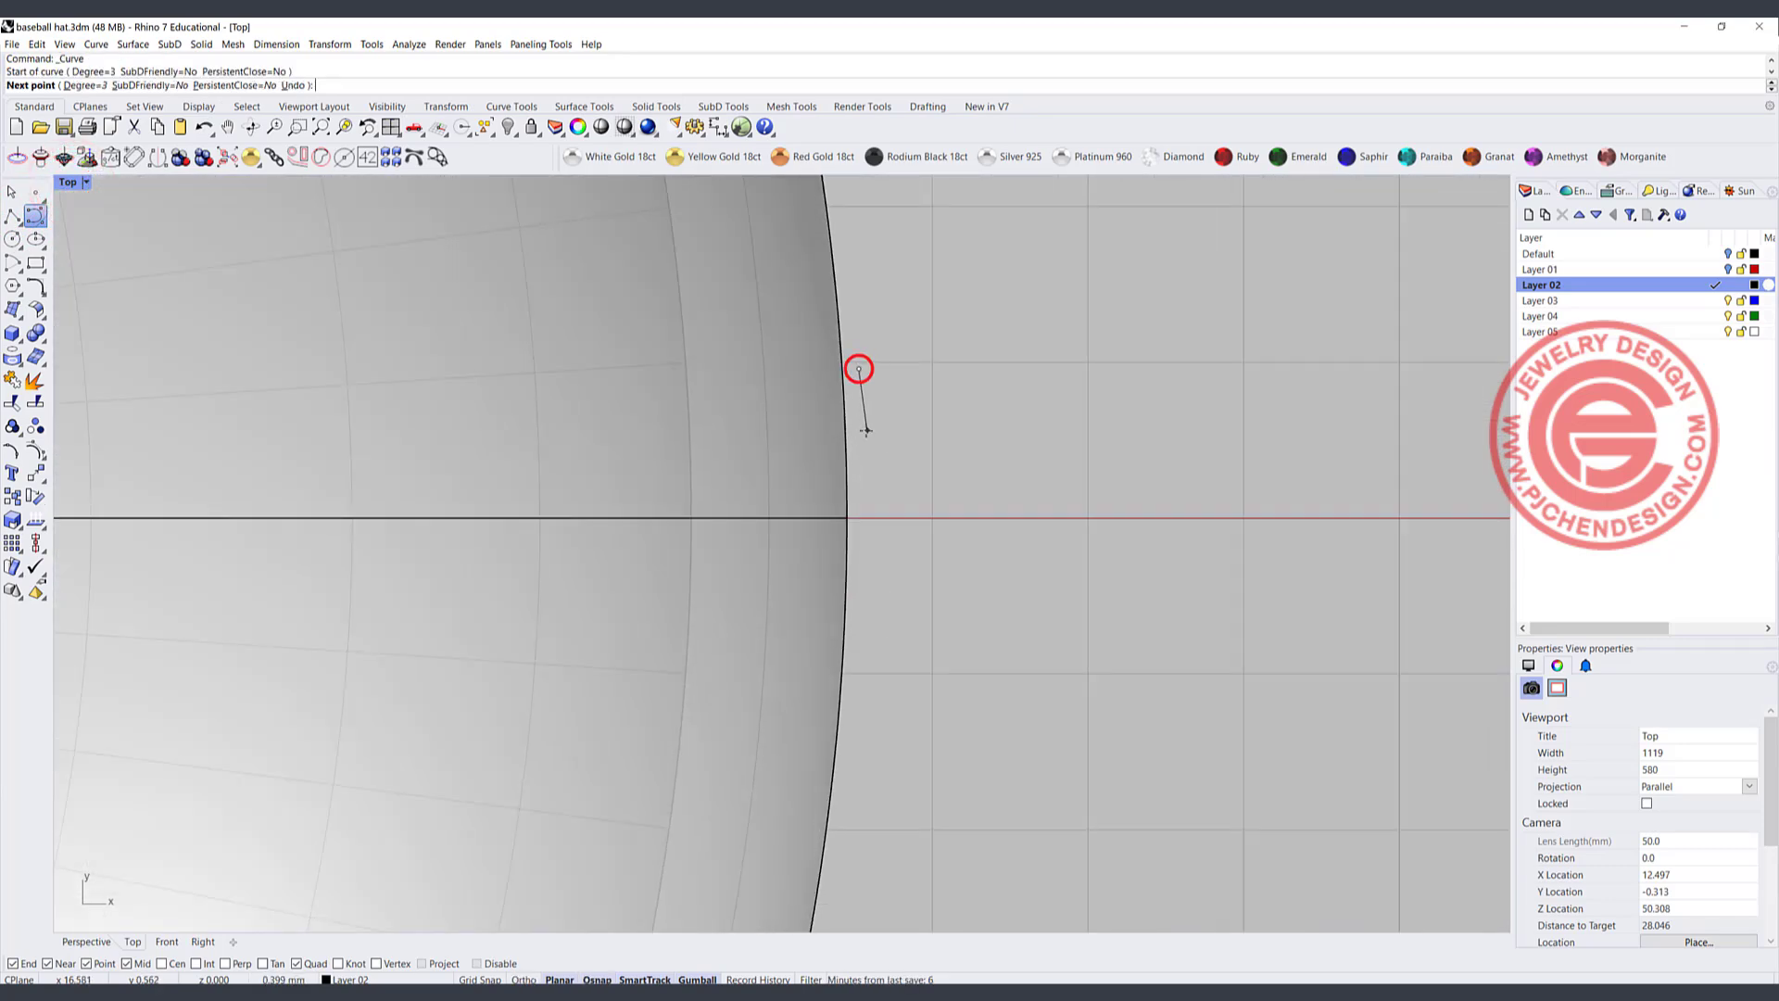
click(858, 439)
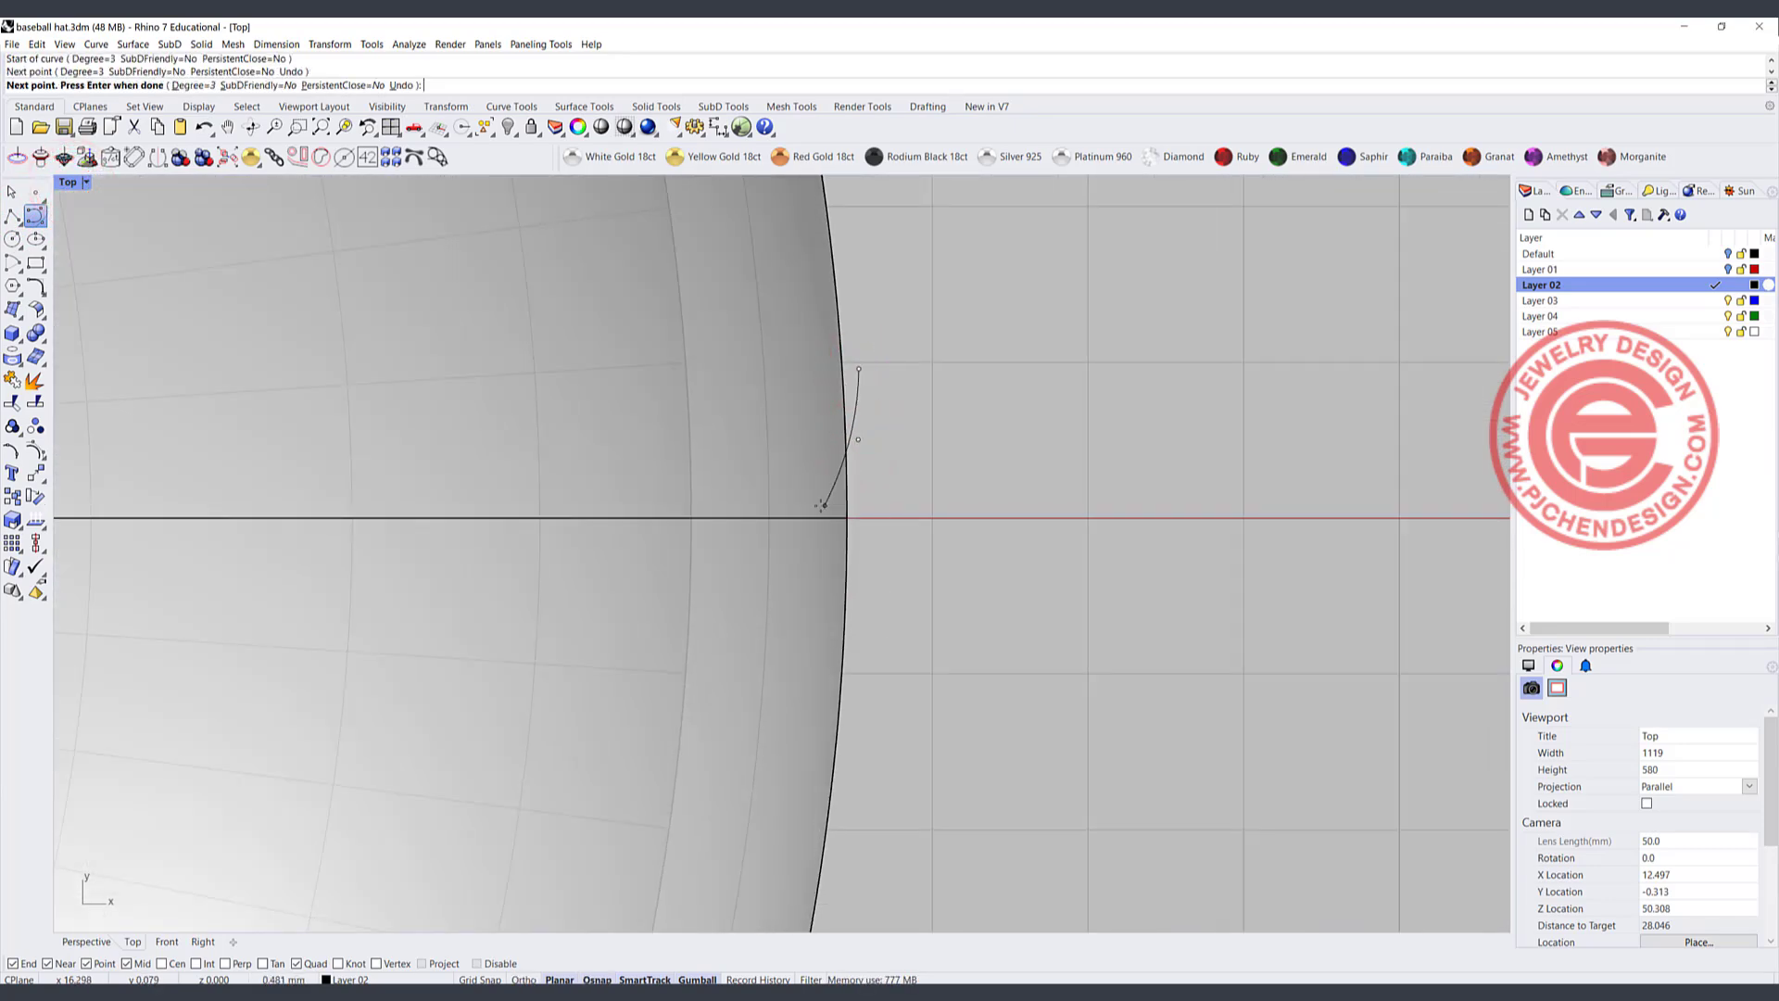
click(795, 516)
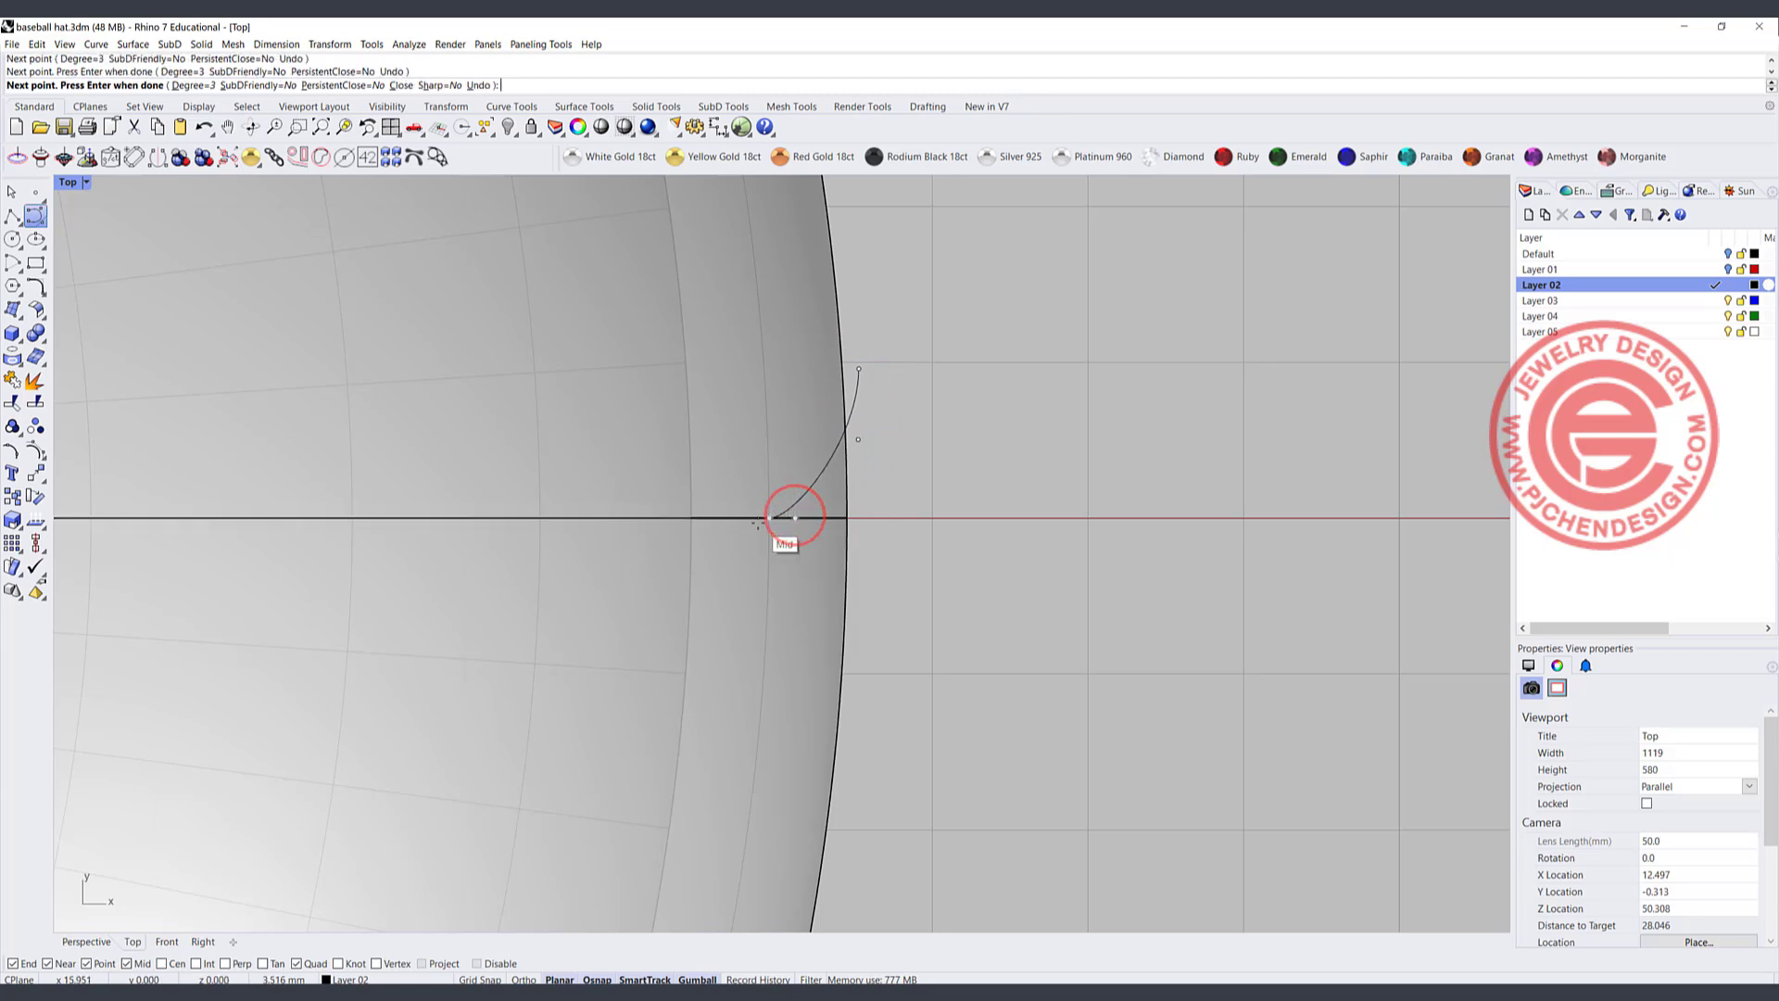
click(755, 522)
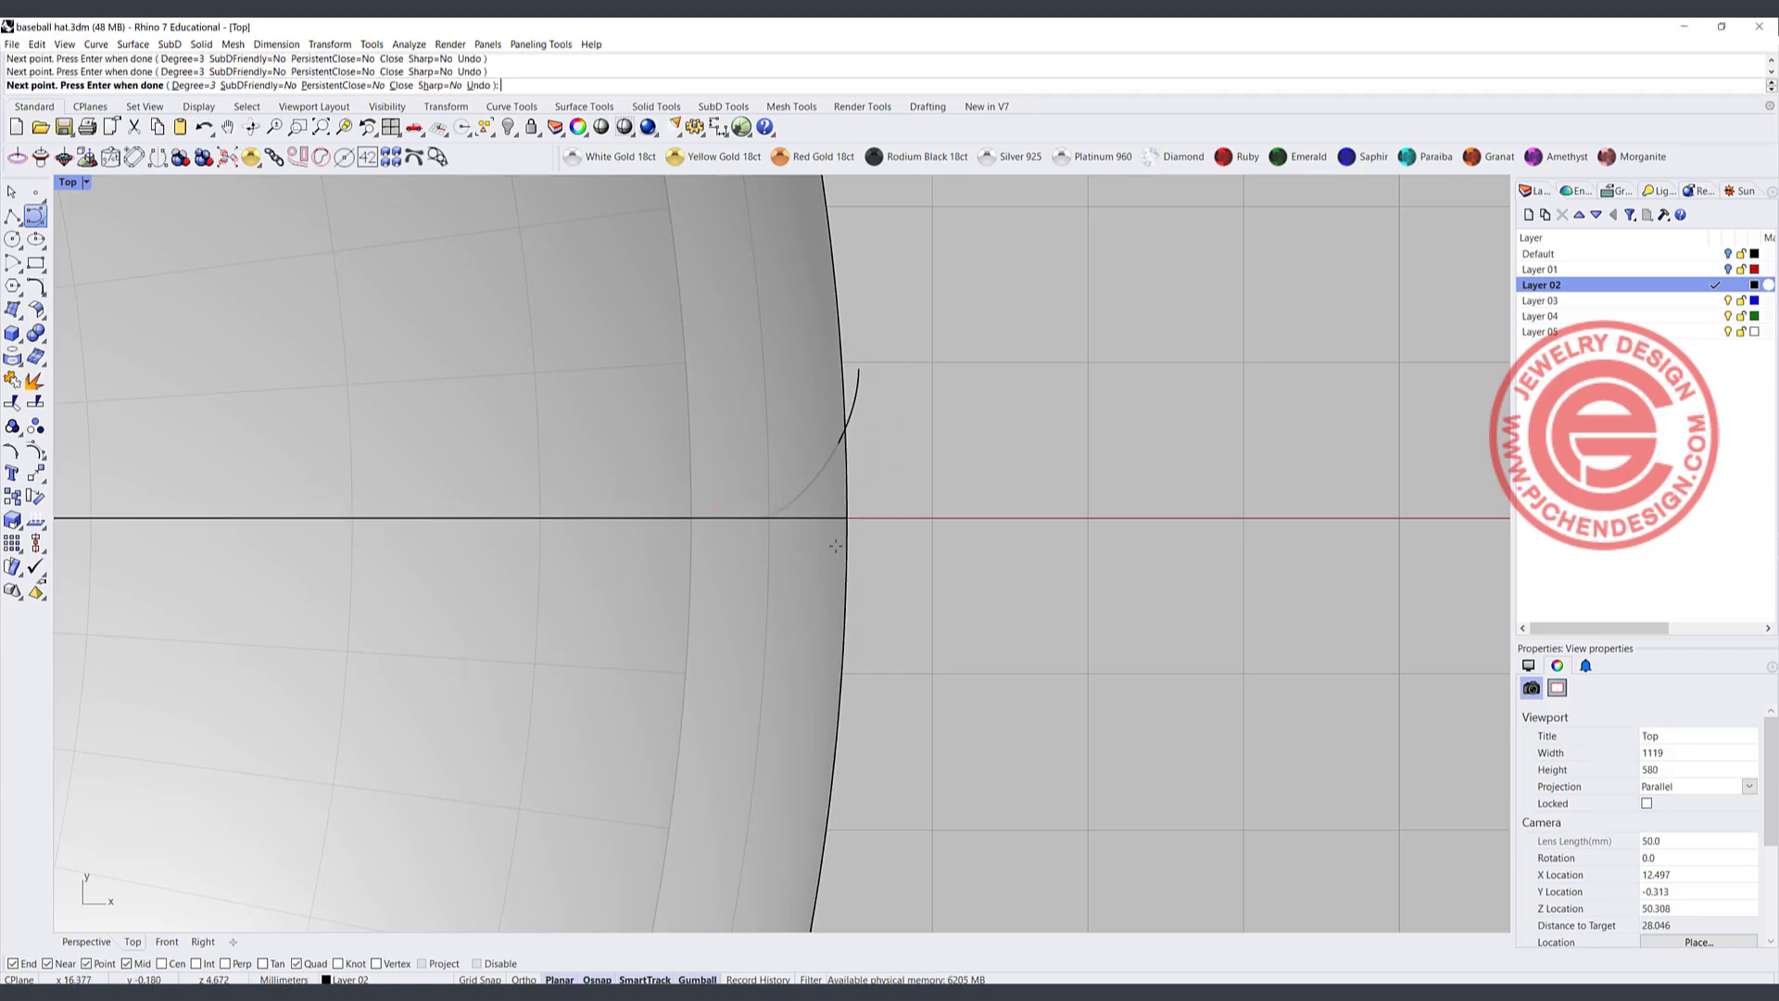
key(Return)
- Mirror the small curve across the red X axis line in the Top view, keeping the original
click(858, 393)
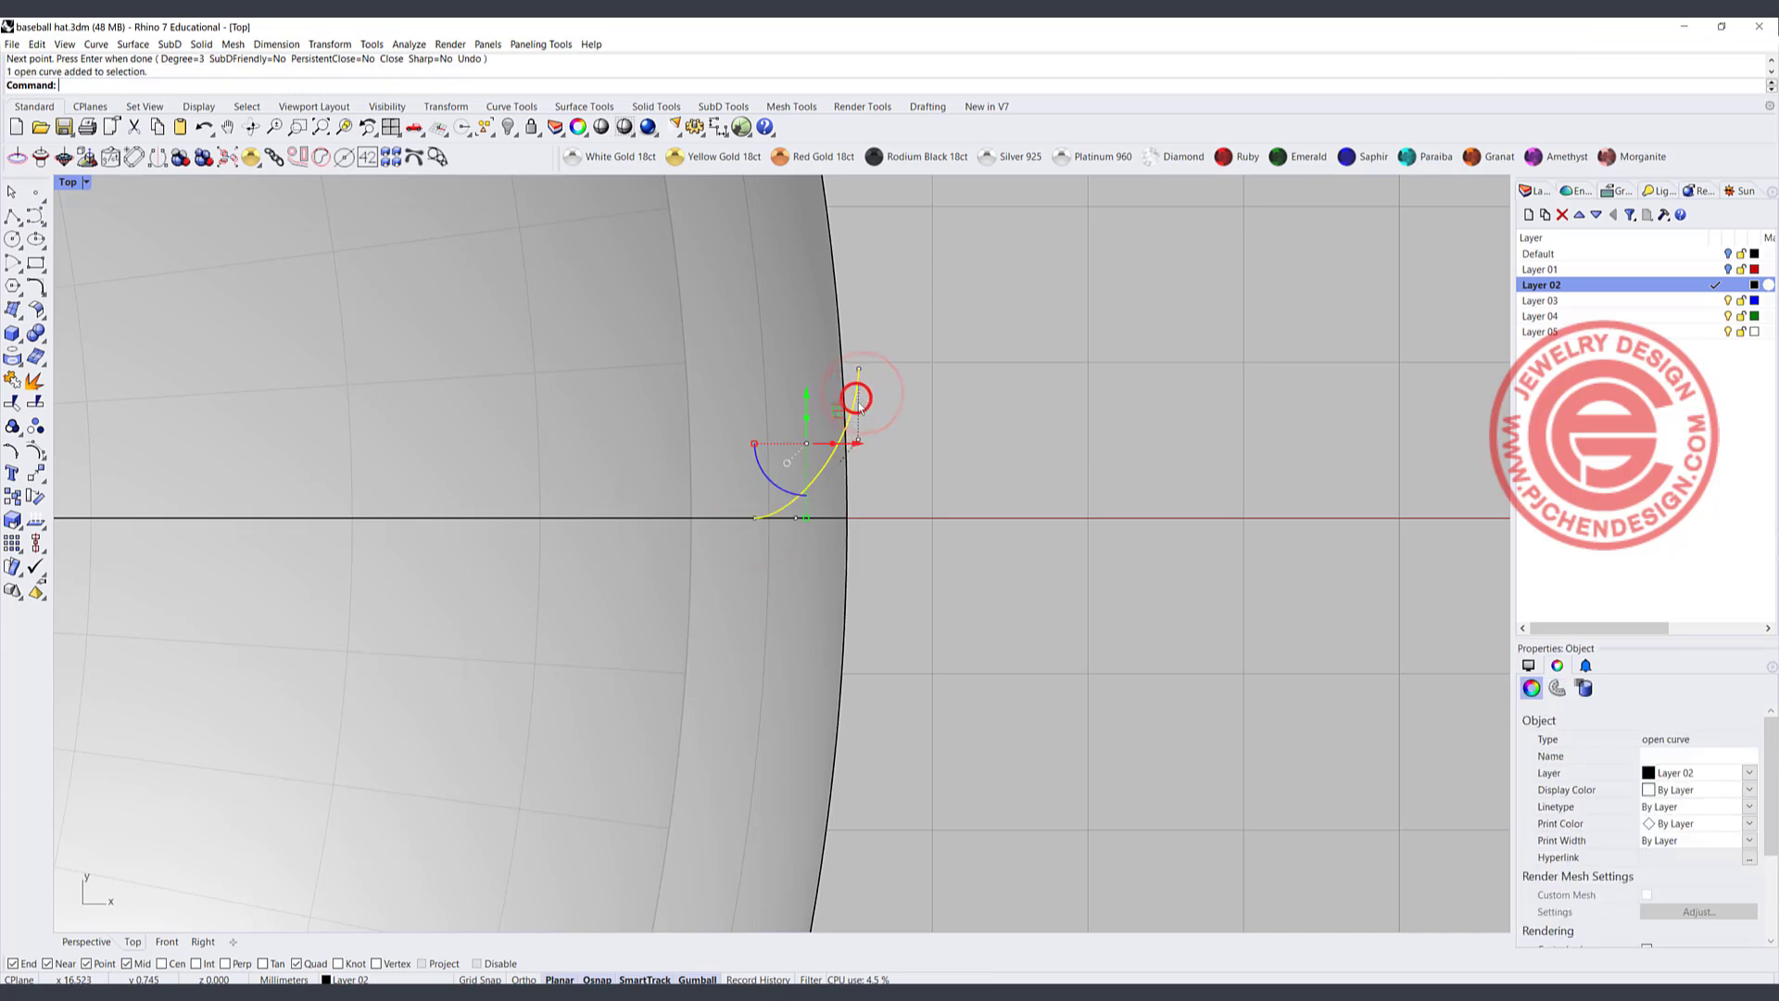
click(35, 474)
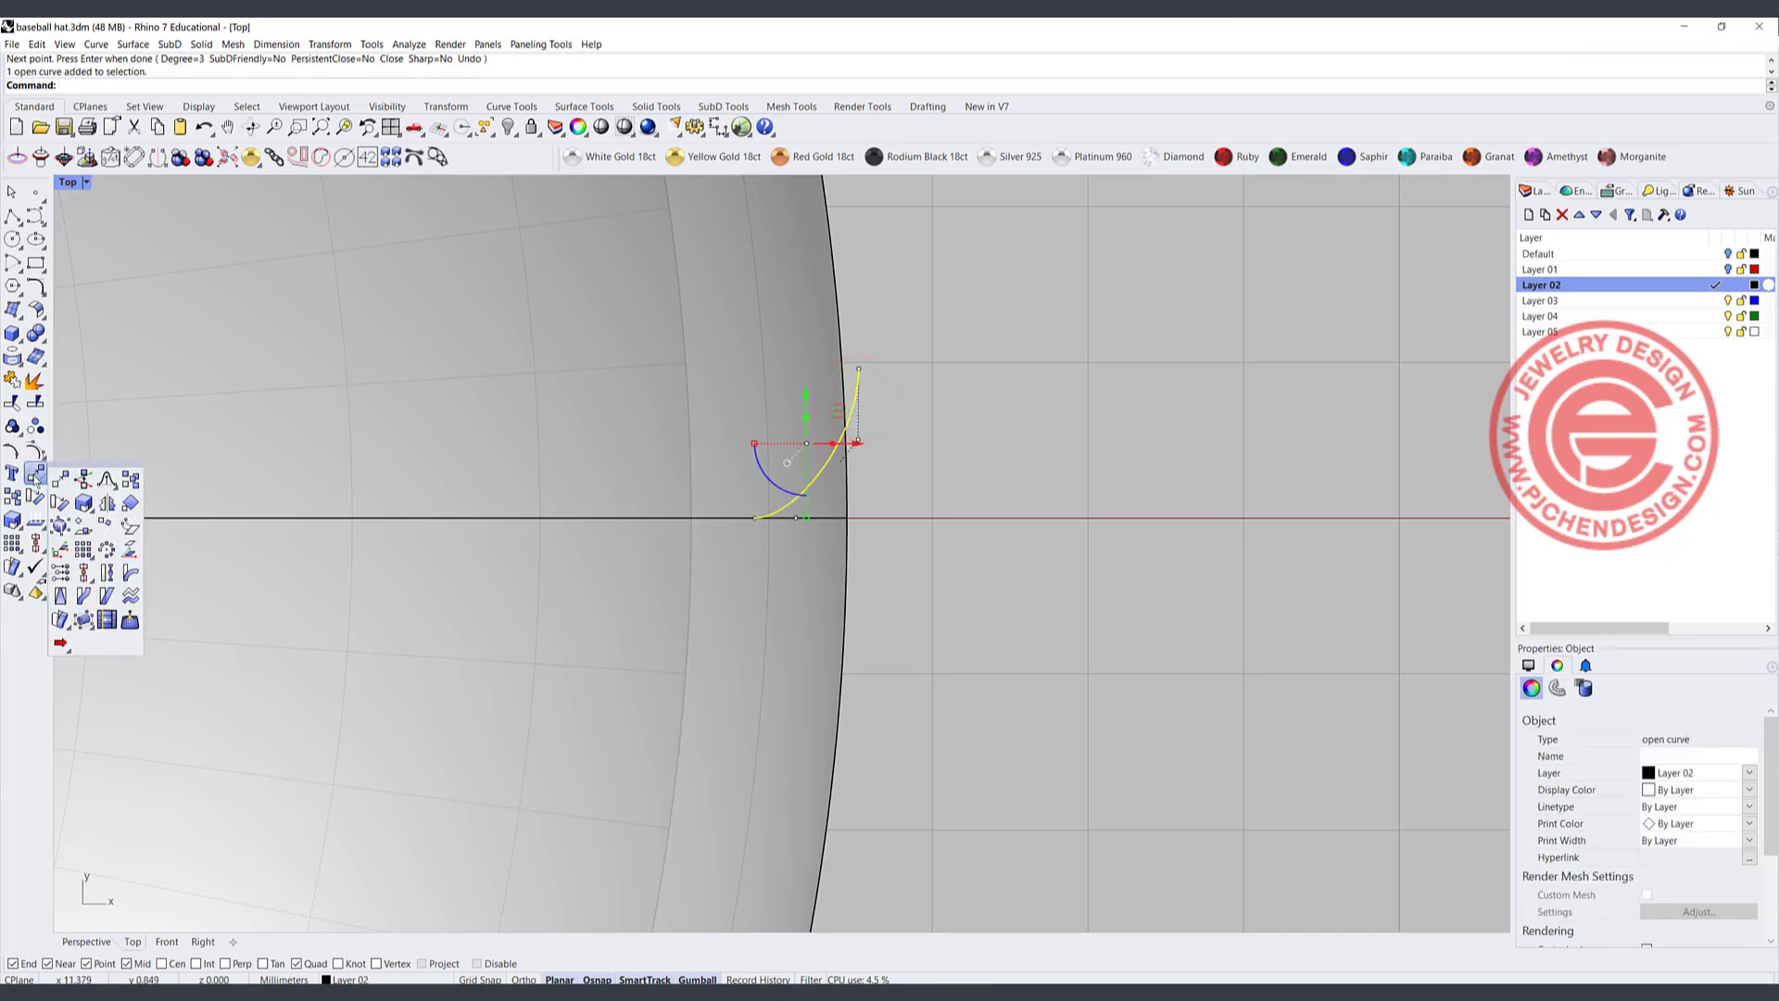
click(107, 502)
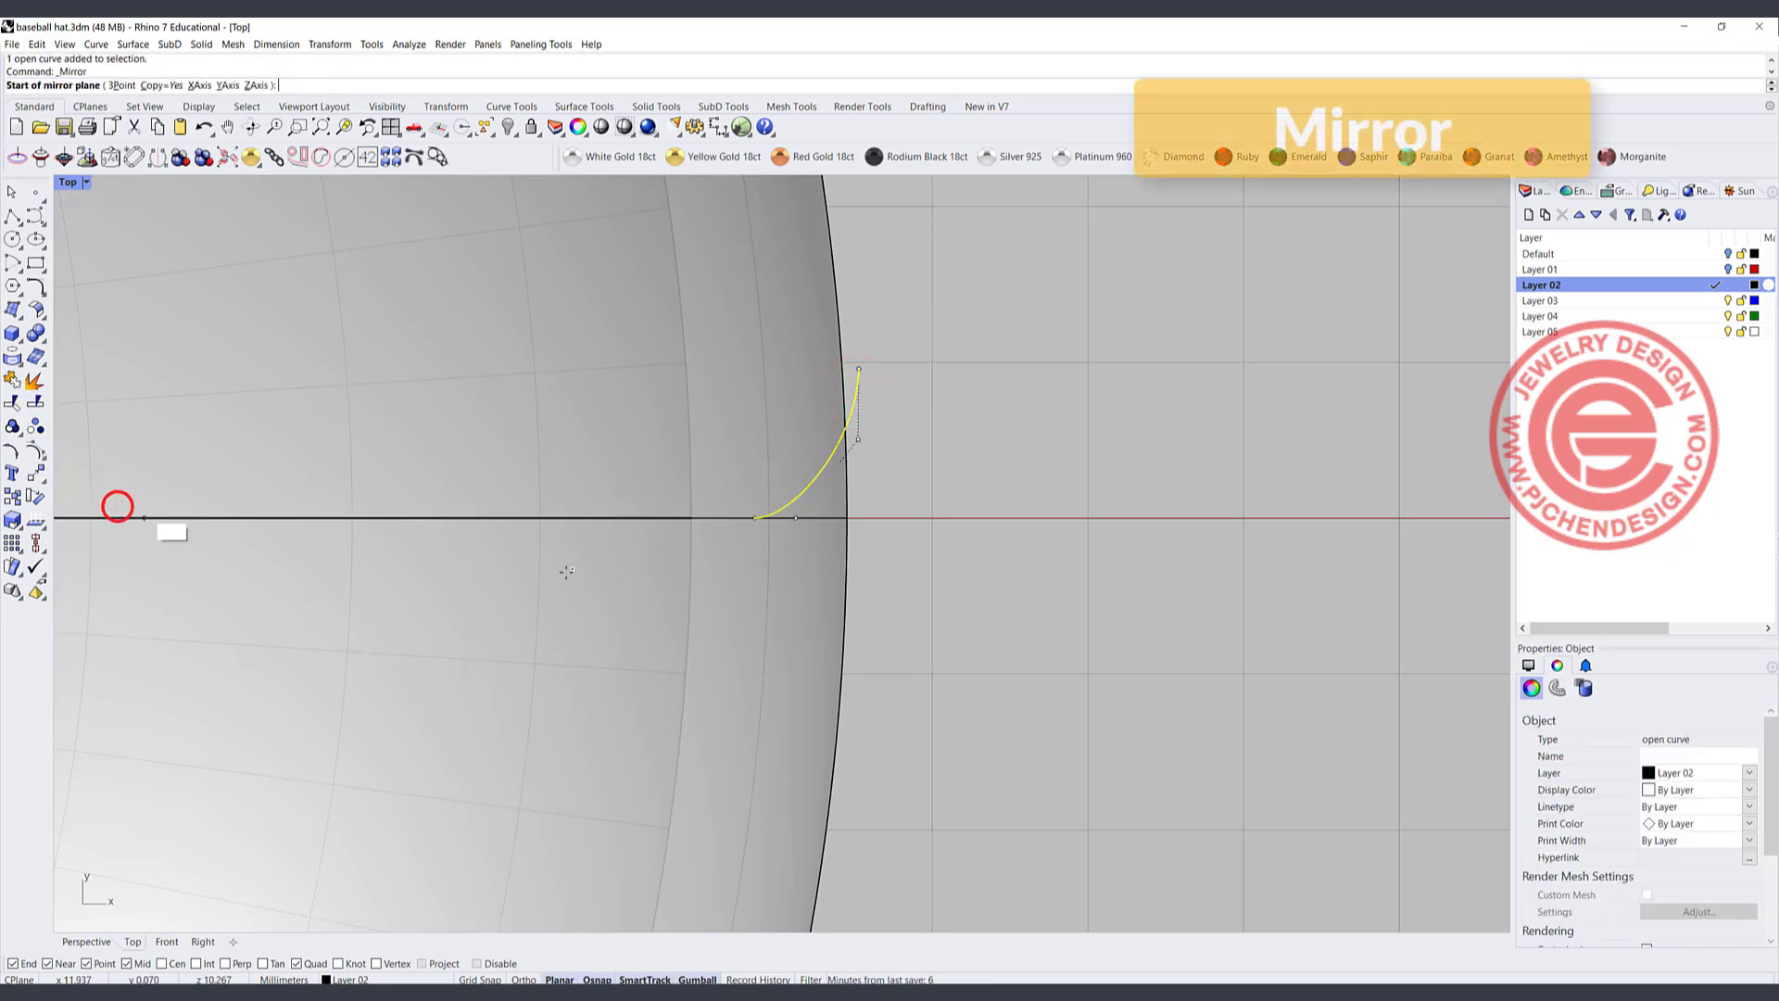
click(813, 519)
click(1000, 520)
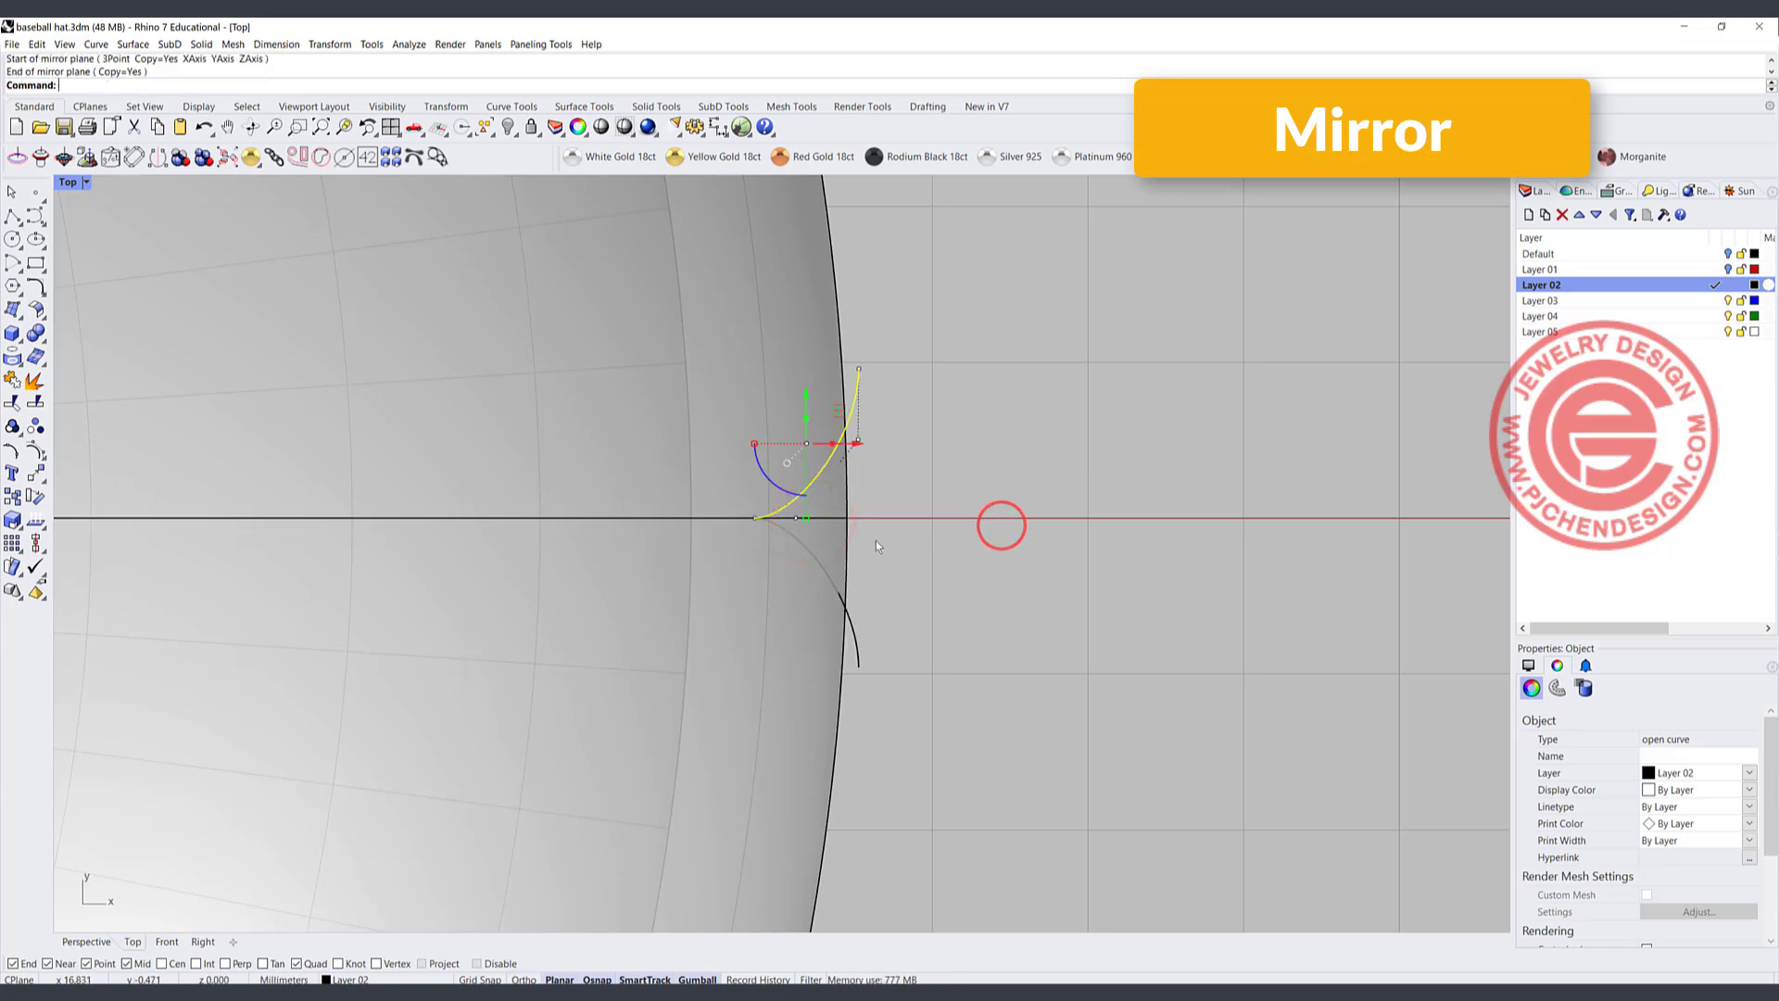
- Connect the outer ends of the two mirrored curves with an outward-bulging arc defined by start, end and a point
click(12, 268)
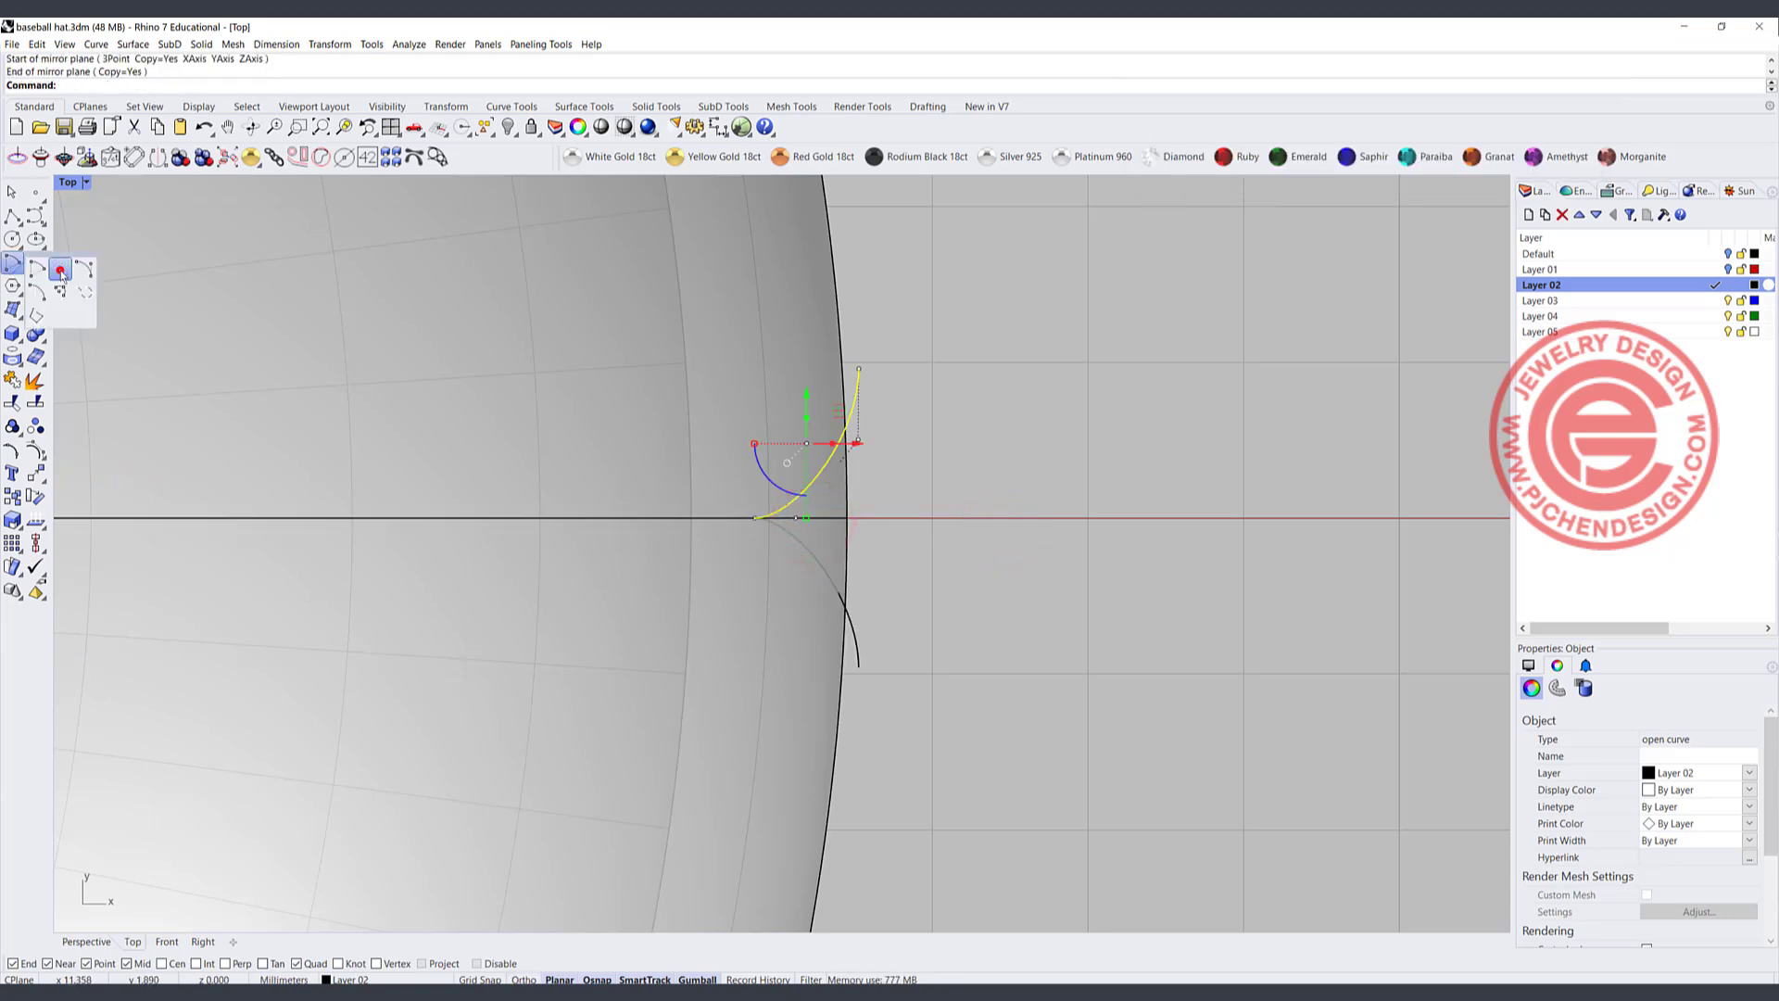
click(60, 269)
click(859, 369)
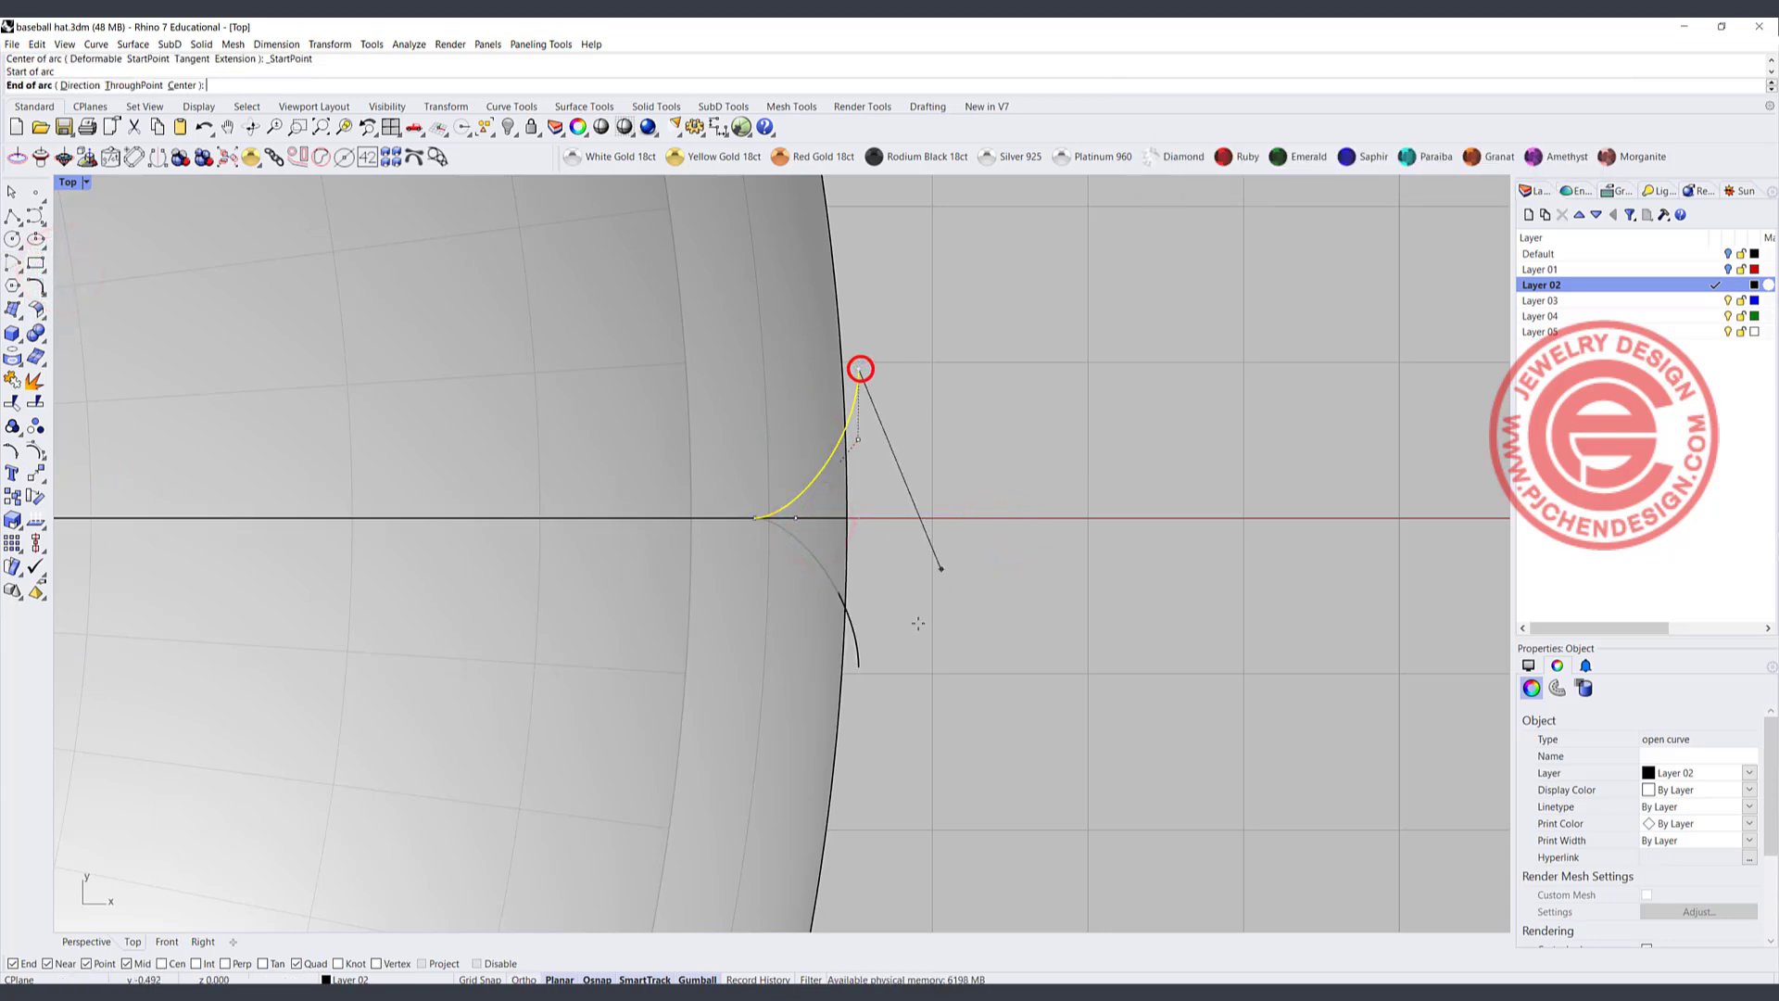
click(859, 666)
click(914, 508)
- Project the arc and both curves flat onto the Top view's construction plane with ProjectToCPlane, deleting the input objects
shift+click(887, 631)
shift+click(855, 639)
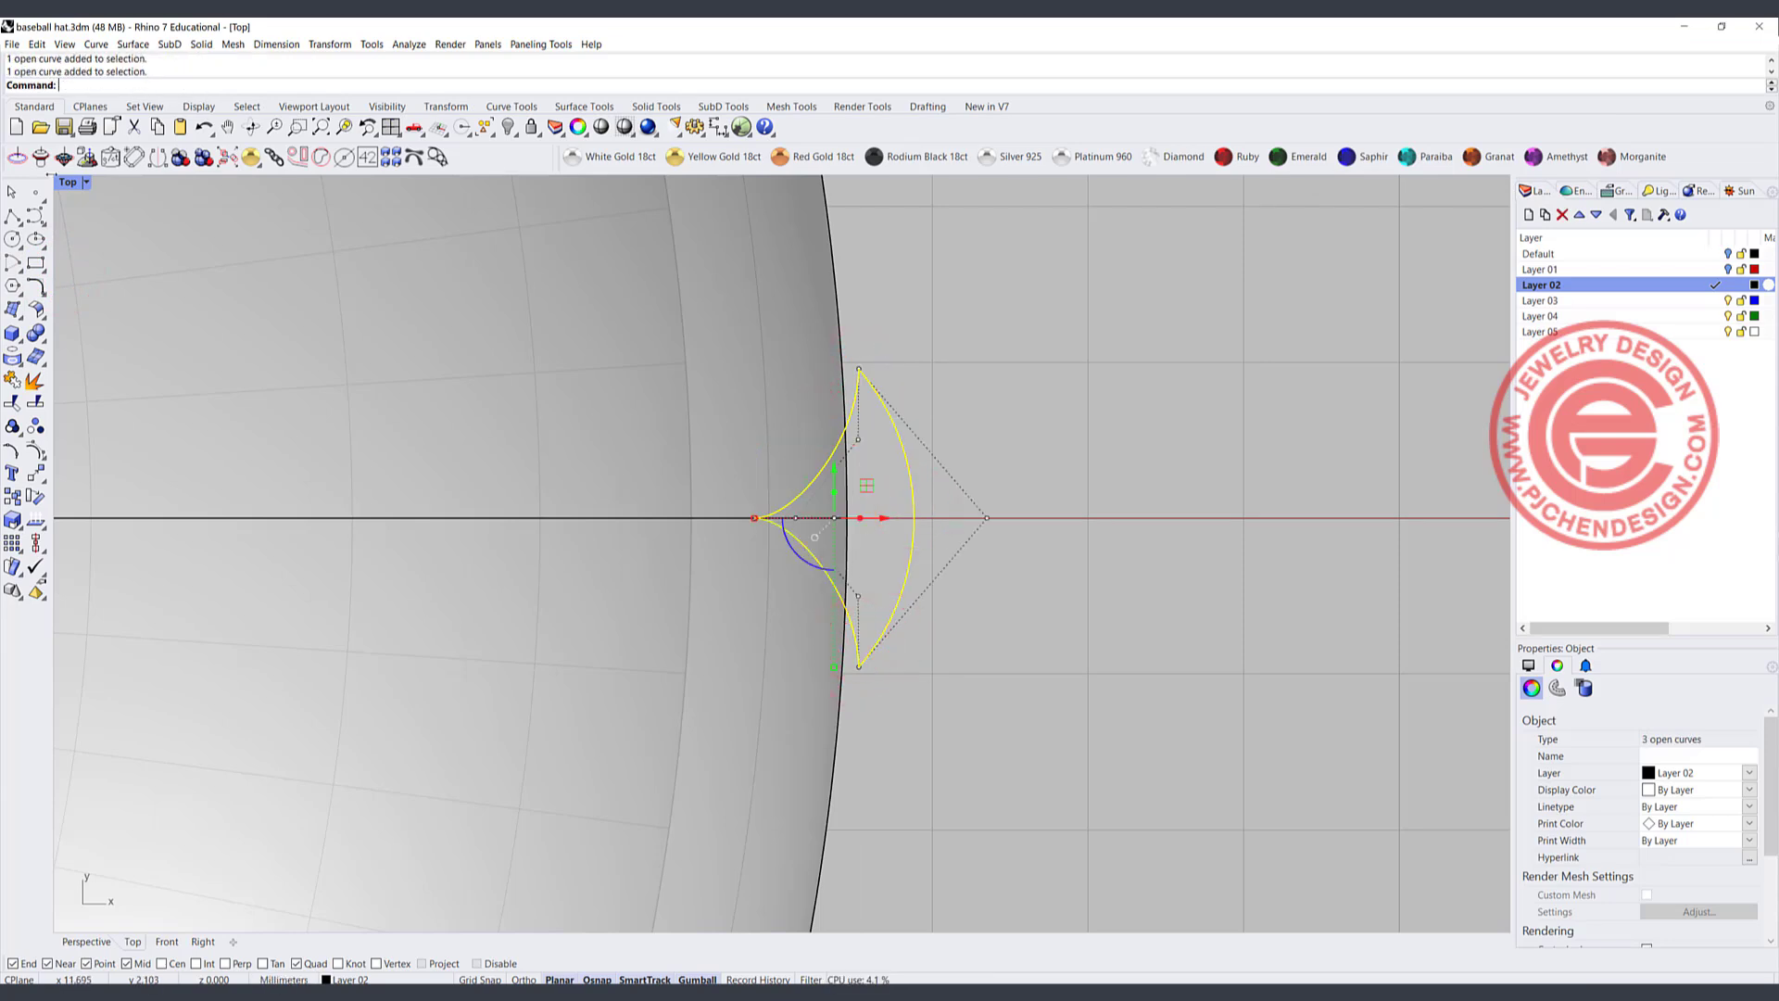
double_click(65, 182)
scroll(1255, 404, up, 8)
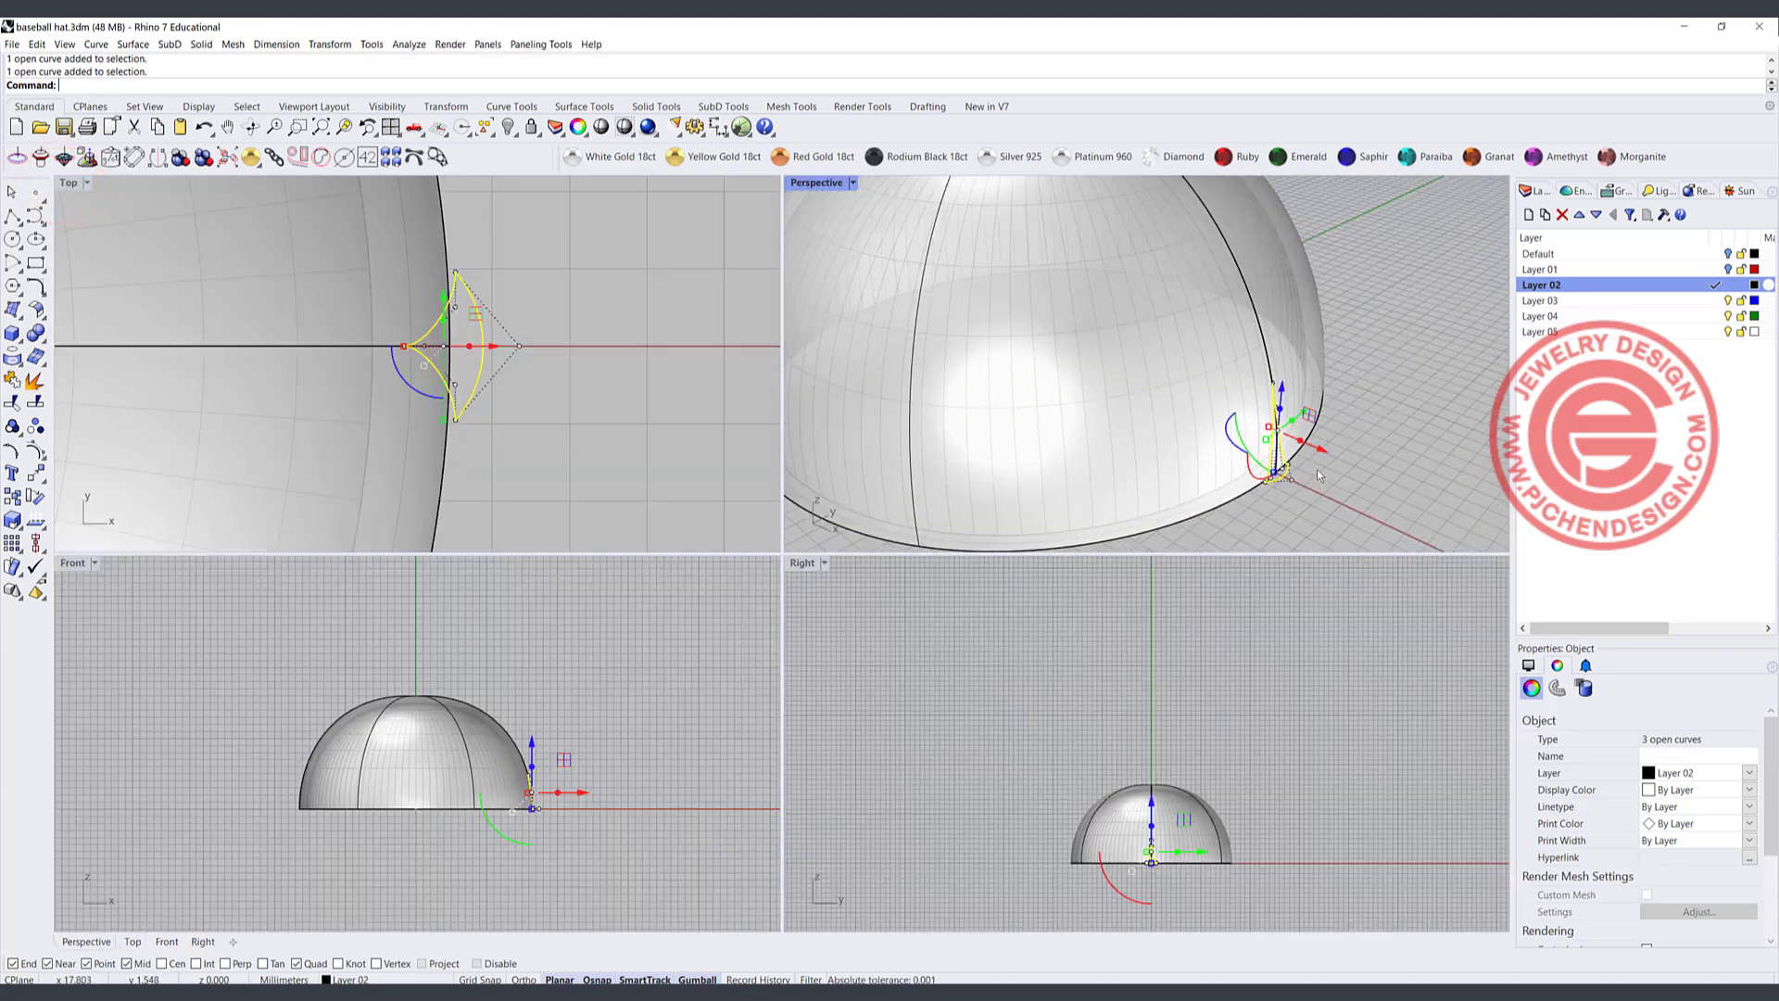
scroll(1265, 395, up, 2)
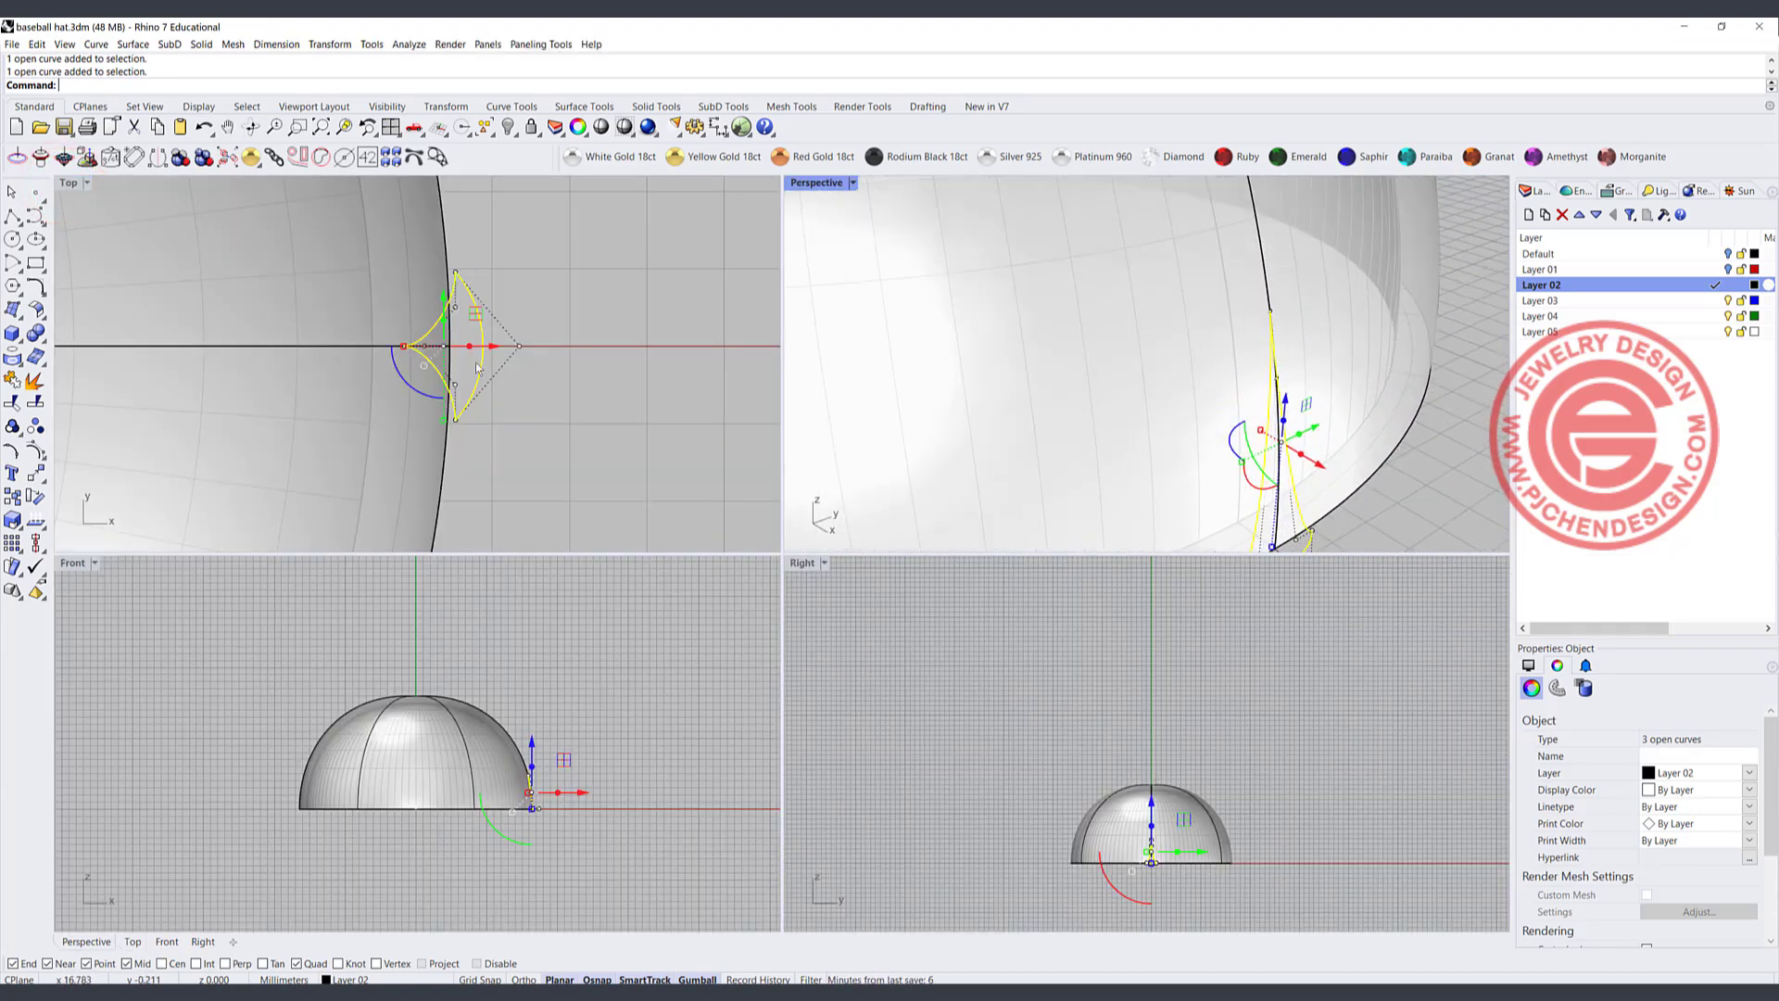
click(74, 185)
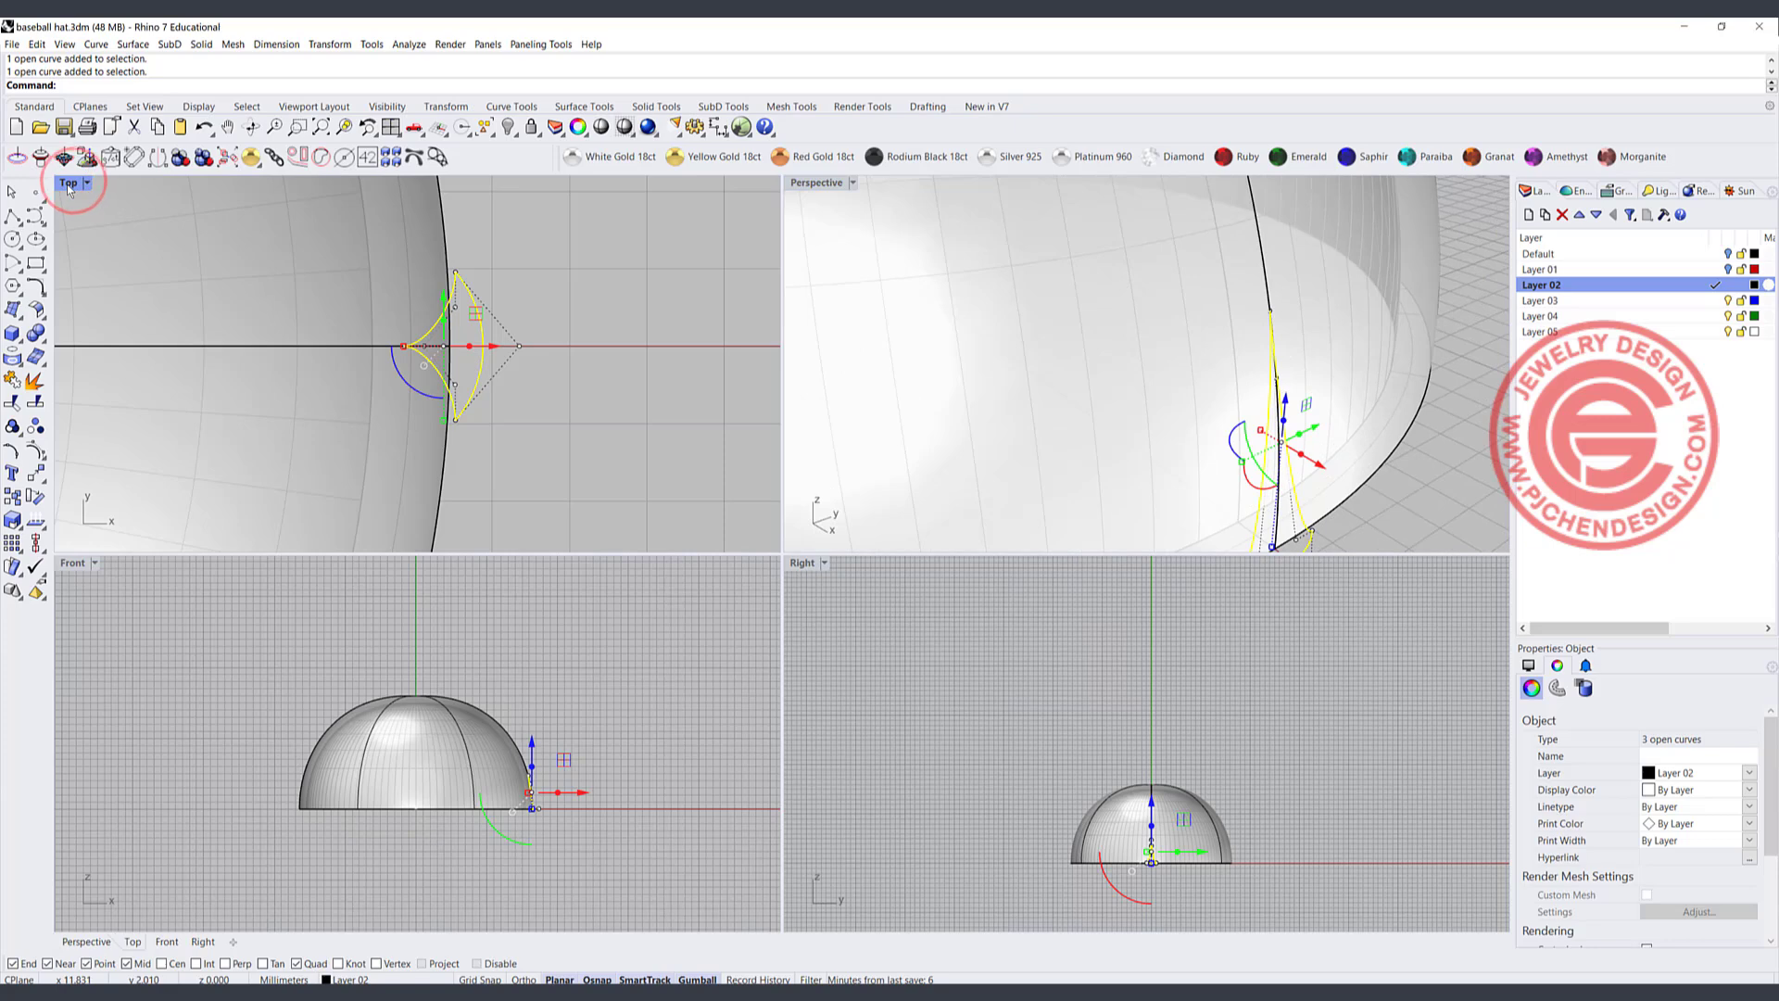
text(ProjectToCPlane)
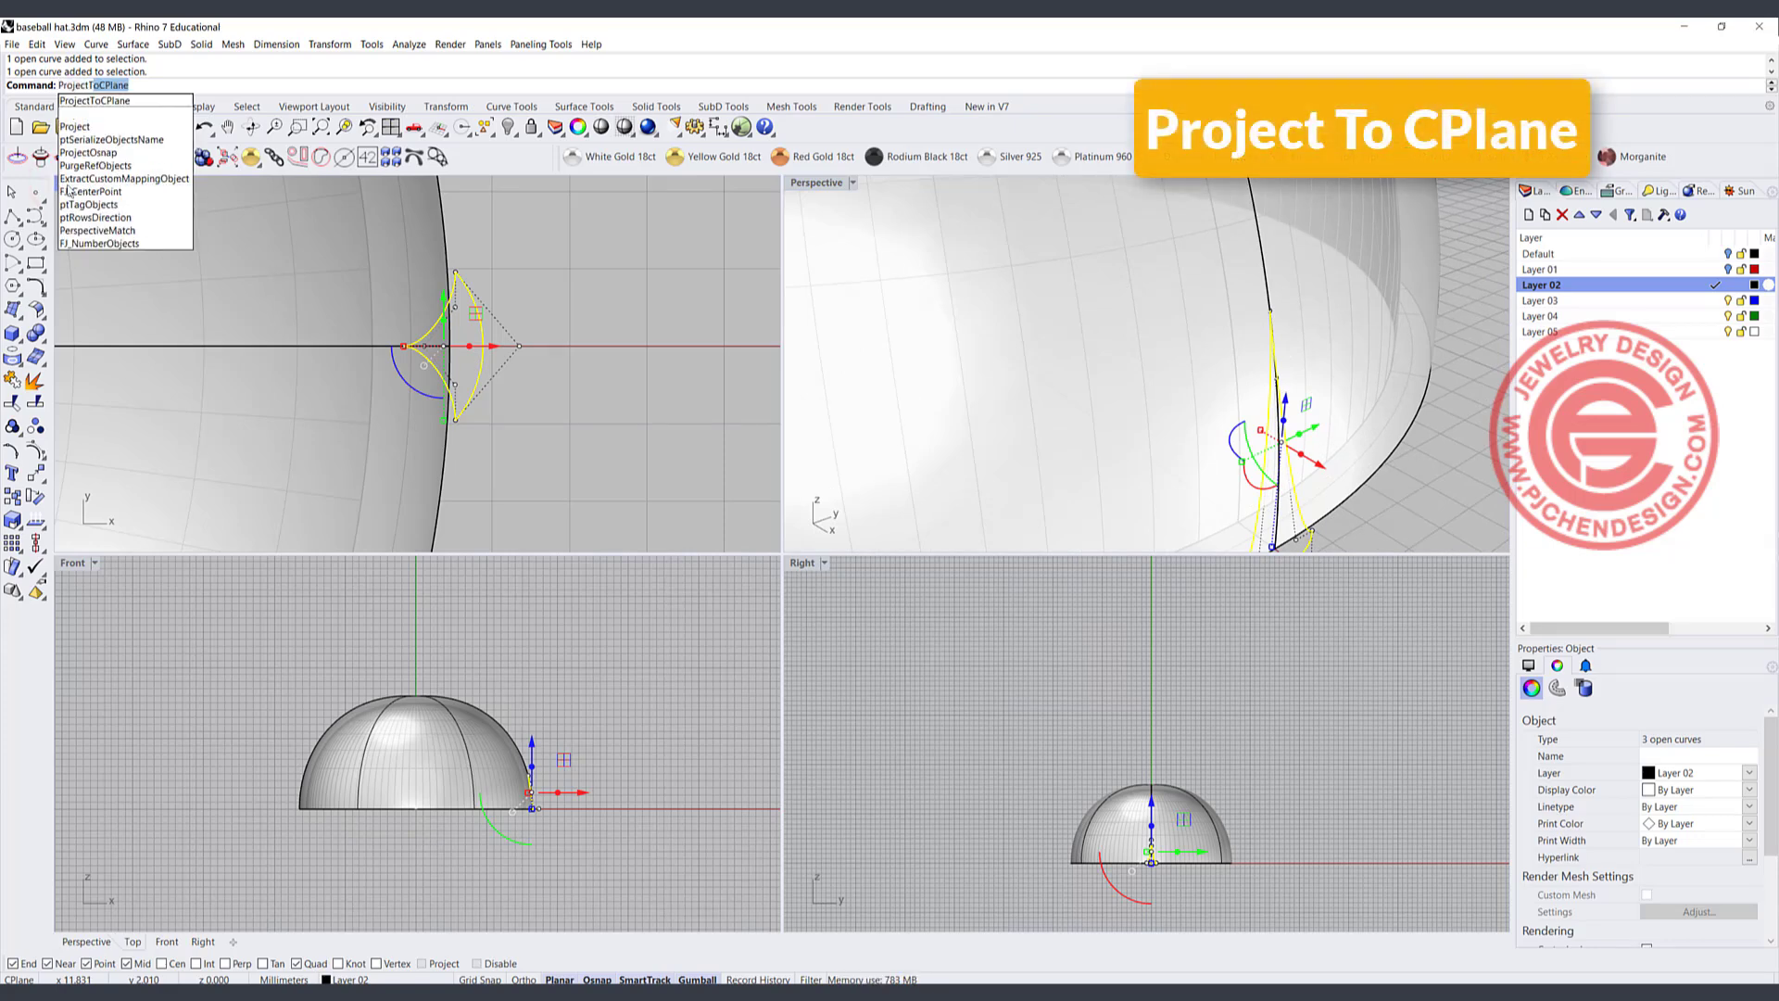
key(Return)
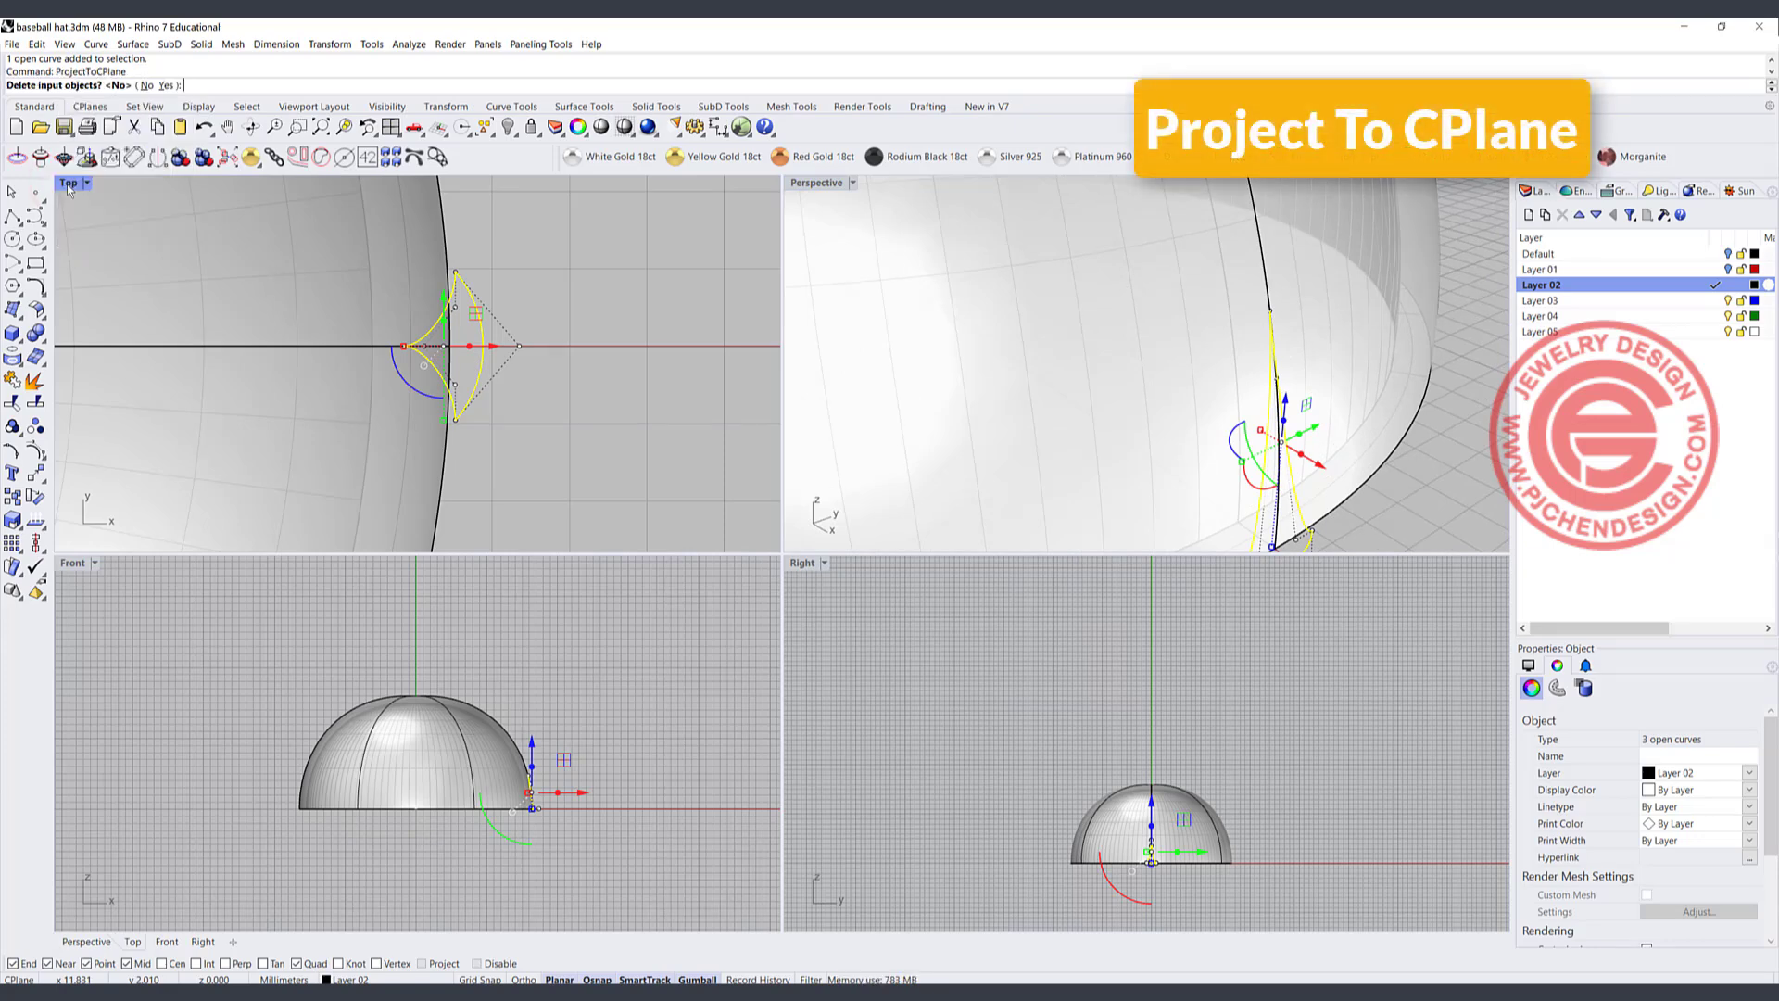
click(166, 86)
- Join the three flattened curves into one closed profile and deselect it
scroll(1288, 414, down, 3)
shift+right_drag(1287, 415, 1268, 355)
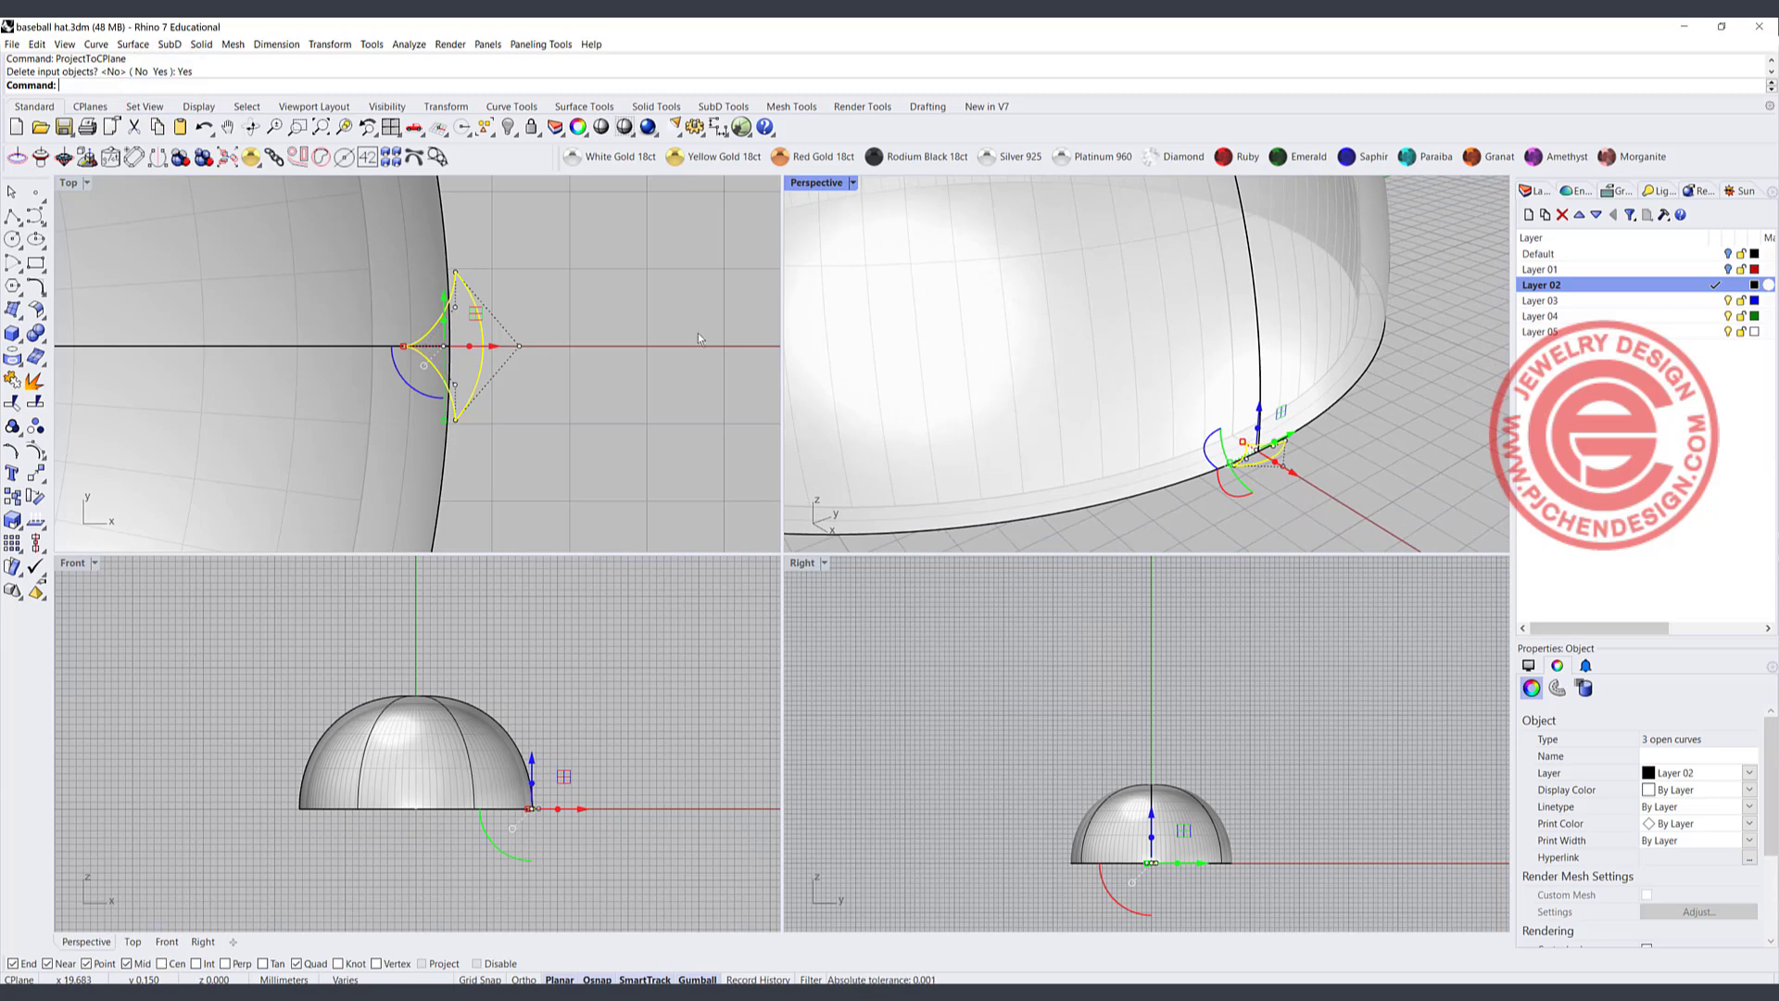
click(12, 380)
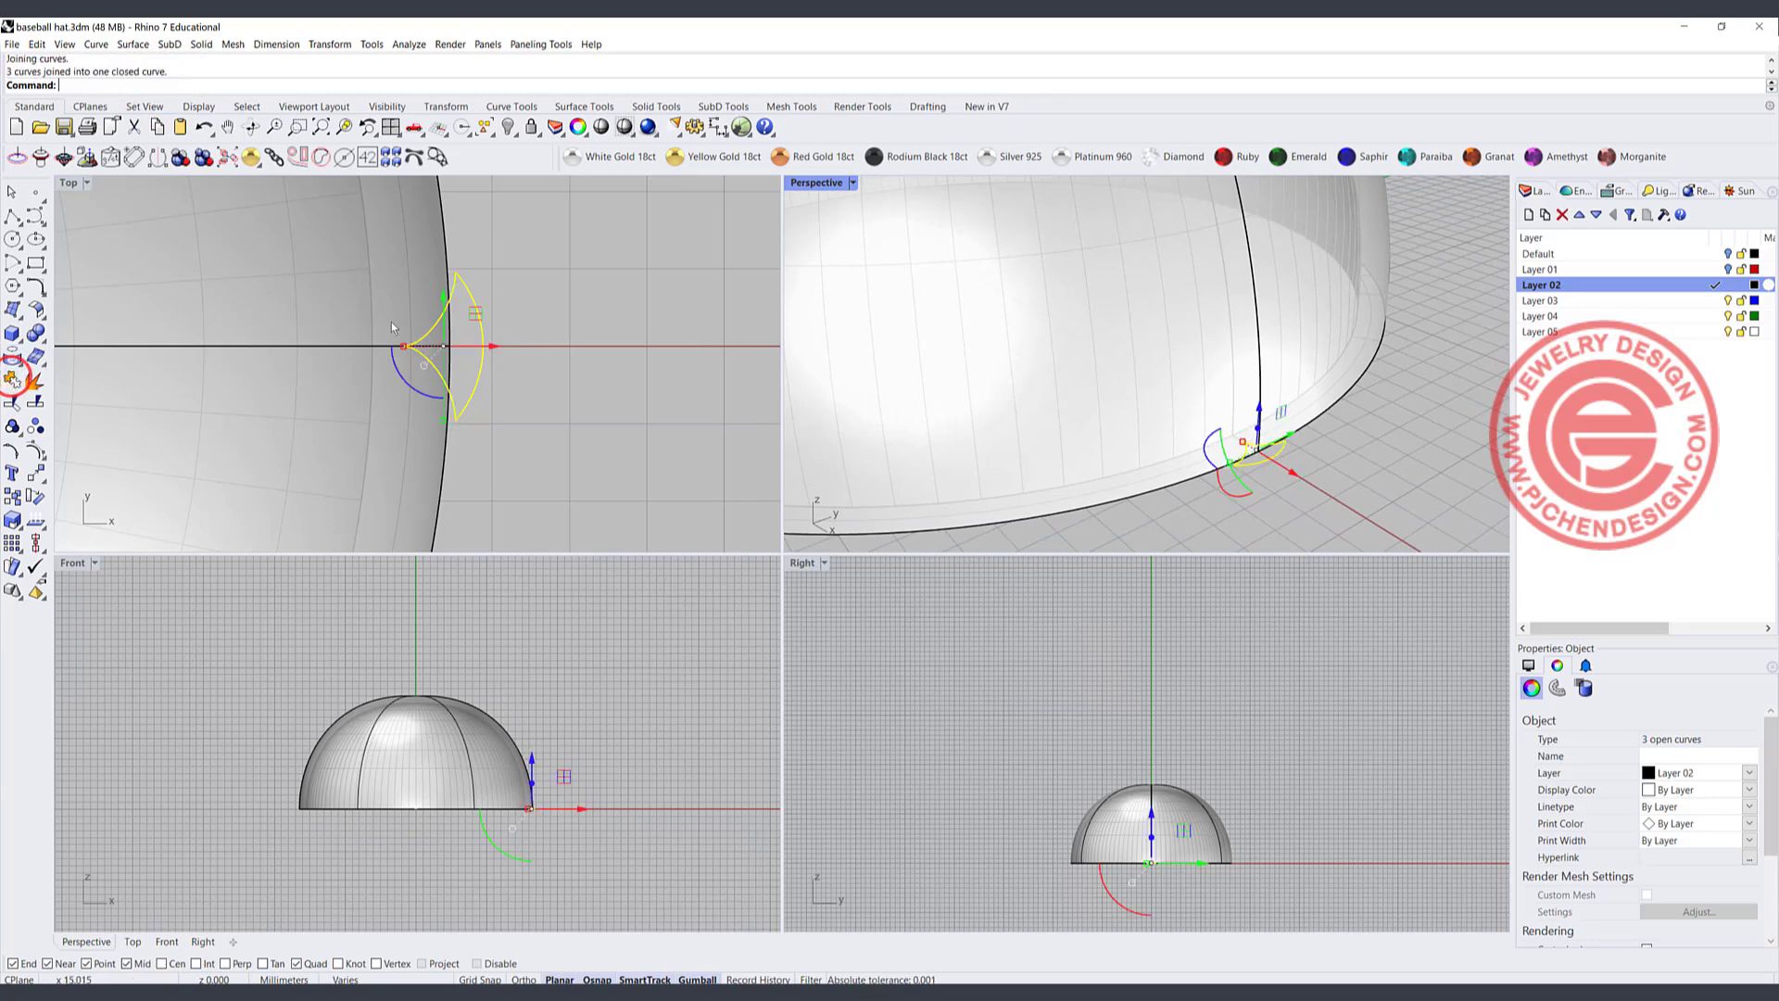
click(1365, 519)
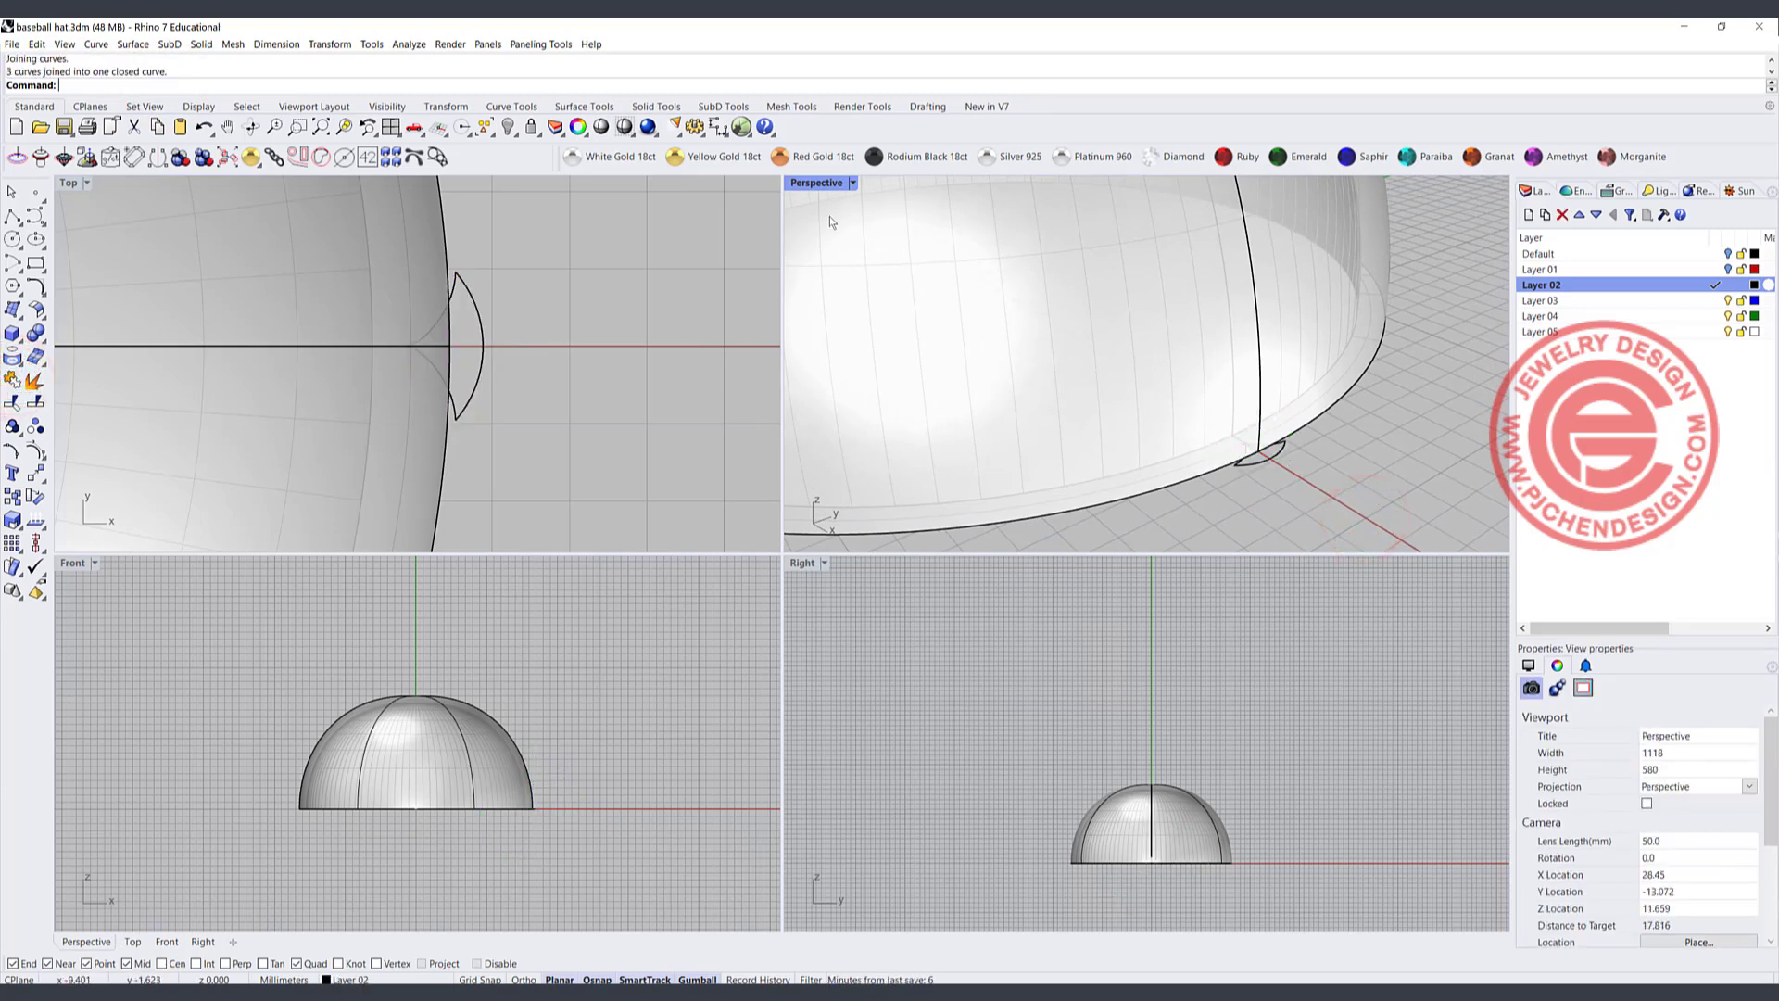
- Duplicate the dome's outer panel edge running from the closed profile up to the crown with DupEdge
scroll(1199, 382, down, 5)
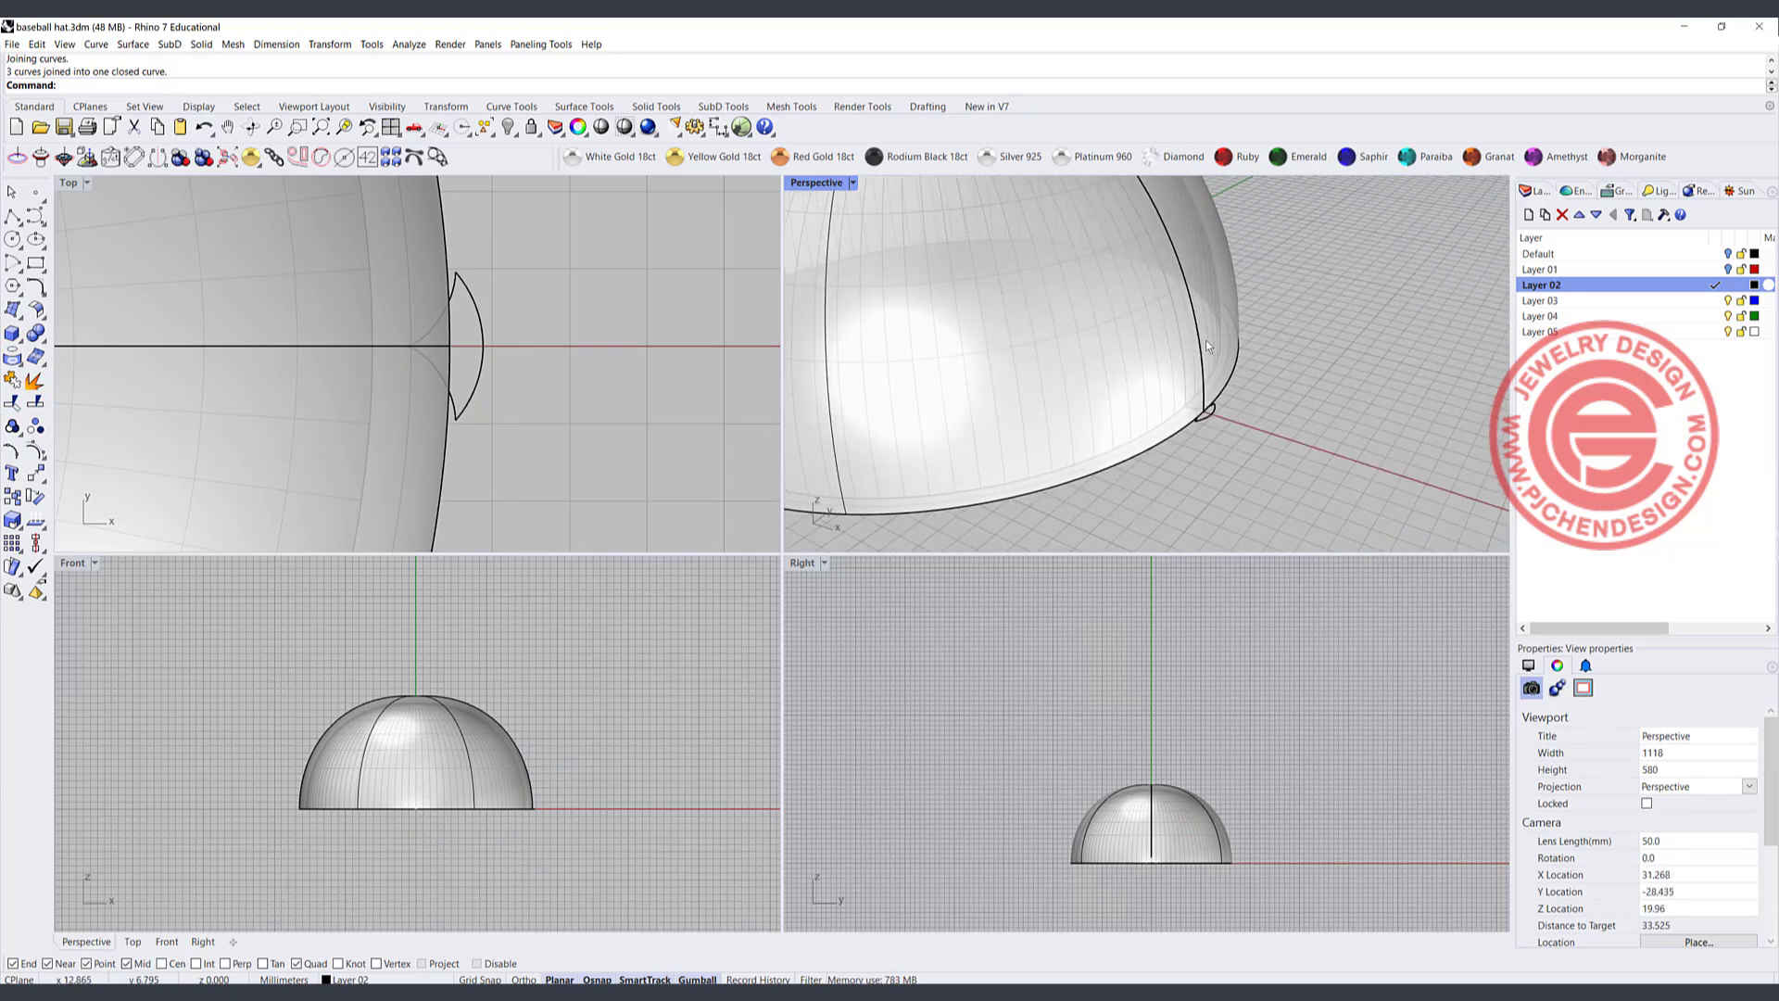
right_drag(1204, 341, 1142, 394)
text(DupEdge)
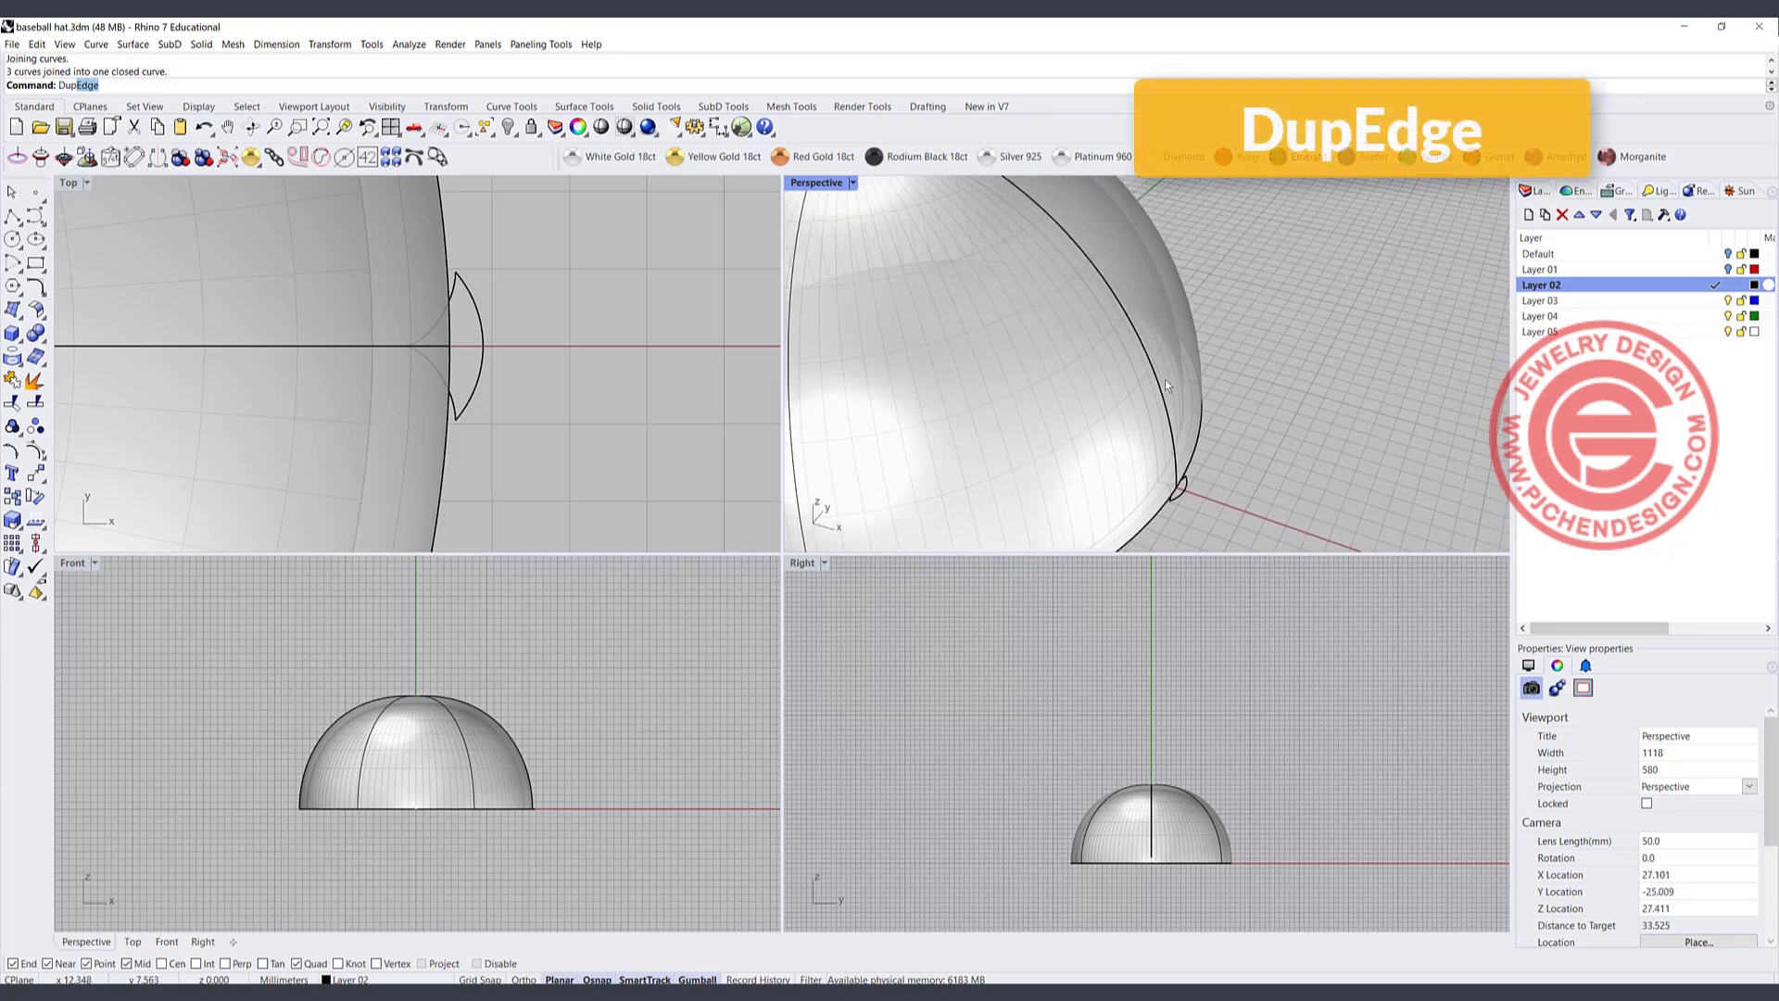
key(Return)
click(1169, 412)
key(Return)
click(1339, 435)
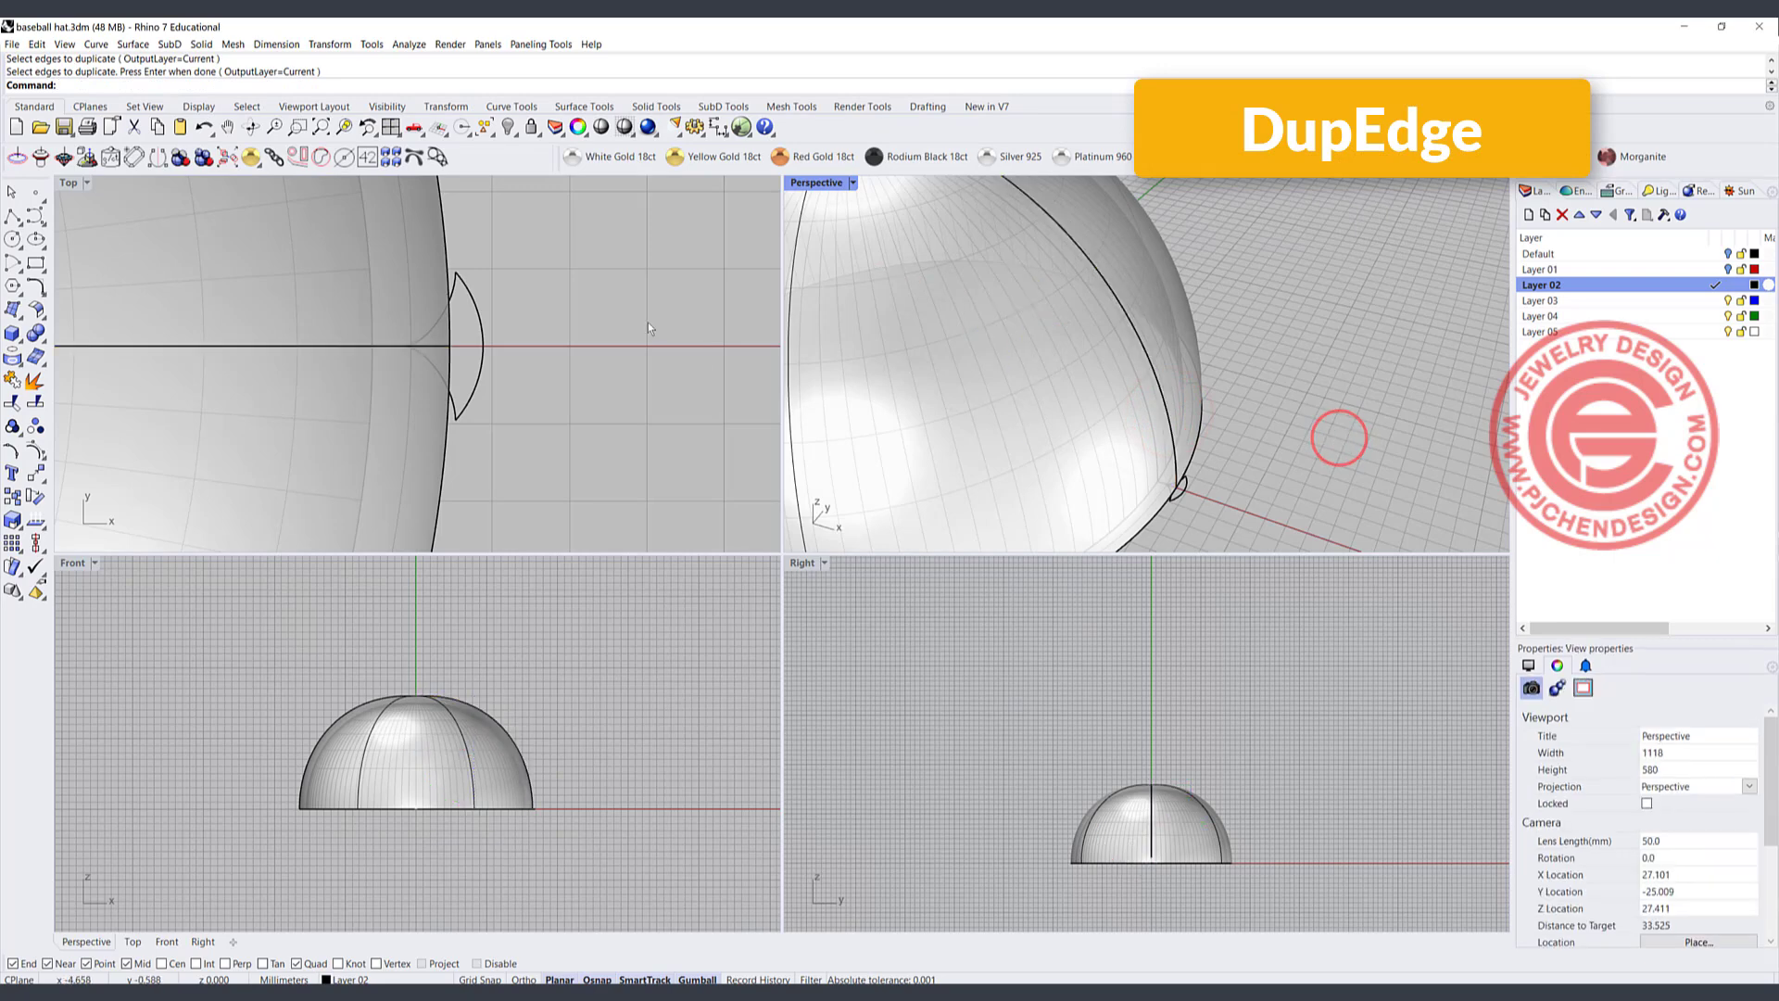
- Sweep the closed profile along the duplicated edge curve with Sweep 1 Rail, using Freeform frame style and unchanged cross sections
scroll(519, 410, down, 5)
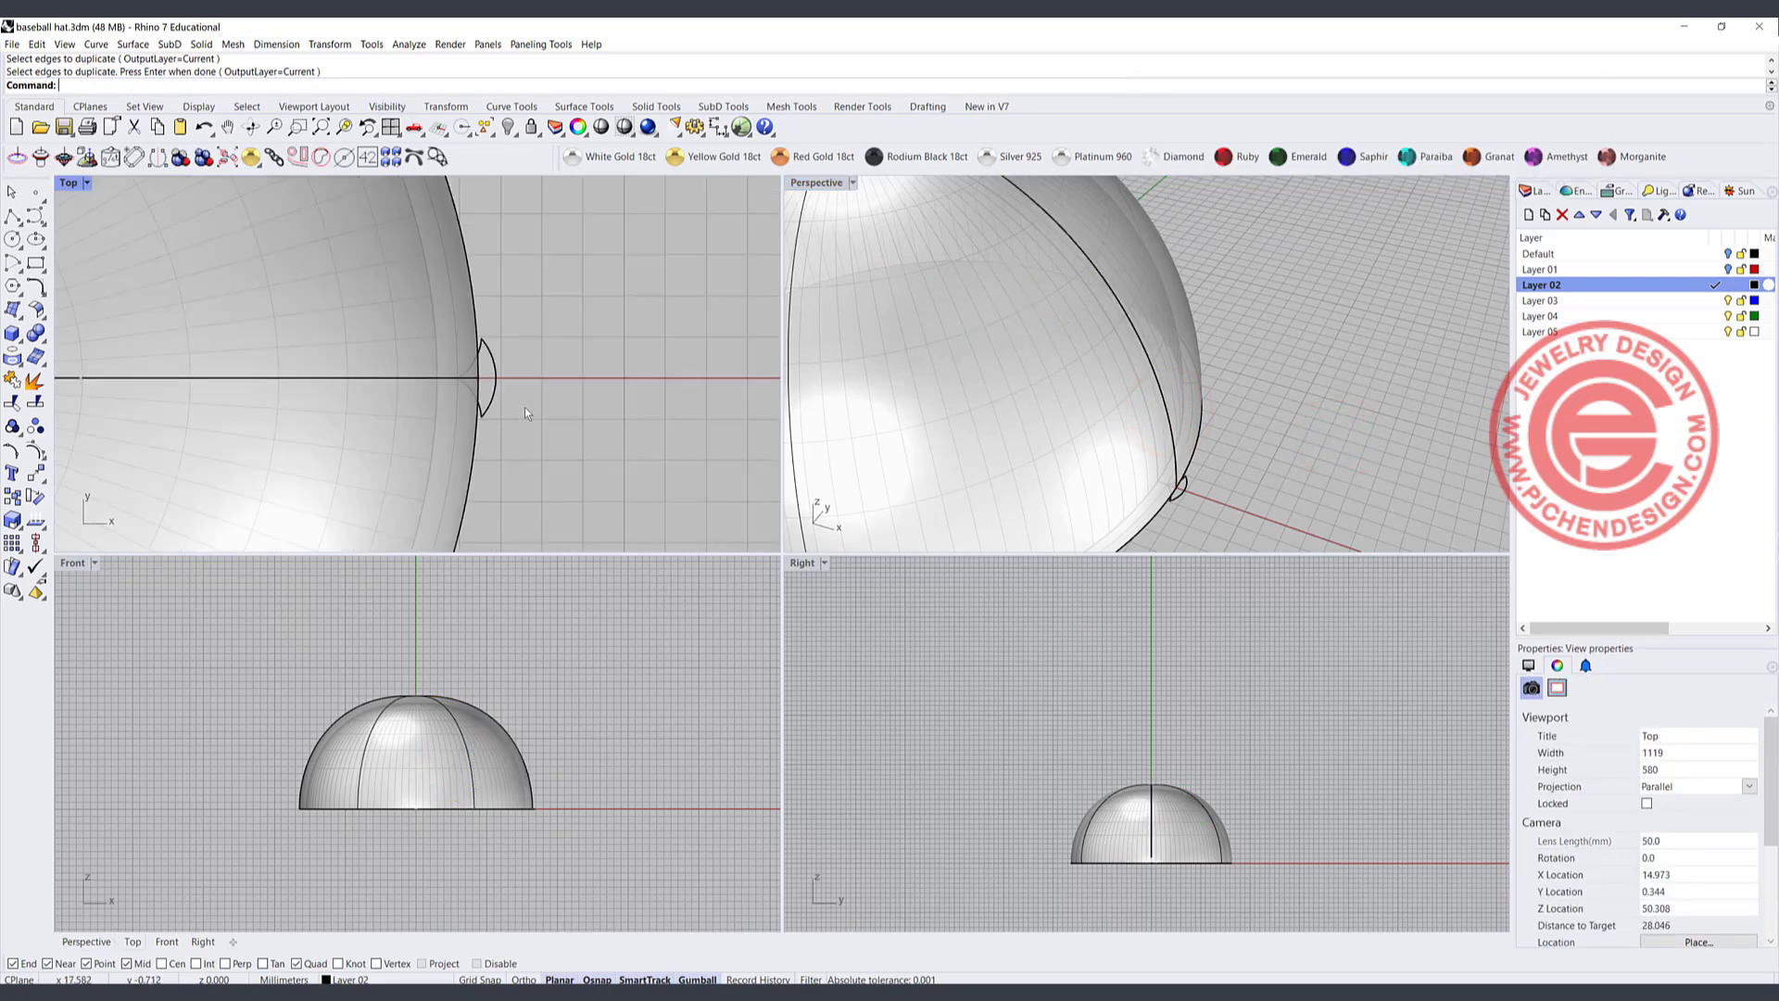
click(132, 45)
click(152, 93)
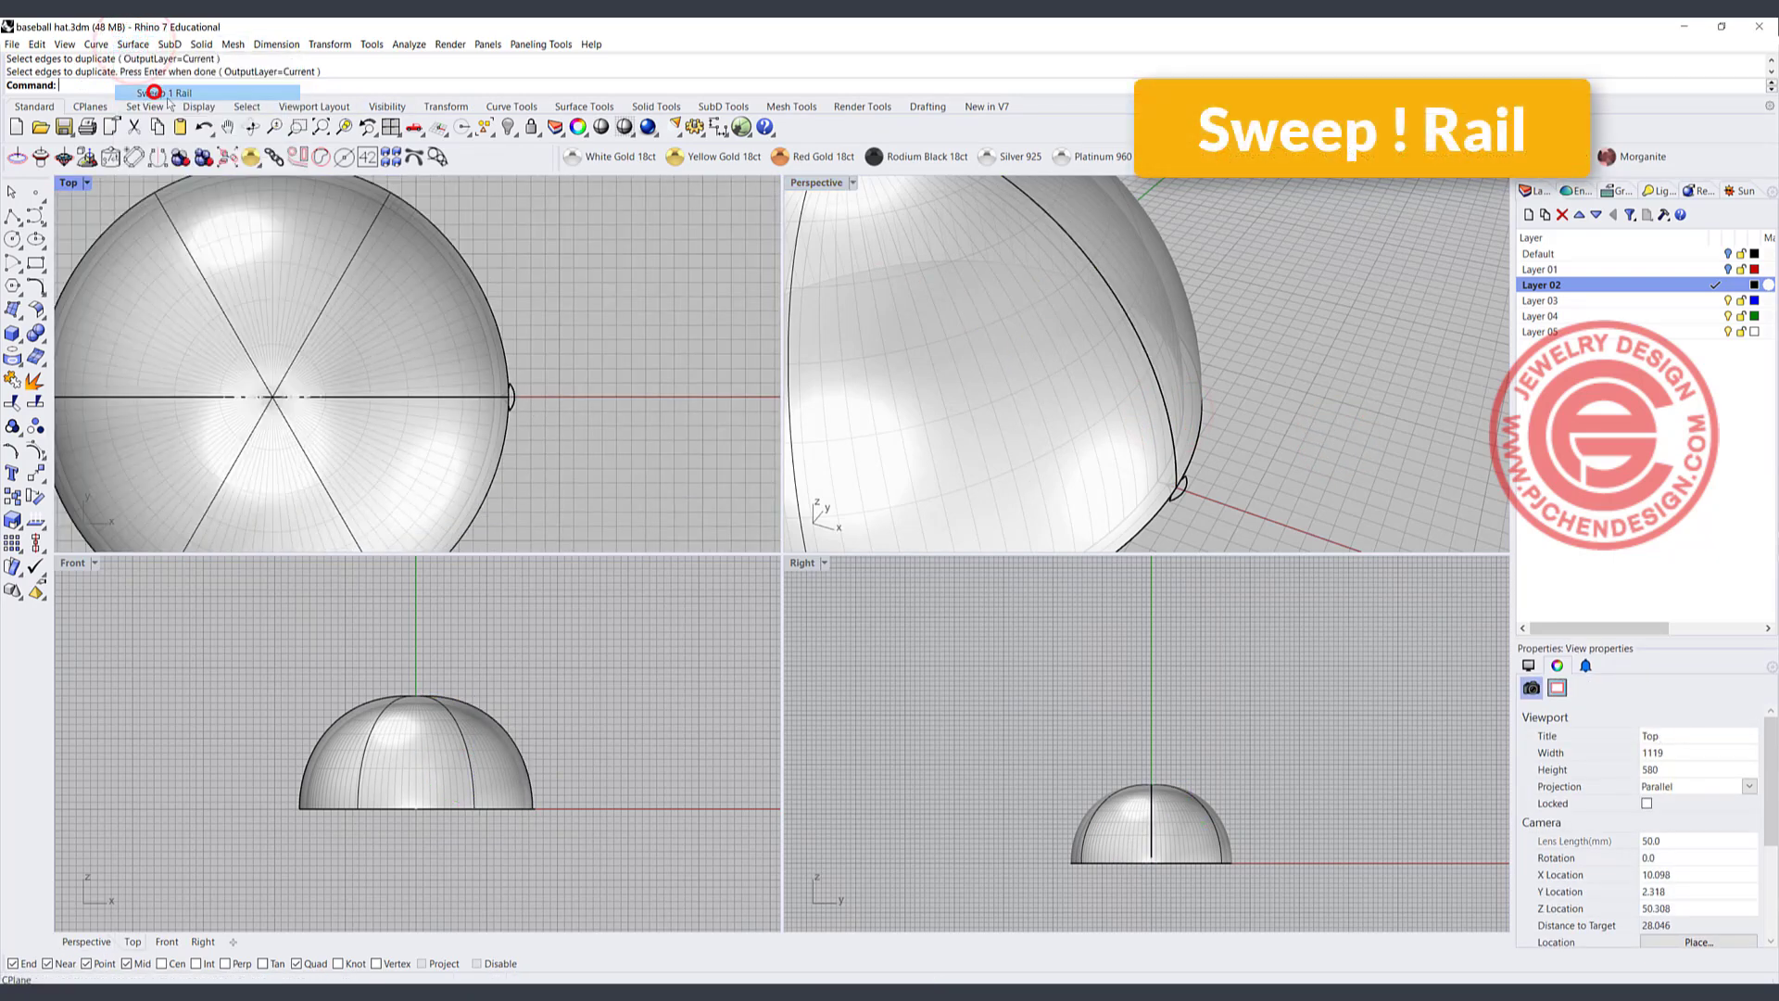
click(1180, 469)
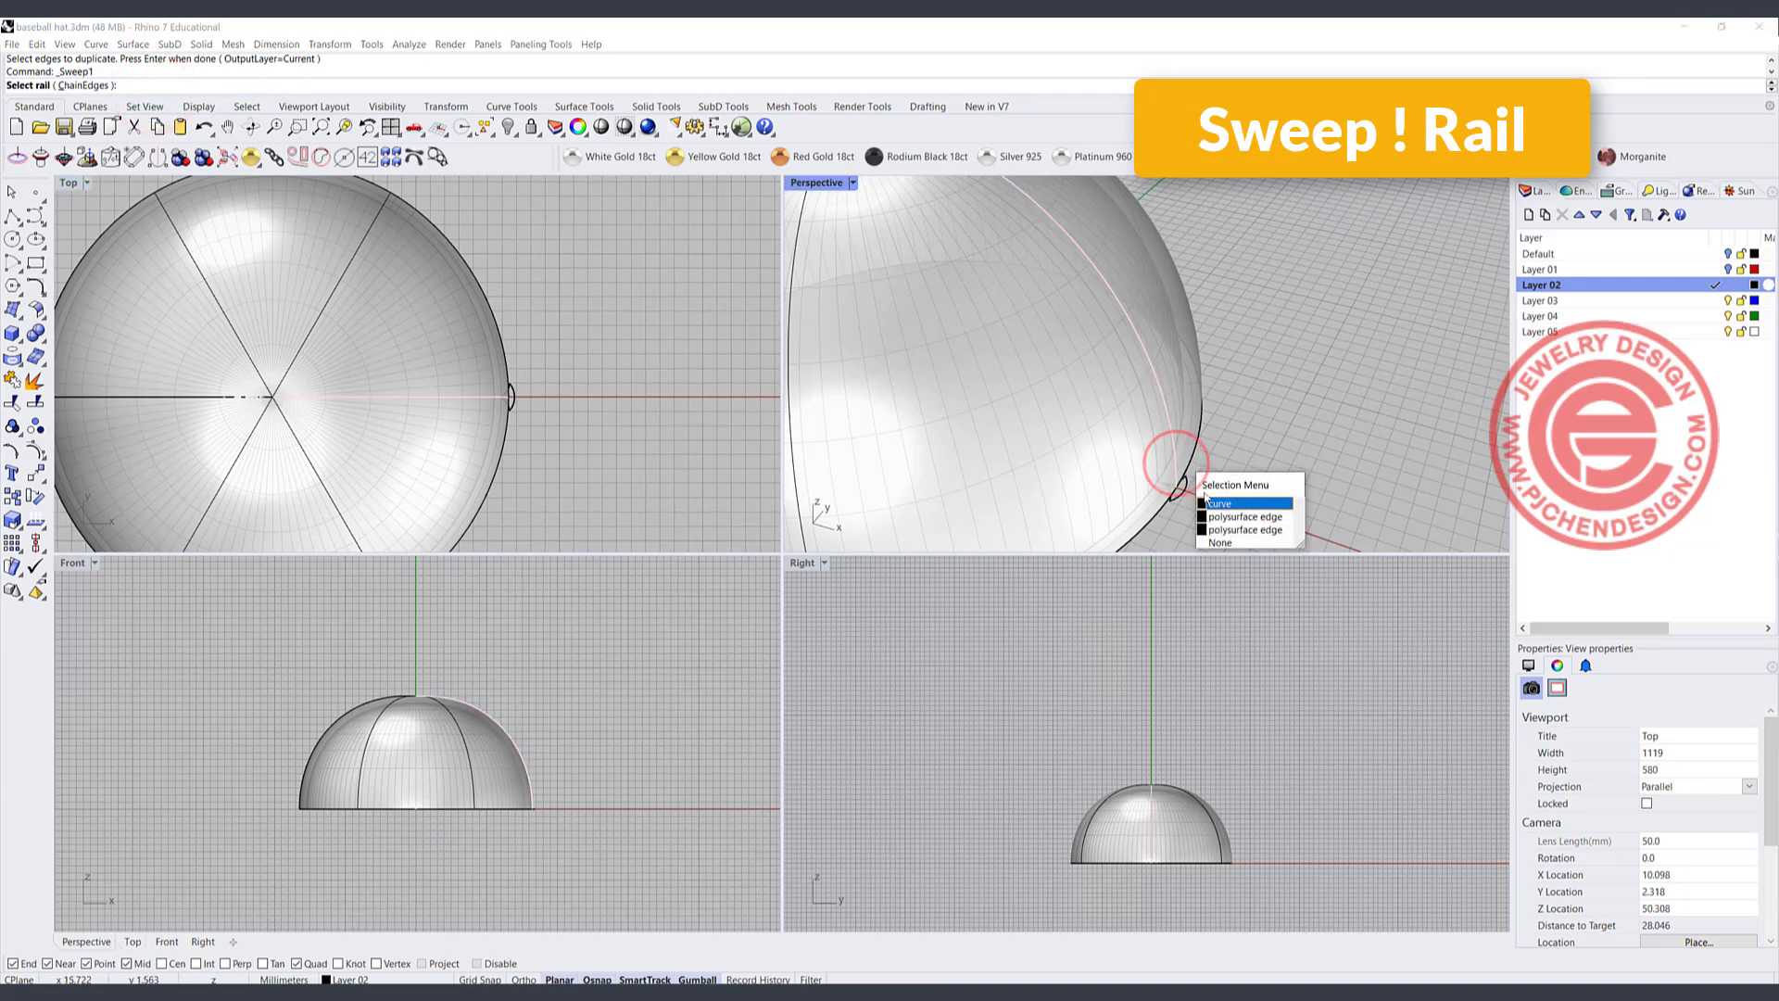
click(1205, 499)
click(1186, 487)
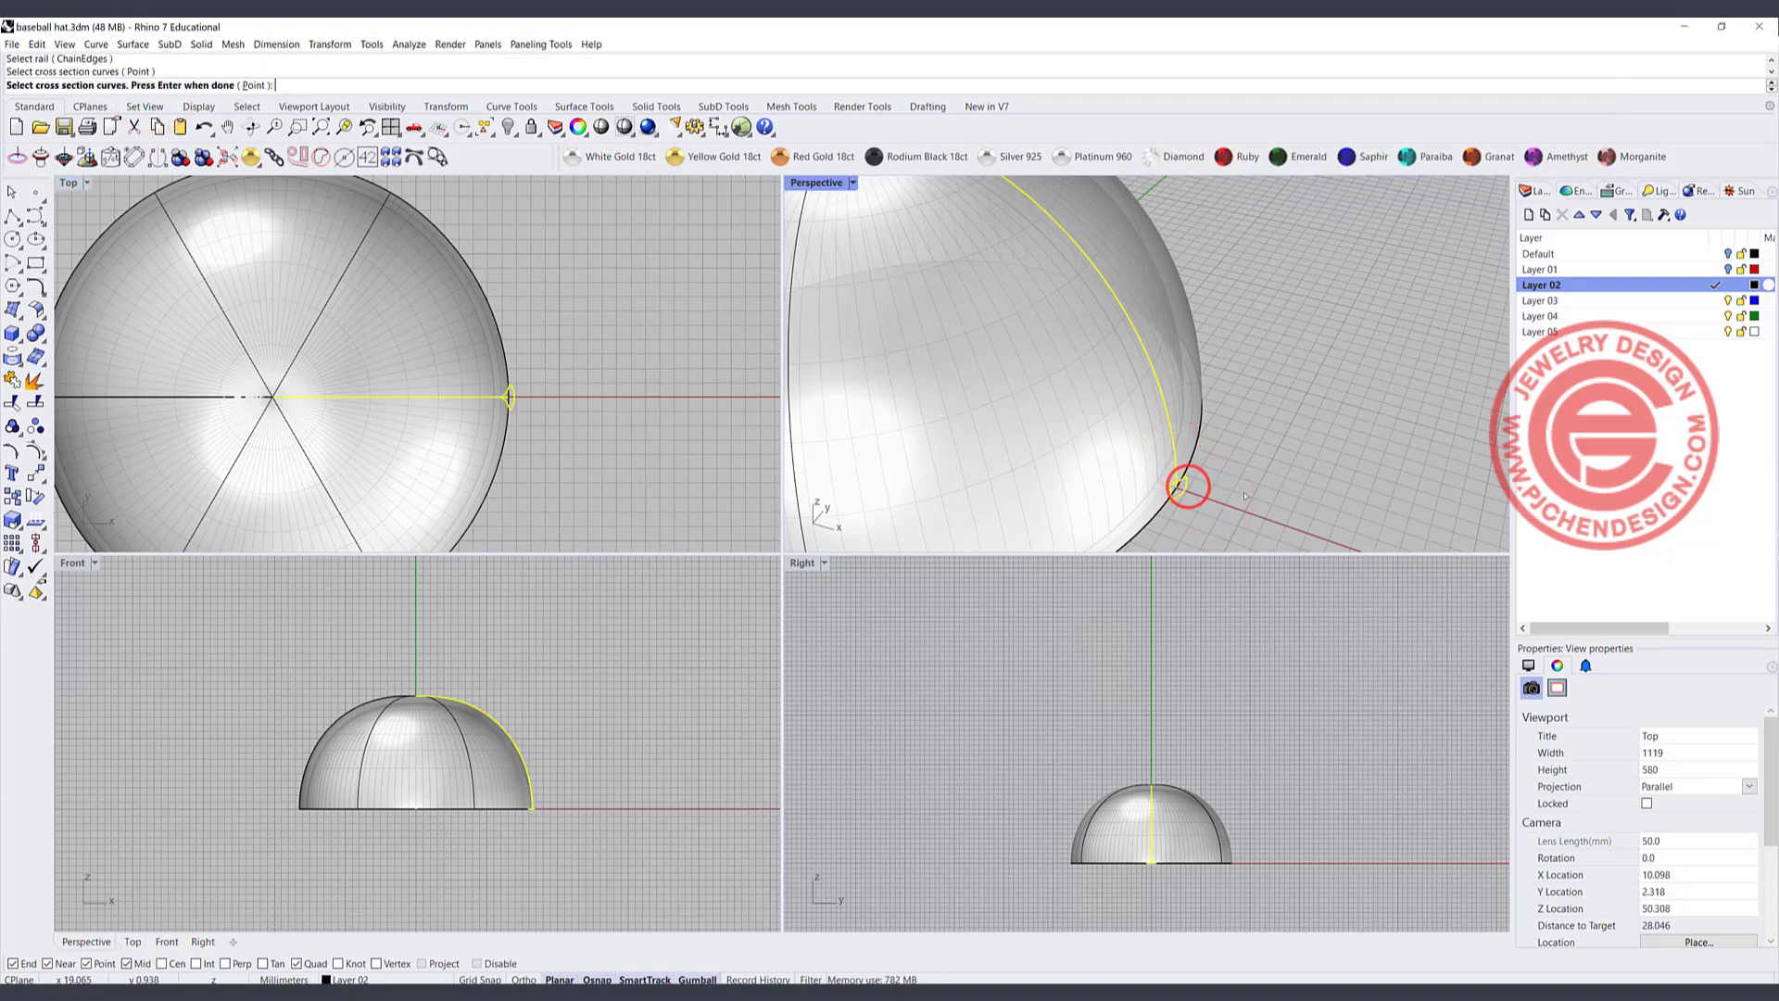
key(Return)
key(Return)
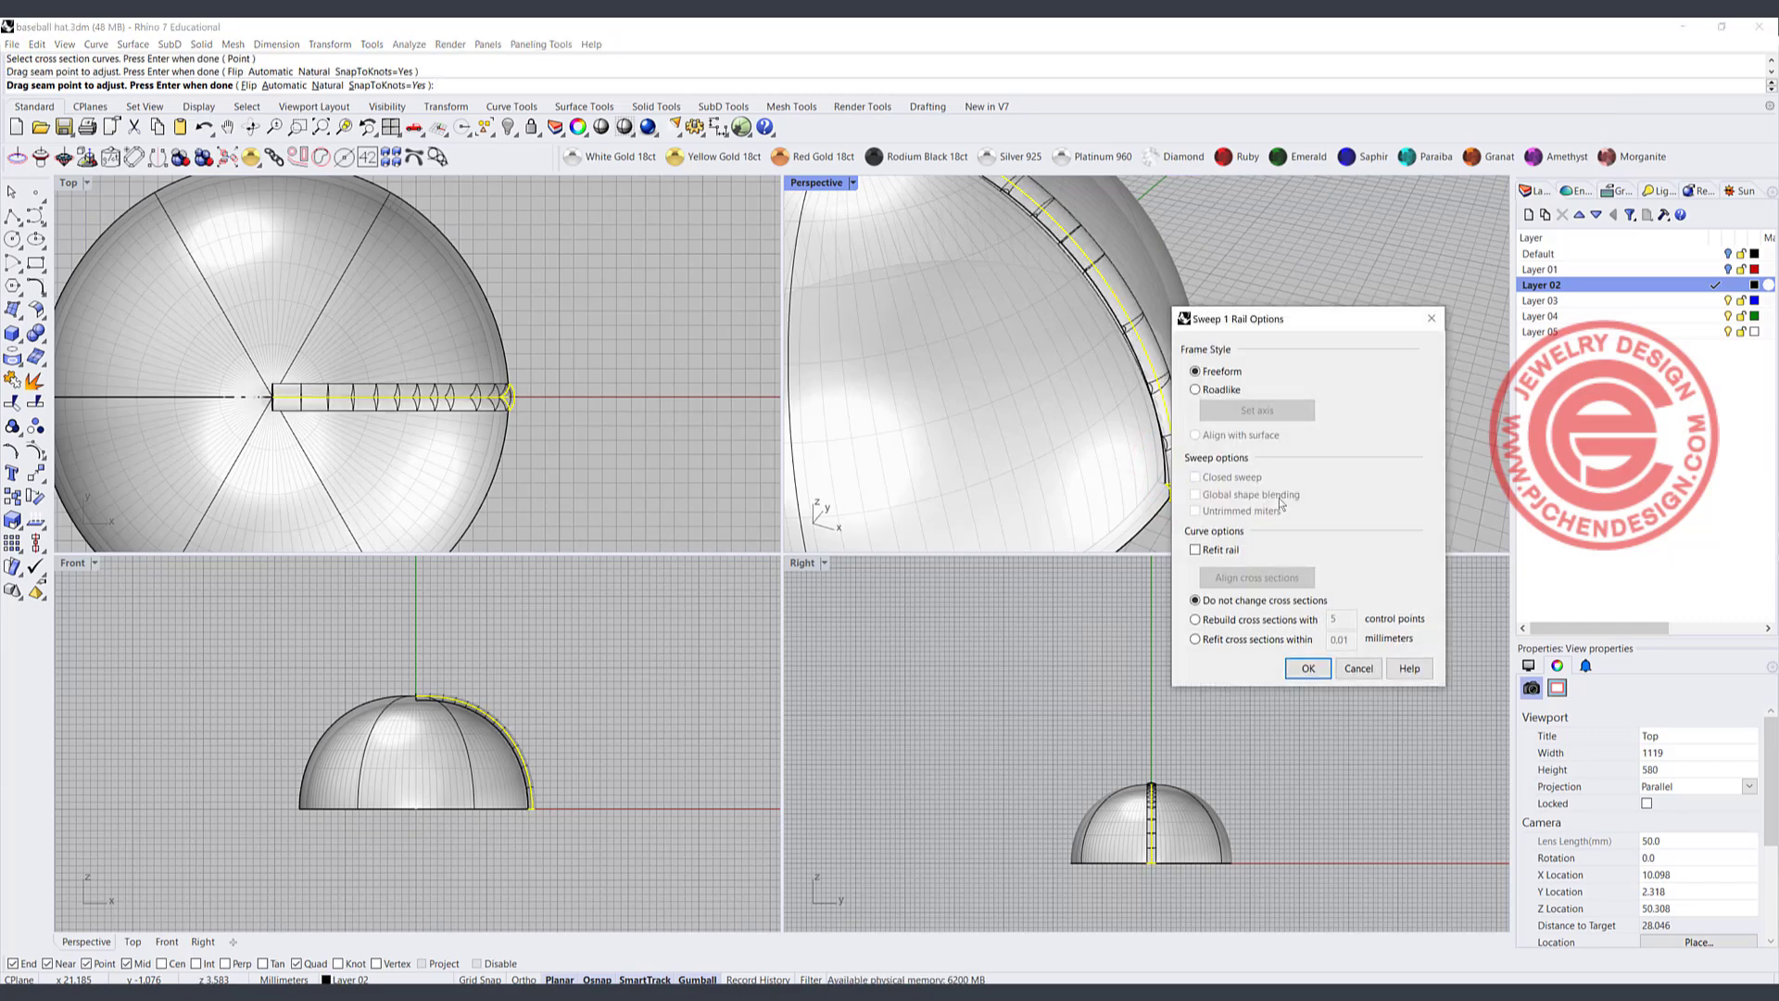
click(1299, 667)
- Cap both open ends of the swept strip to make it a closed solid, and deselect it
scroll(1186, 371, down, 7)
scroll(1038, 366, up, 6)
right_drag(982, 287, 927, 390)
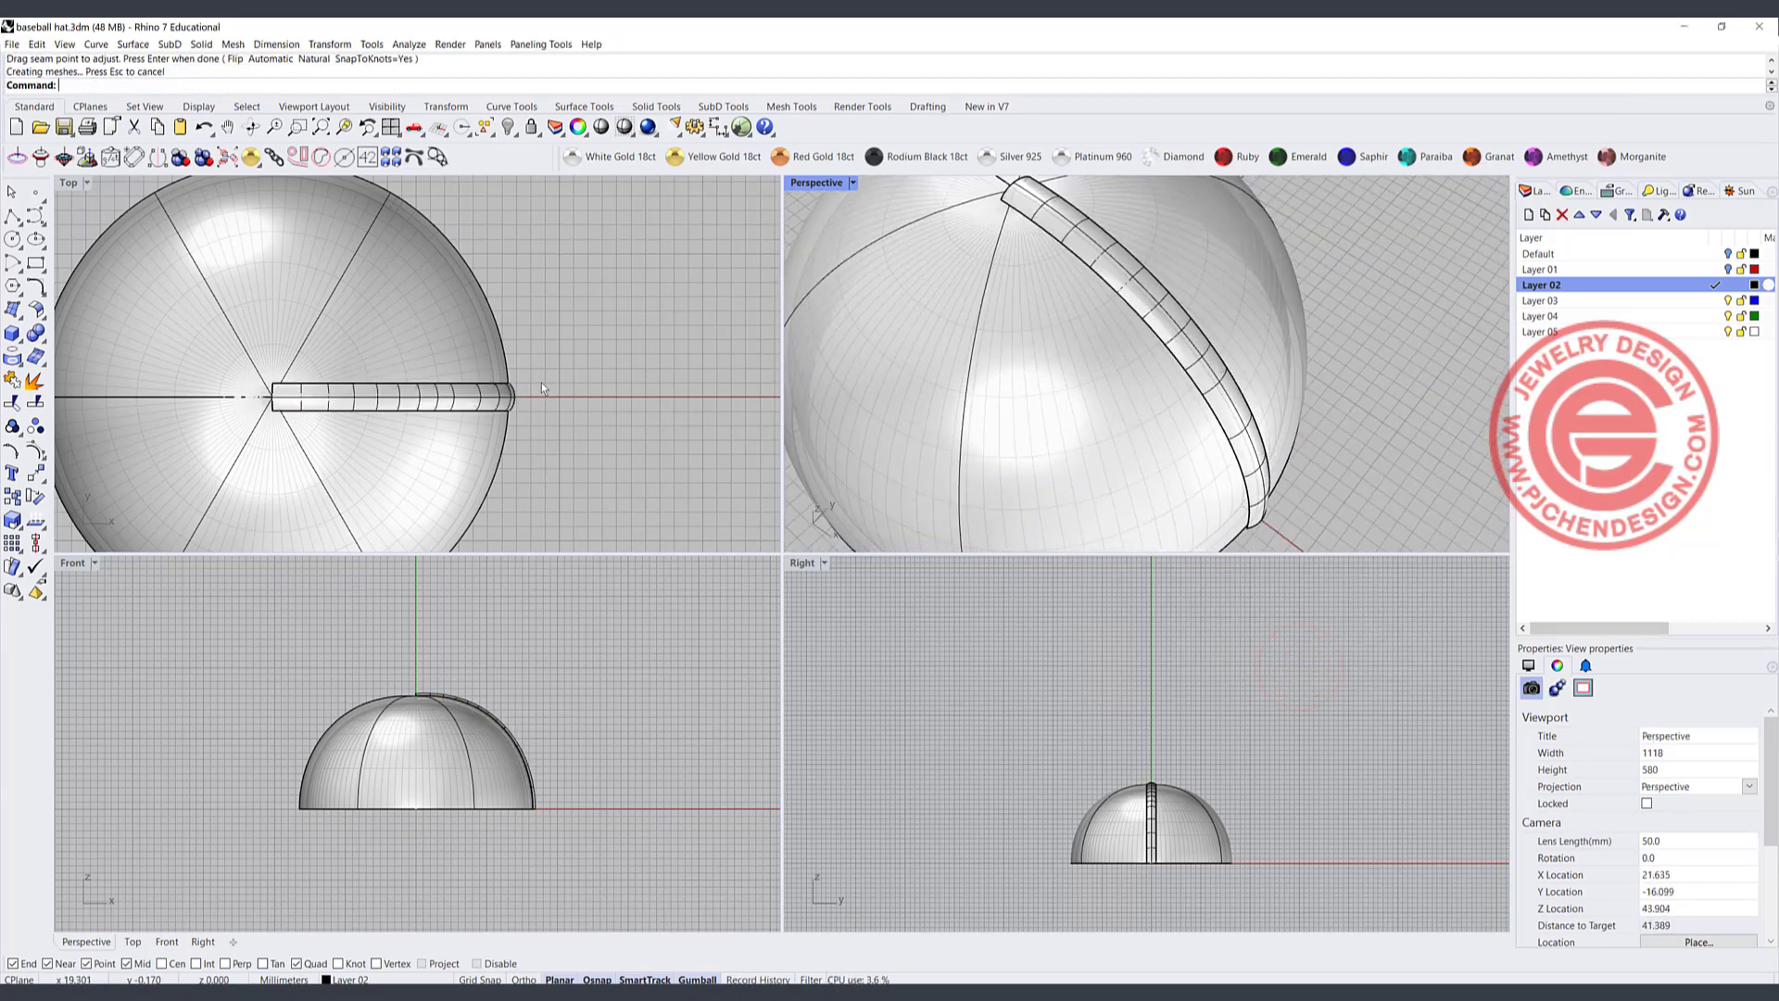
scroll(505, 403, up, 3)
click(505, 403)
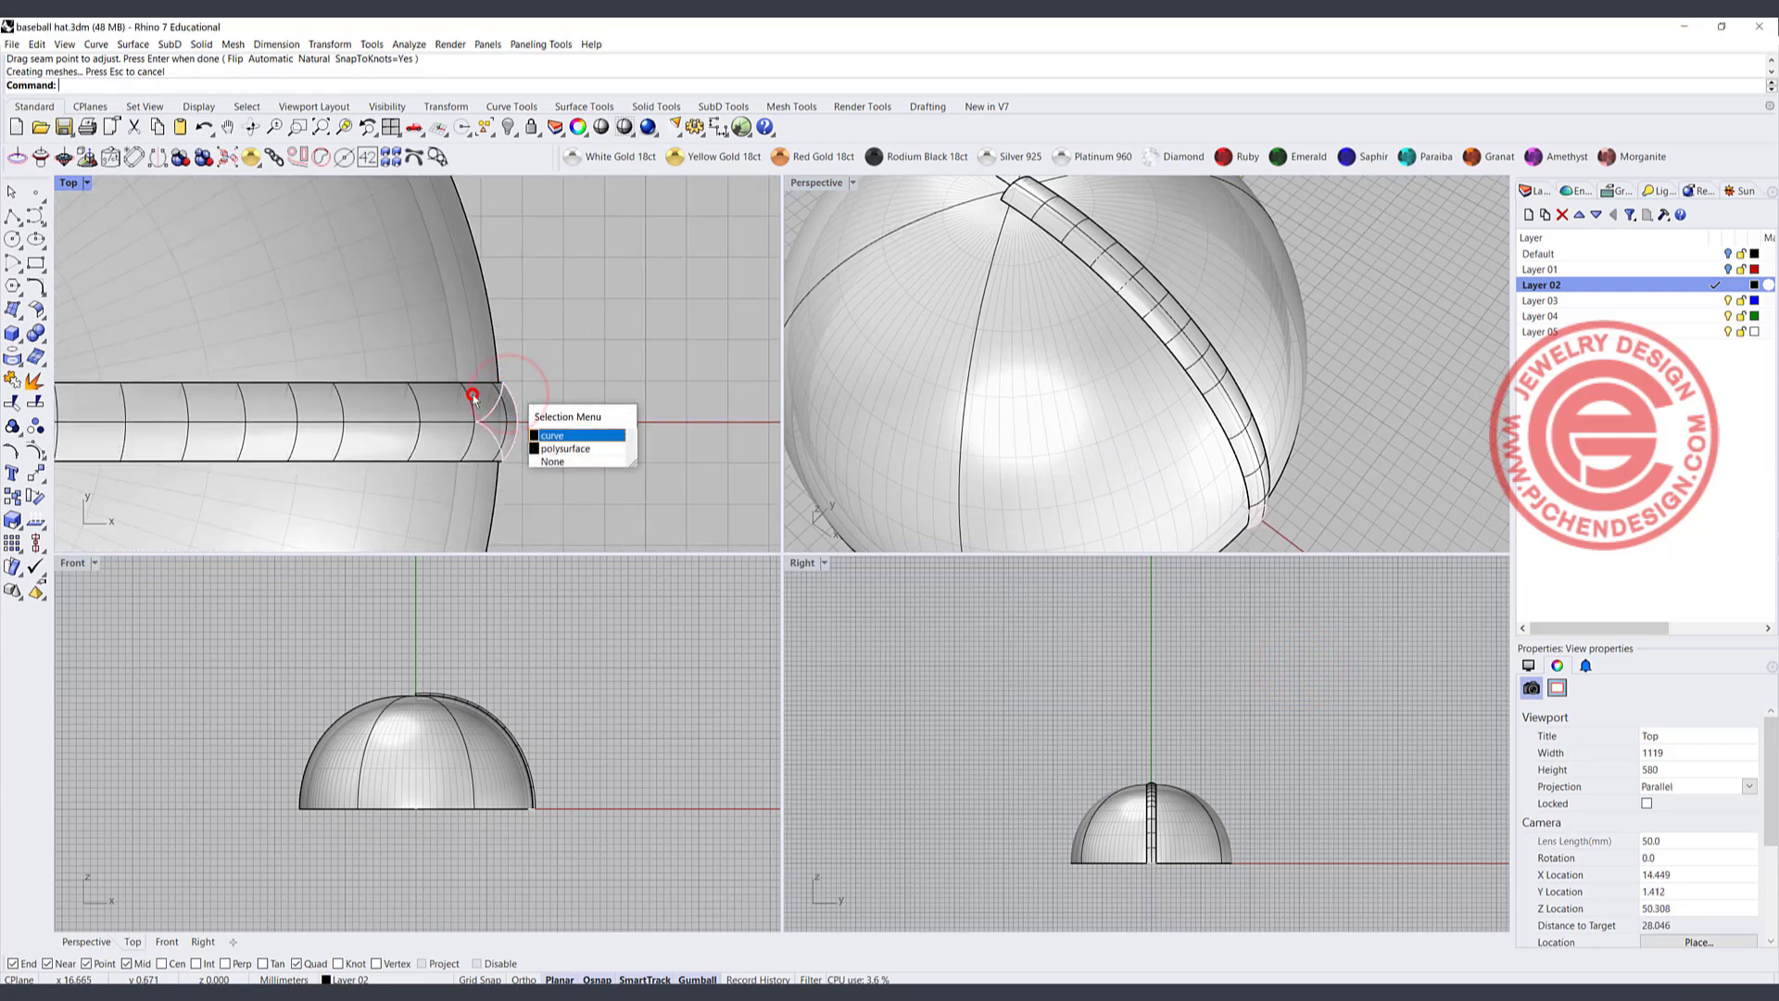
click(469, 405)
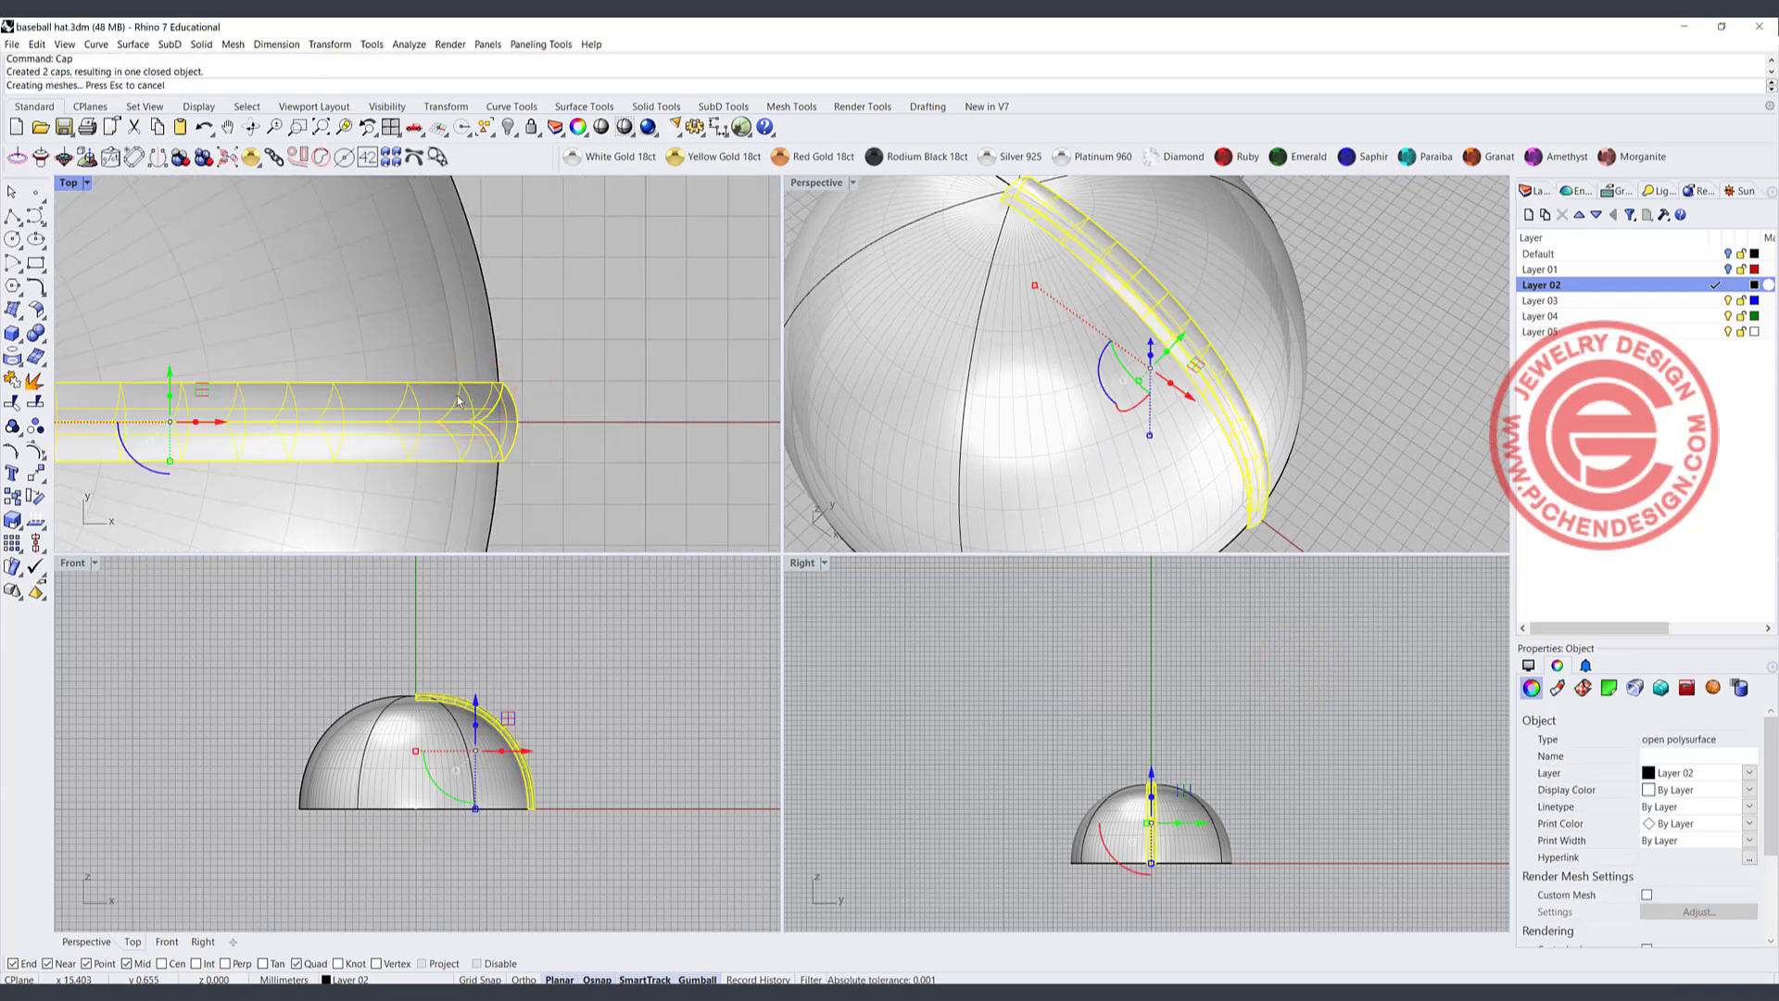
click(563, 381)
- Subtract the capped strip from the dome with Boolean Difference and inspect the resulting groove along the panel edge
scroll(1205, 389, down, 3)
right_drag(1177, 399, 1257, 363)
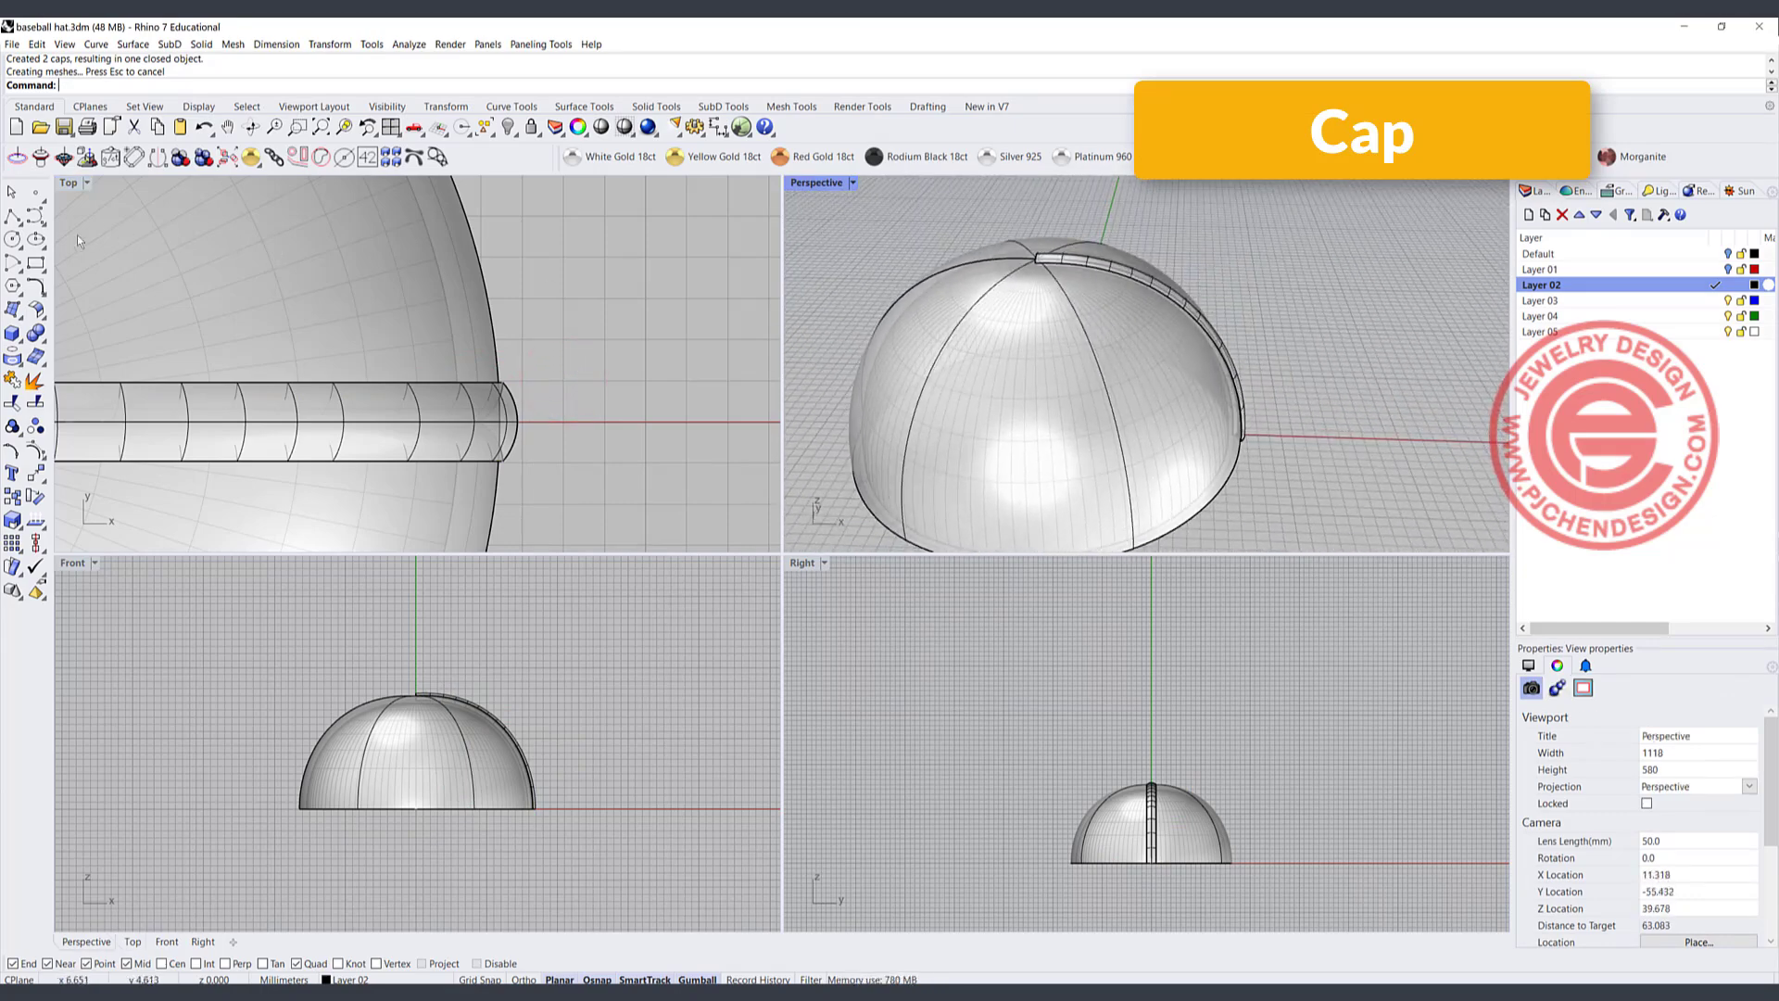
click(38, 331)
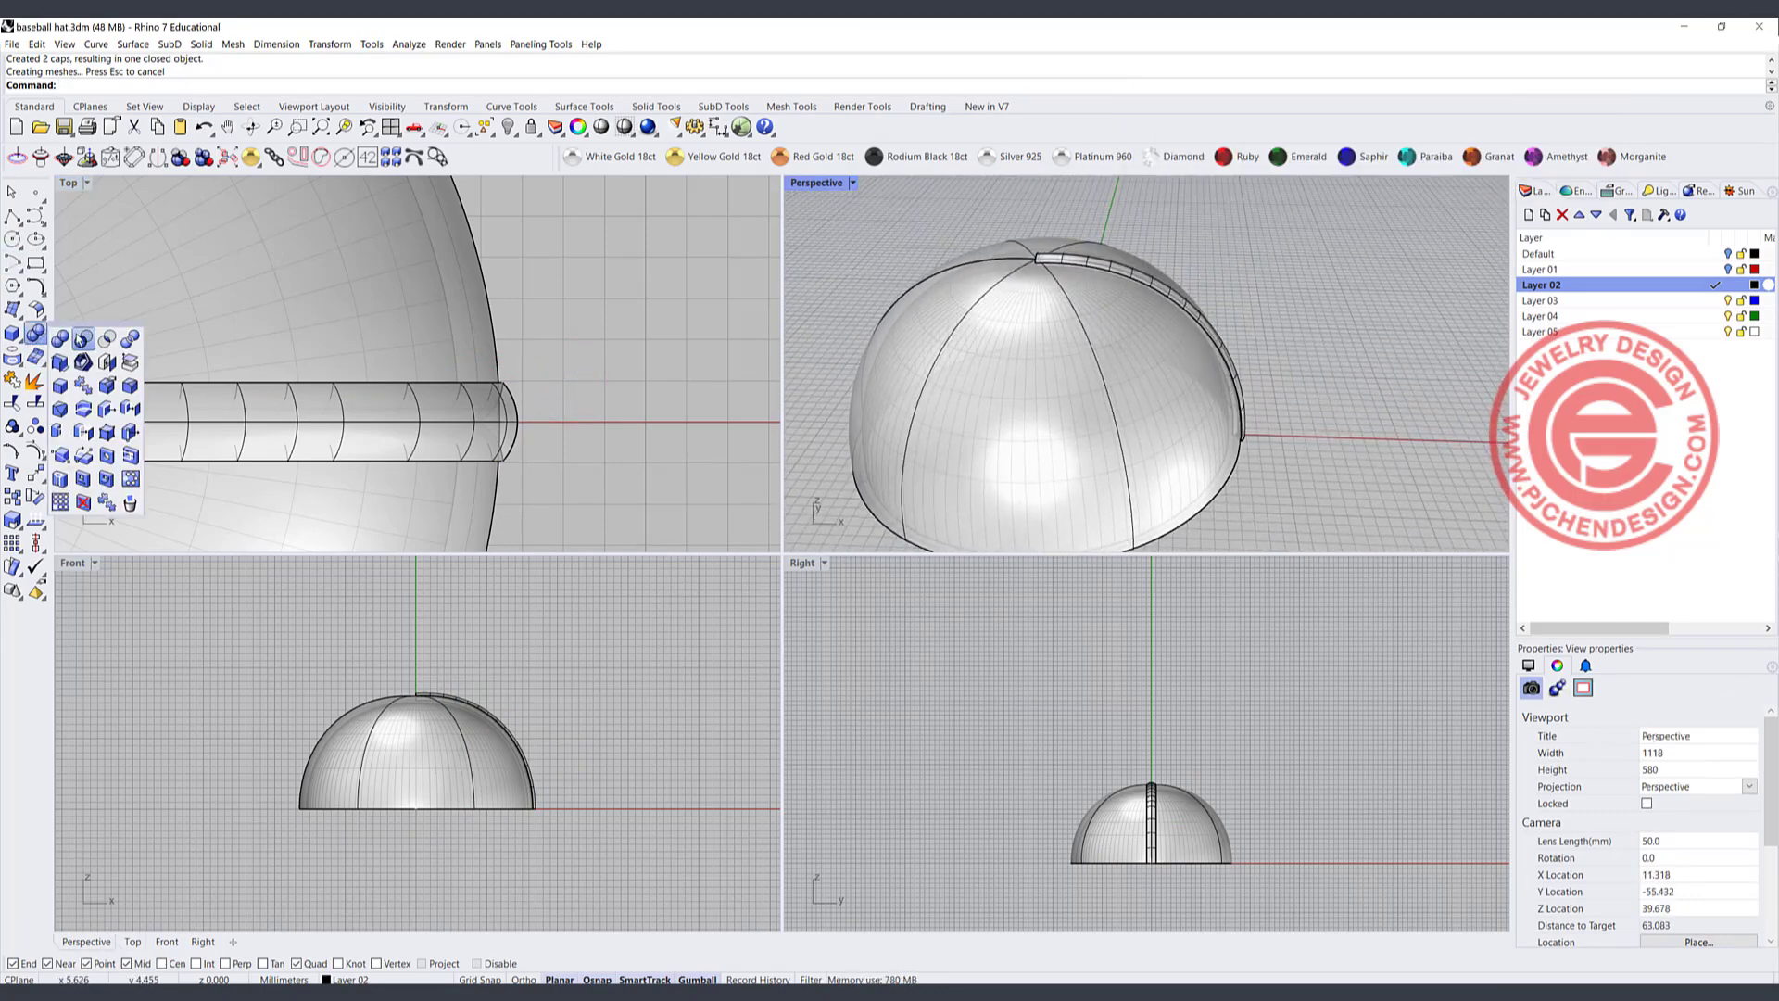
click(79, 338)
click(455, 325)
key(Return)
click(509, 412)
key(Return)
right_drag(1156, 374, 1084, 421)
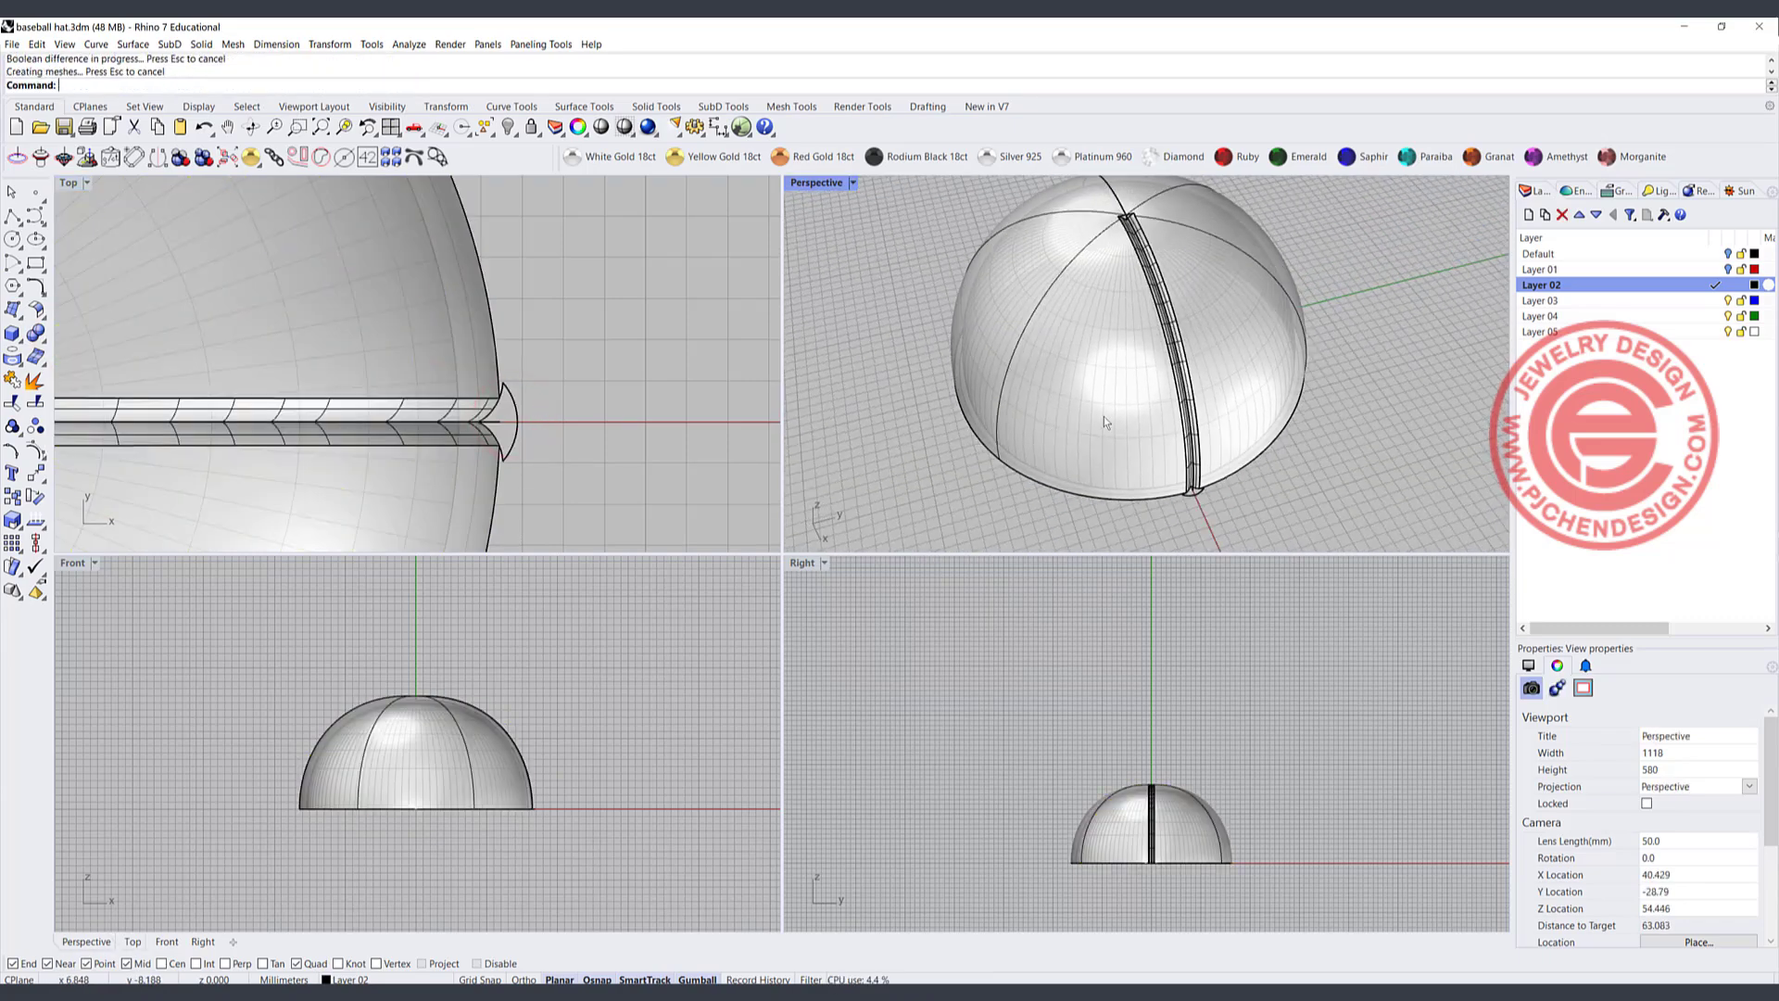
scroll(1177, 431, up, 5)
right_drag(1261, 473, 1316, 477)
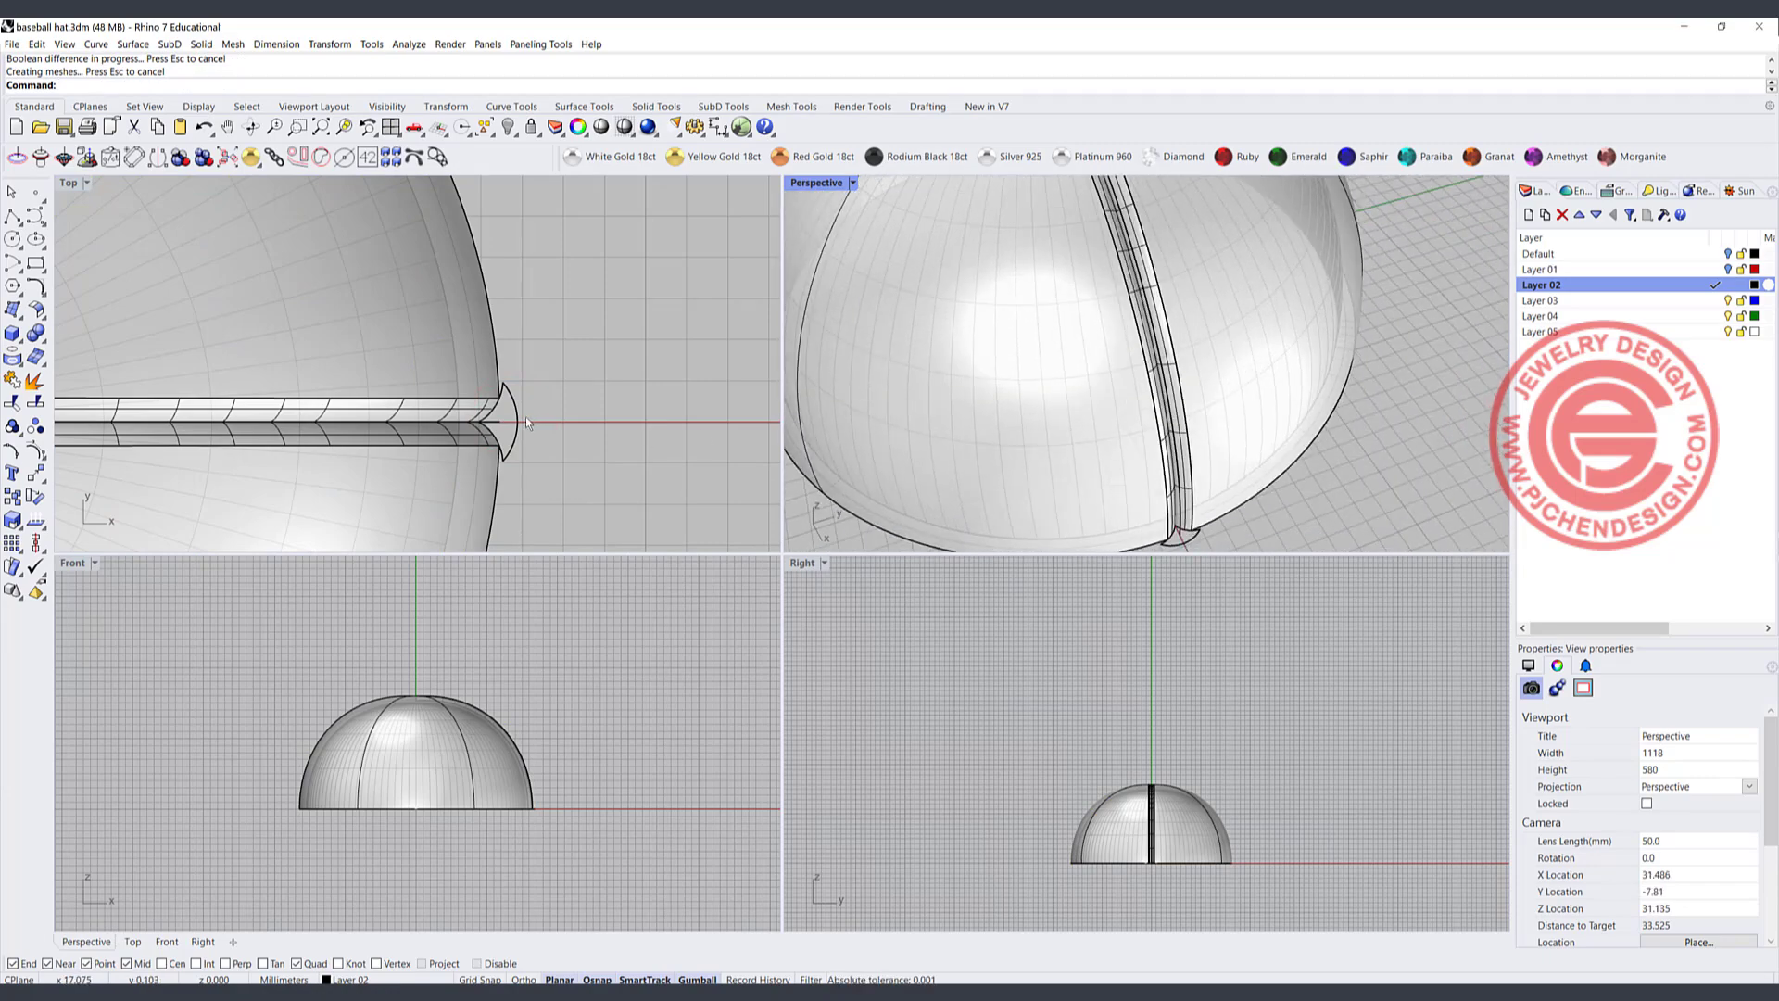
- Undo the last Boolean Difference and delete the capped strip polysurface
key(ctrl+z)
click(504, 406)
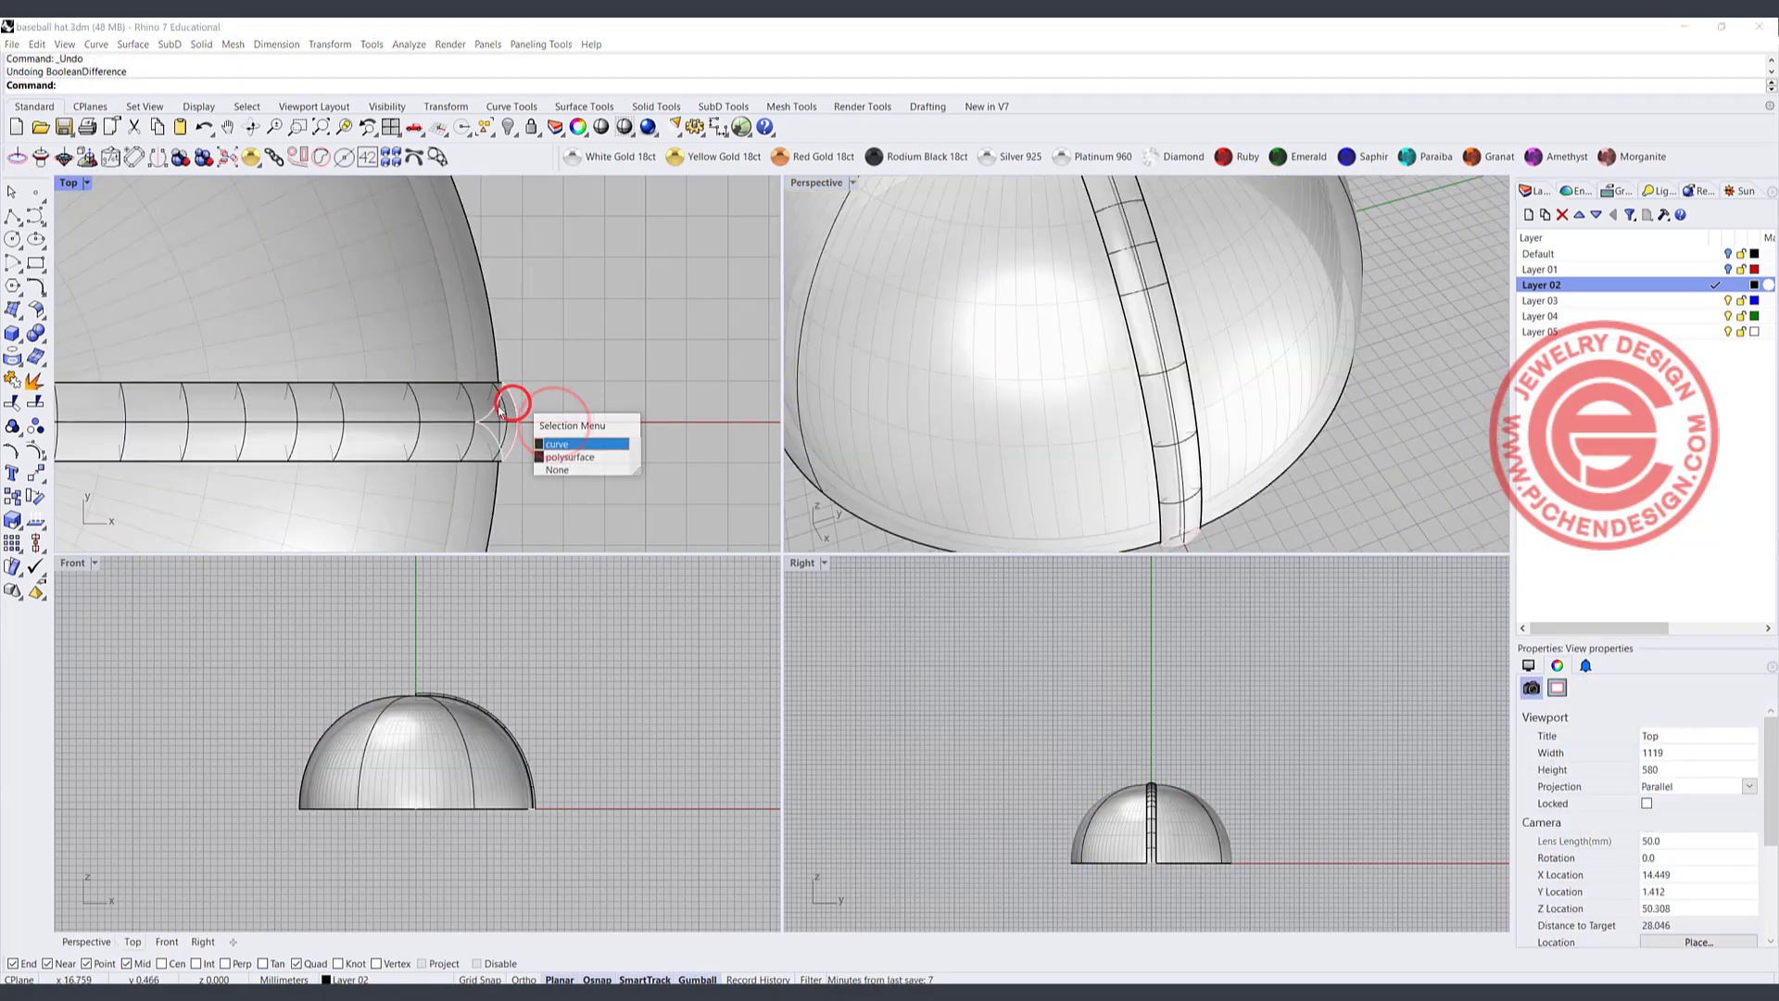
click(567, 457)
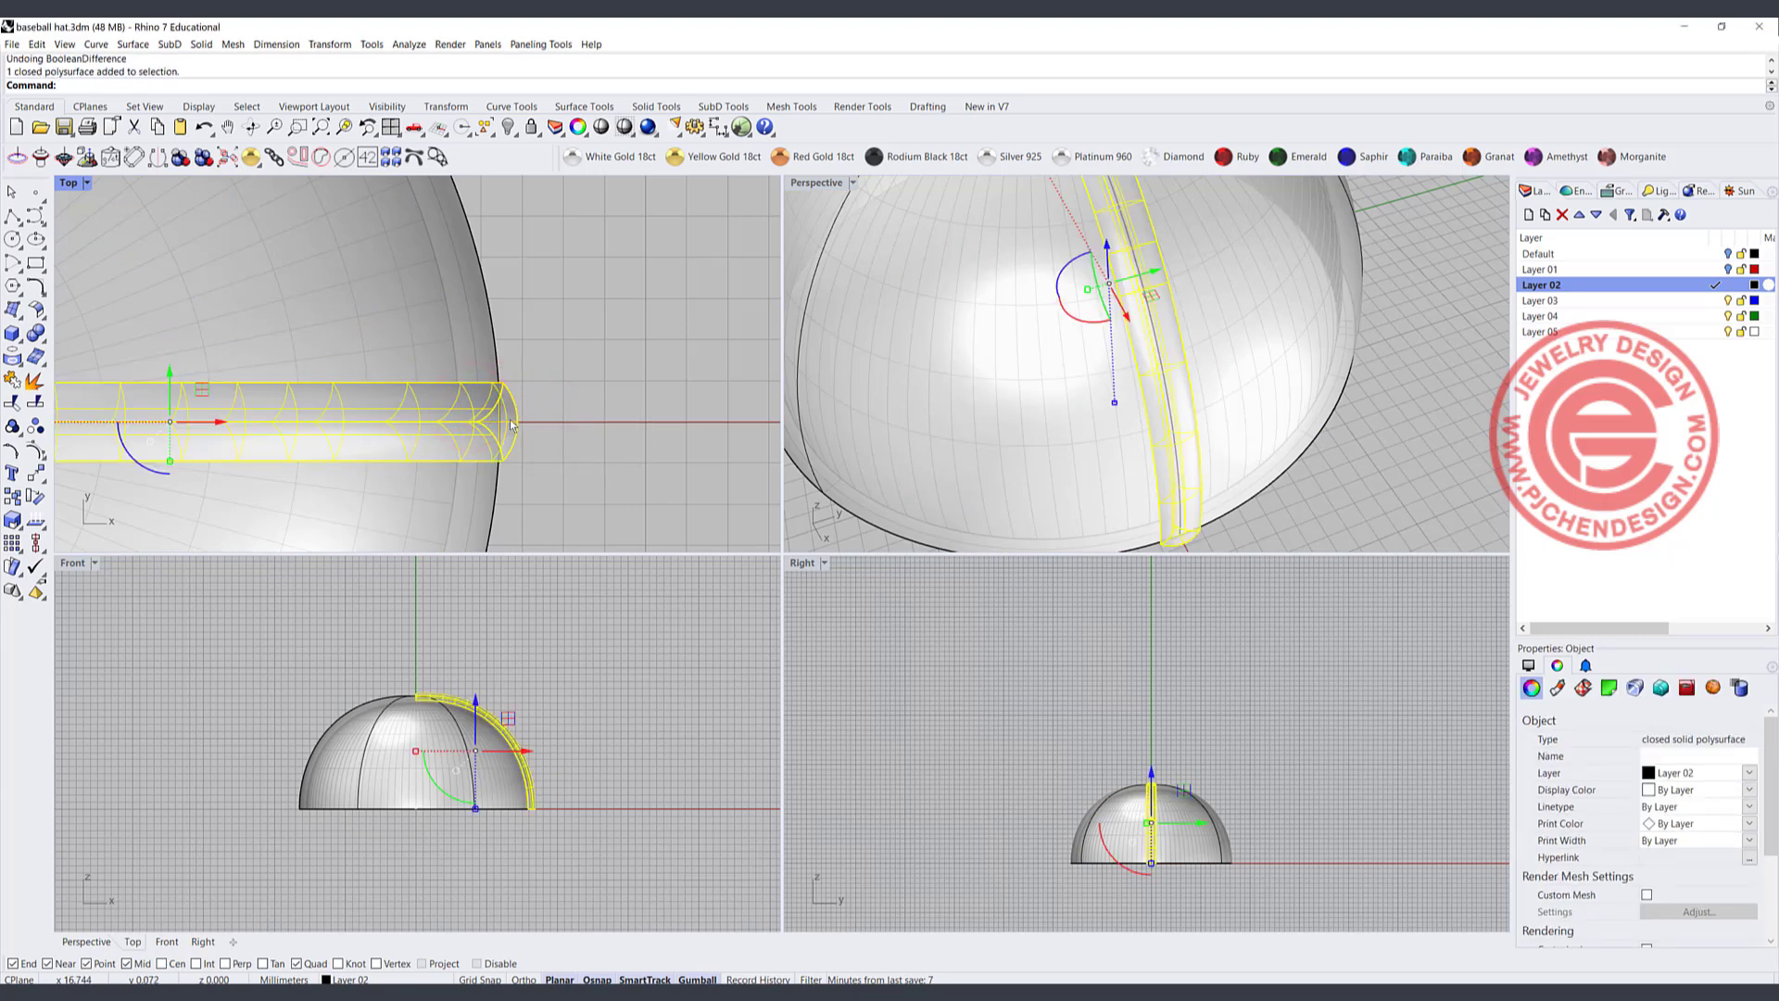
key(Delete)
- Move the closed profile slightly outward from the dome along the X axis and deselect it
click(510, 423)
drag(543, 424, 542, 422)
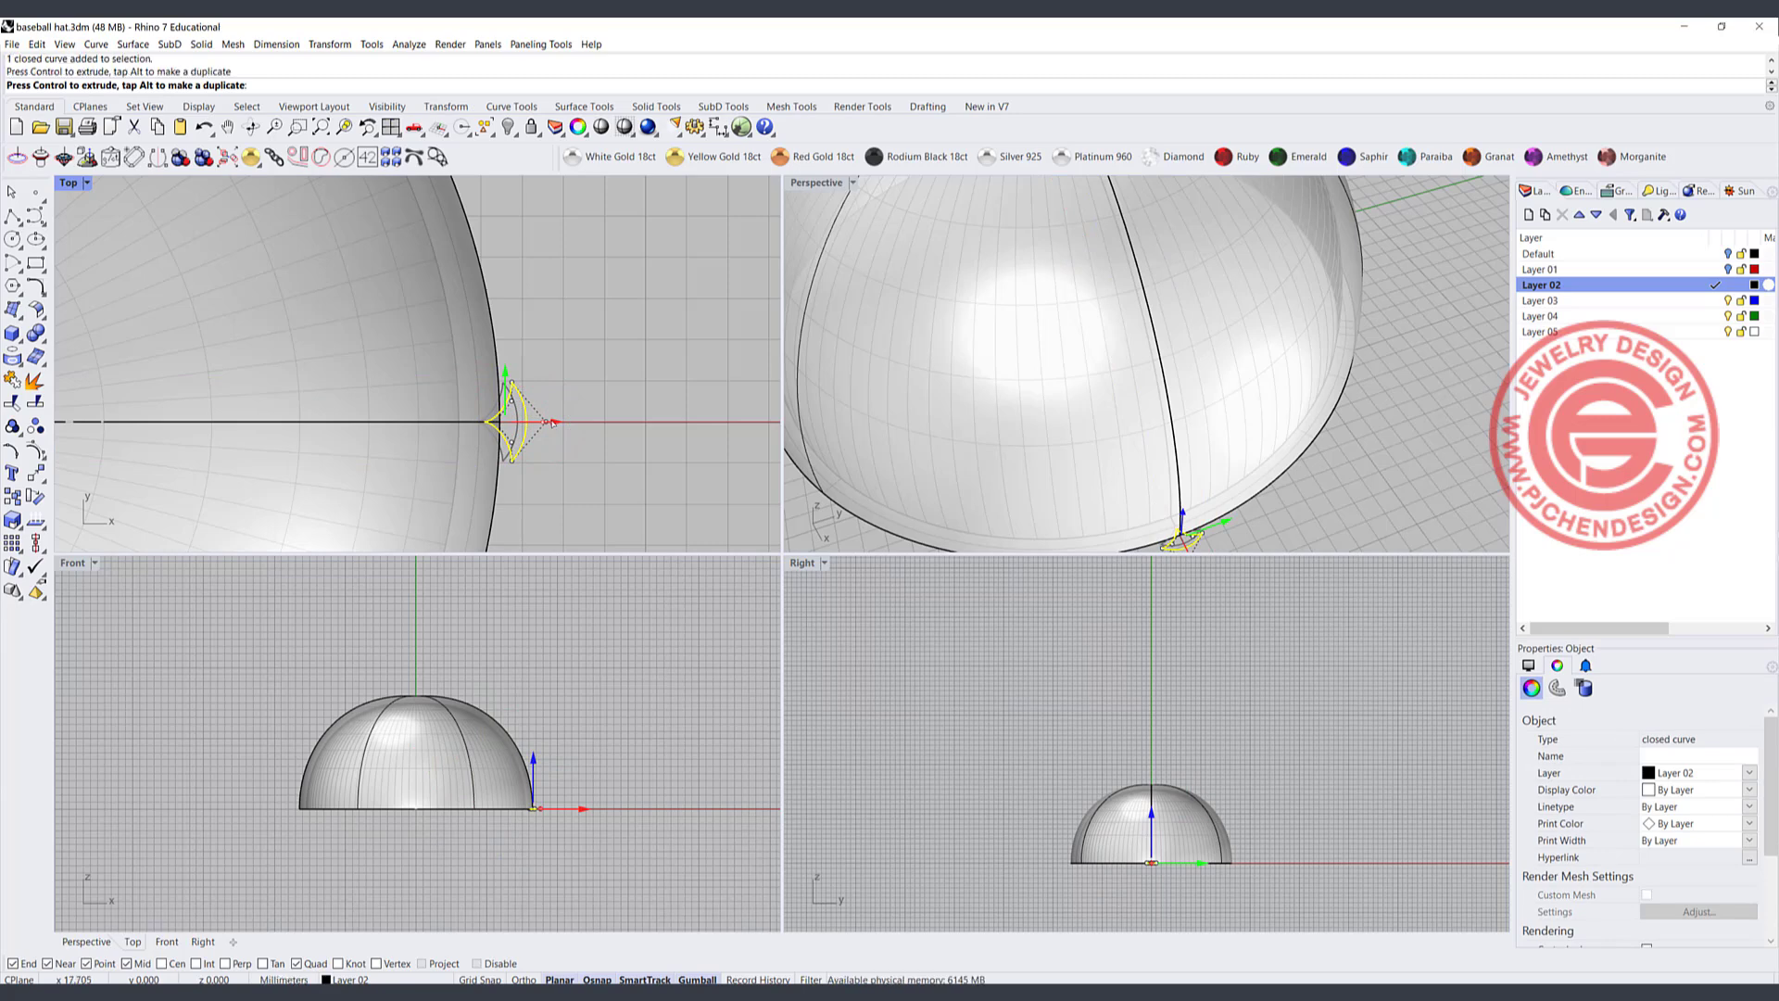
click(651, 381)
- Sweep the moved closed profile along the duplicated panel edge curve with Sweep 1 Rail
click(133, 44)
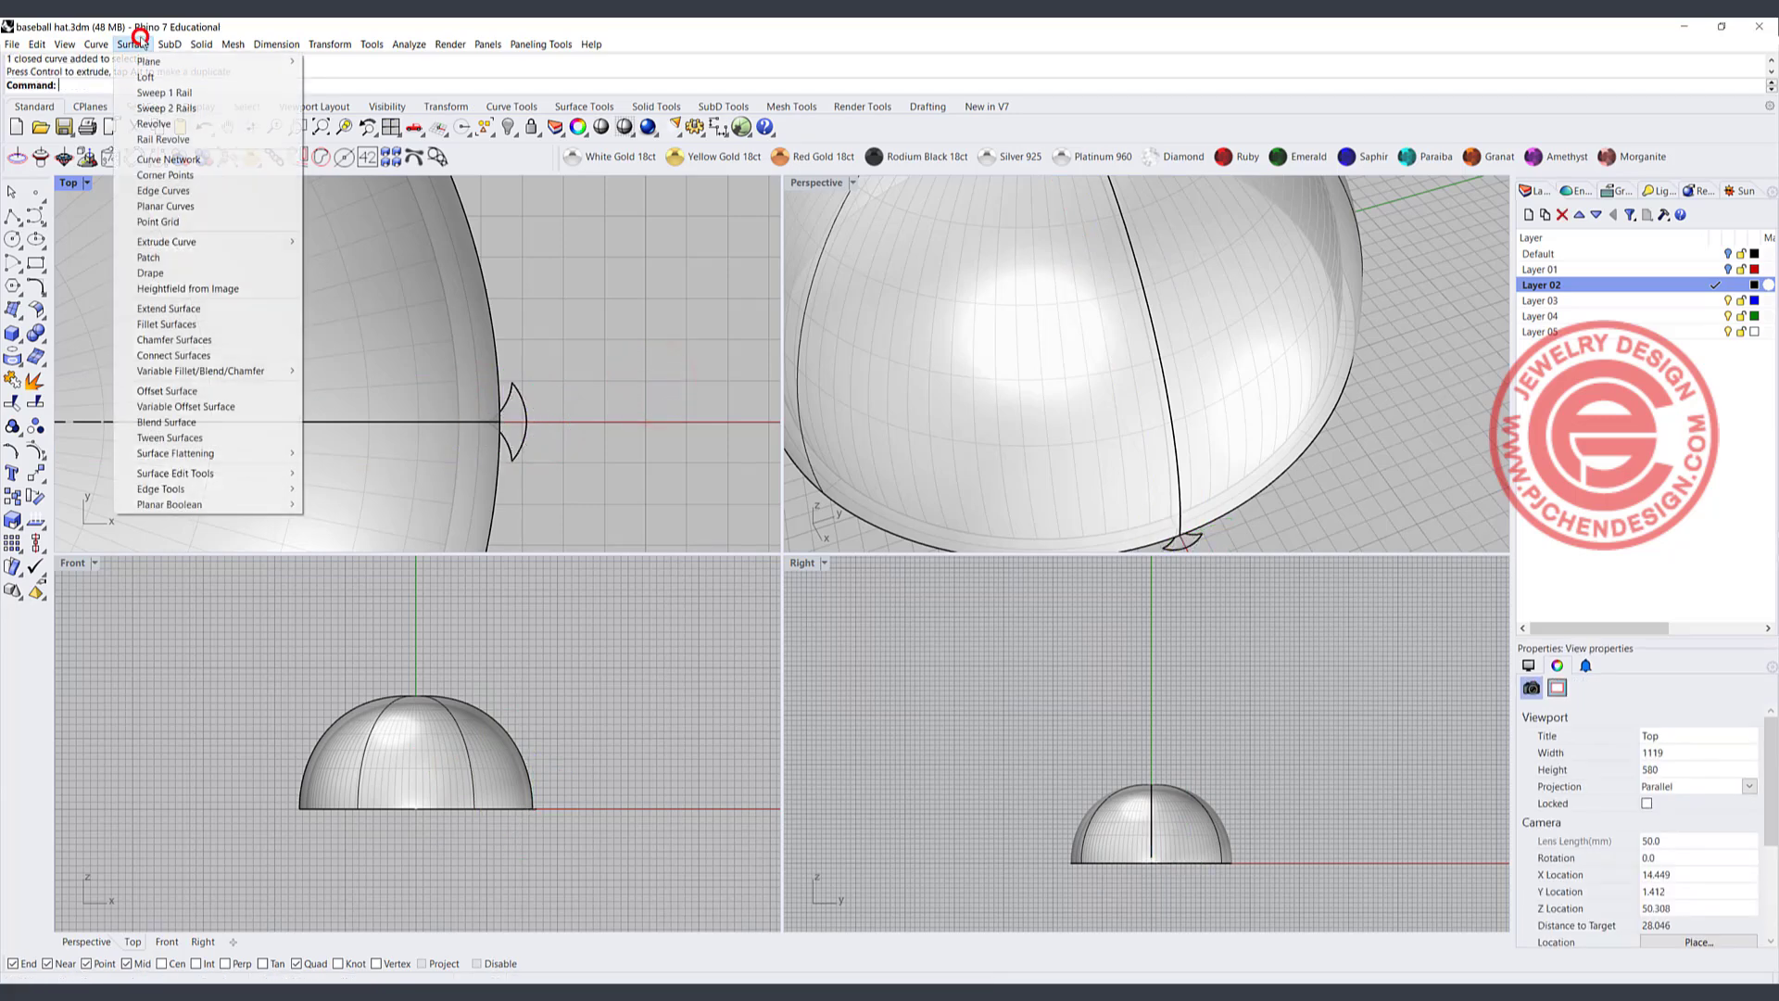
click(171, 93)
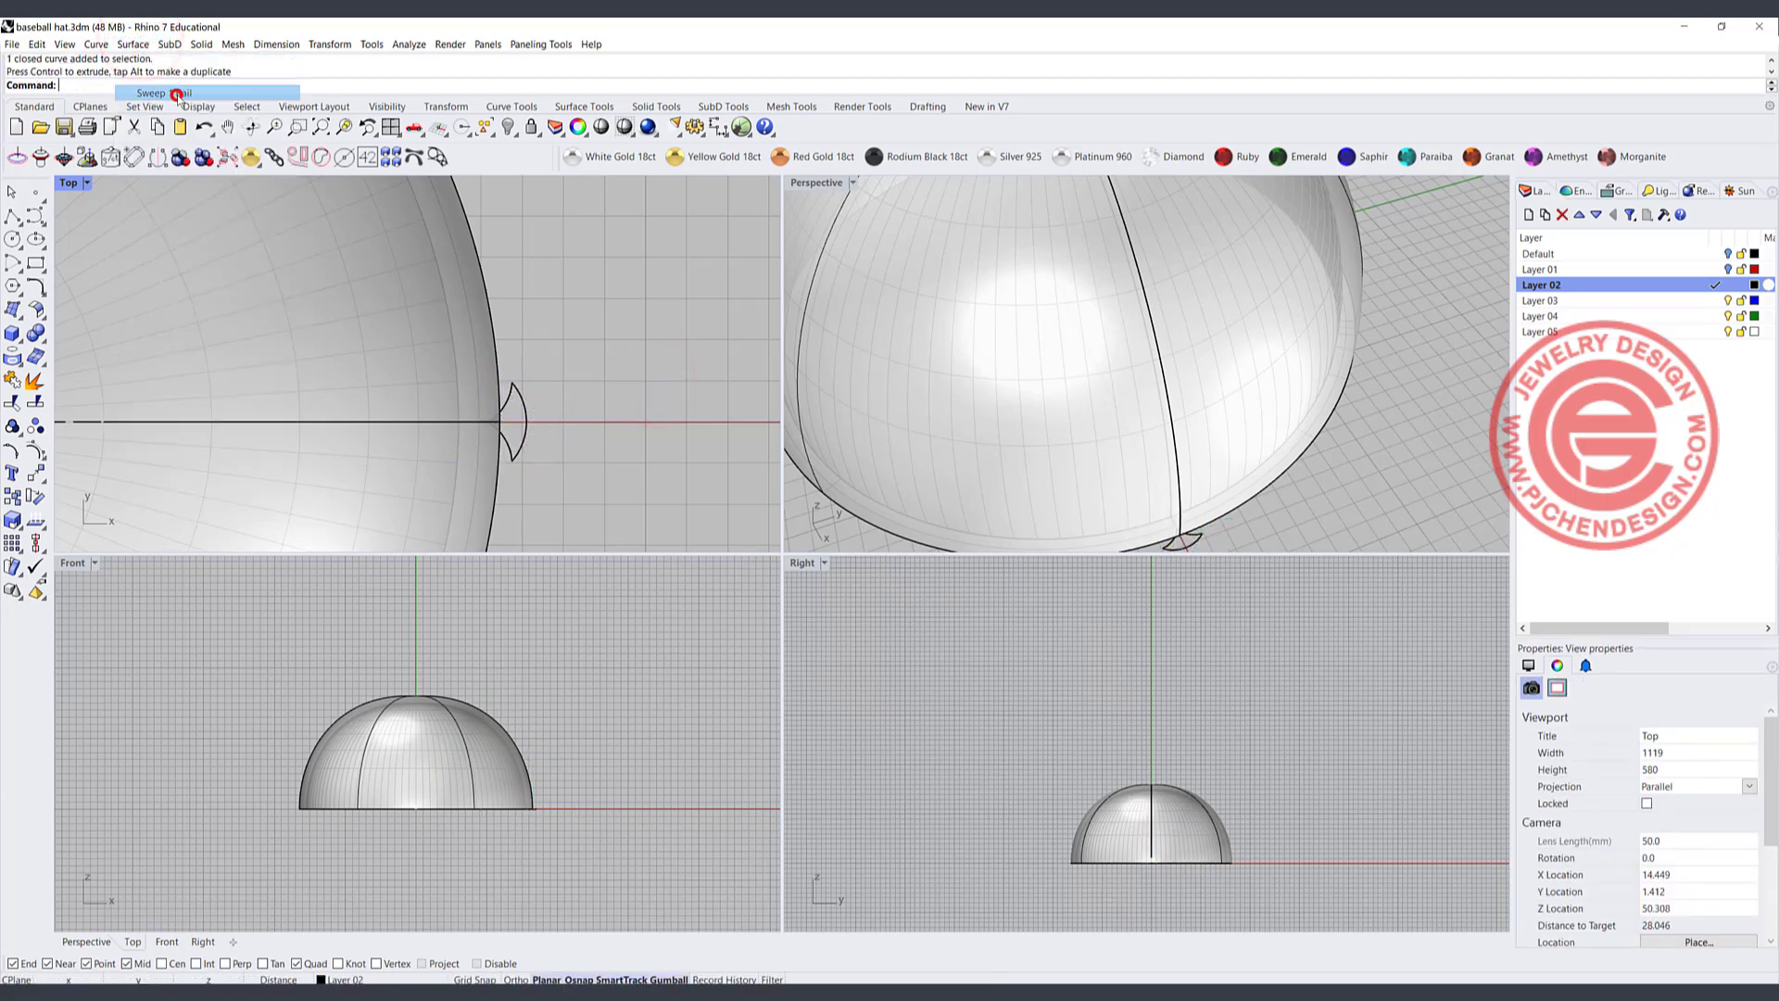
click(442, 422)
click(502, 462)
click(518, 410)
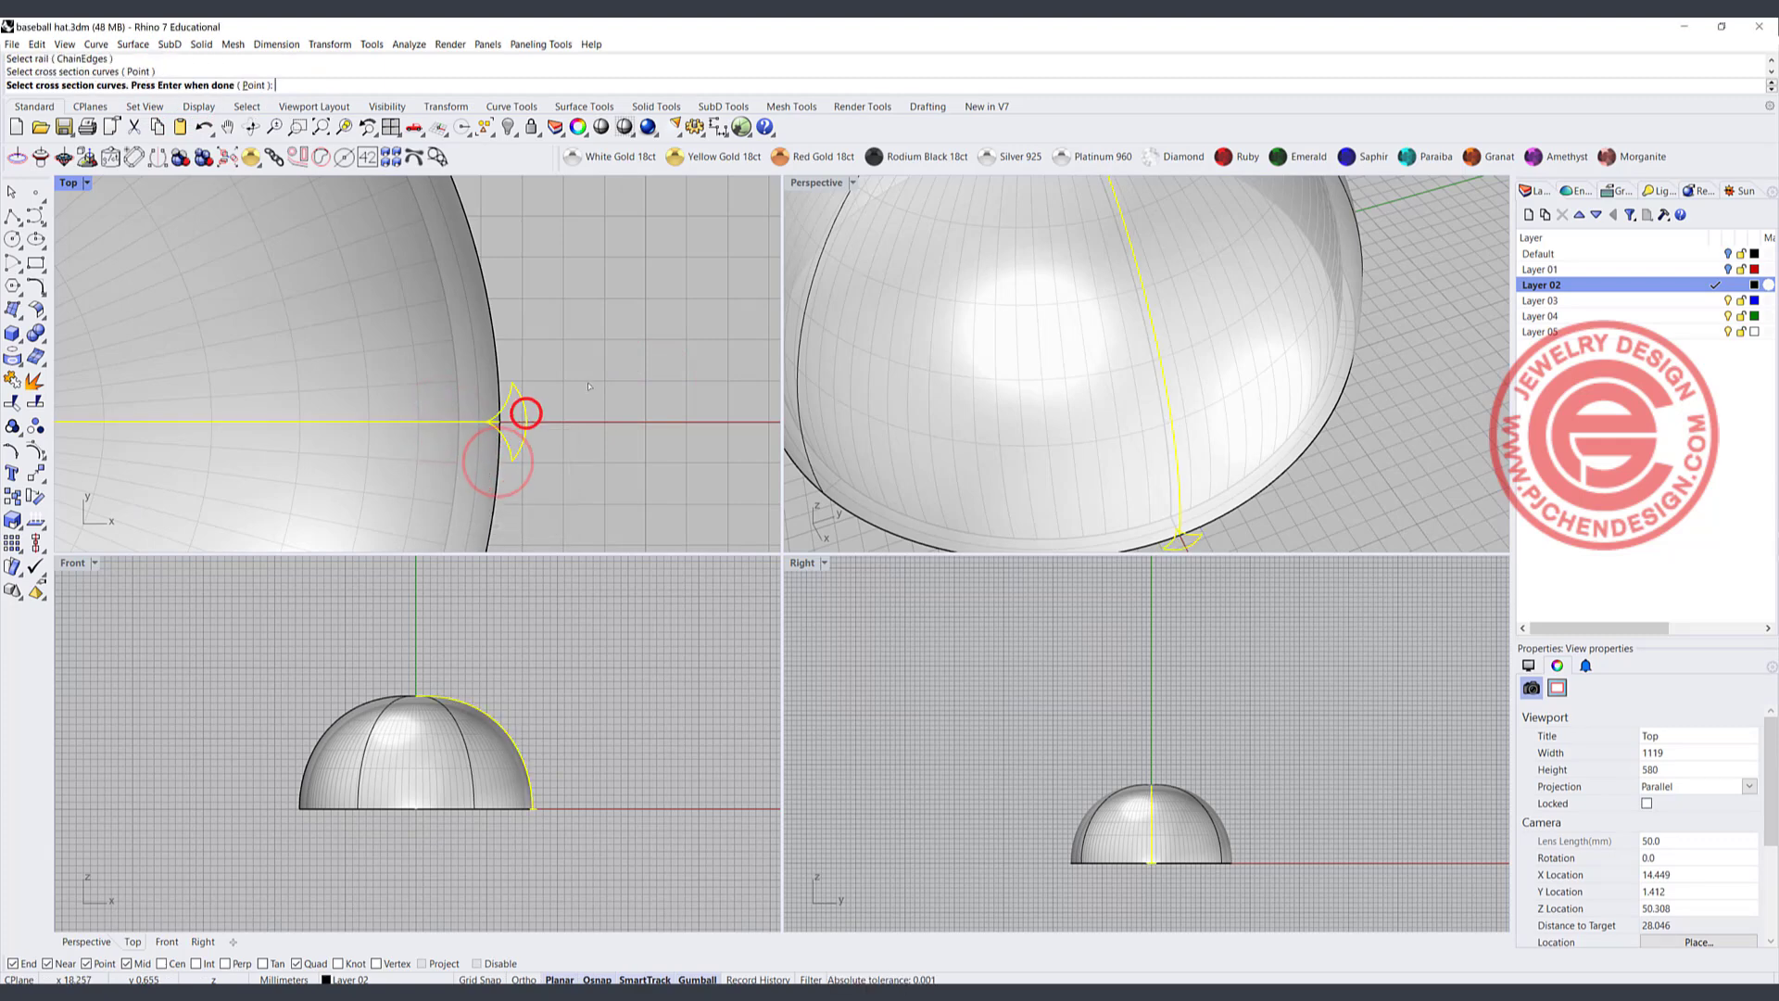
key(Return)
key(Return)
key(Return)
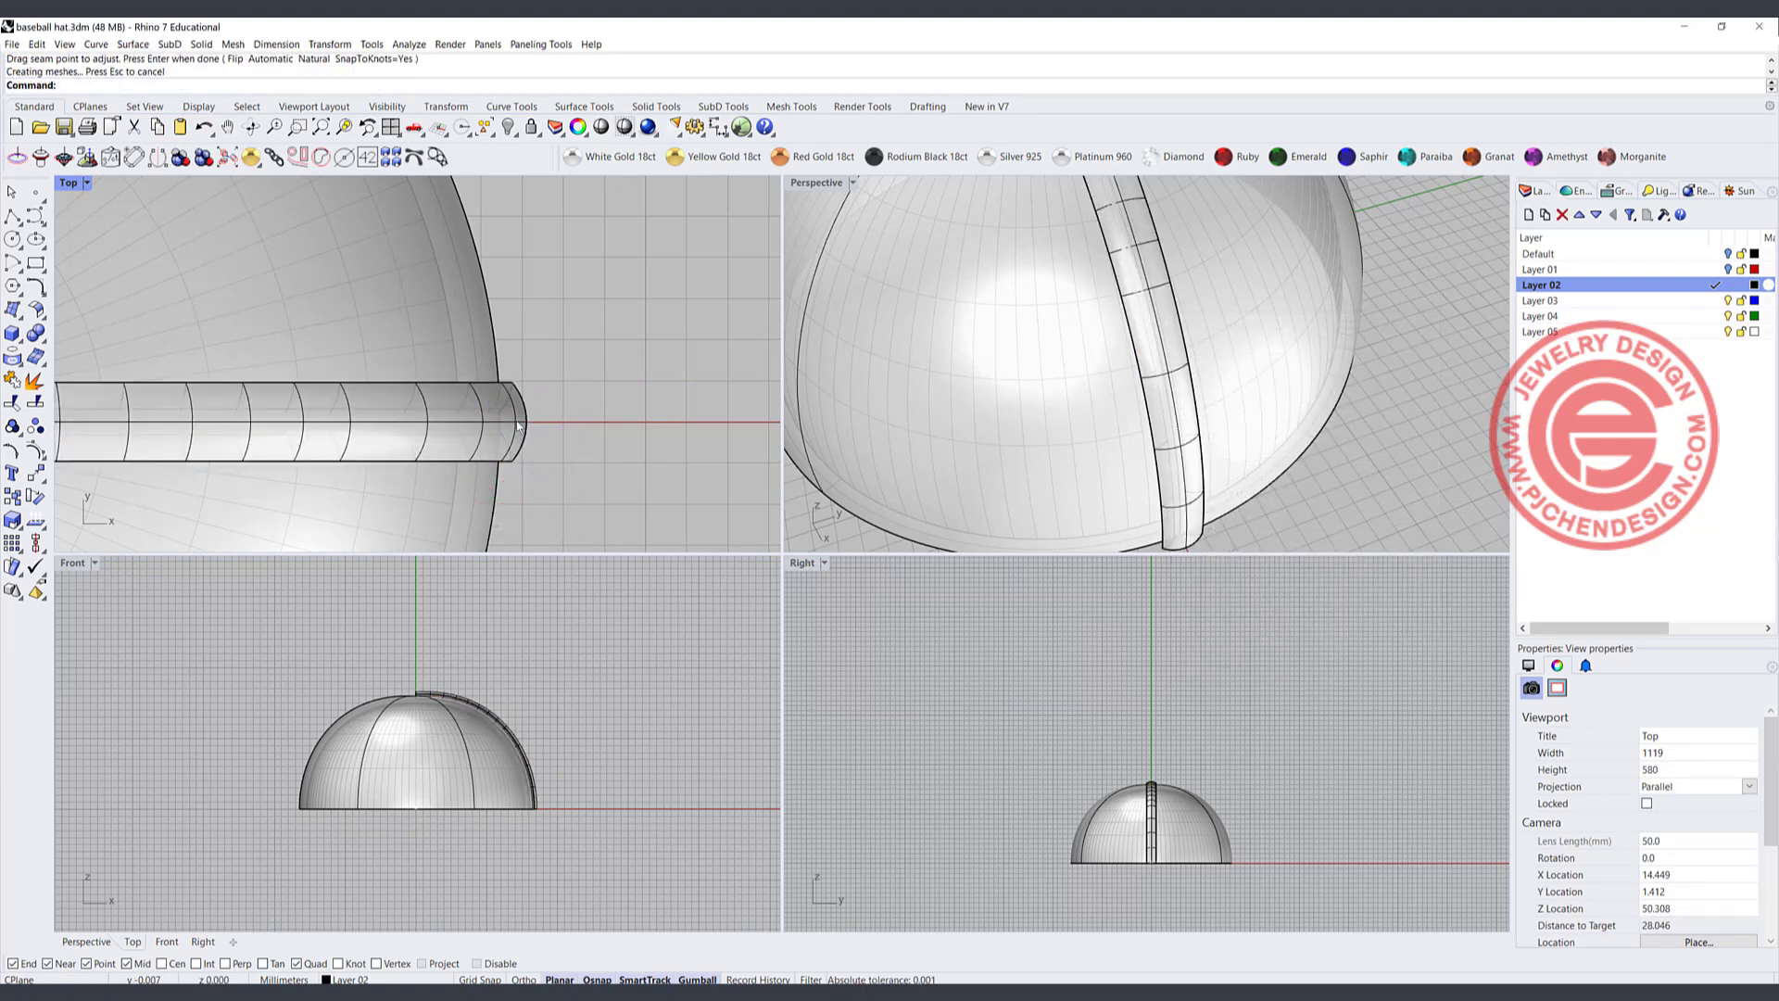
- Cap the open ends of the new swept strip with Cap and deselect it
click(525, 408)
click(566, 432)
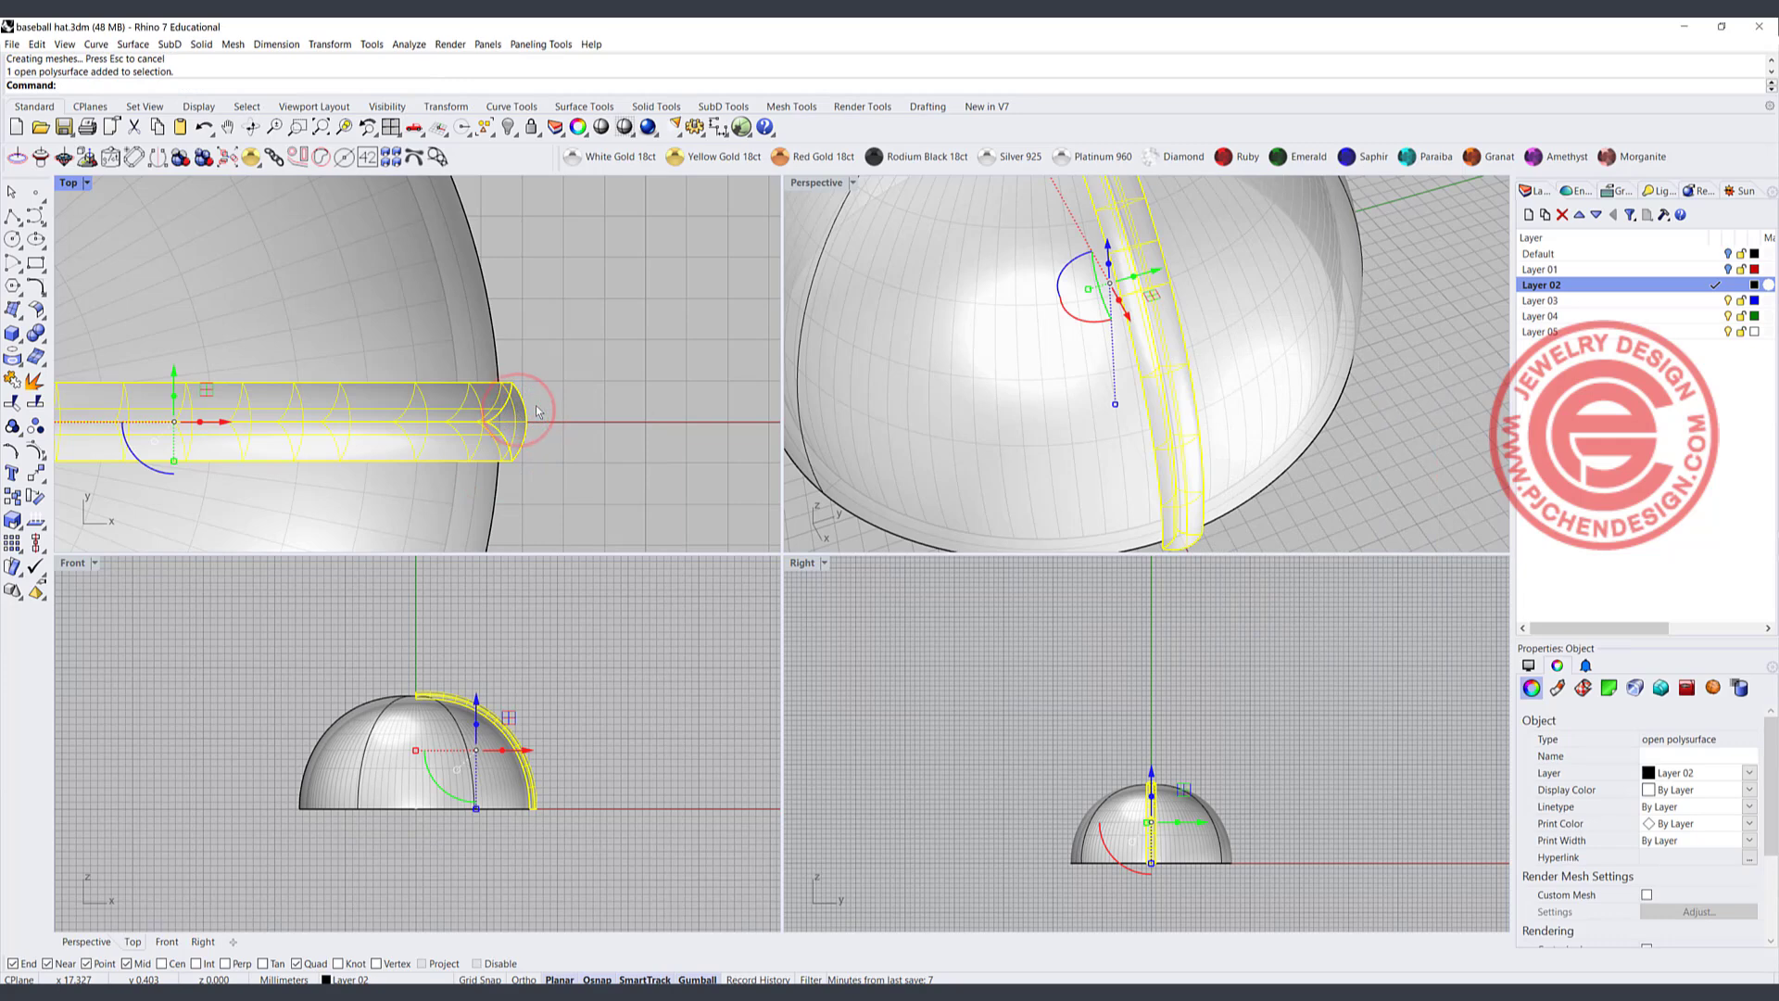
text(cap)
key(Return)
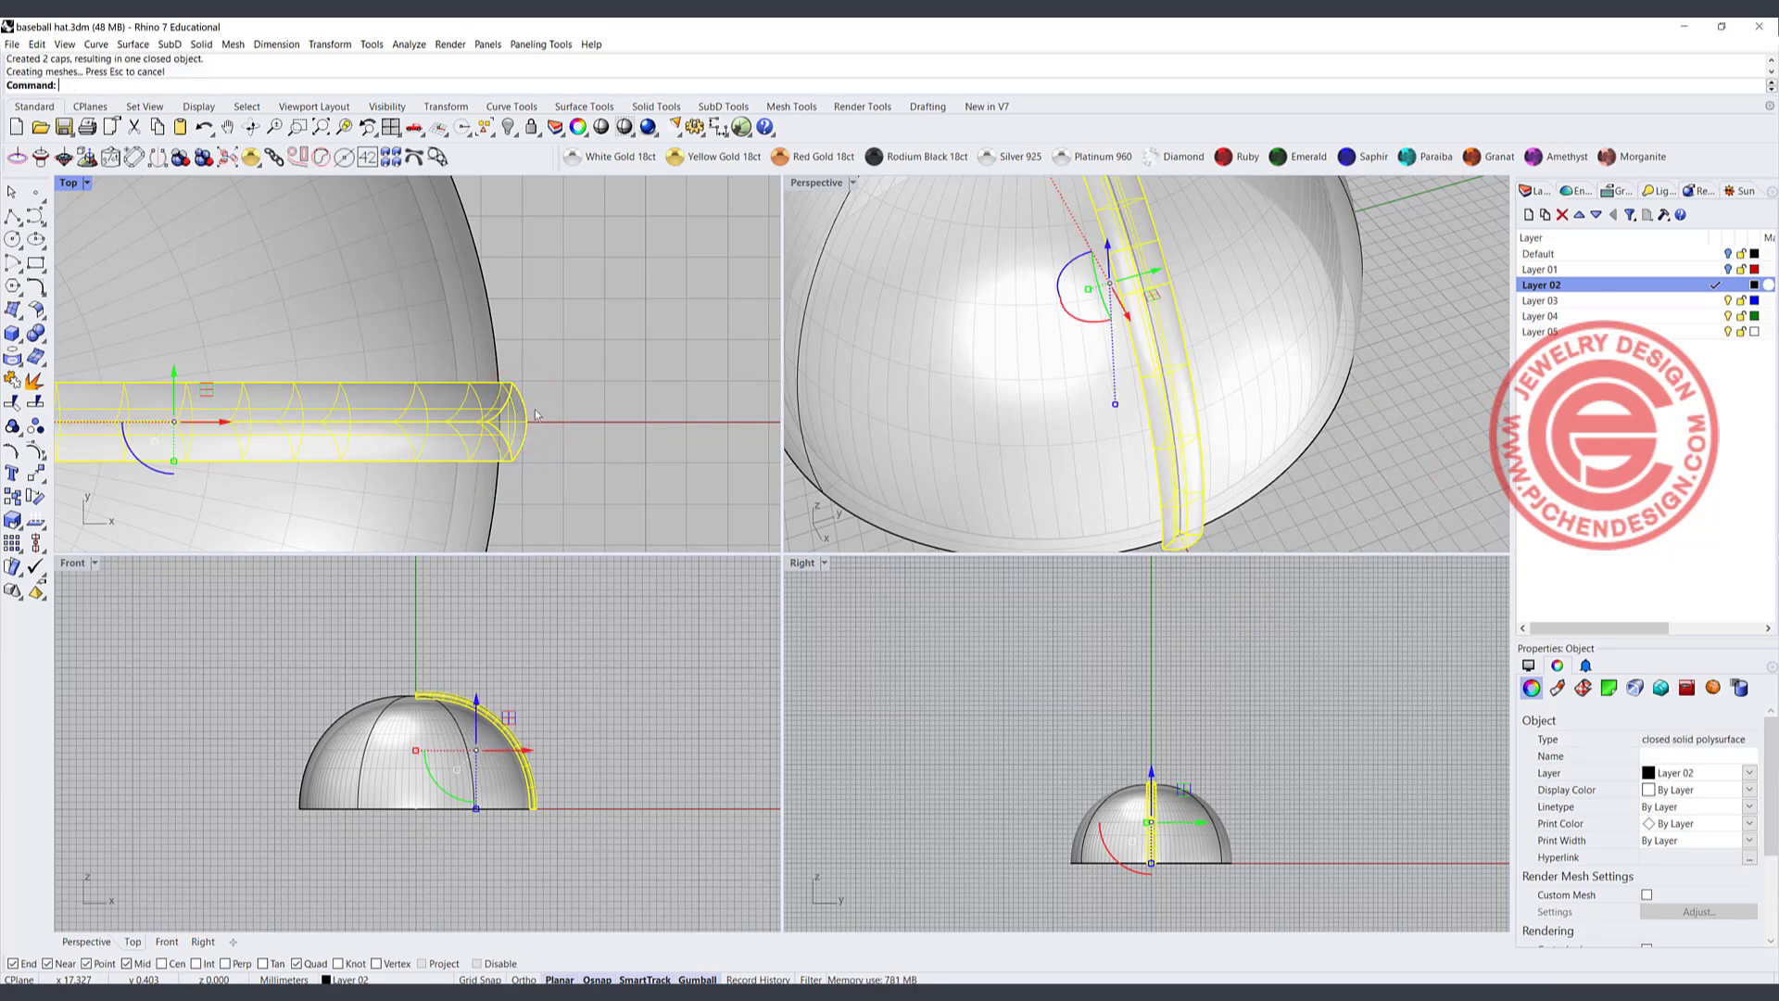
click(556, 361)
- Subtract the newly capped strip from the dome with Boolean Difference
click(35, 334)
click(76, 331)
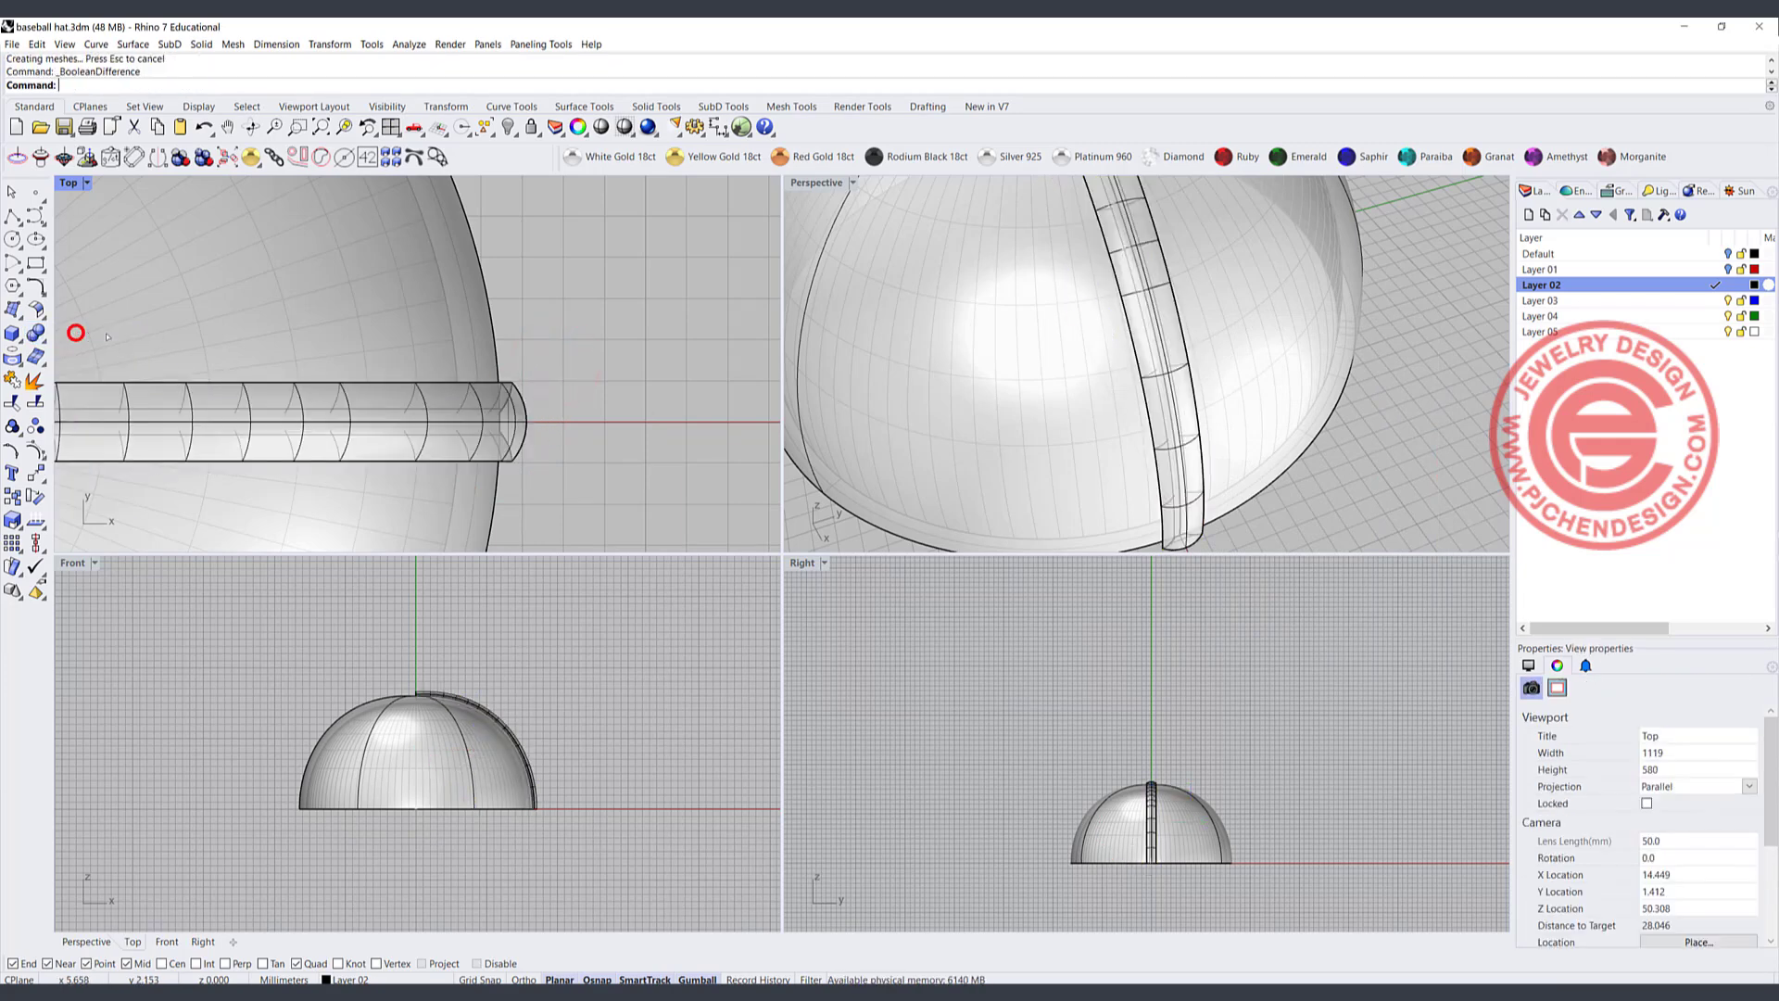
click(367, 322)
key(Return)
click(514, 415)
key(Return)
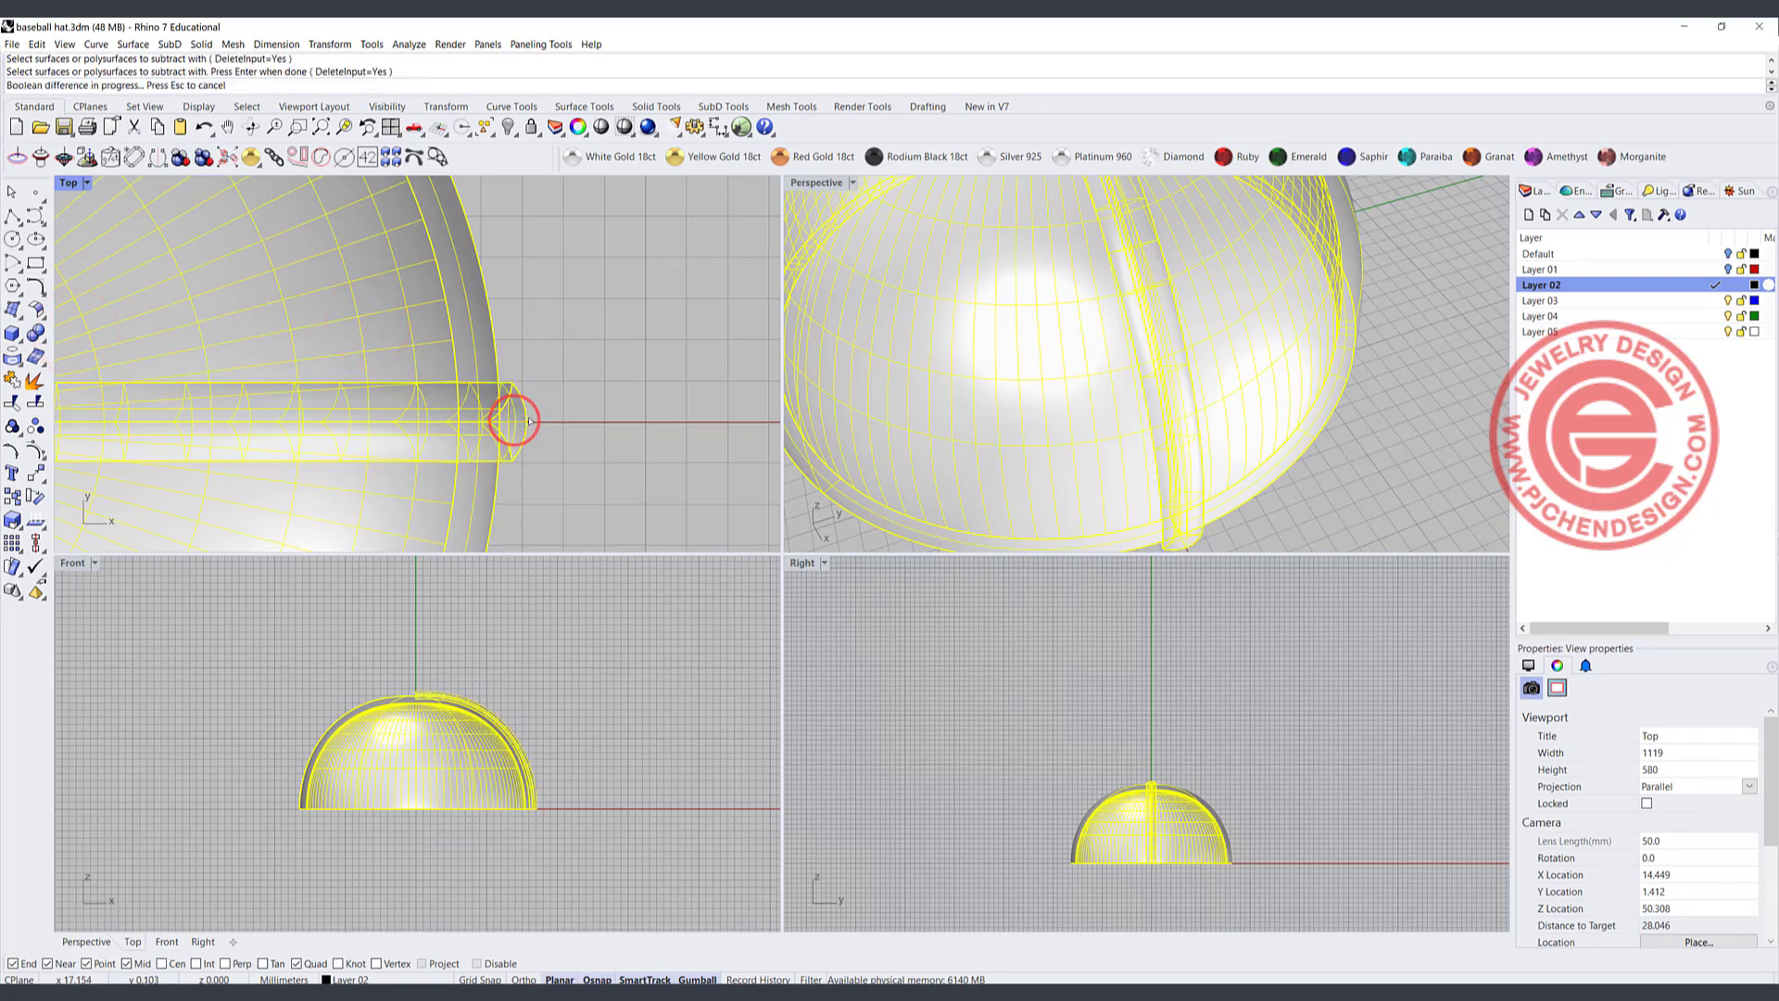
right_drag(1253, 426, 1146, 350)
- Set the Perspective view to Rendered display mode and examine the groove's width along the panel edge
click(853, 183)
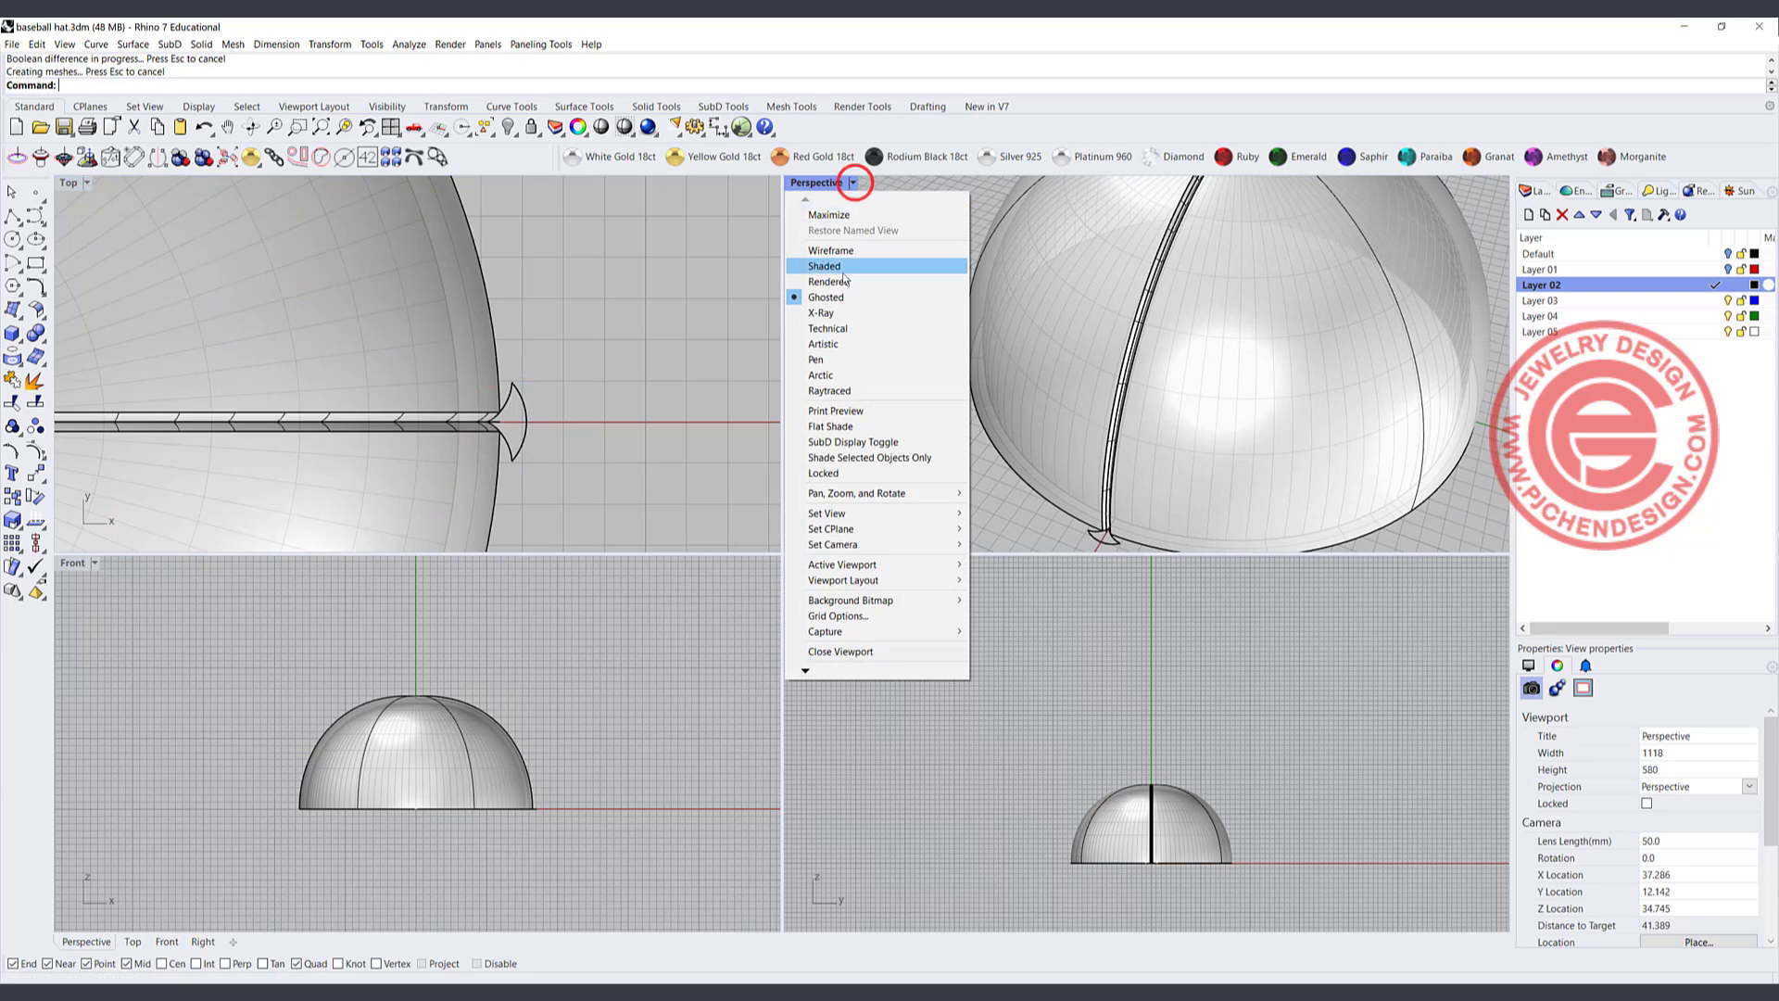
click(836, 280)
scroll(1106, 456, up, 5)
right_drag(1106, 456, 1060, 430)
scroll(1077, 503, up, 3)
mouse_move(1076, 502)
right_down()
mouse_move(1055, 423)
mouse_move(1043, 435)
mouse_move(1087, 476)
right_up()
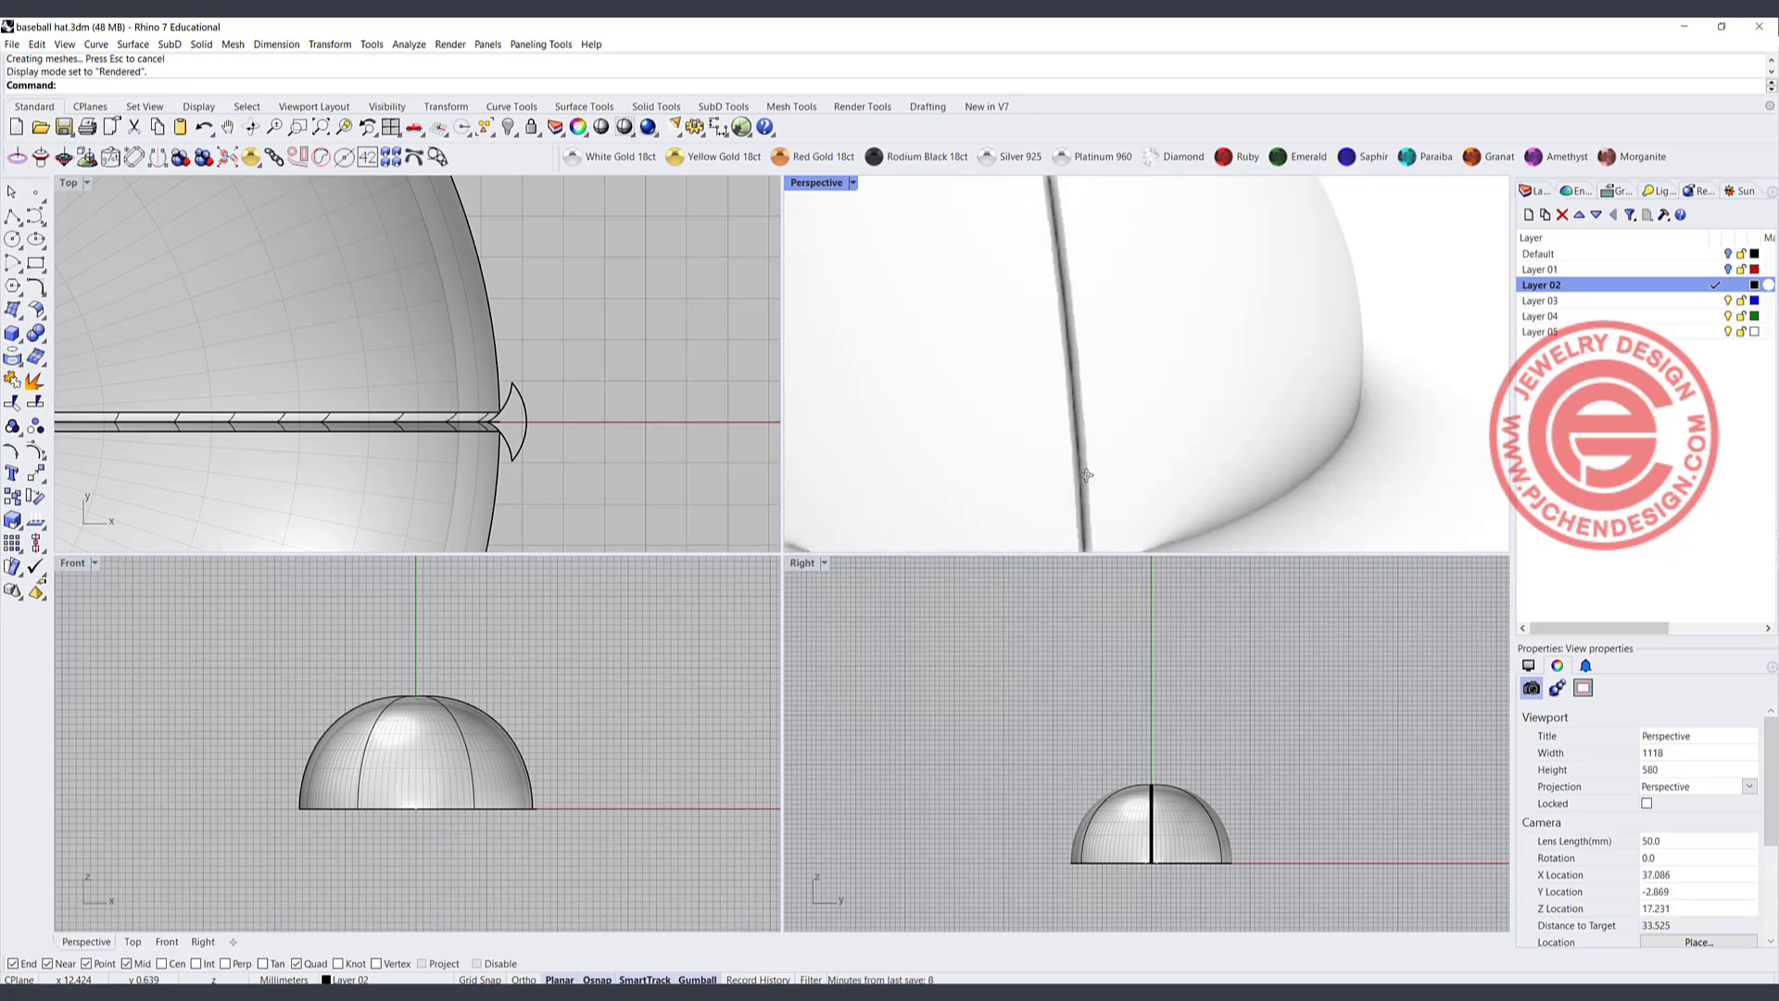
scroll(485, 423, up, 5)
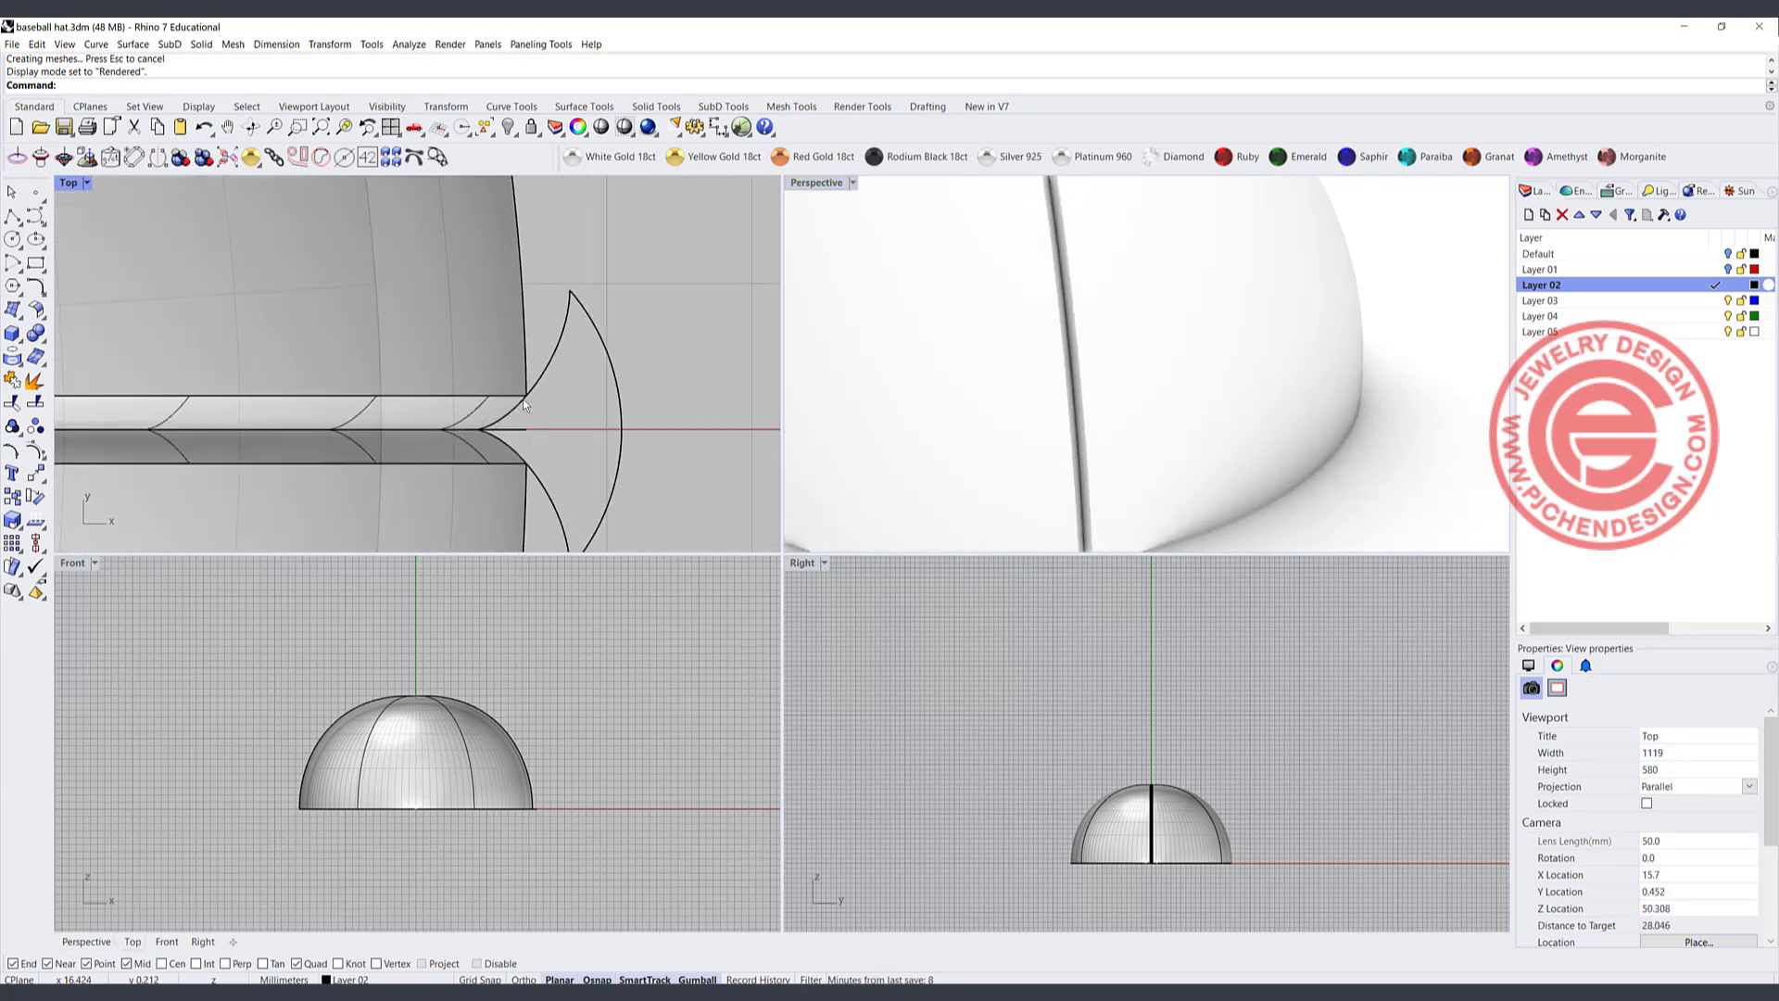
- Undo the Boolean Difference, the cap and the sweep so that only the closed profile and its rail are left
key(ctrl+z)
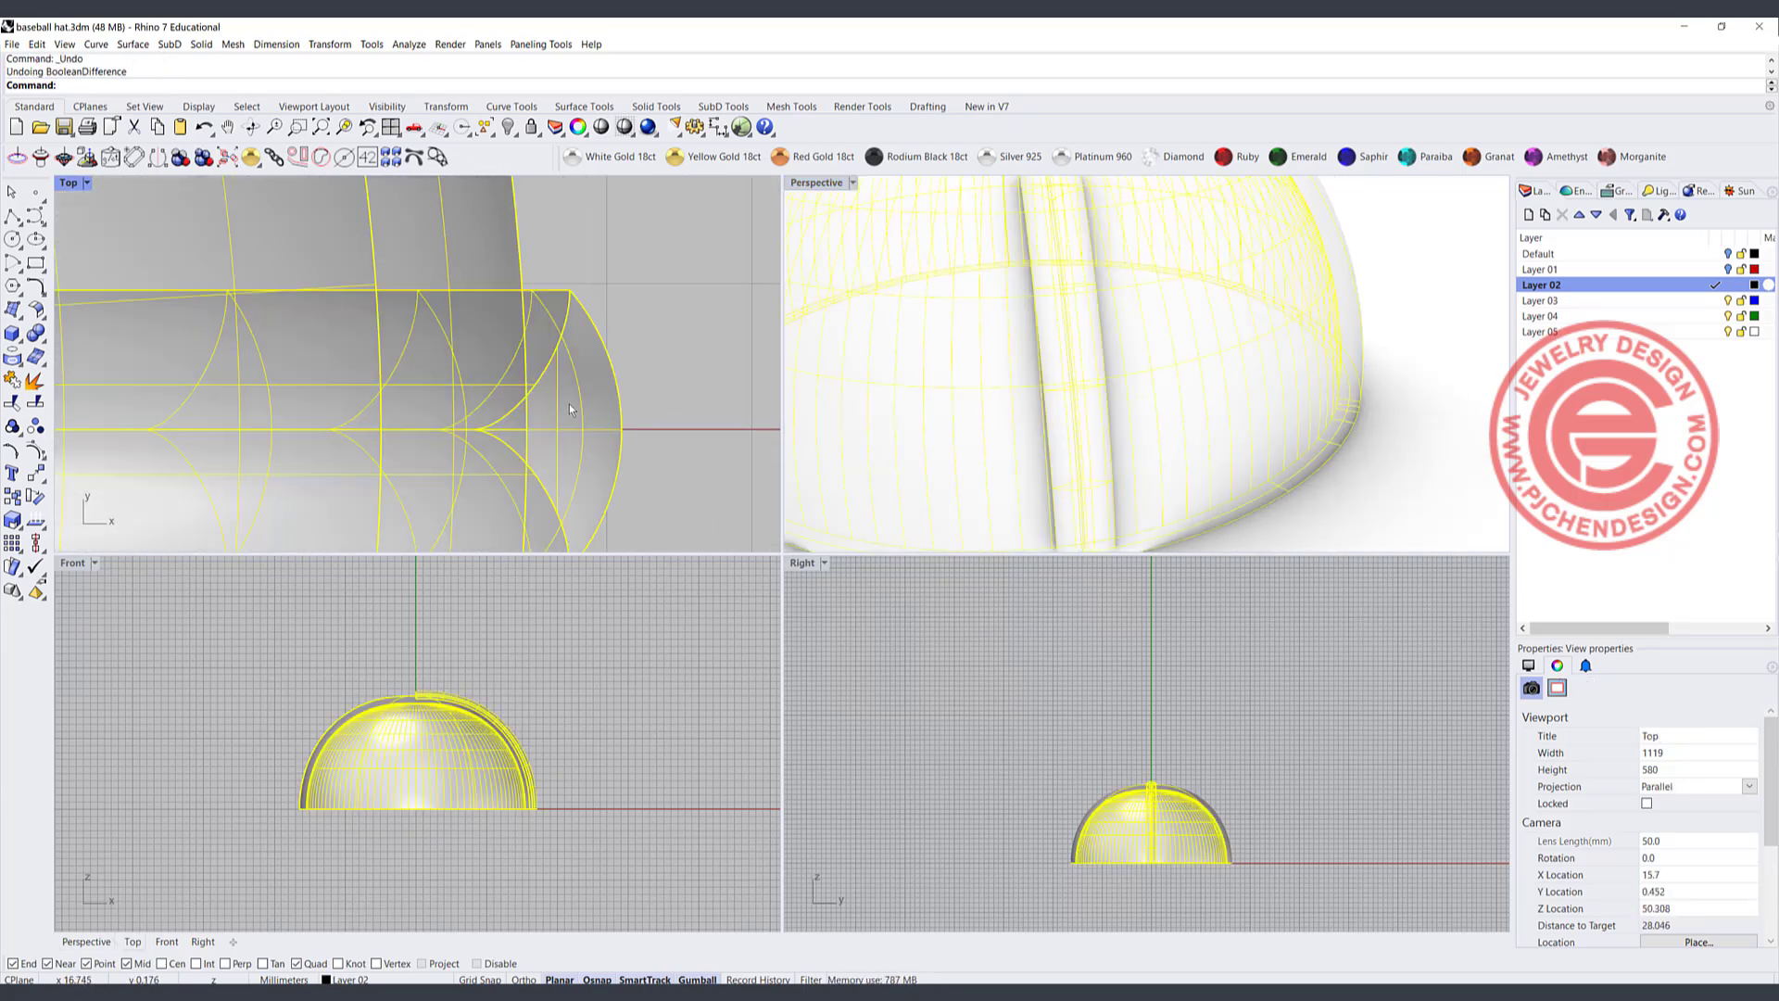
click(578, 415)
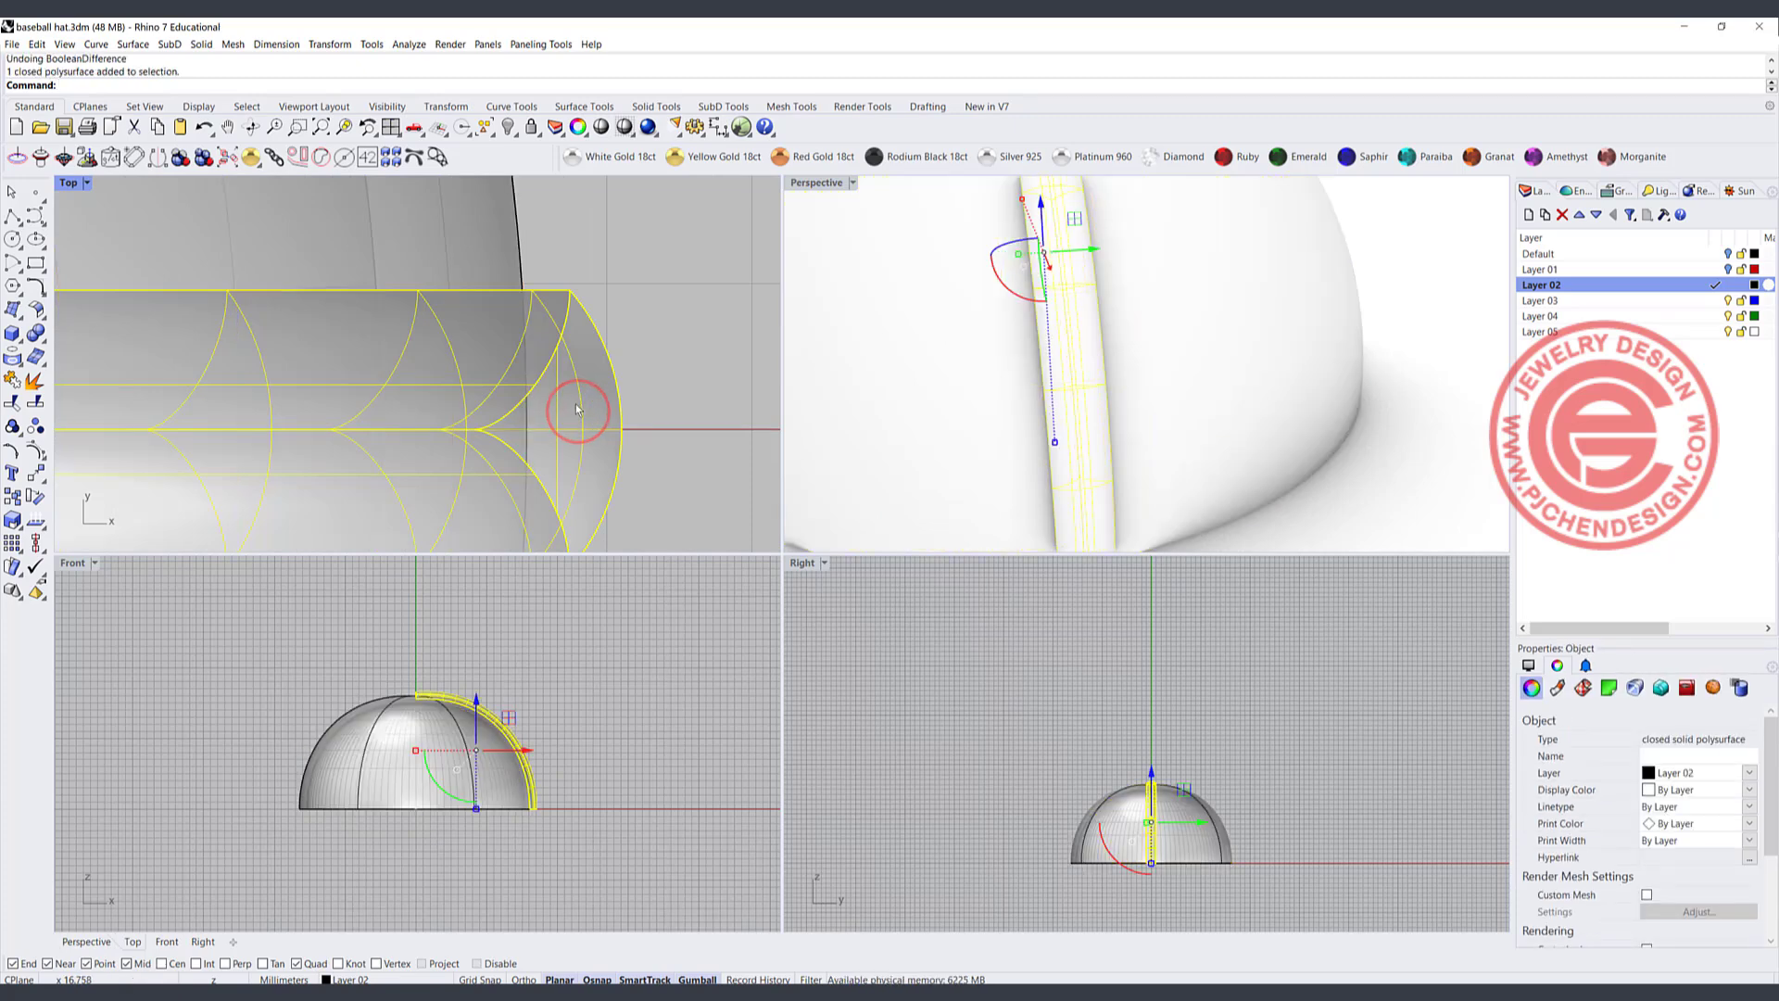
click(677, 391)
key(ctrl+z)
click(676, 404)
click(558, 414)
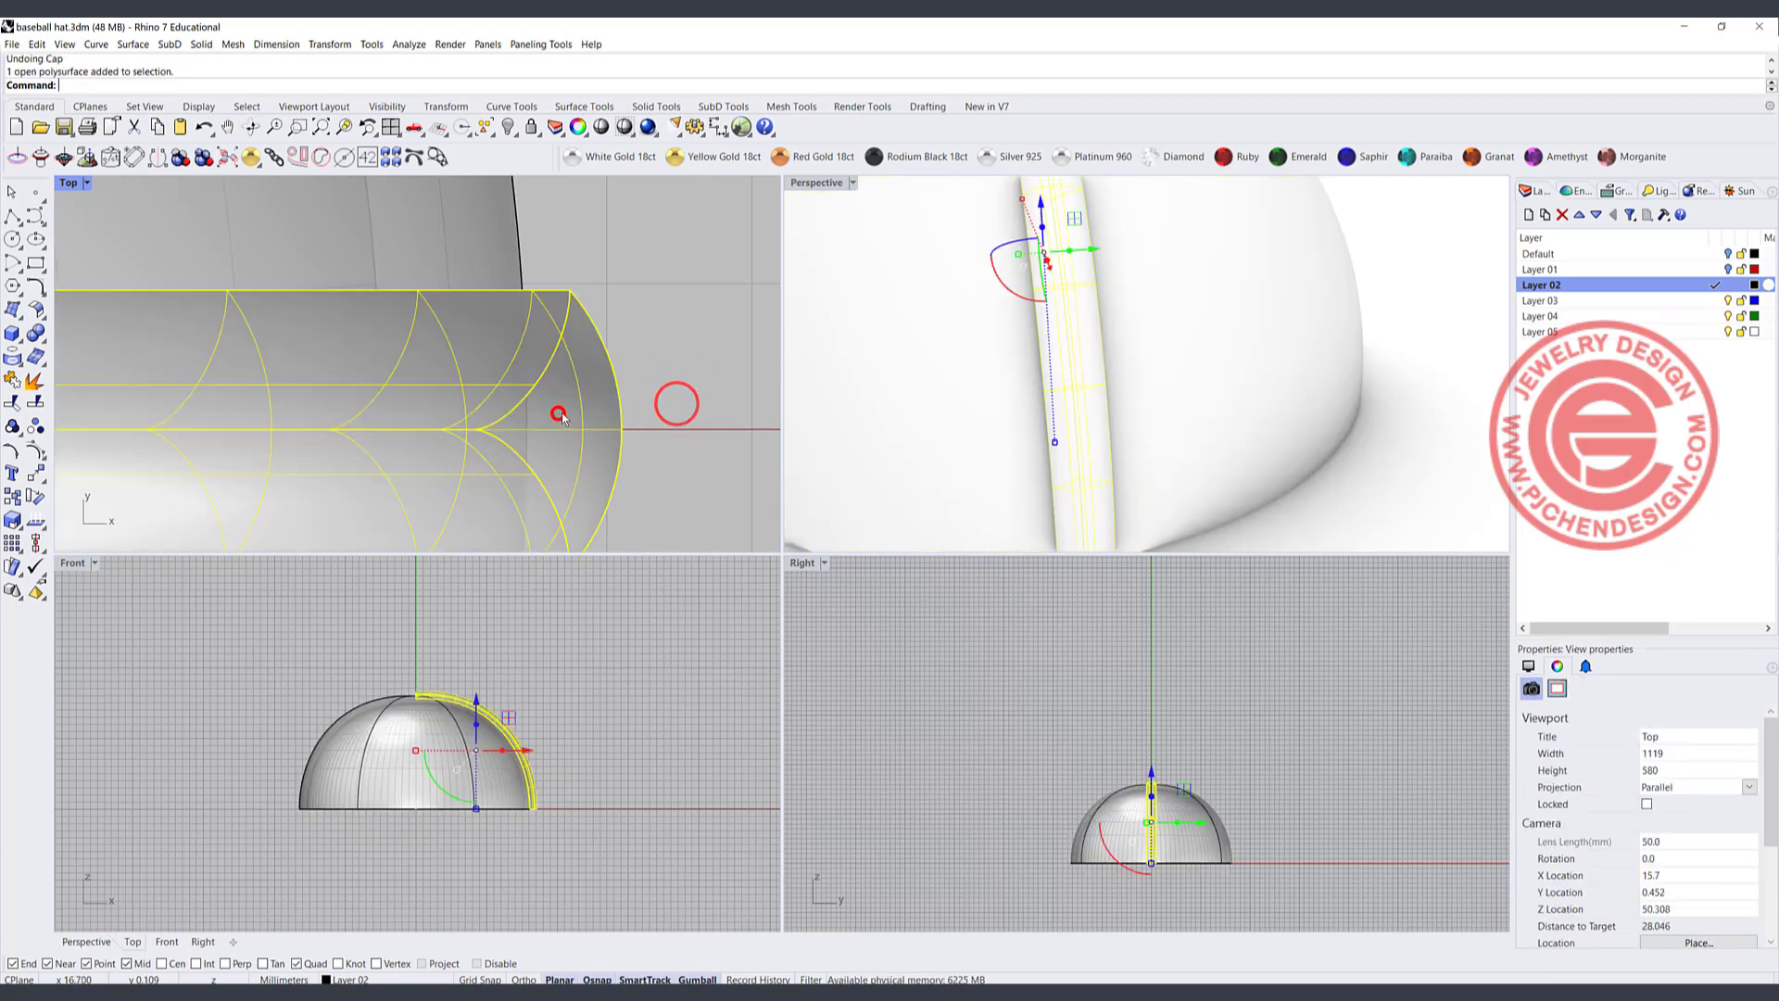
key(ctrl+z)
- Scale the closed profile thinner in X and wider in Y, keeping its inner point just inside the dome's outer edge
click(556, 373)
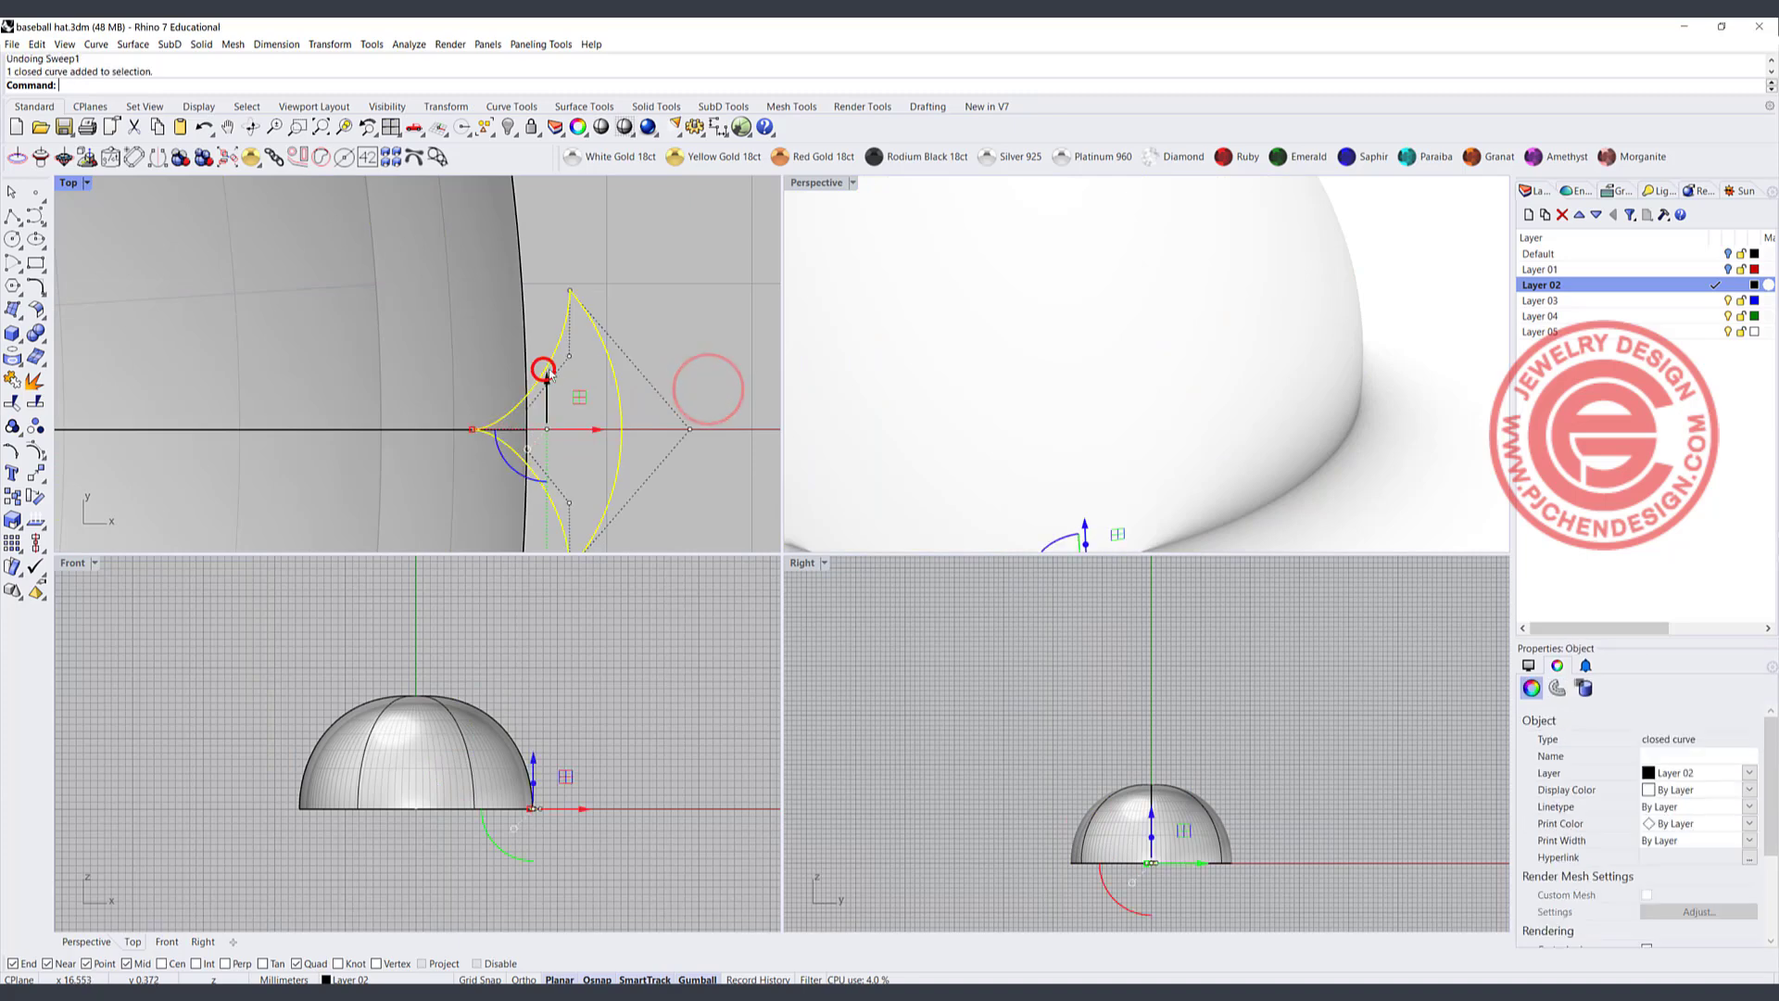
scroll(565, 374, down, 2)
drag(605, 388, 537, 384)
drag(550, 473, 549, 504)
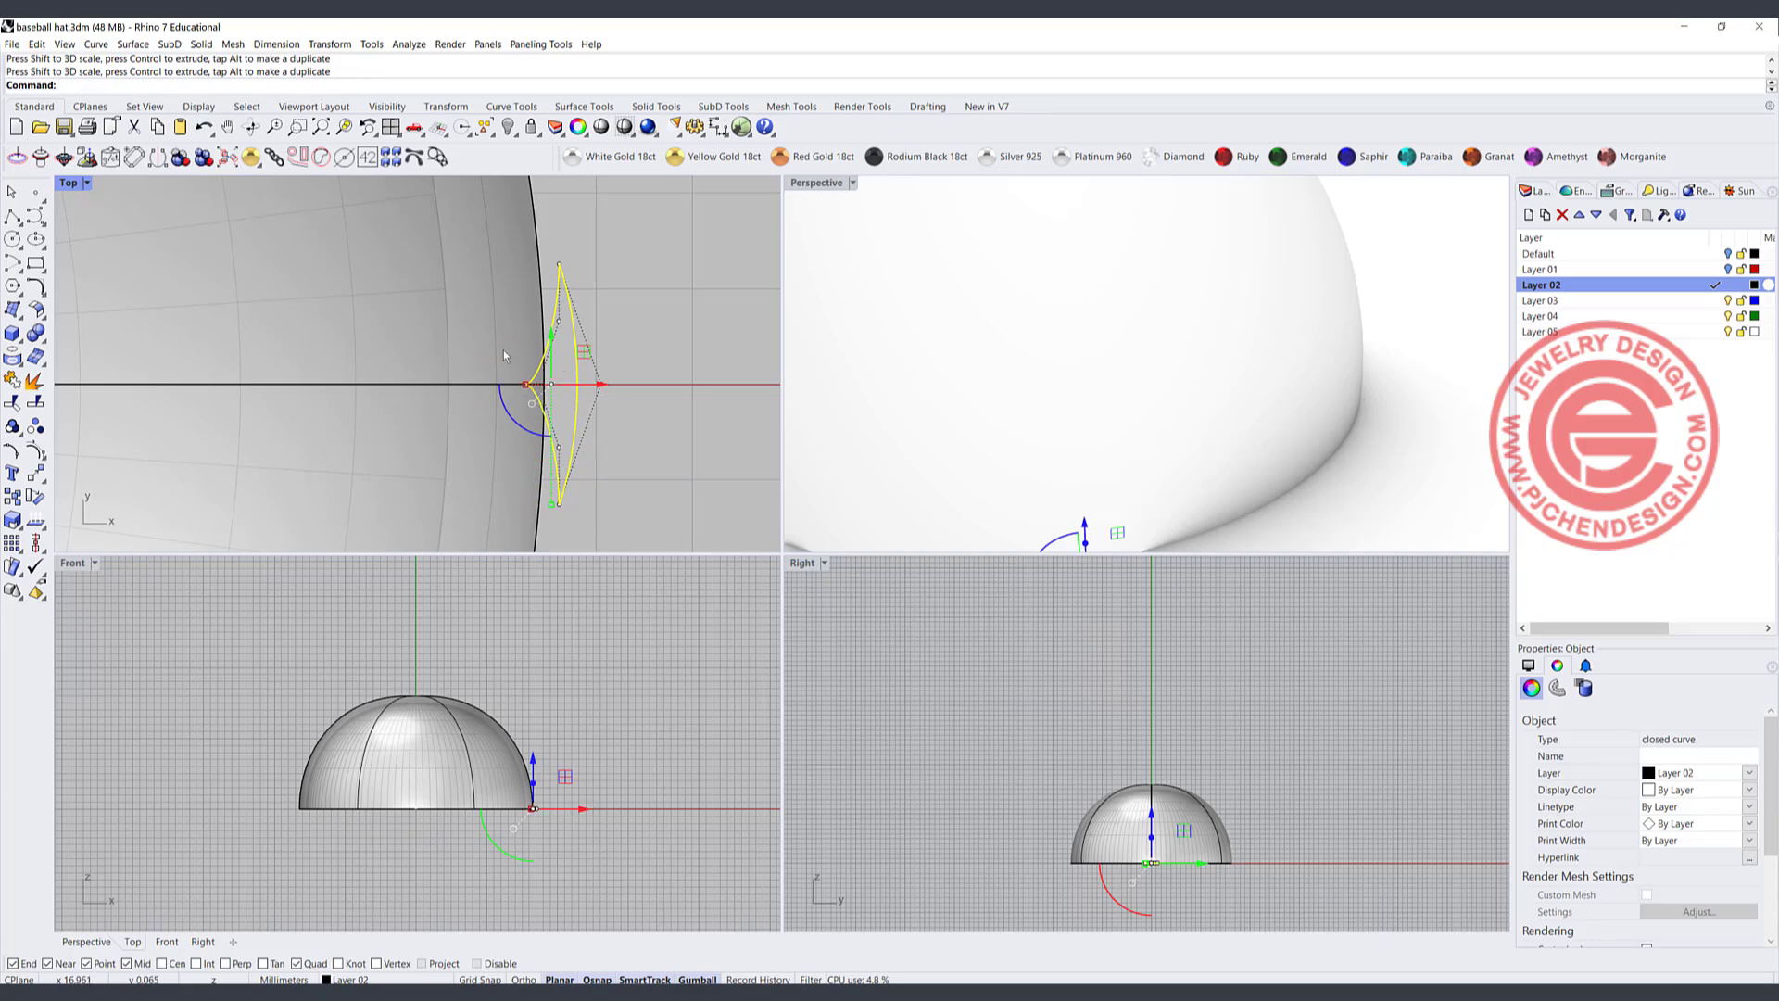
click(699, 408)
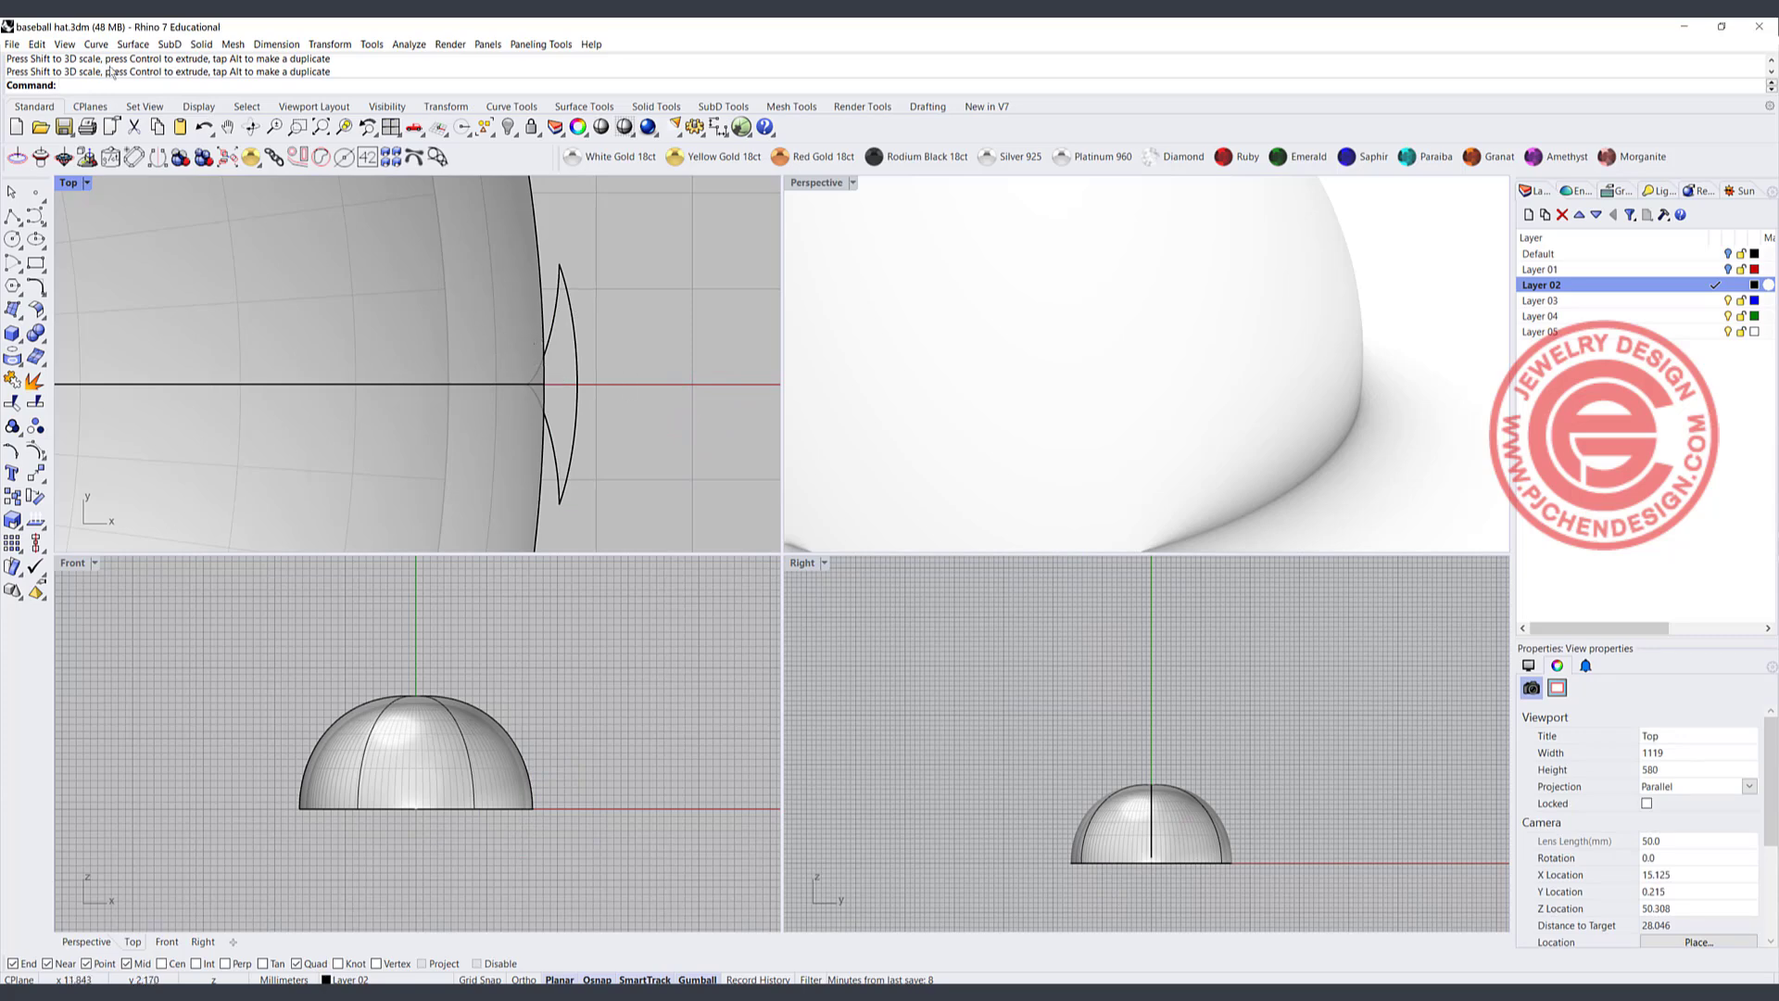
- Sweep the flattened profile along the duplicated panel edge curve with Sweep 1 Rail, using Freeform frame style and unchanged cross sections
click(127, 31)
click(172, 94)
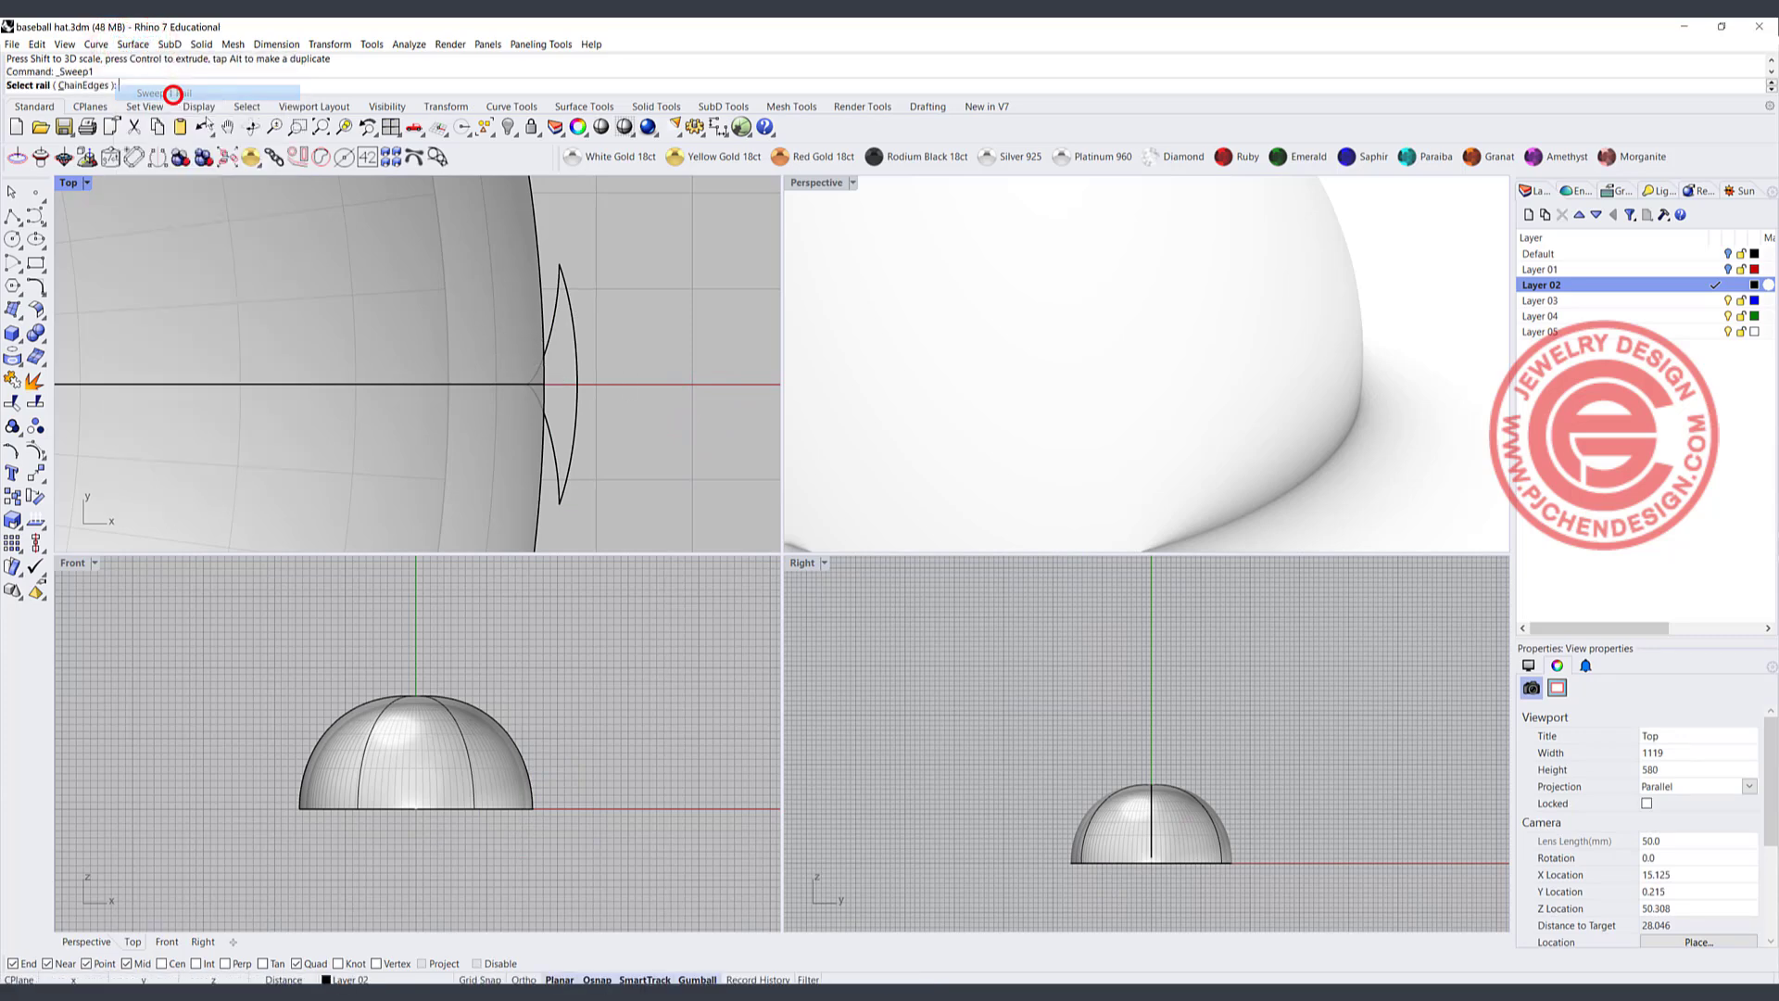
click(499, 381)
click(586, 426)
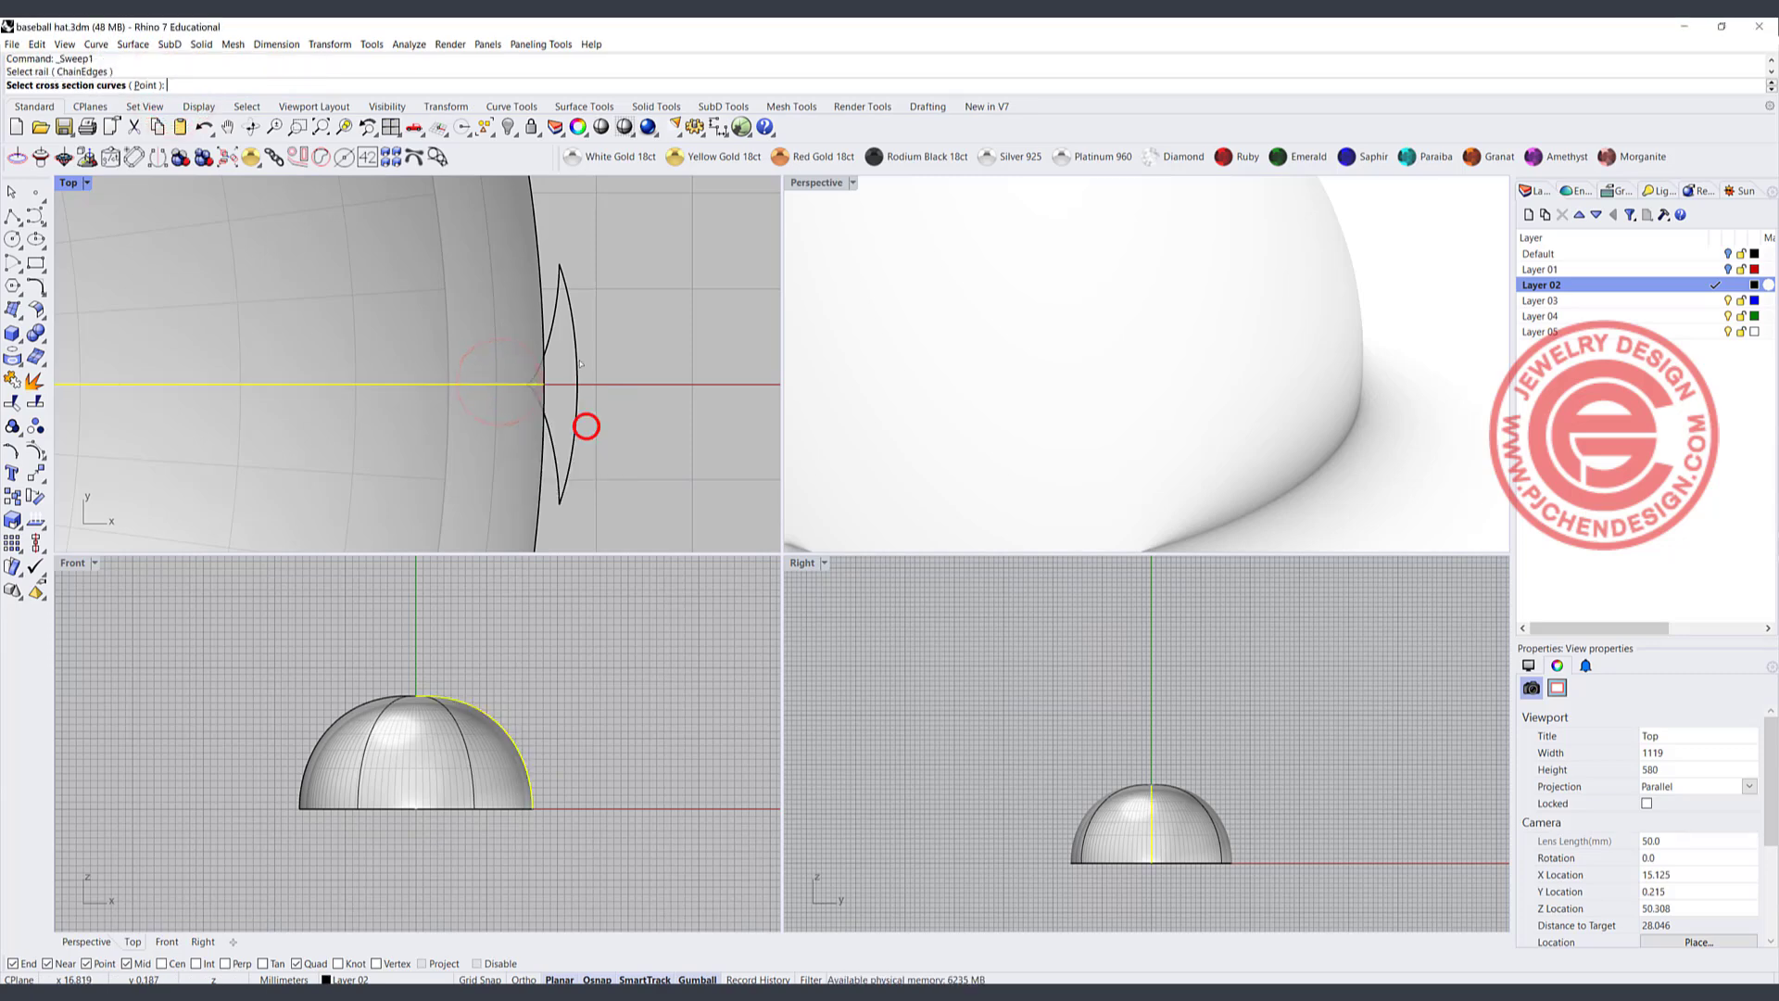
click(577, 344)
scroll(603, 344, down, 2)
key(Return)
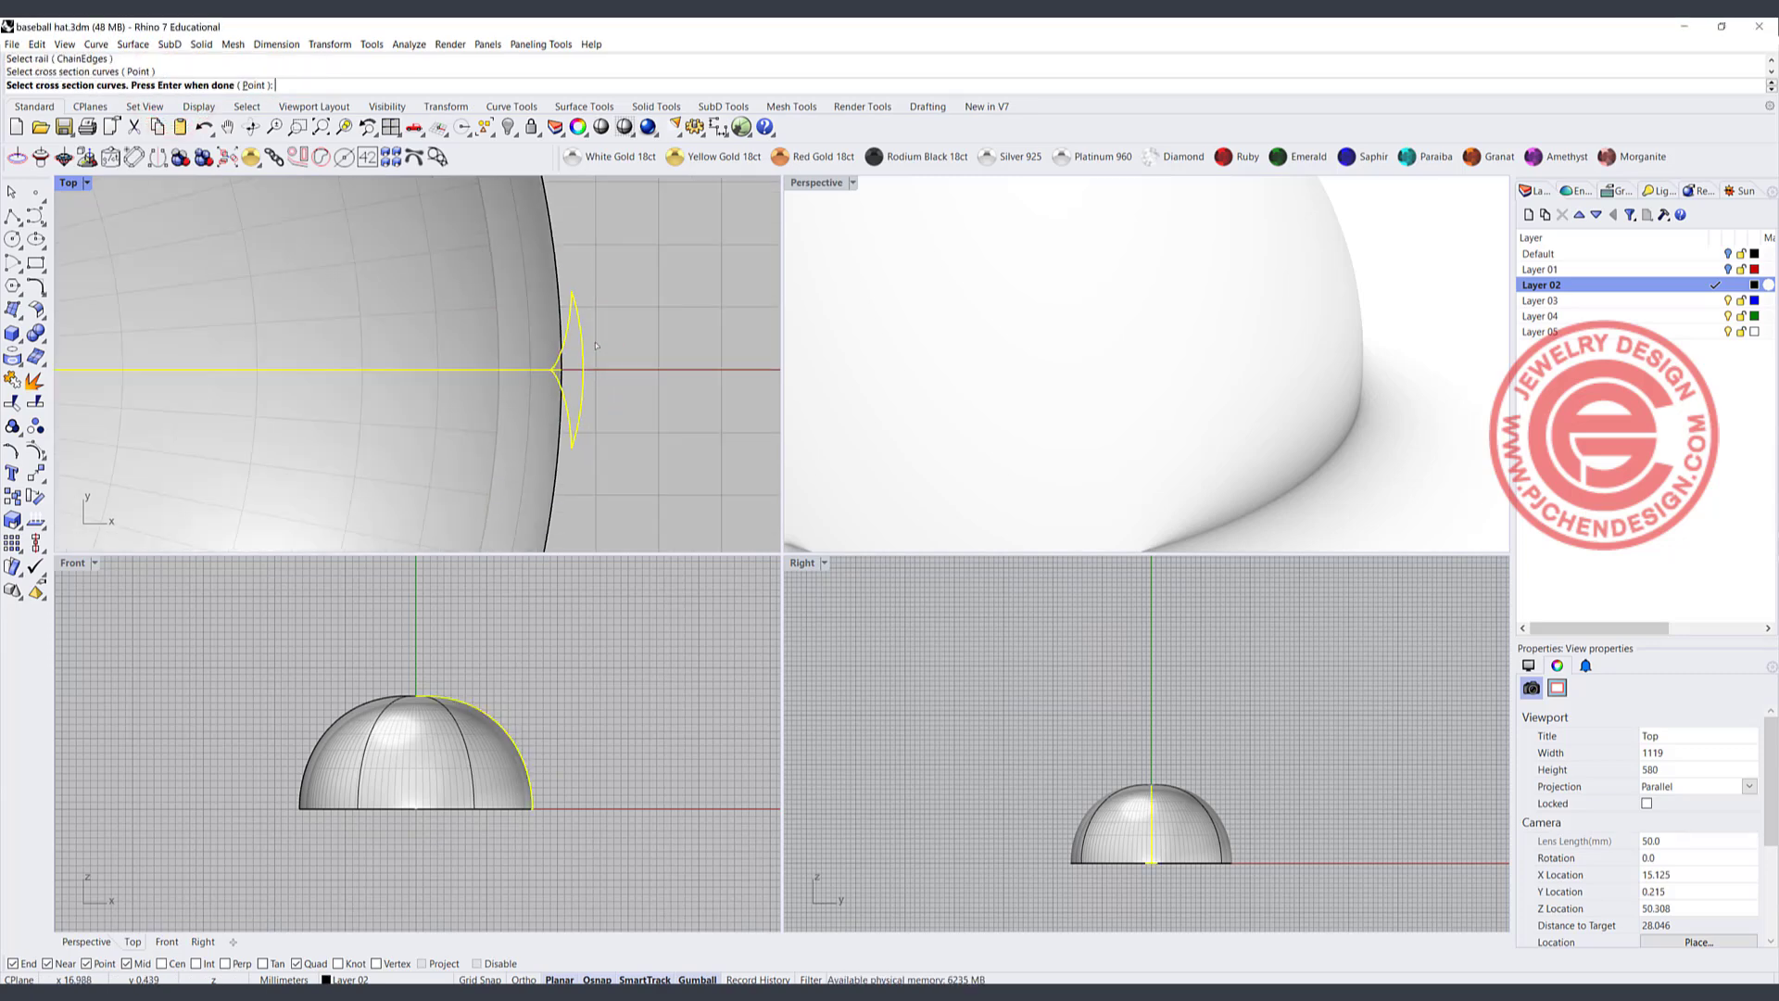
key(Return)
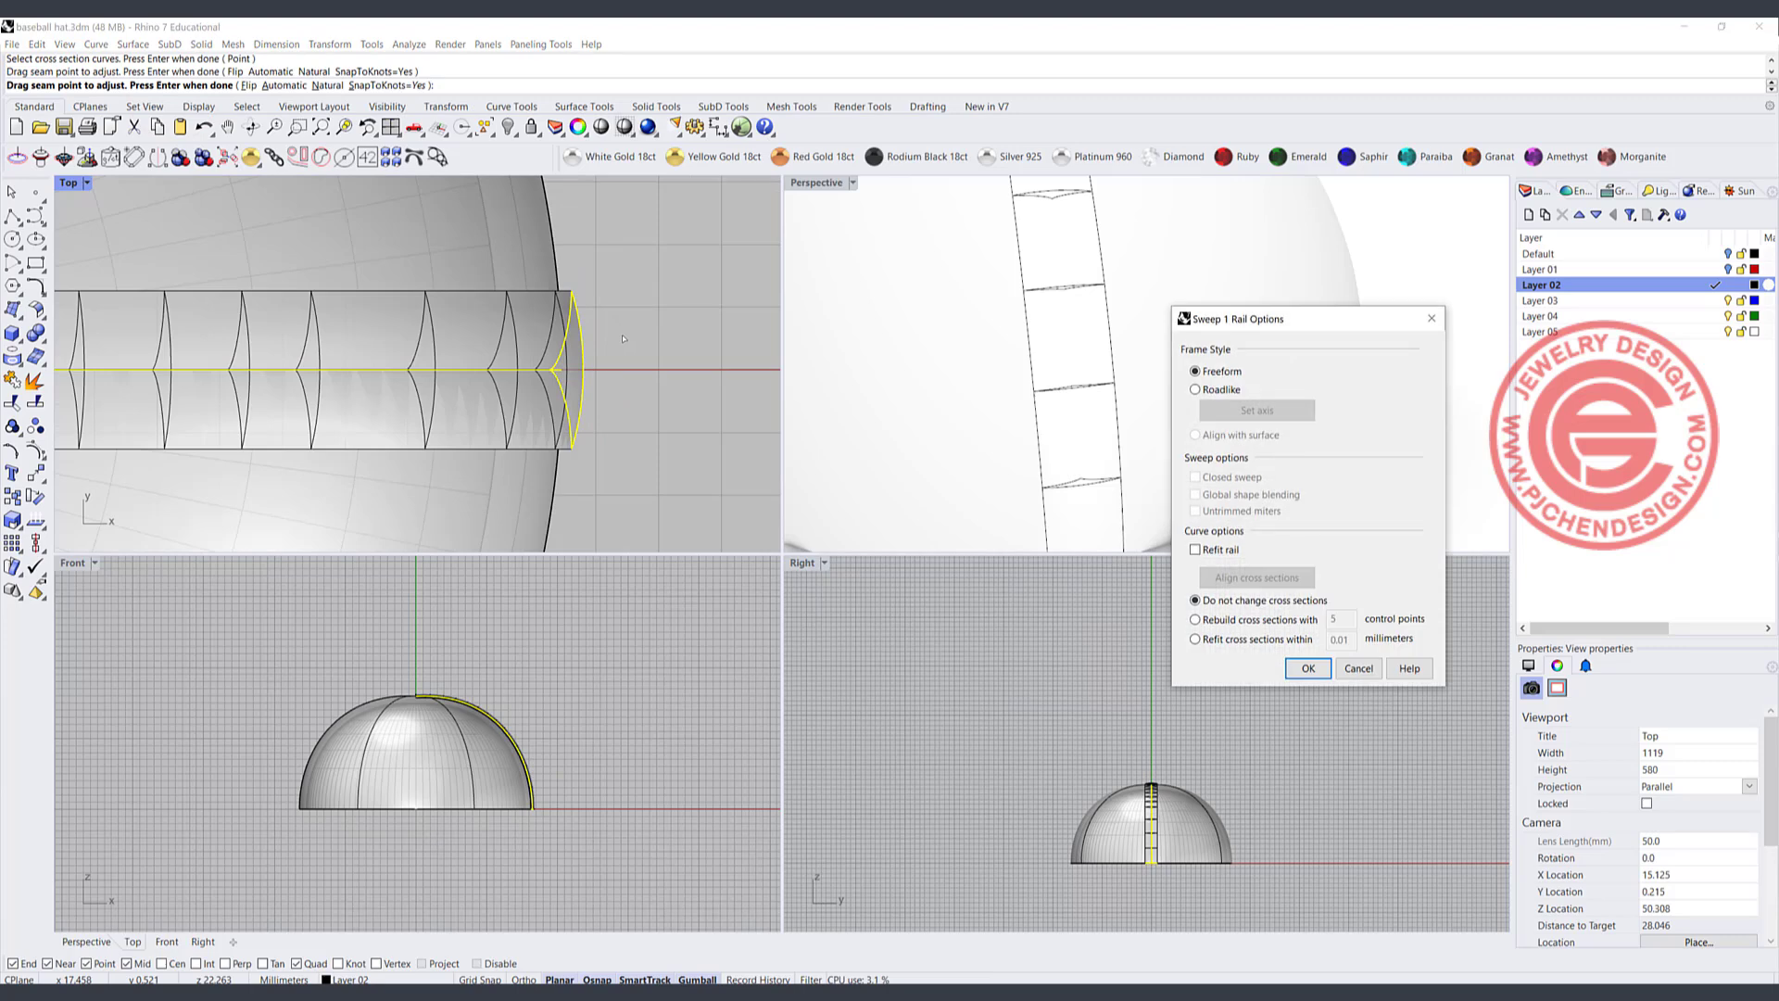
key(Return)
- Cap both open ends of the wide, thin swept strip and deselect it
click(577, 323)
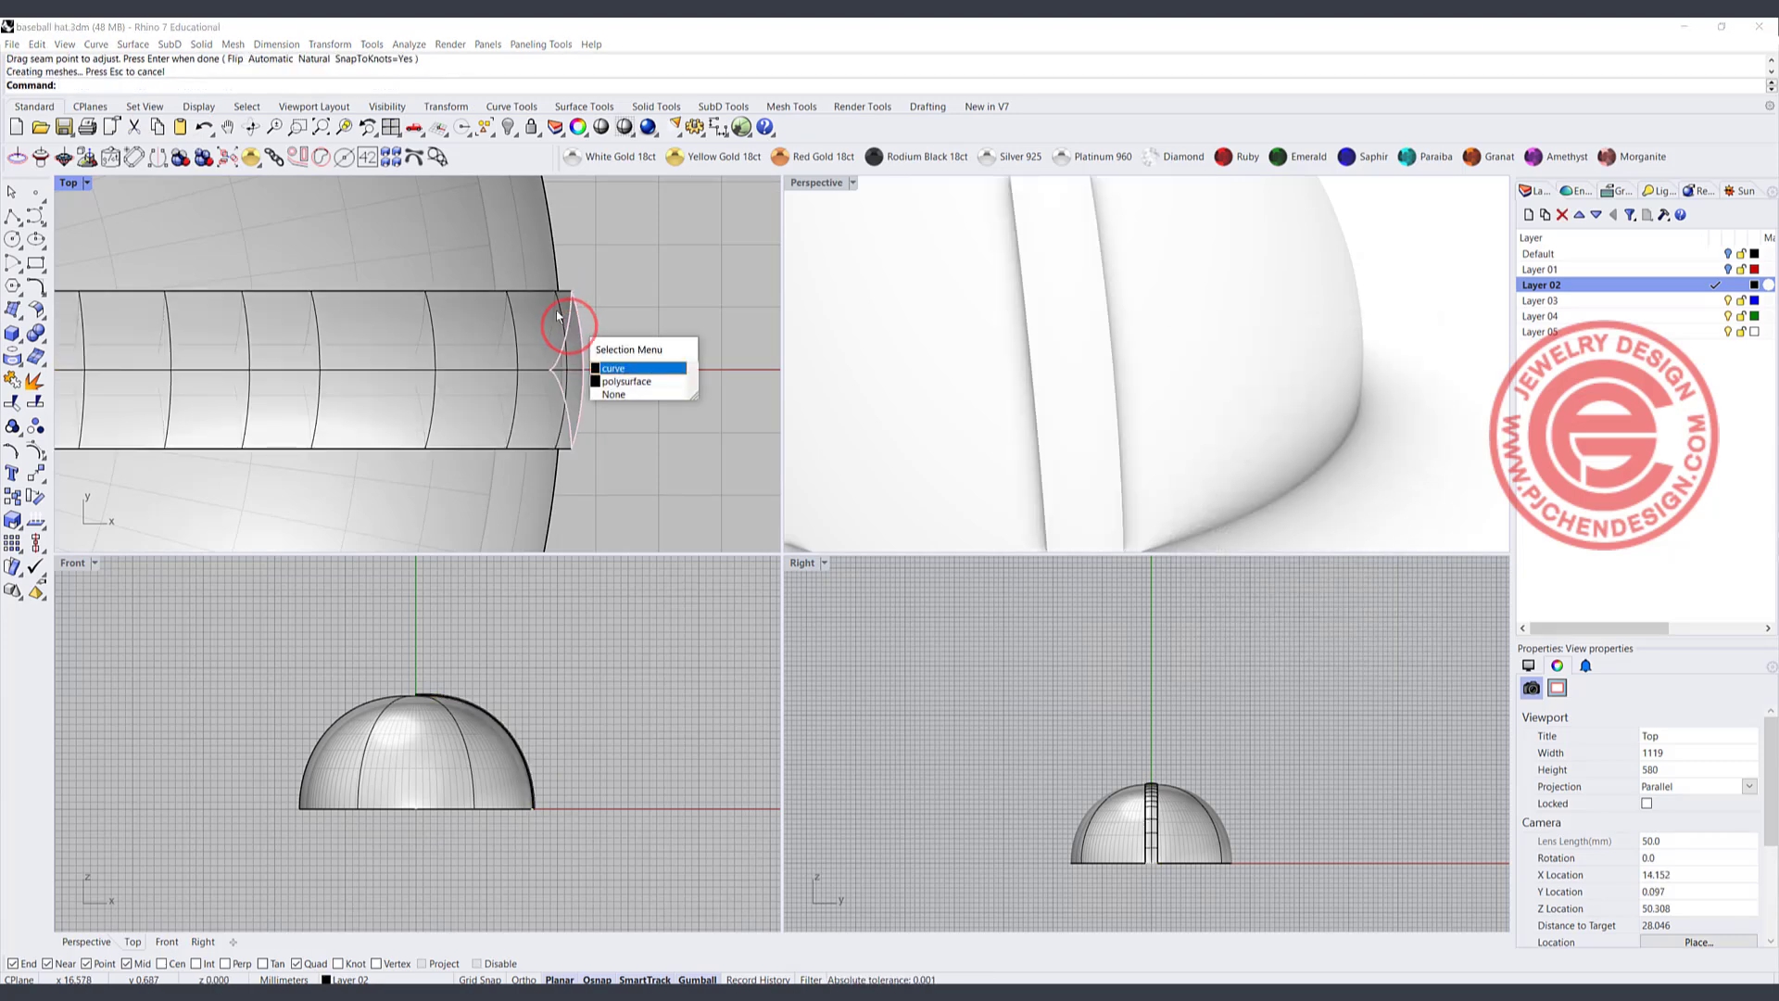
click(553, 309)
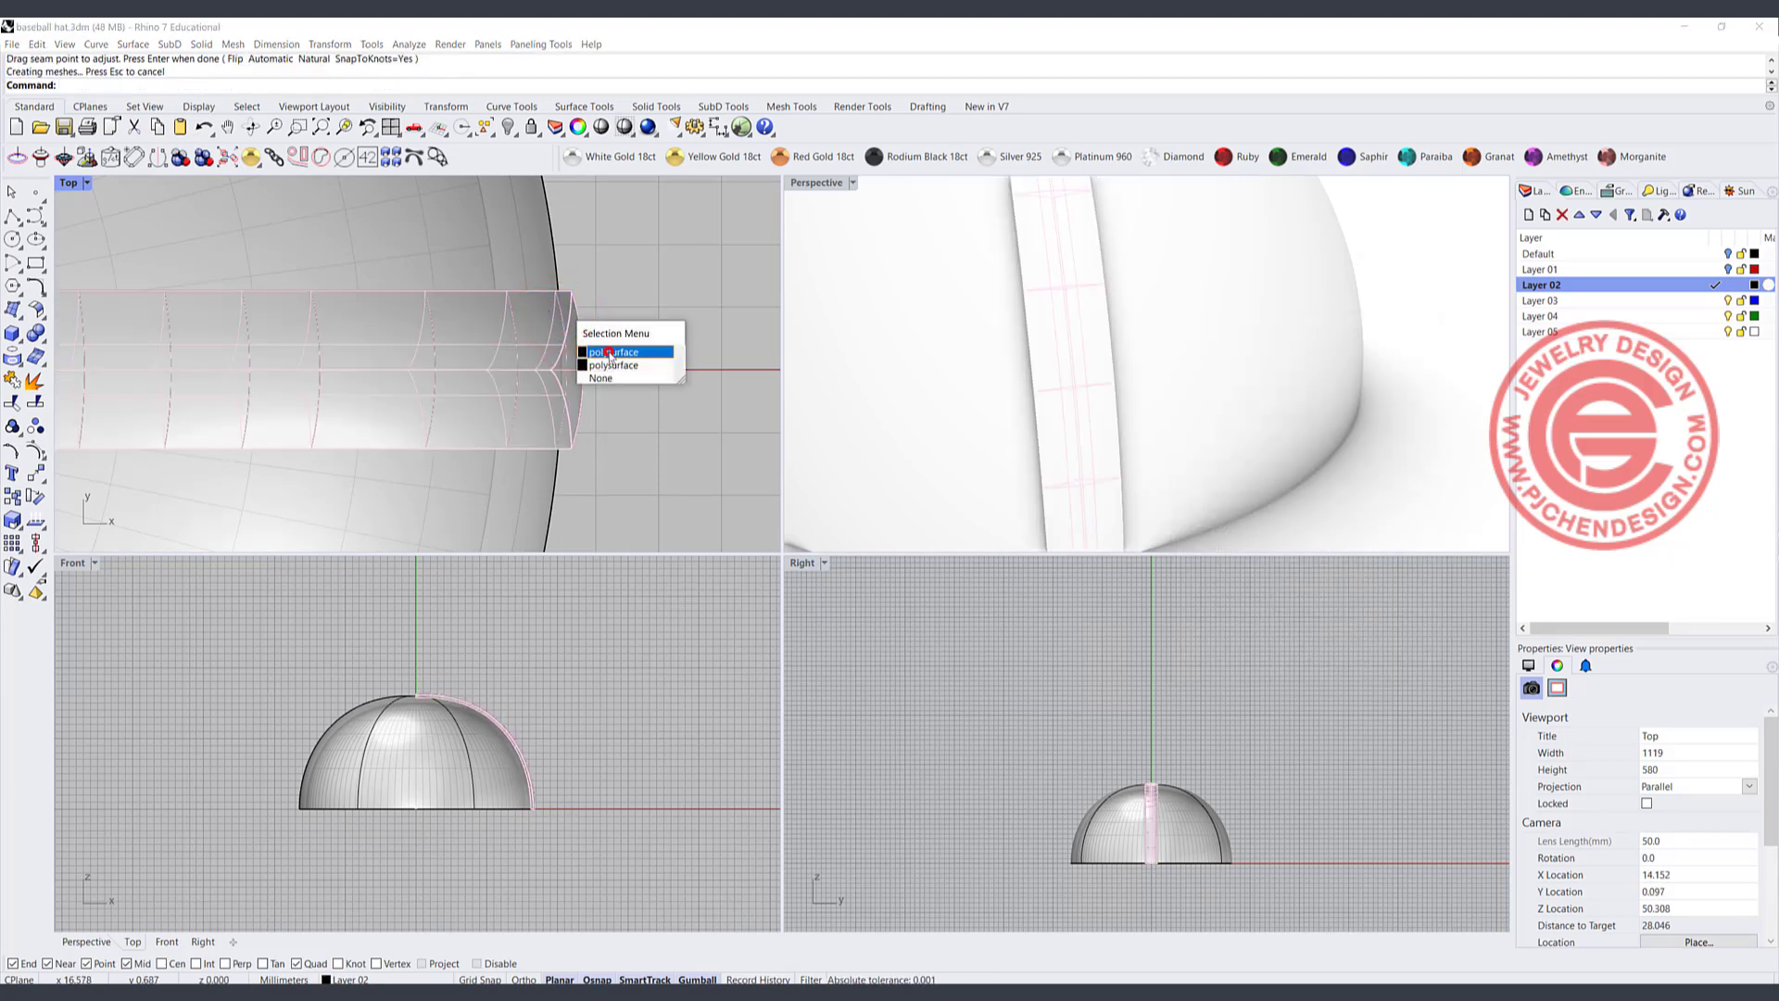
click(611, 353)
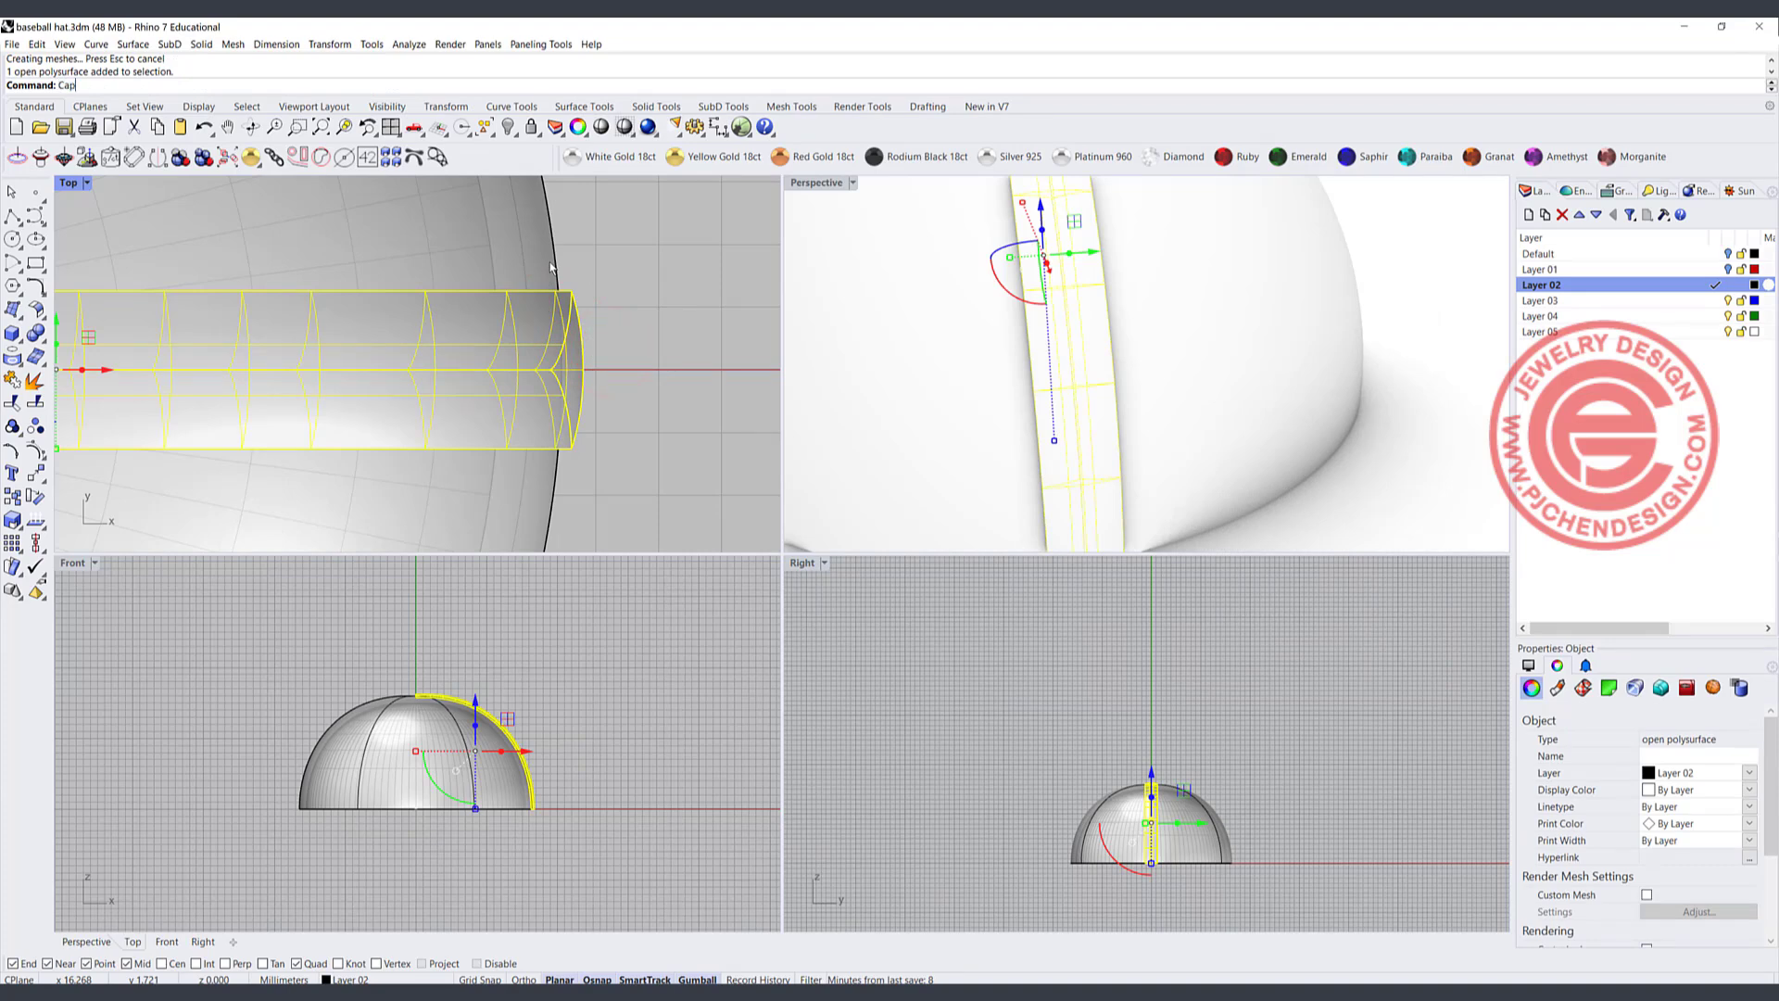
key(Return)
click(602, 266)
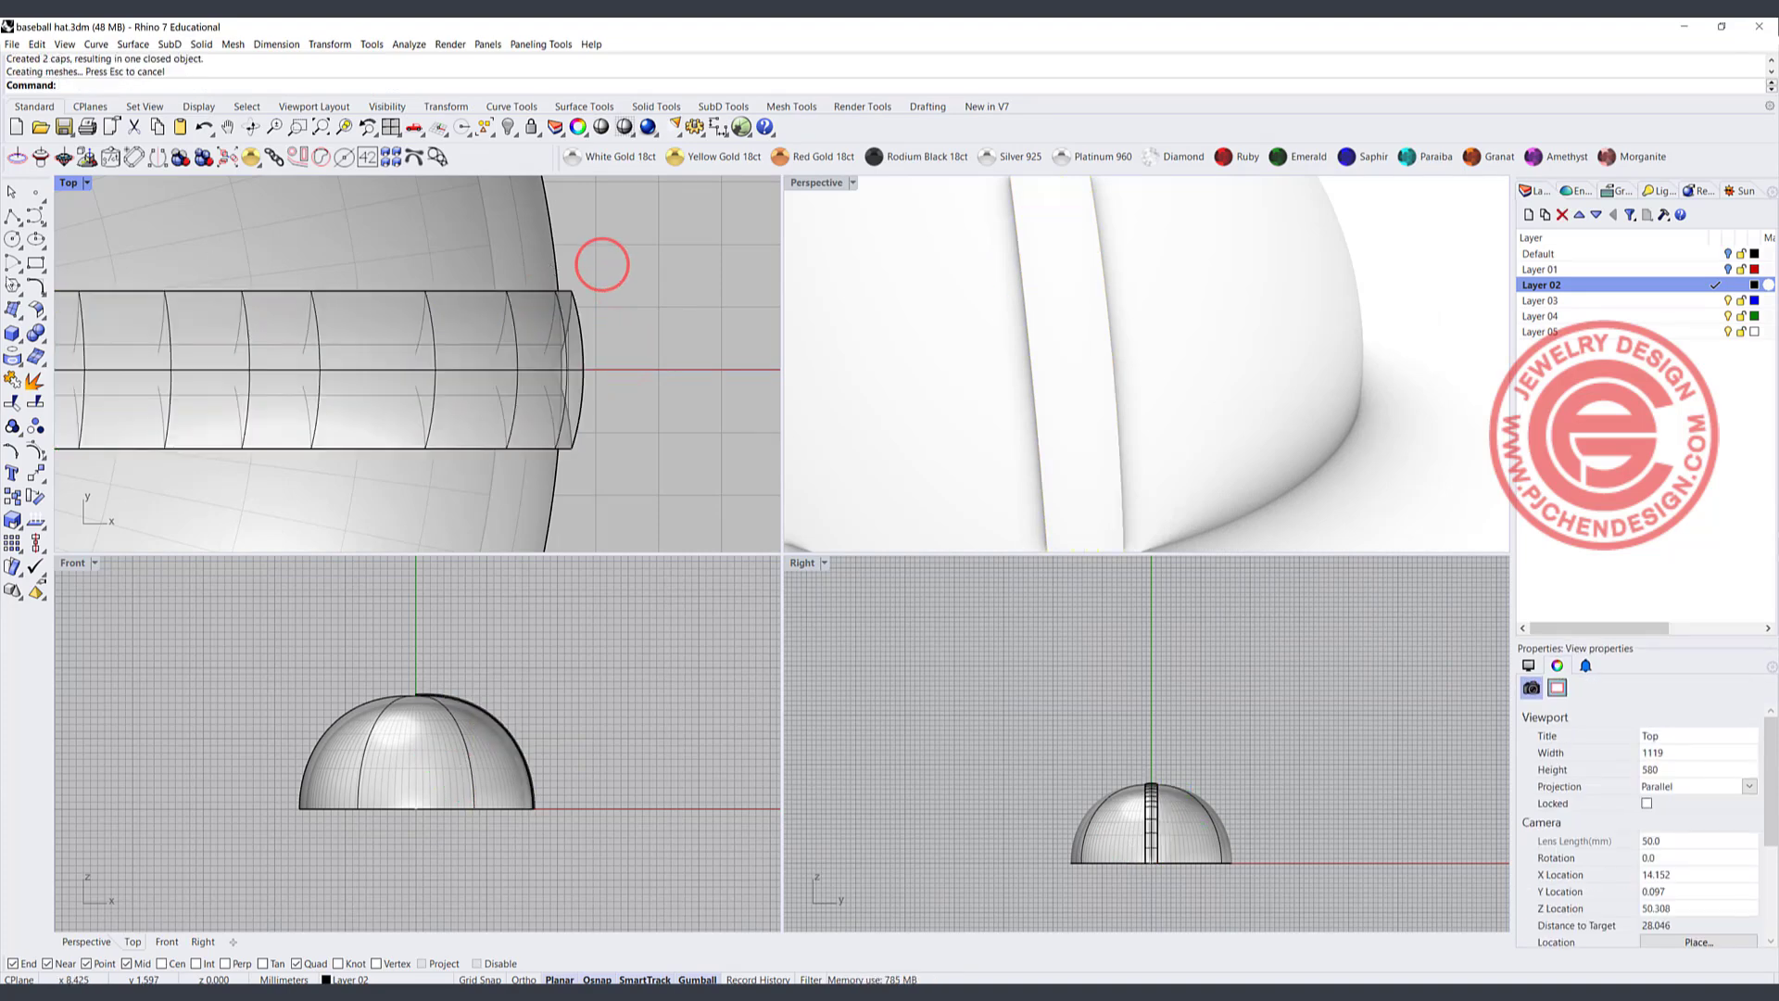
- Subtract the thin capped strip from the dome with Boolean Difference to cut a shallow seam groove, and inspect it in the rendered view
click(48, 339)
click(81, 332)
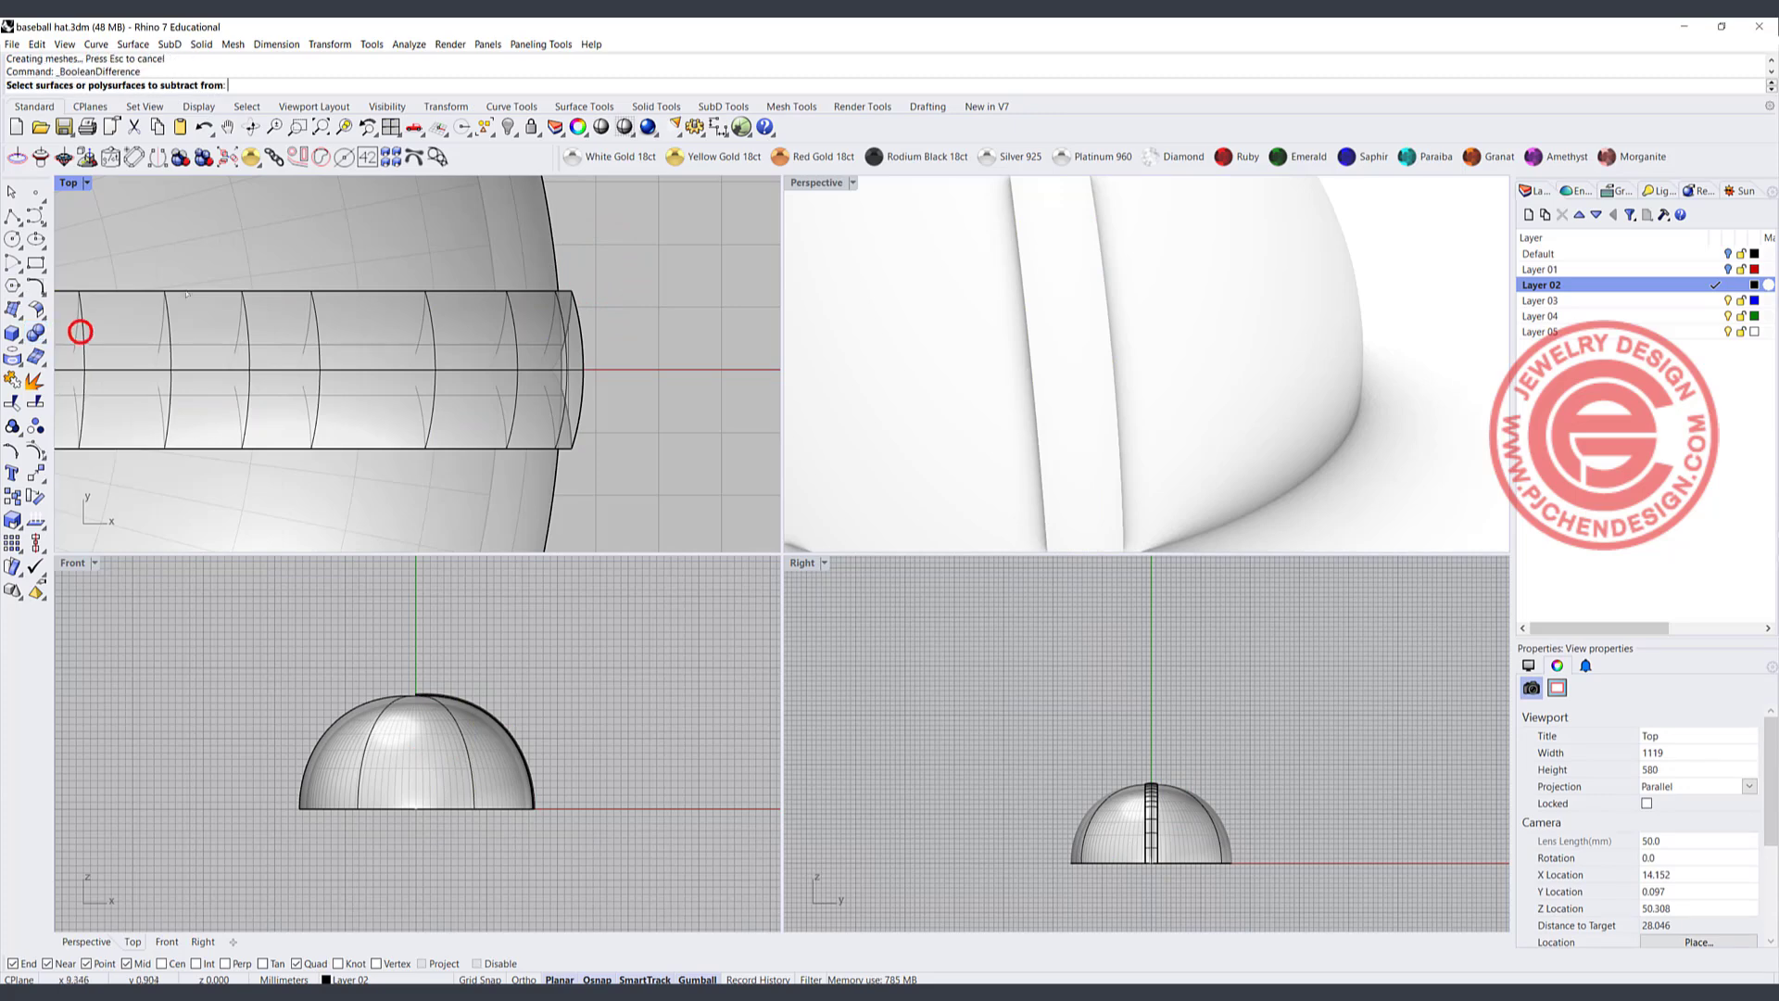
click(409, 246)
key(Return)
click(582, 305)
key(Return)
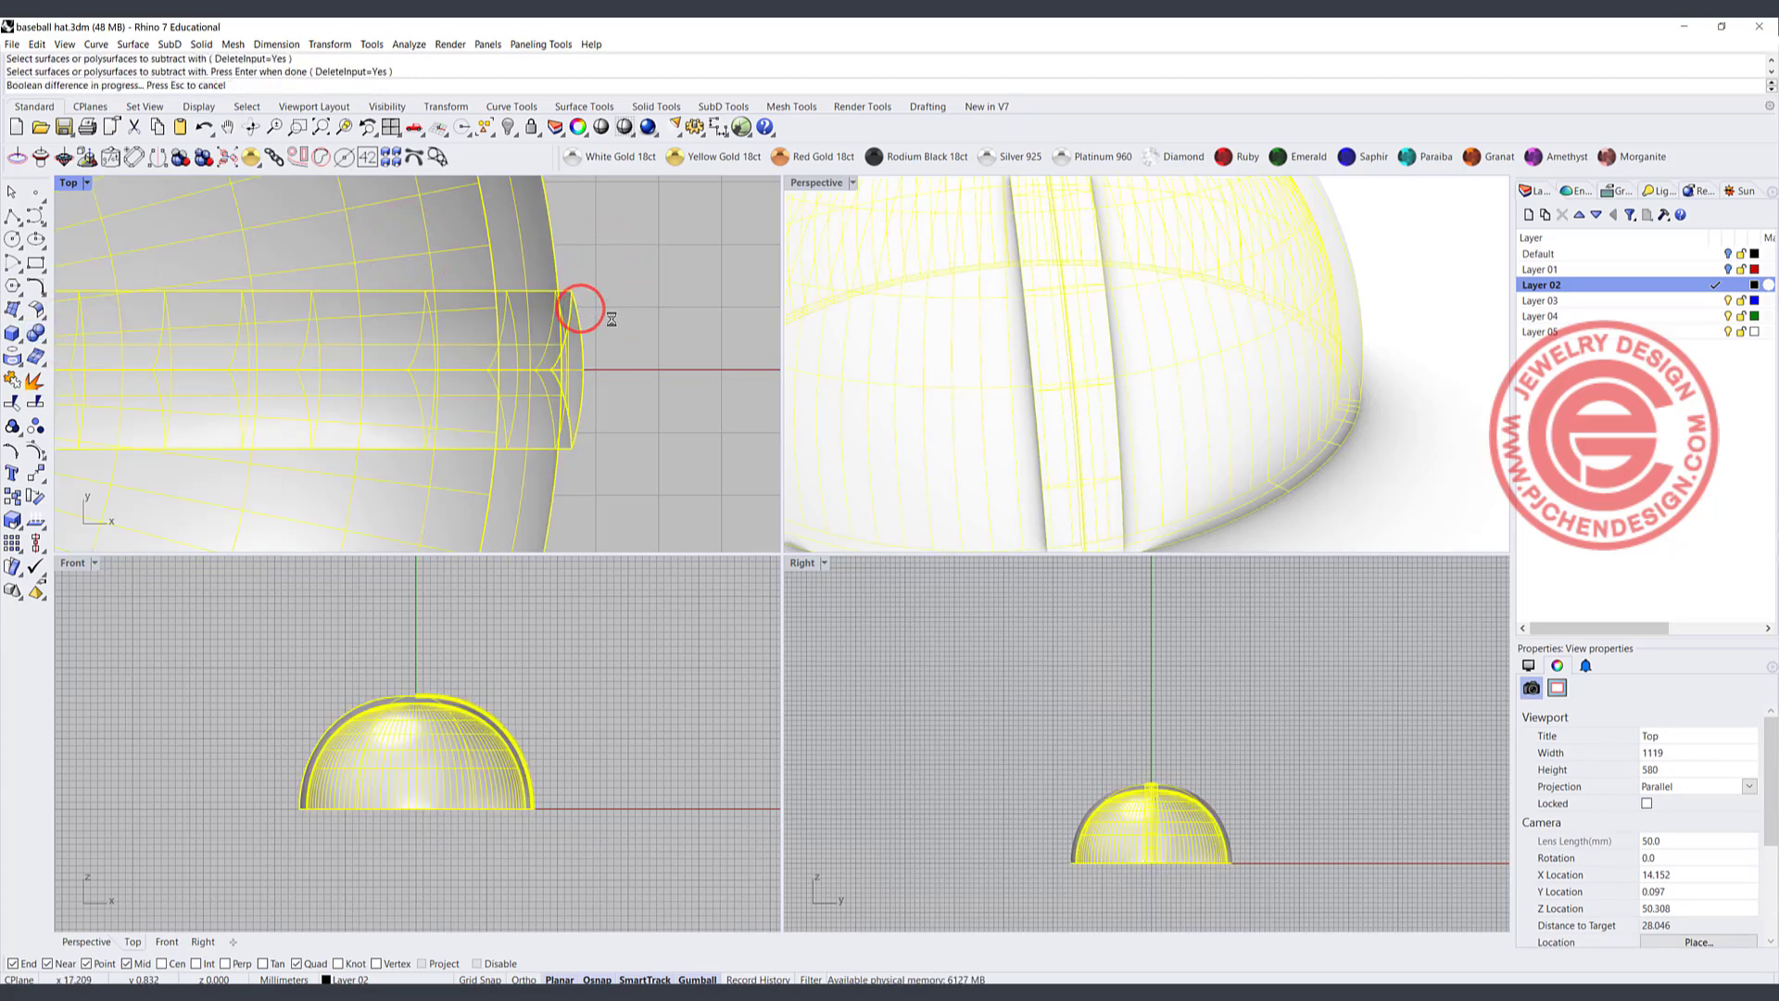
mouse_move(1109, 398)
right_down()
mouse_move(1173, 448)
mouse_move(1127, 461)
mouse_move(1078, 445)
mouse_move(1186, 449)
mouse_move(1171, 373)
mouse_move(1101, 381)
right_up()
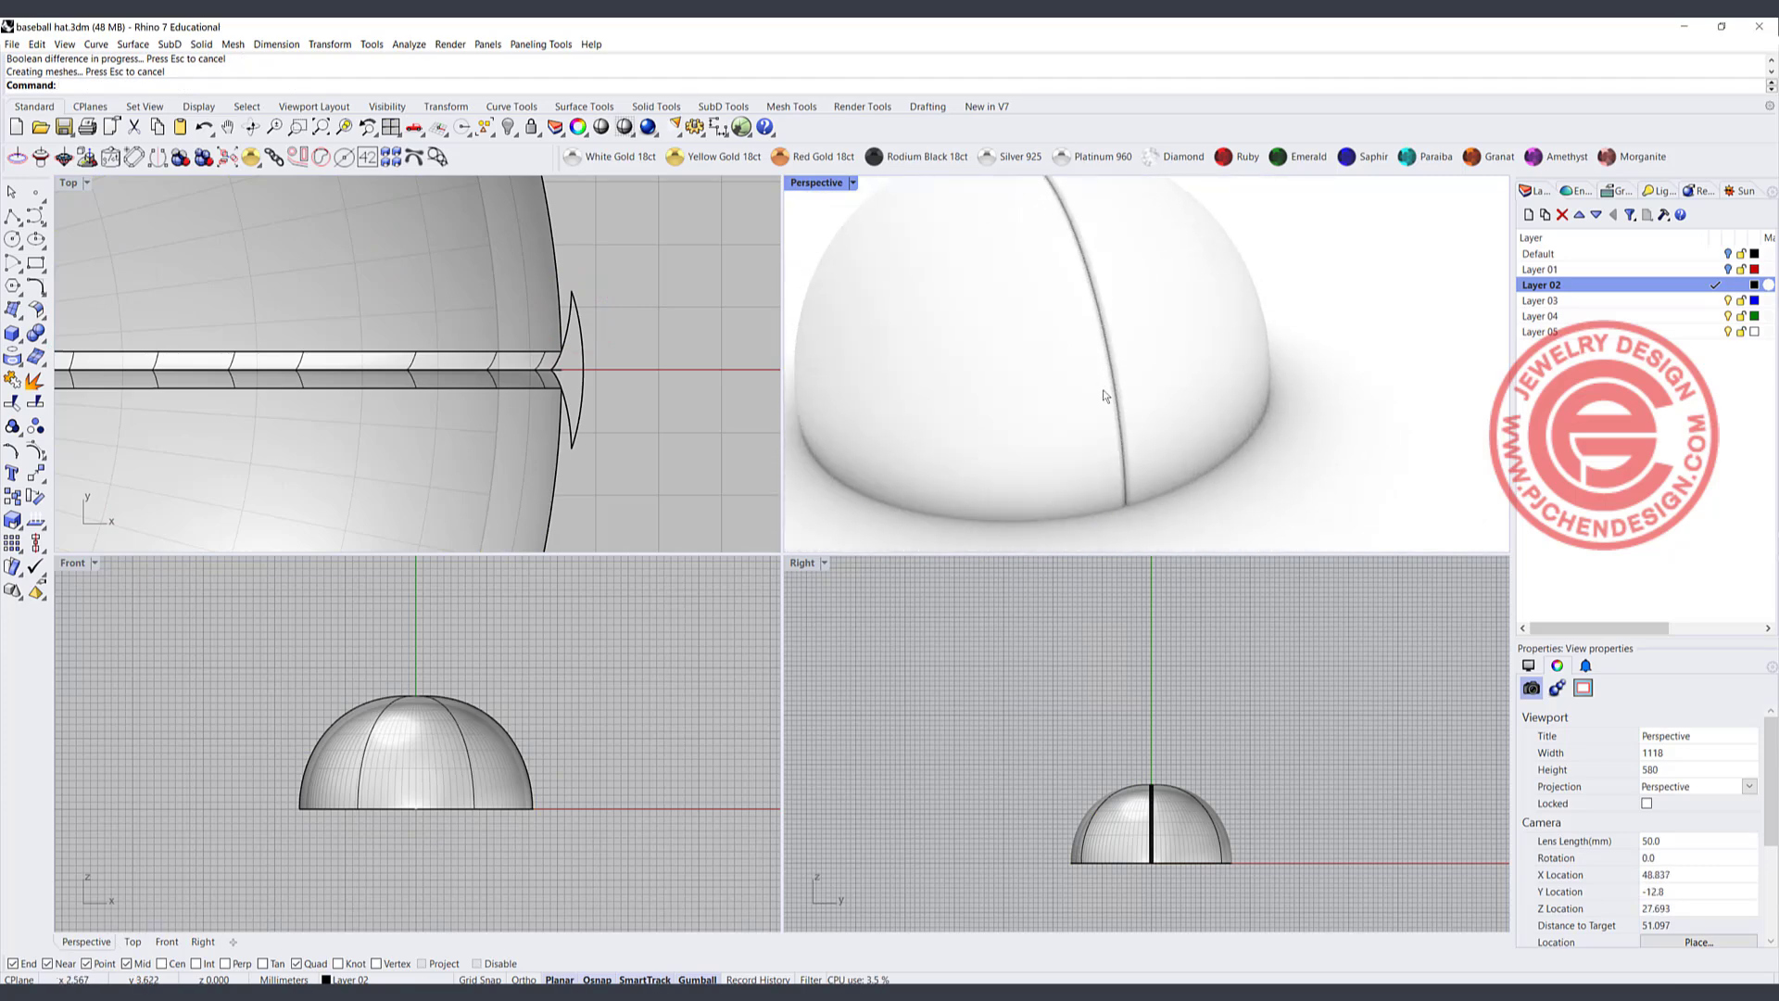
- Undo the Boolean Difference that cut the single seam groove, and clear the accidental selection of the dome
scroll(1100, 381, up, 2)
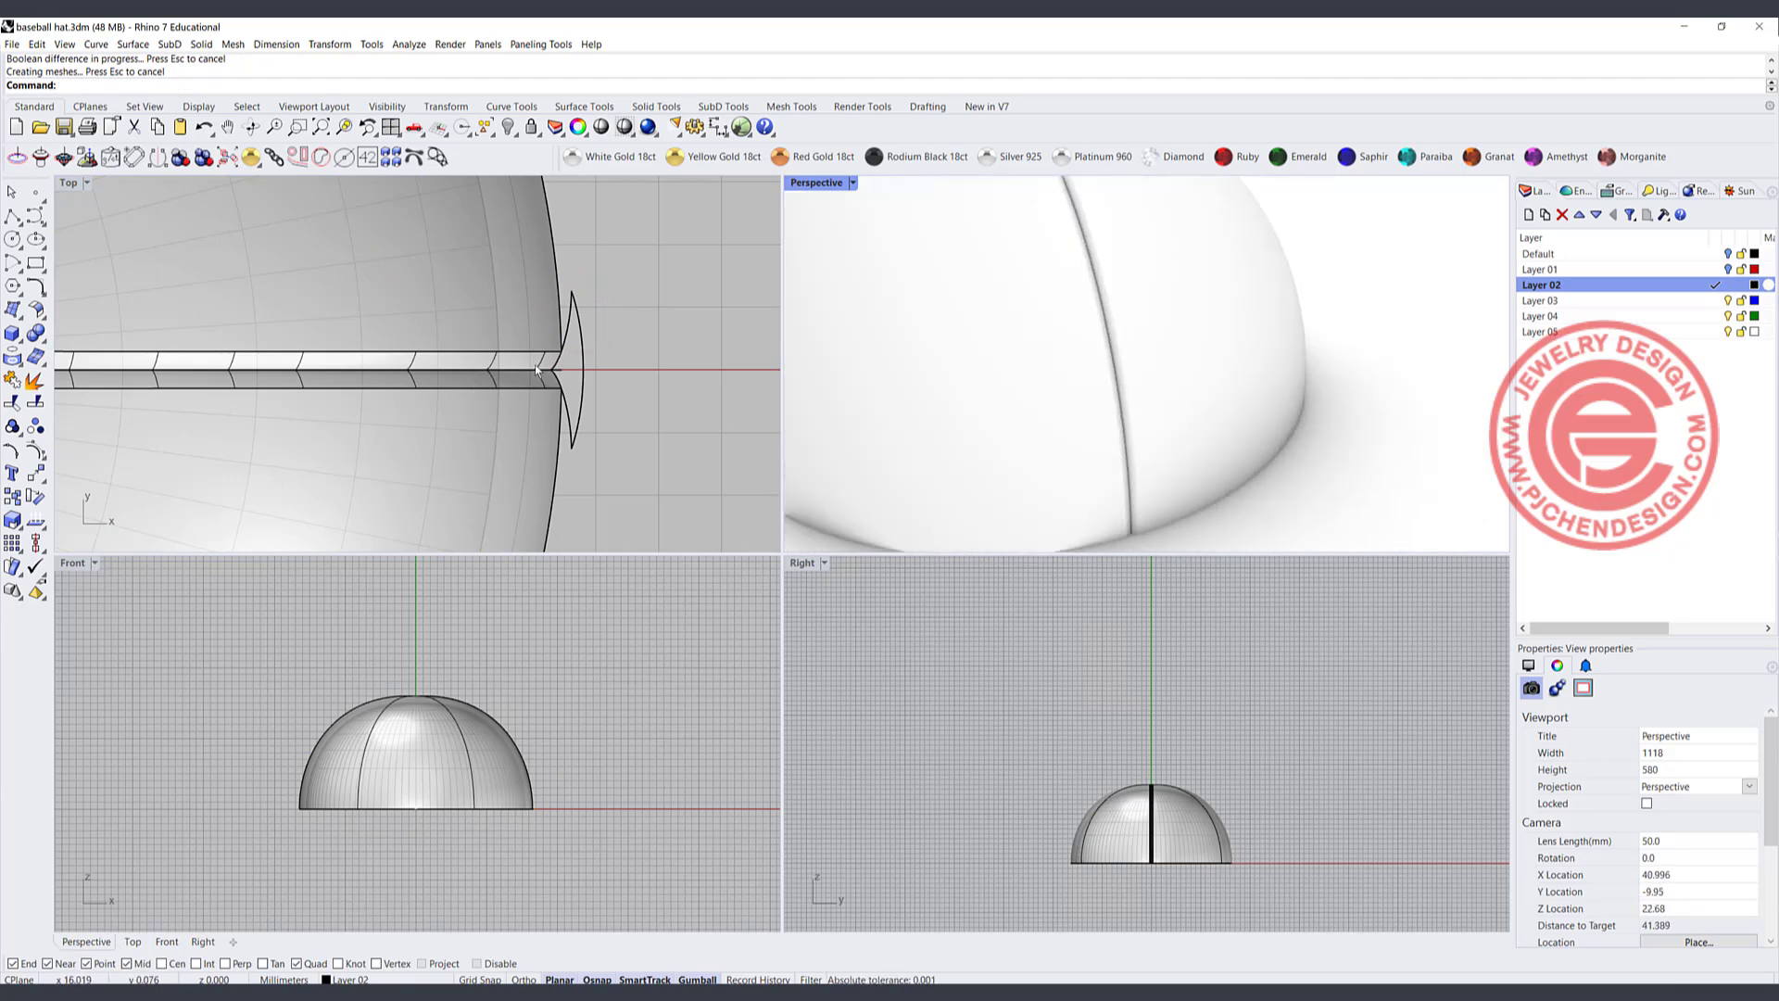
key(ctrl+z)
click(723, 379)
click(574, 323)
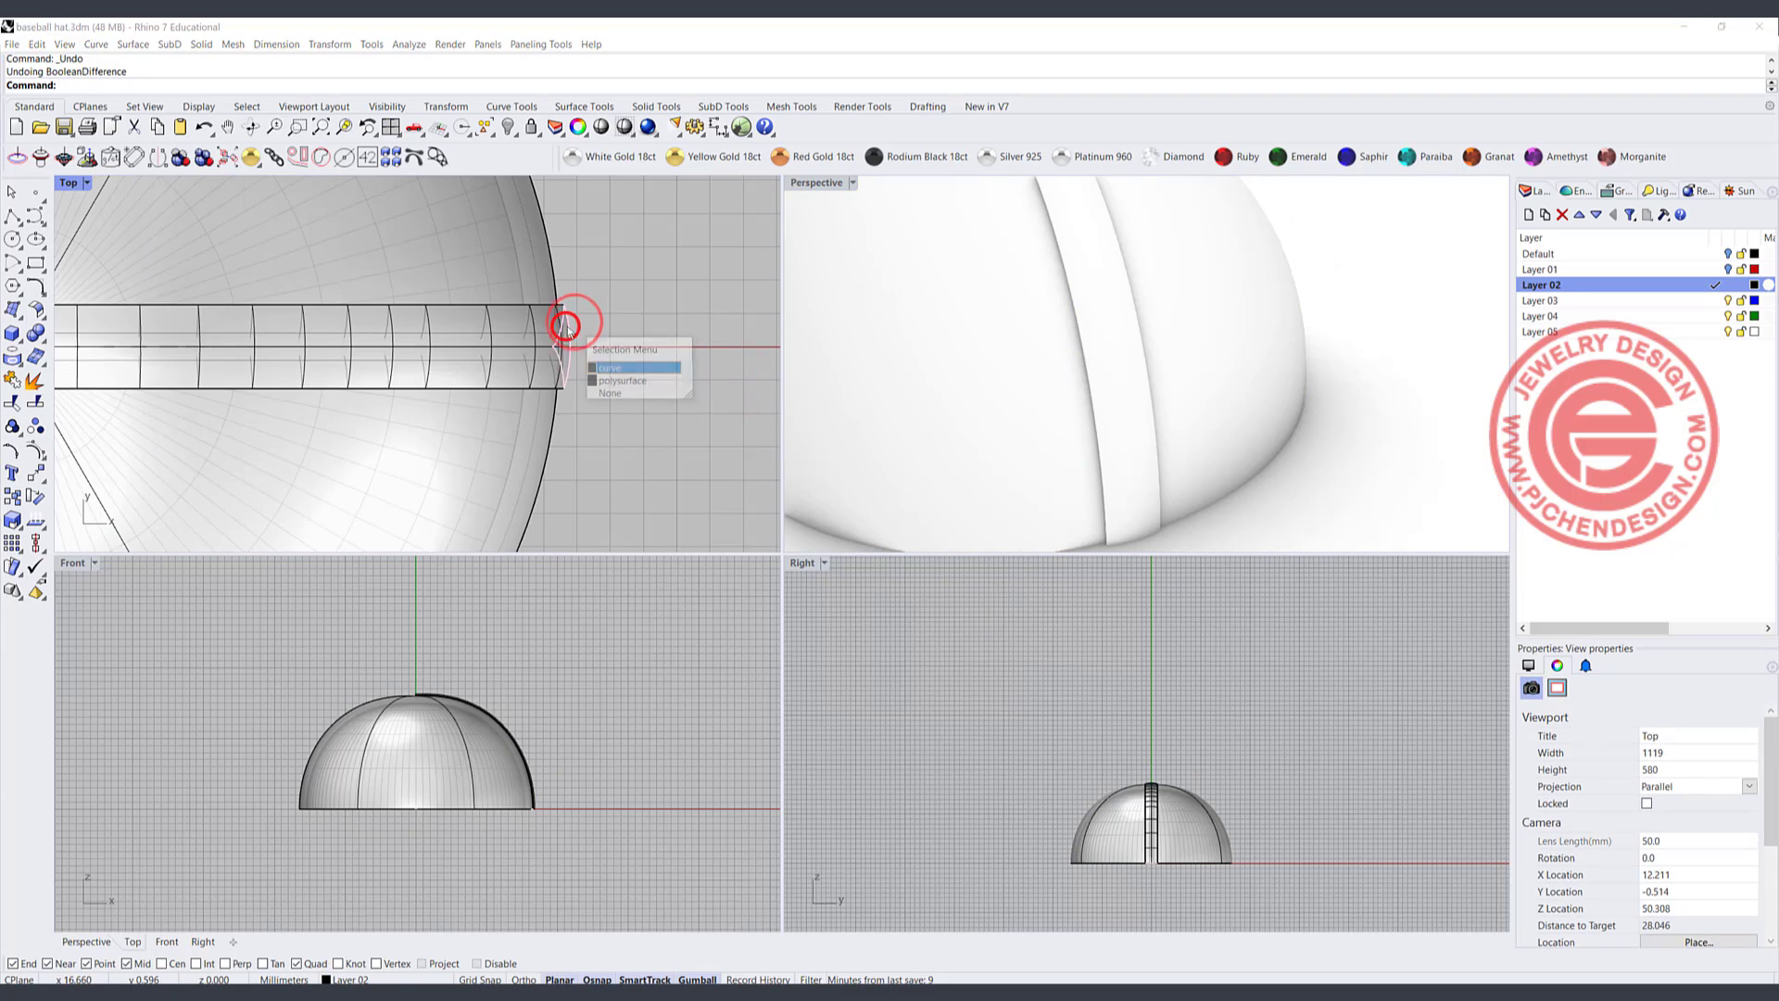
click(560, 301)
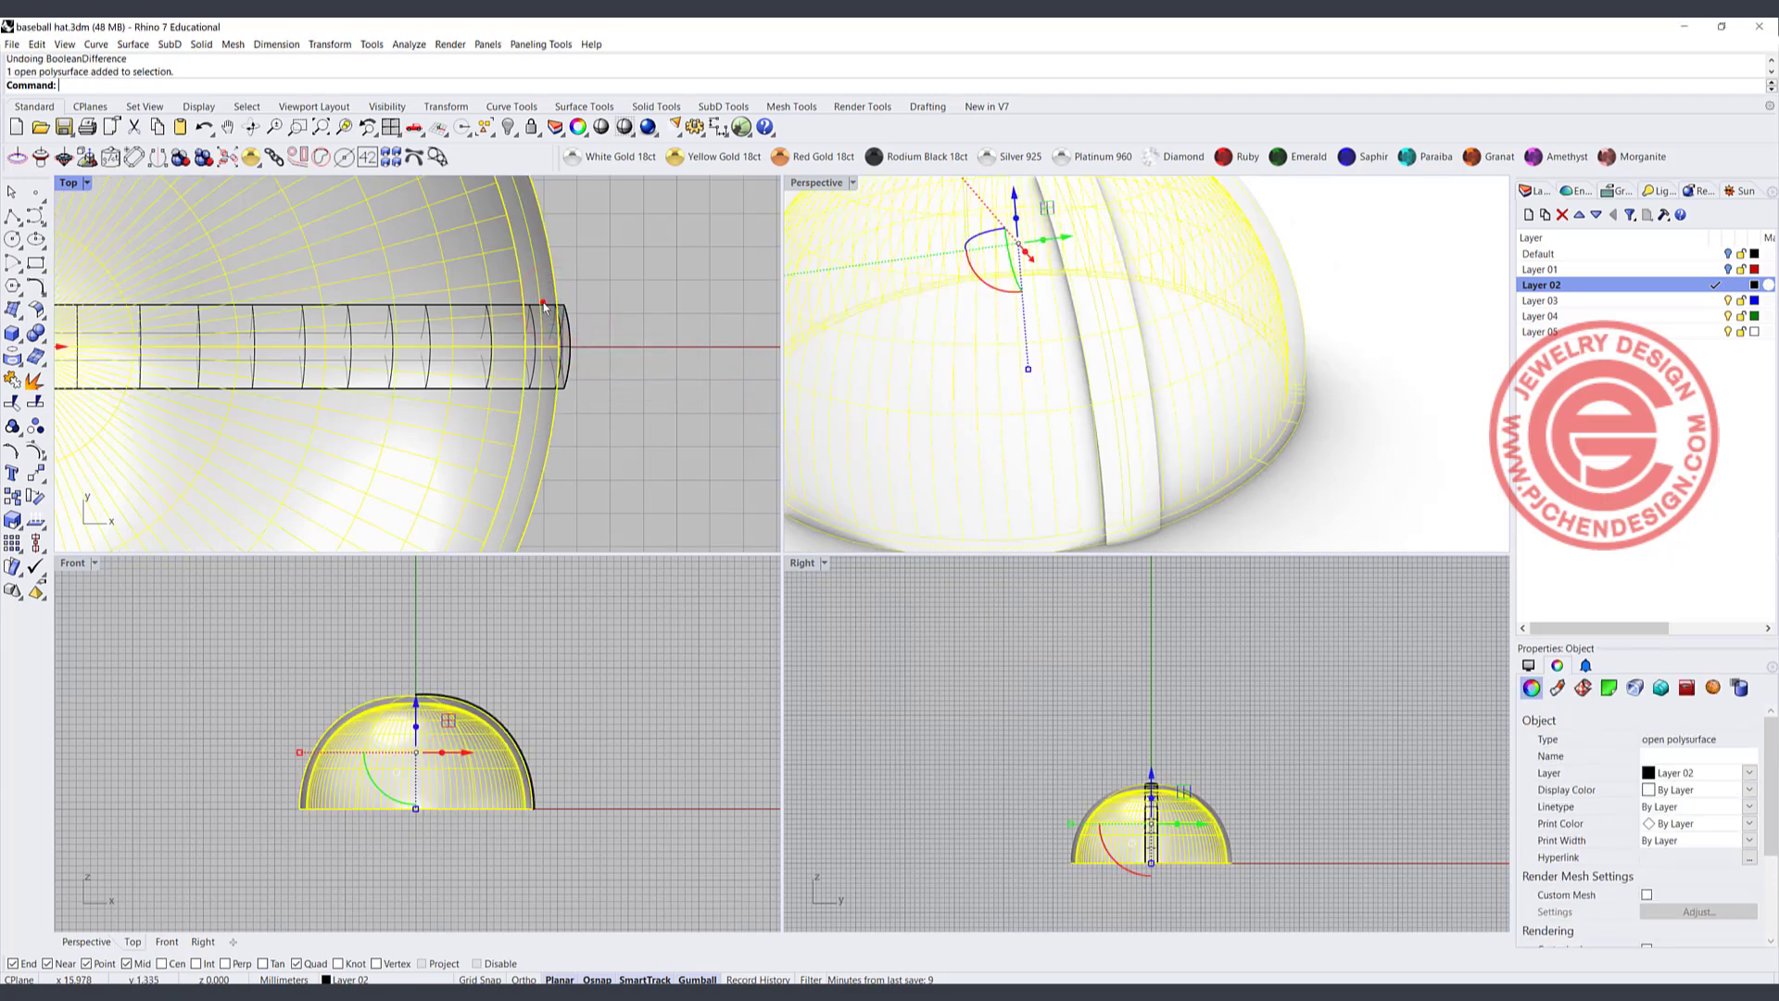
click(545, 307)
click(311, 435)
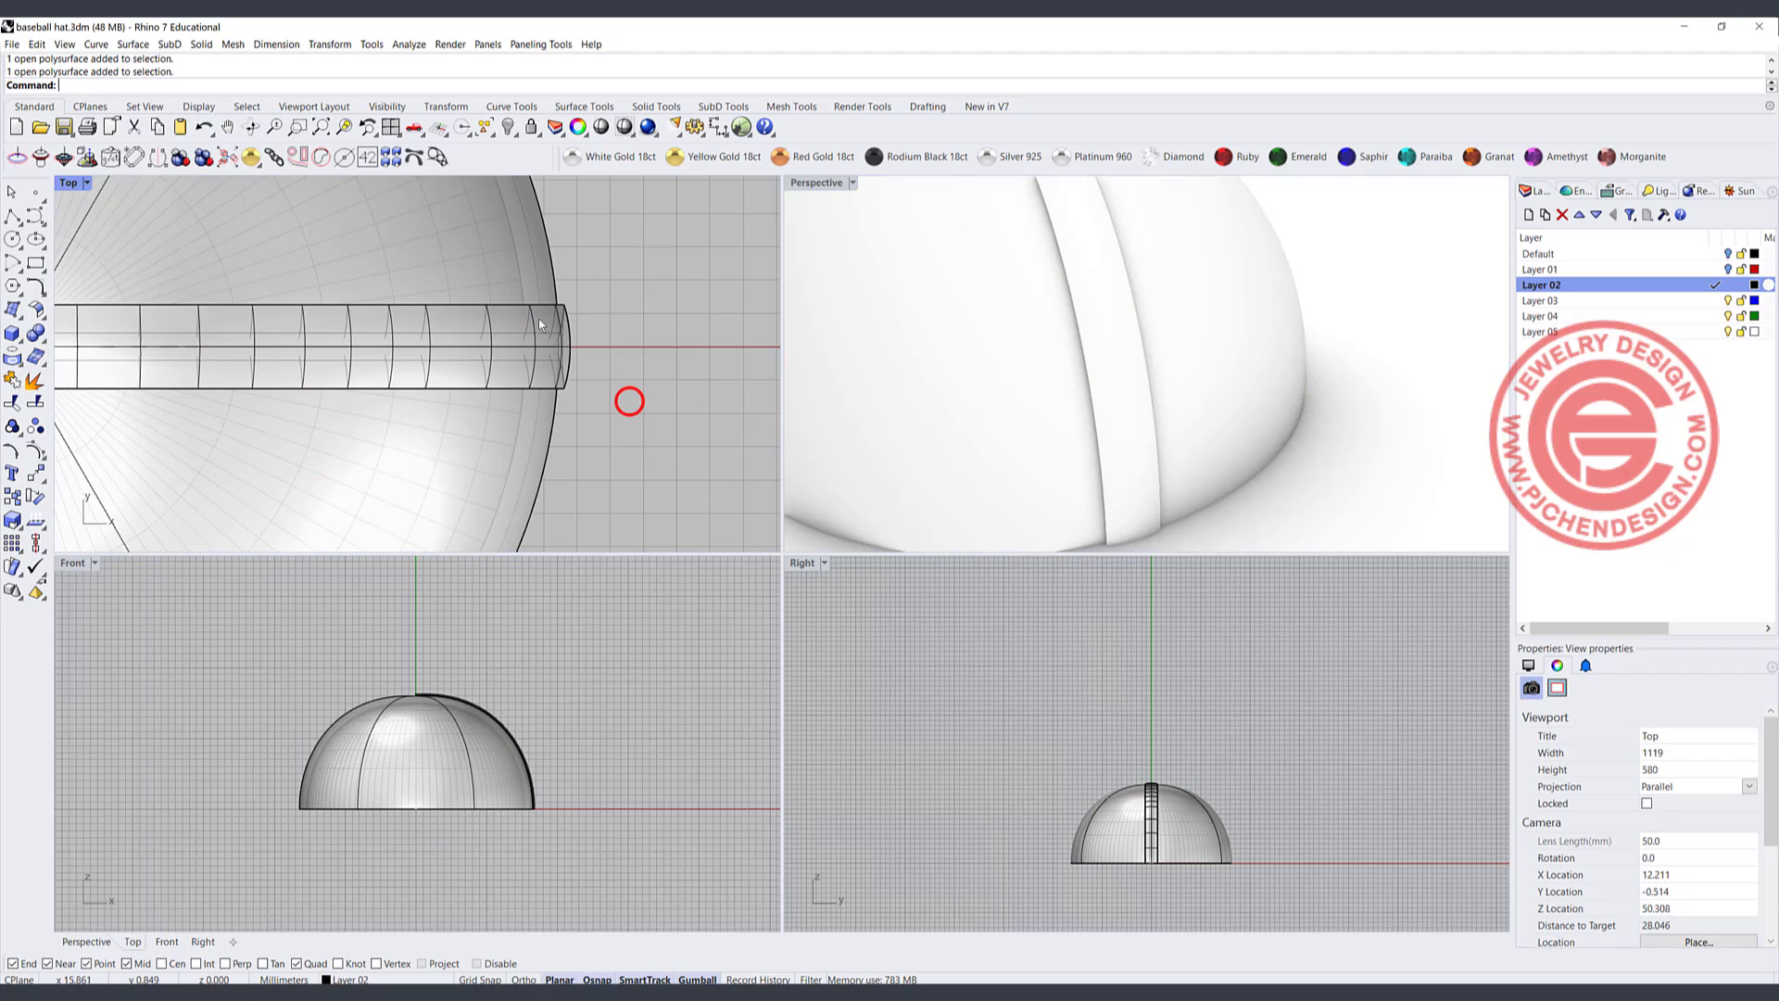
scroll(537, 319, down, 2)
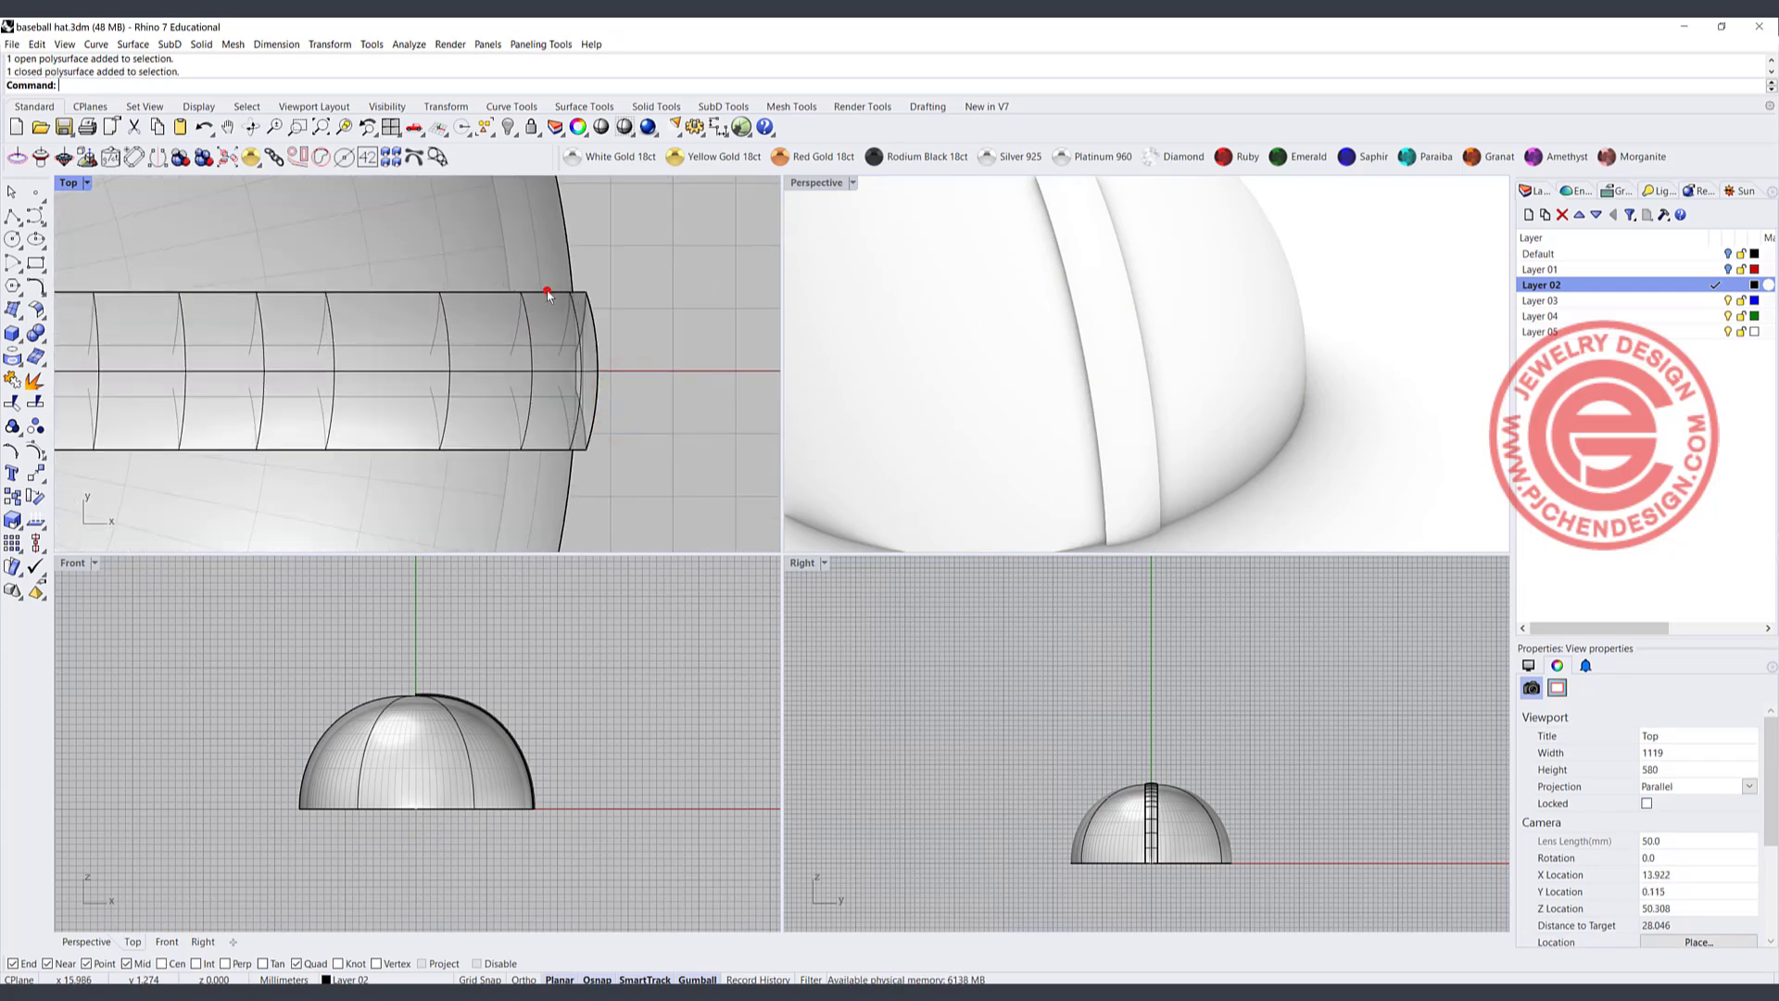
- Polar-array the closed seam strip around the origin with 6 items over a full 360-degree fill angle
click(547, 291)
scroll(477, 325, down, 5)
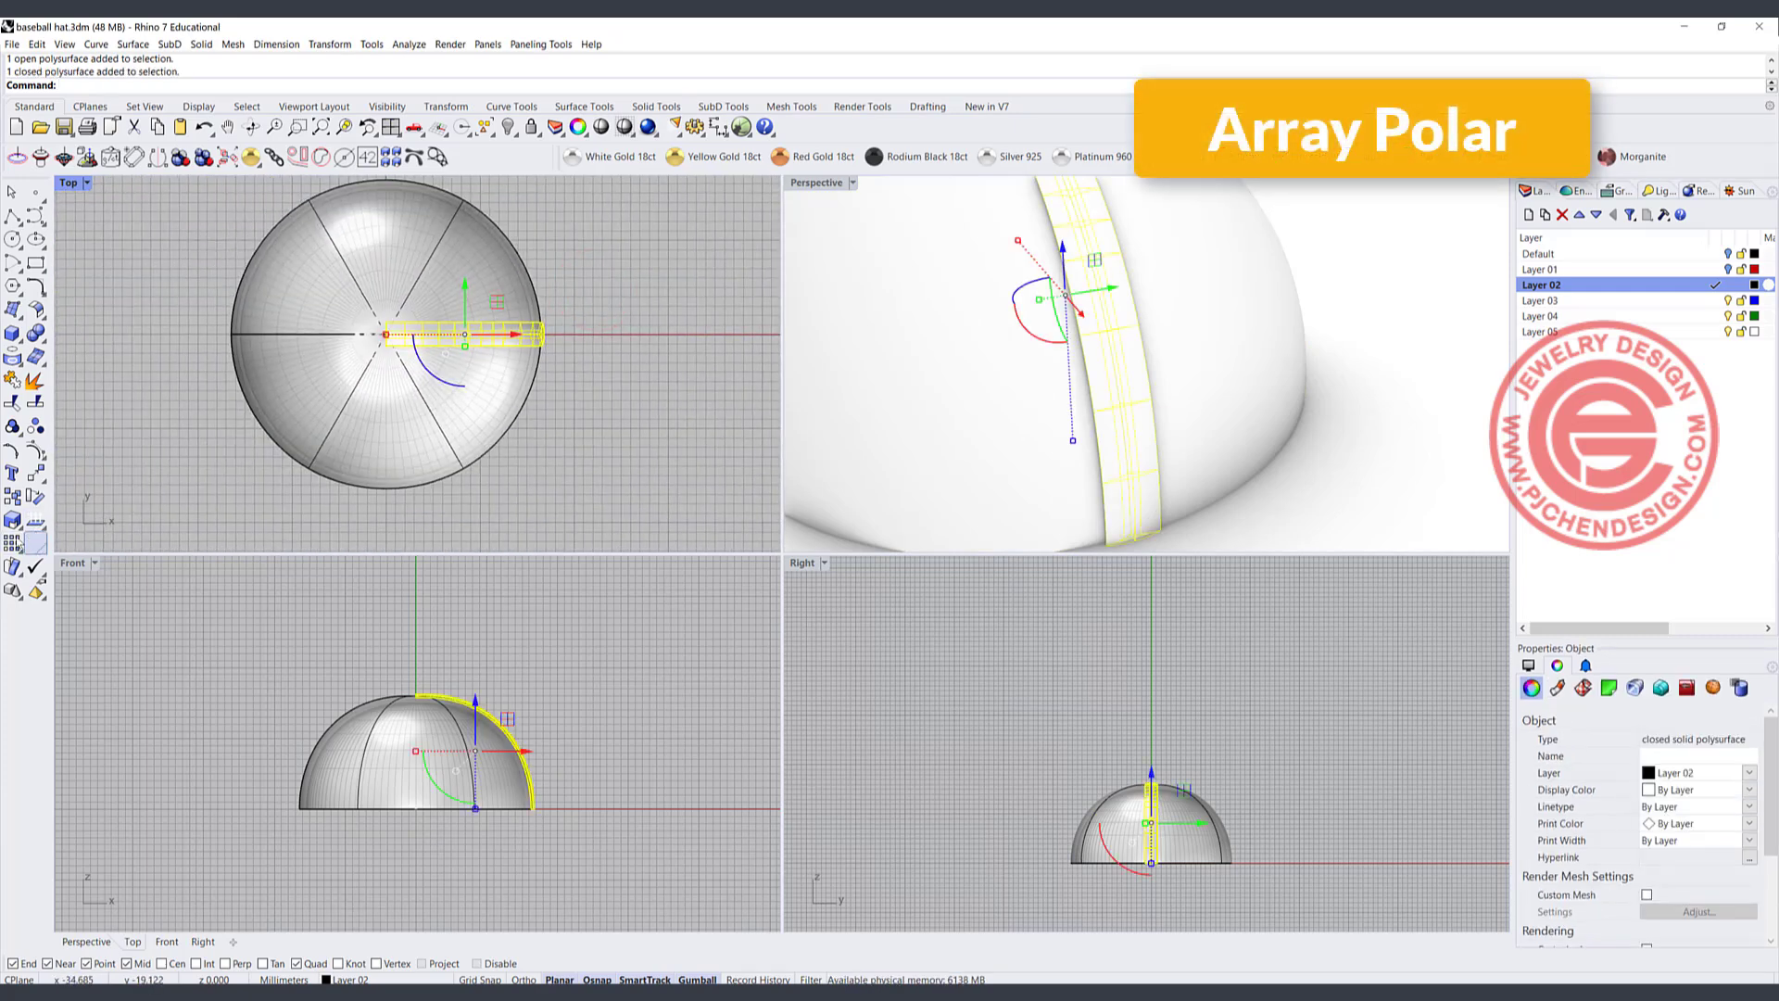
click(37, 543)
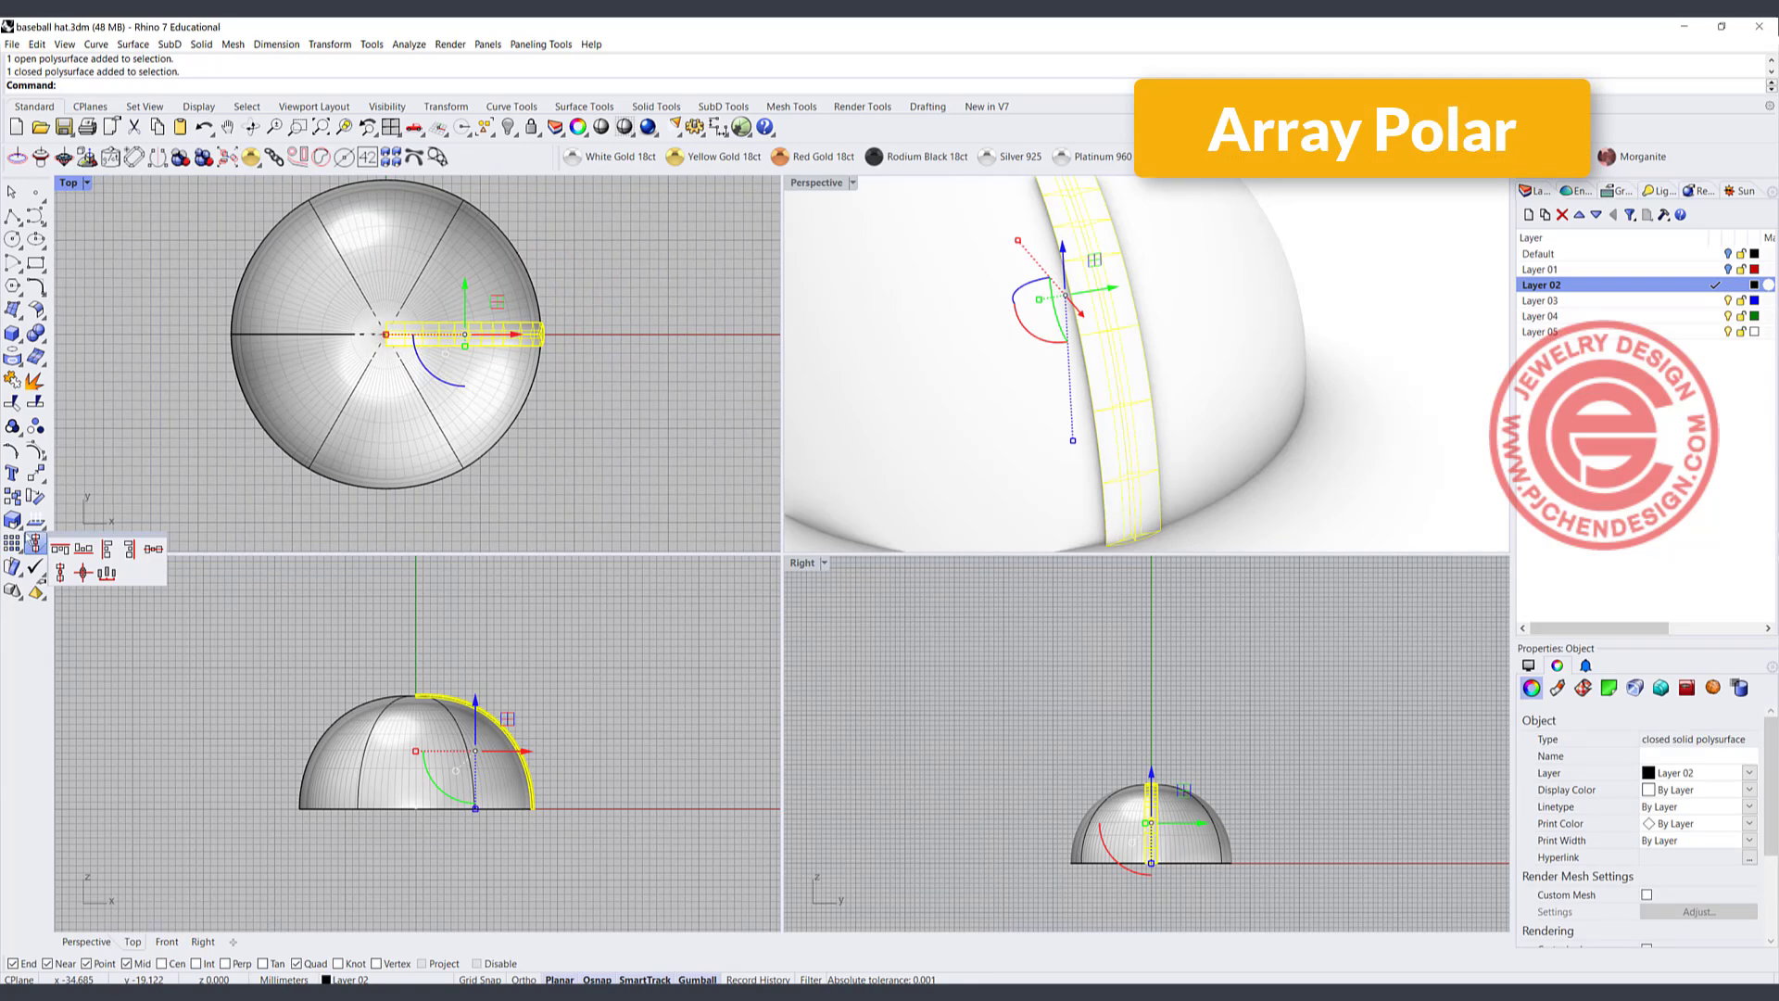
click(16, 547)
click(56, 545)
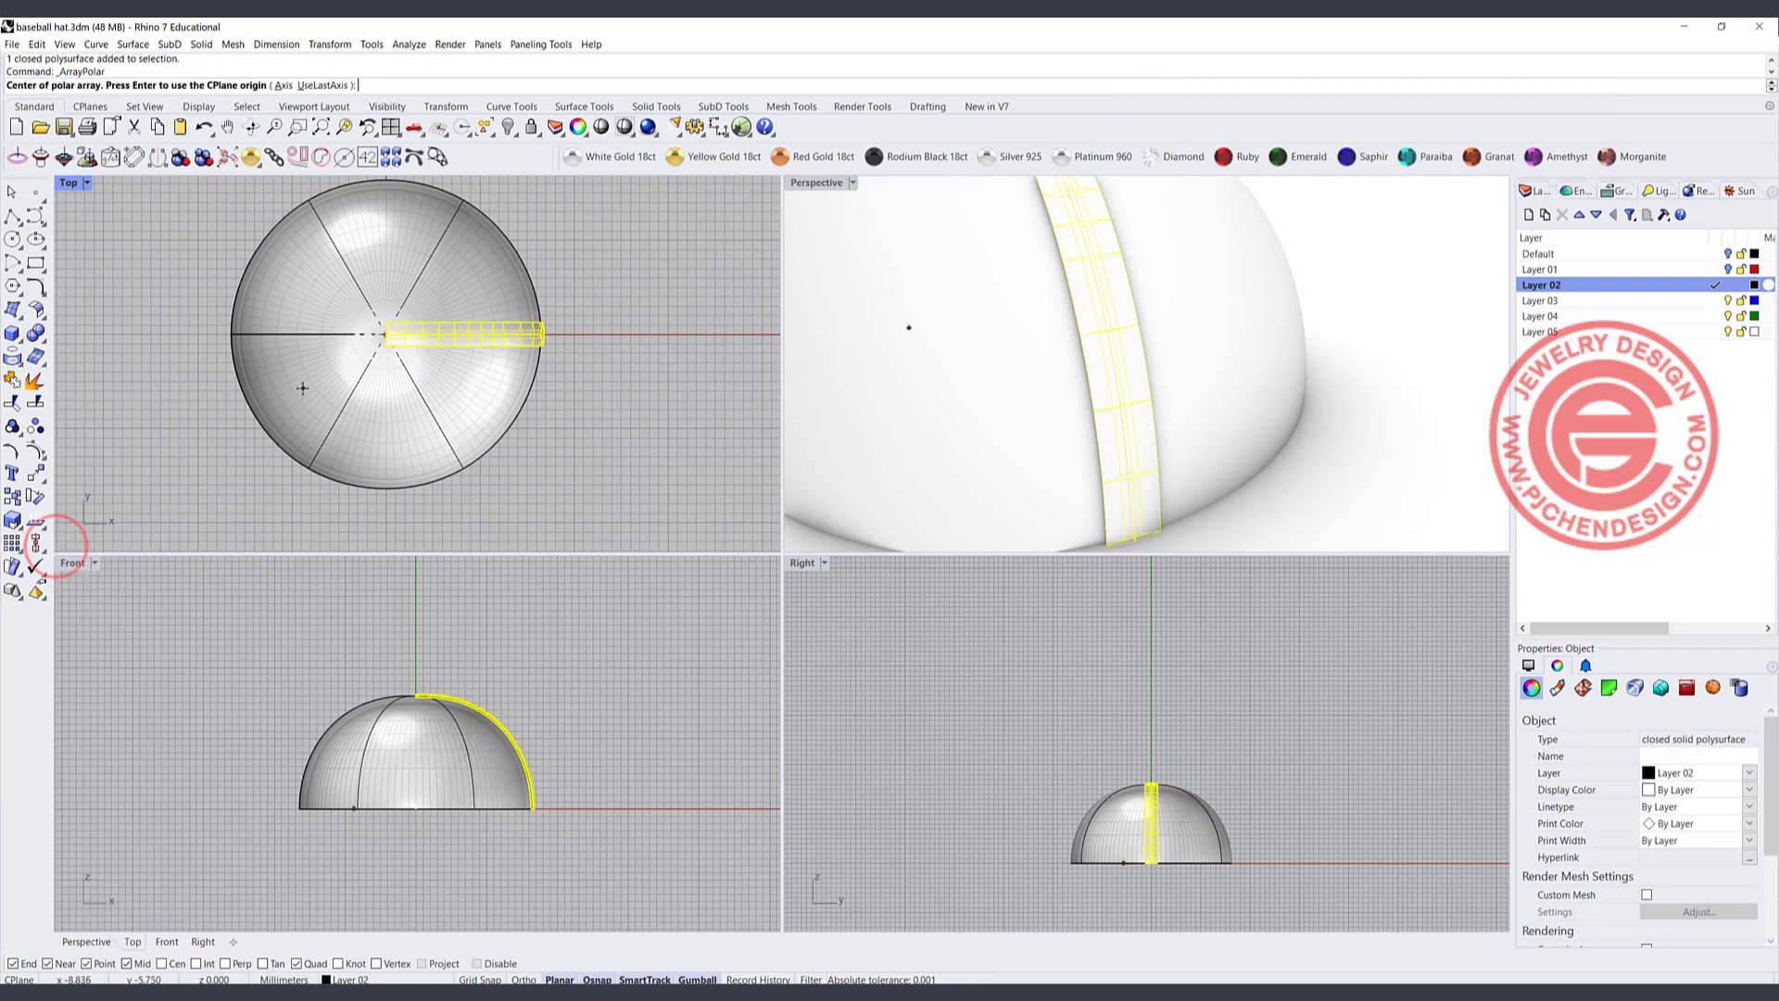
text(0)
key(Return)
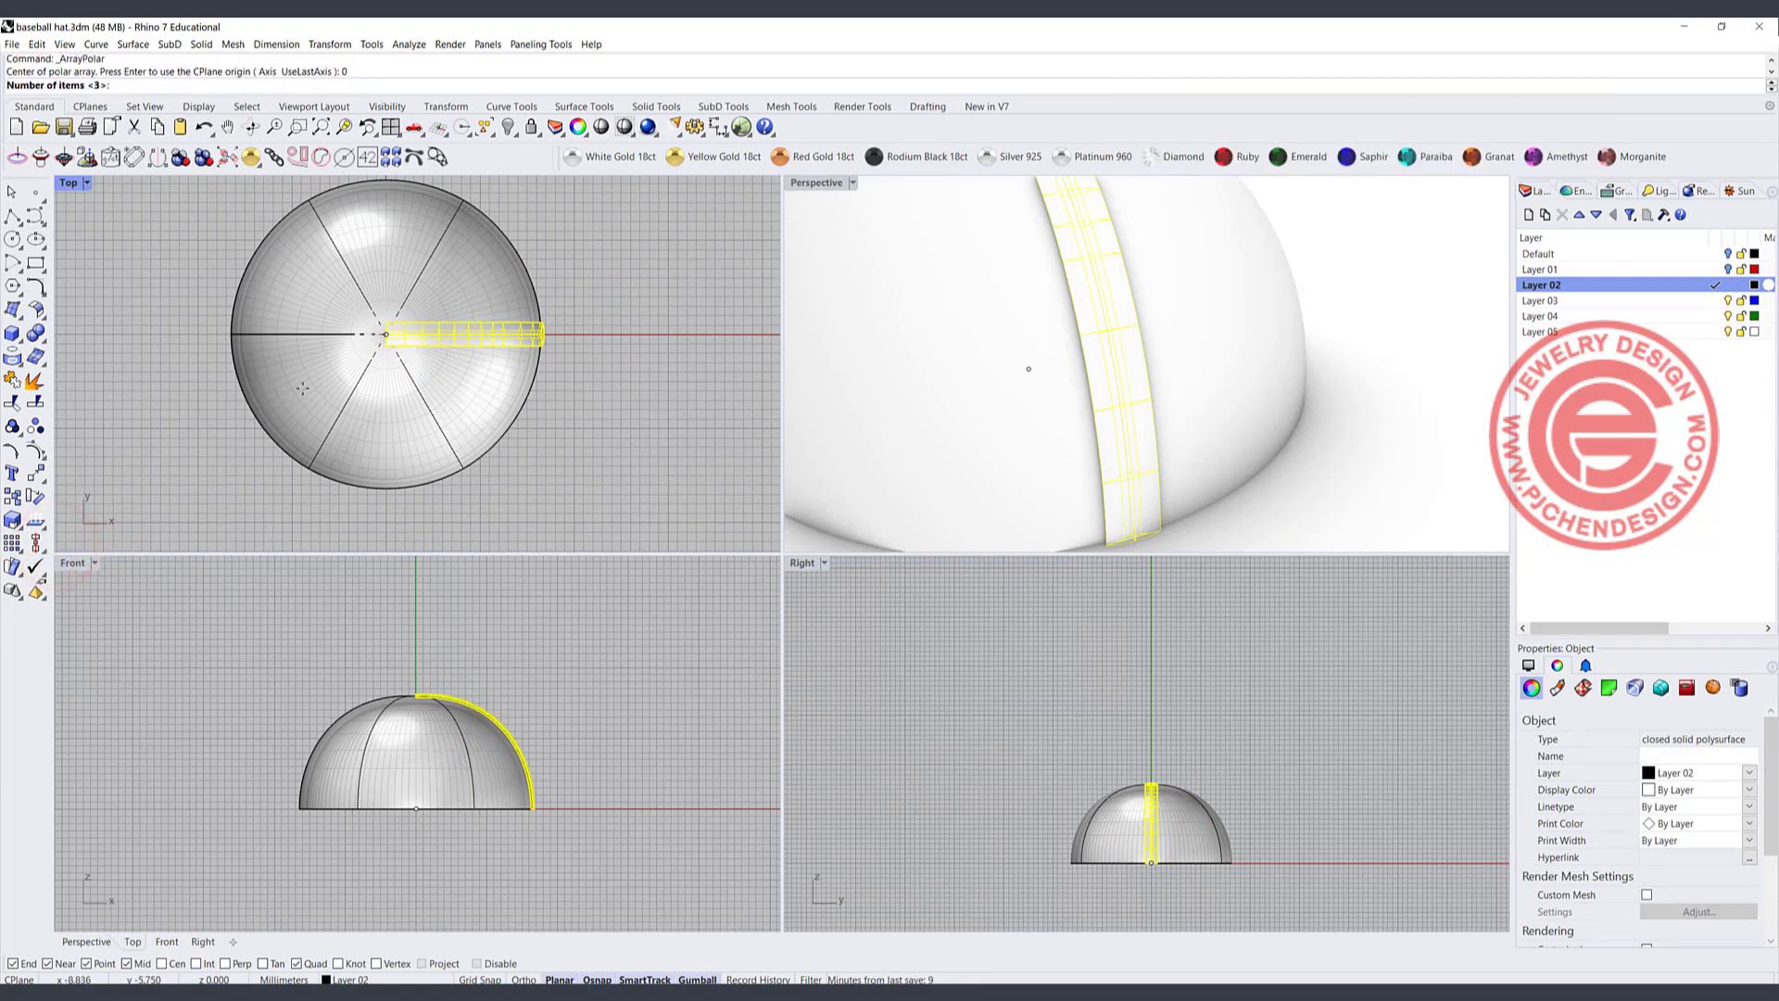
text(6)
key(Return)
key(Return)
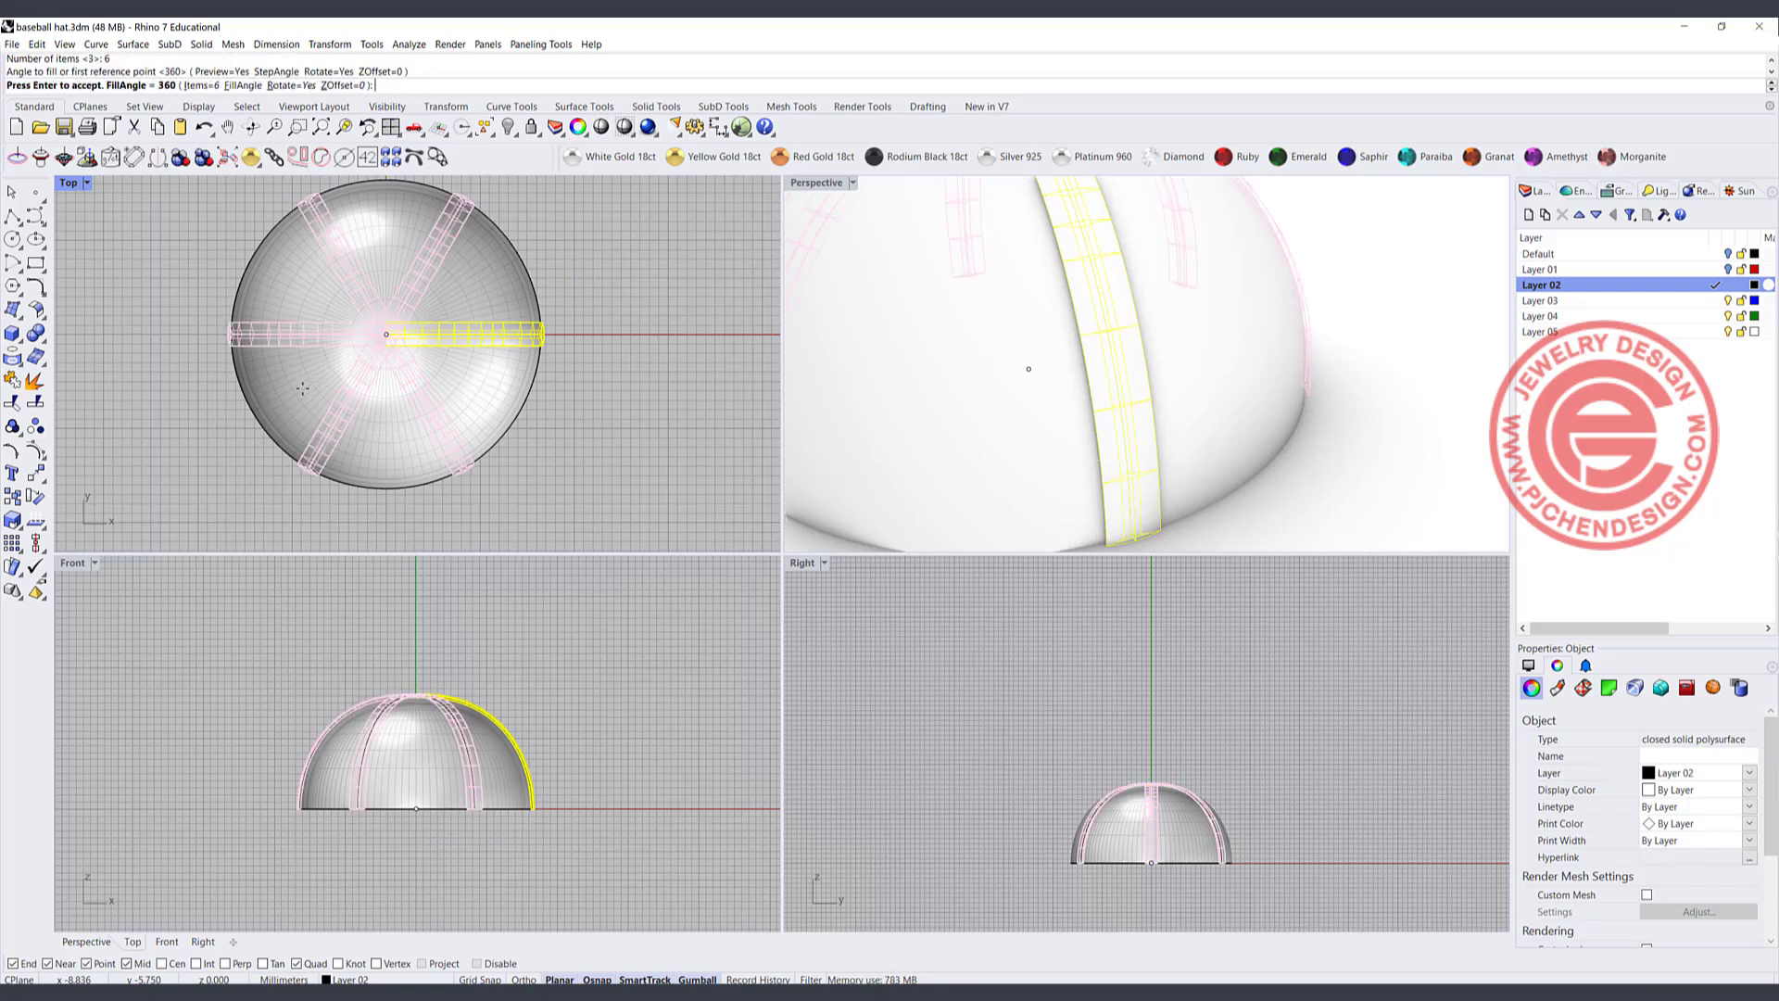
key(Return)
click(675, 473)
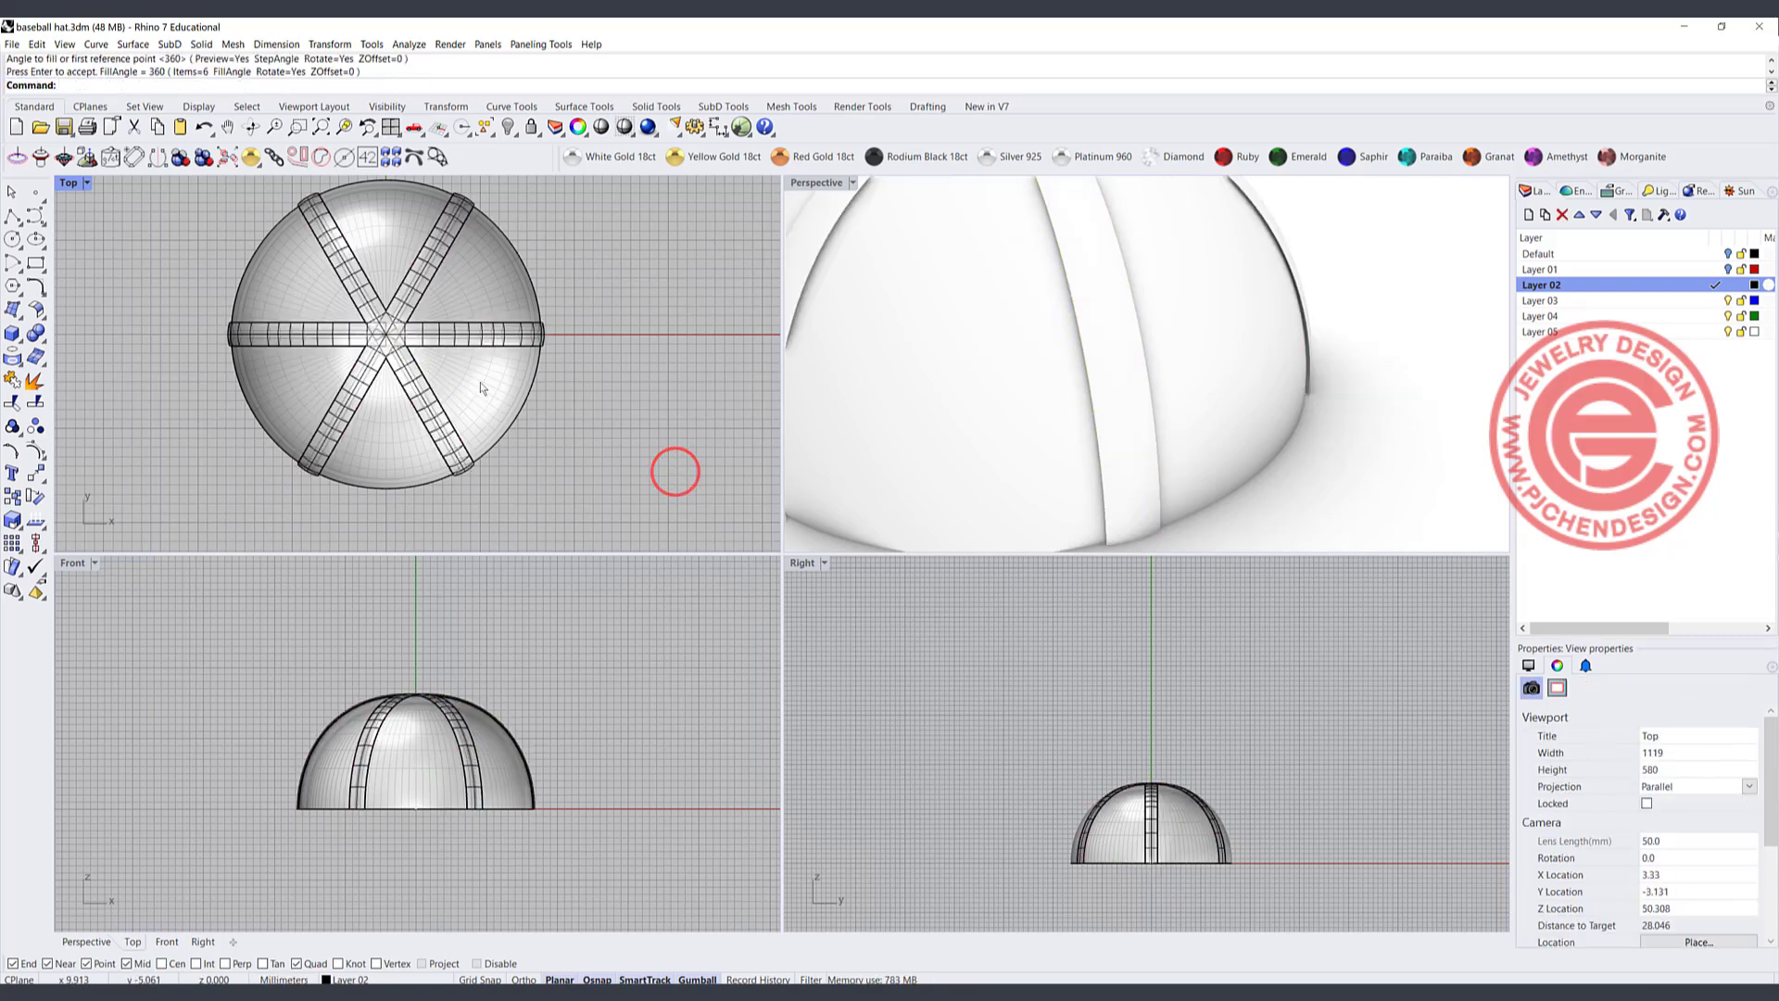
- Subtract all six arrayed strips from the dome with Boolean Difference and inspect the grooves in the rendered view
click(37, 332)
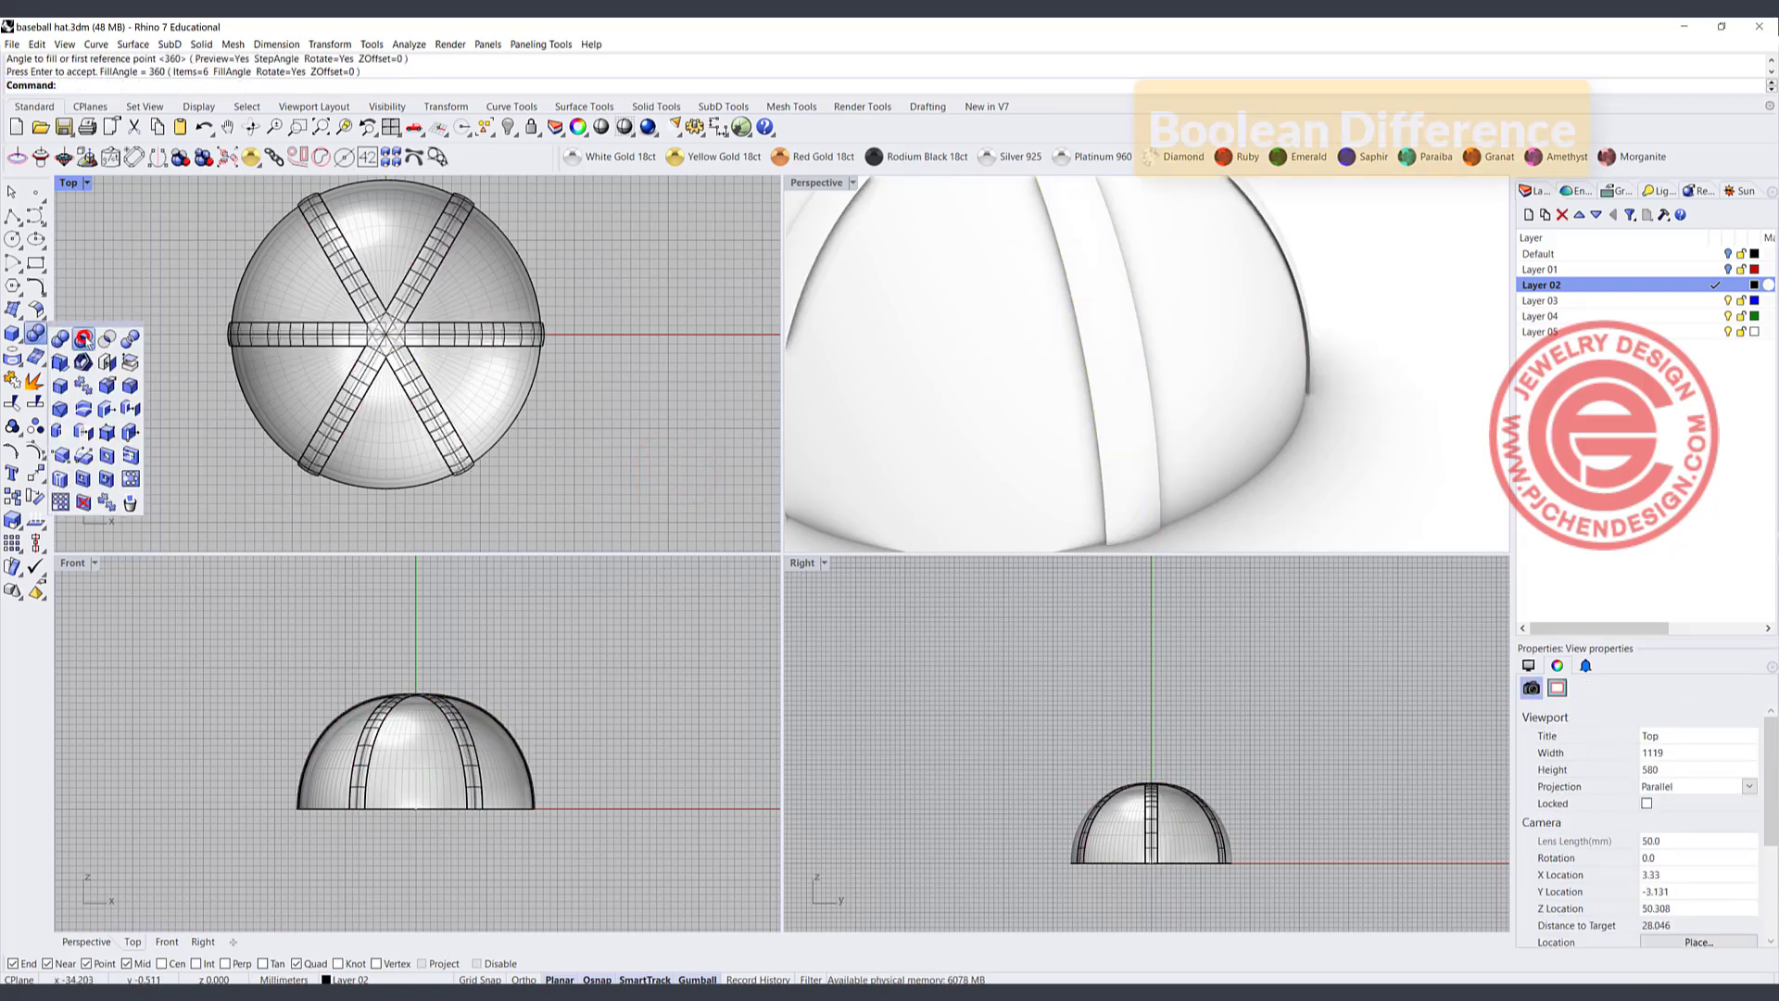
click(81, 334)
click(479, 280)
key(Return)
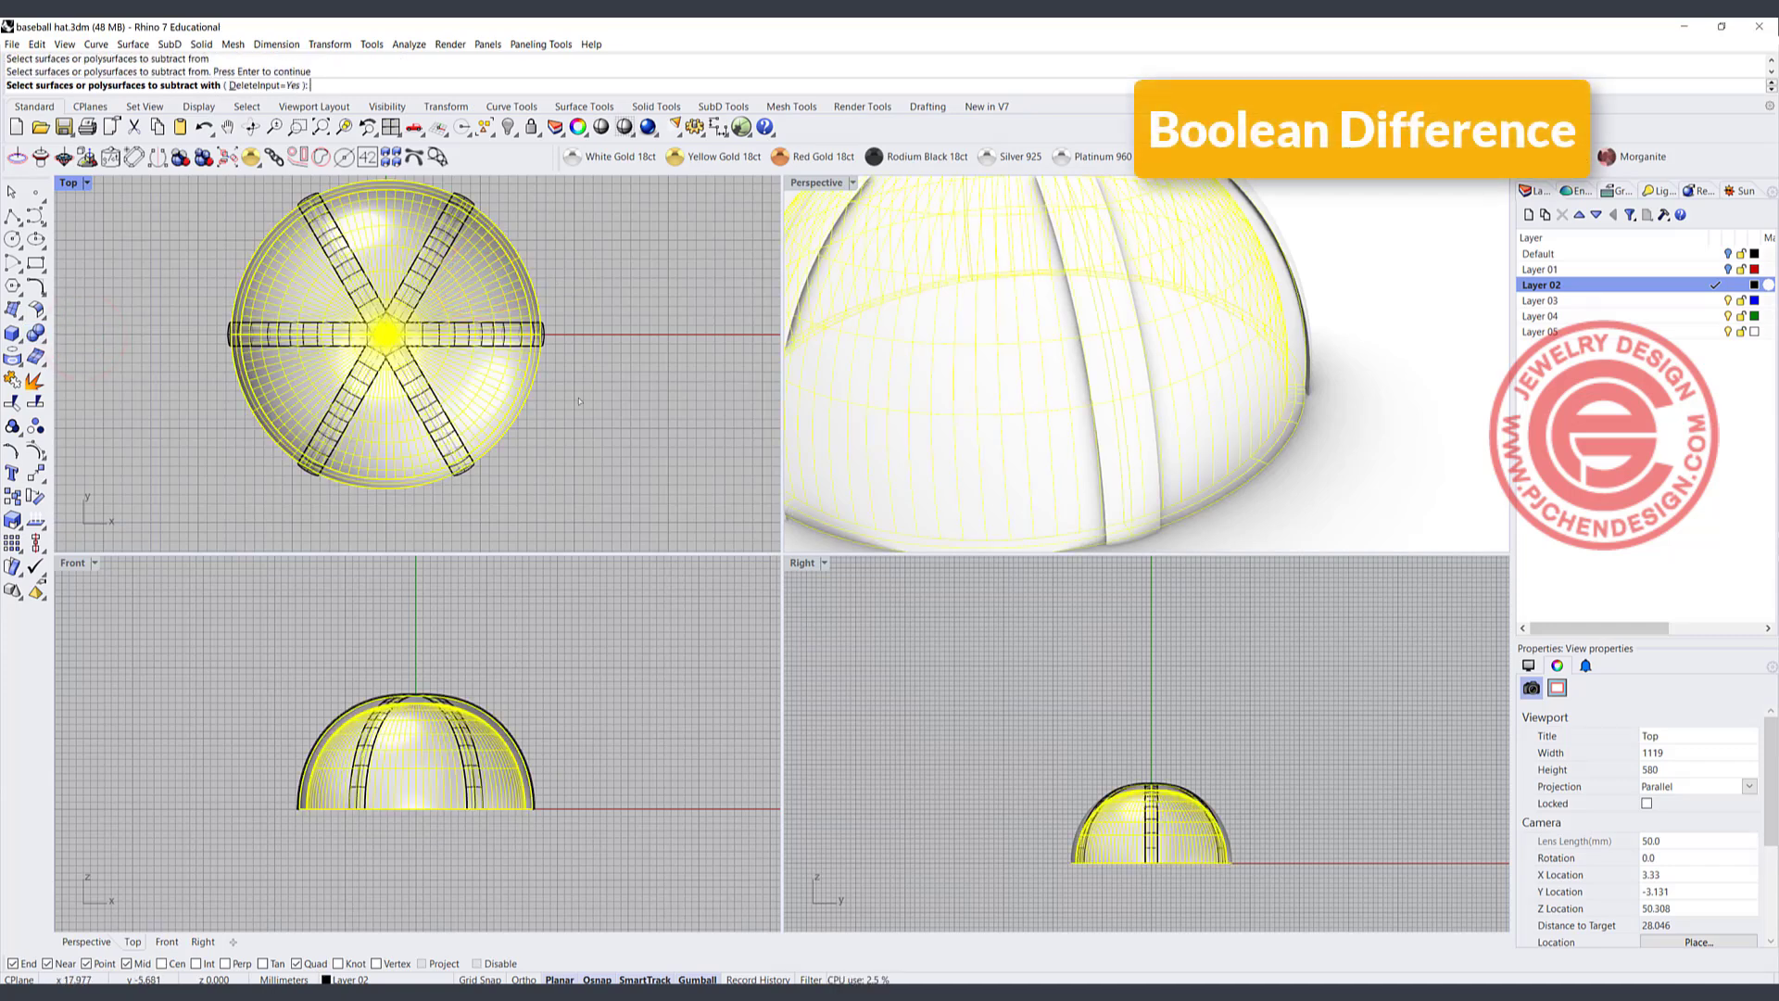
drag(591, 401, 589, 398)
key(Return)
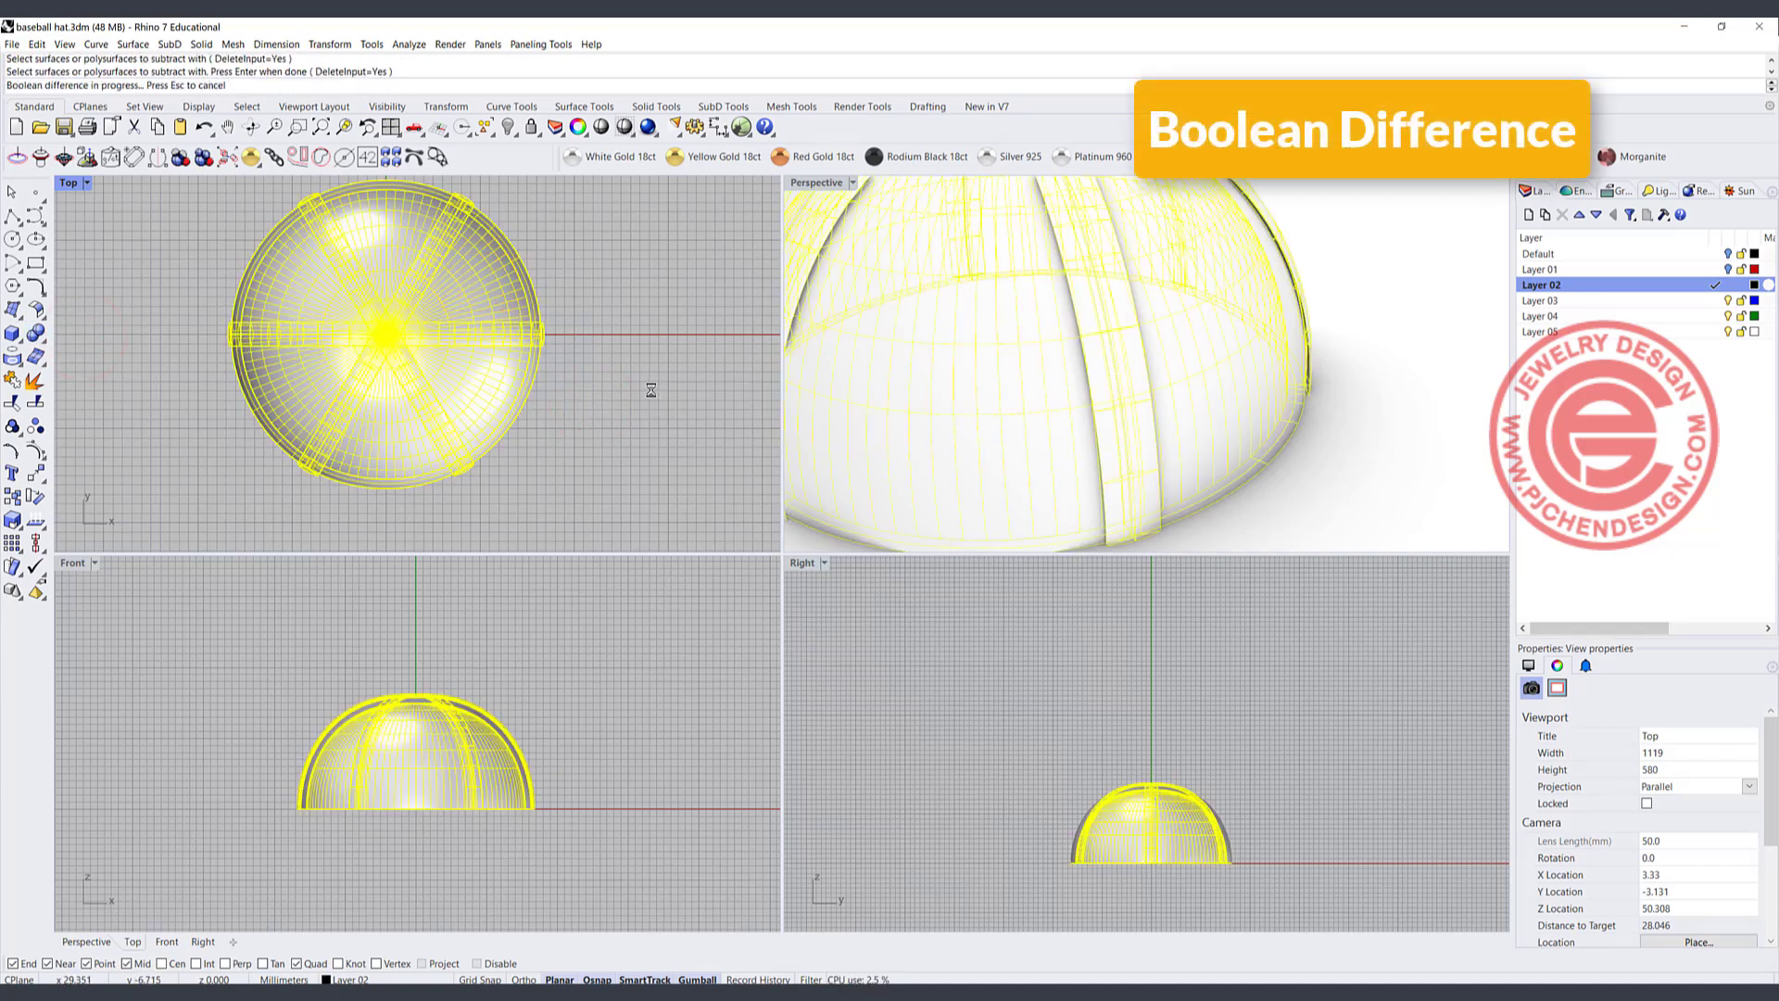
click(645, 385)
right_drag(983, 394, 1036, 341)
scroll(1103, 393, down, 4)
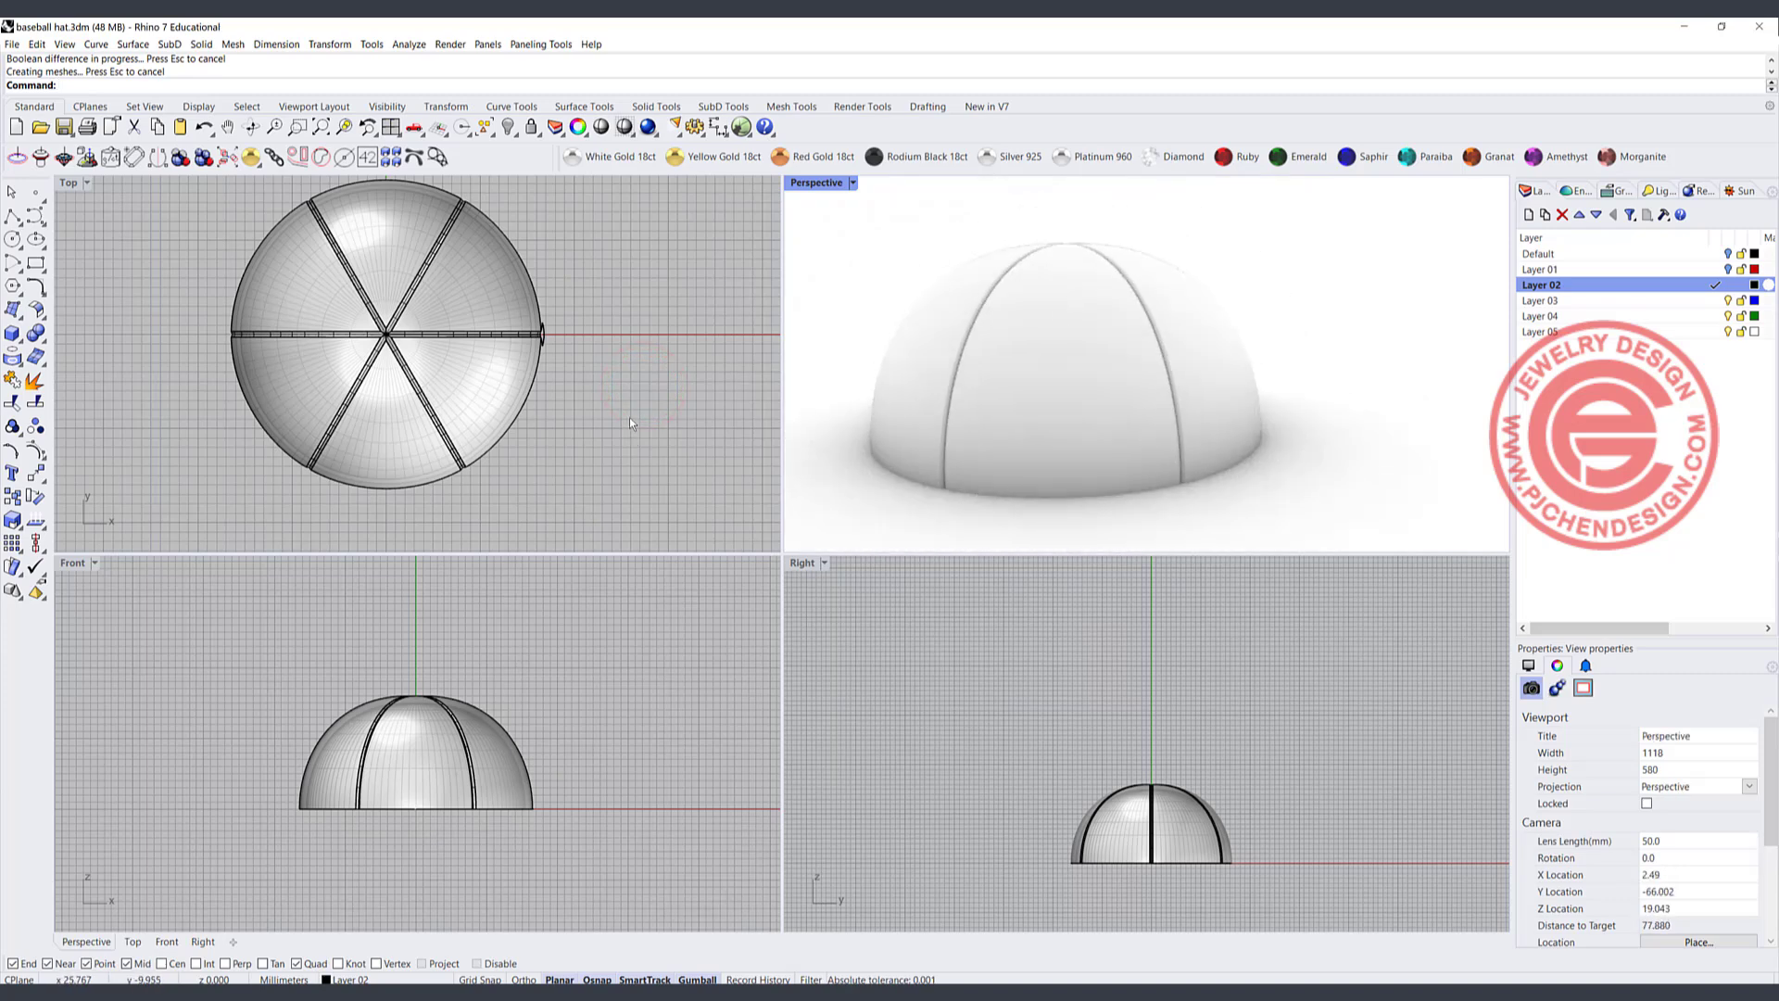
- Draw a vertical line about 0.45 mm long beside the middle seam groove near the rim in the Right view, and nudge it slightly down
scroll(535, 351, up, 6)
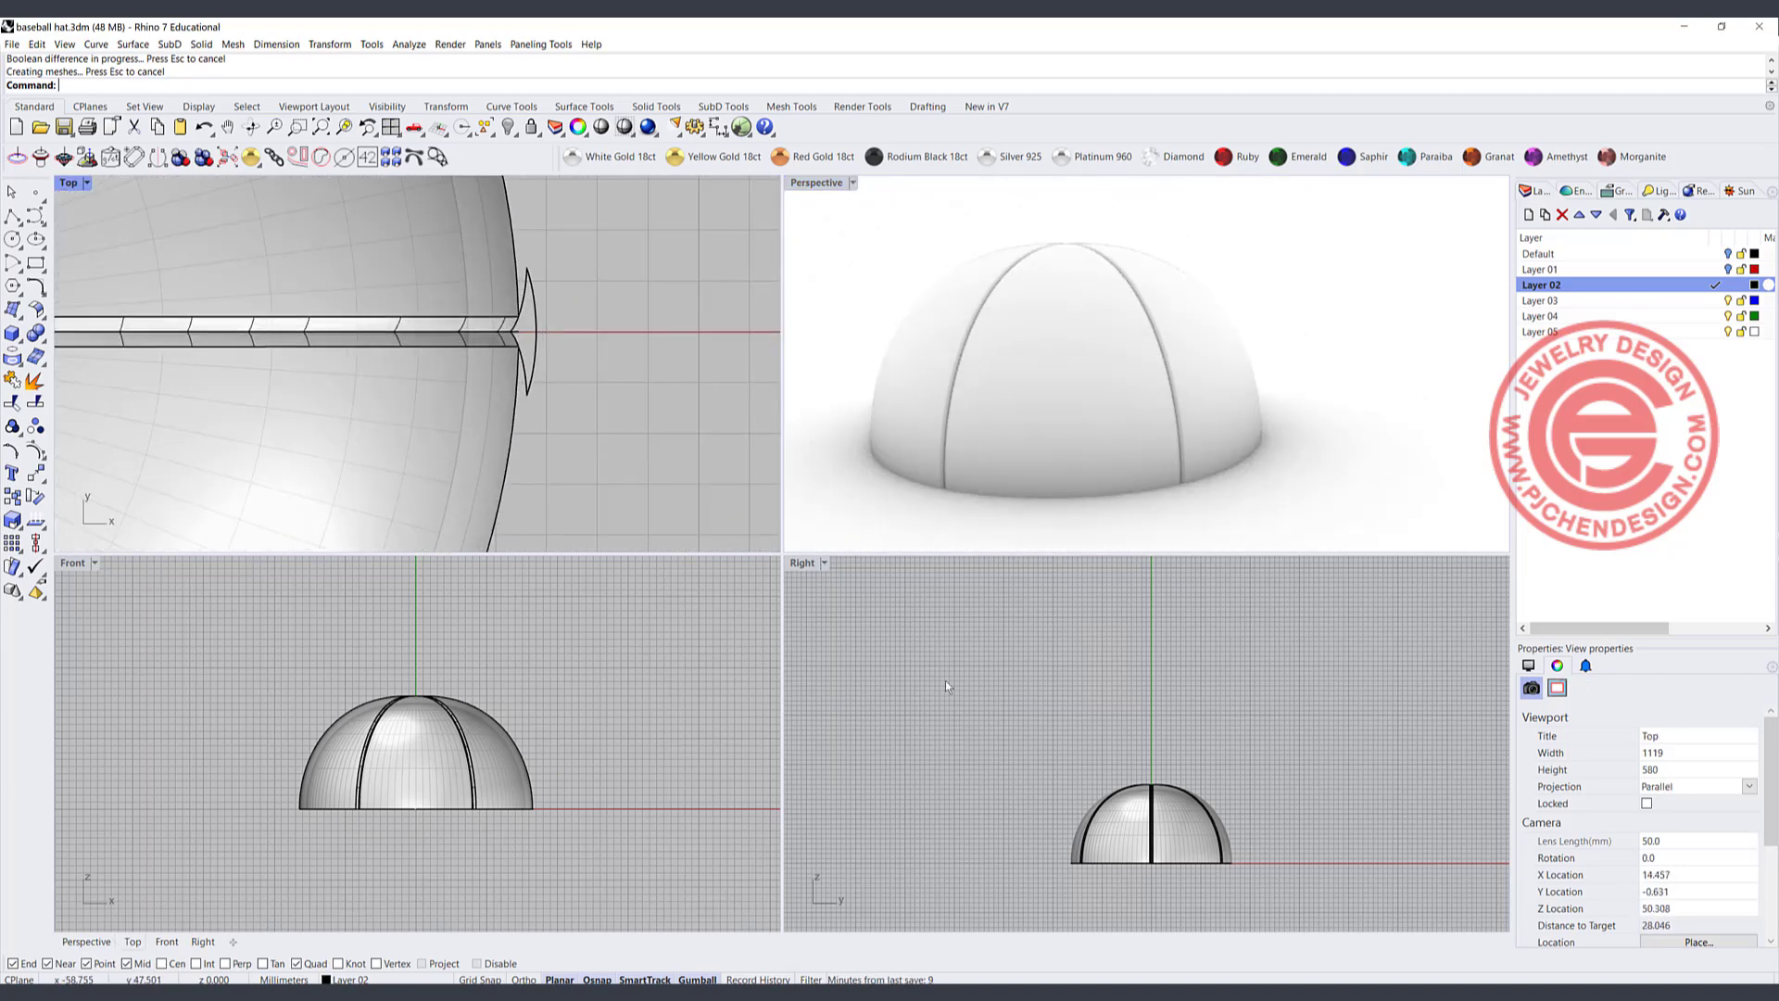
scroll(521, 398, up, 8)
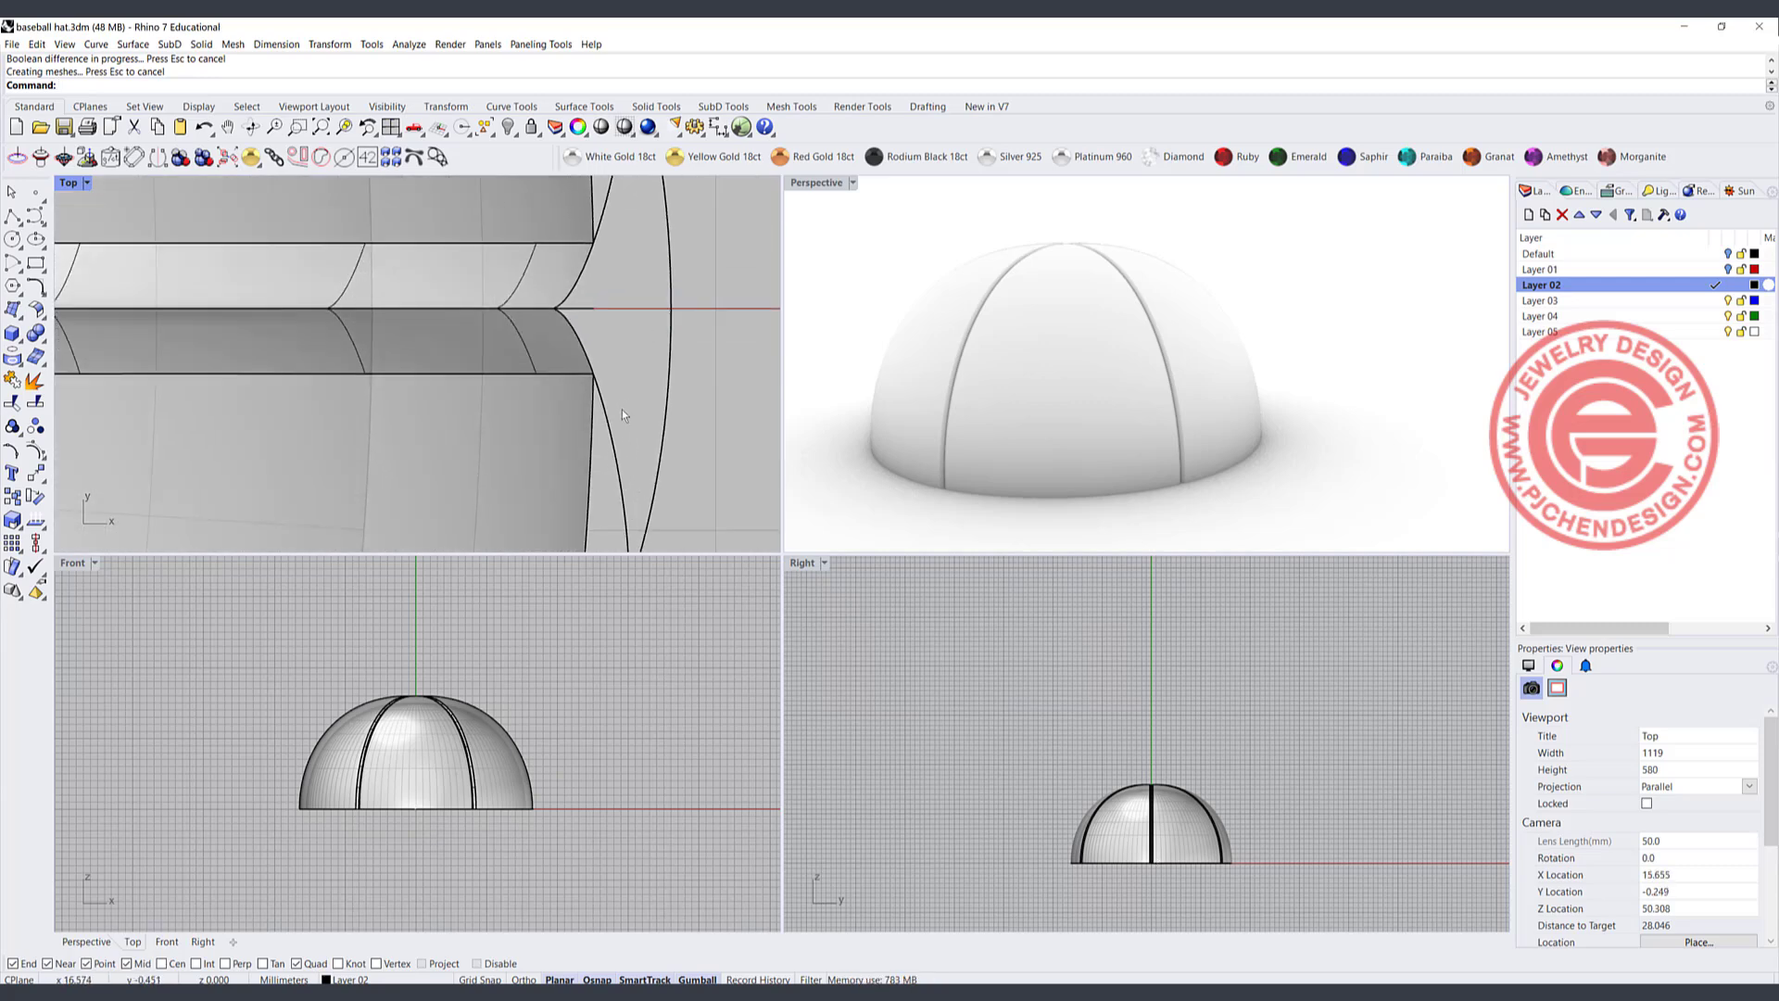
scroll(1149, 857, up, 10)
scroll(1147, 851, up, 4)
right_drag(1104, 806, 1020, 679)
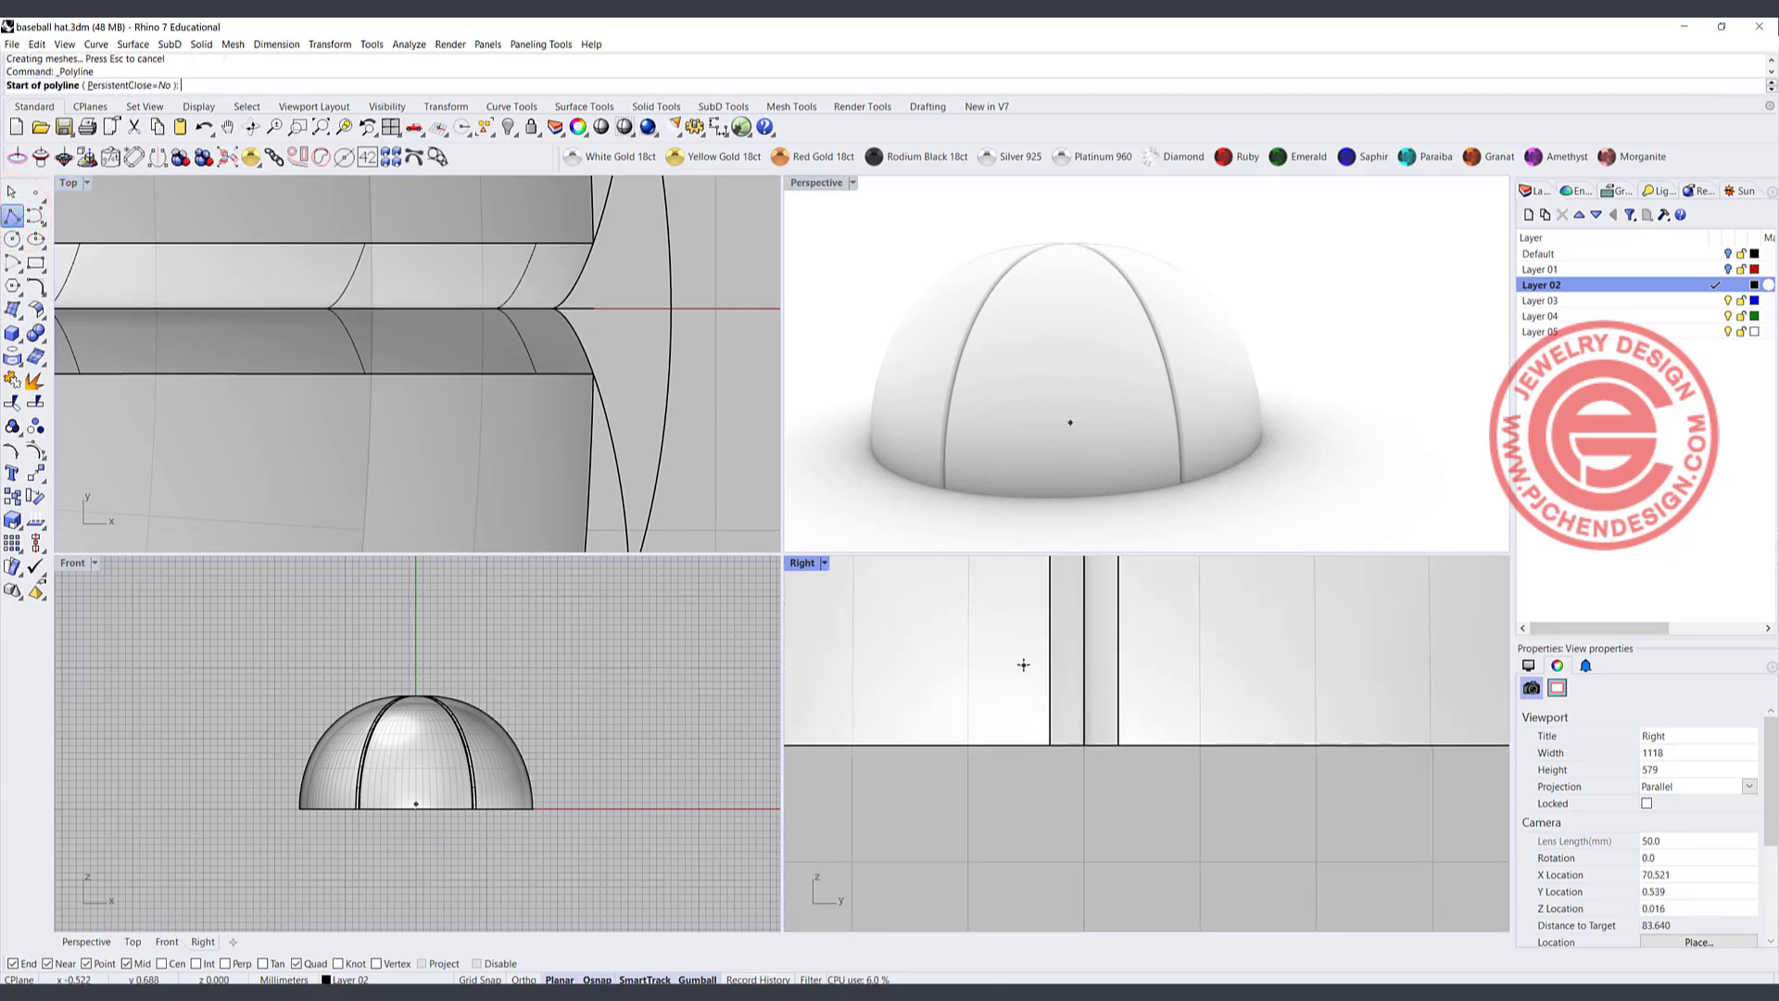
click(1024, 664)
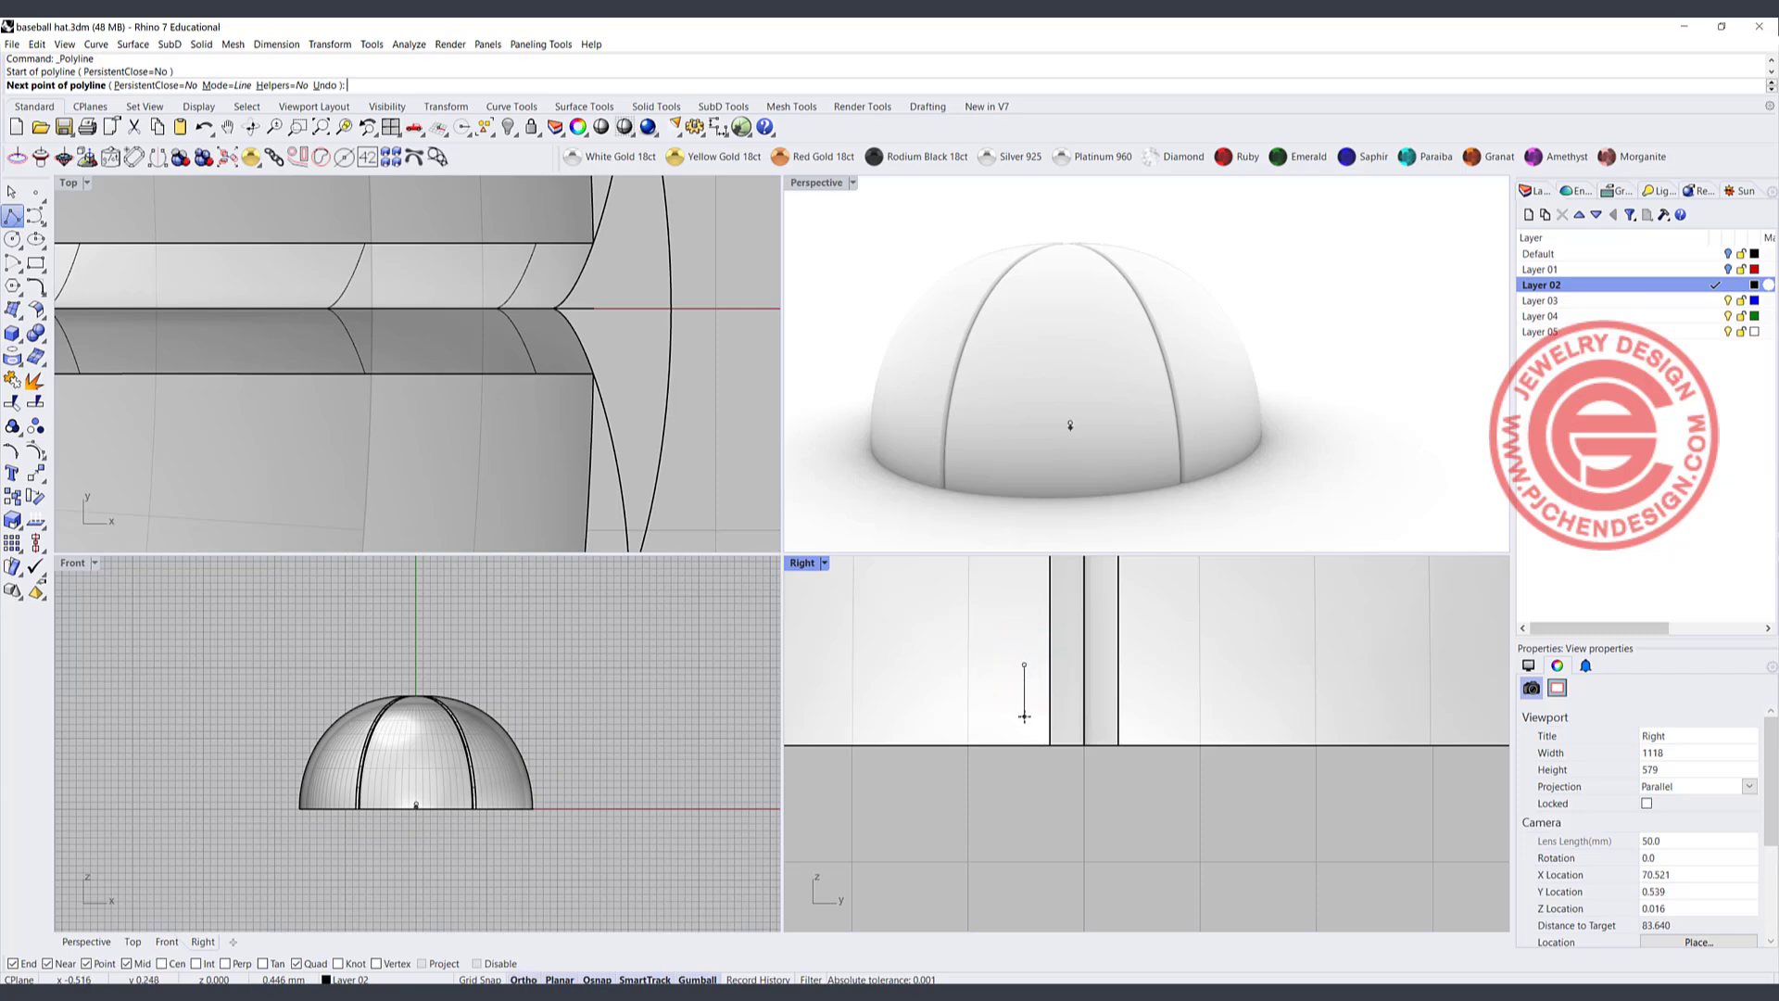
click(1024, 715)
key(Return)
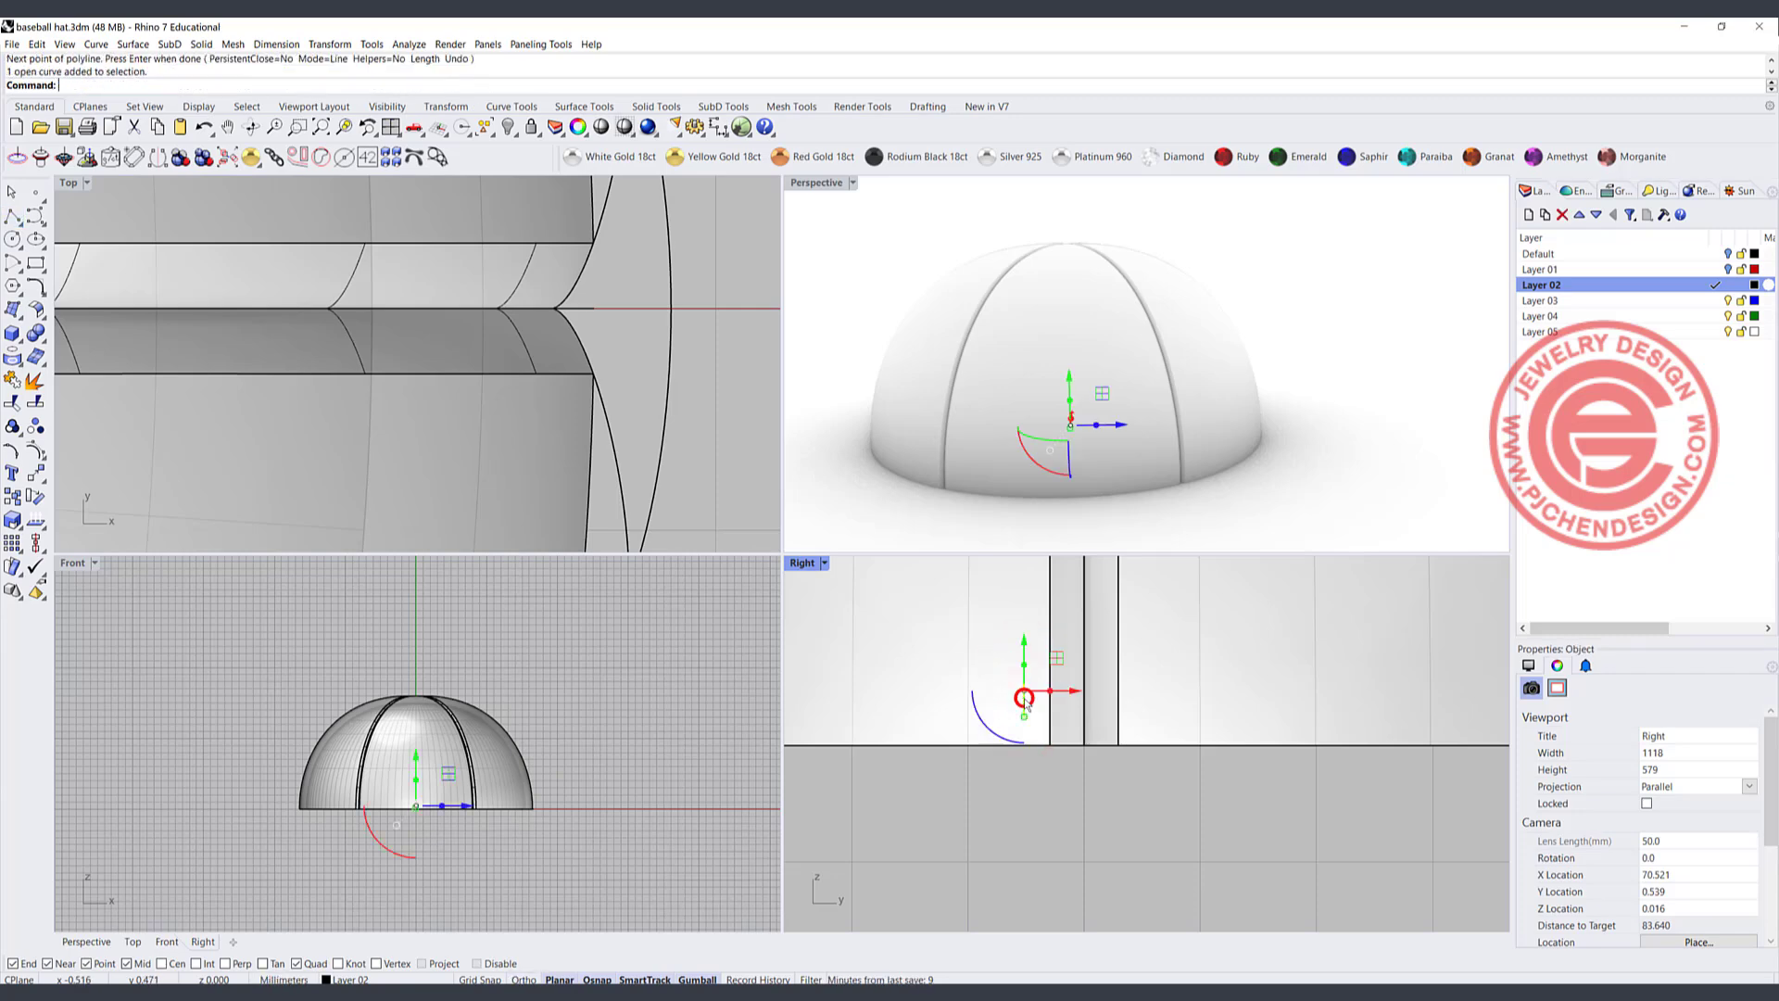
drag(1024, 649, 1023, 663)
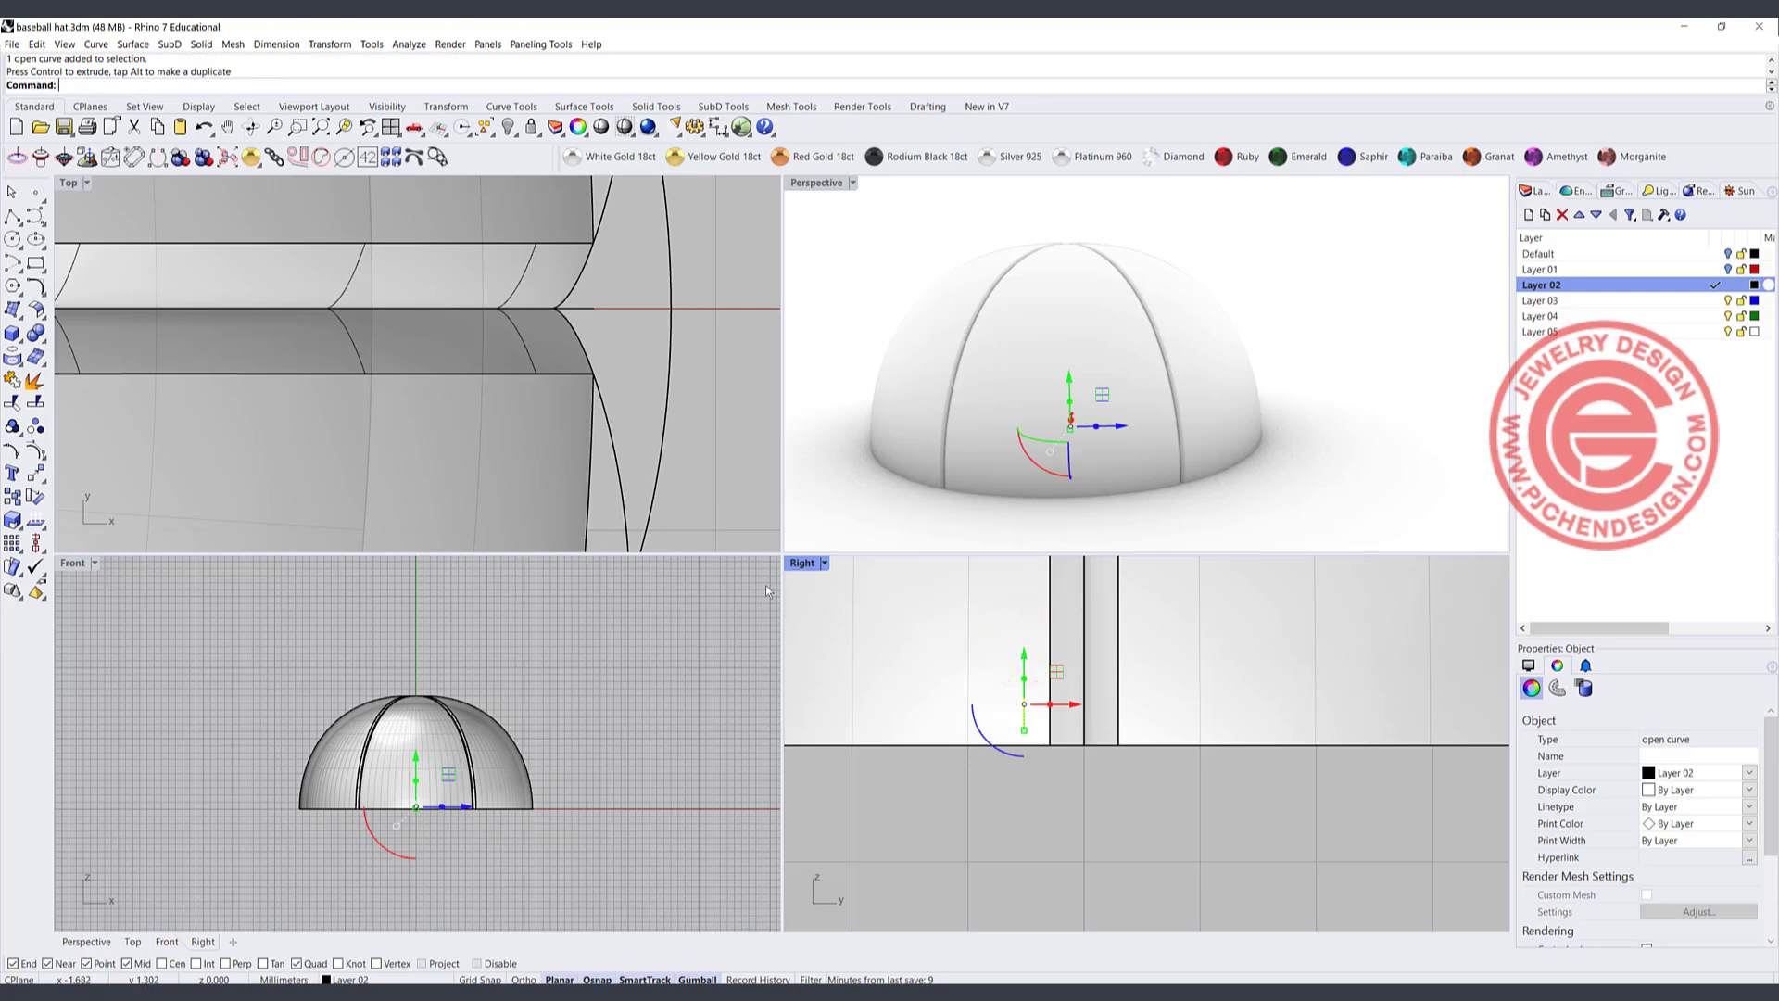
- Project the short line onto the dome and set the Perspective view's display mode to Ghosted
click(13, 380)
click(997, 691)
key(Return)
click(853, 183)
click(838, 294)
click(1312, 494)
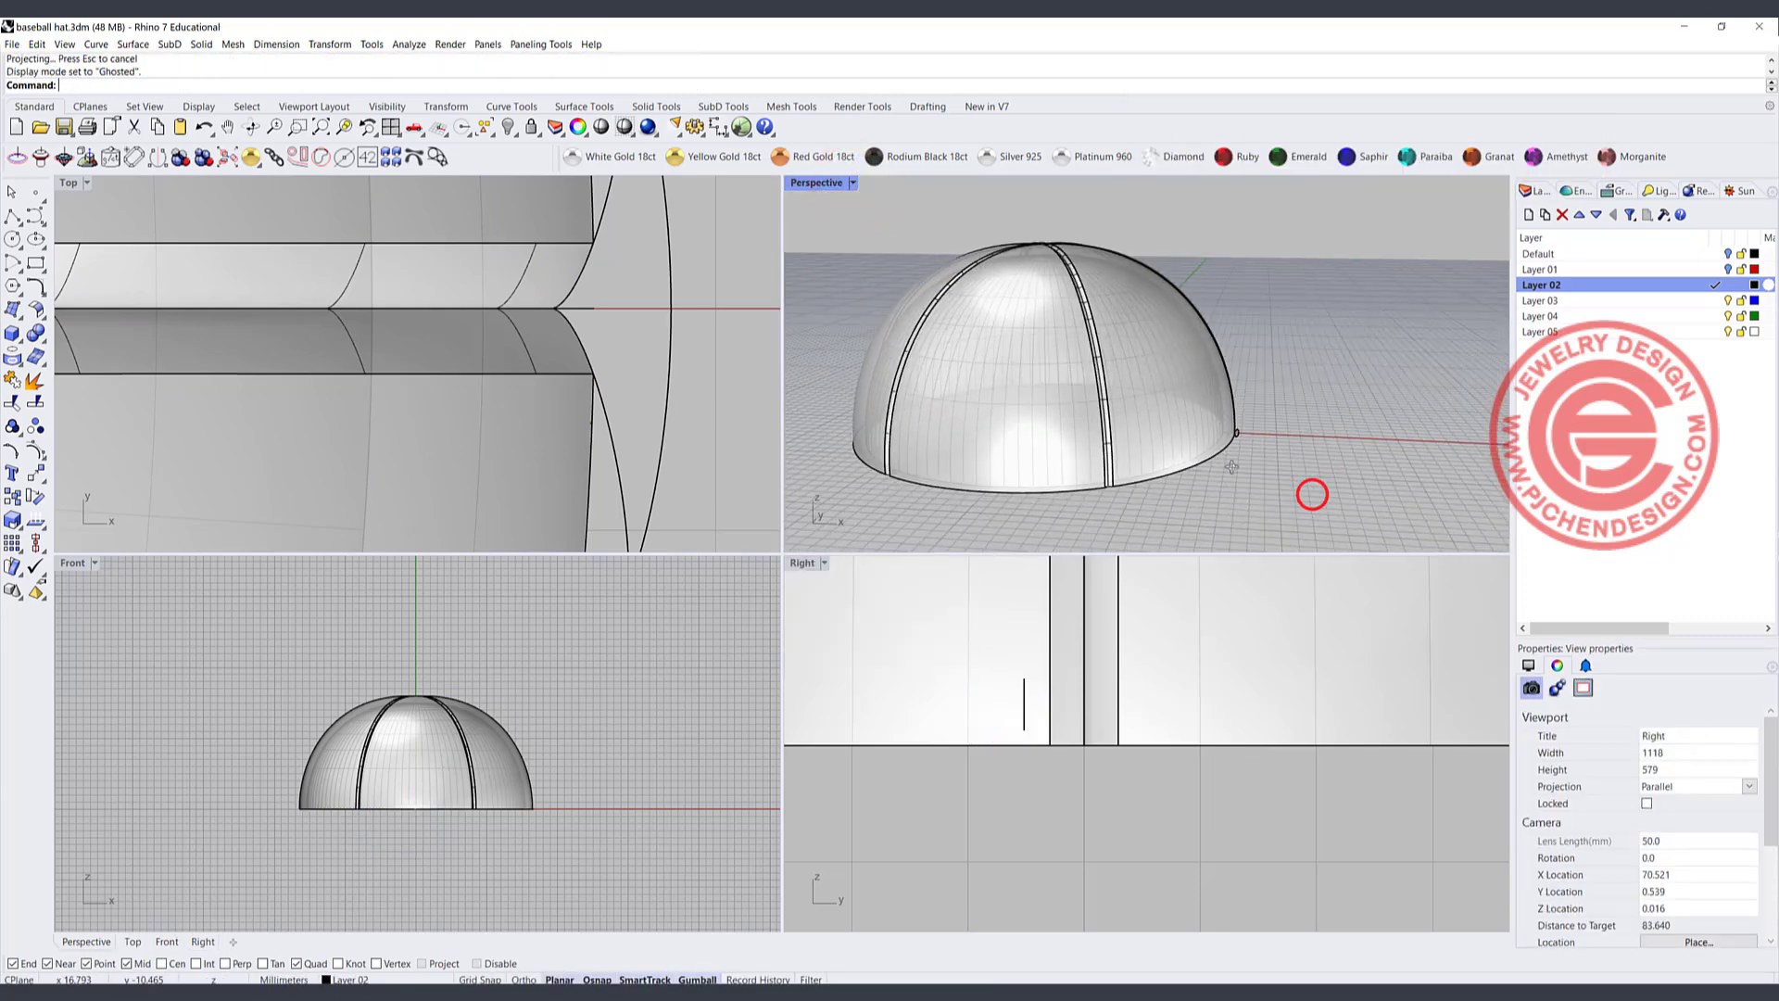
- Delete the extra projected lines on the dome's near inner wall and far side, keeping the outer one beside the groove
scroll(1236, 465, up, 5)
click(1210, 394)
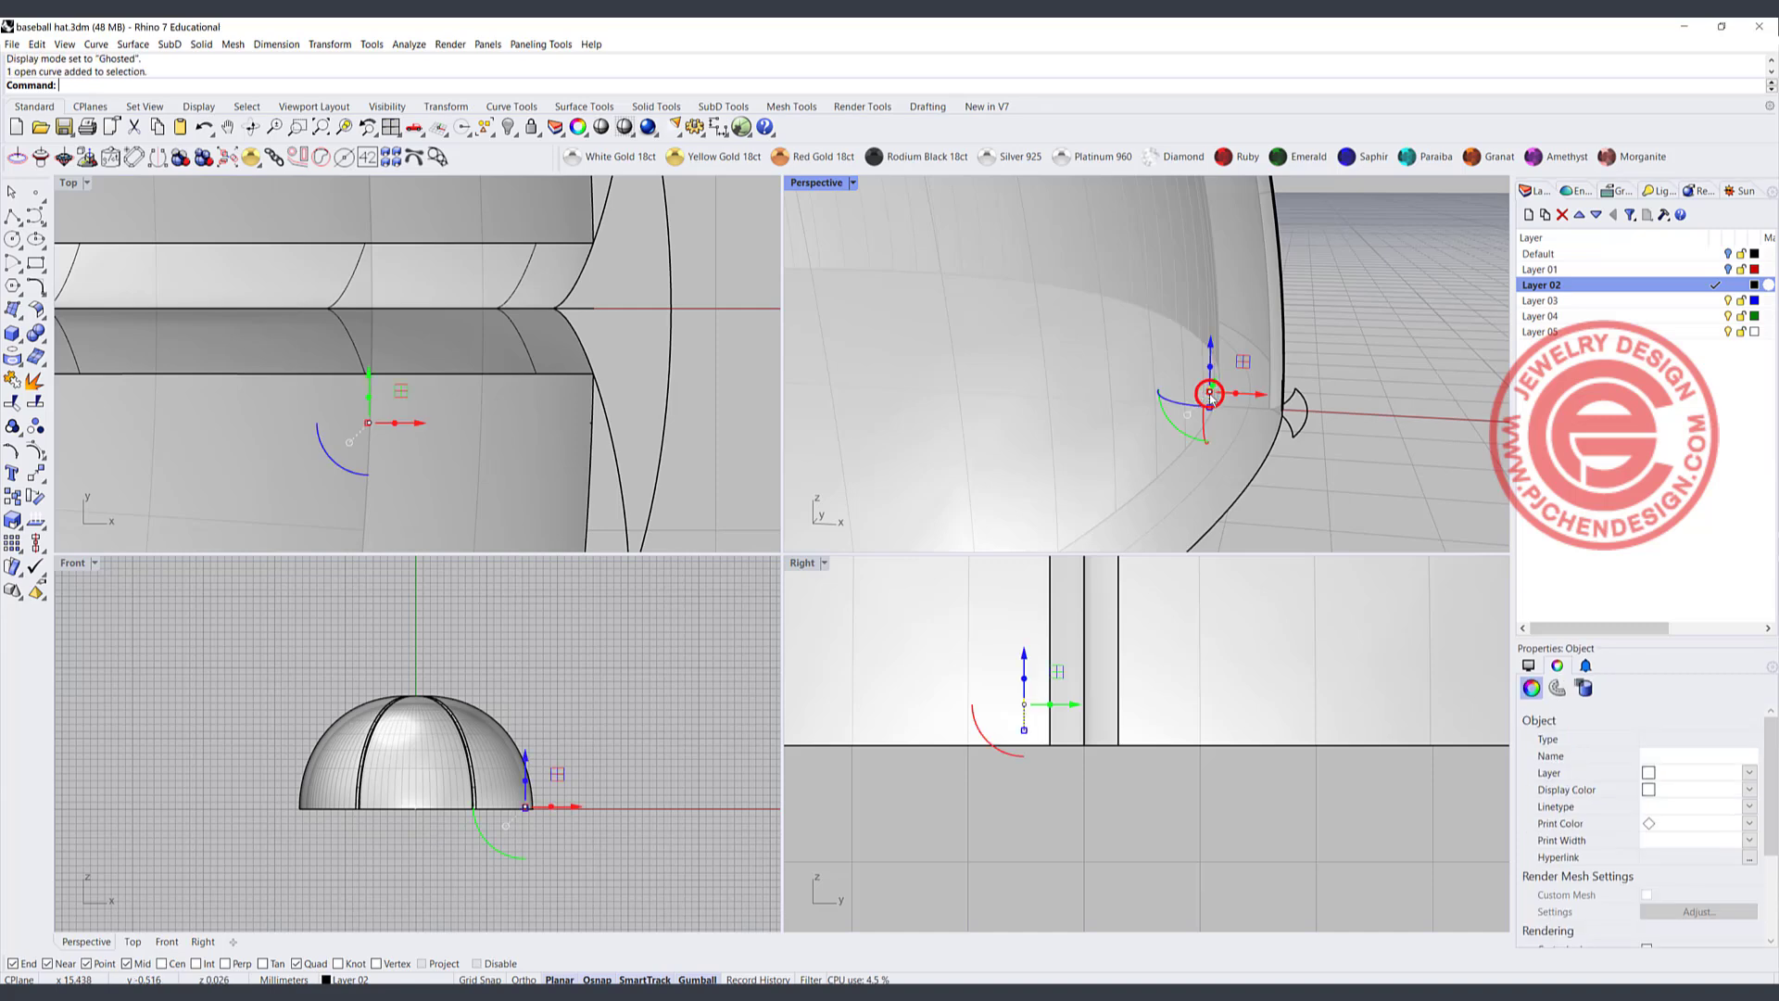
key(Delete)
scroll(1221, 403, down, 5)
click(950, 359)
scroll(996, 405, up, 5)
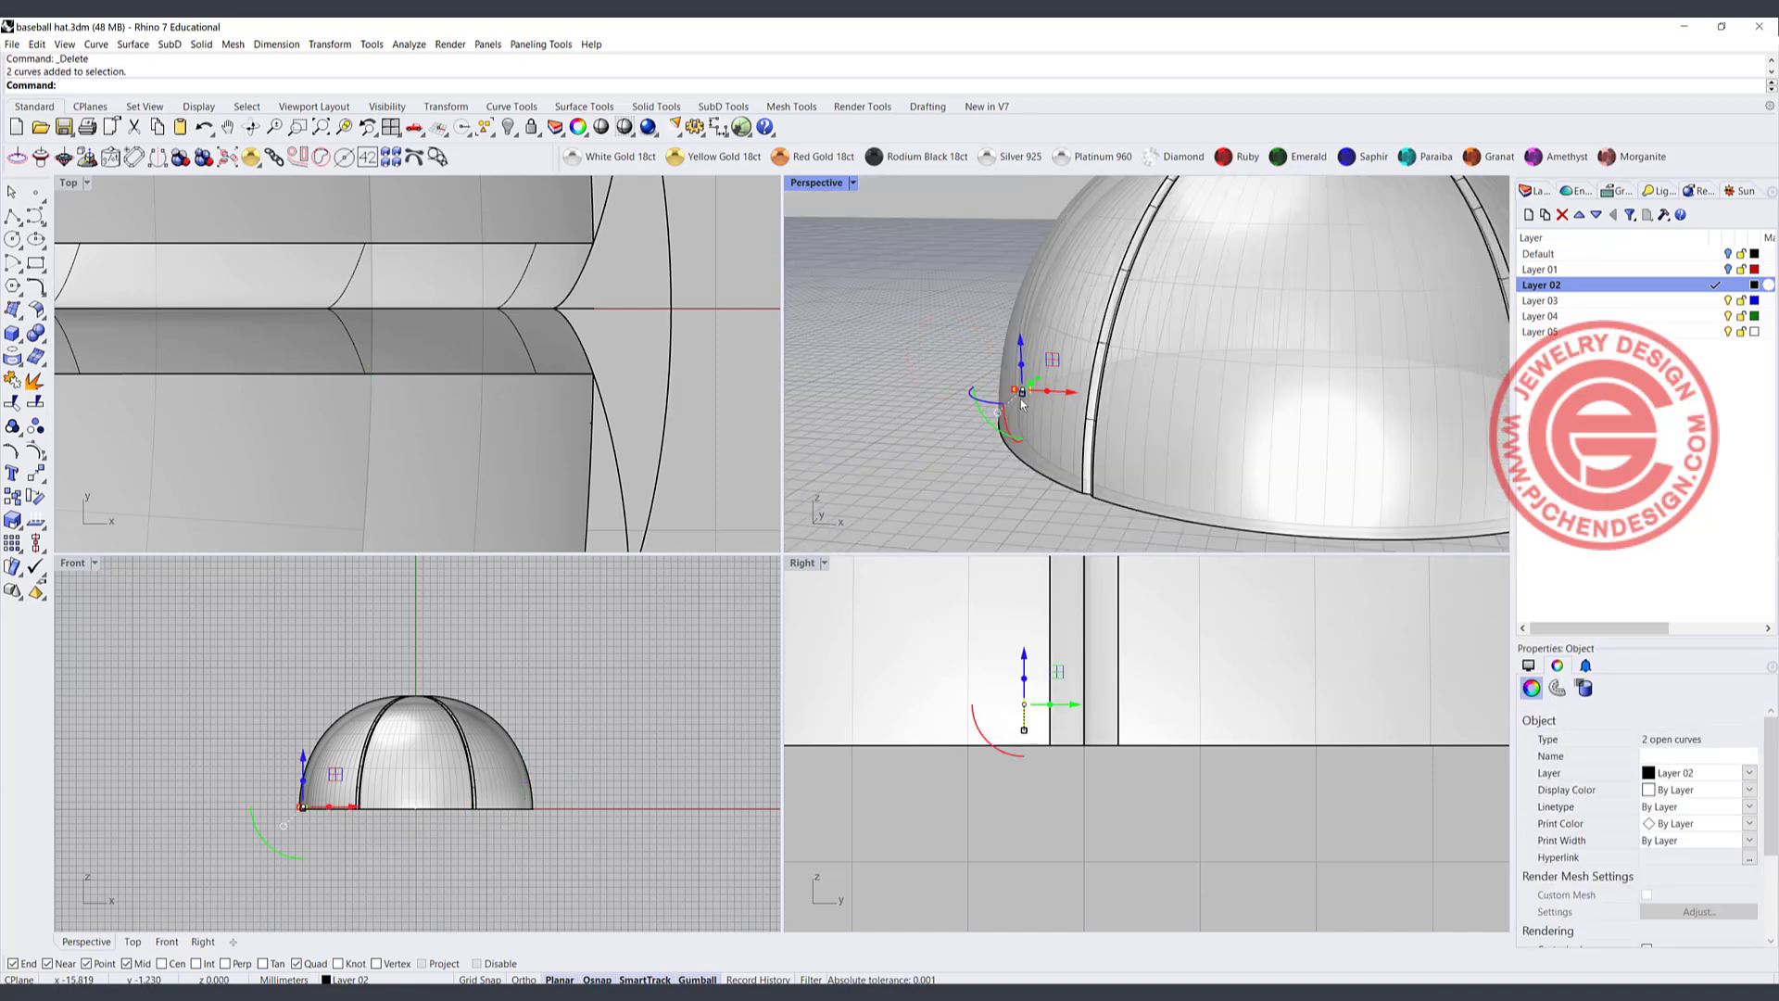
key(Delete)
- Create a round-capped pipe with a radius of about 0.09 mm along the short projected line beside the groove
scroll(1354, 447, down, 5)
scroll(1303, 497, up, 5)
scroll(1288, 489, up, 5)
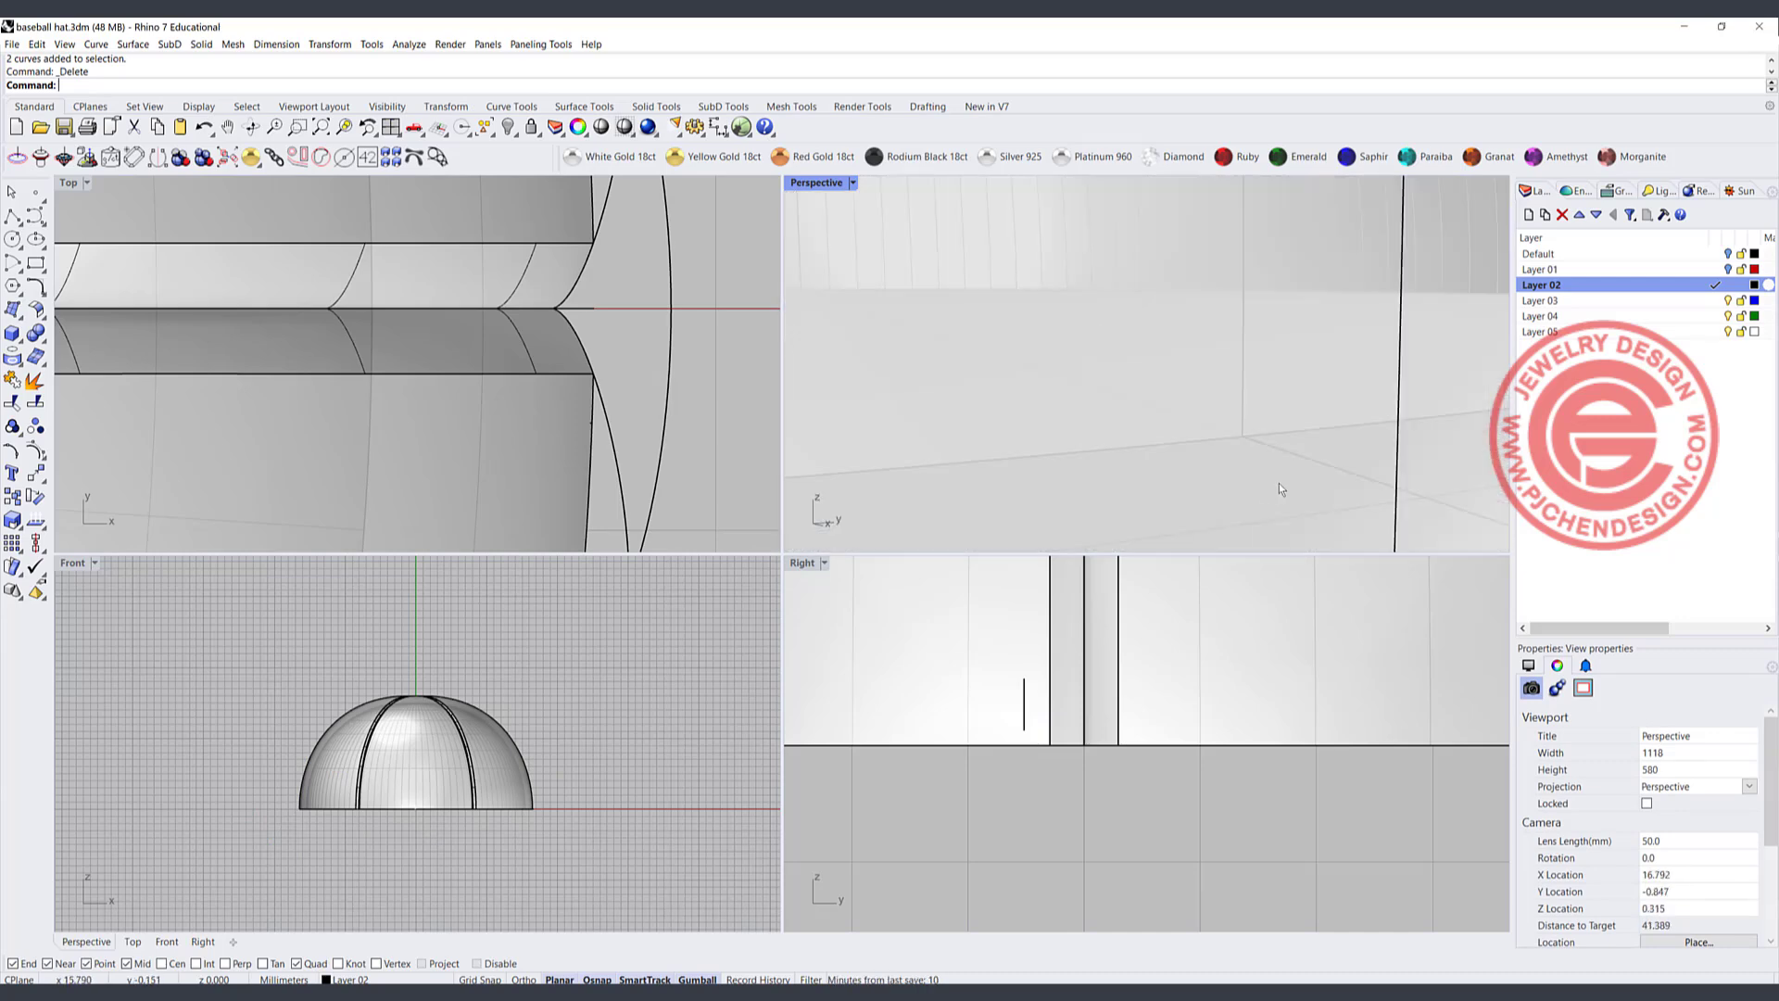
scroll(1273, 482, down, 5)
scroll(1230, 458, up, 3)
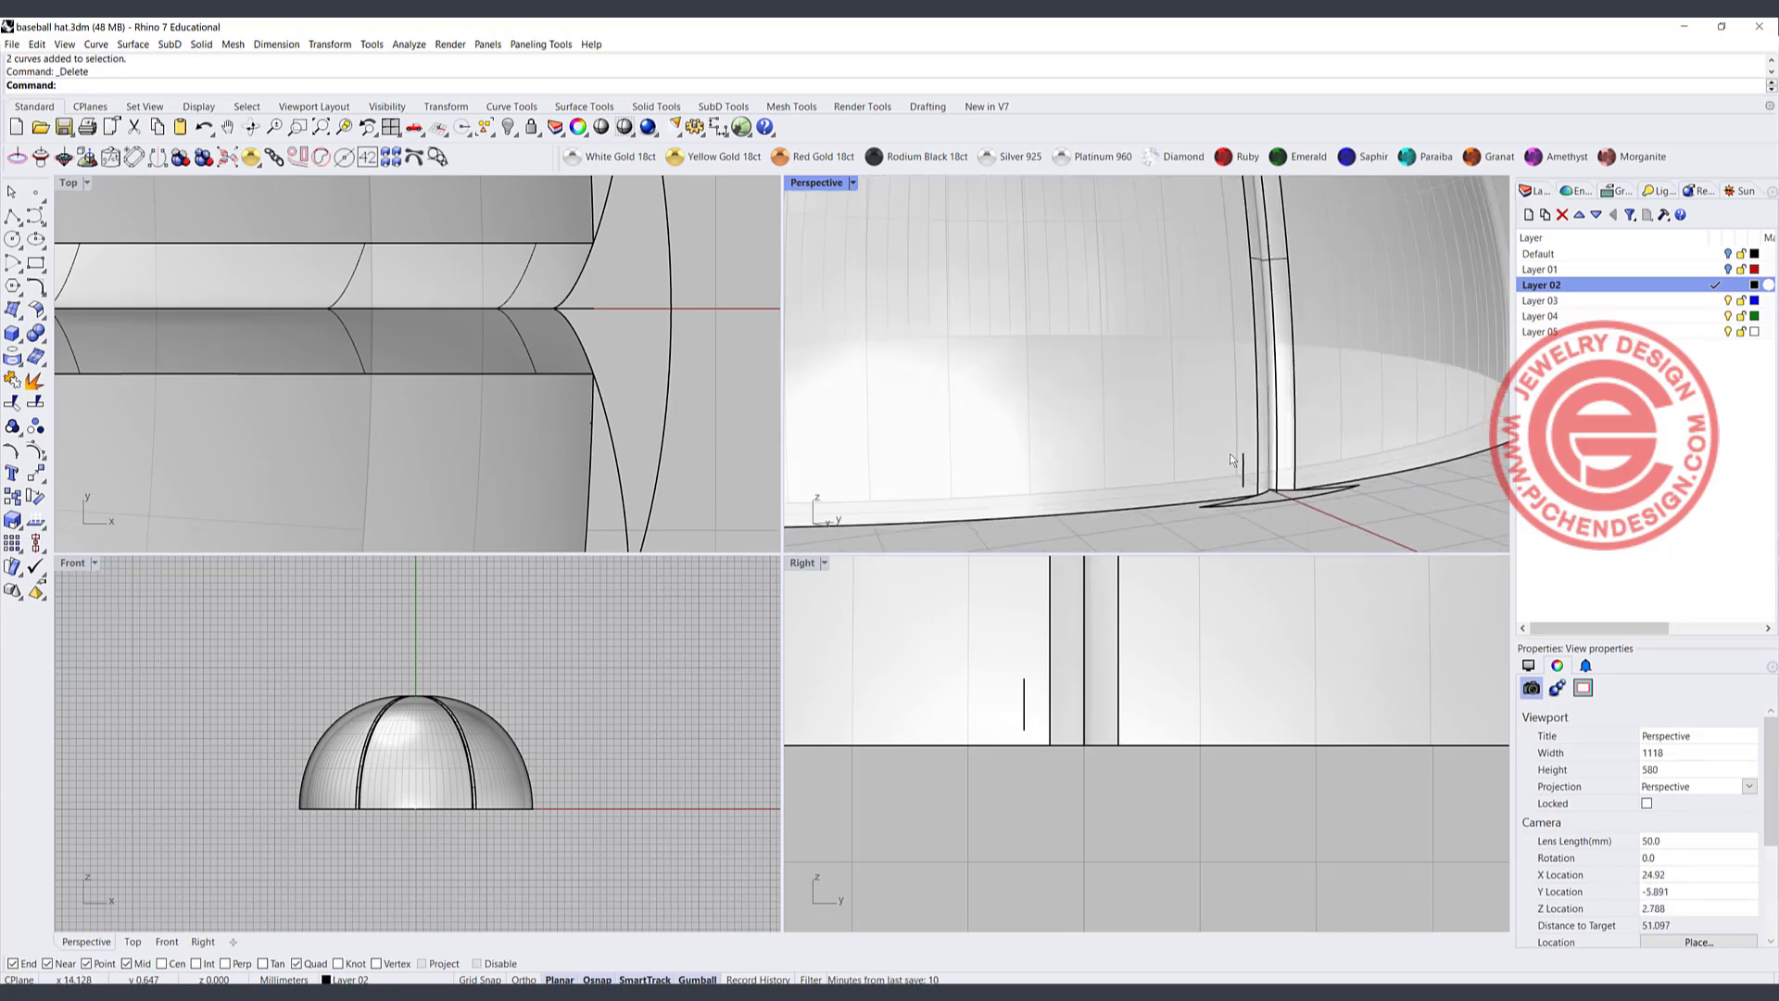
click(12, 333)
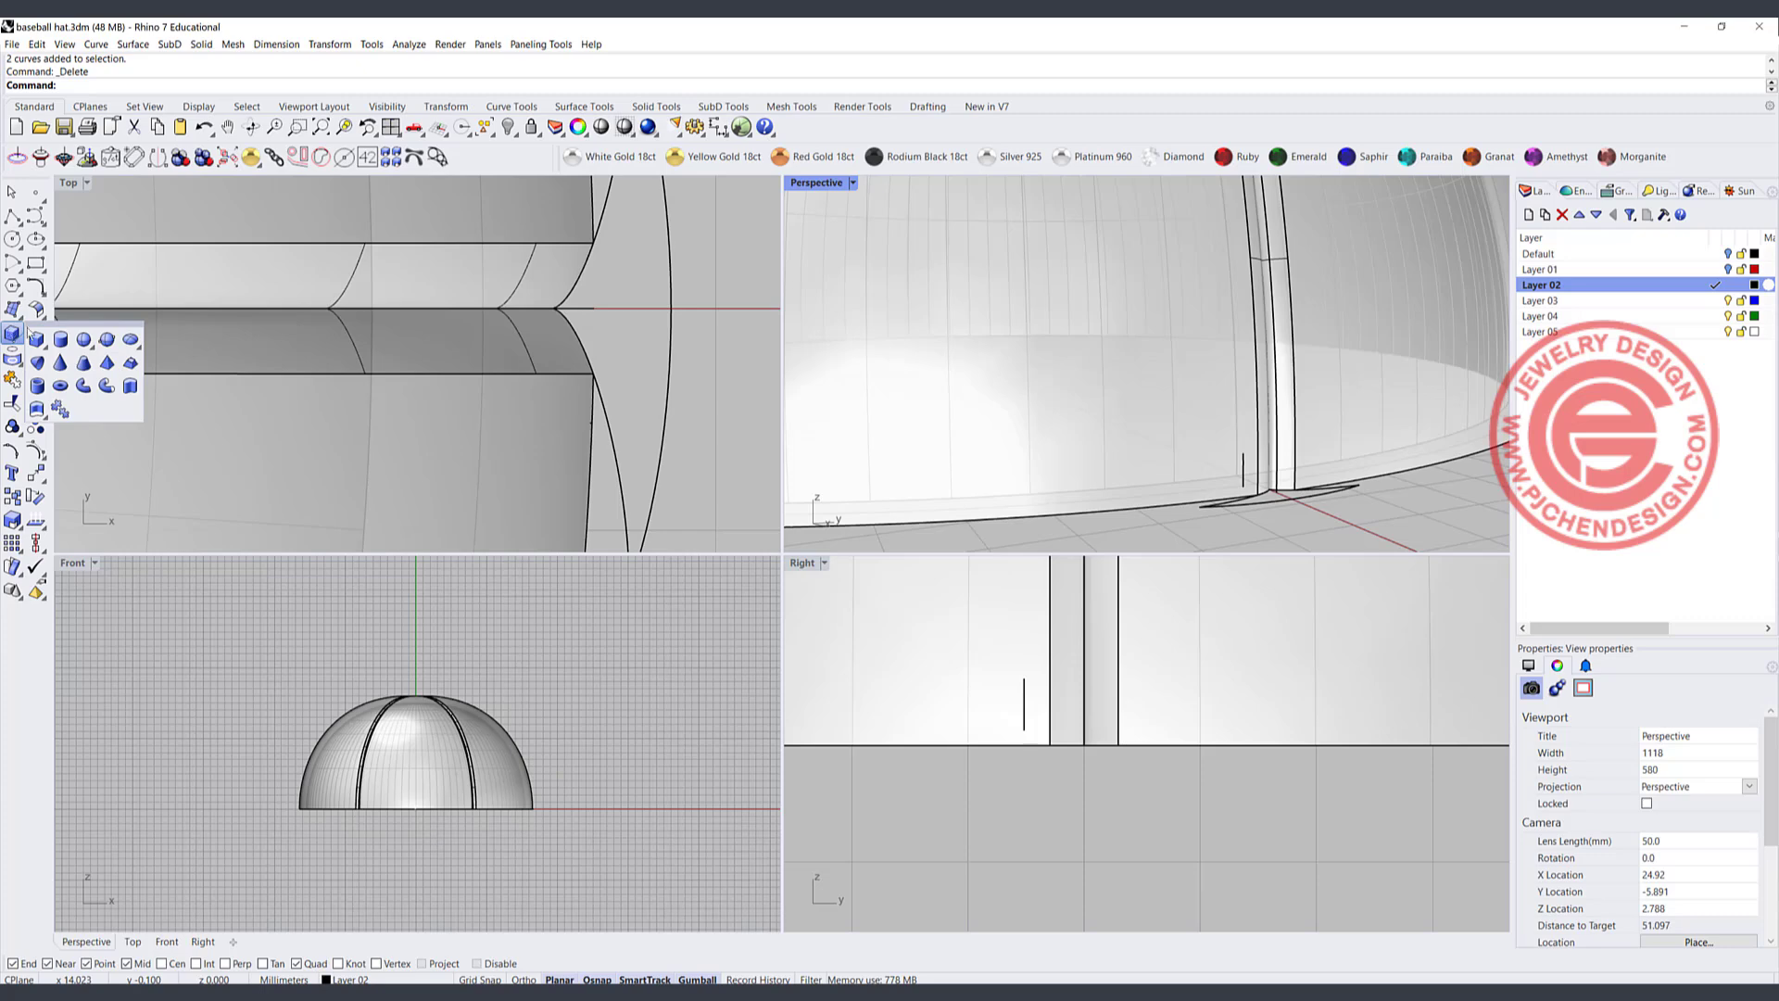
click(106, 386)
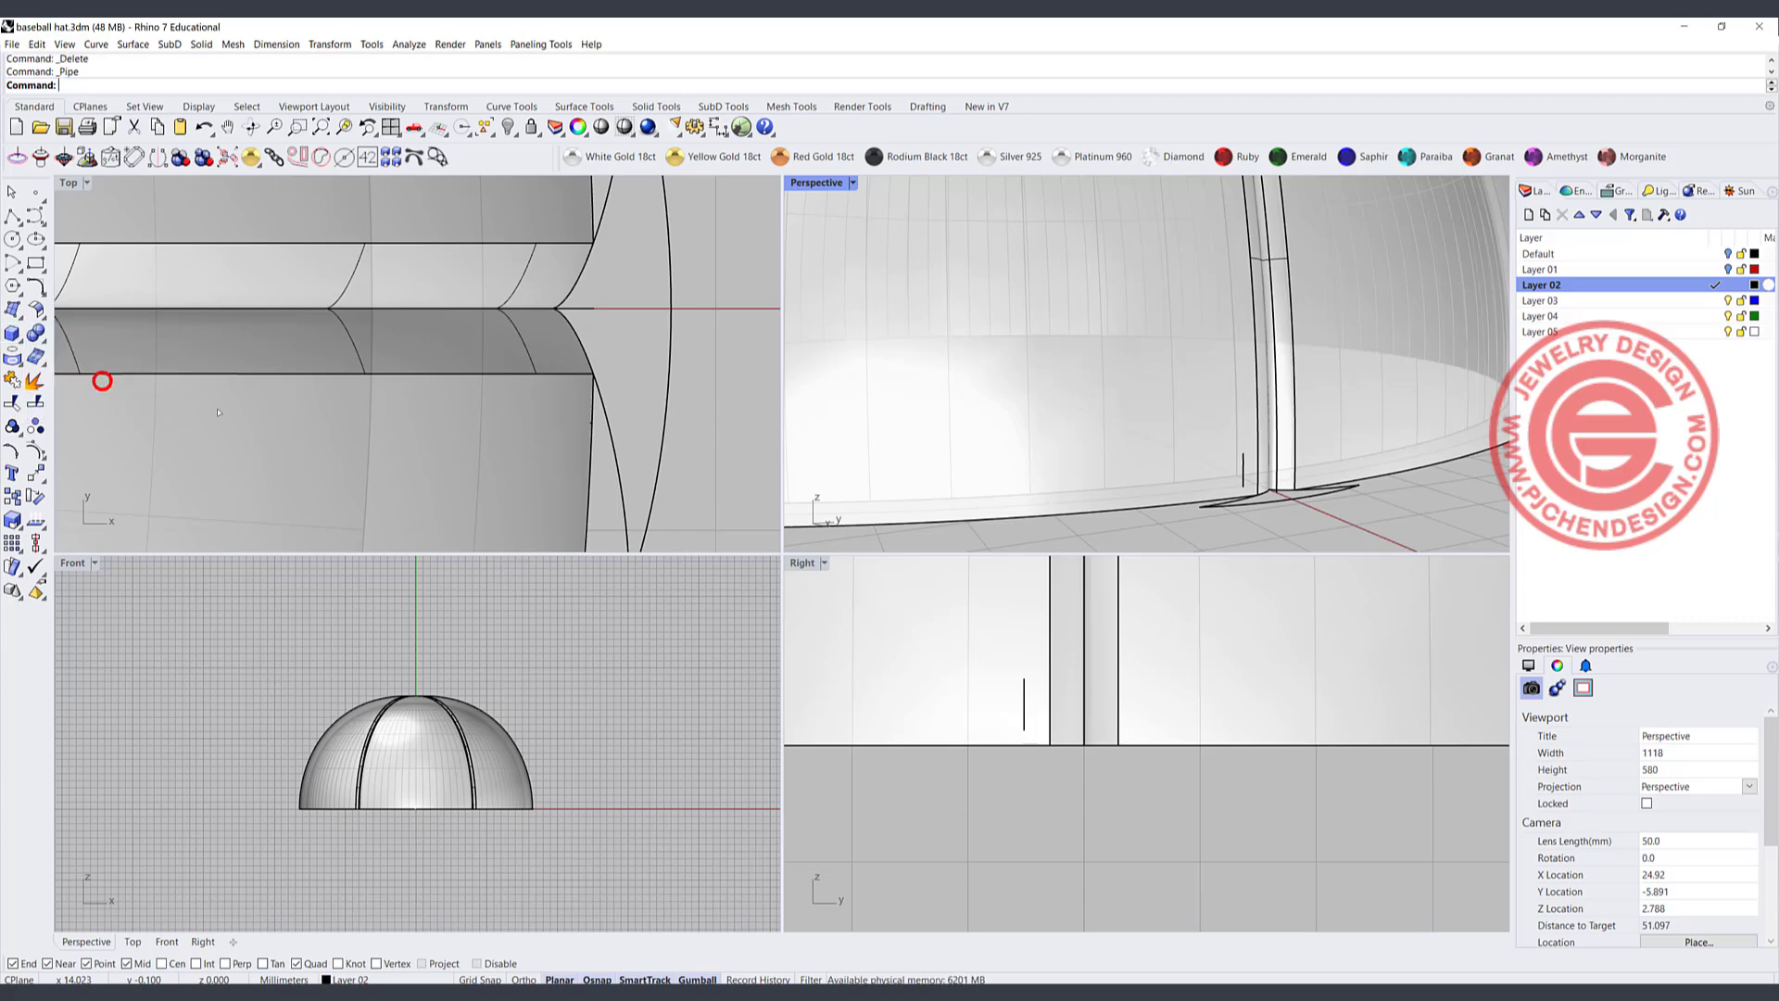
key(Return)
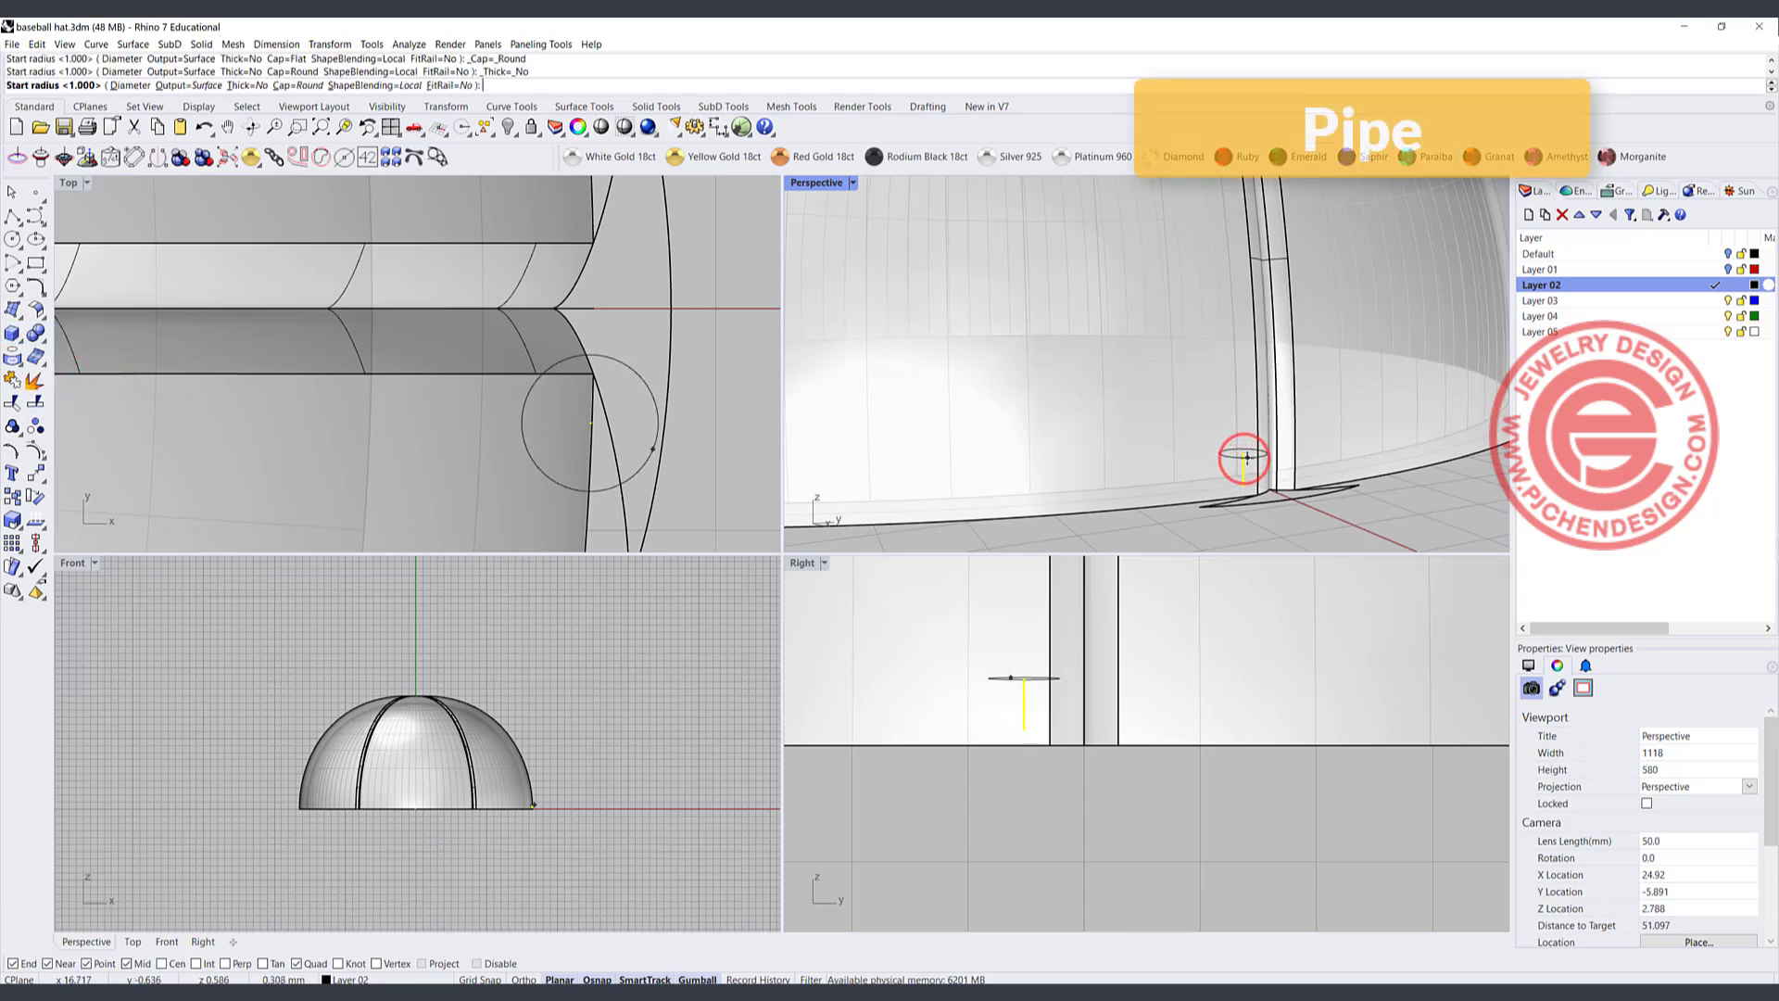
scroll(607, 412, up, 2)
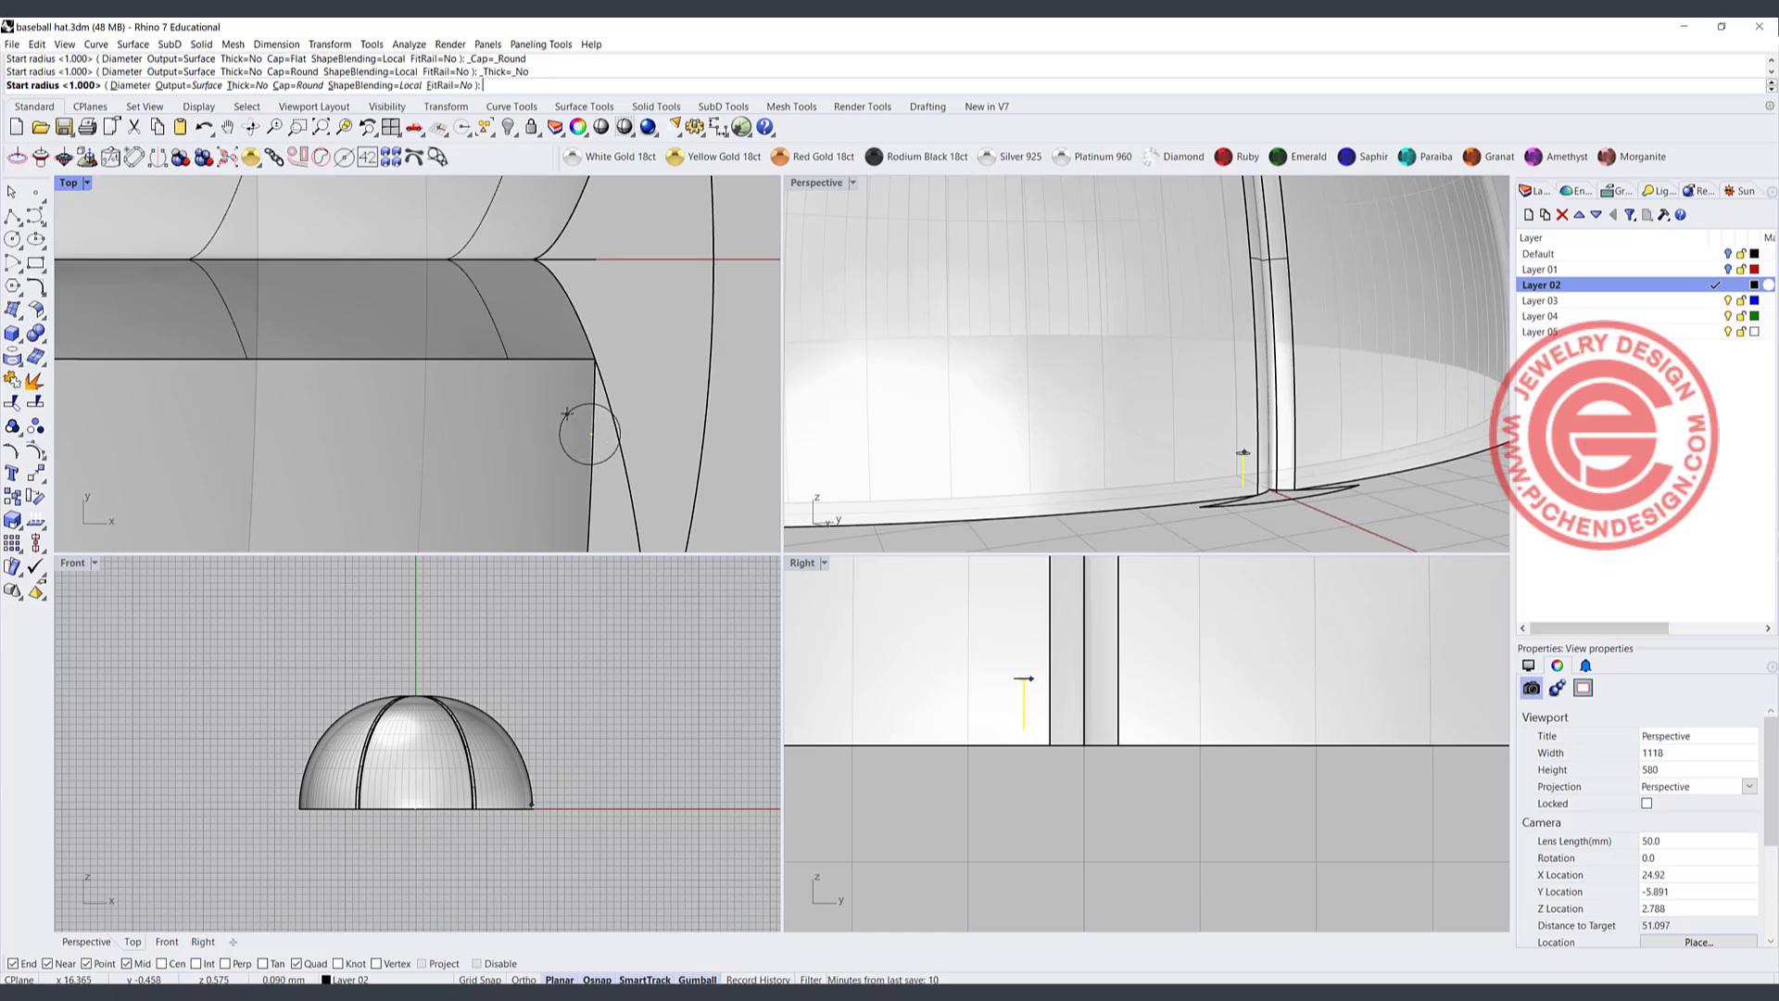
click(567, 412)
click(566, 412)
key(Return)
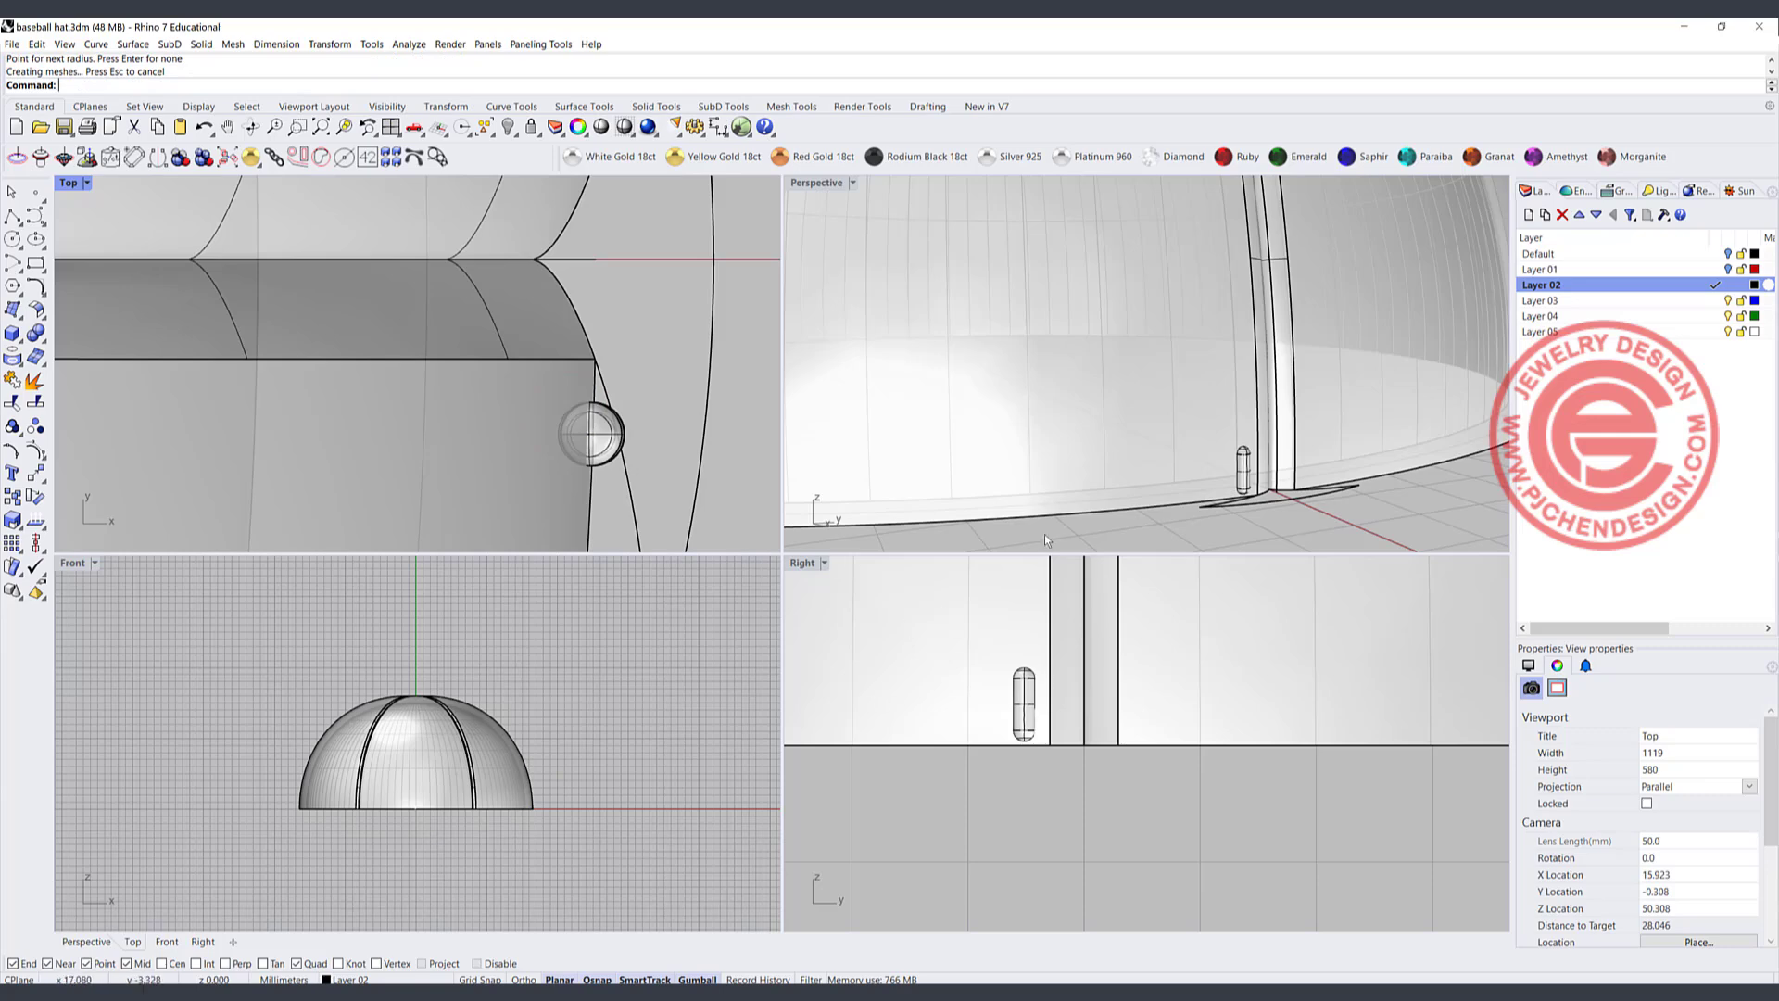
- Scale the small stitch pipe slightly shorter along its vertical length in the Right view and deselect it
scroll(1232, 454, down, 5)
scroll(1025, 830, up, 3)
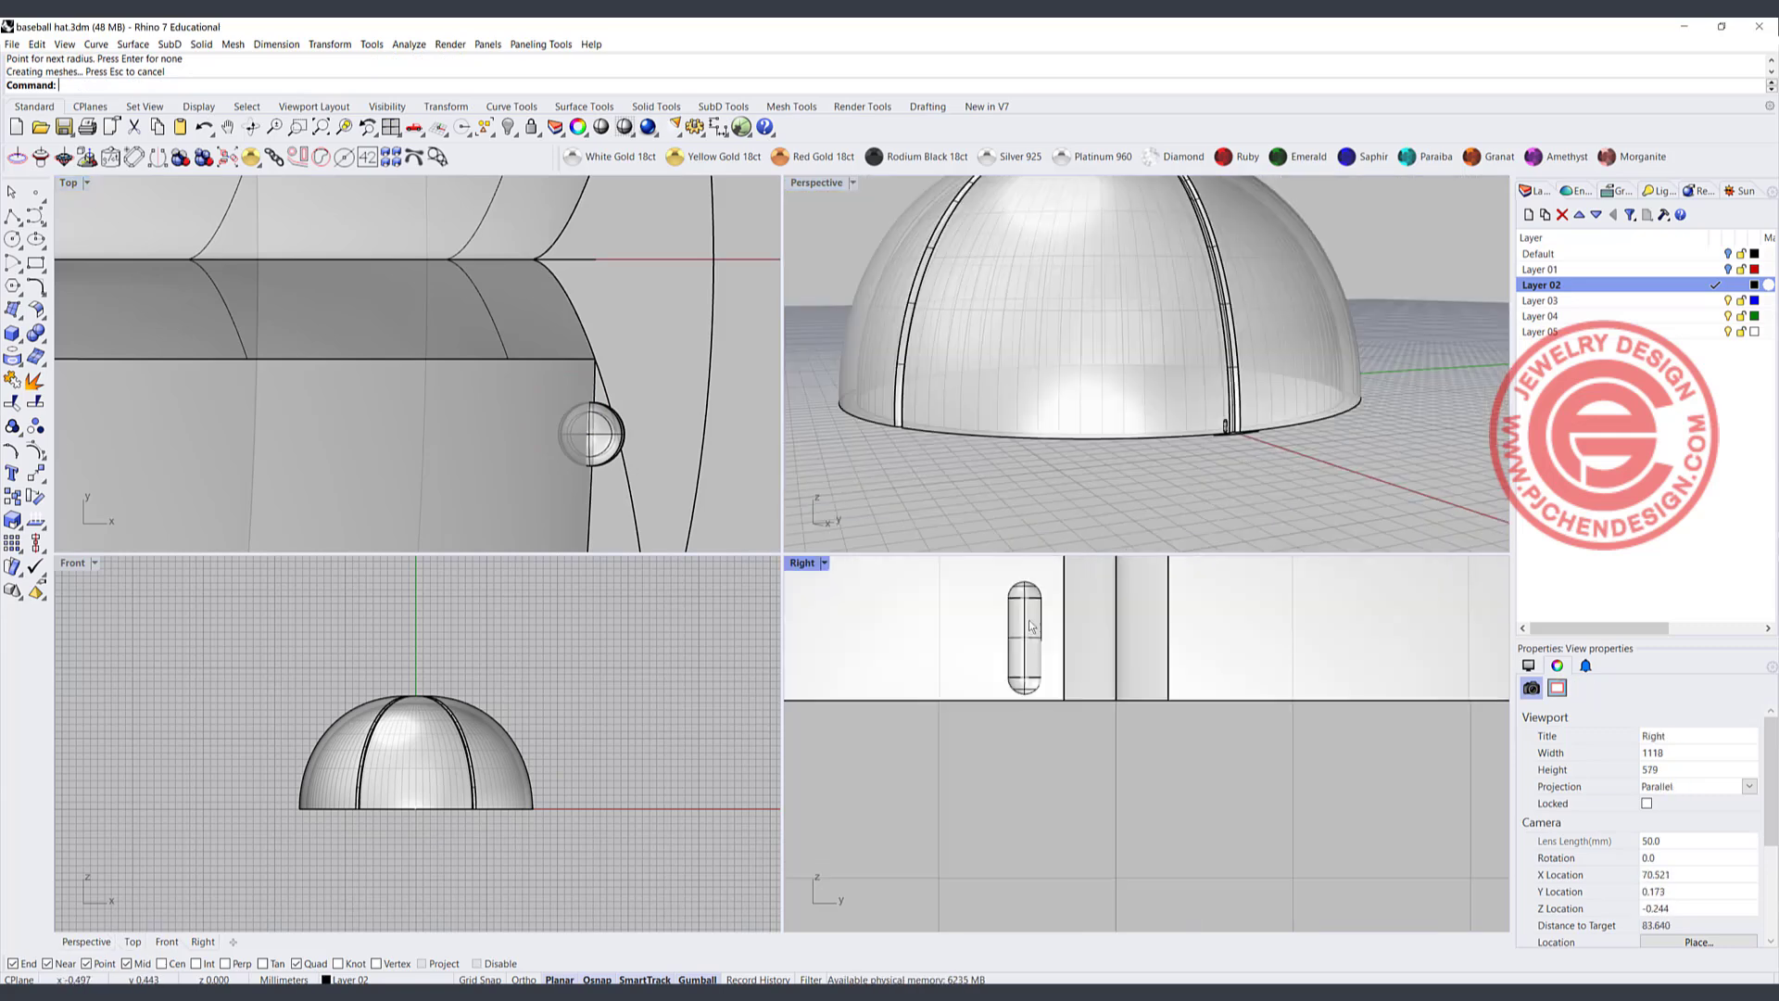
click(1027, 607)
drag(1021, 690, 1021, 691)
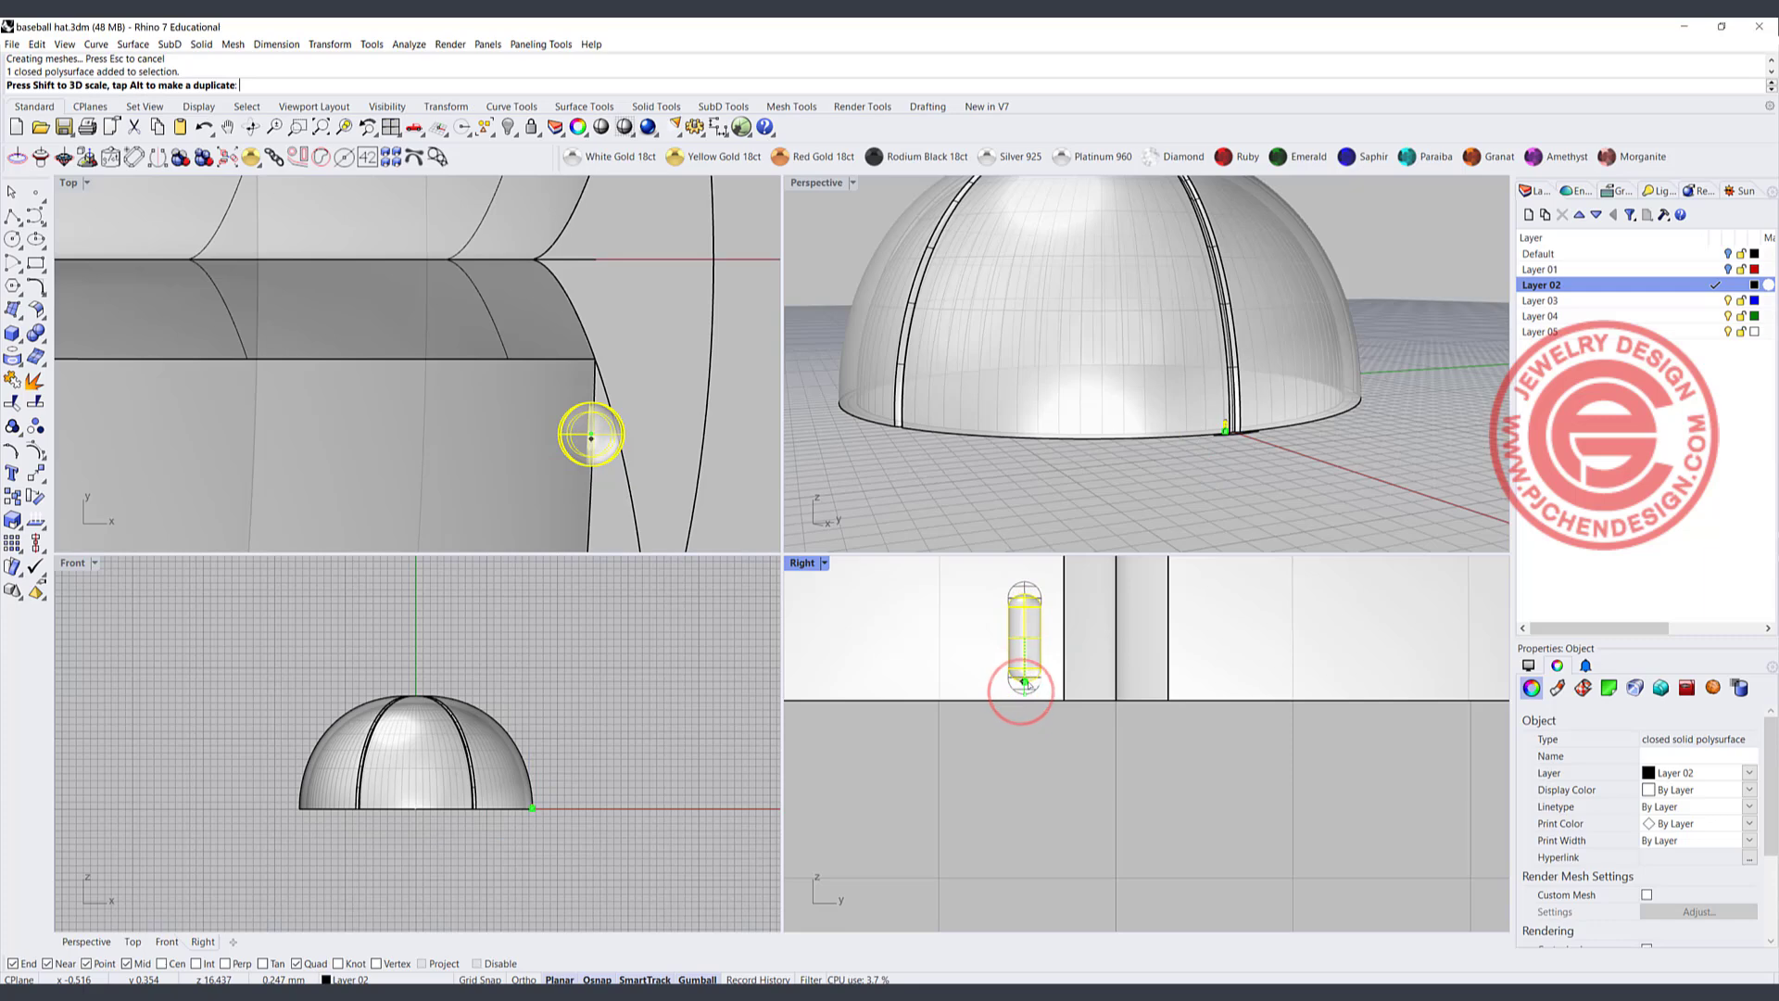
click(1070, 764)
- Start arraying the small stitch pipe along a curve, using the adjacent long edge of the central groove as the path
scroll(1070, 741, down, 5)
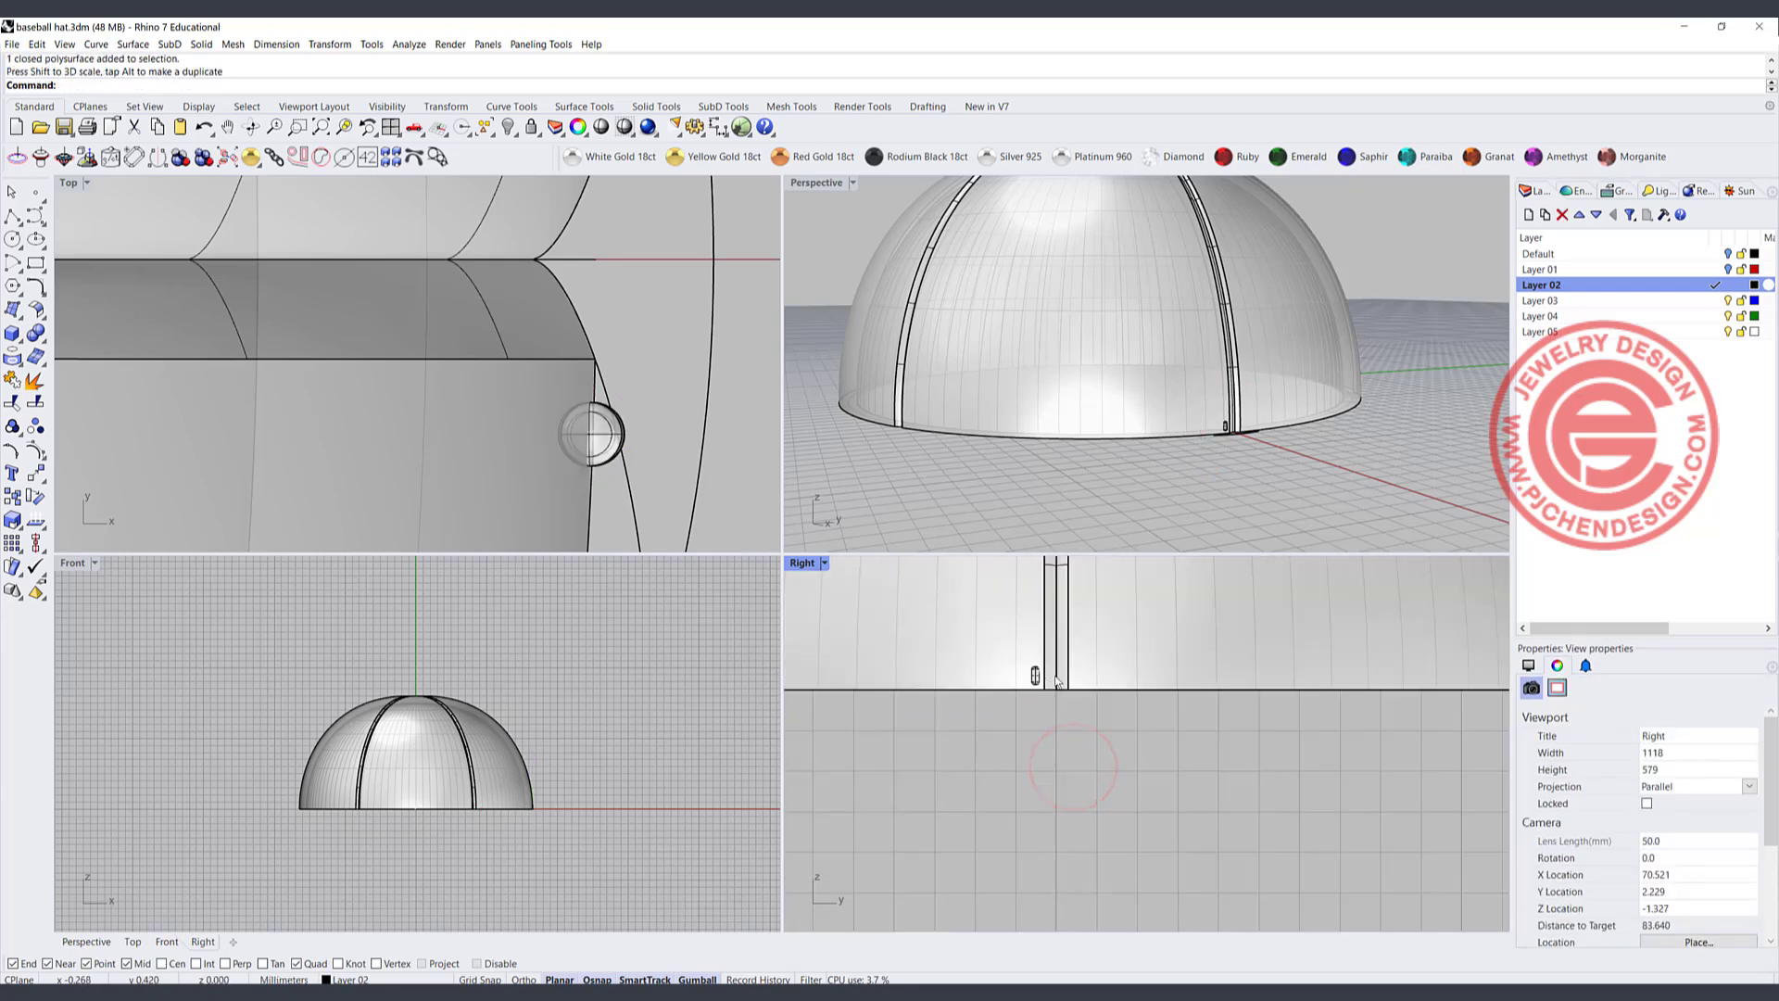
scroll(1077, 687, down, 4)
scroll(1075, 687, up, 3)
scroll(1071, 688, down, 2)
double_click(802, 562)
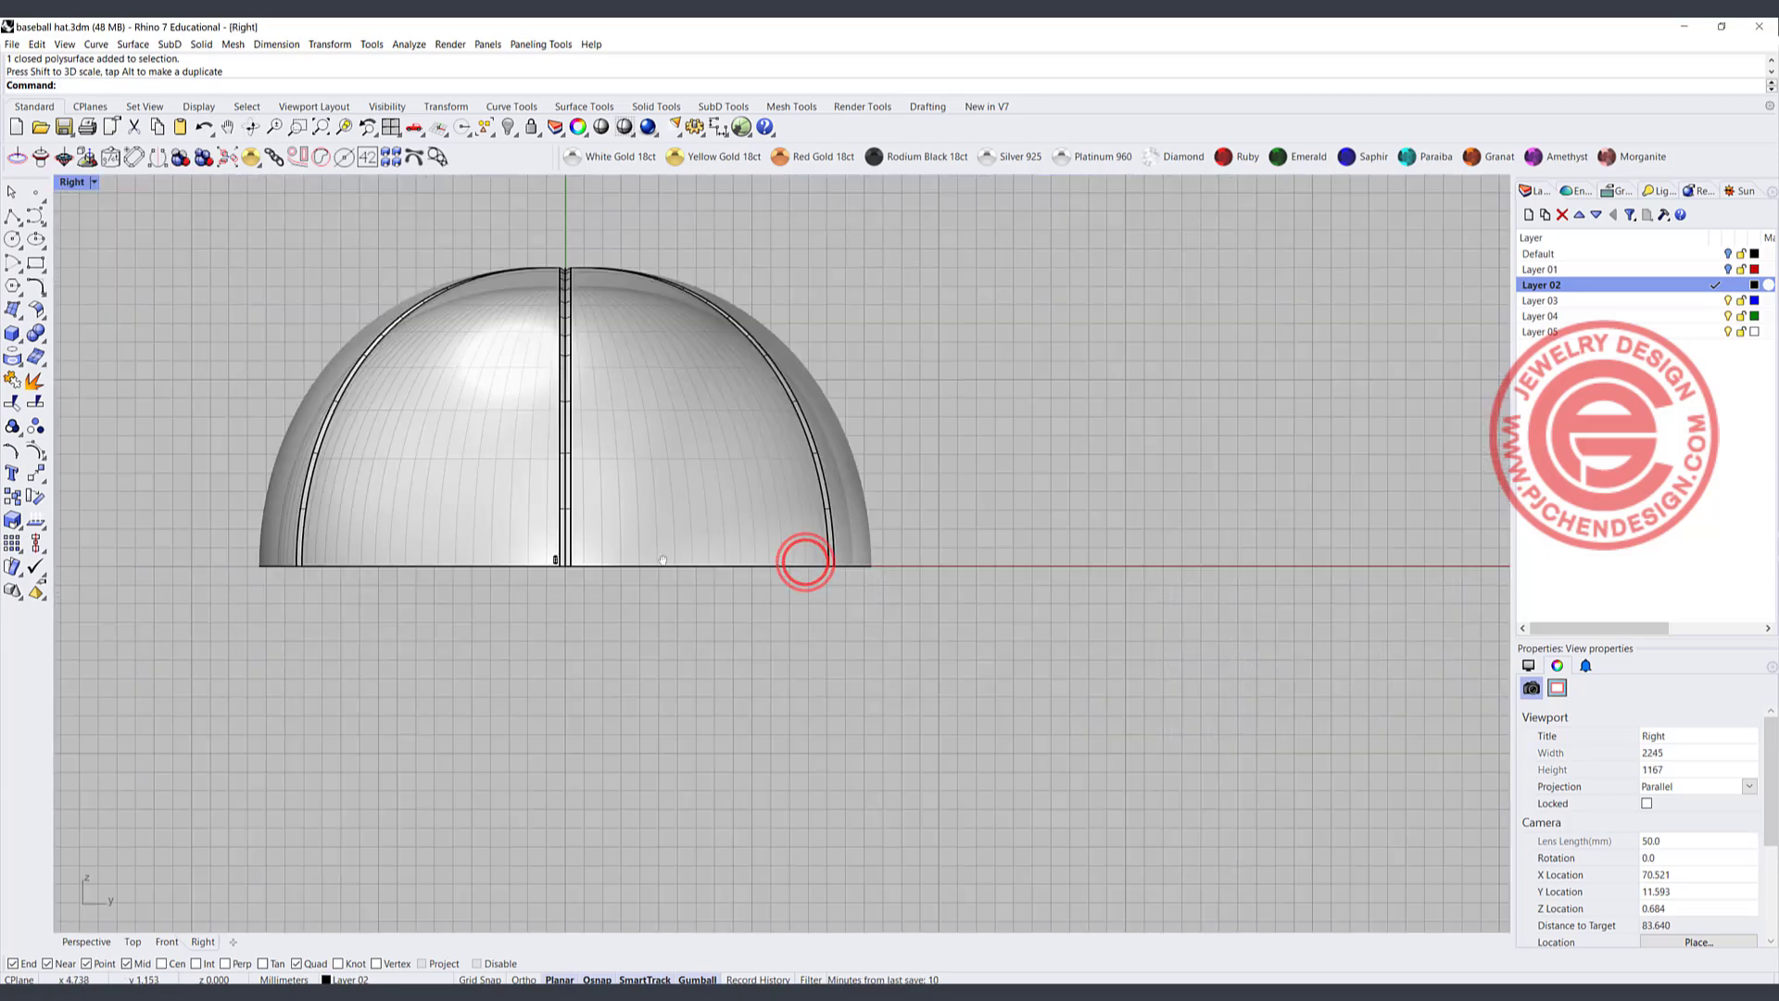
click(371, 44)
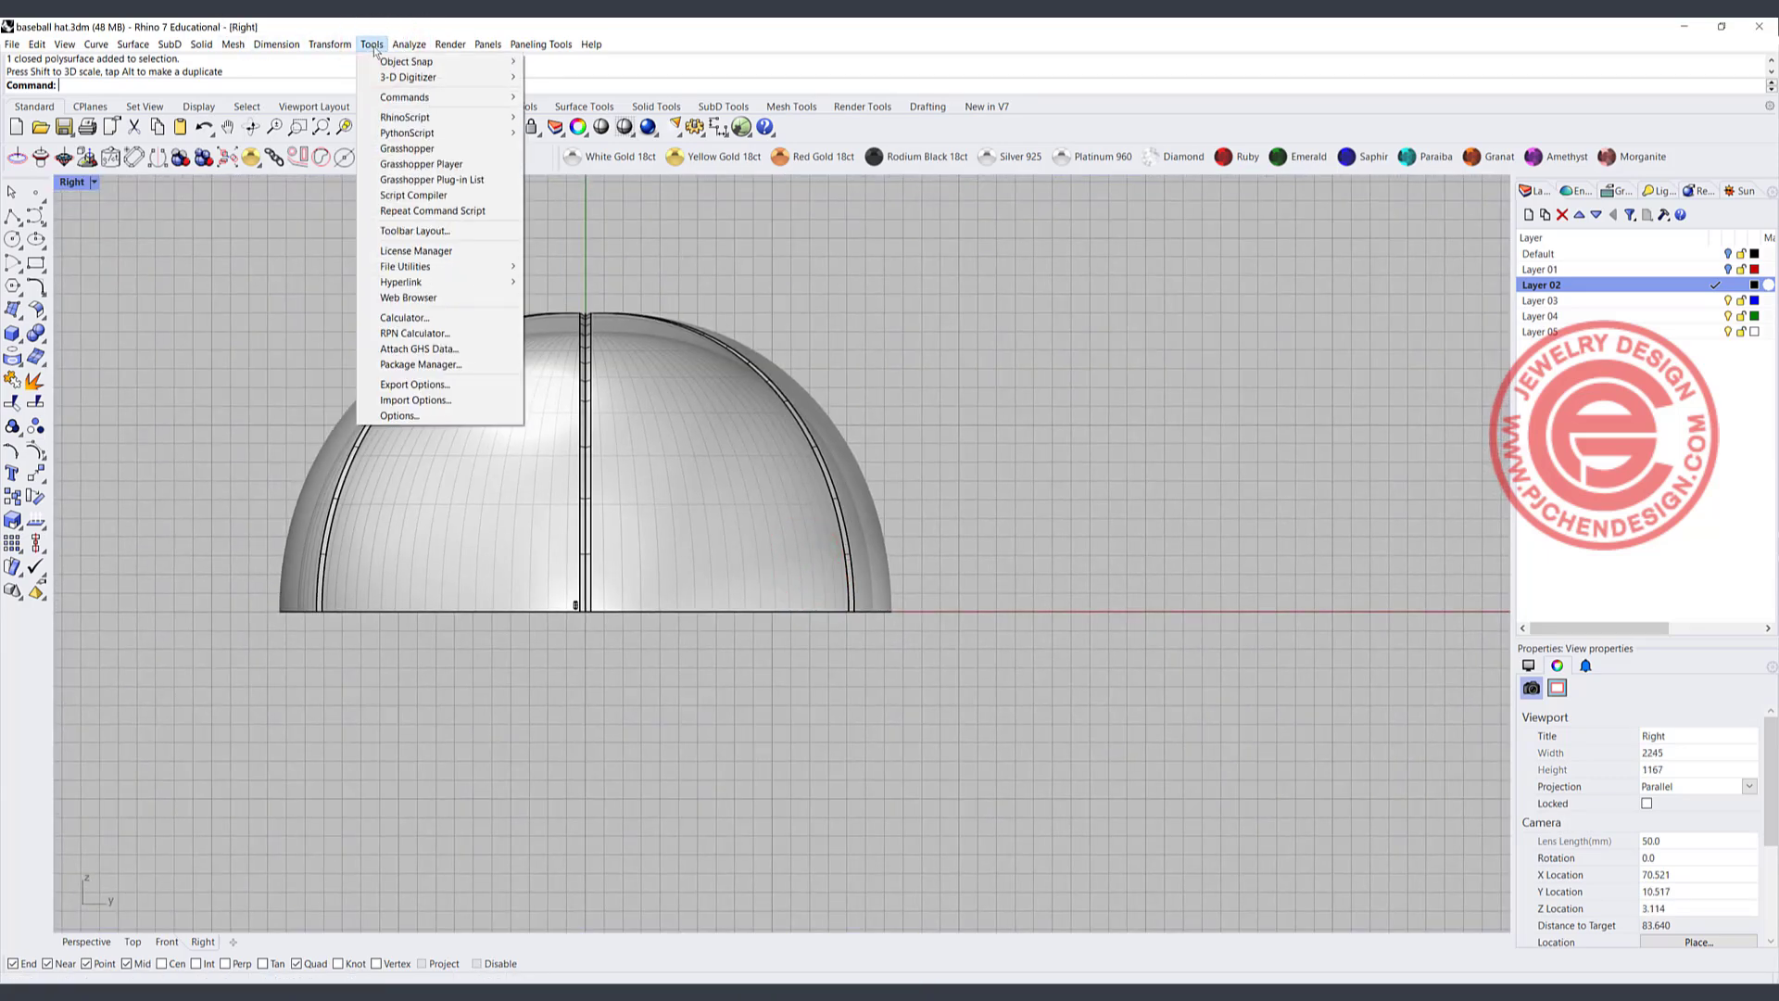
mouse_move(319, 48)
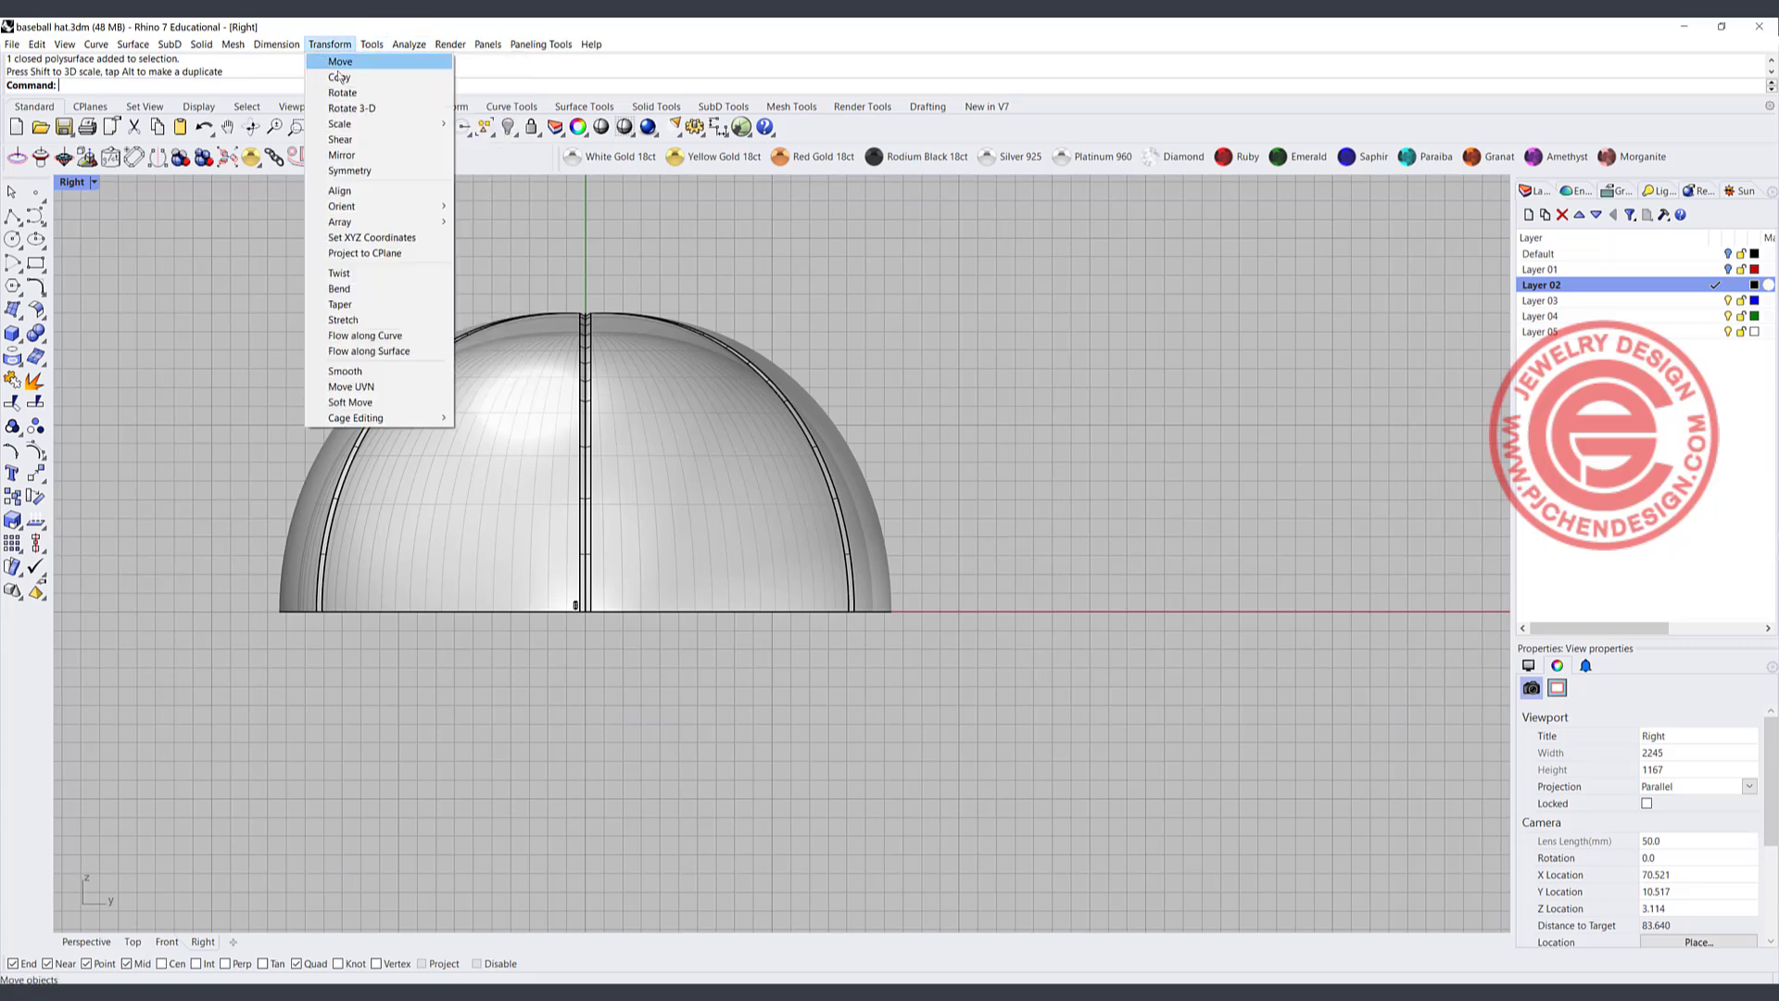
mouse_move(379, 222)
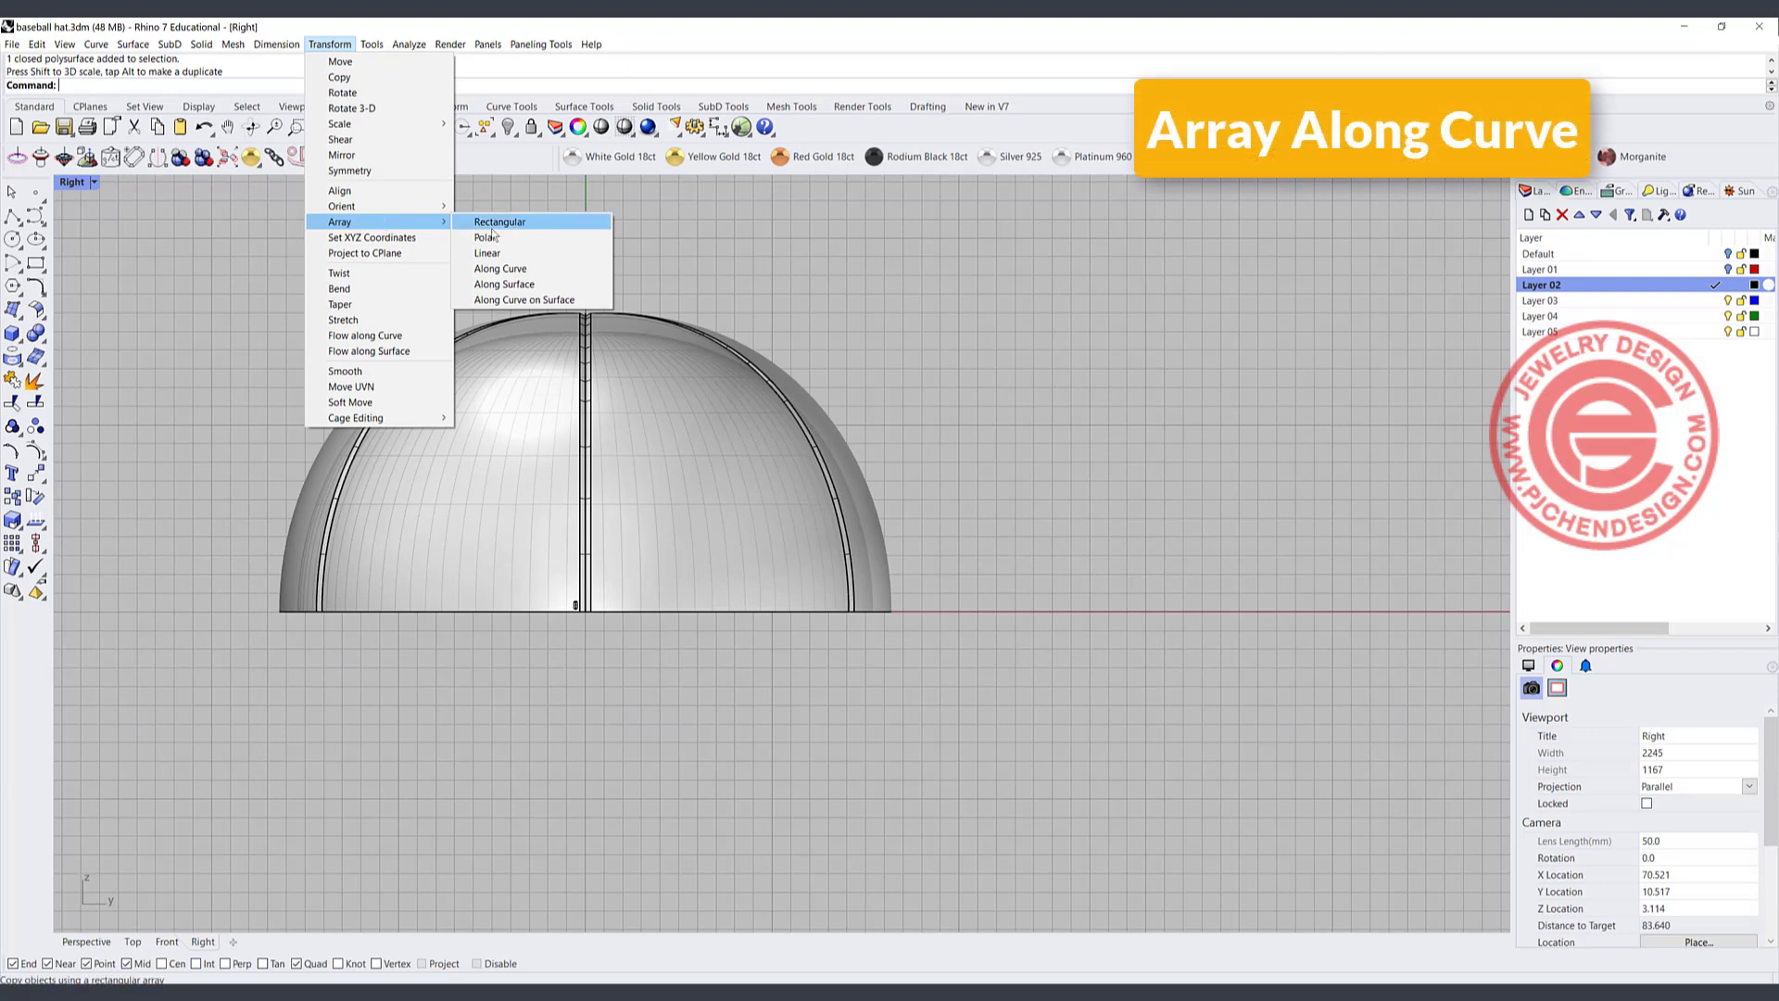
click(500, 269)
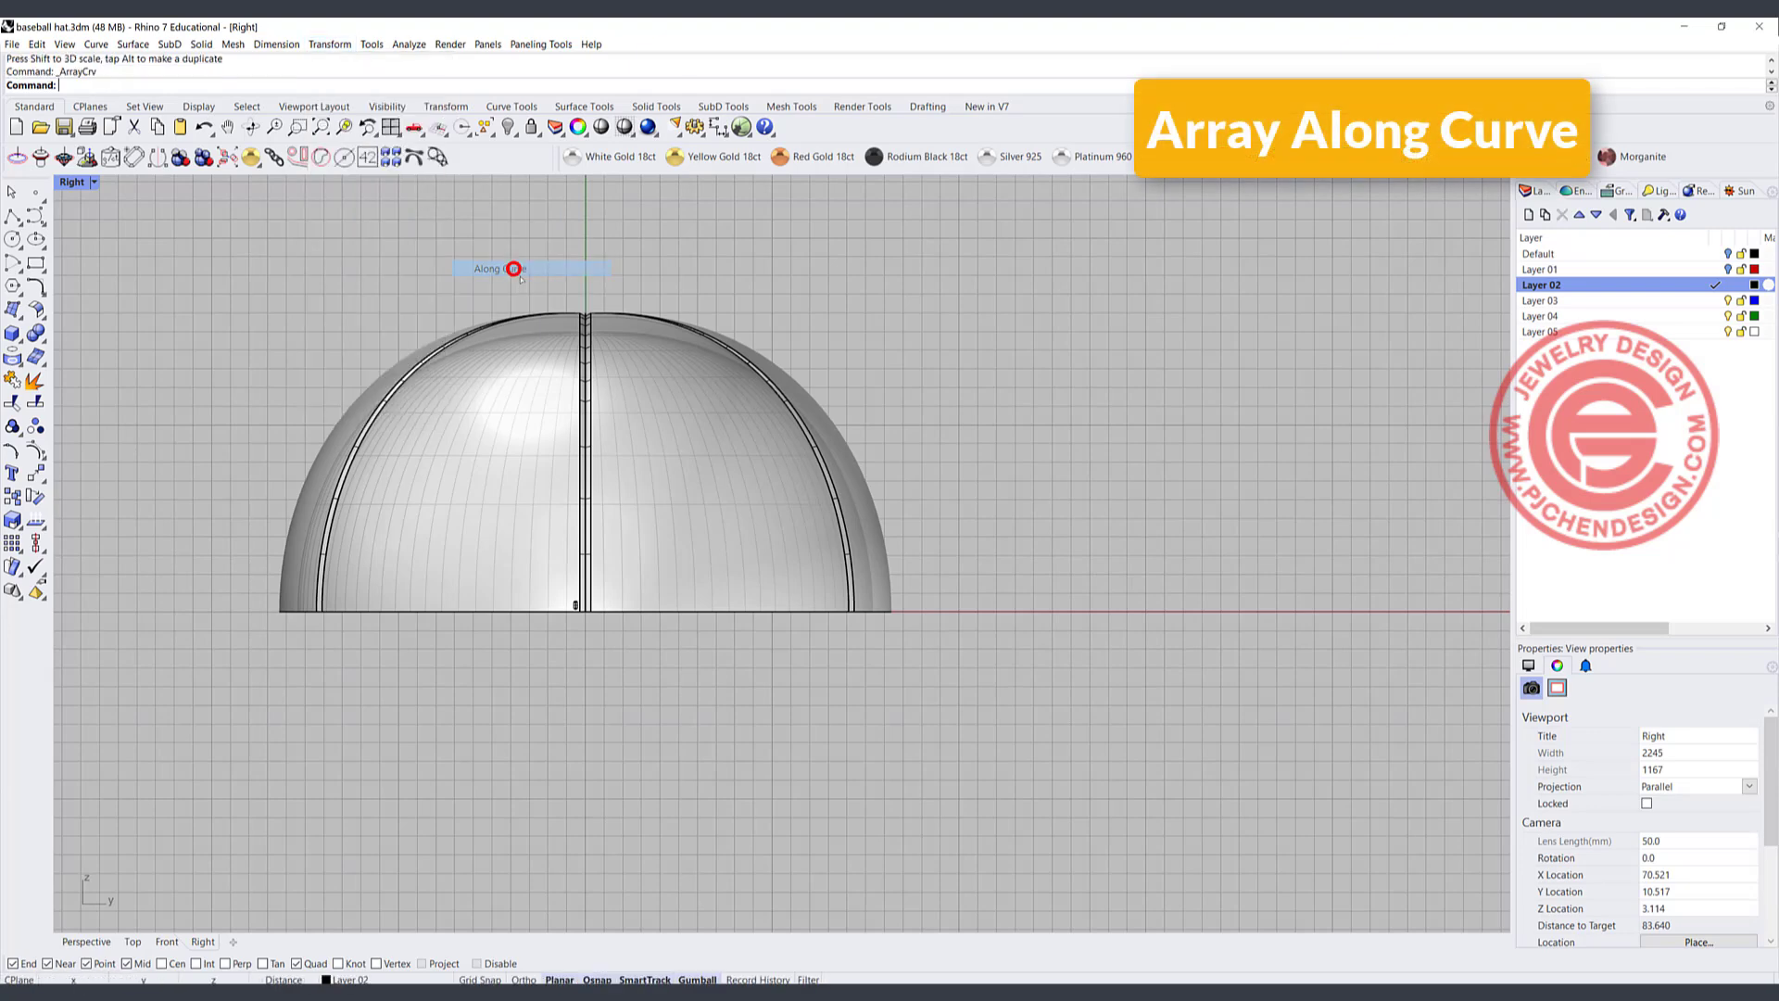
scroll(576, 609, up, 5)
click(574, 585)
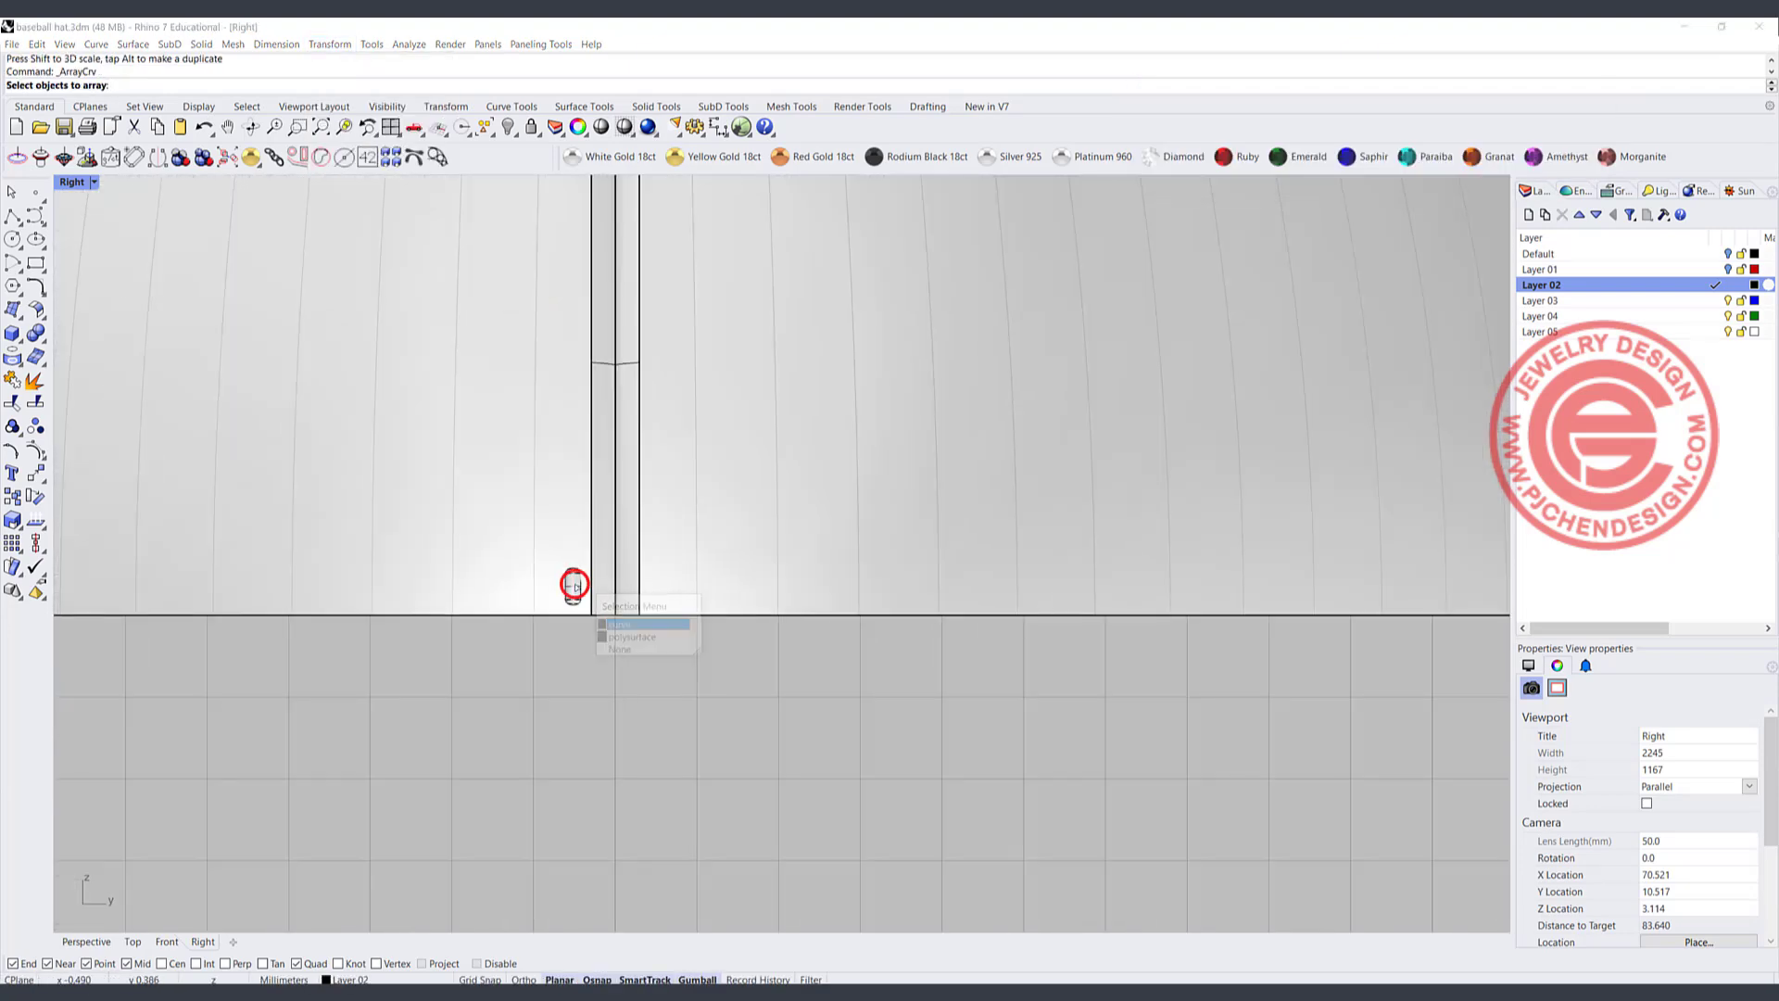
click(618, 635)
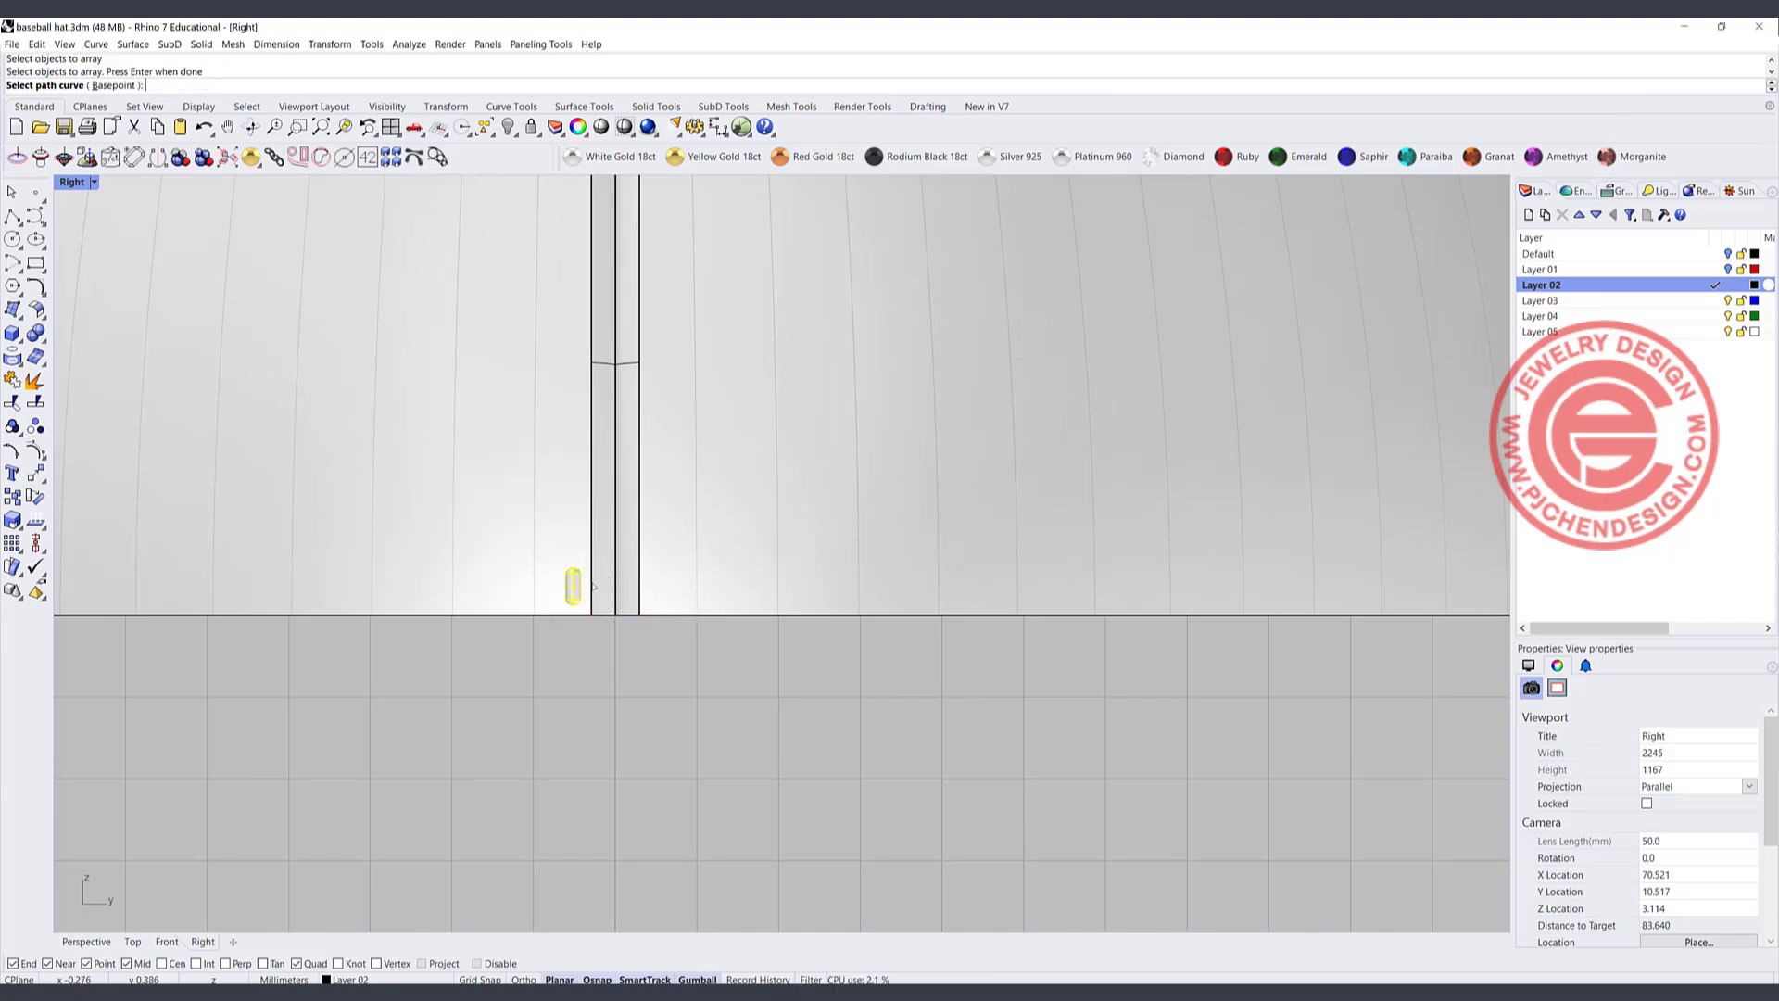
click(589, 589)
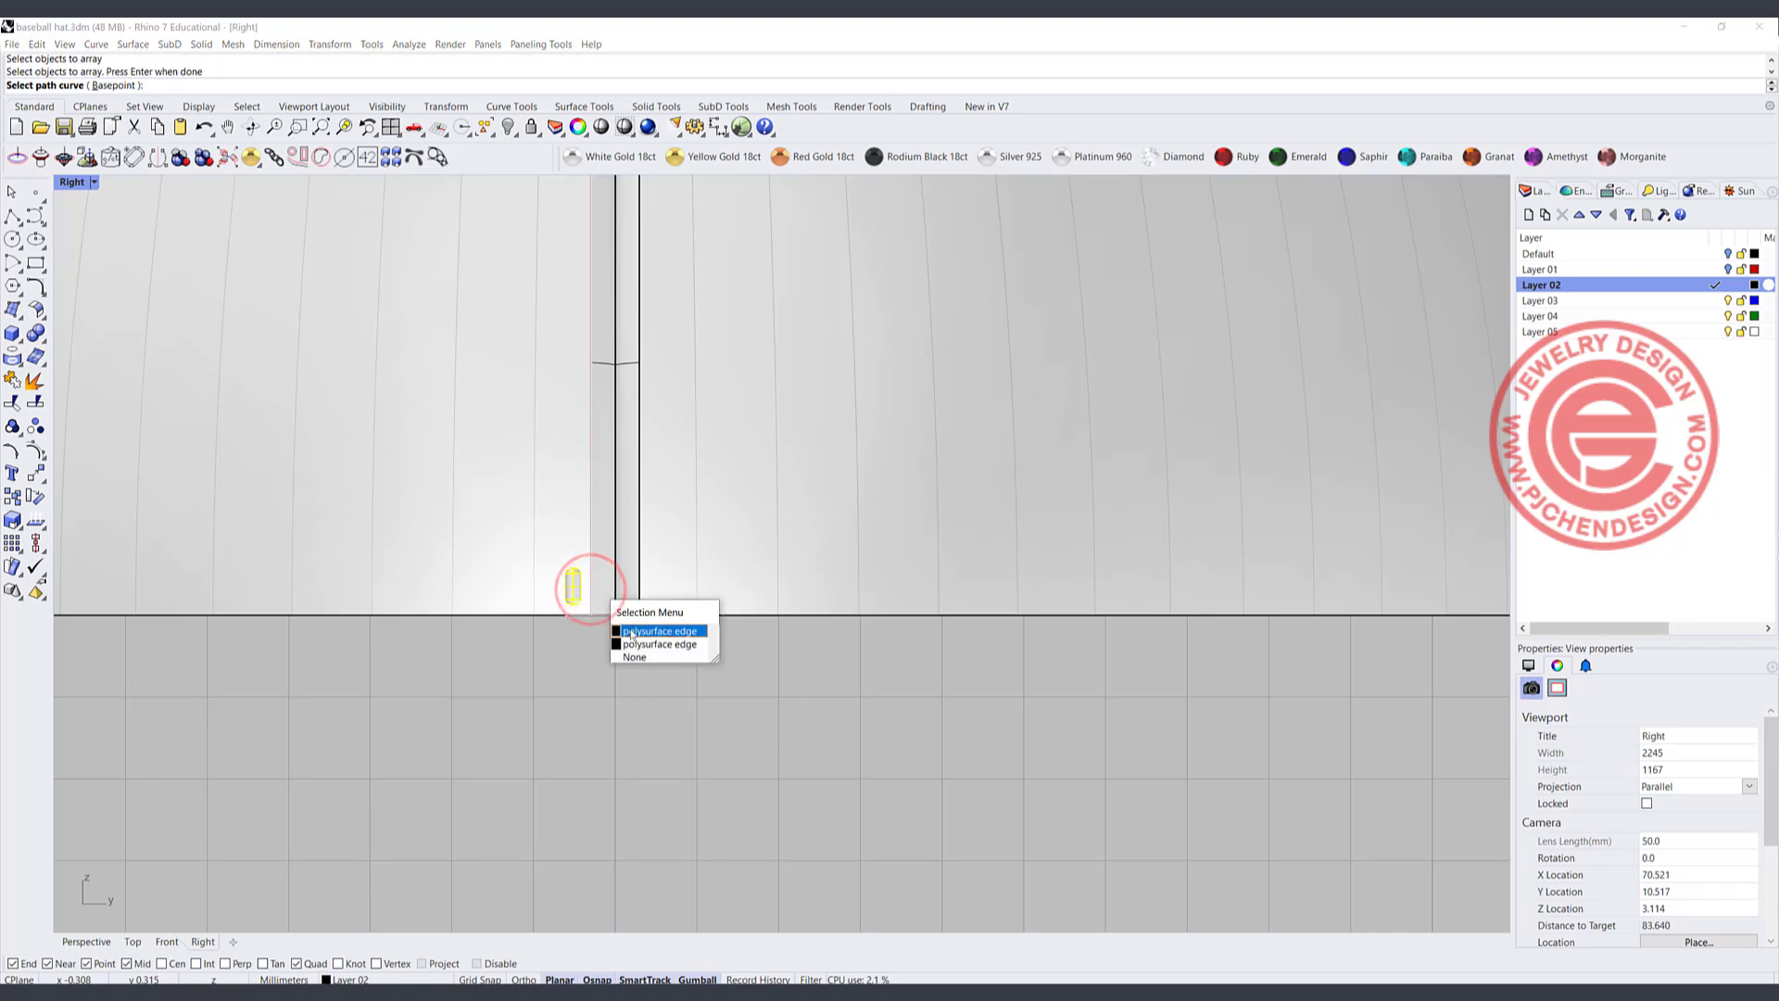
click(631, 629)
- Set the number of items in the stitch array to 60, viewing the dome in the Perspective view
scroll(632, 596, down, 10)
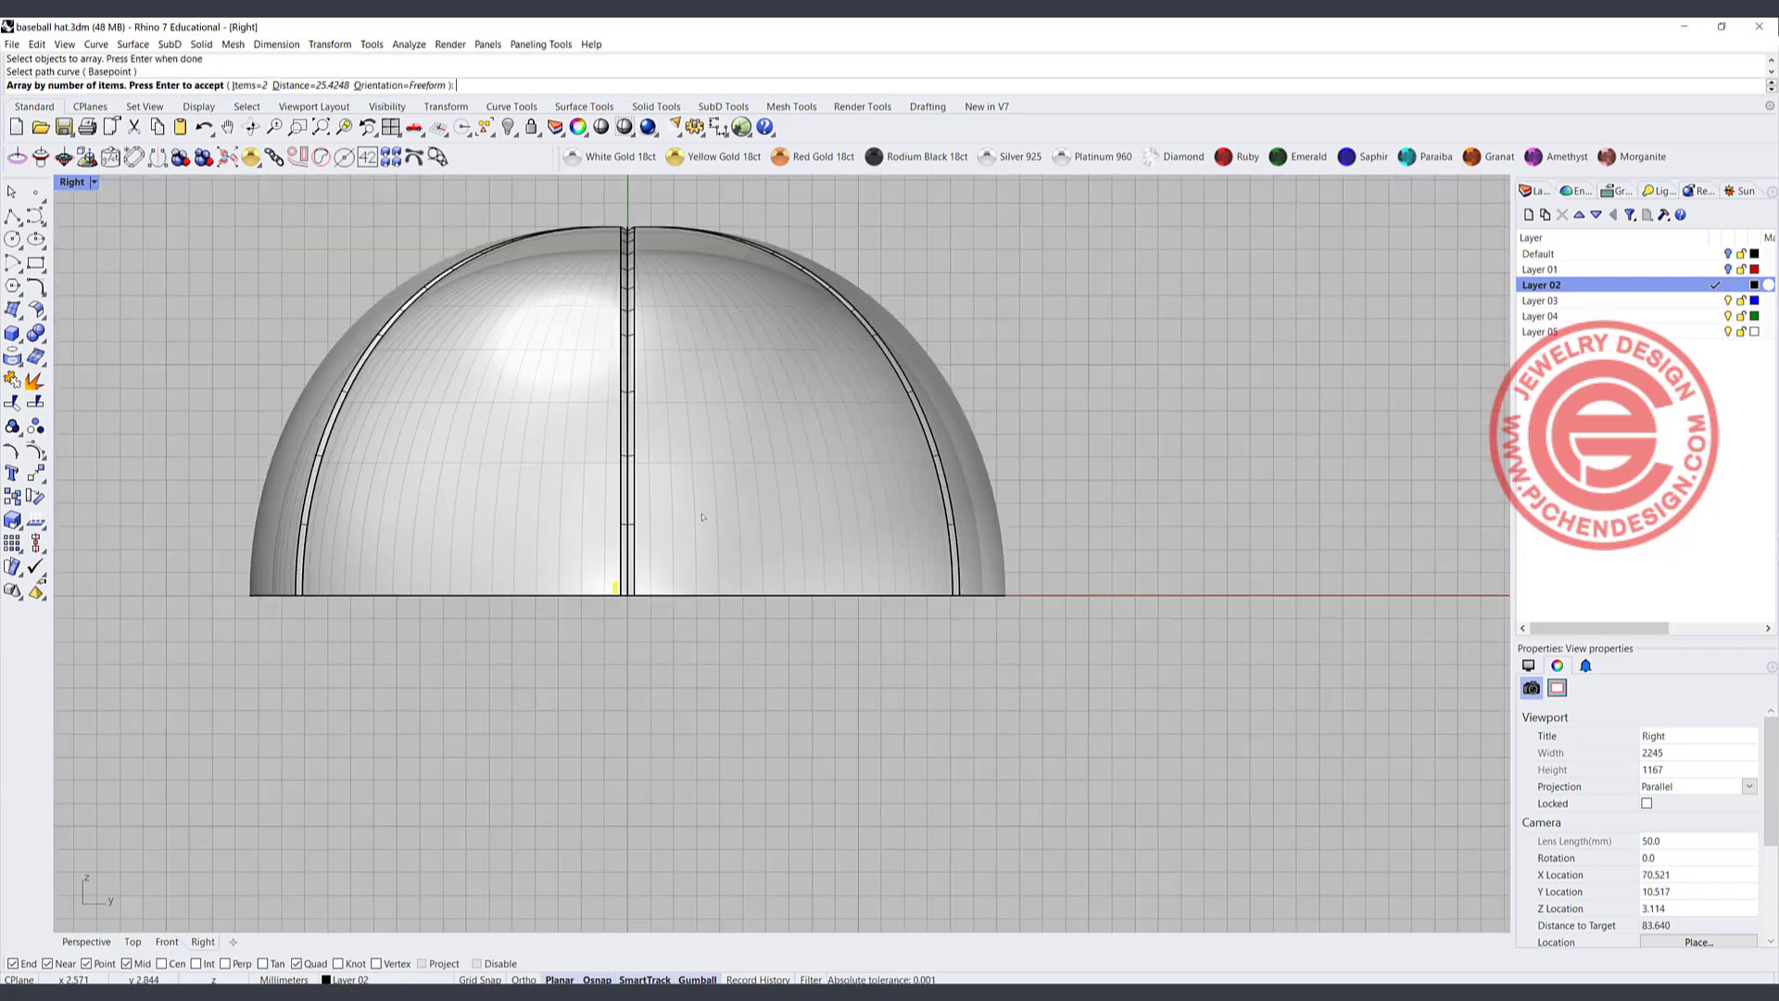
key(ctrl+F4)
scroll(771, 378, up, 3)
scroll(964, 525, down, 3)
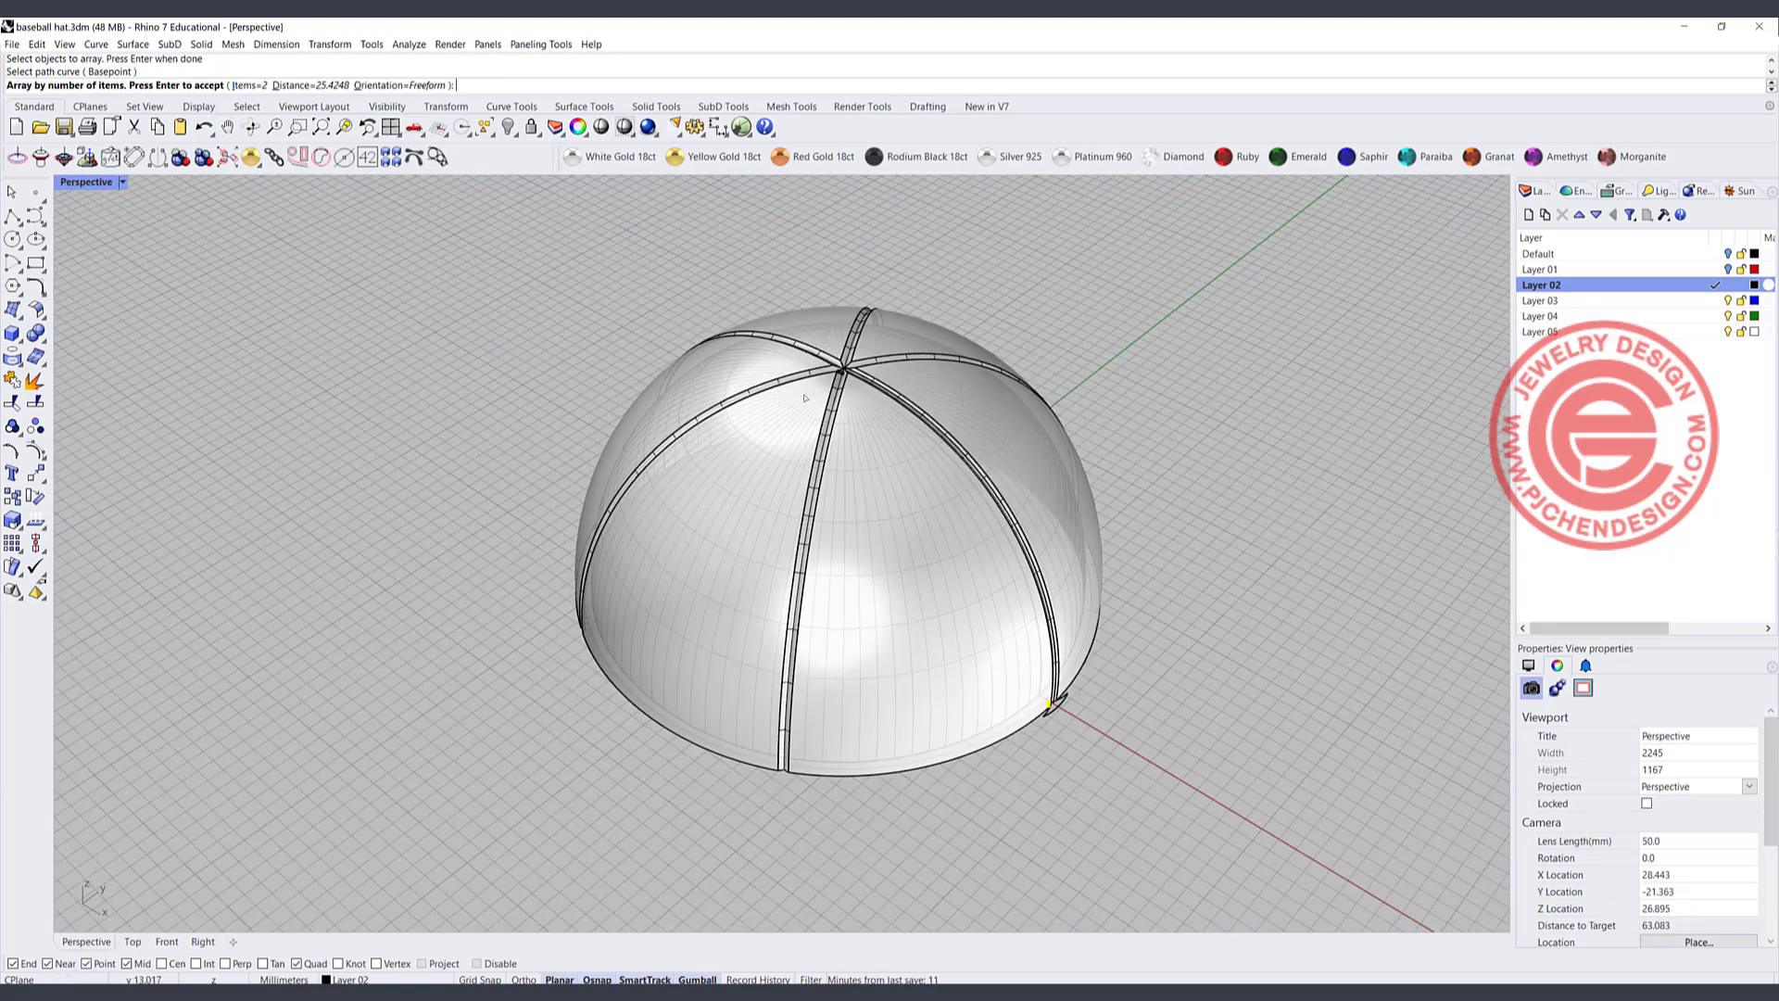
scroll(834, 375, up, 5)
scroll(828, 334, down, 2)
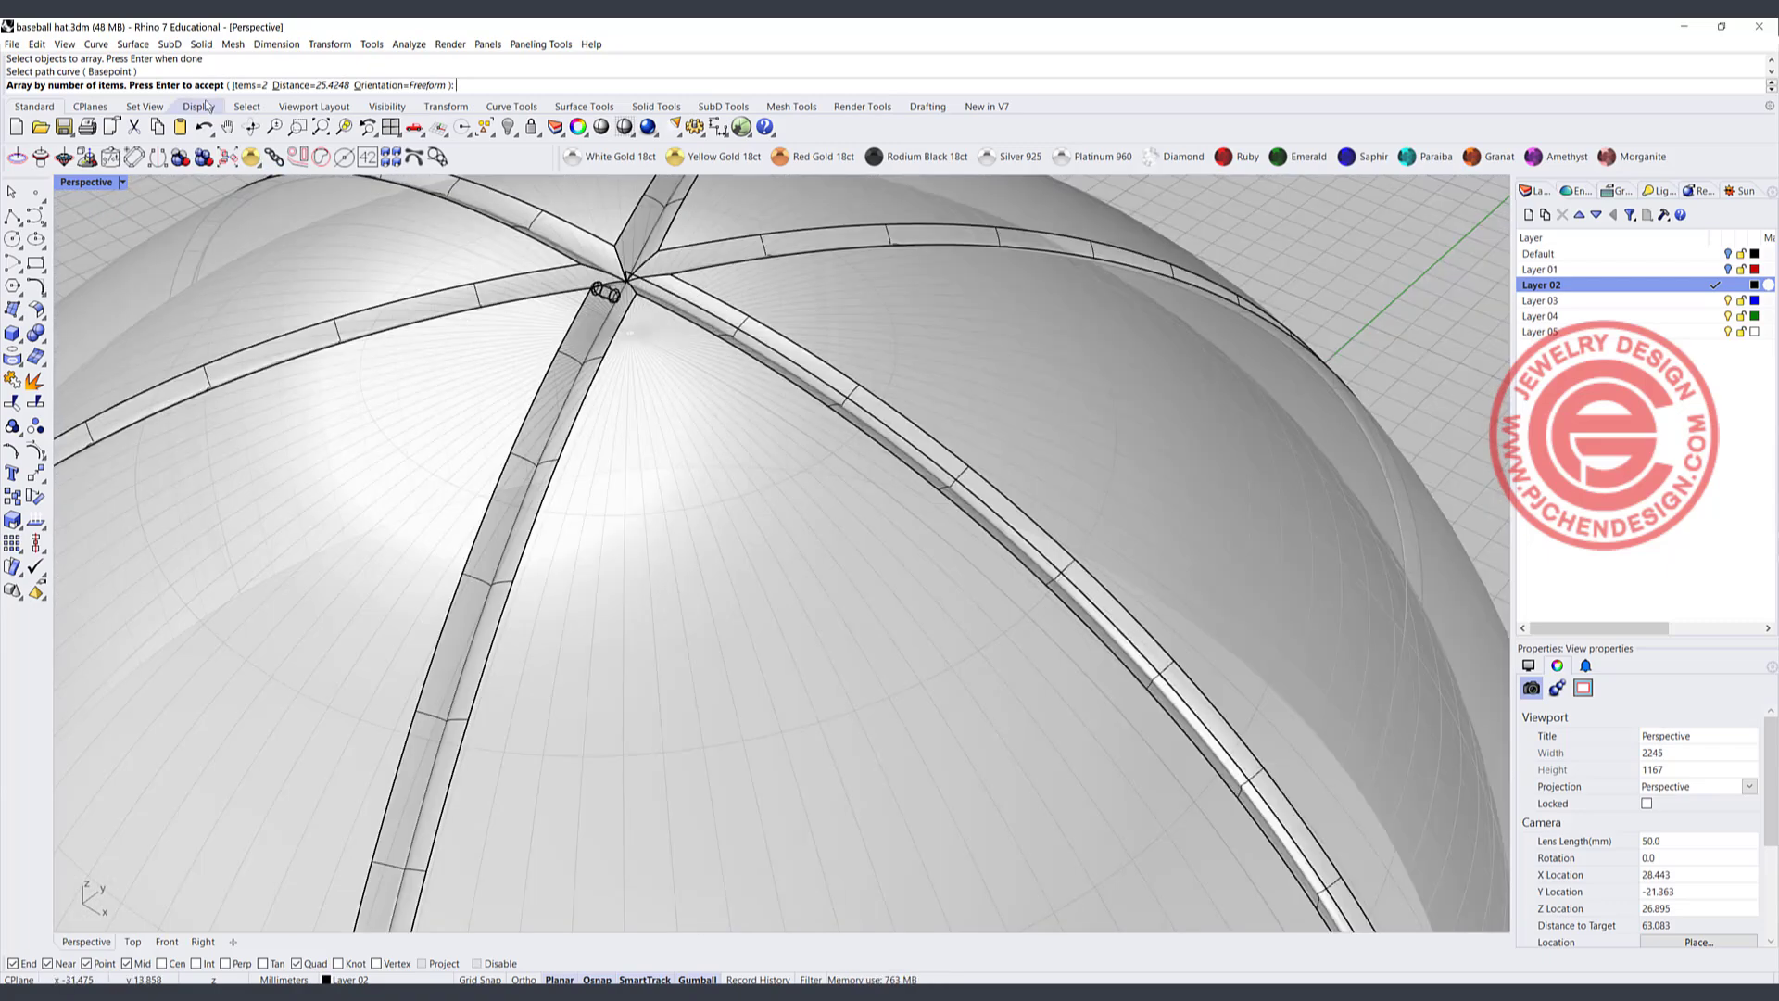
scroll(718, 409, down, 4)
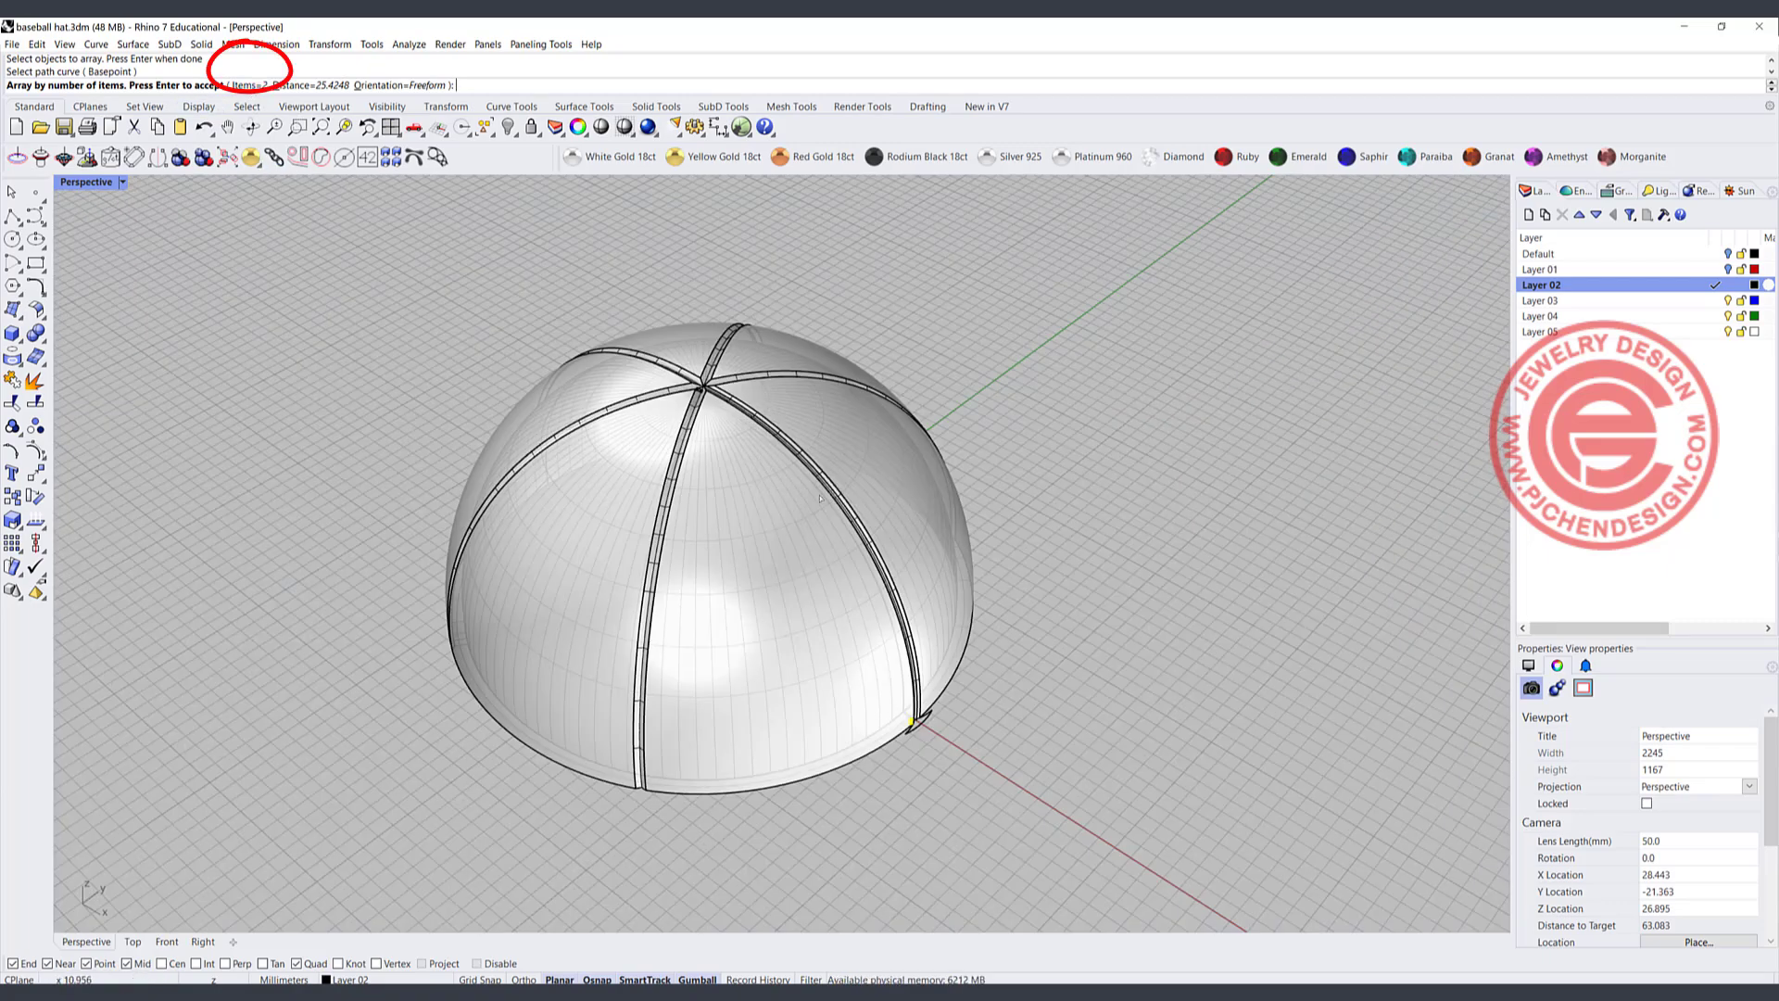
click(238, 84)
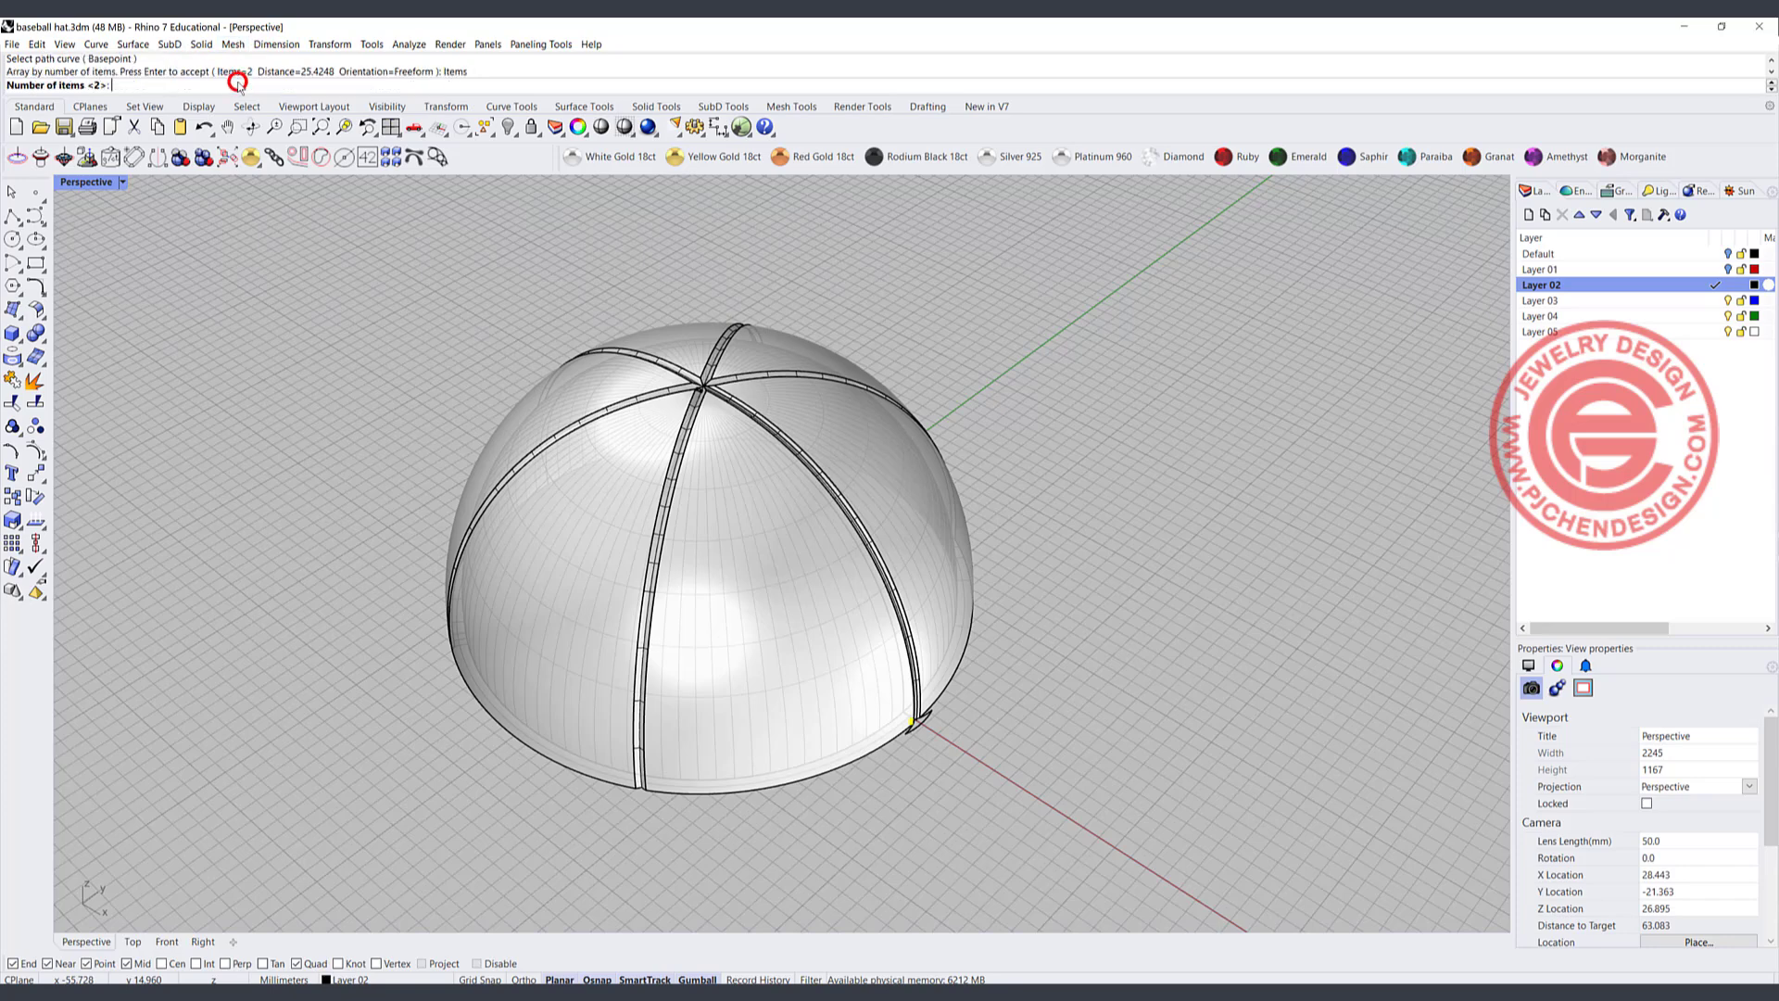
text(60)
key(Return)
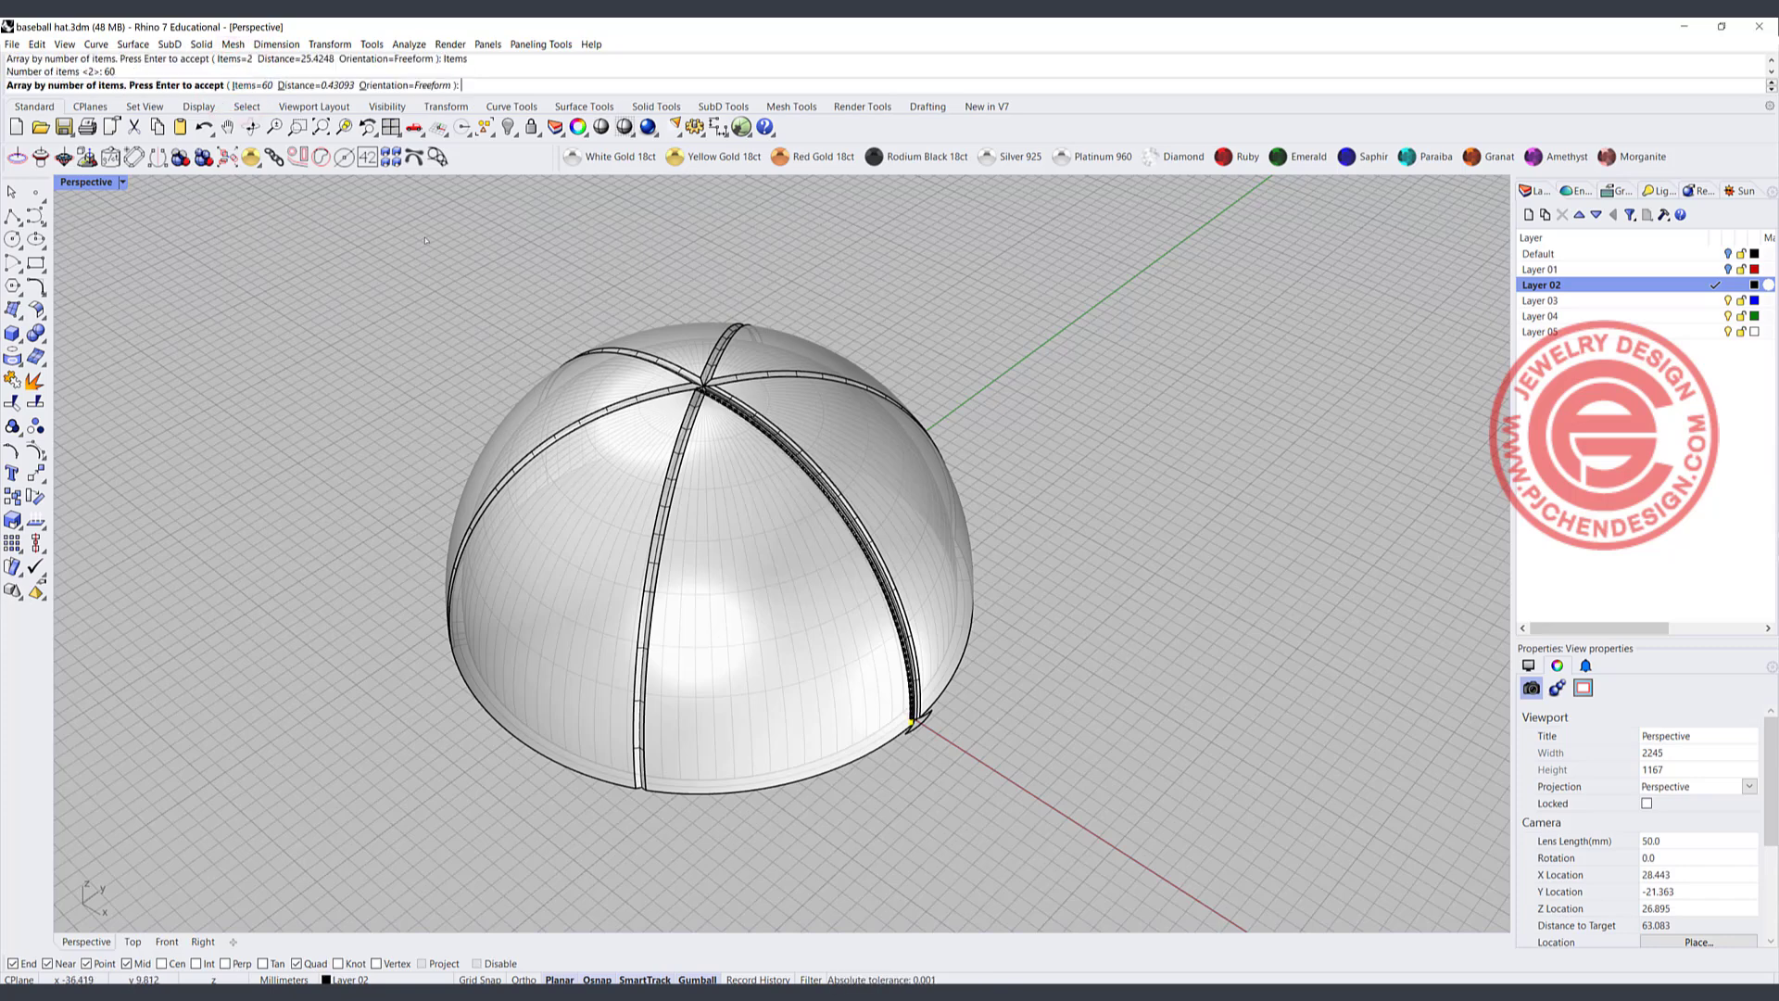
- Set the number of items in the stitch array to 50 and accept the array
scroll(769, 454, up, 8)
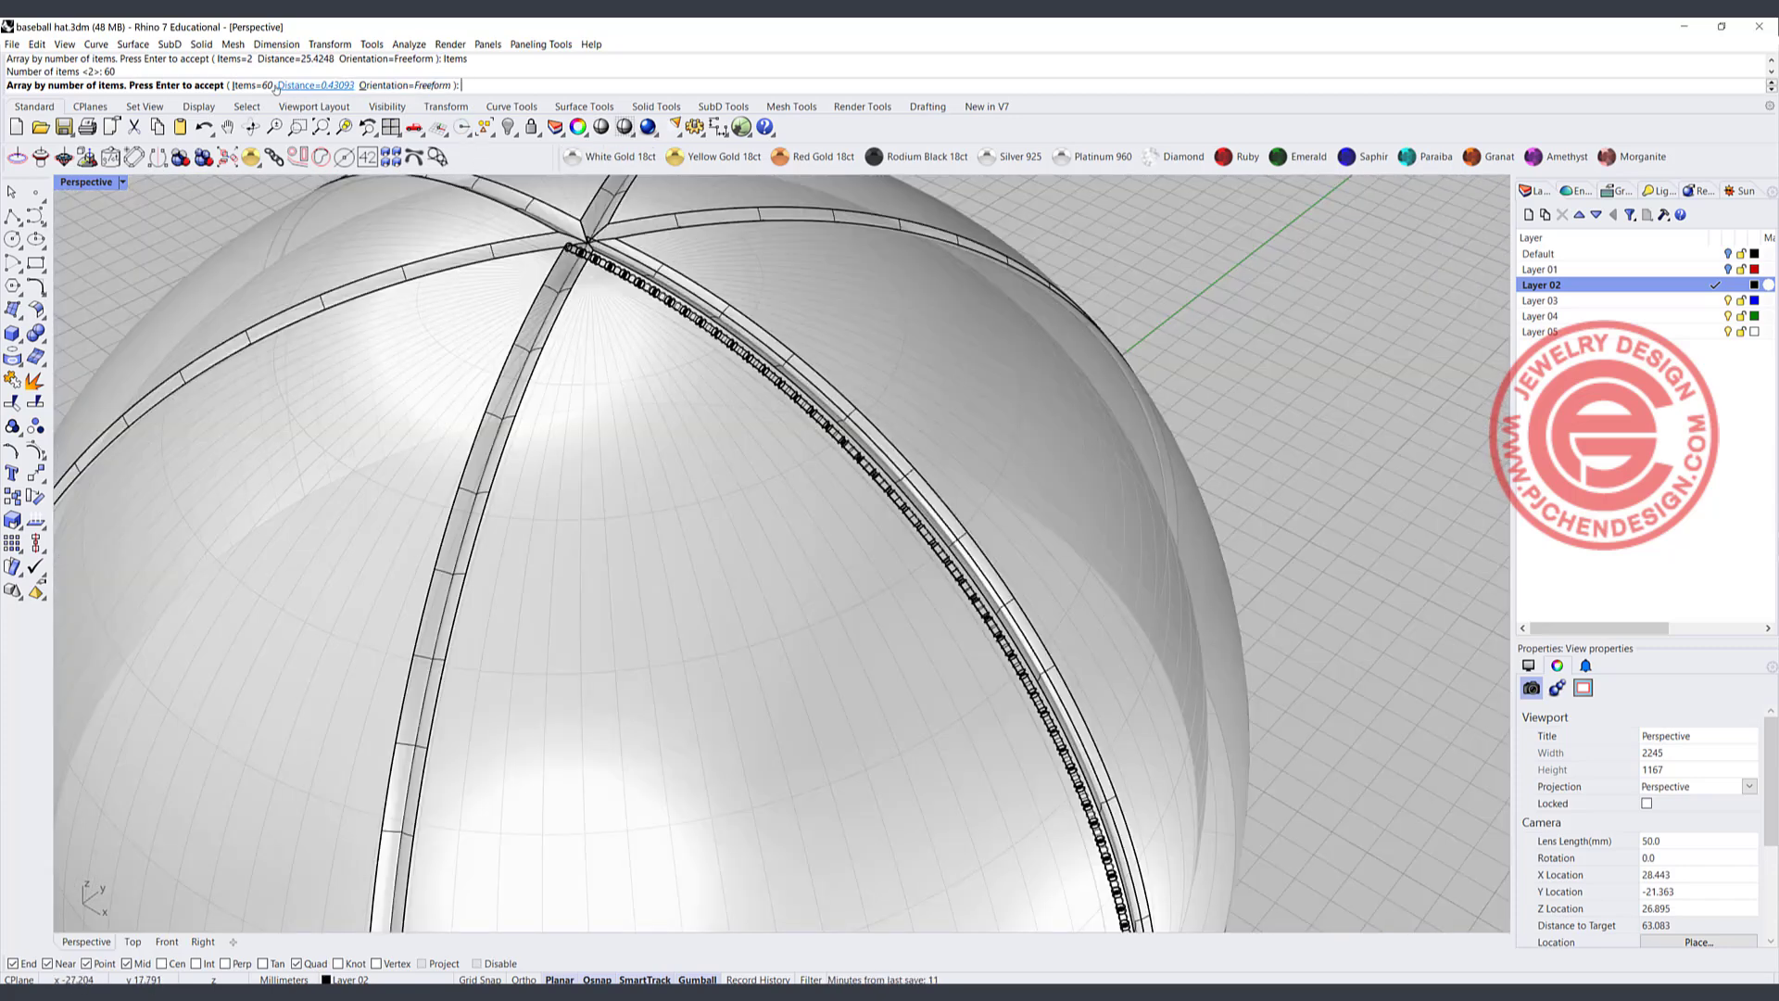
click(262, 85)
text(50)
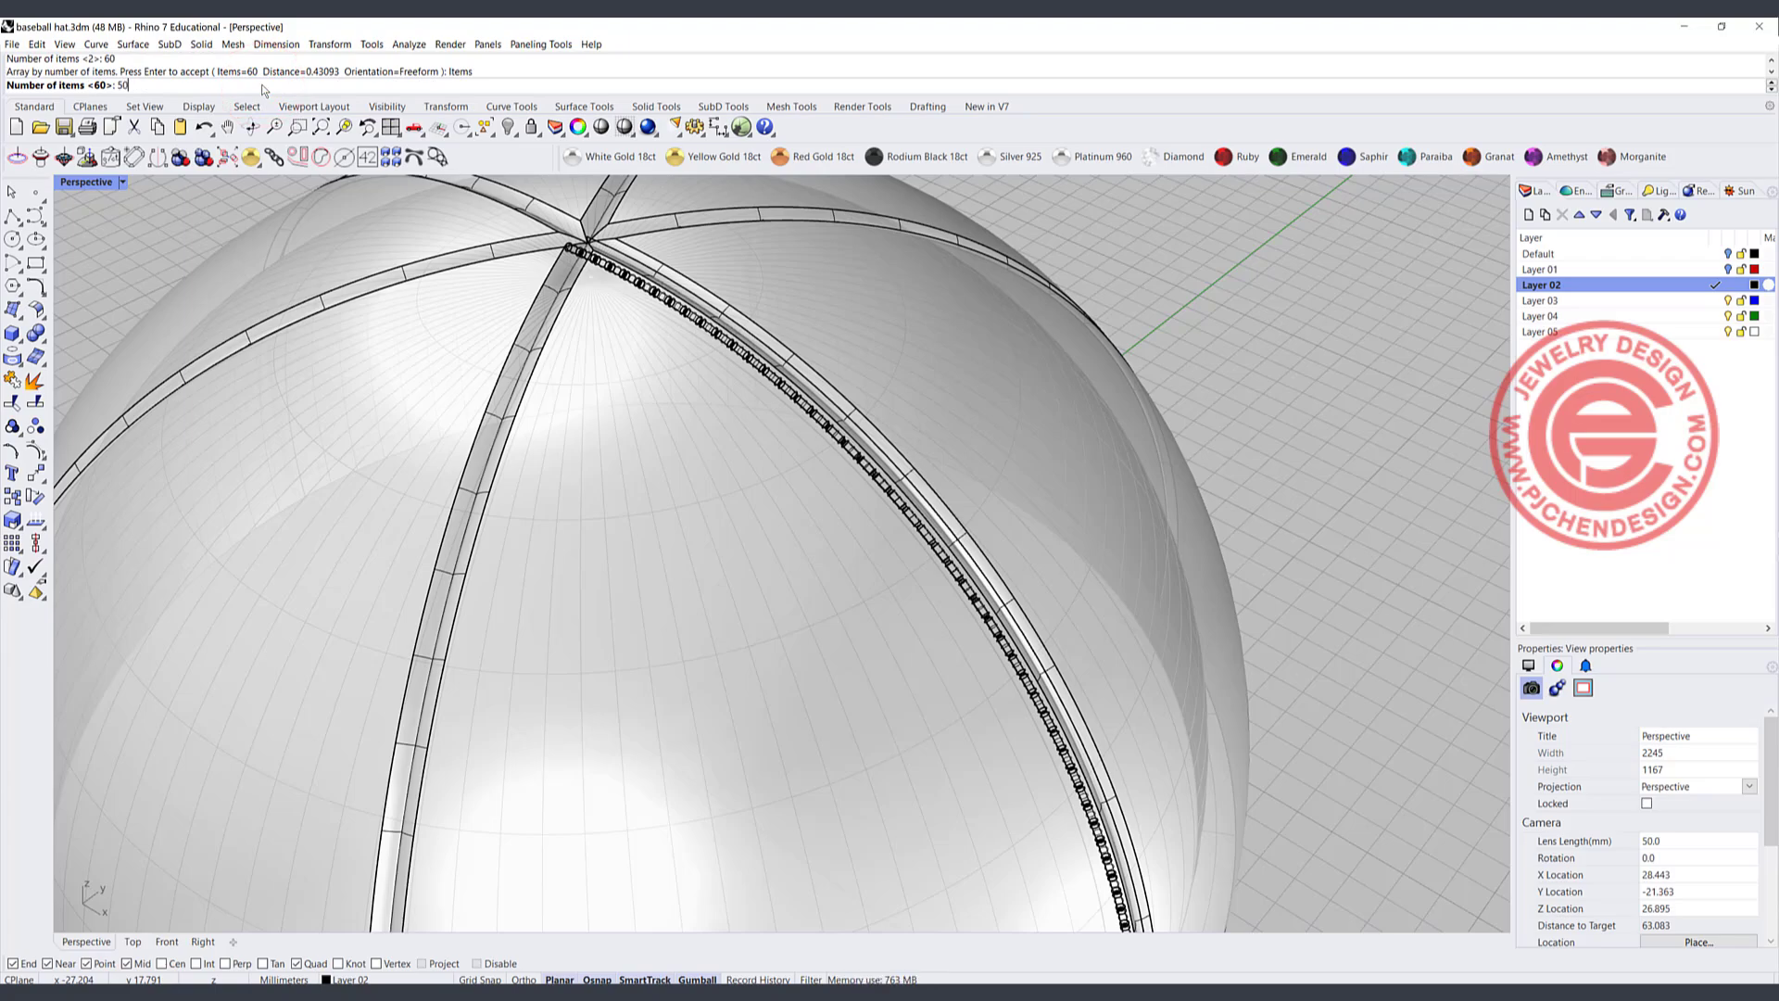
key(Return)
scroll(750, 475, down, 5)
scroll(749, 476, down, 3)
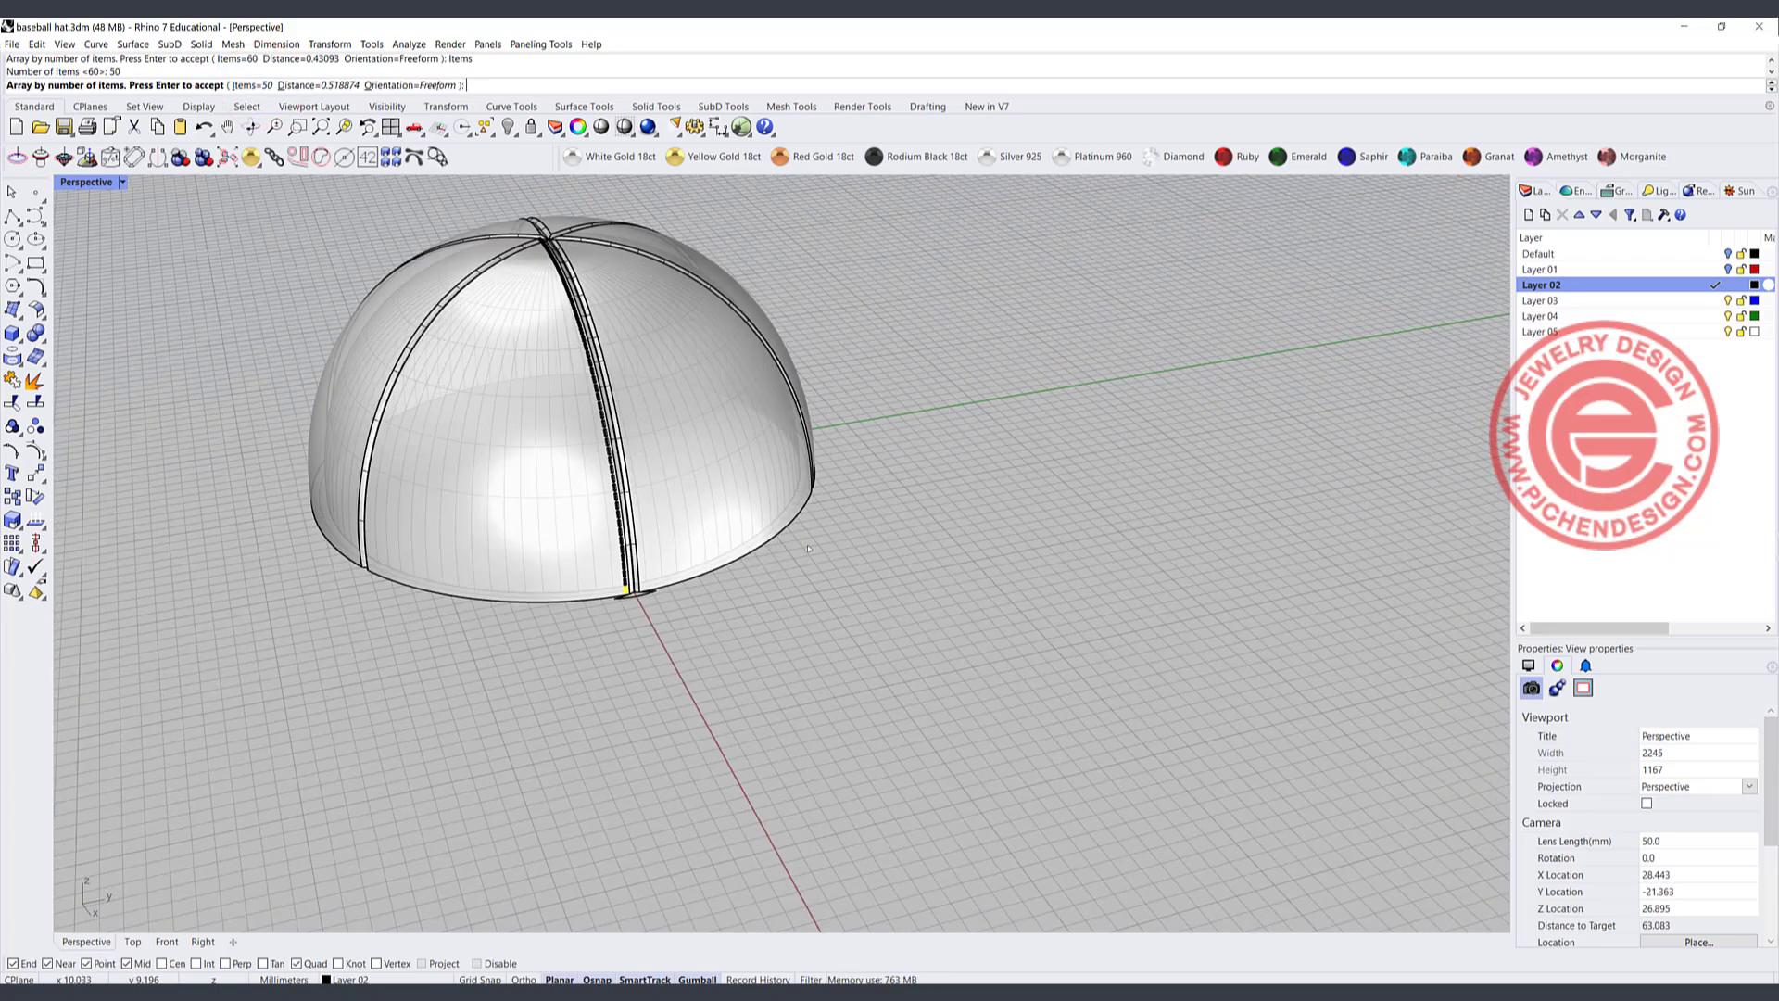
scroll(692, 605, up, 8)
right_click(695, 604)
scroll(603, 554, down, 8)
right_drag(612, 556, 669, 608)
scroll(669, 608, up, 6)
scroll(634, 584, down, 3)
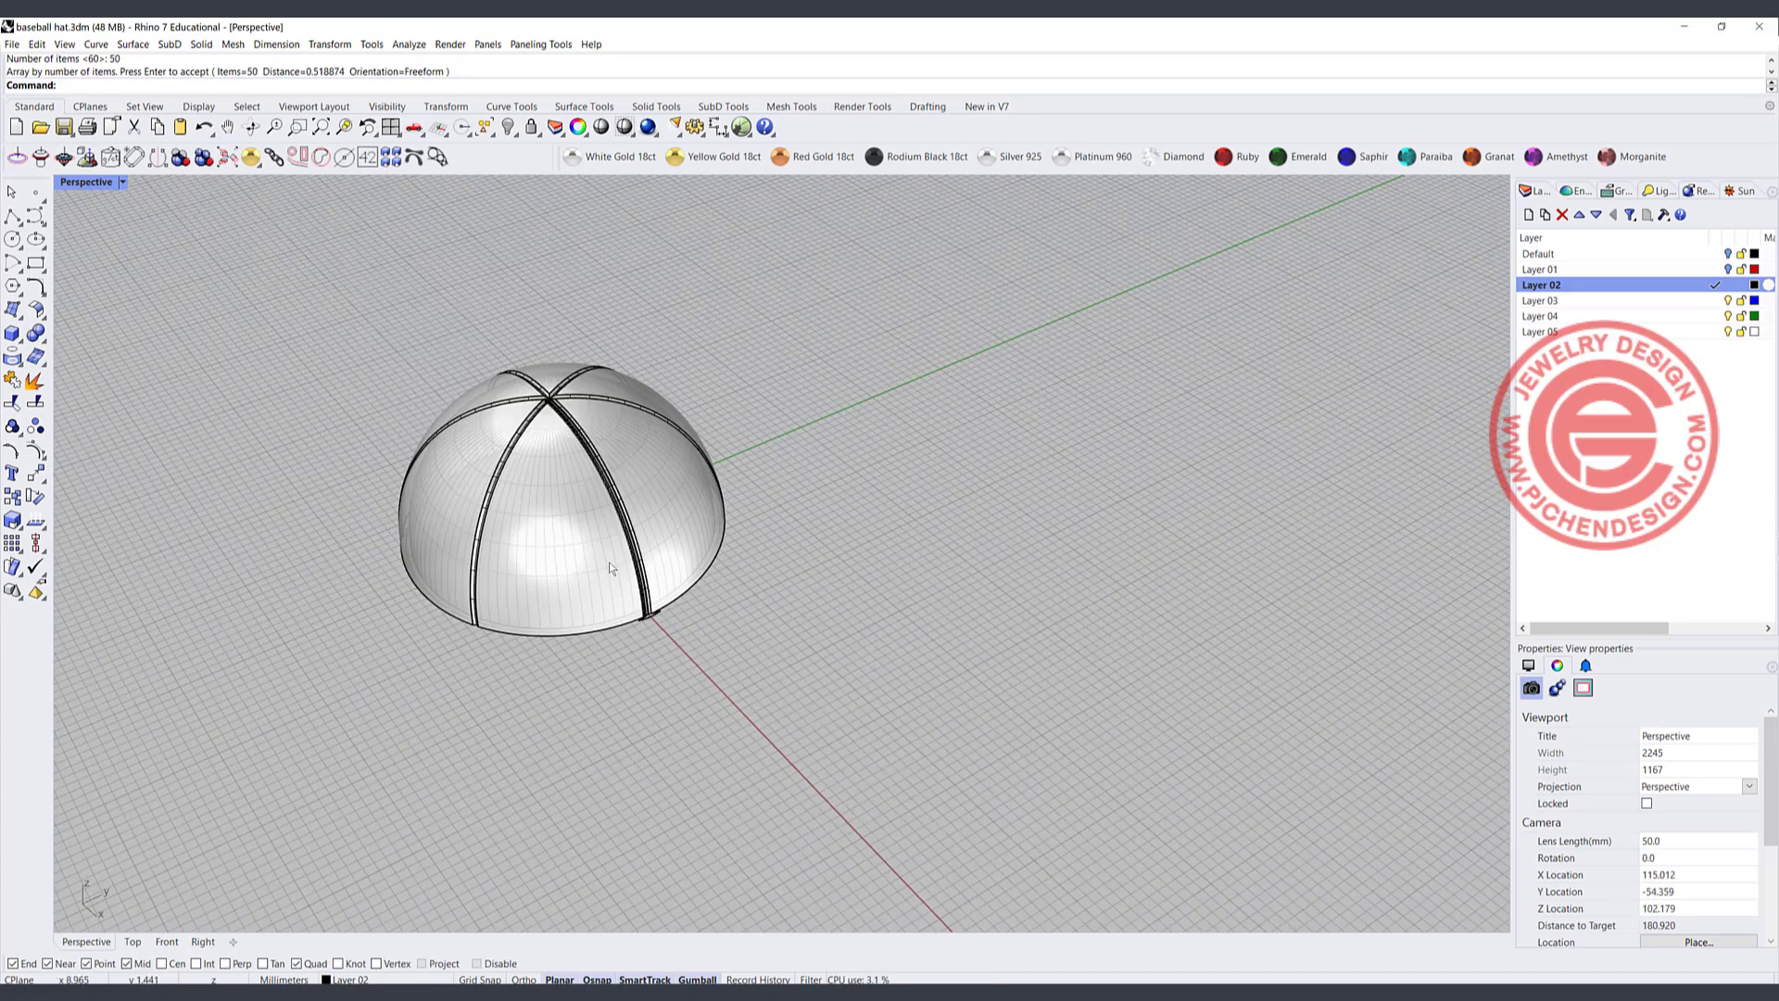
- Delete the three arrayed stitches closest to the dome's apex, where the grooves meet
scroll(574, 370, up, 10)
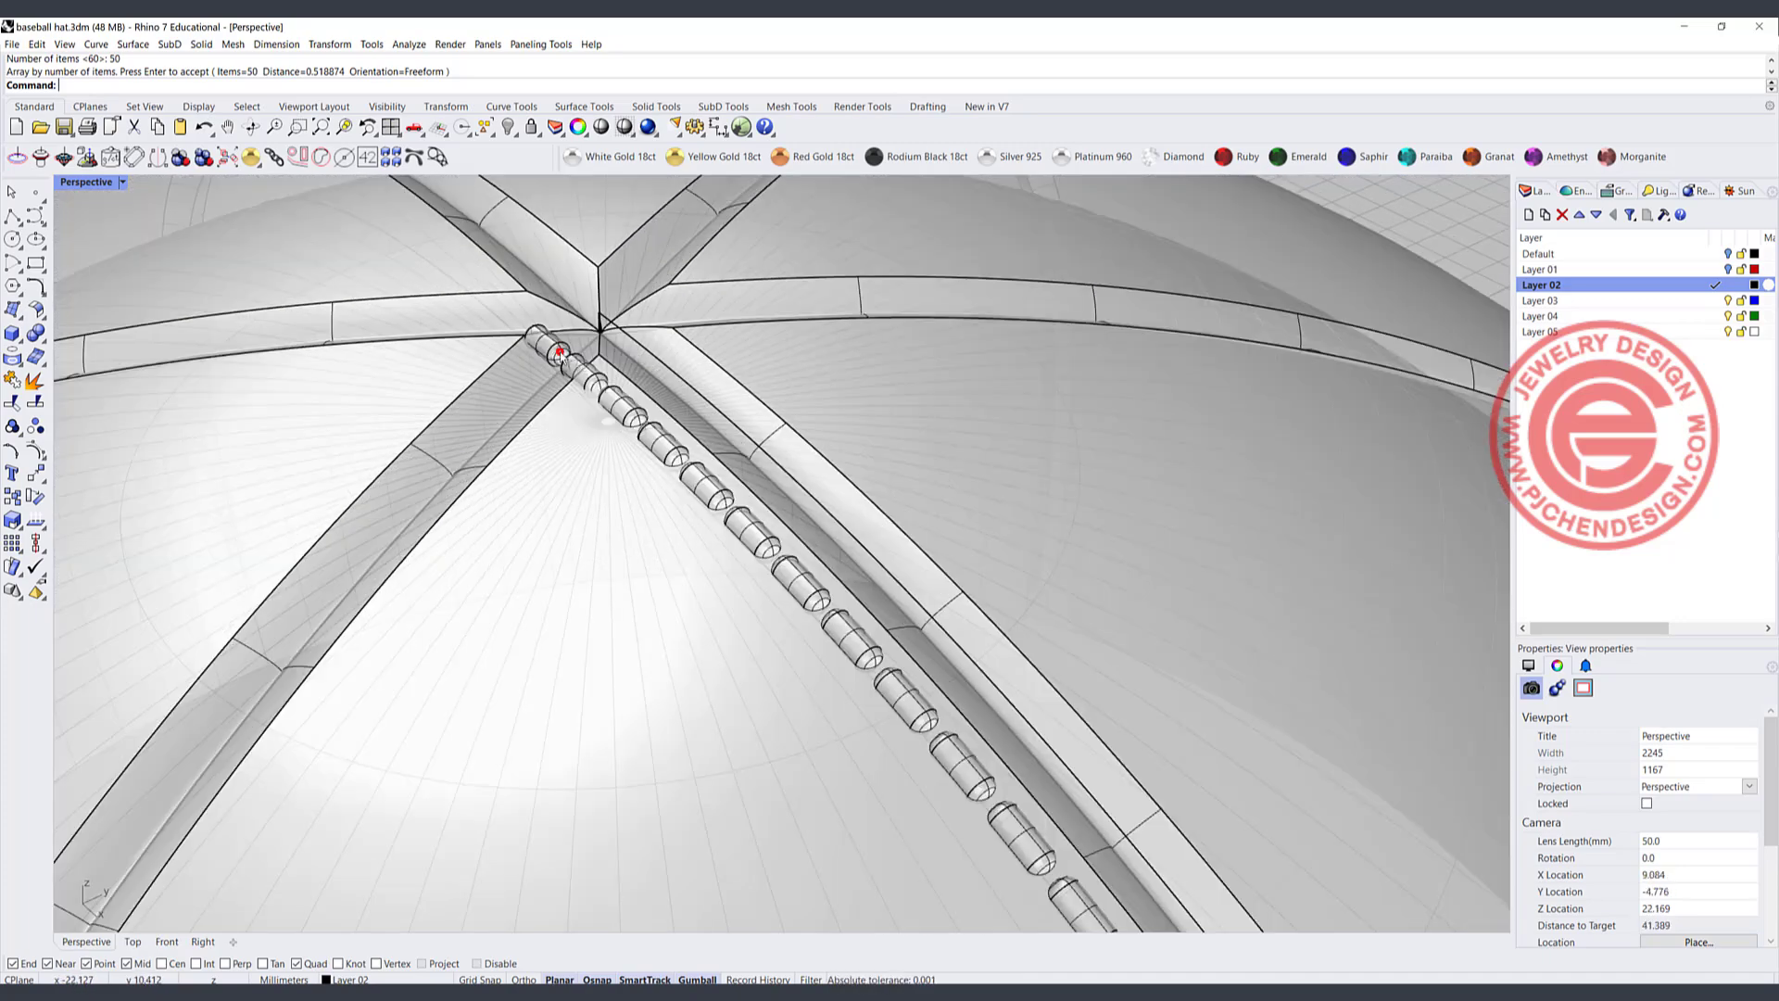
click(560, 352)
click(556, 347)
click(560, 352)
click(604, 400)
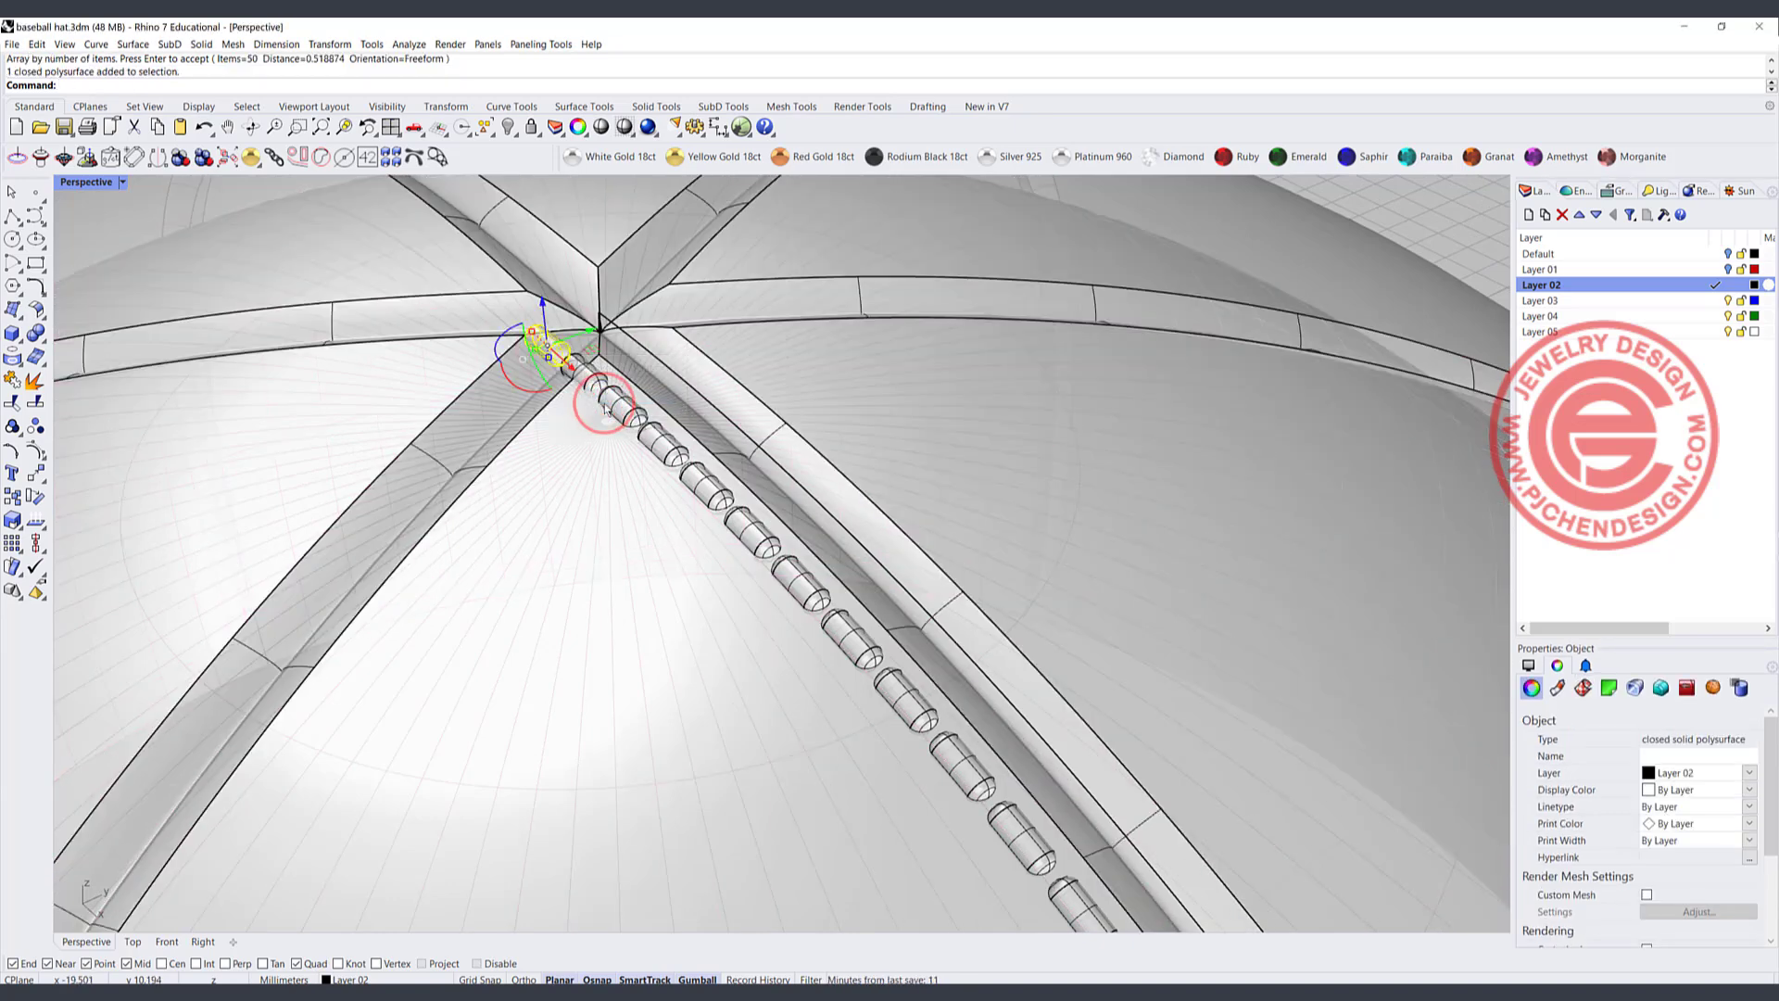
key(Delete)
click(598, 381)
key(Delete)
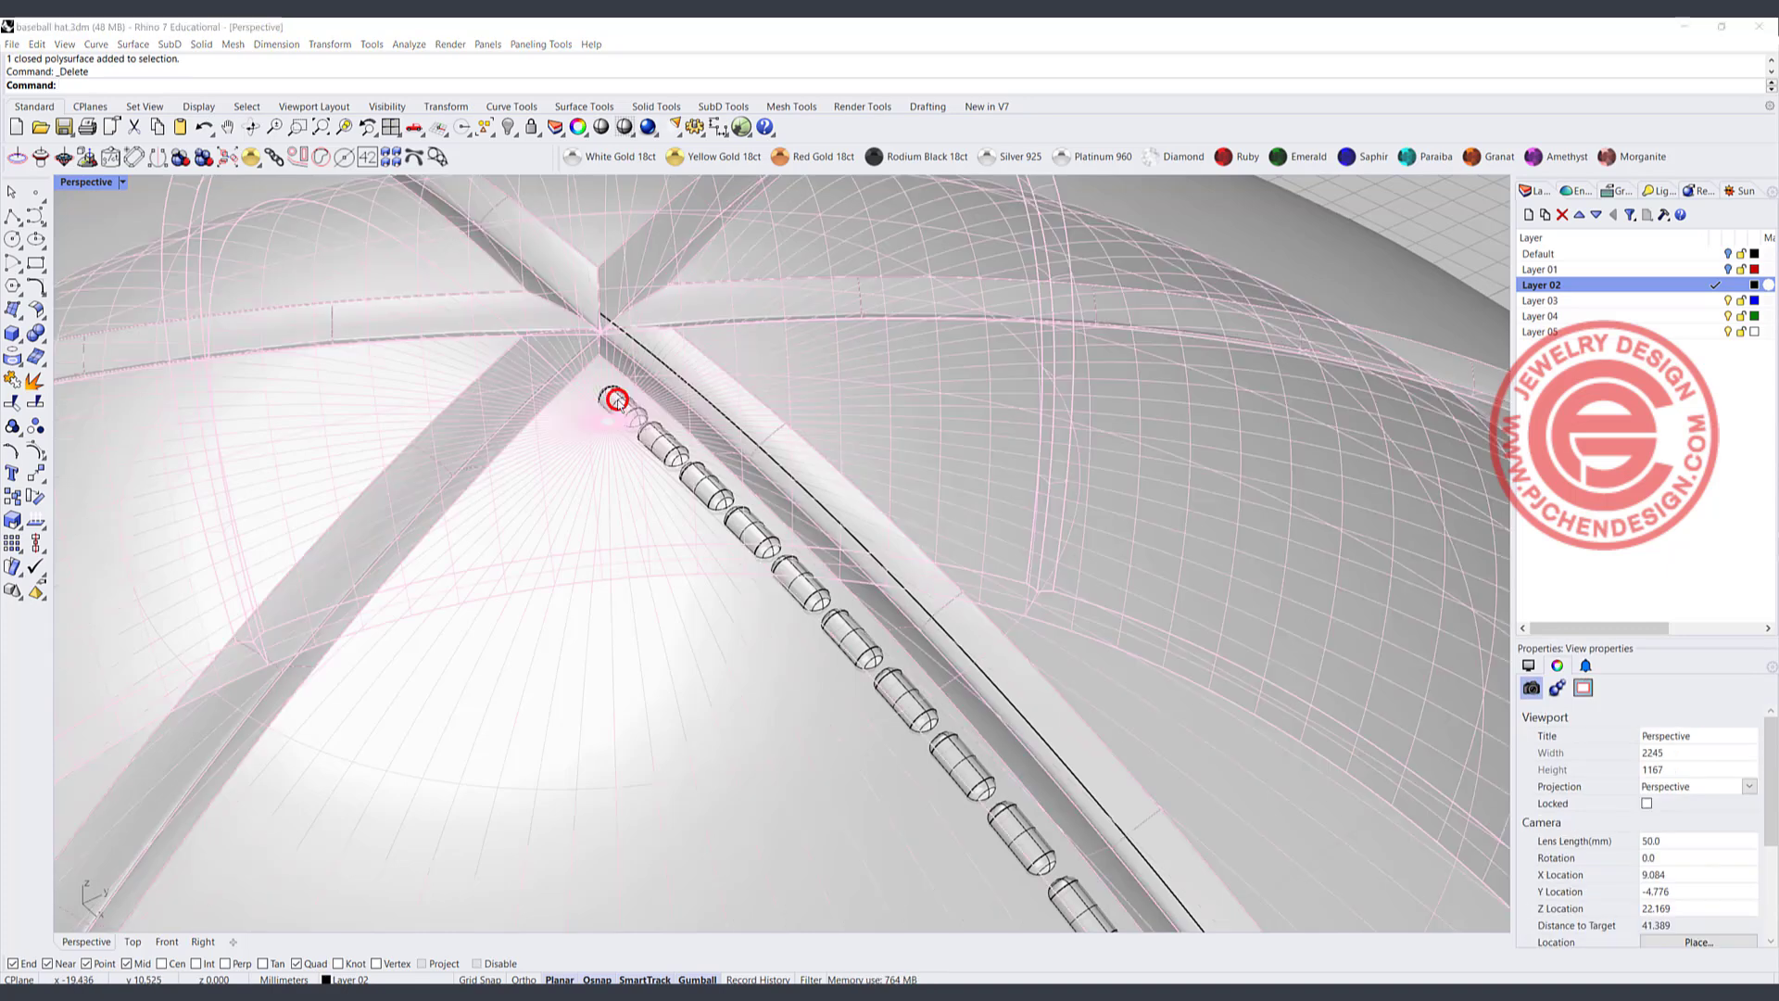
click(616, 398)
click(661, 454)
key(Delete)
scroll(628, 429, down, 10)
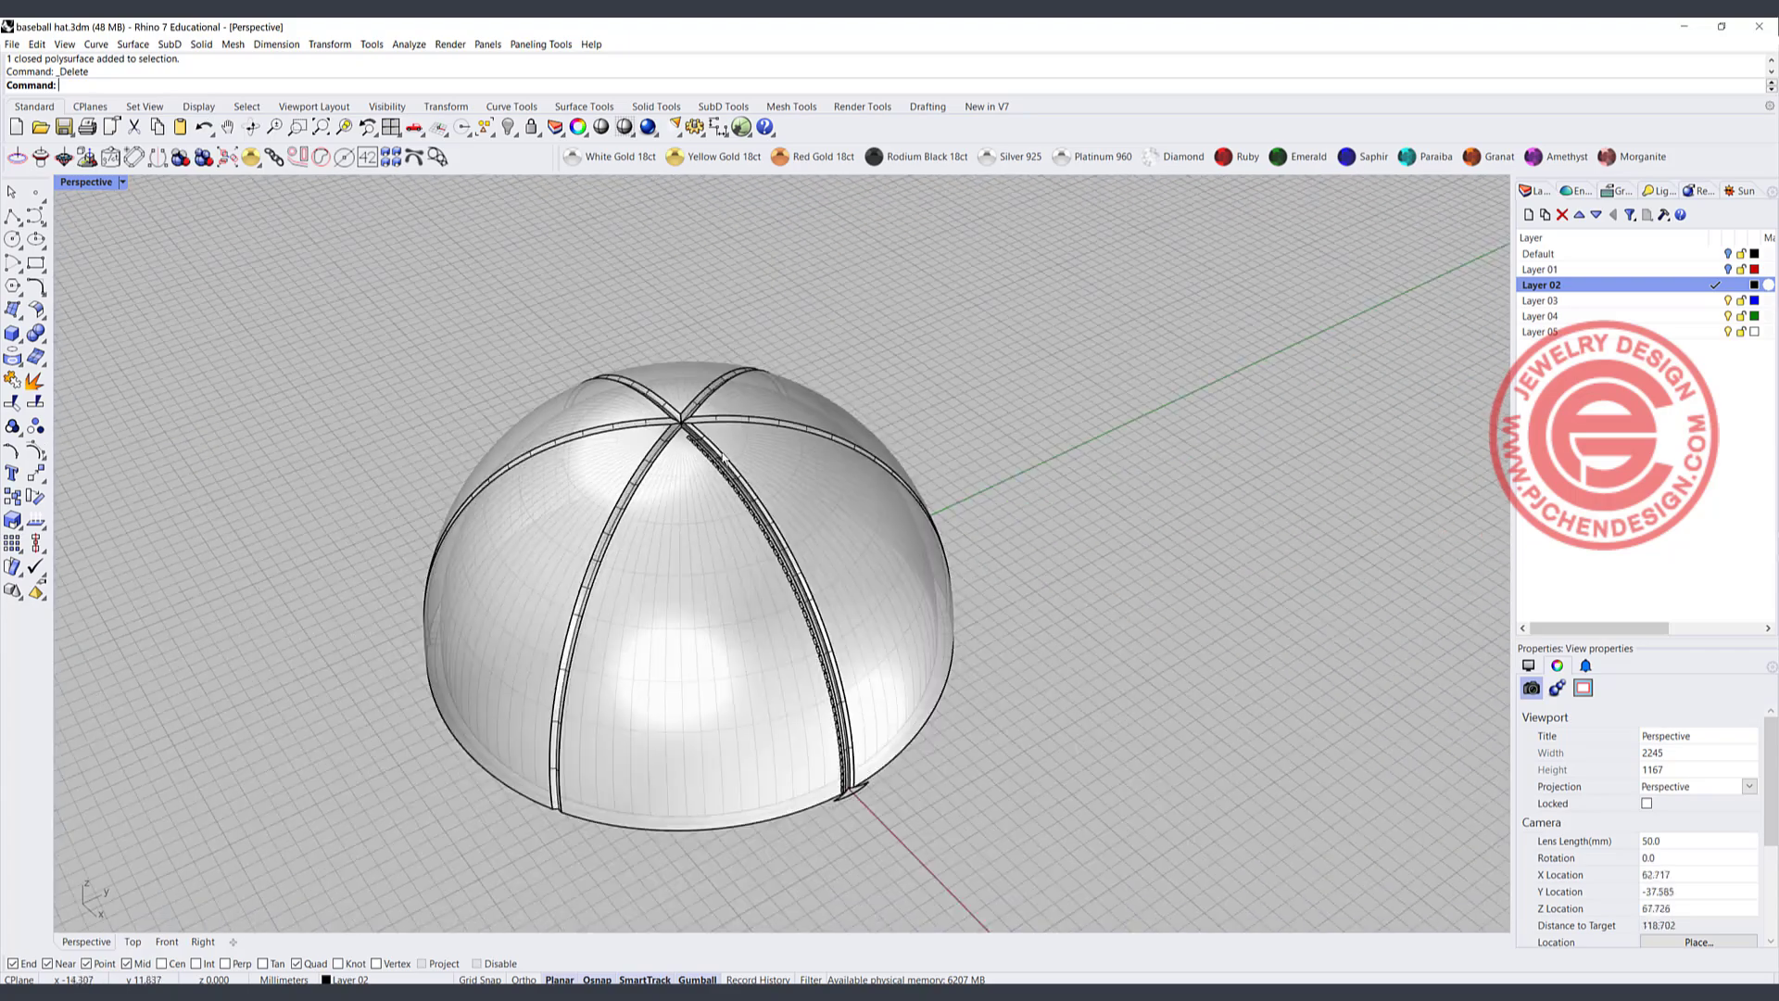
- Group the remaining row of stitches along the groove, excluding the two crescent curves at the dome's rim
drag(656, 317, 960, 675)
scroll(808, 650, up, 10)
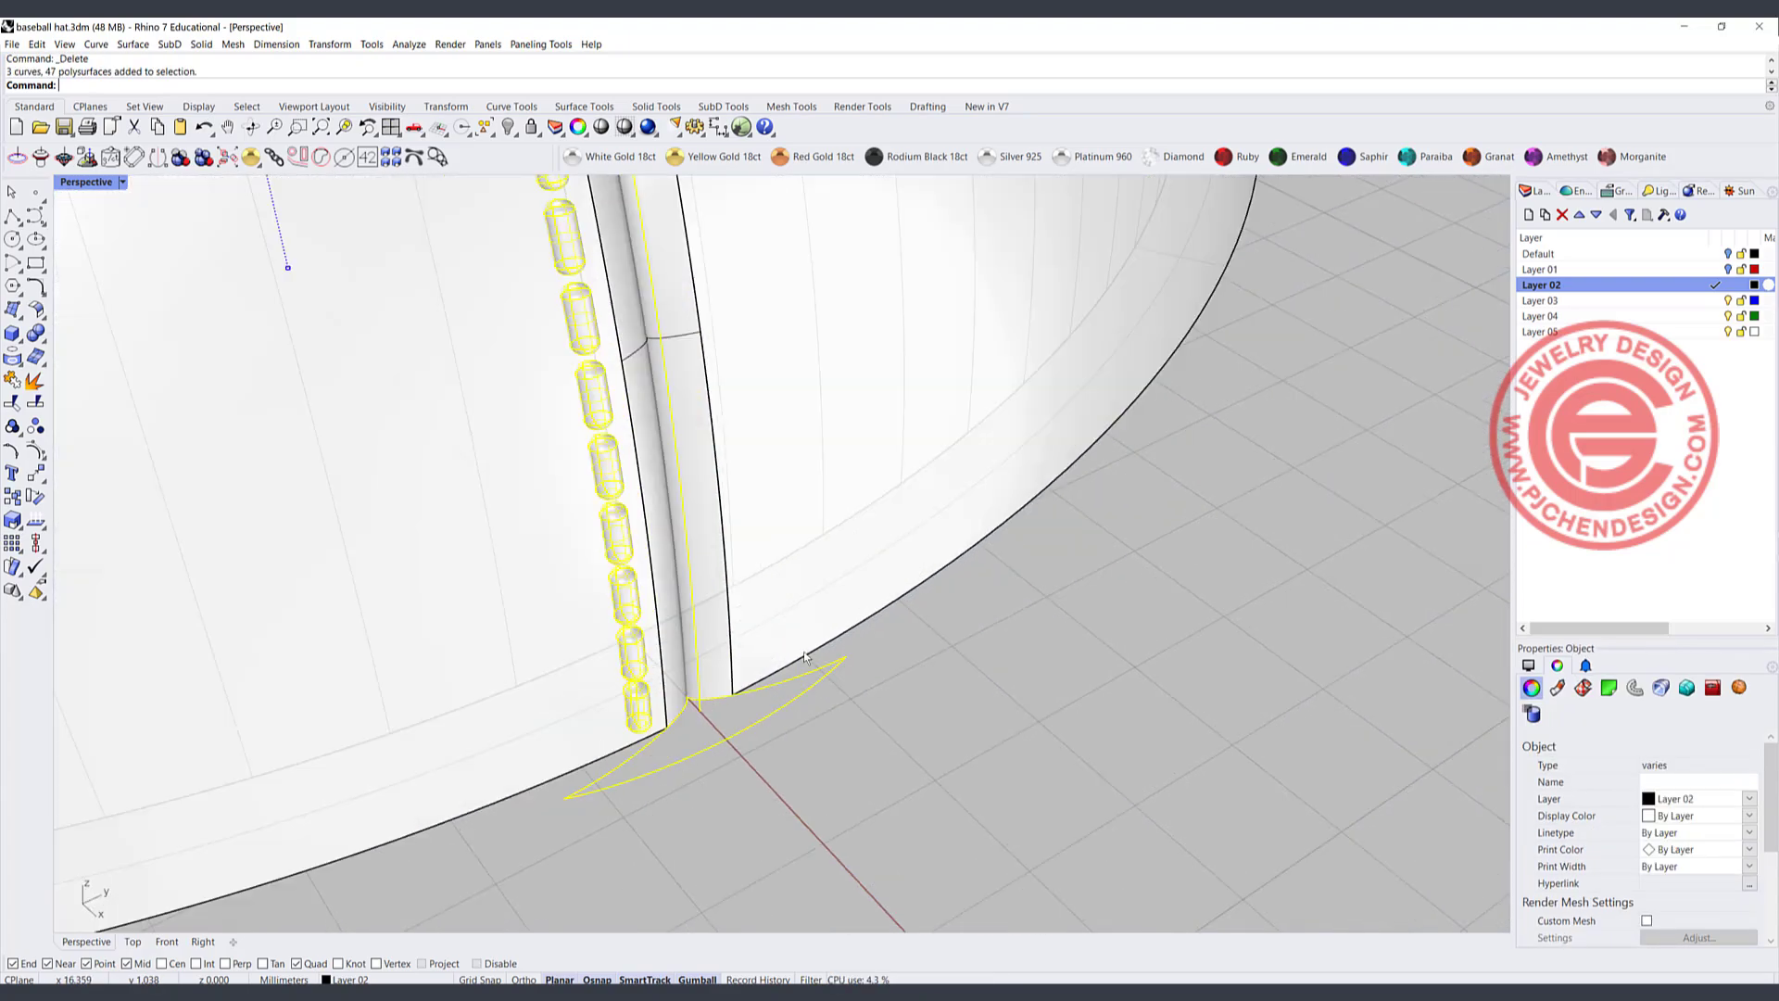
ctrl+drag(816, 767, 713, 642)
scroll(720, 552, down, 12)
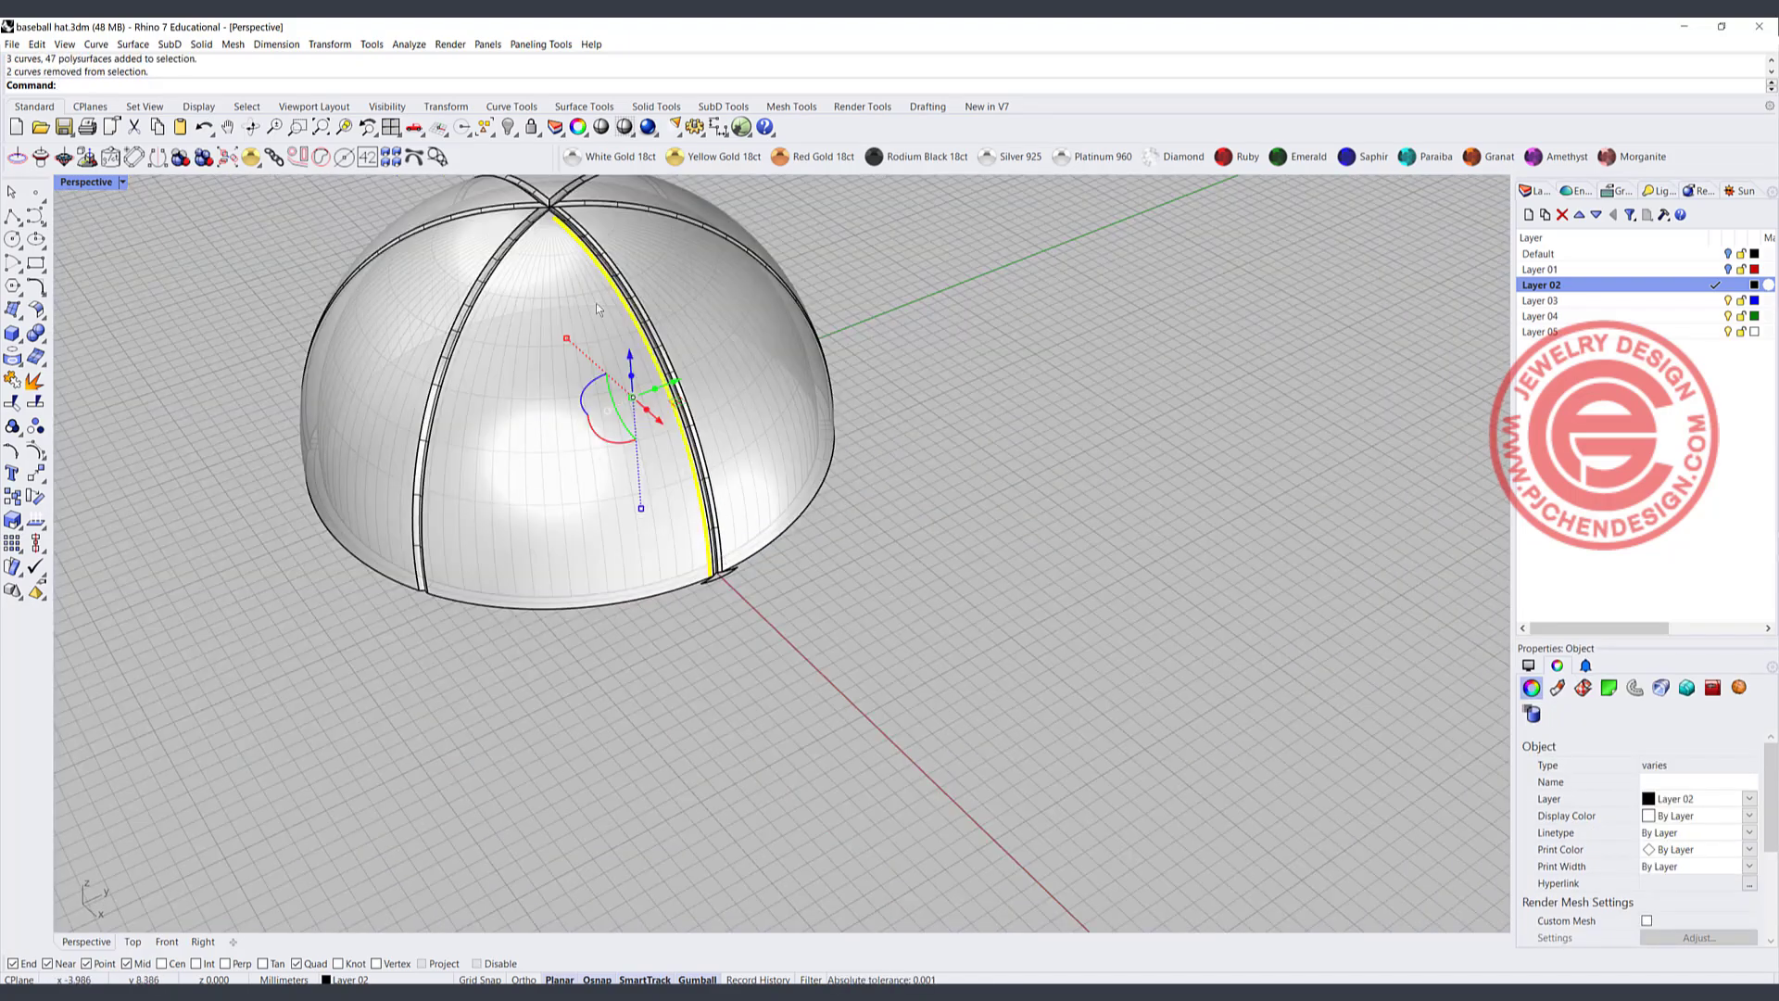
click(11, 425)
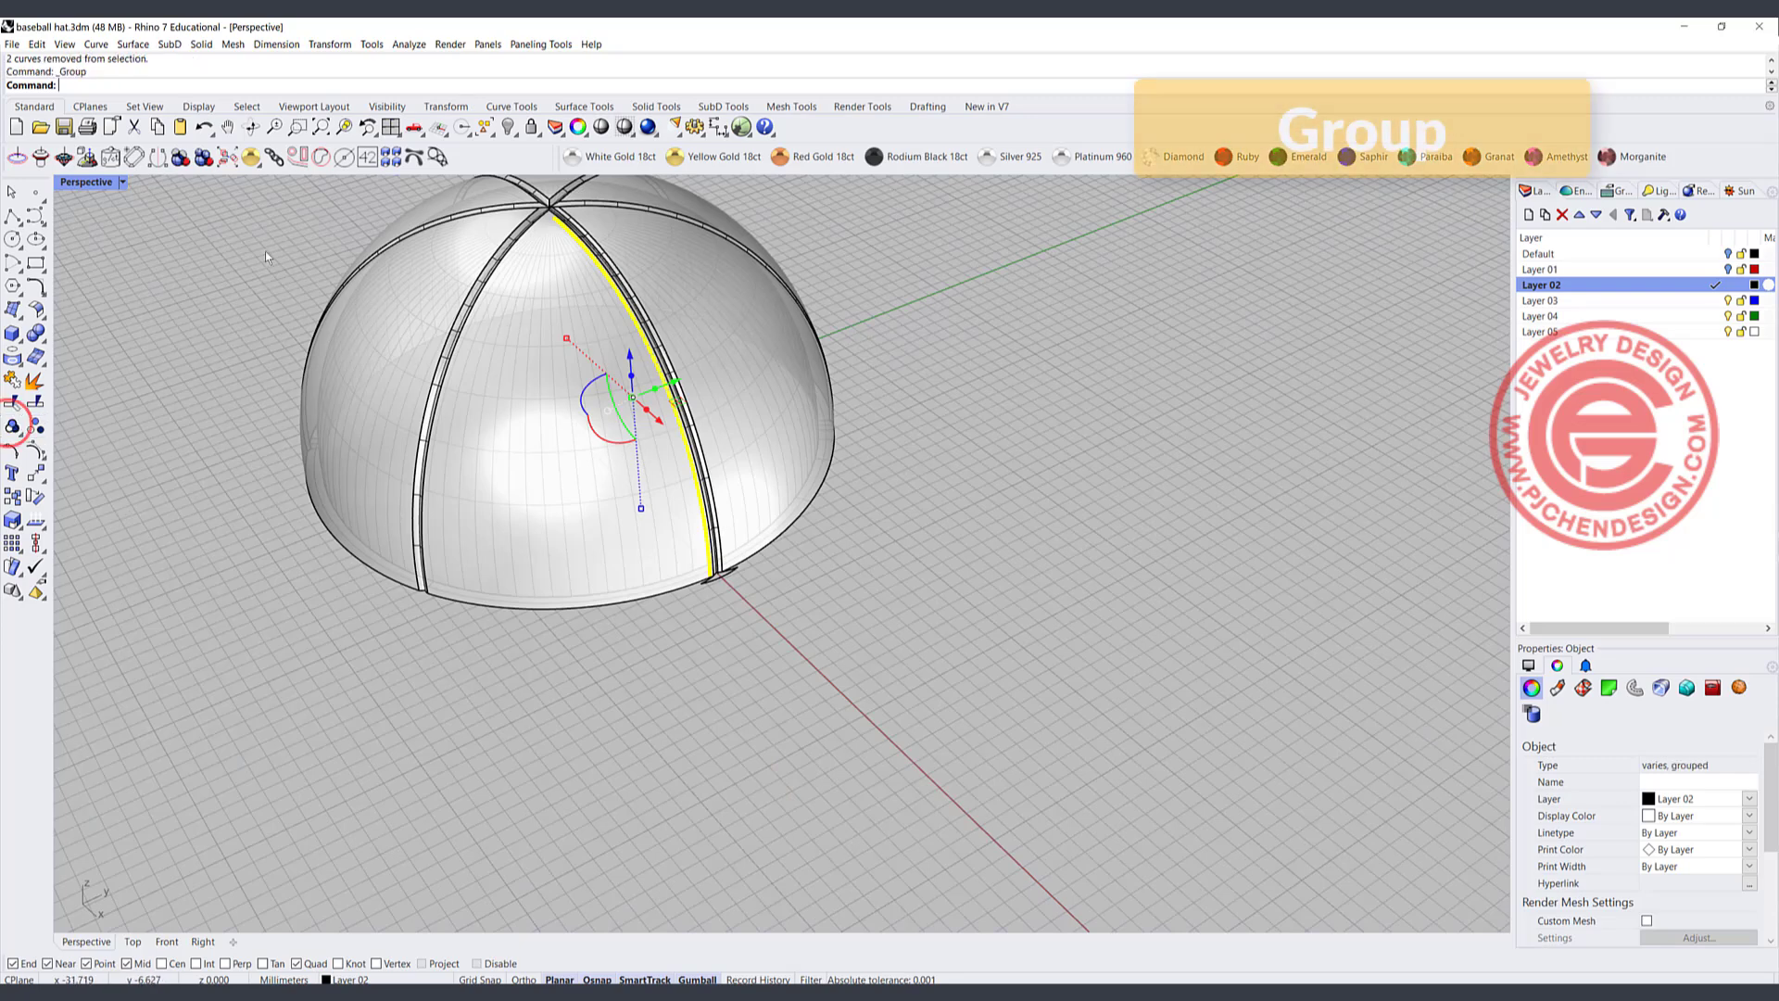
click(175, 246)
- Mirror a copy of the stitch group across the groove's centerline in the Top view
double_click(90, 181)
scroll(582, 371, down, 8)
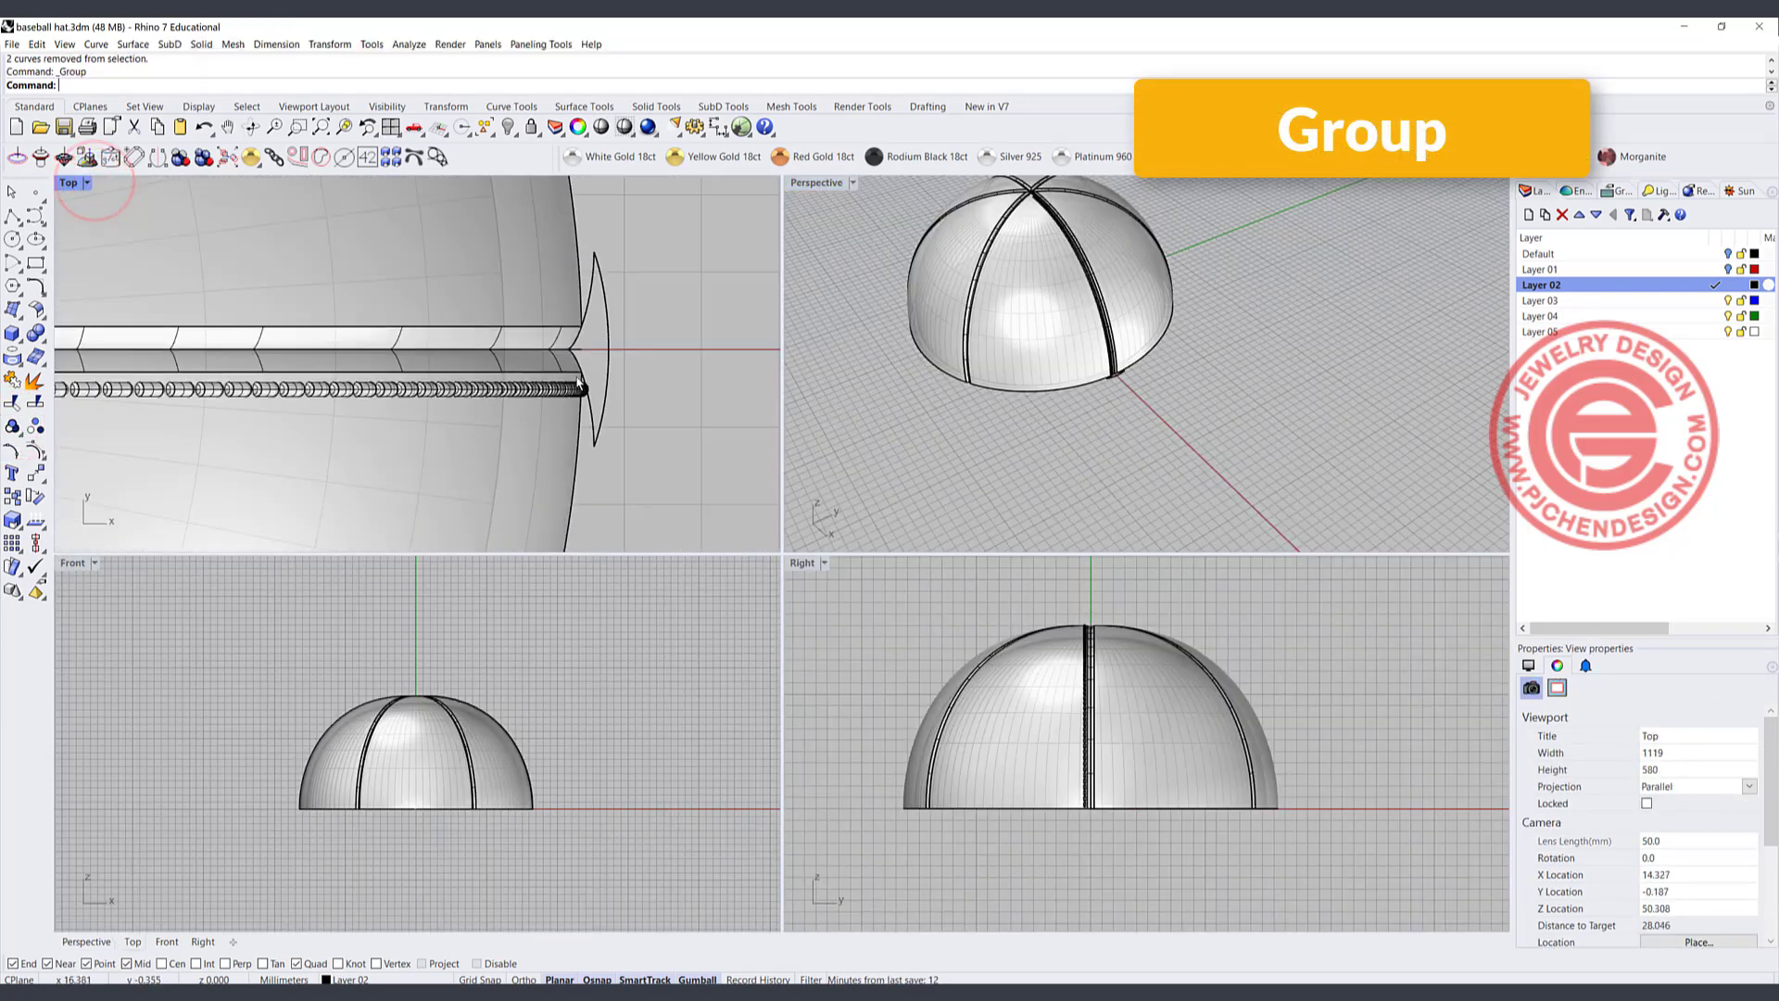
click(284, 387)
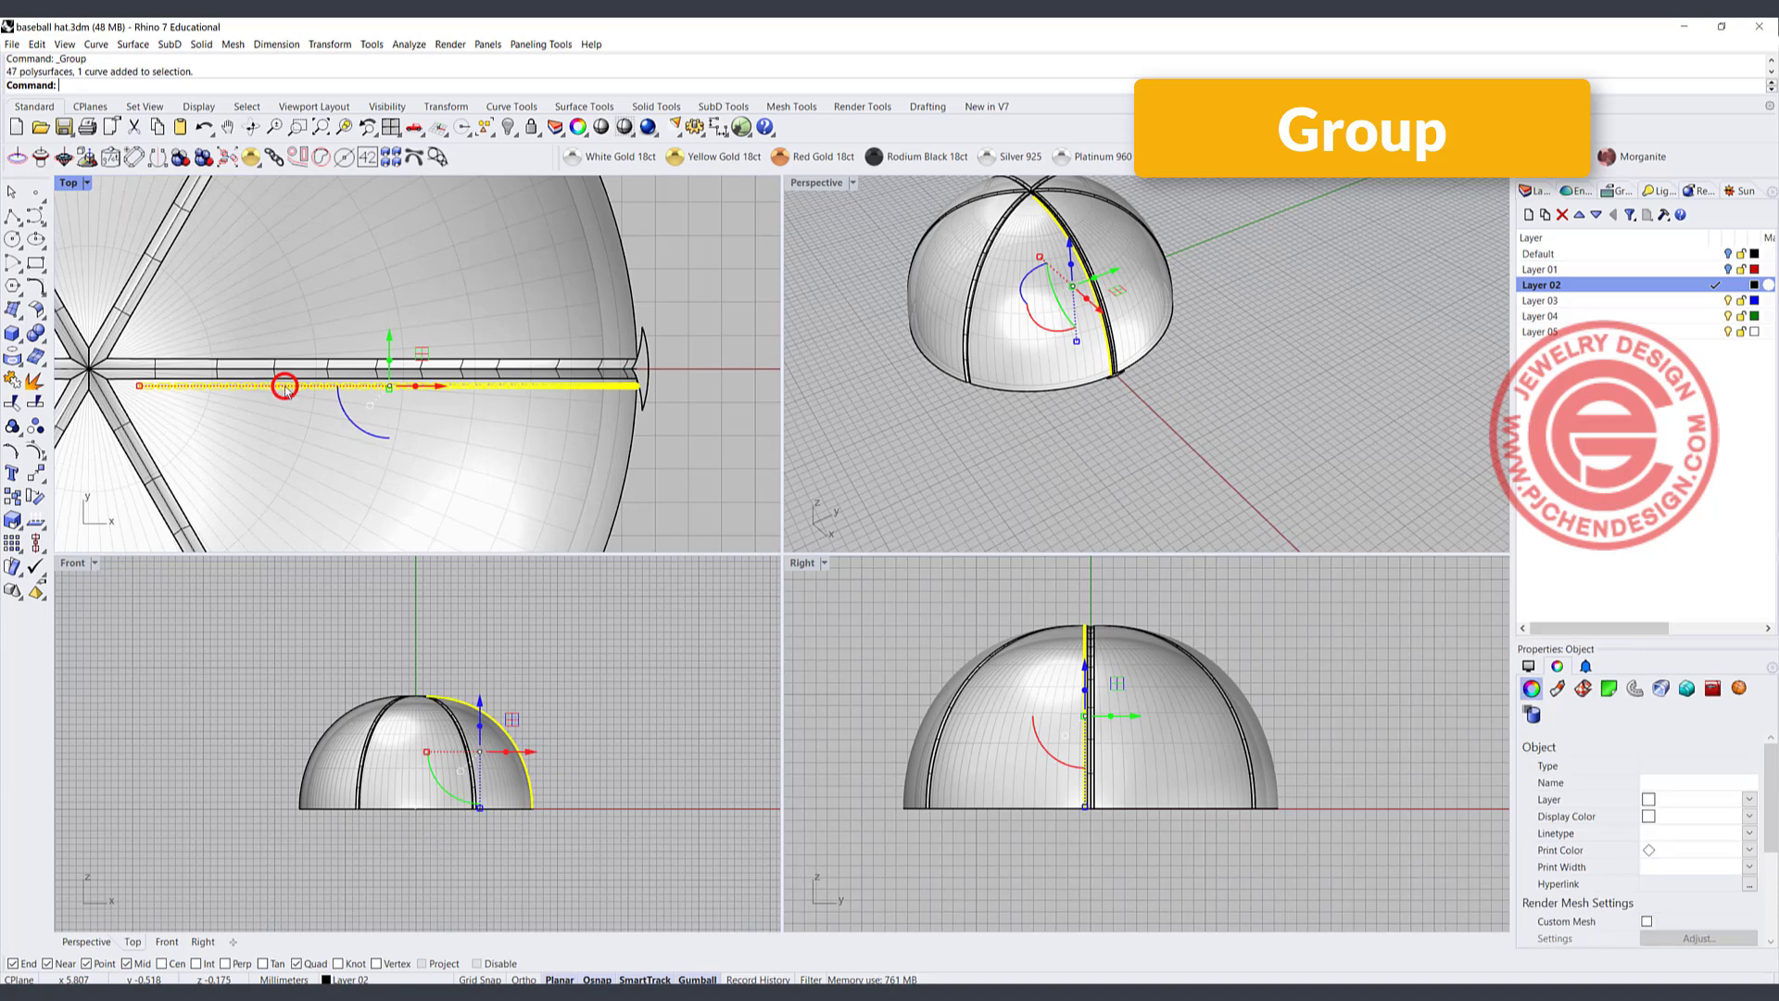
click(36, 474)
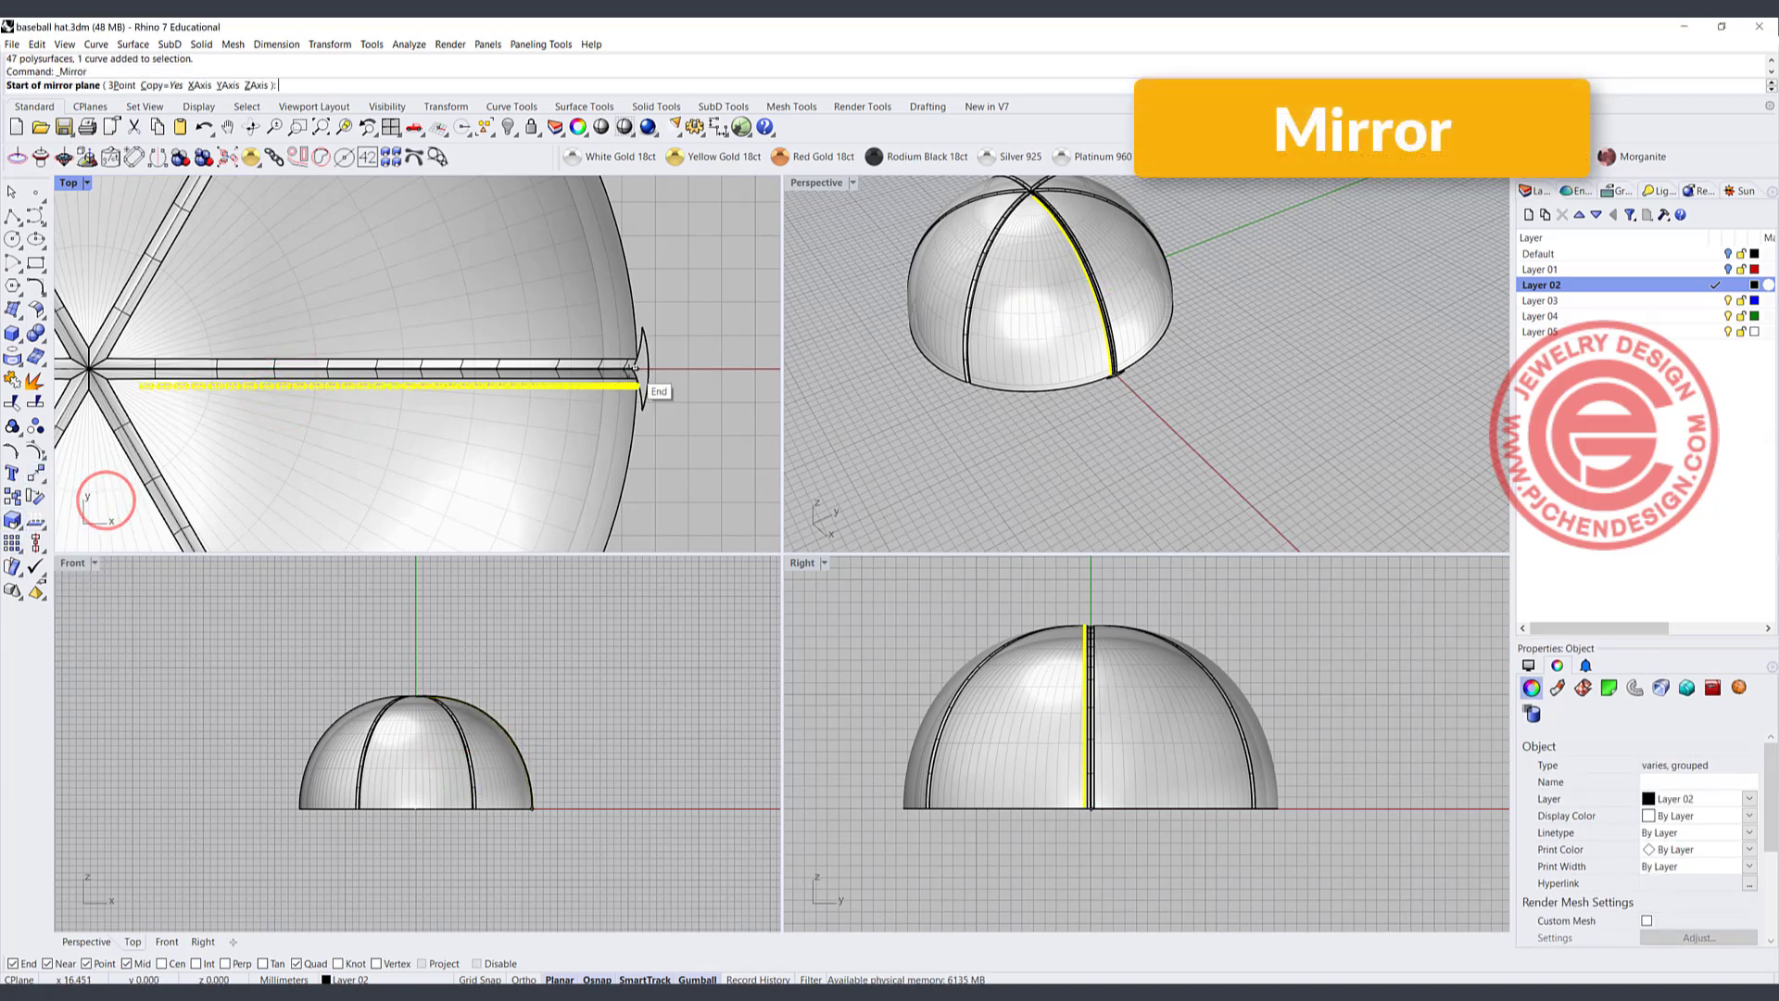
click(625, 370)
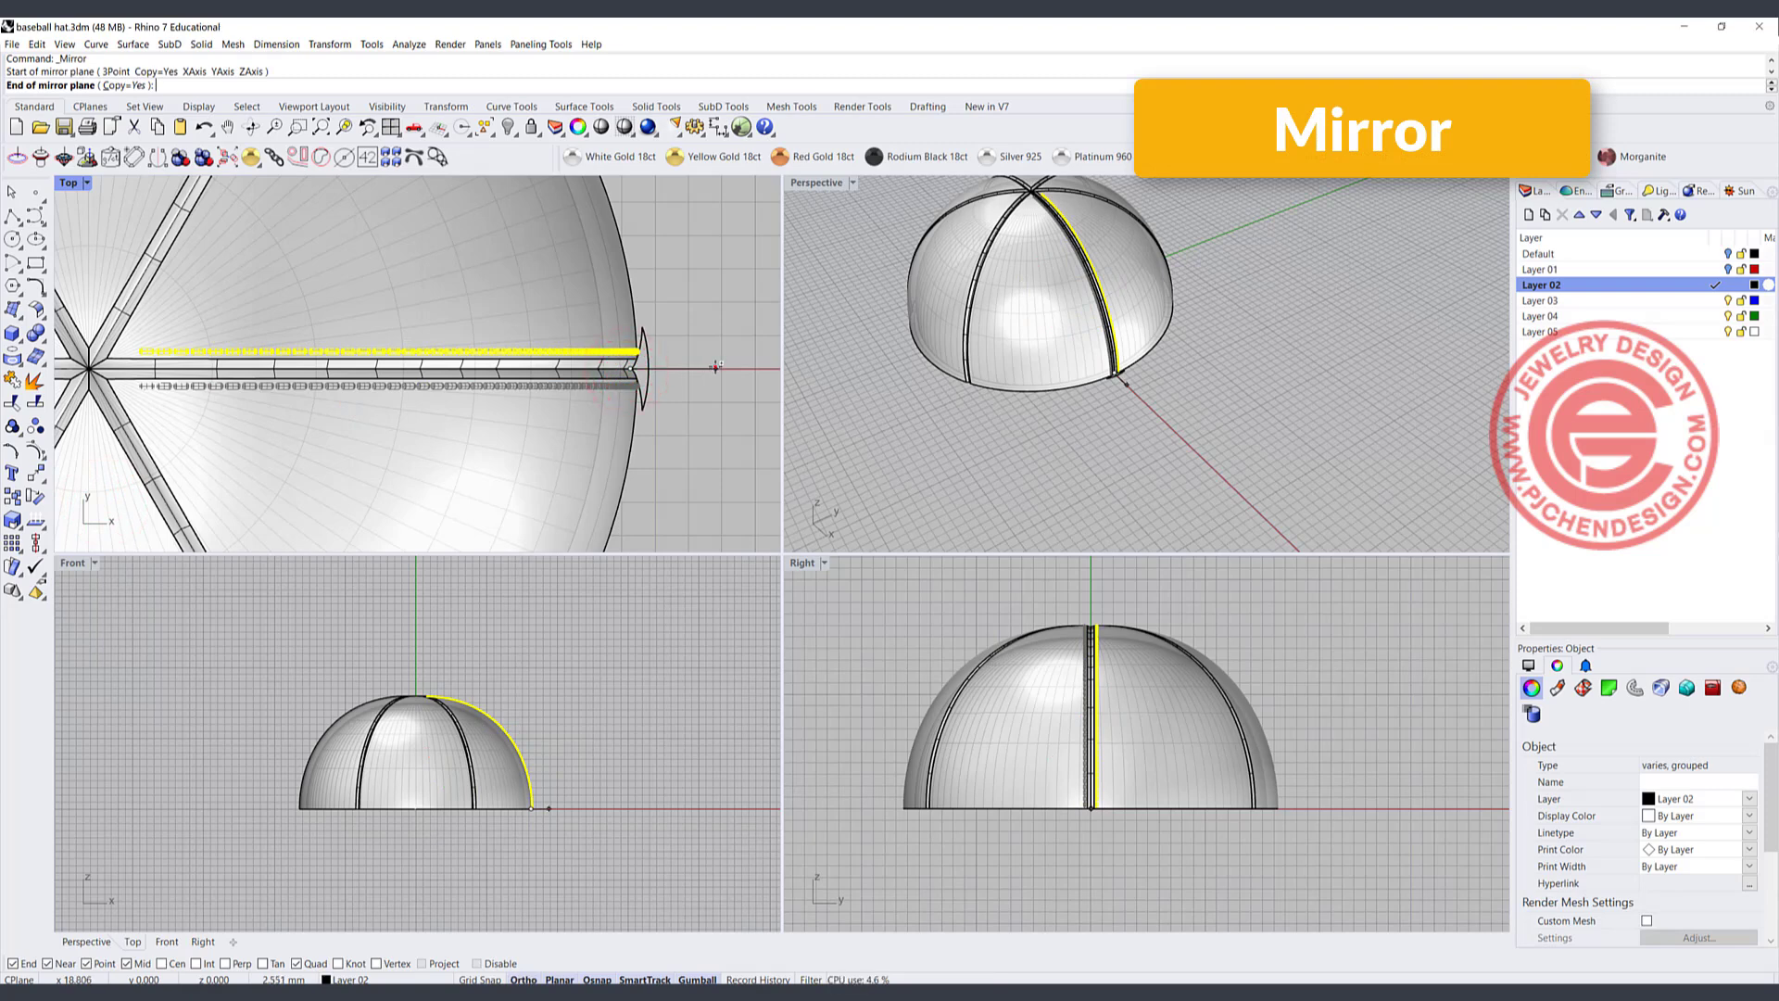
shift+click(715, 367)
click(1212, 491)
- Move both stitch groups beside the groove onto Layer 03
right_drag(1212, 491, 1073, 399)
scroll(1073, 399, up, 6)
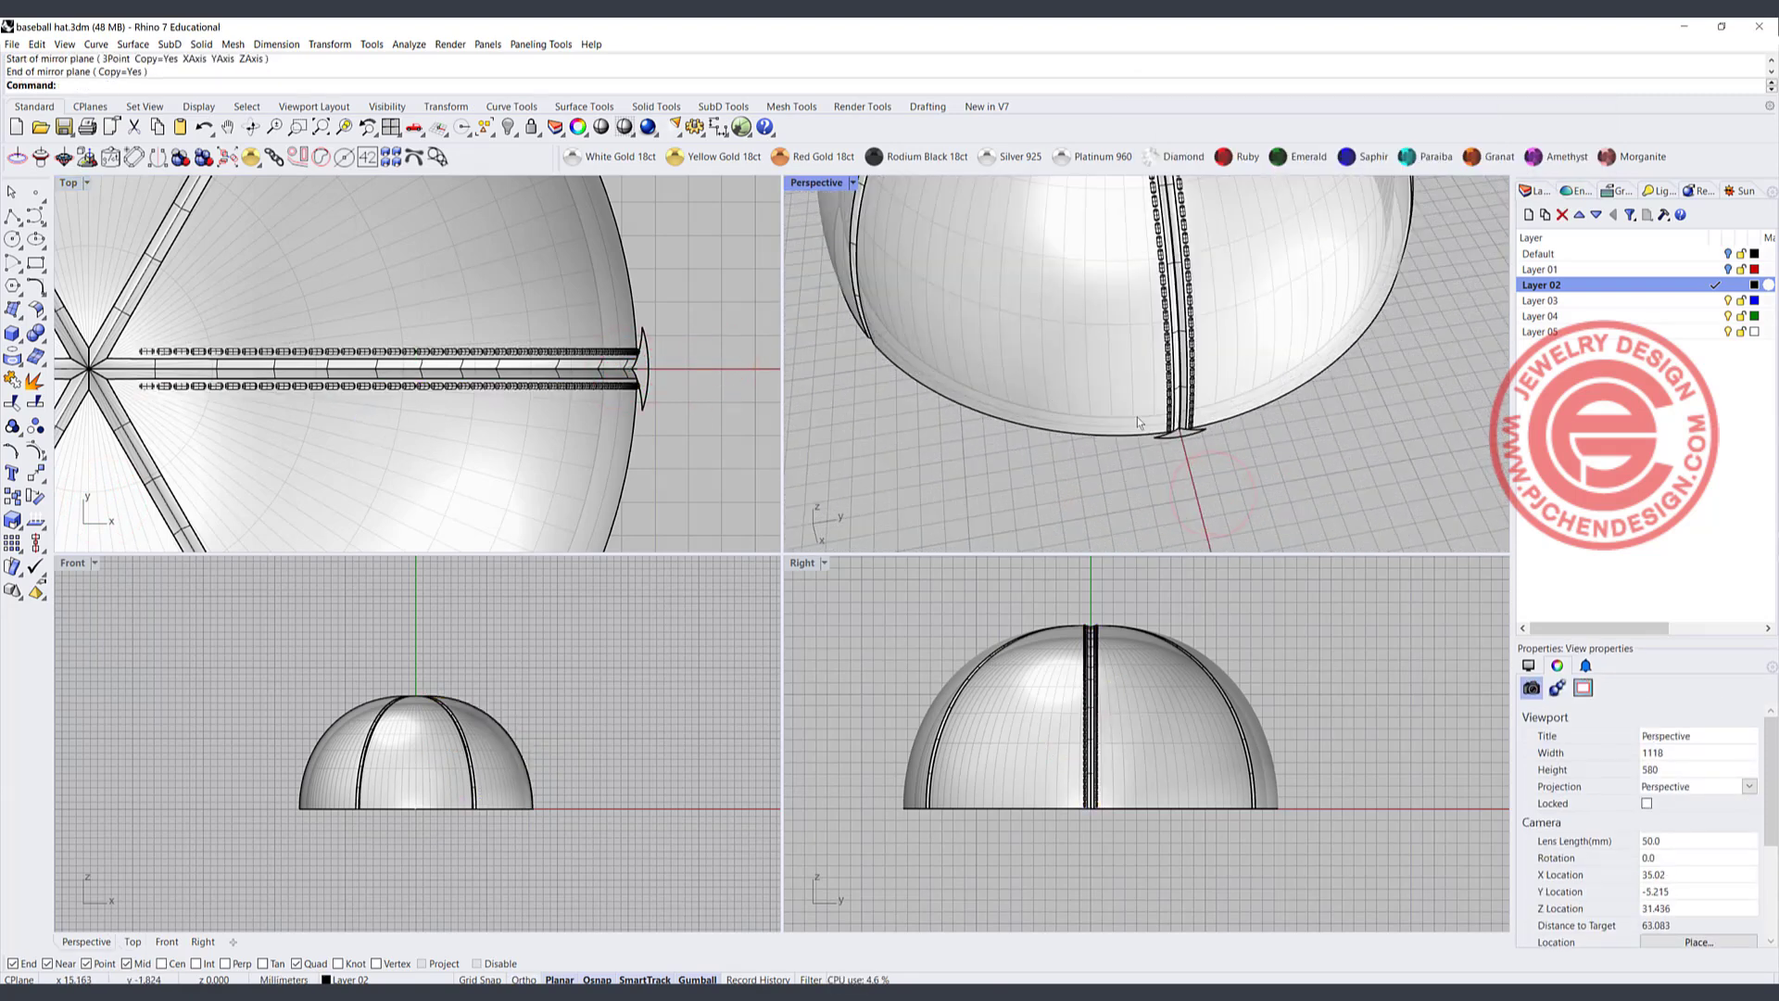
scroll(1183, 441, up, 2)
click(1194, 414)
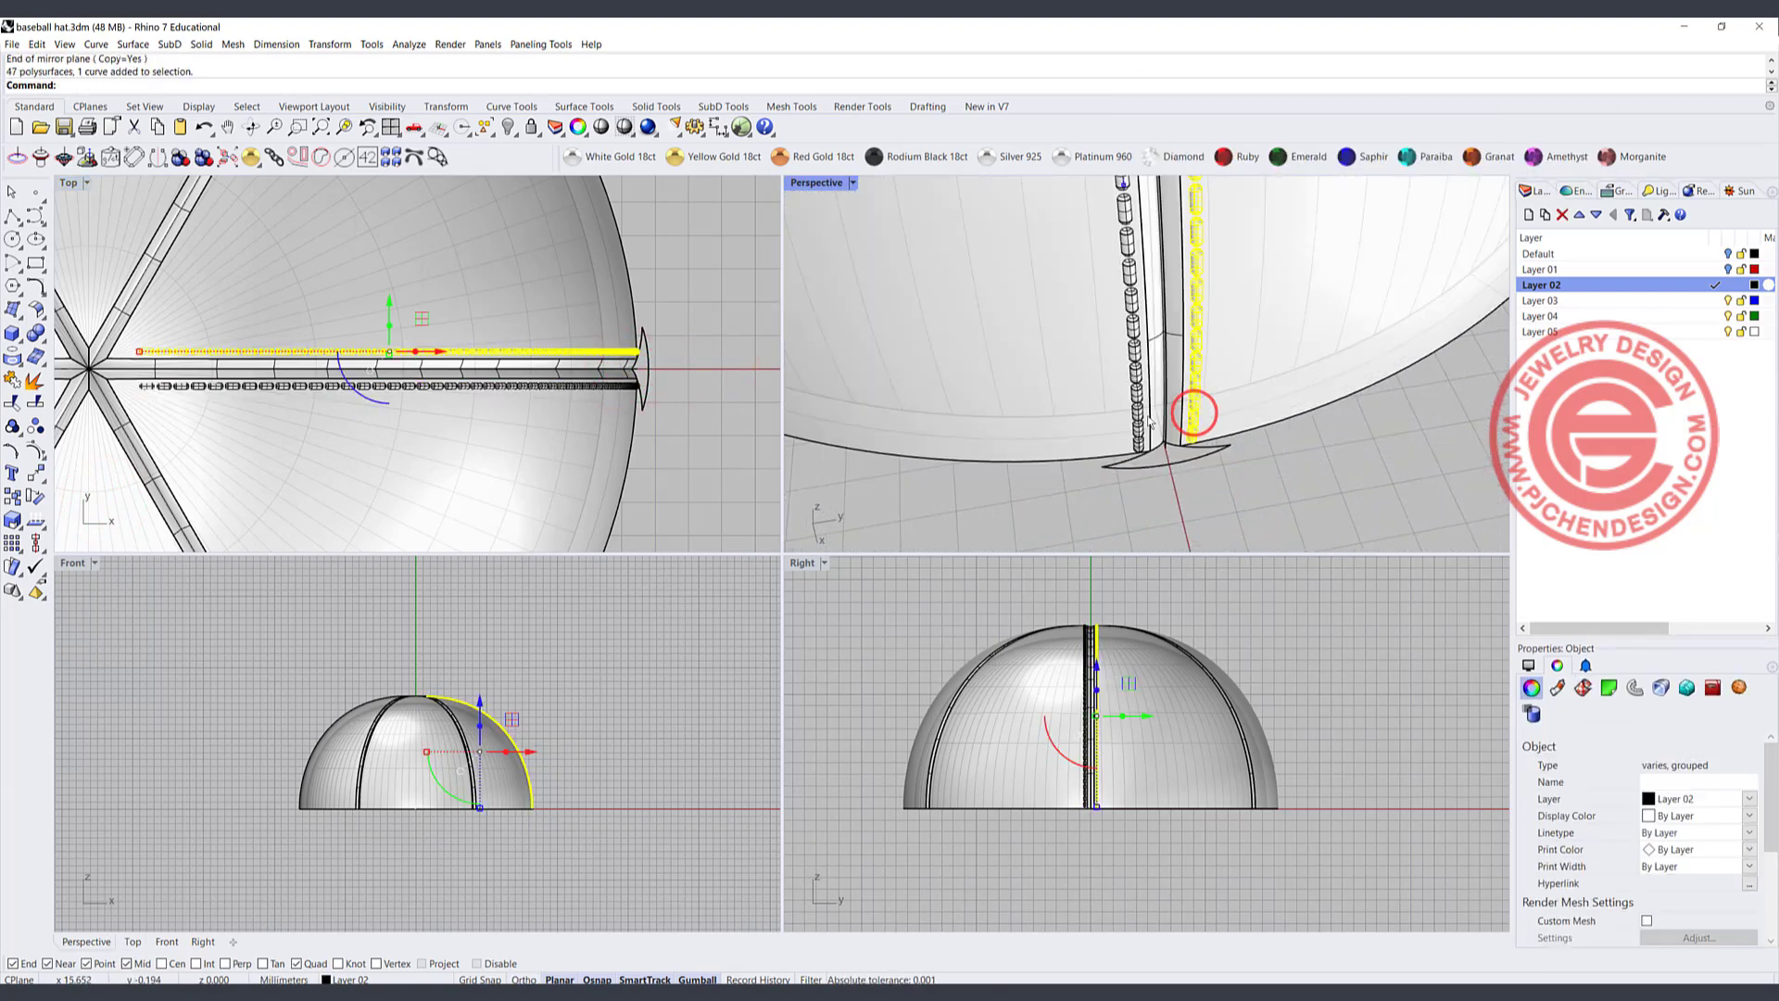
shift+click(1140, 415)
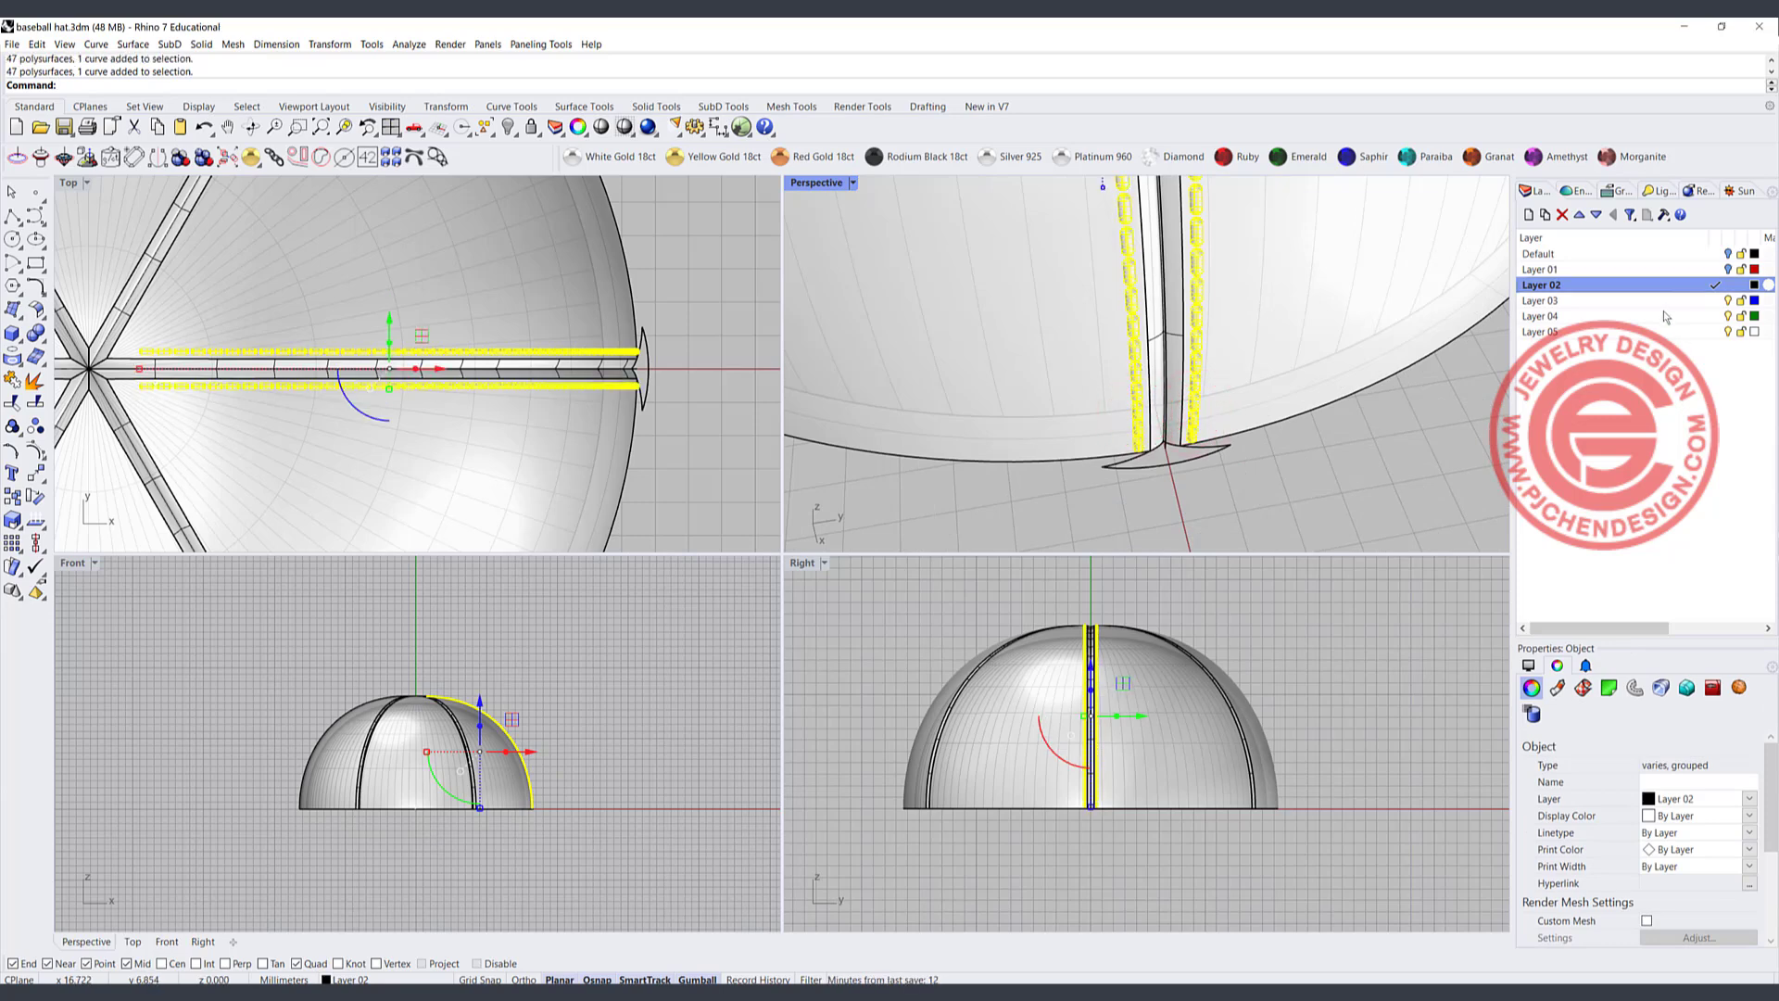
right_click(1599, 301)
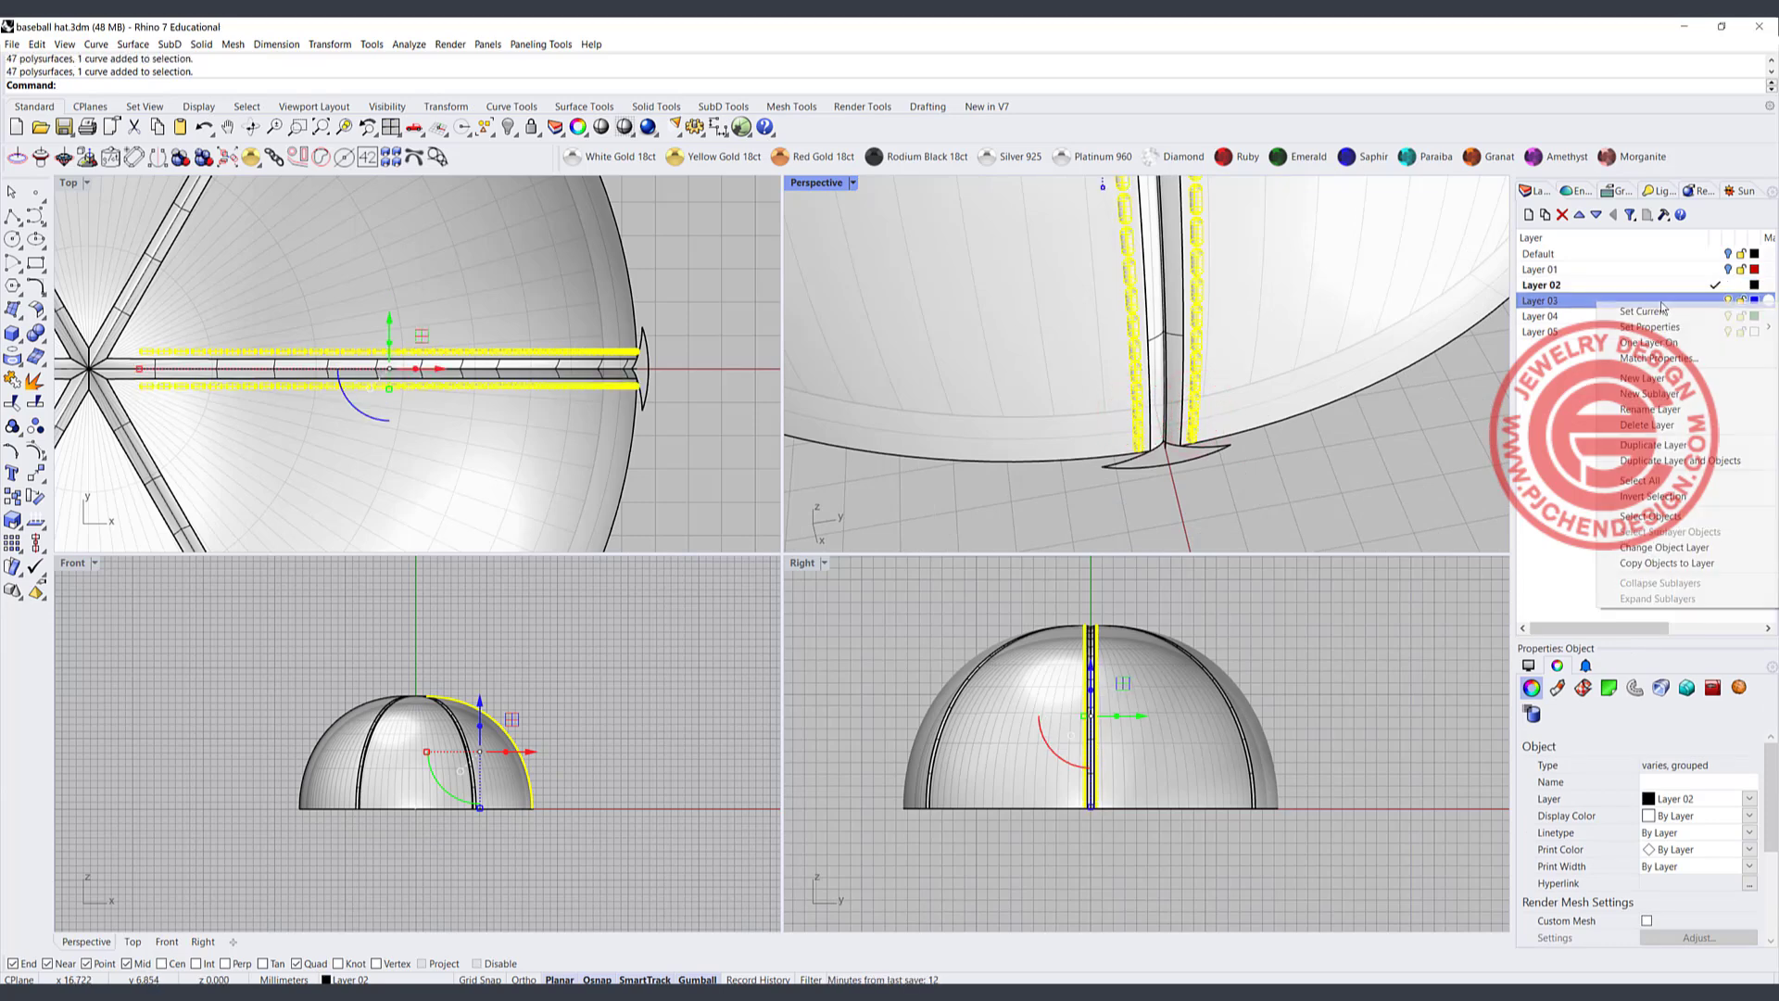
click(1702, 551)
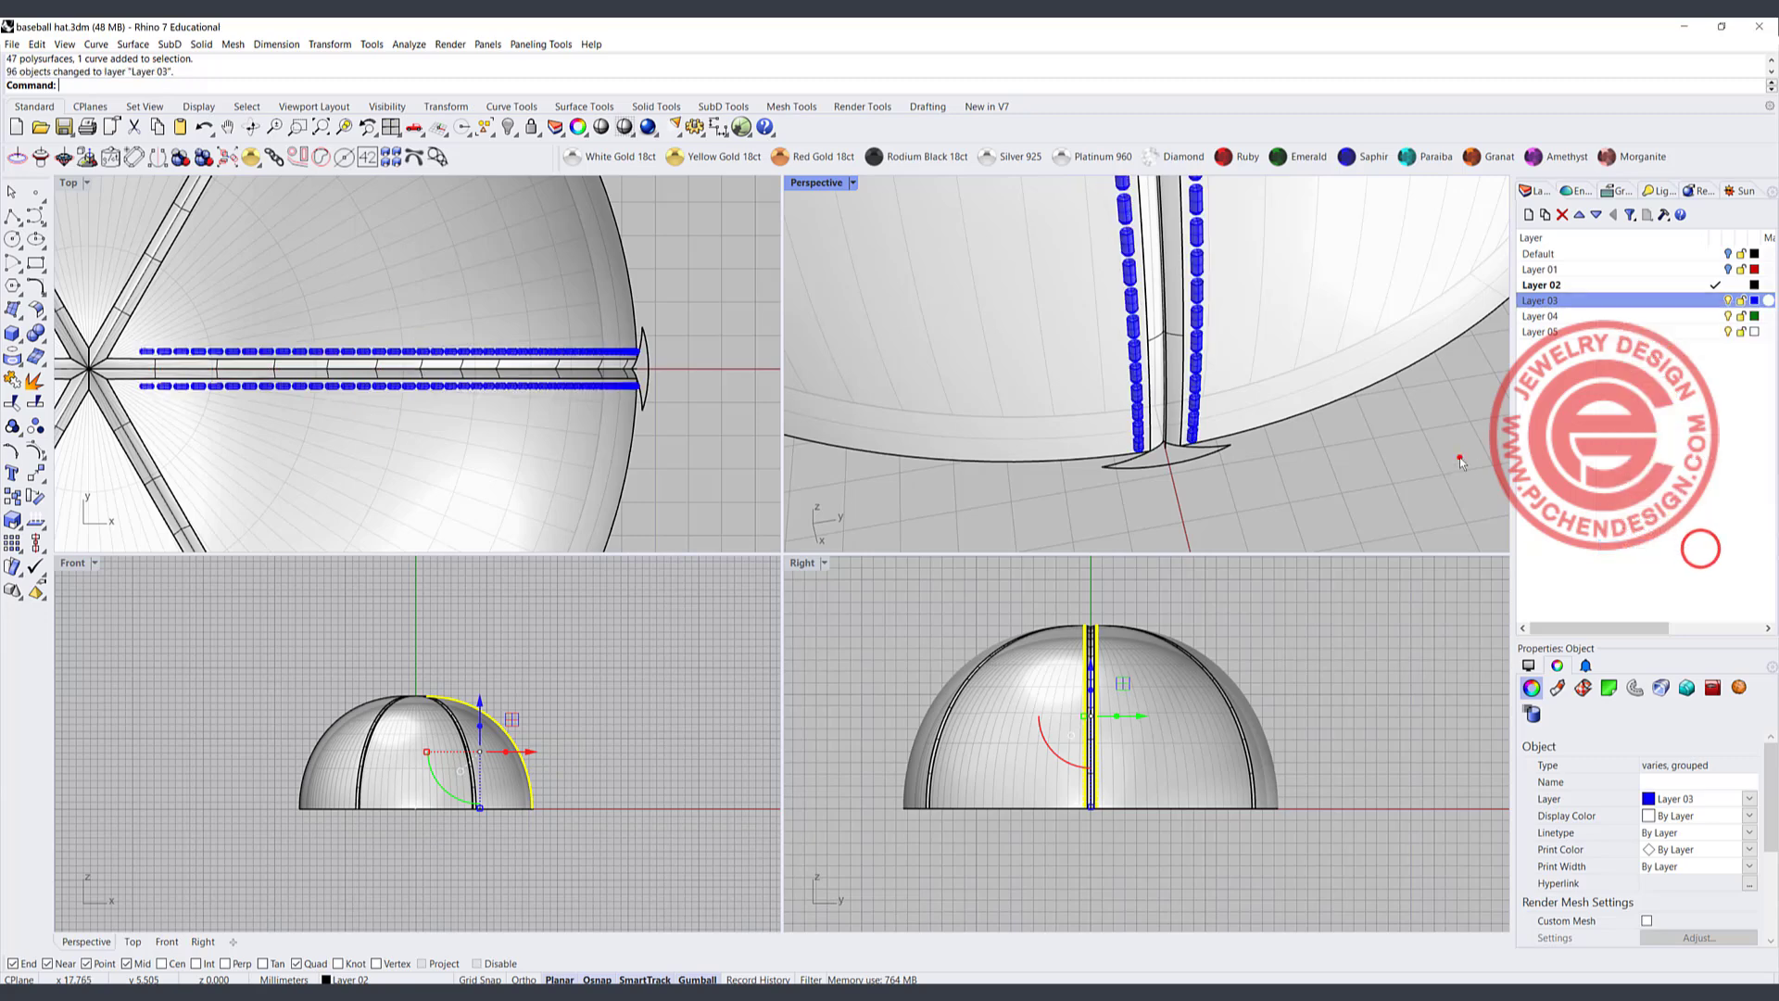
- Polar-array both stitch groups around the origin with six items over 360 degrees
click(1460, 458)
scroll(1183, 289, down, 8)
scroll(609, 358, up, 6)
scroll(656, 351, up, 1)
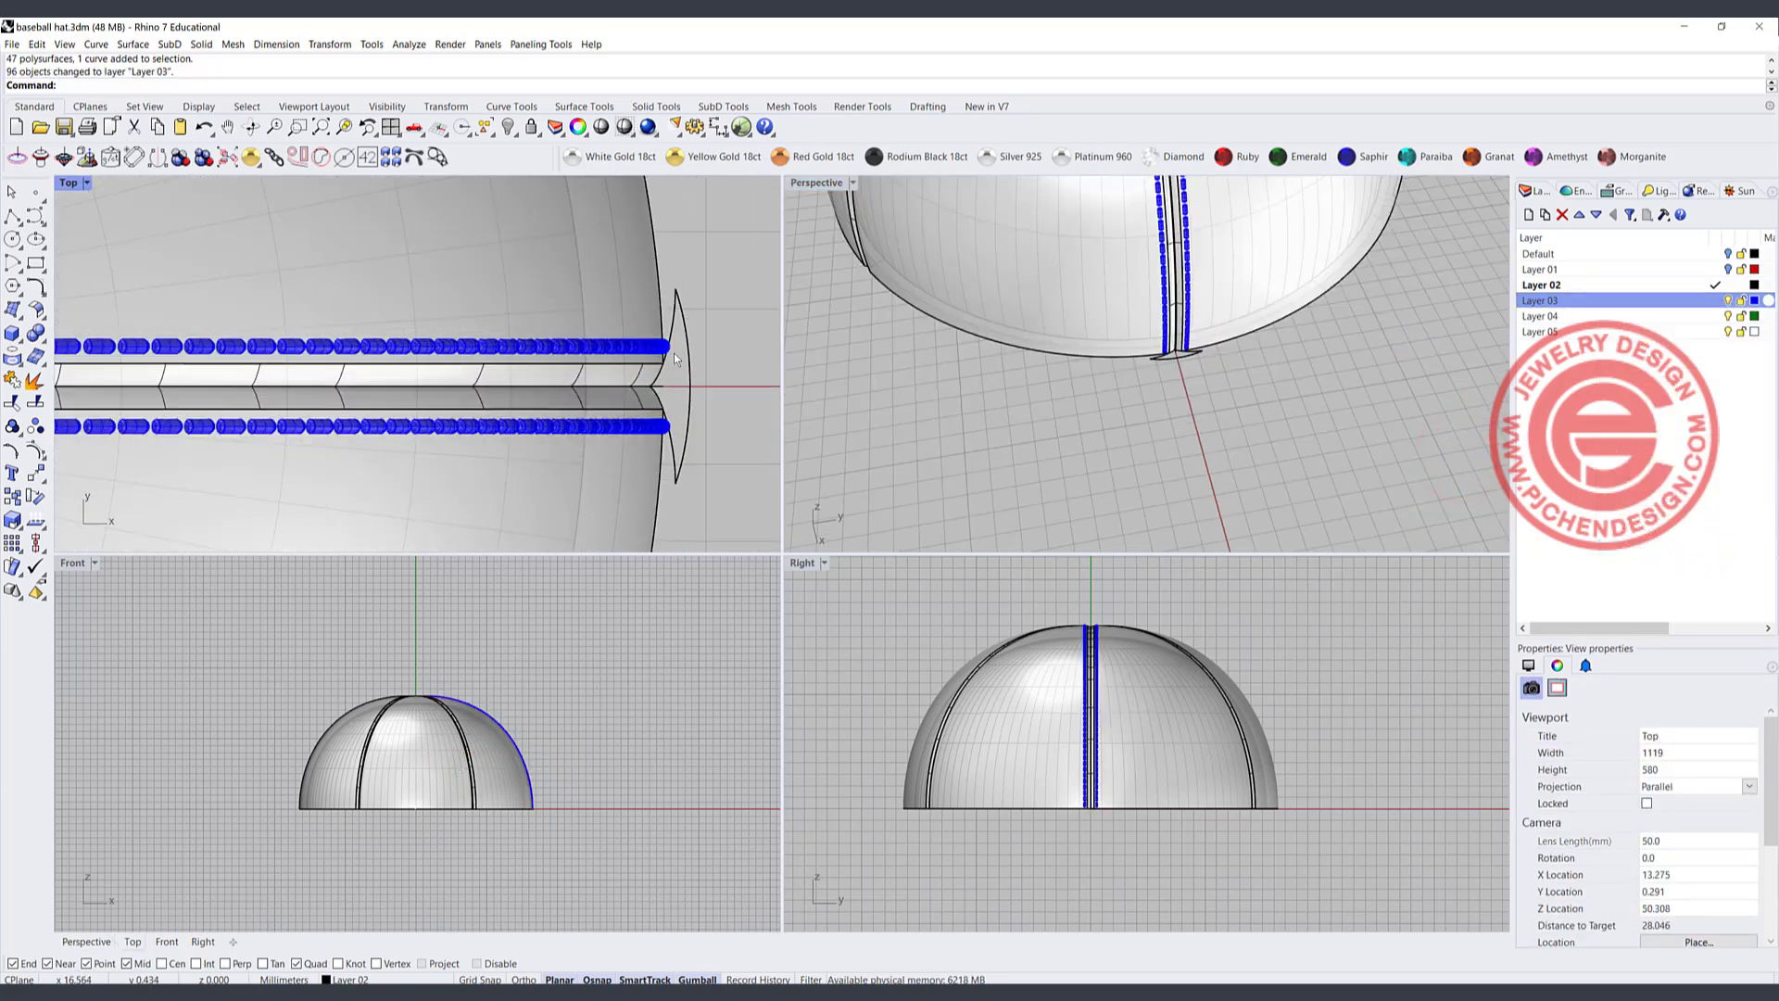
click(656, 348)
shift+click(673, 426)
scroll(674, 427, down, 6)
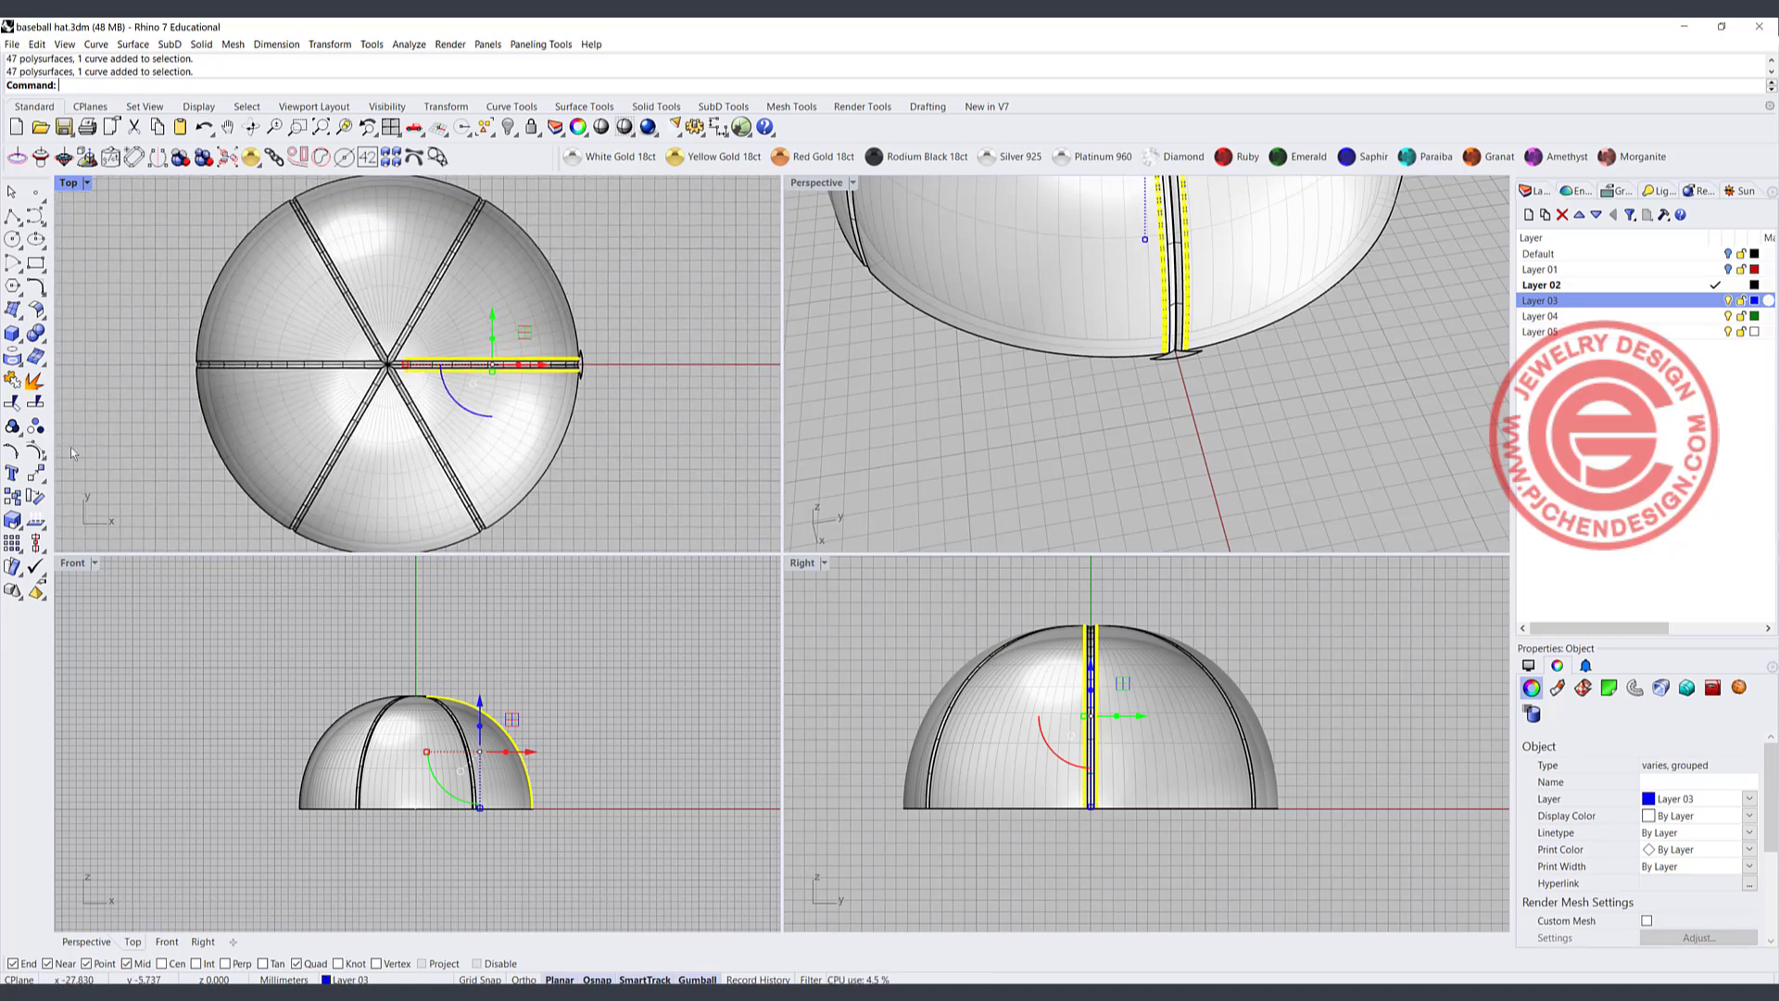
click(16, 545)
click(59, 548)
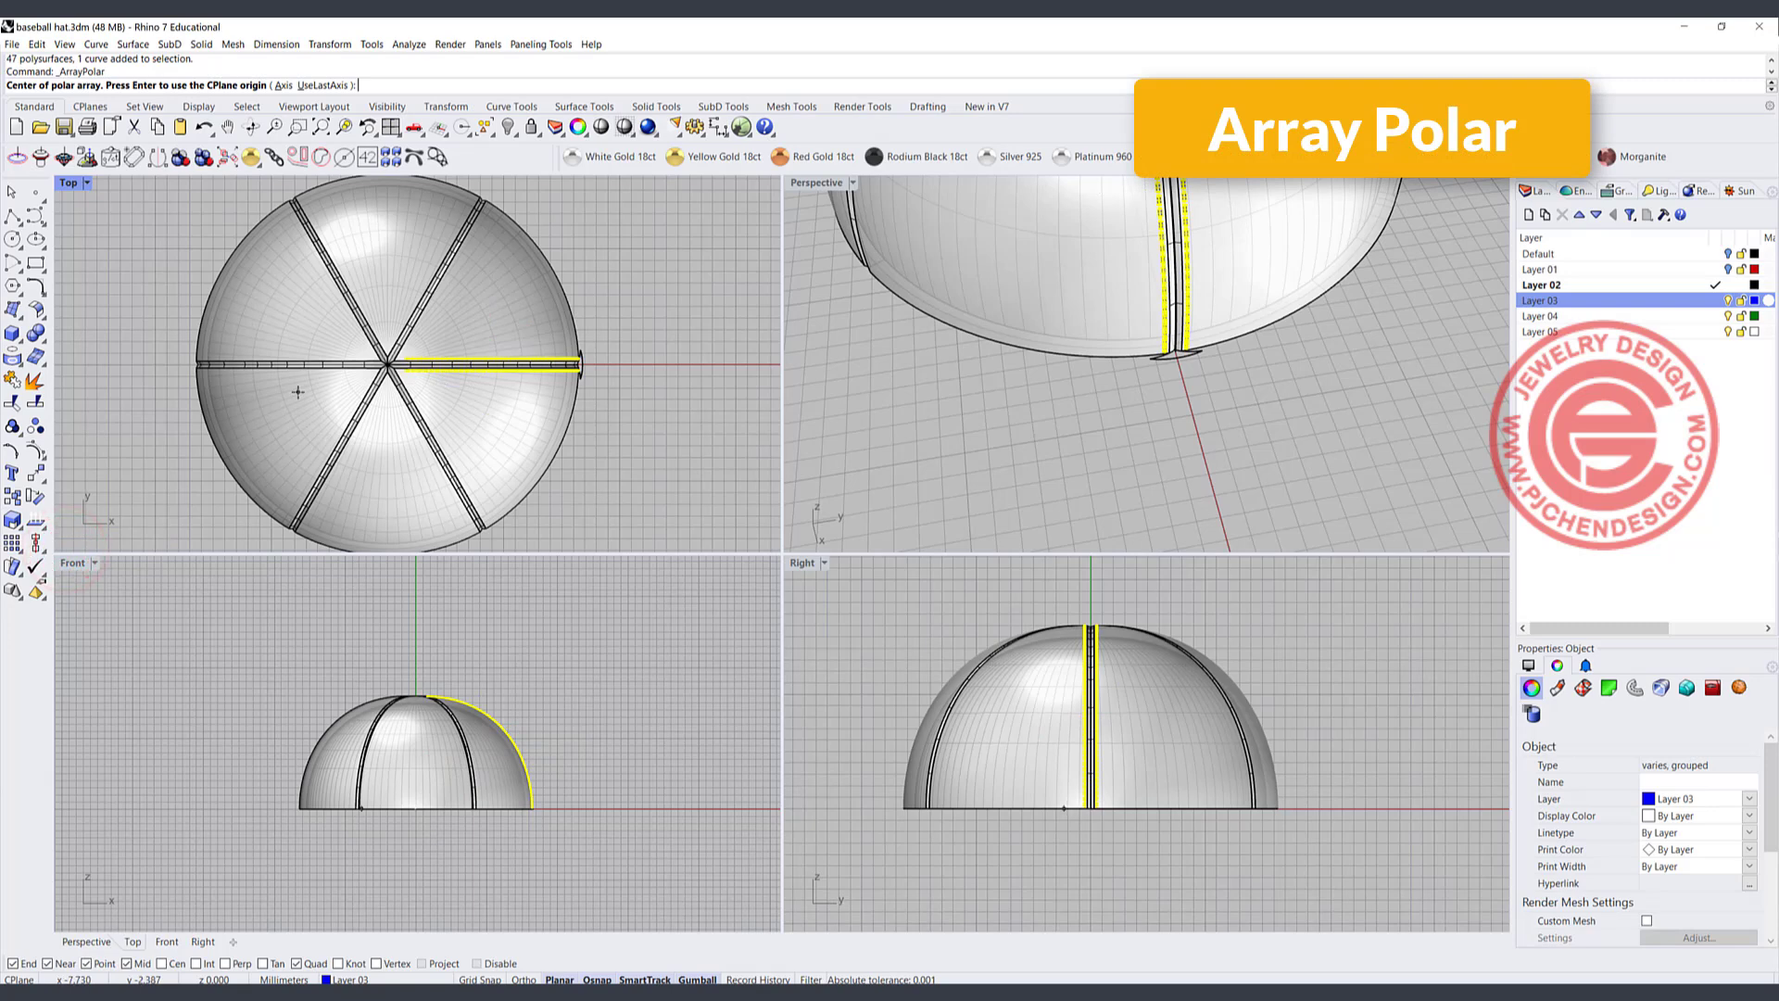
text(0)
key(Return)
key(Return)
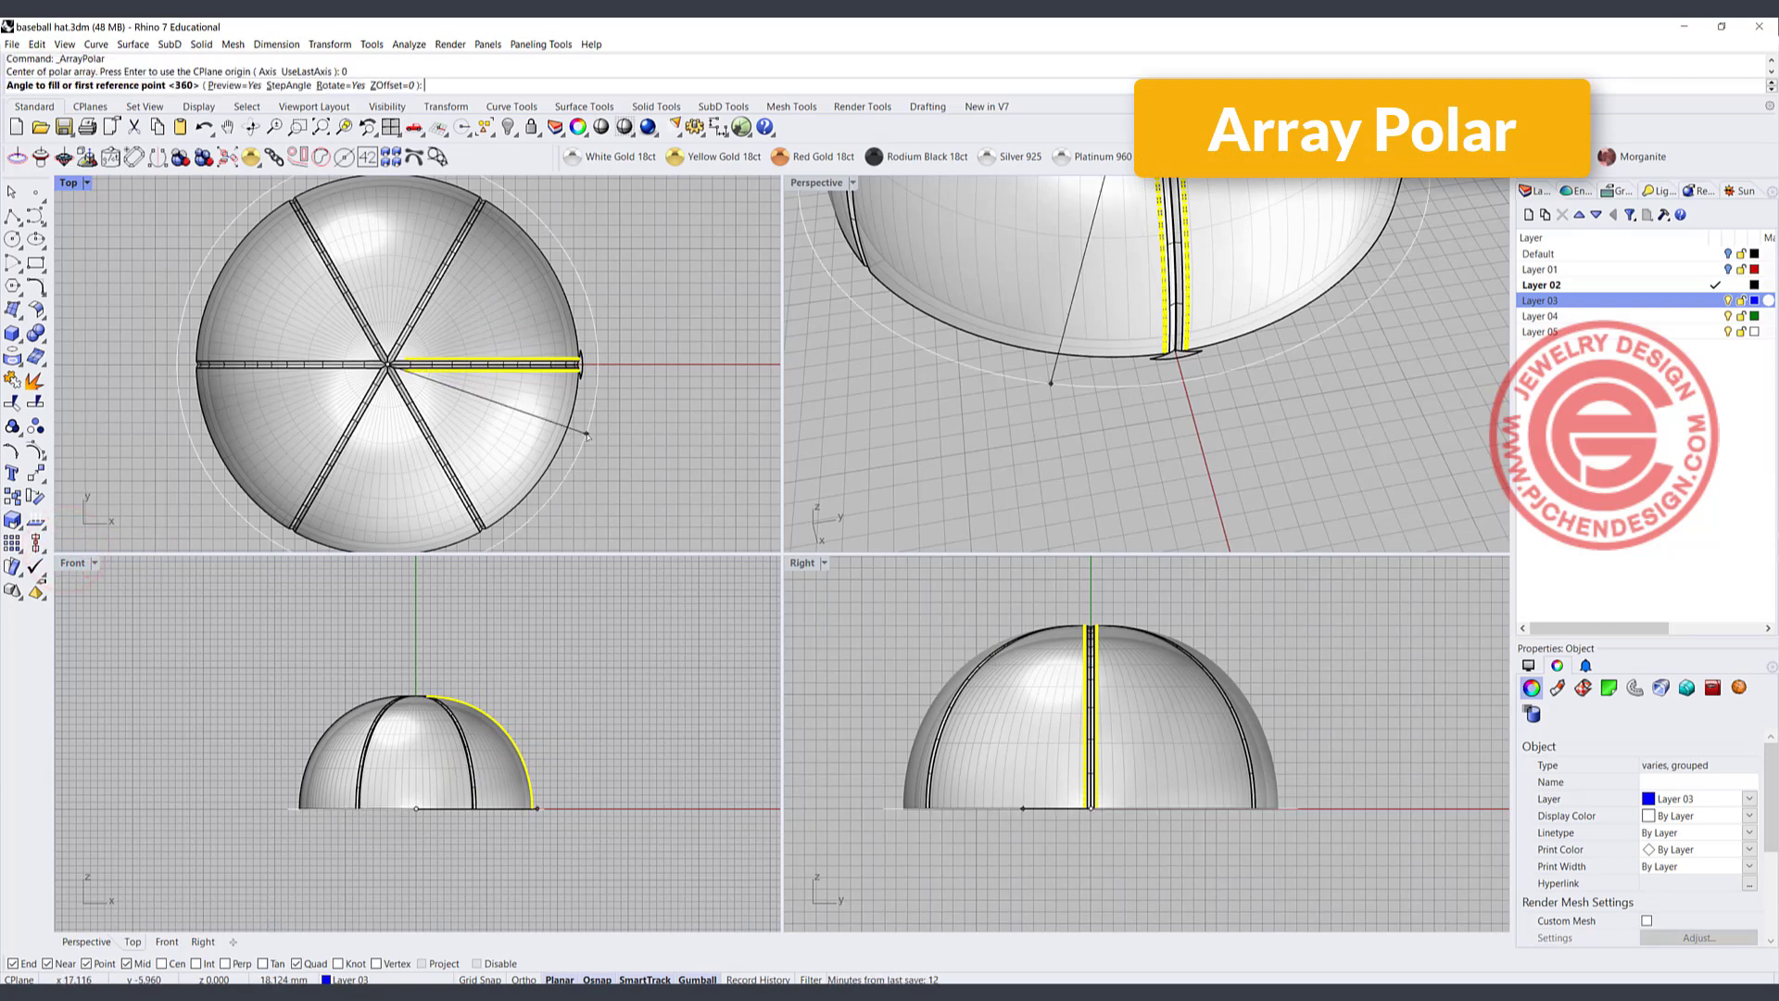
key(Return)
key(Return)
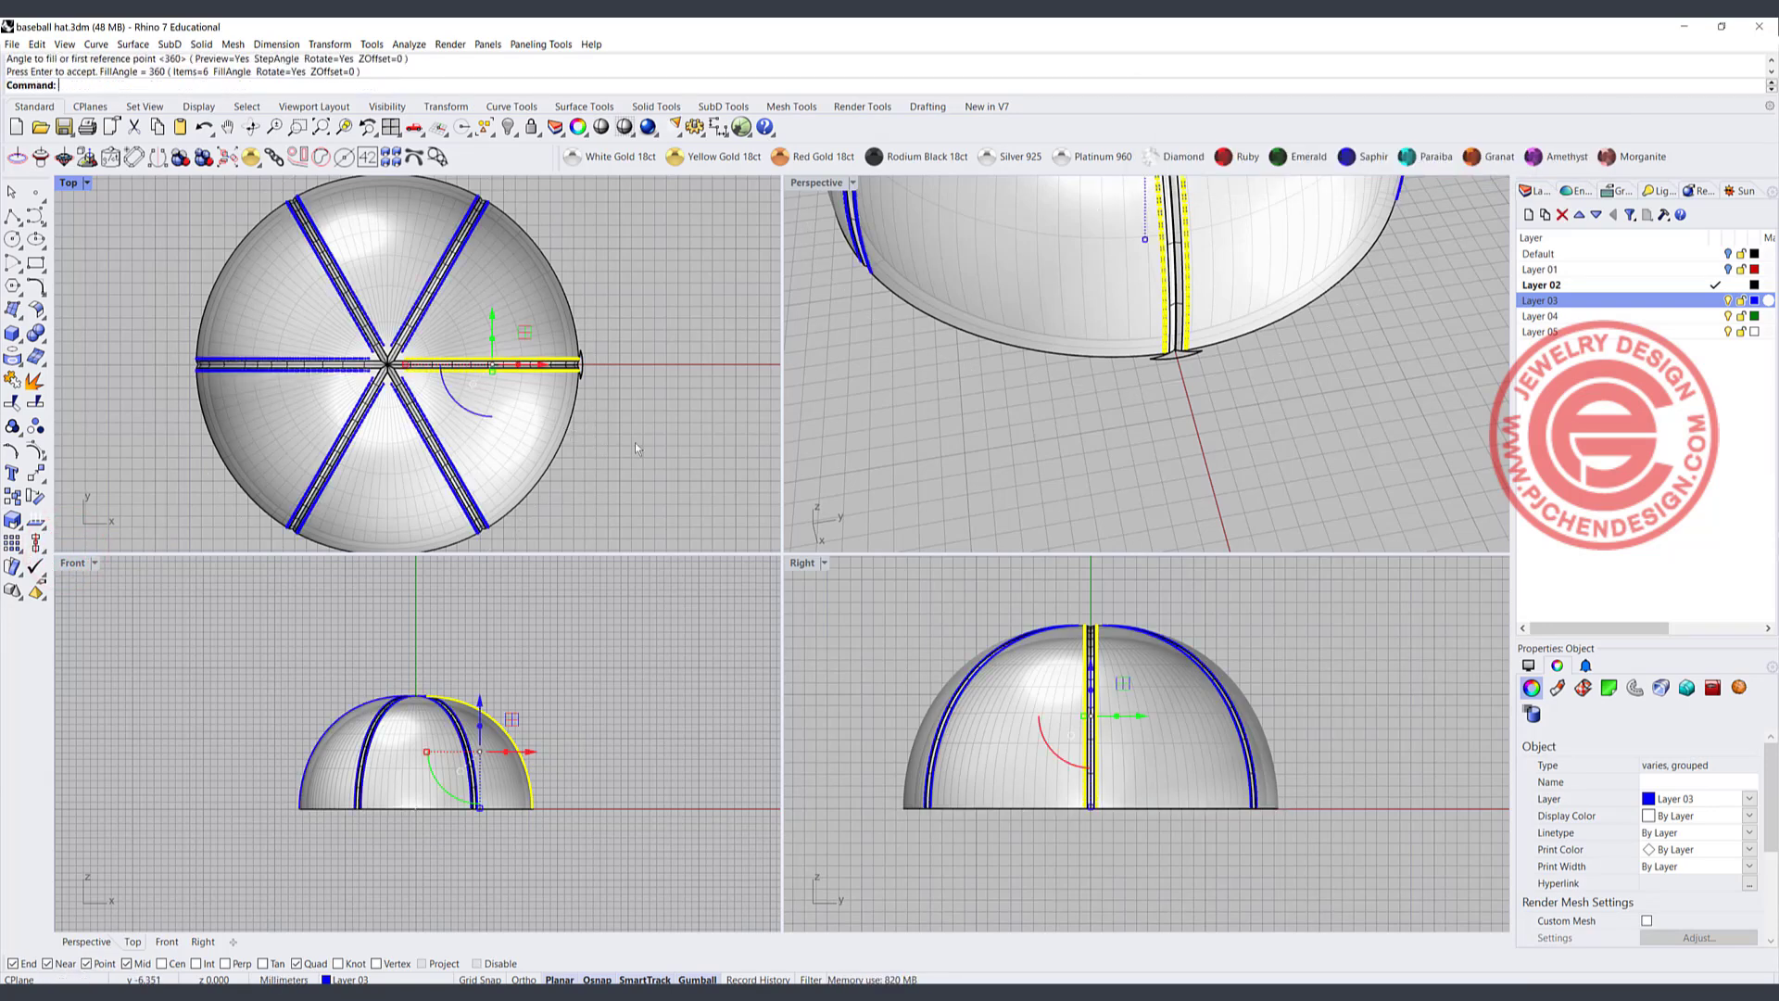
click(639, 445)
- Switch the Perspective view to Rendered display and inspect the stitching along the dome's seams
scroll(1194, 397, down, 7)
right_drag(1194, 397, 989, 276)
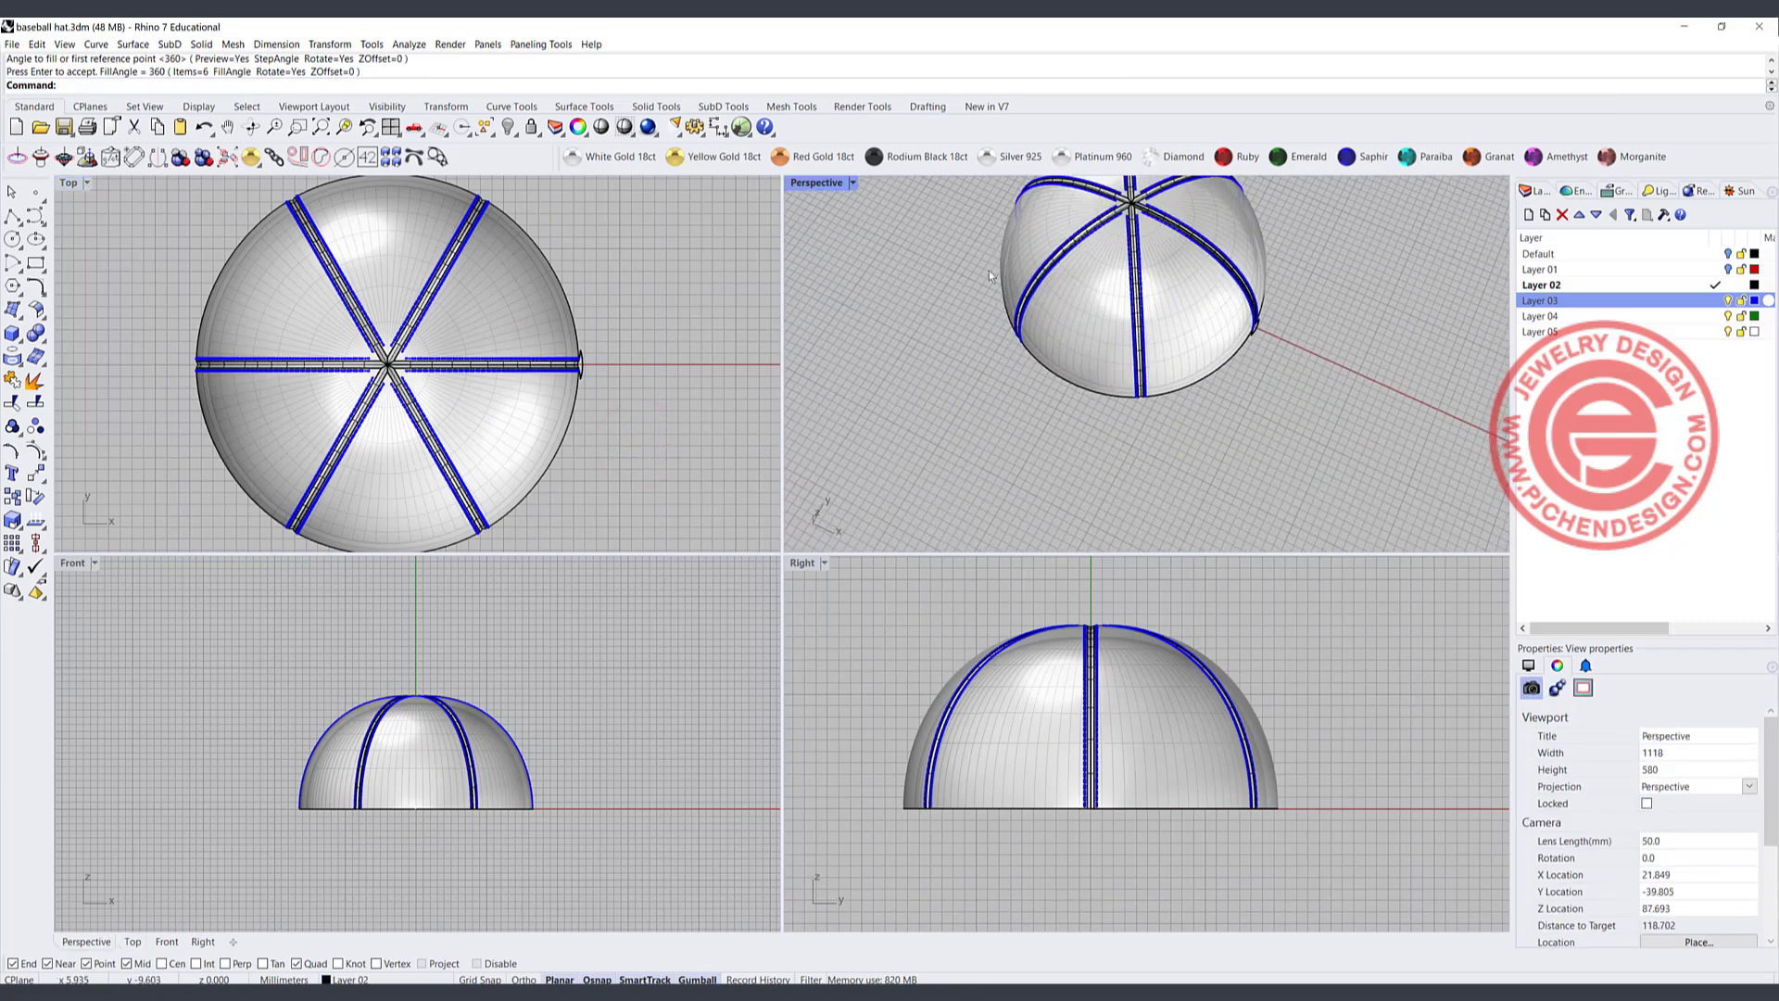
click(853, 184)
click(842, 282)
scroll(1159, 401, up, 5)
mouse_move(1216, 416)
right_down()
mouse_move(1155, 385)
mouse_move(1211, 398)
mouse_move(1208, 414)
right_up()
scroll(1210, 417, down, 2)
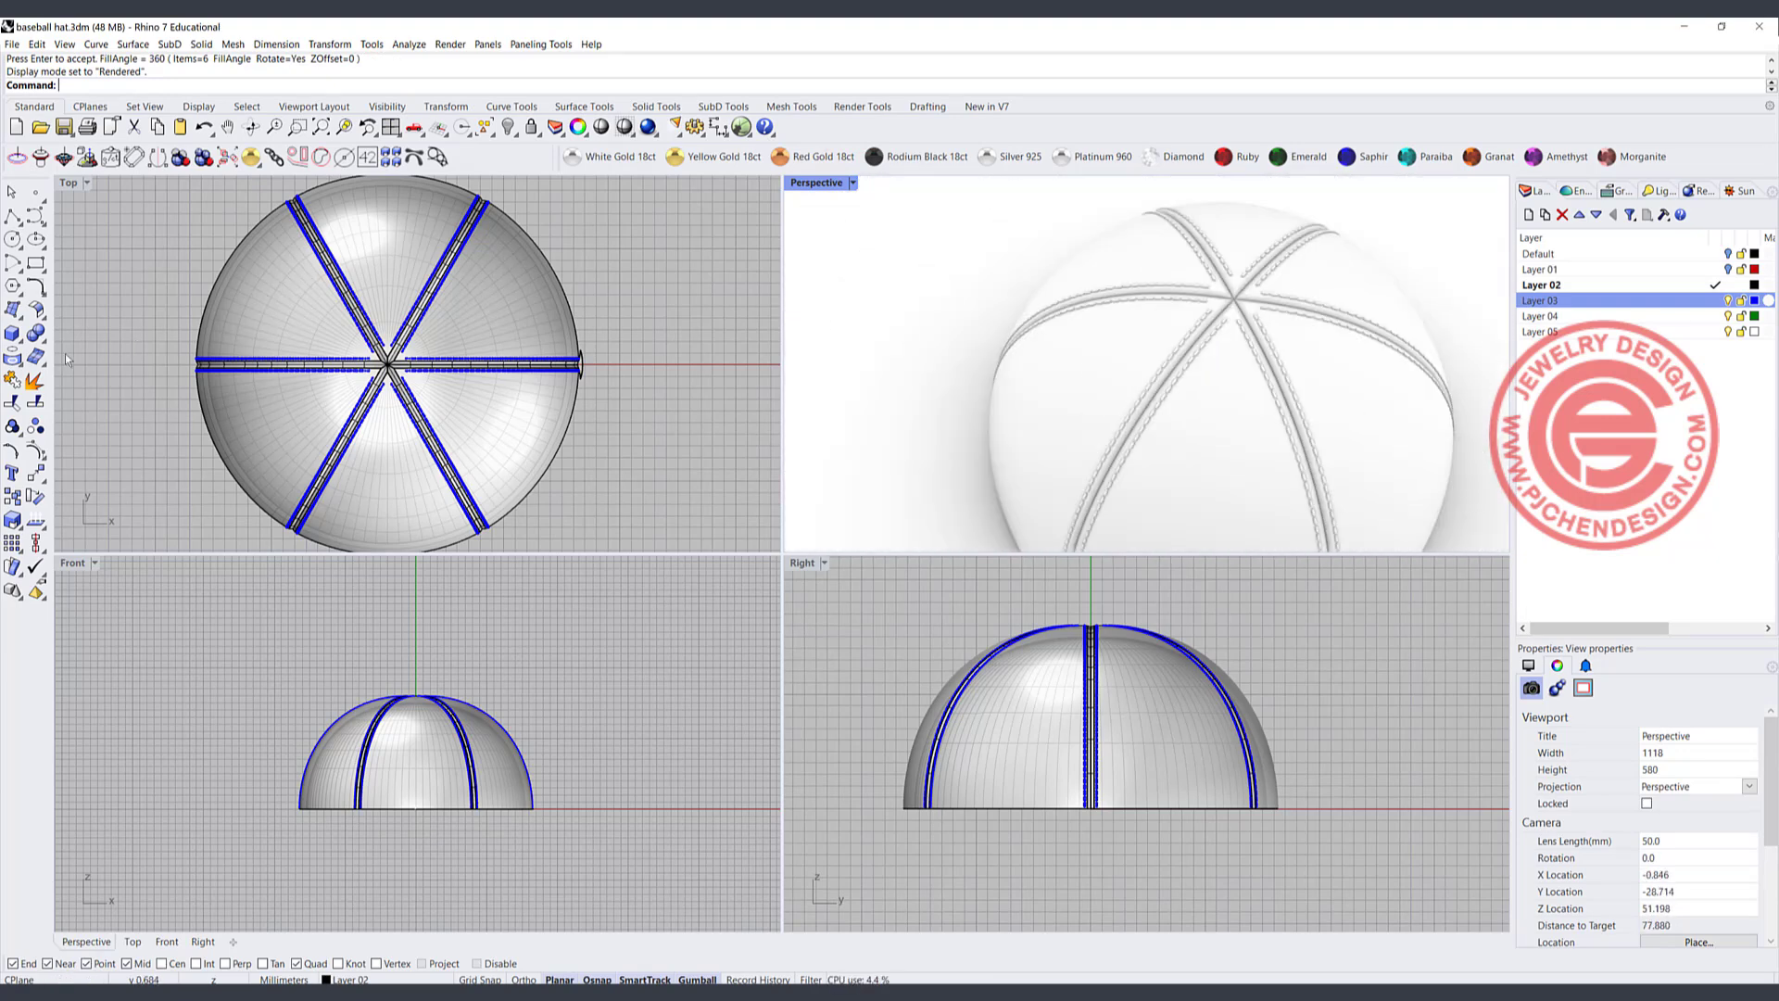
- Create a sphere with a radius of about 3 mm centered where the grooves meet at the dome's apex
click(12, 334)
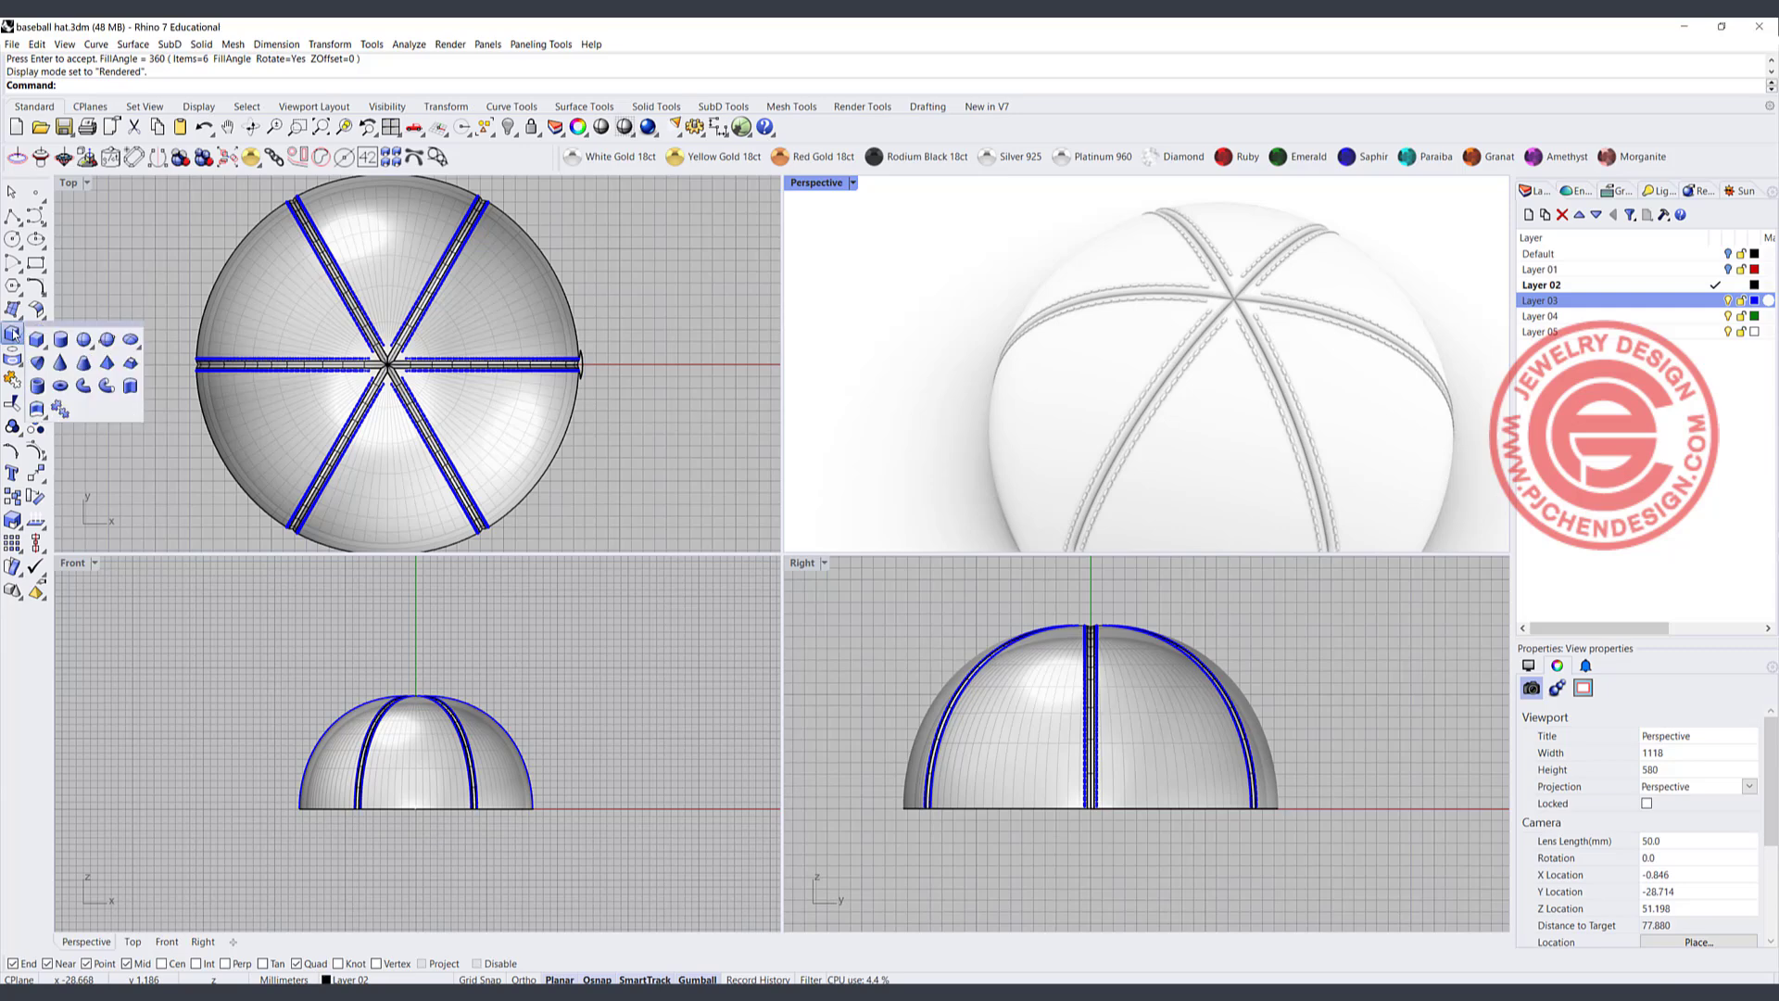
click(83, 340)
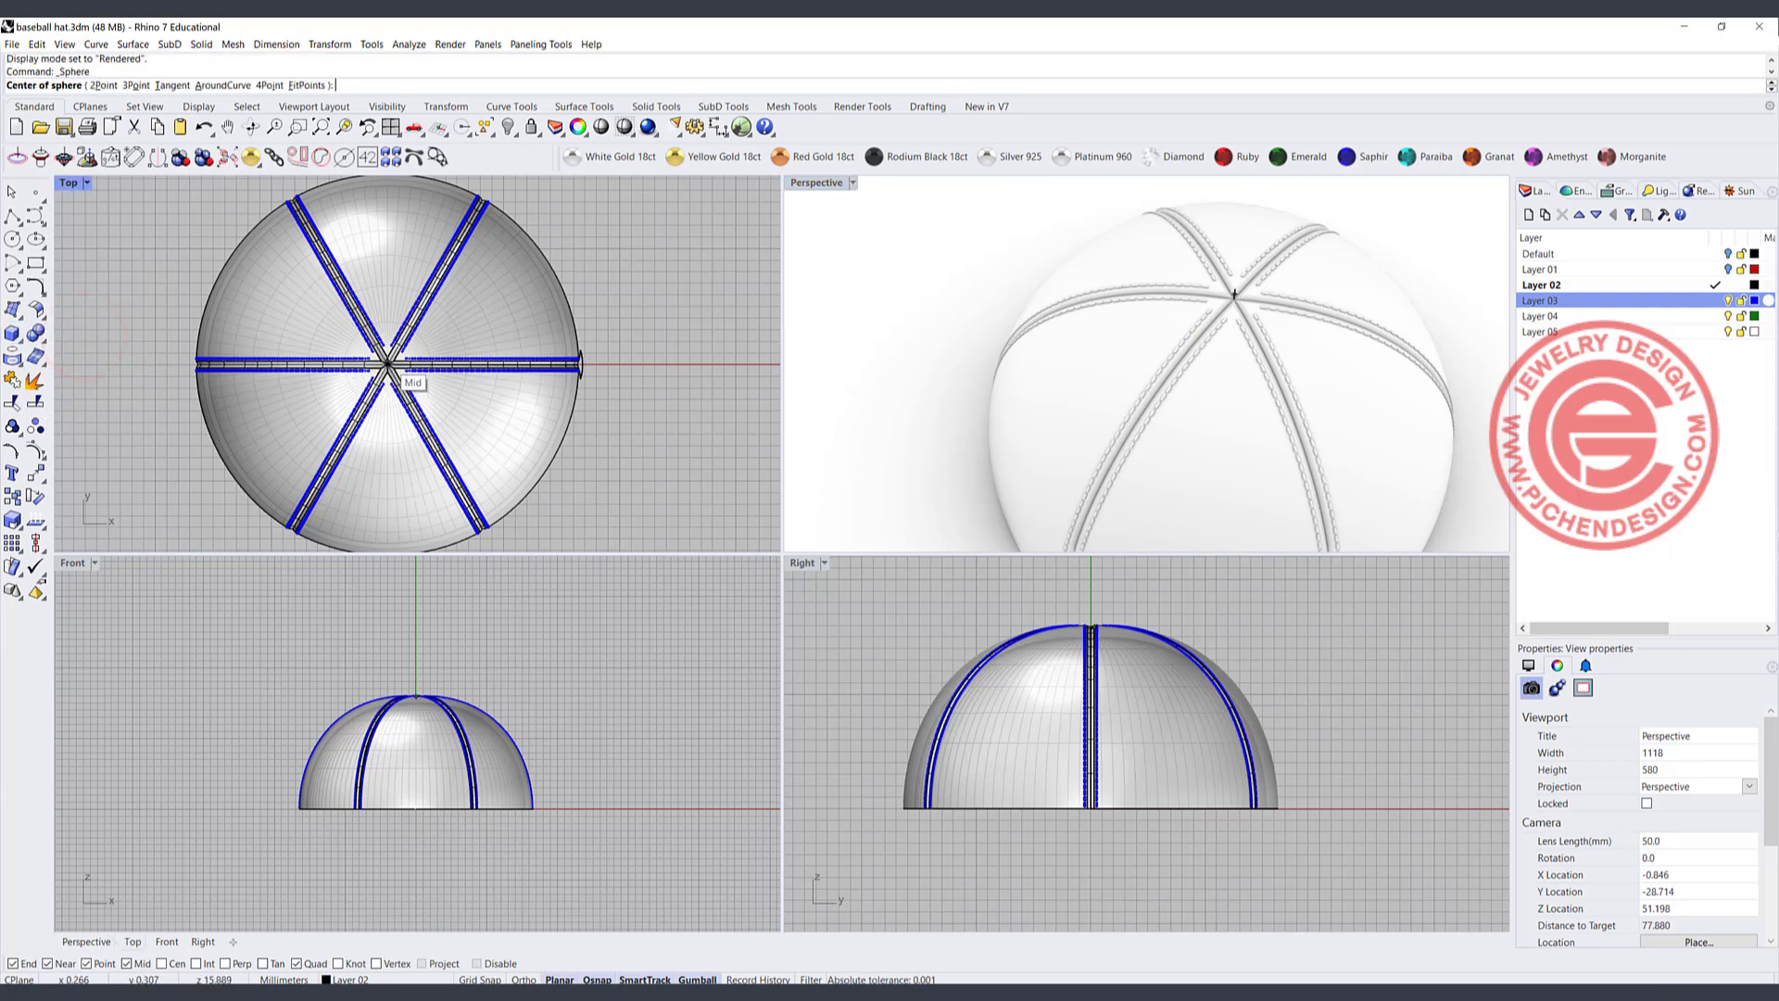
click(388, 368)
scroll(380, 369, up, 4)
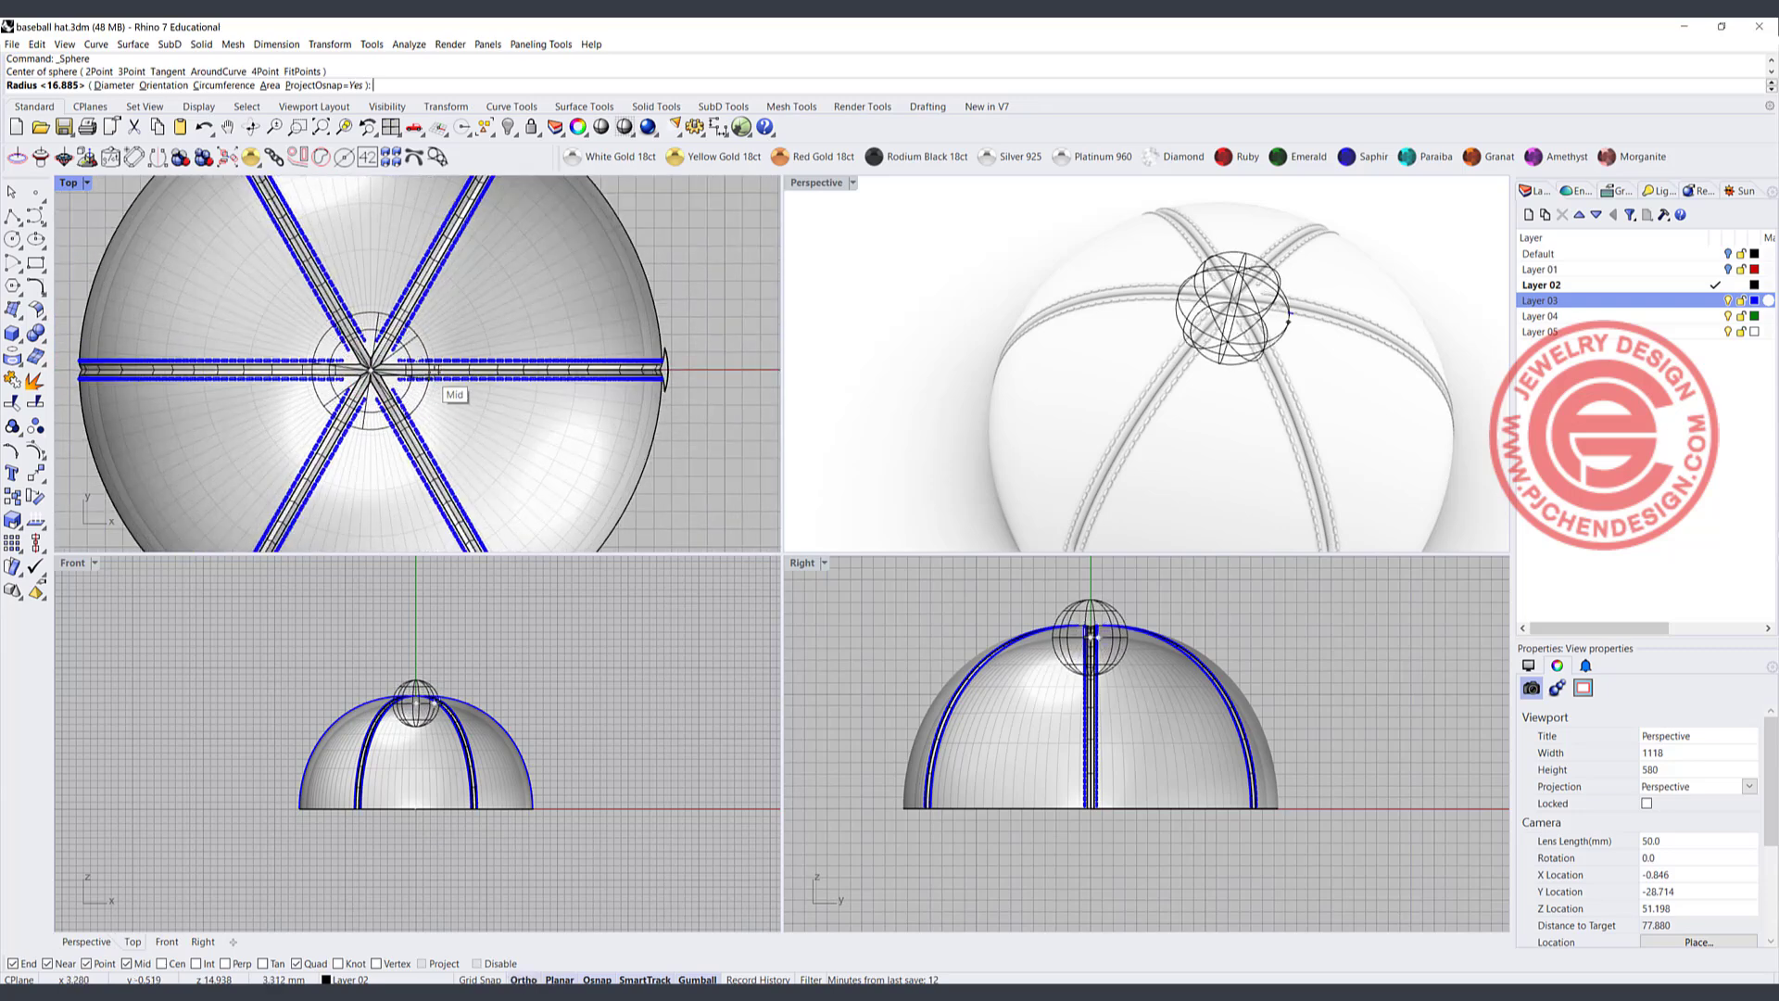
click(427, 346)
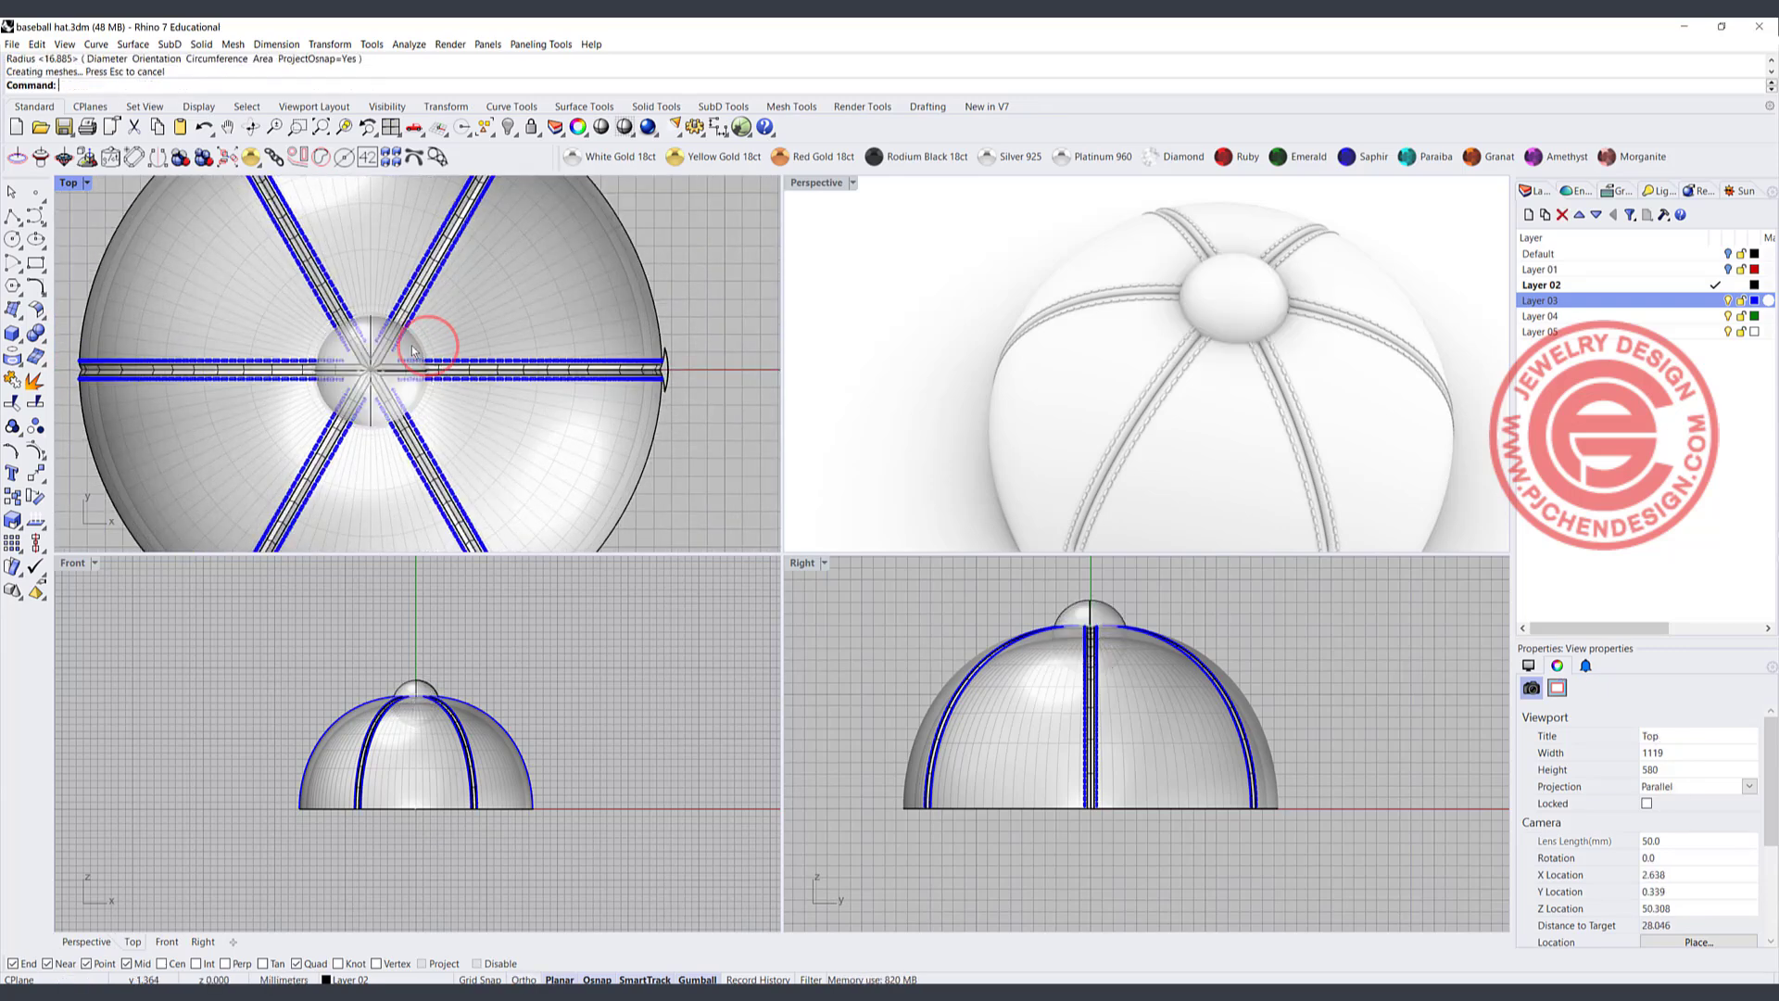
- Scale the sphere down into a vertically flattened button and raise it onto the dome's apex
scroll(414, 714, up, 5)
click(433, 712)
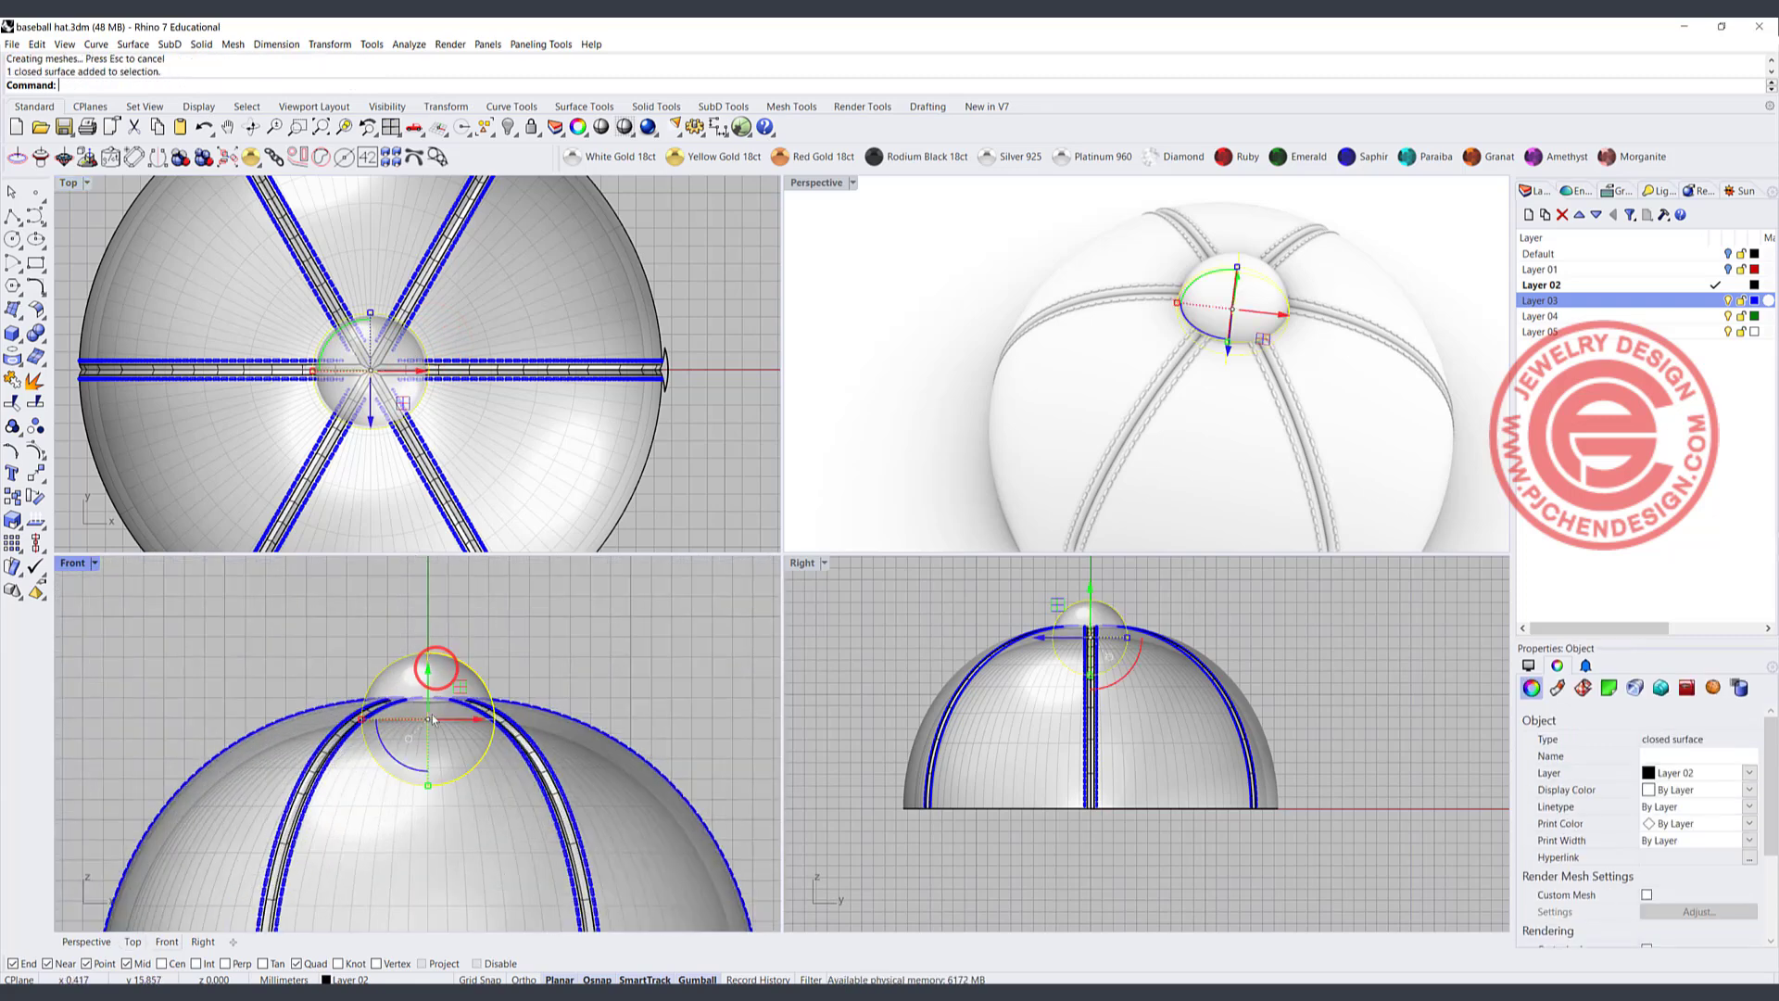
scroll(322, 382, up, 3)
drag(312, 364, 347, 364)
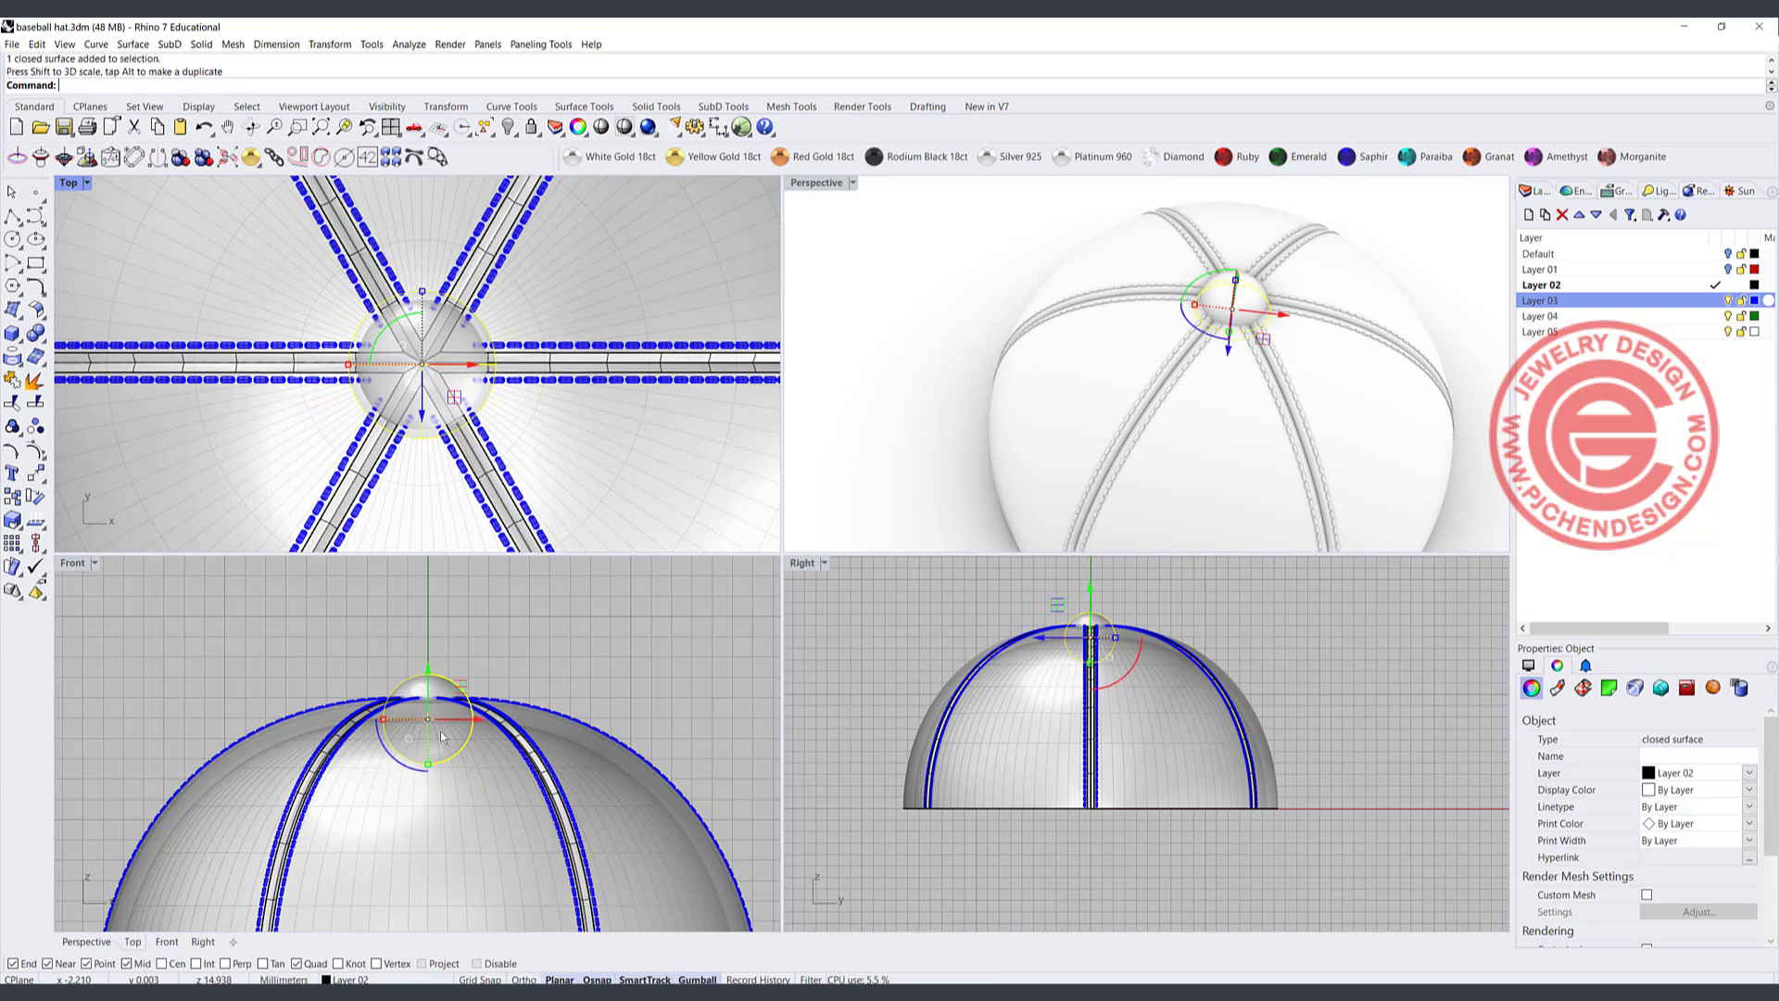
drag(425, 763, 426, 736)
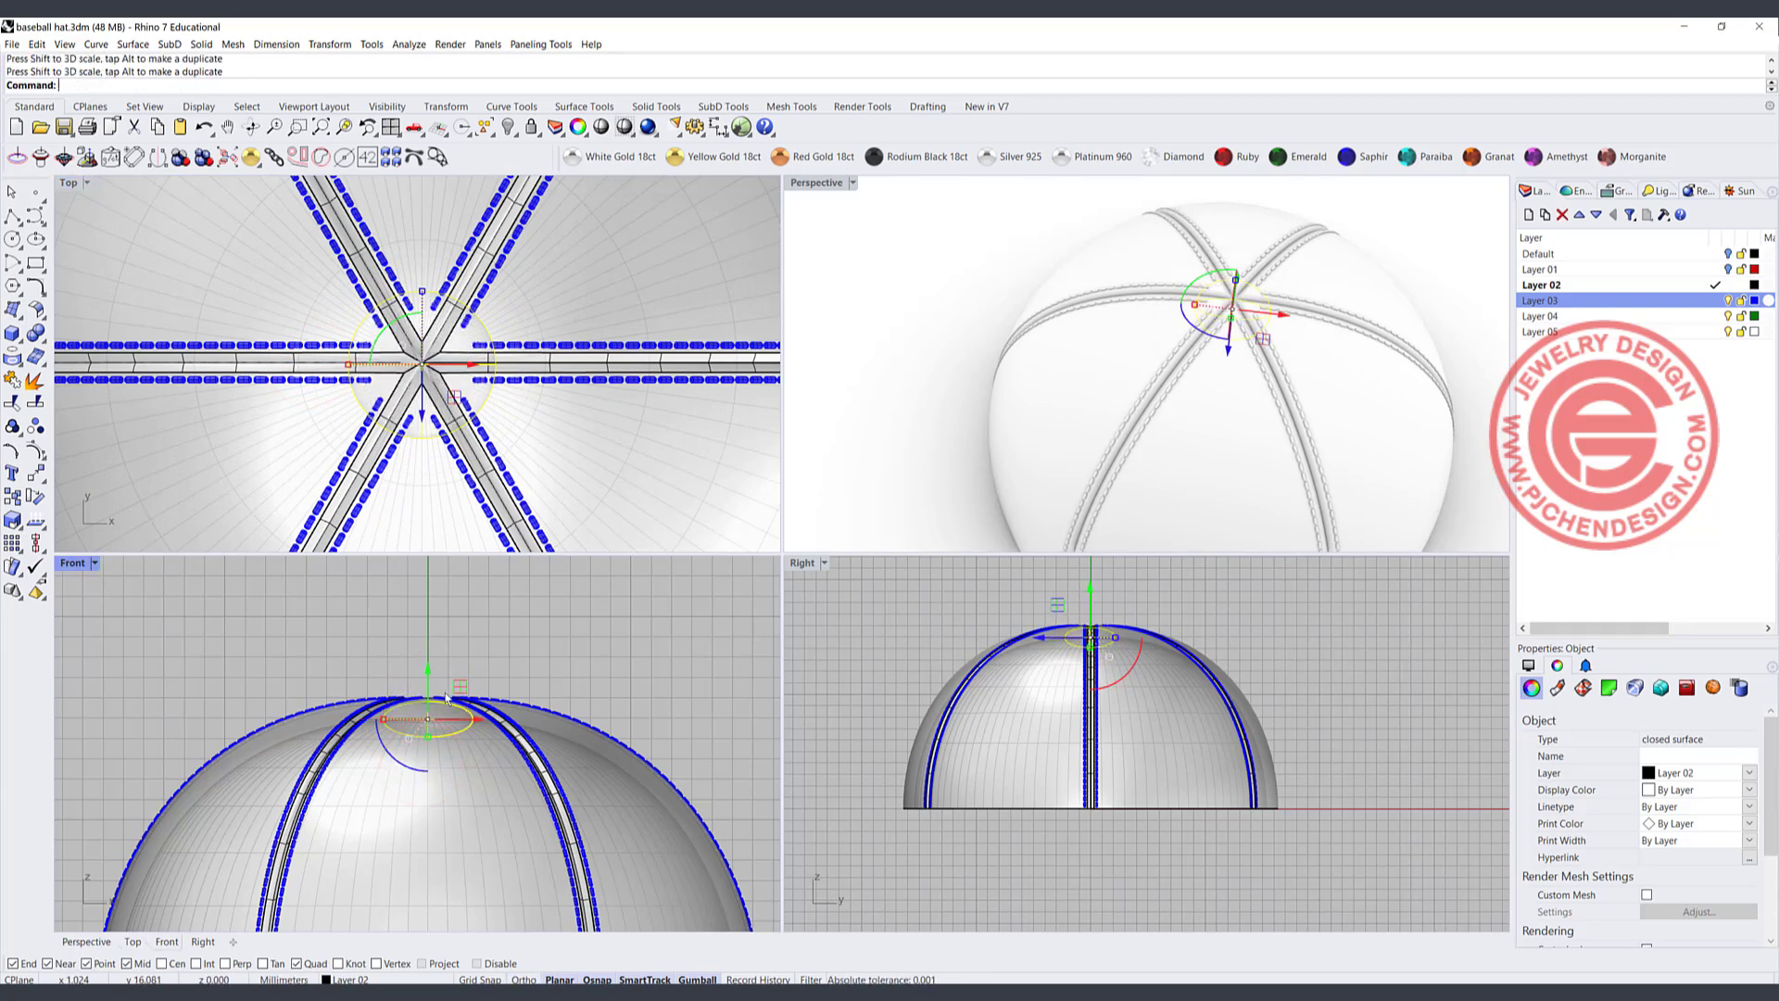
drag(425, 668, 433, 649)
click(611, 666)
- Examine the button and stitched seams from several angles in the rendered Perspective view
right_drag(1049, 313, 1241, 393)
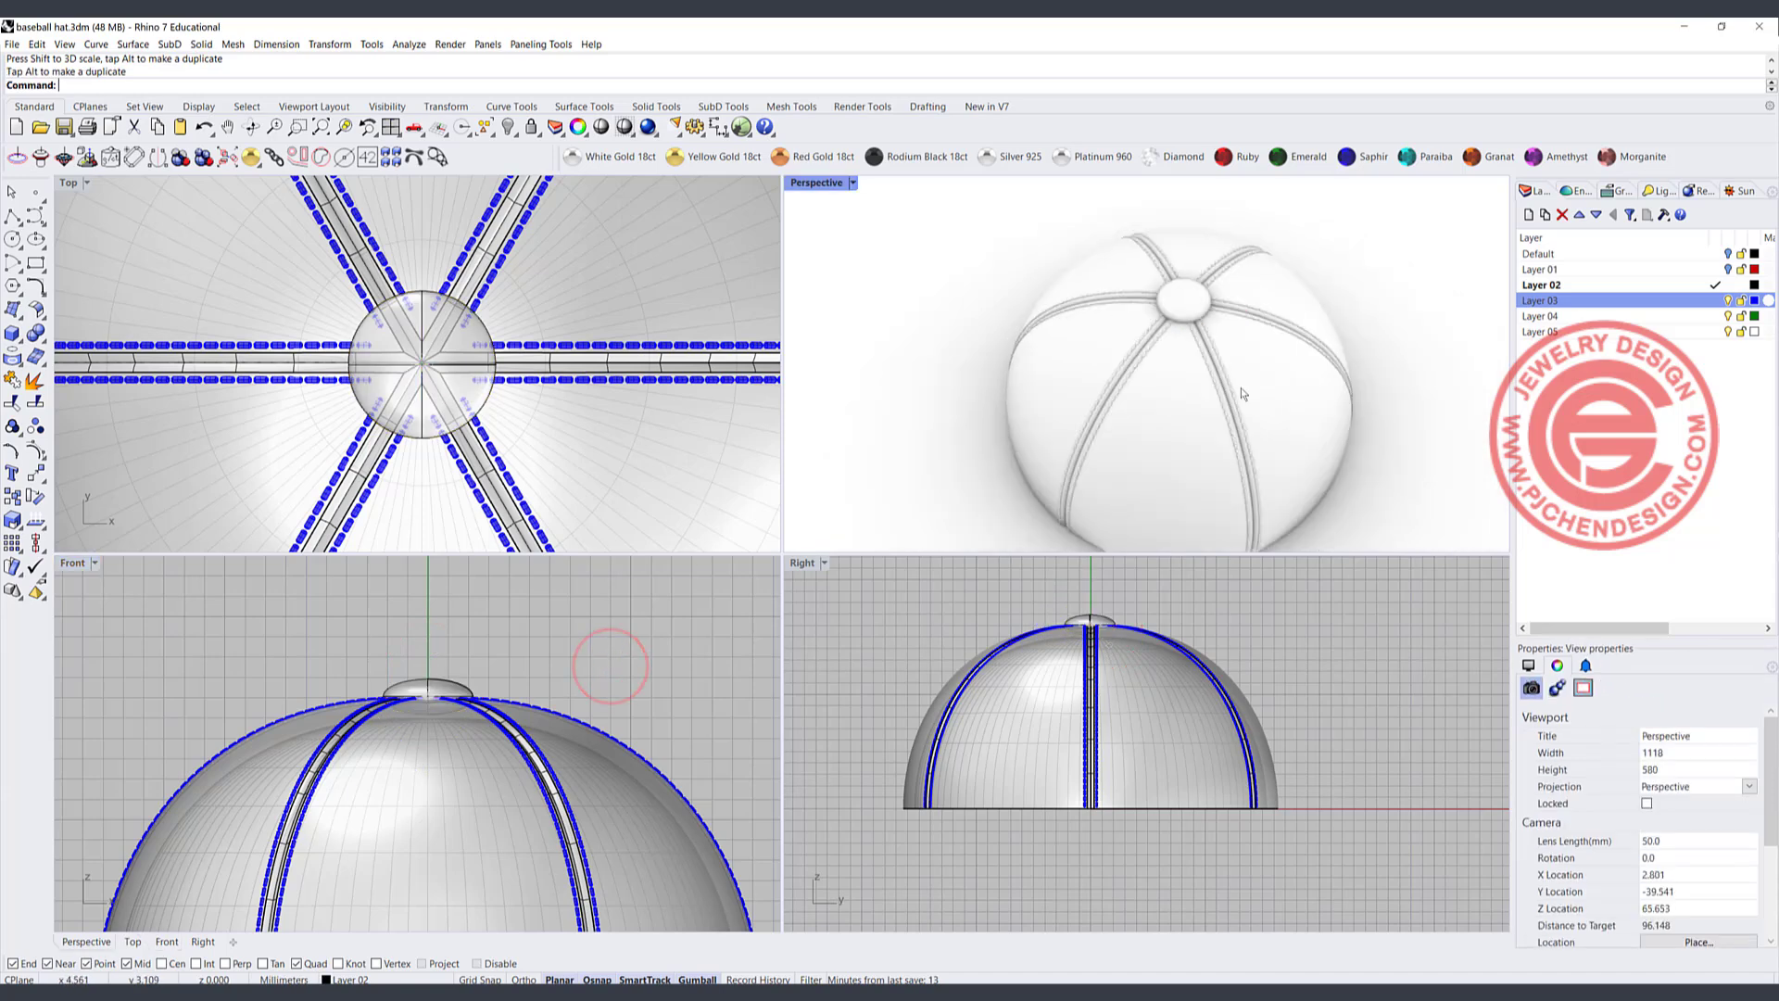
scroll(1284, 473, down, 3)
right_drag(1284, 477, 1223, 426)
scroll(1116, 250, up, 5)
right_drag(1116, 250, 1031, 341)
- In the Top view, draw a center rectangle with conic corners, about 32 by 28 mm, rho about 0.58, centered on the groove end opposite the crescents
scroll(492, 327, down, 6)
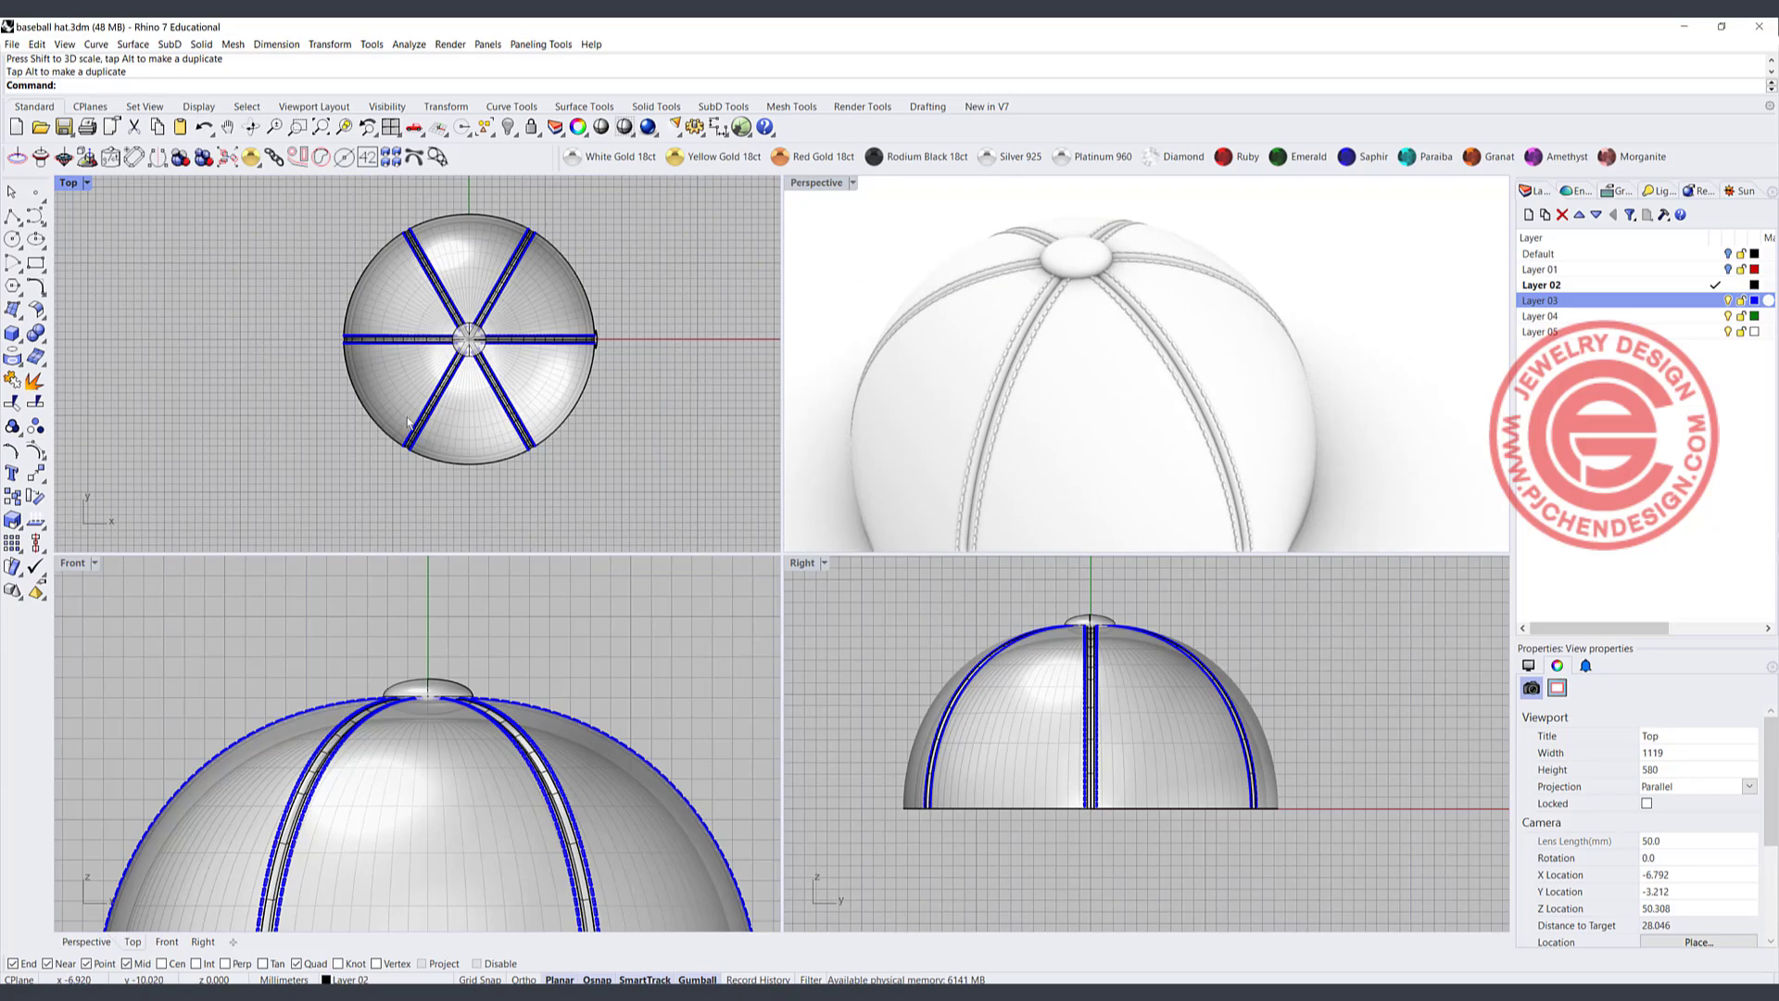
right_drag(452, 383, 542, 267)
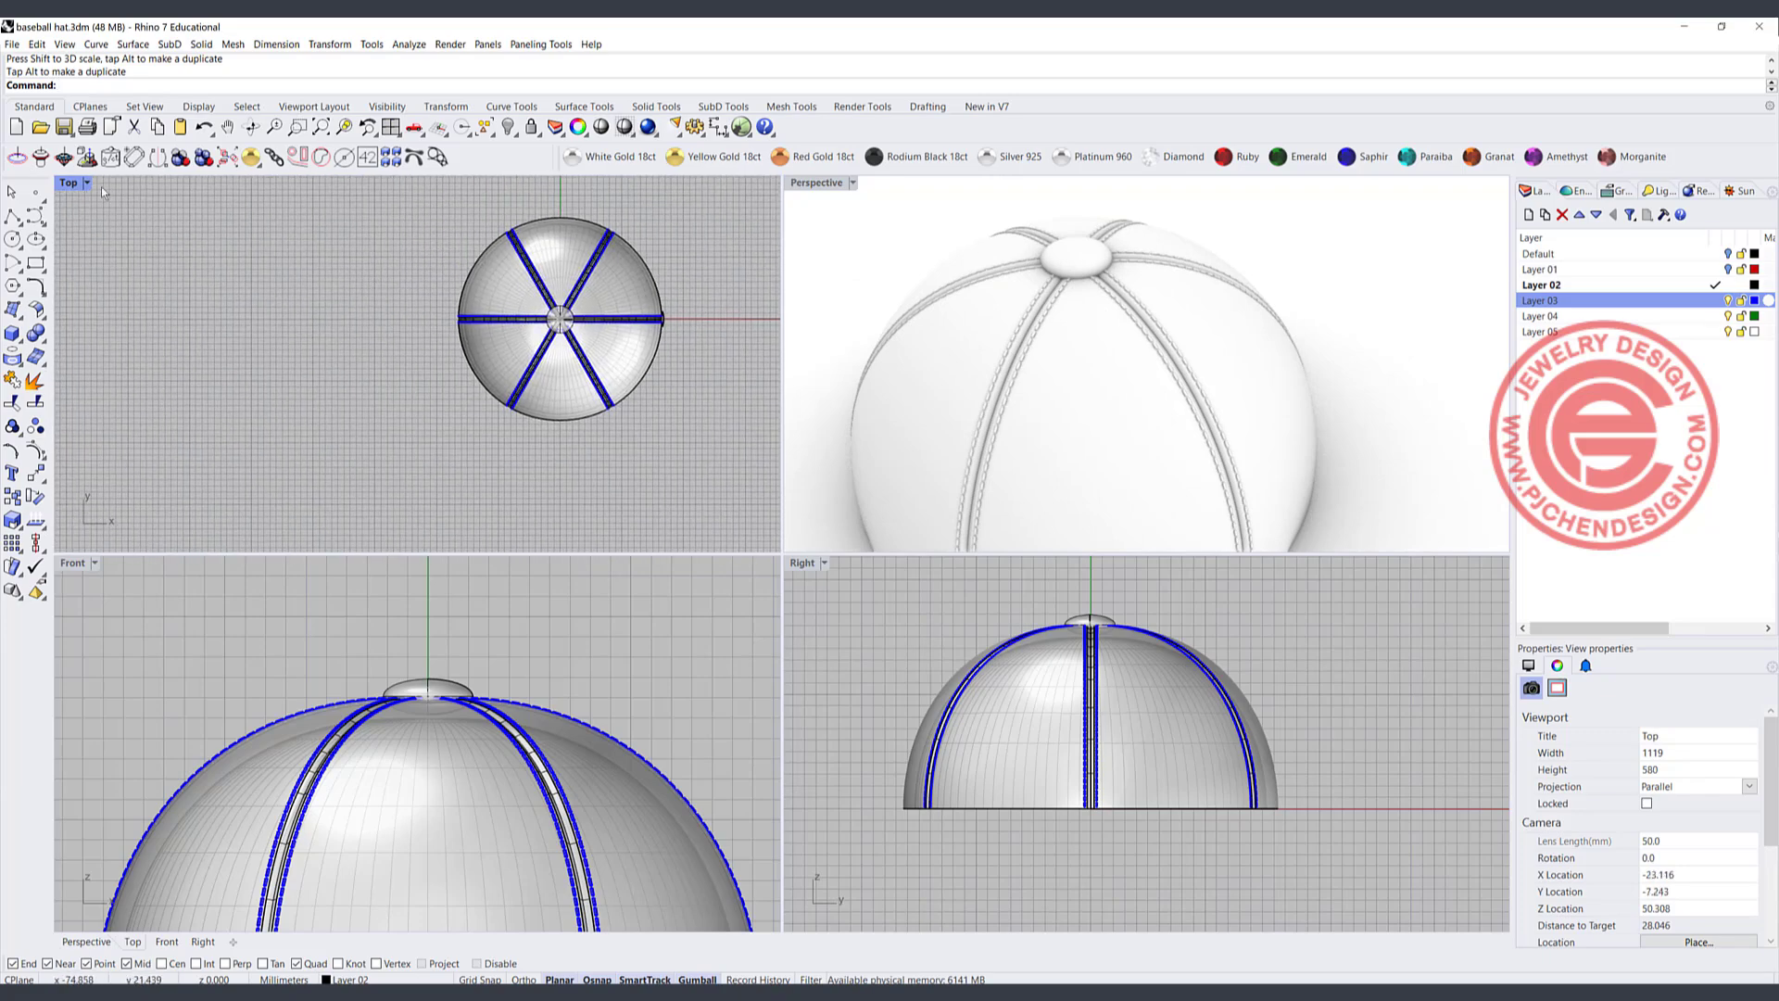
double_click(69, 183)
right_drag(924, 370, 739, 394)
scroll(920, 393, up, 2)
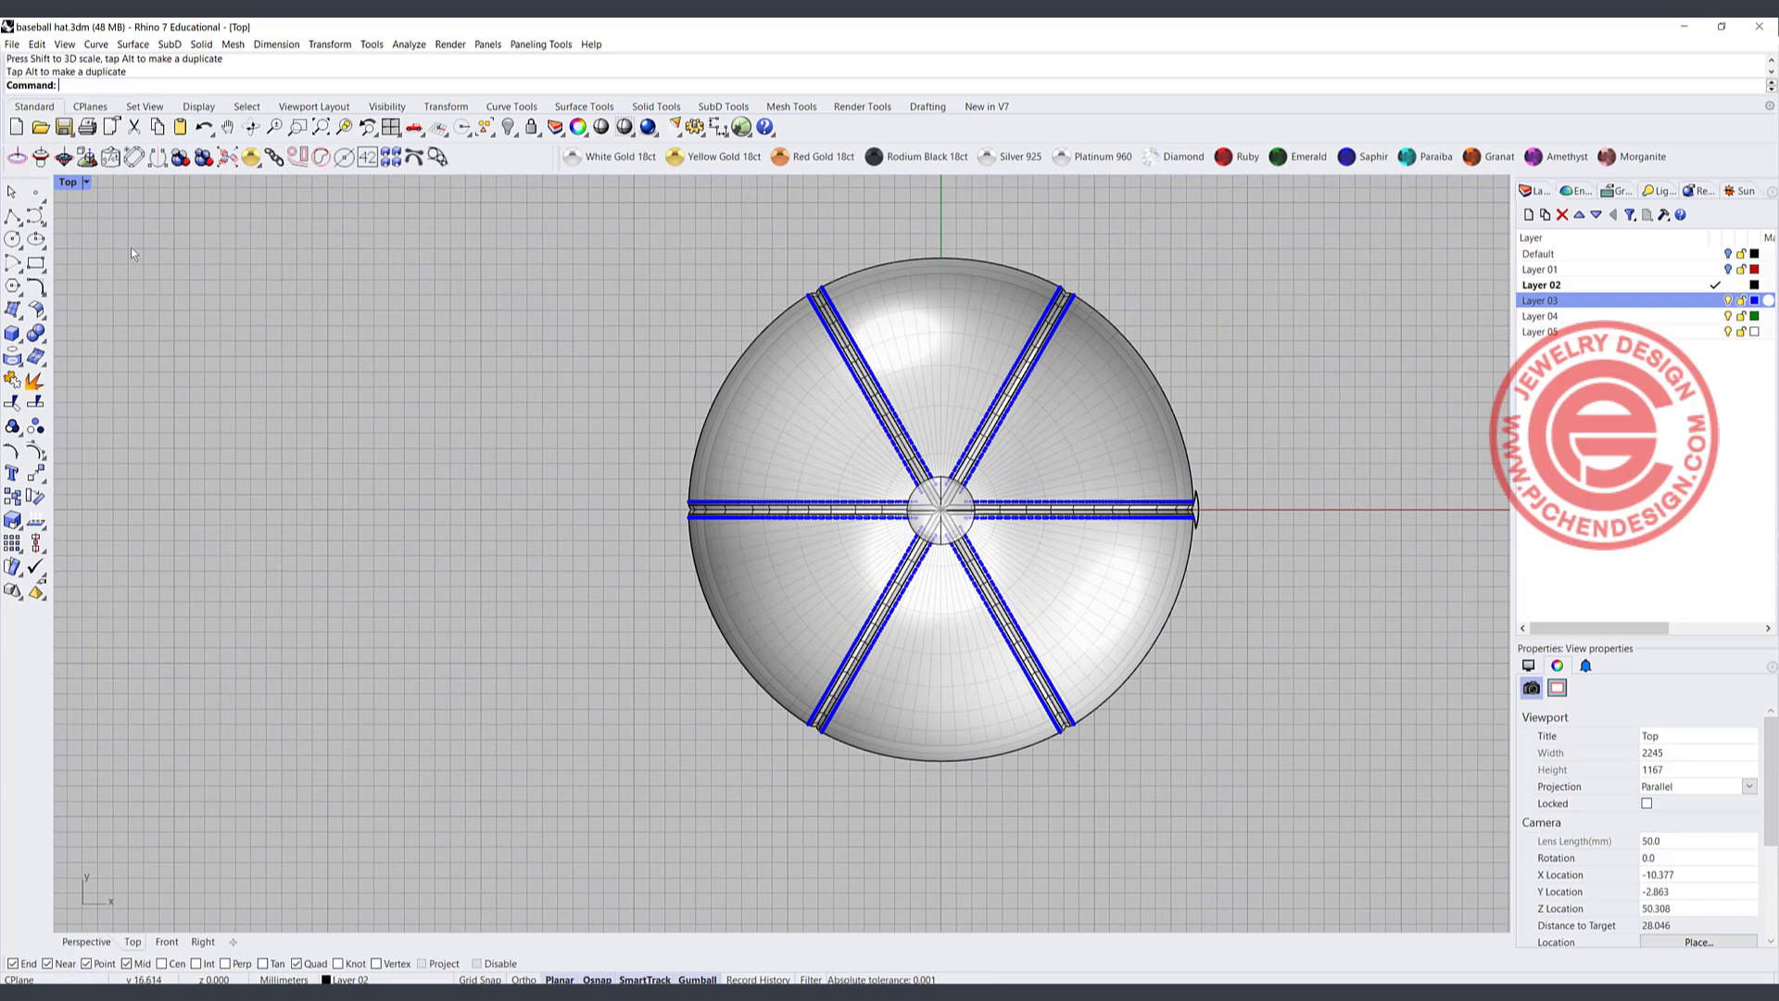
click(39, 219)
click(39, 266)
click(84, 268)
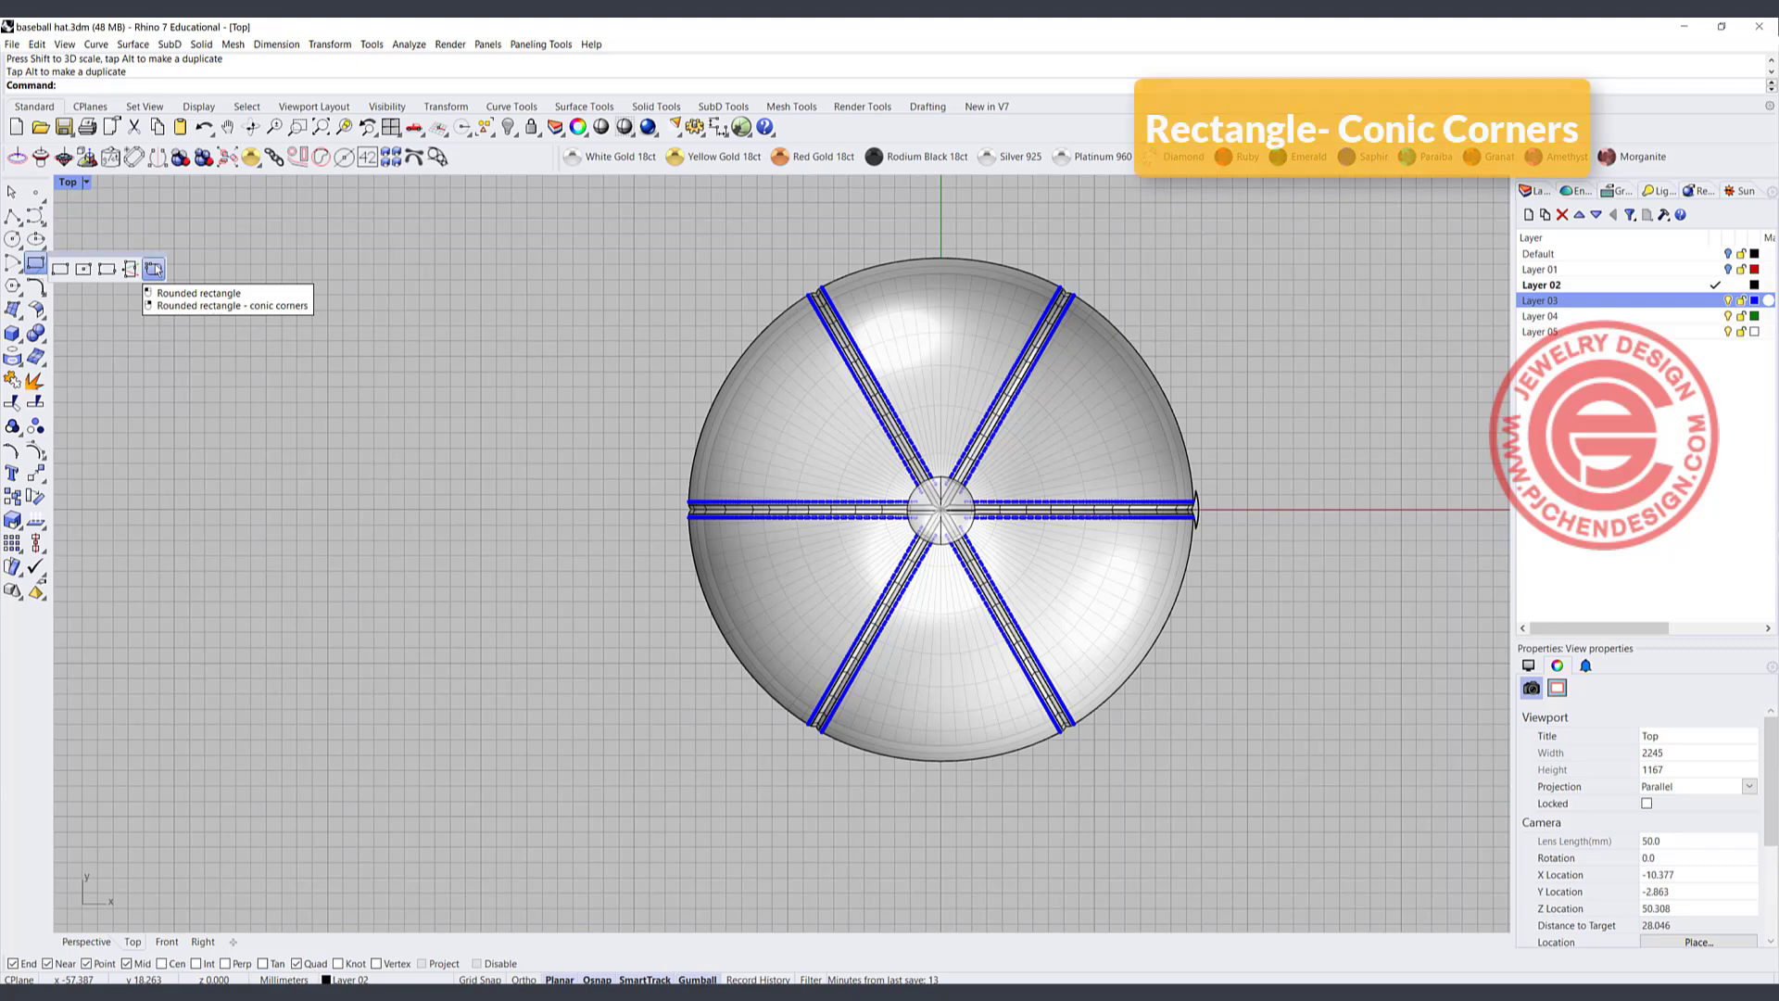
click(154, 269)
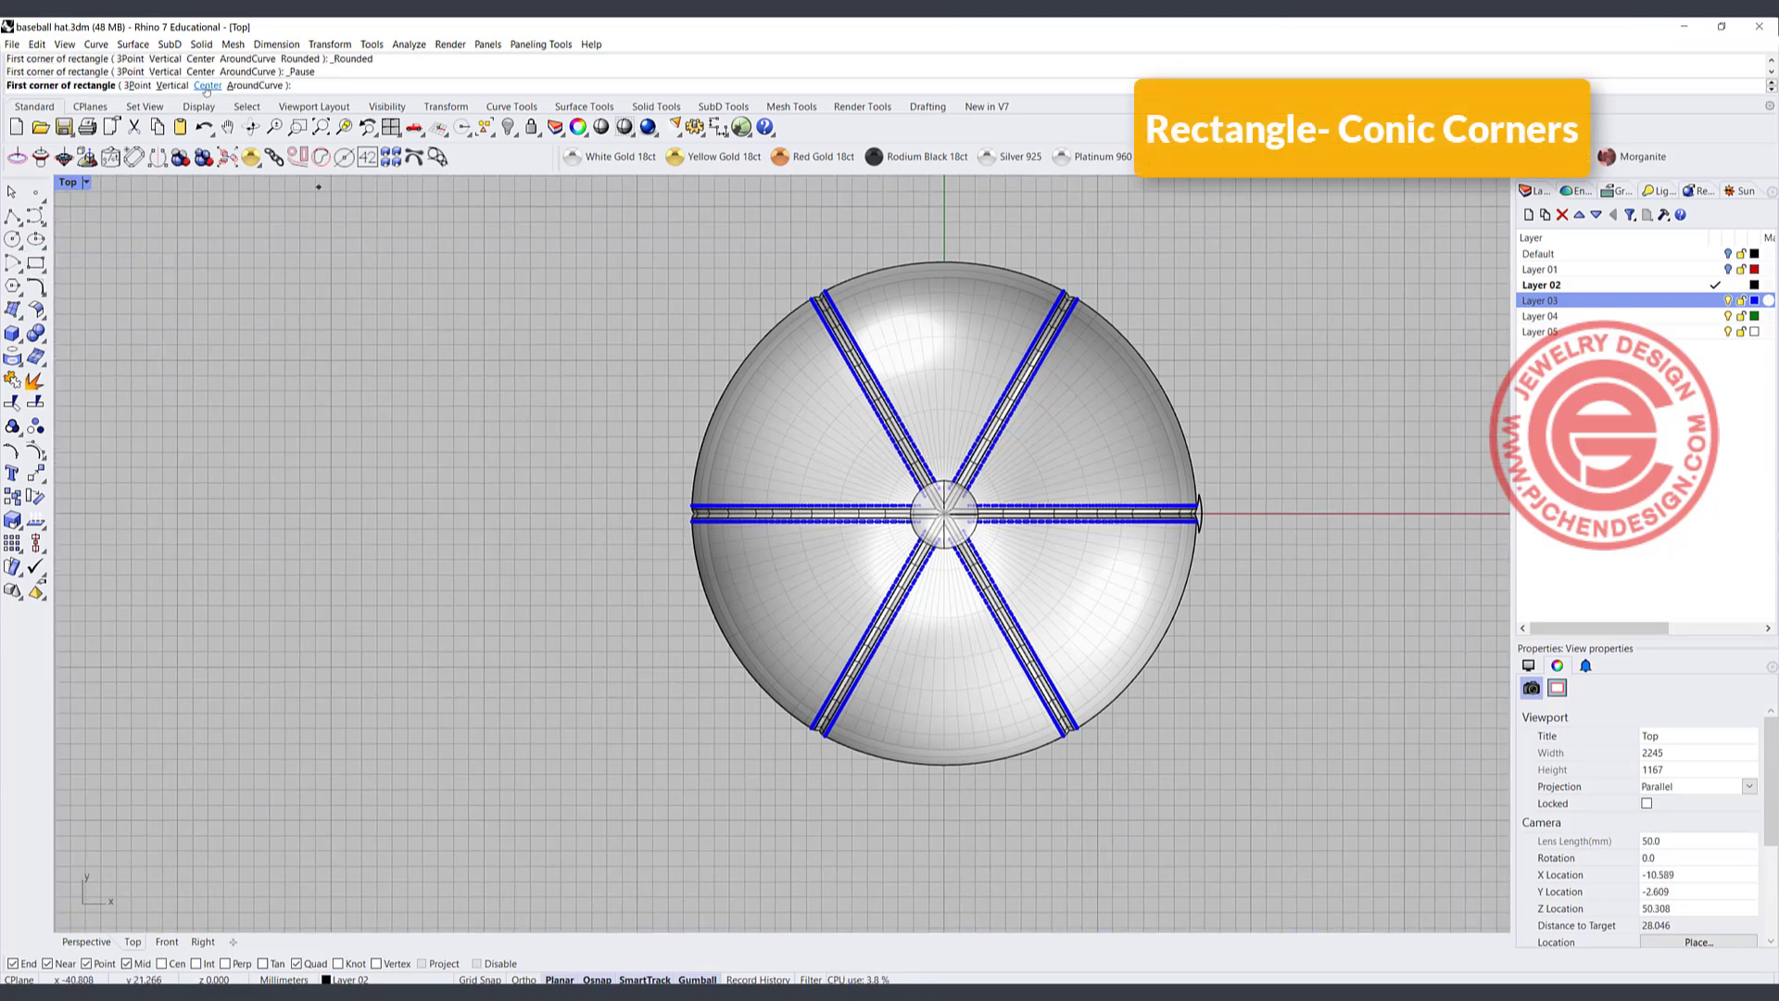
click(208, 85)
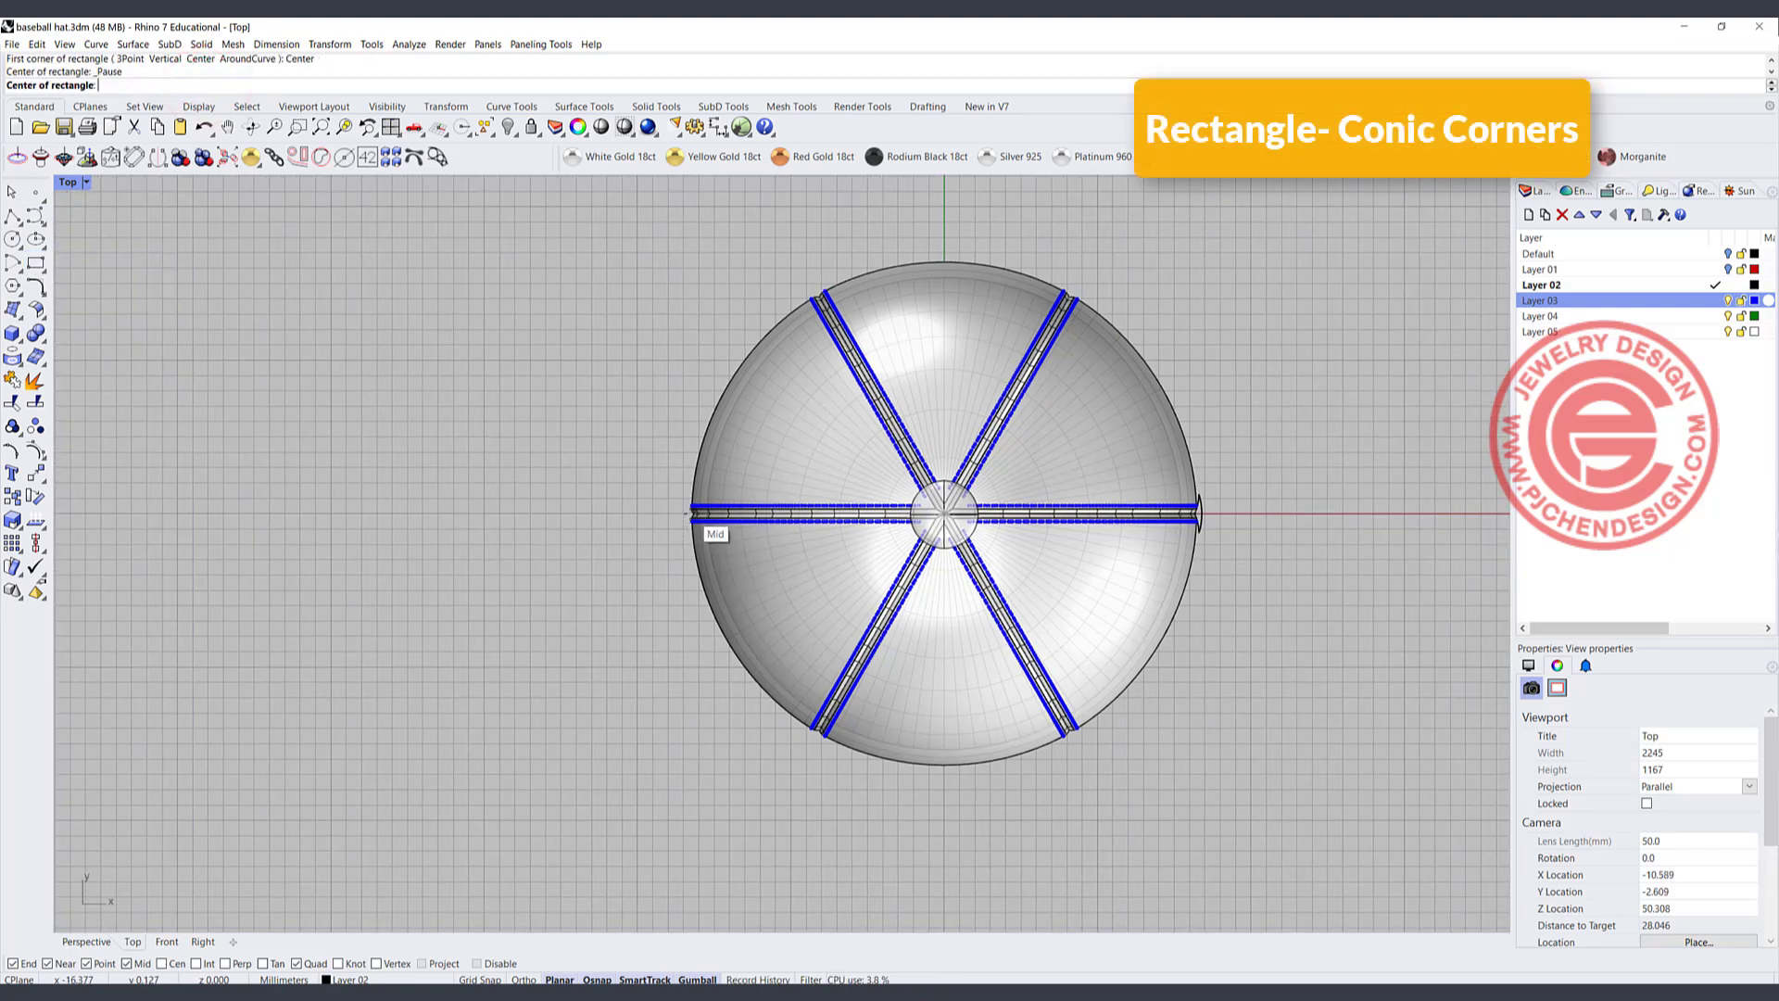
scroll(692, 512, up, 10)
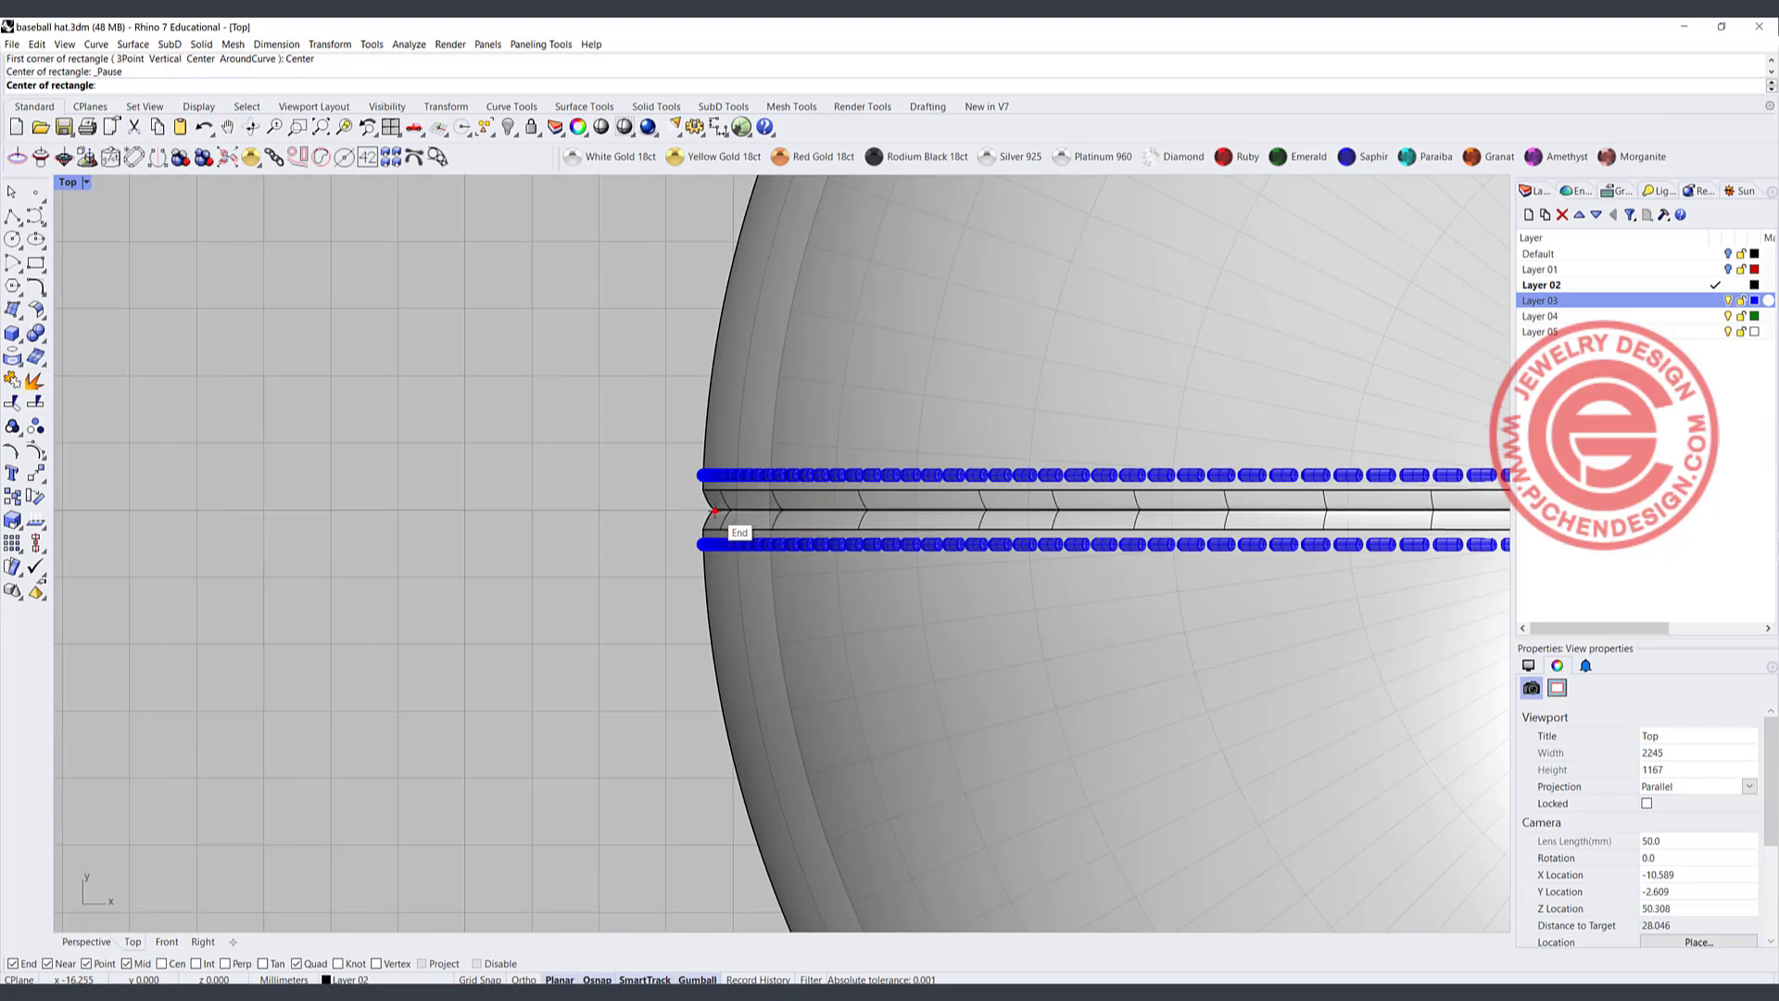
click(715, 510)
scroll(429, 364, down, 10)
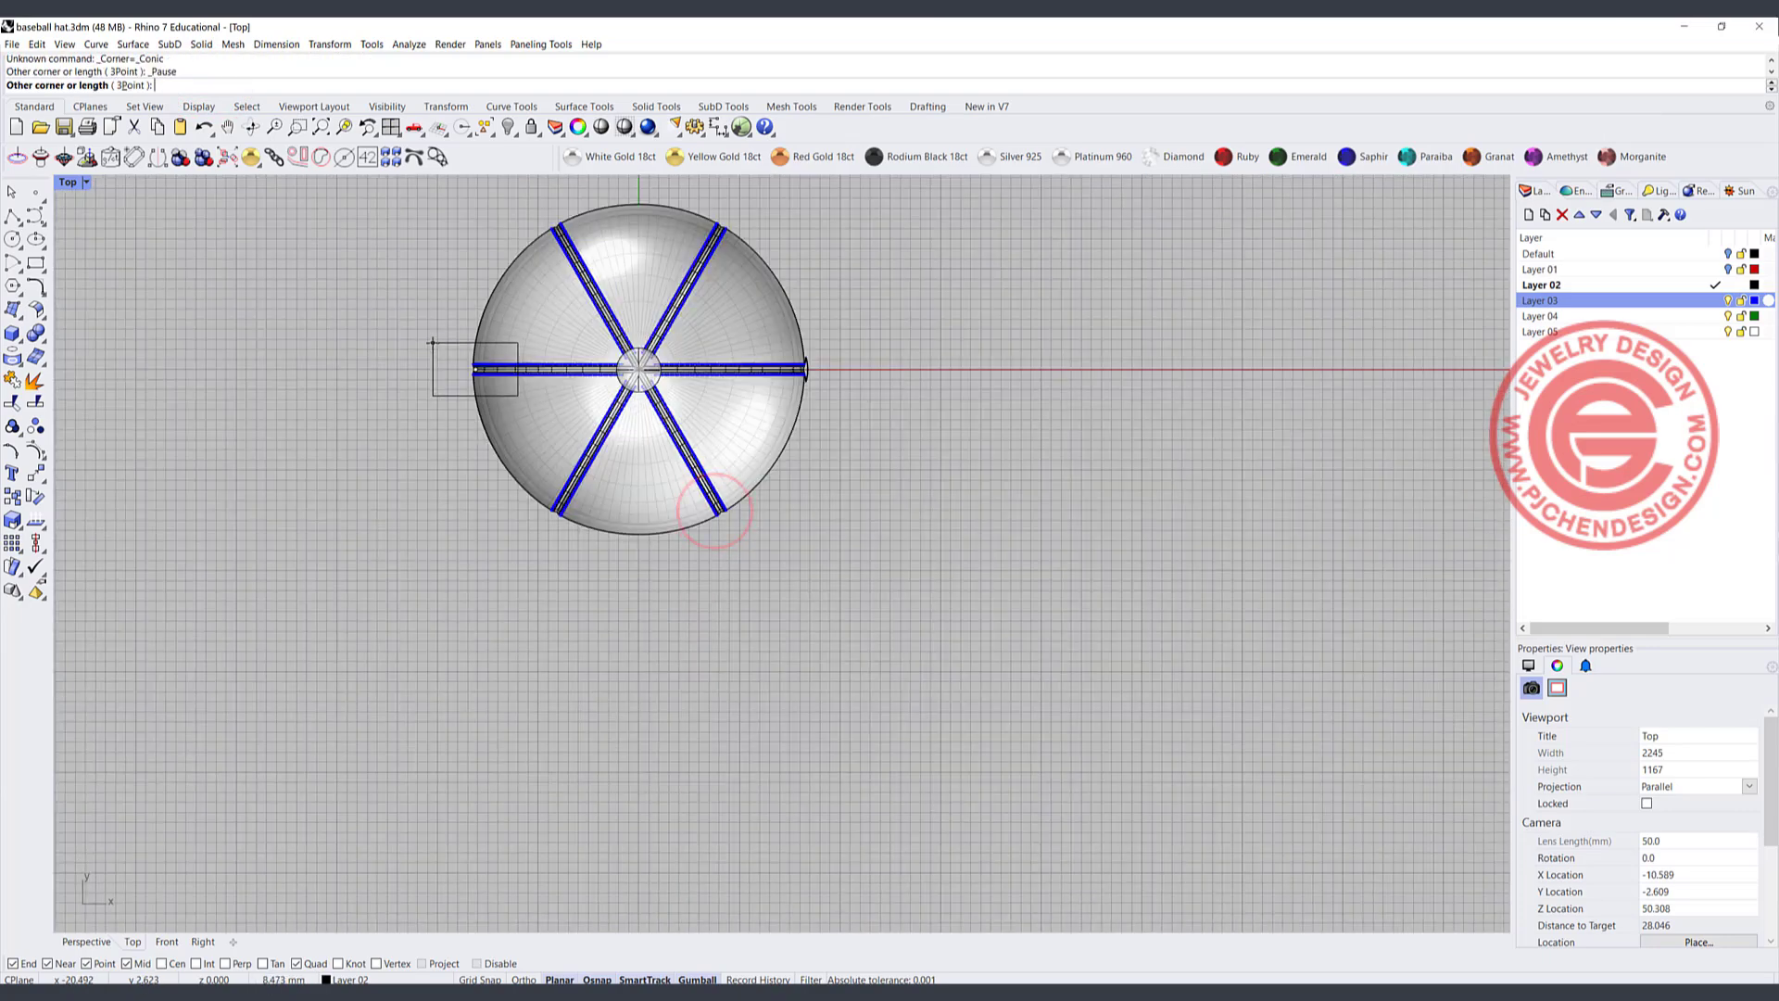
click(310, 225)
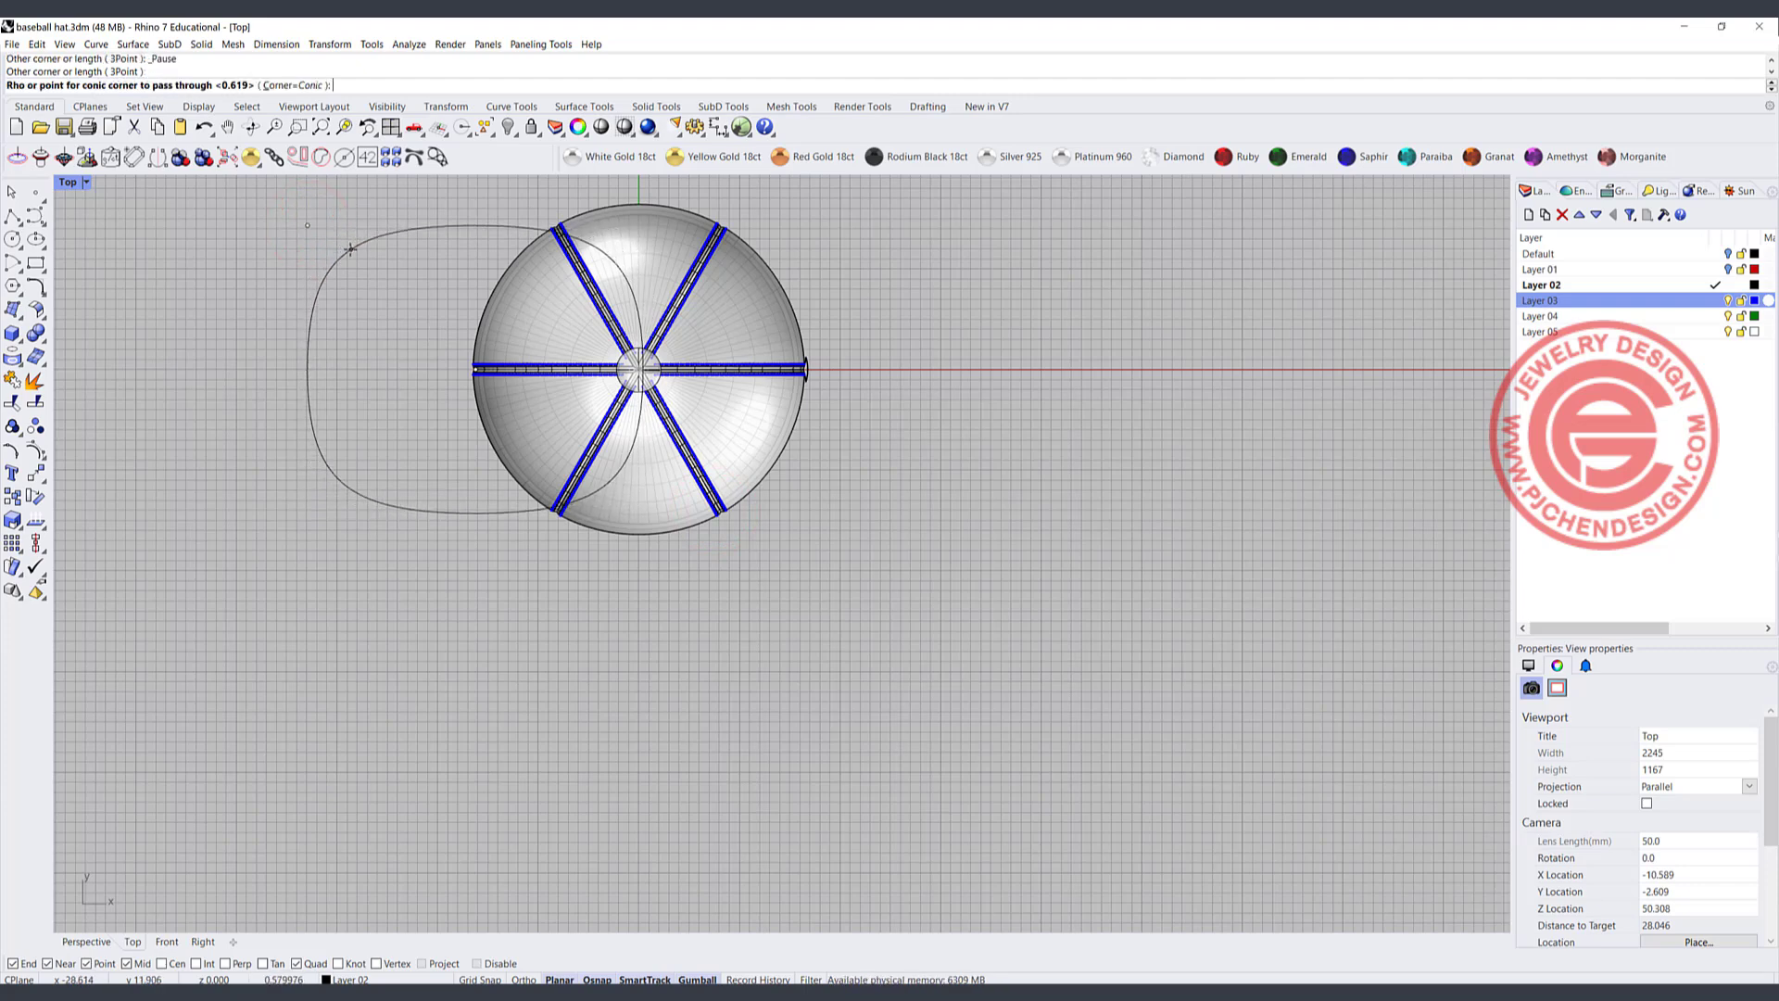
click(351, 249)
- Move the rounded brim outline along the X axis toward the dome's center
click(352, 247)
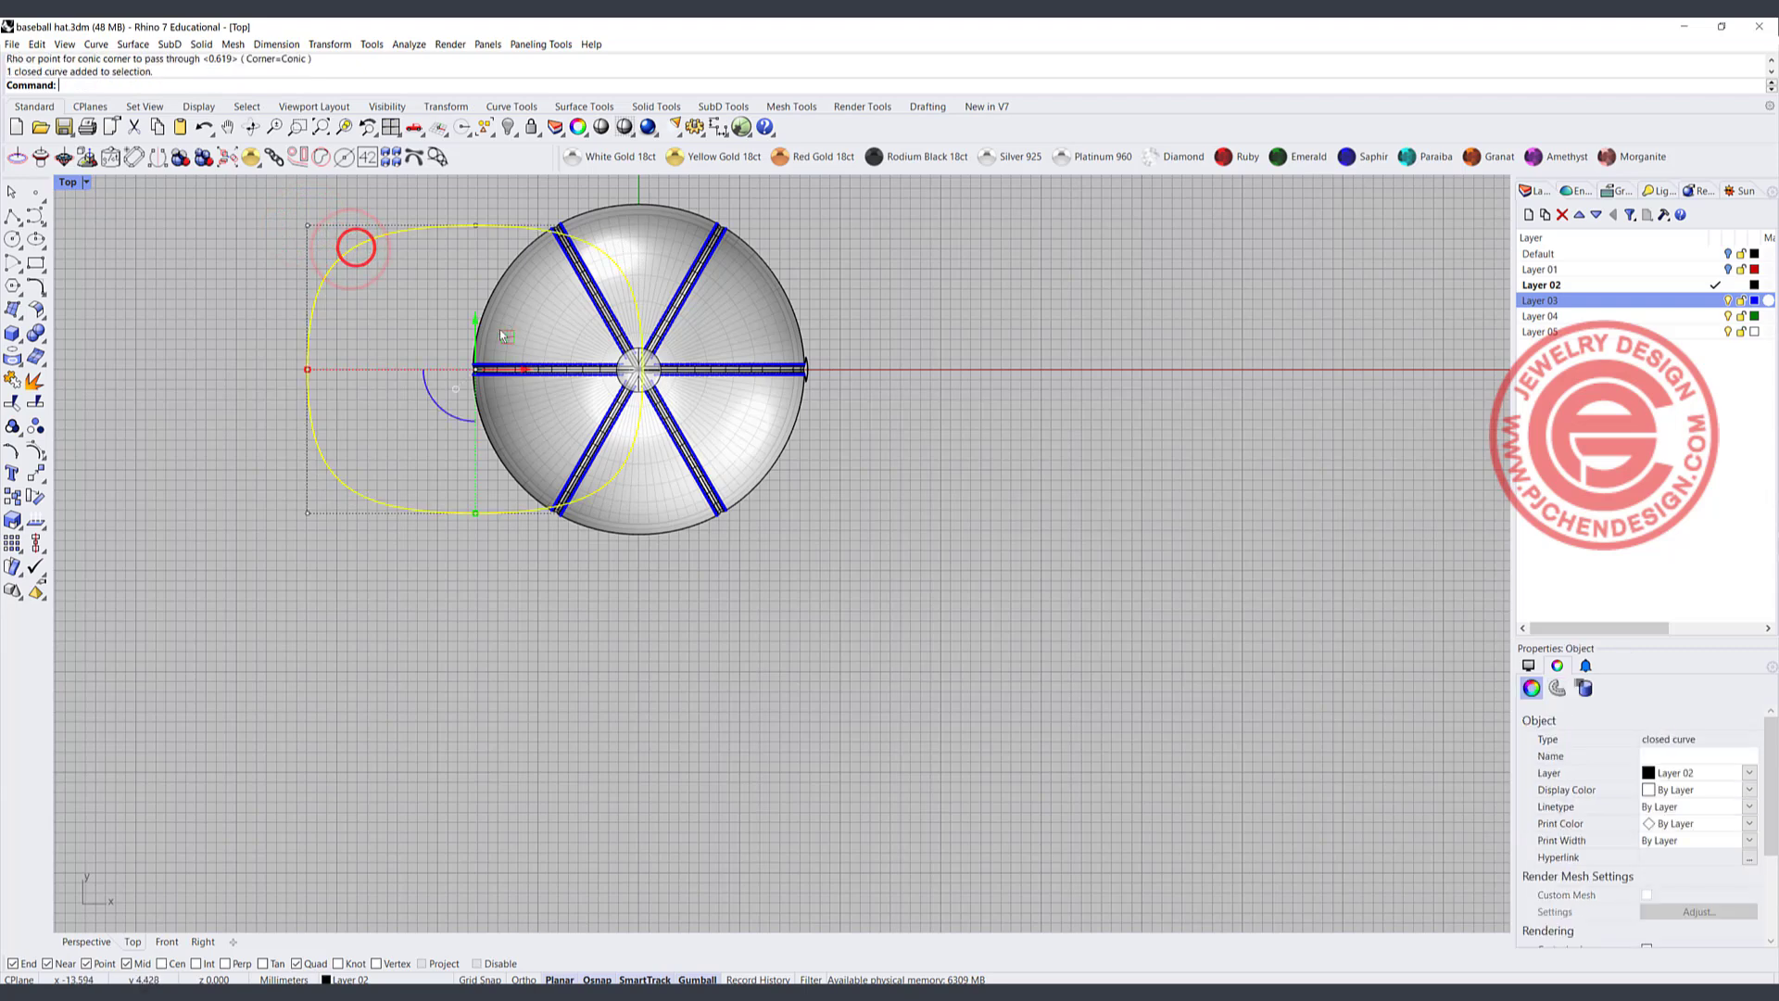
drag(517, 372, 586, 391)
click(1042, 619)
- Restore the four-viewport layout and set the Perspective view to Ghosted display
scroll(975, 784, down, 6)
right_drag(871, 742, 827, 592)
click(70, 177)
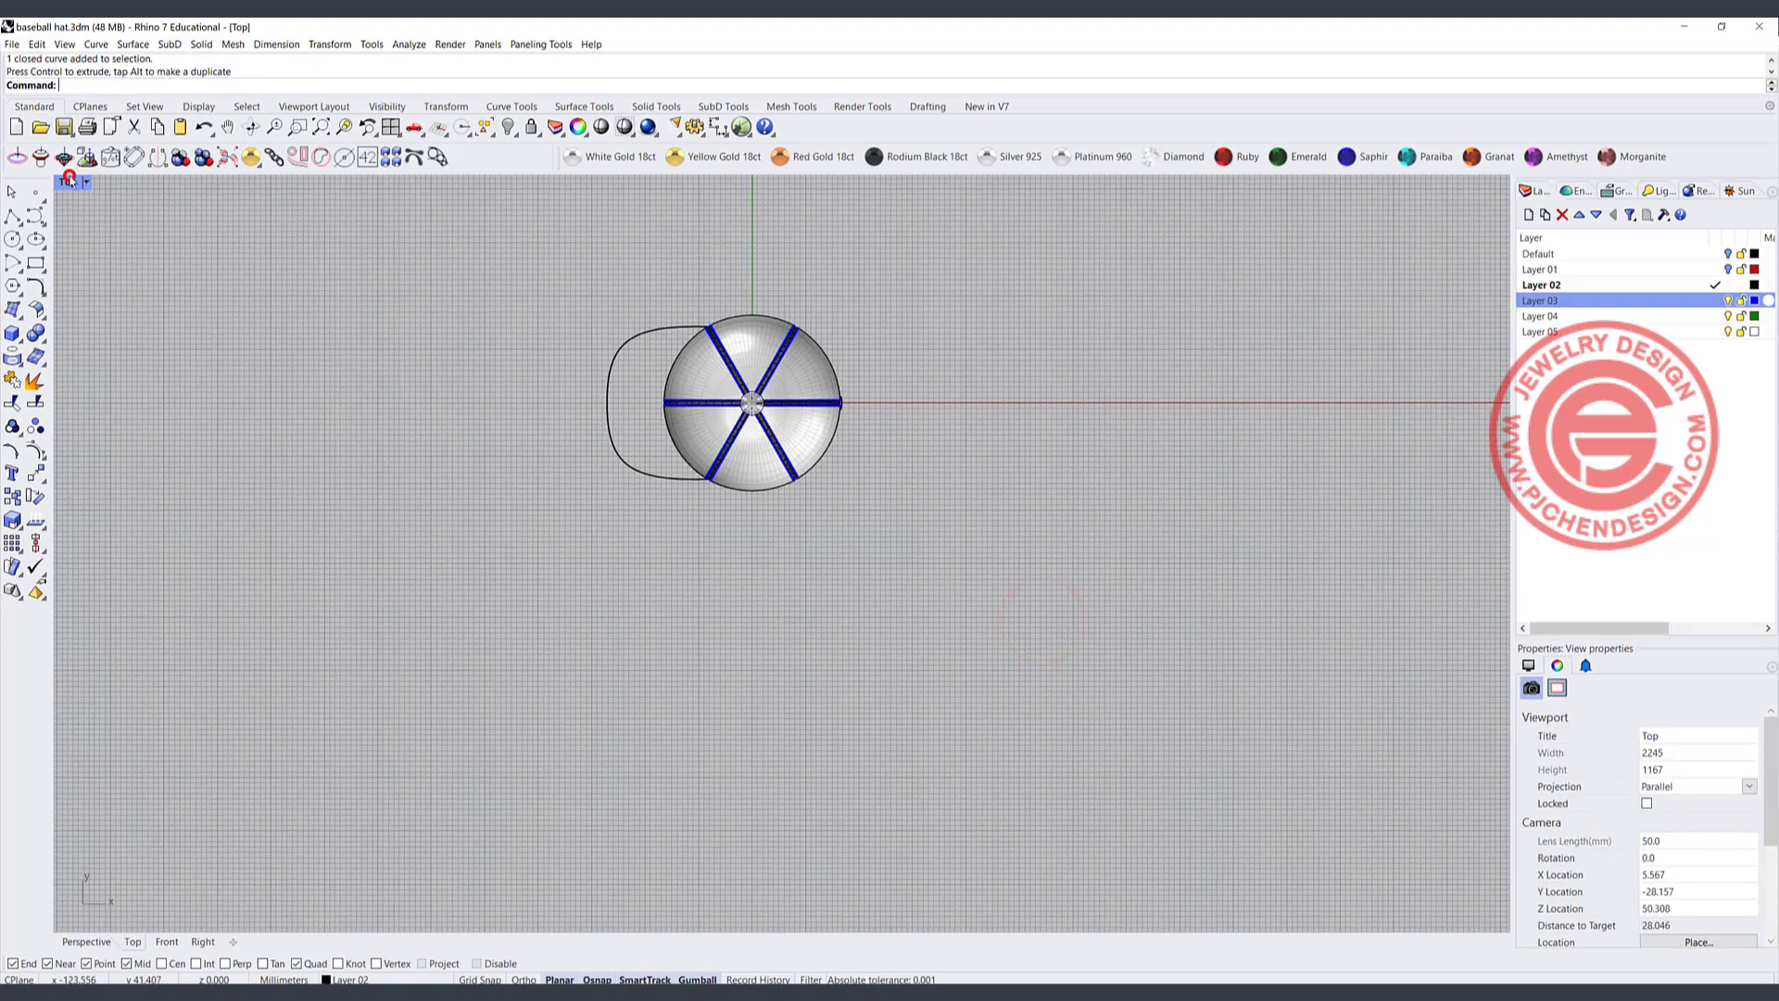
double_click(70, 183)
right_drag(1106, 436, 1055, 341)
click(852, 183)
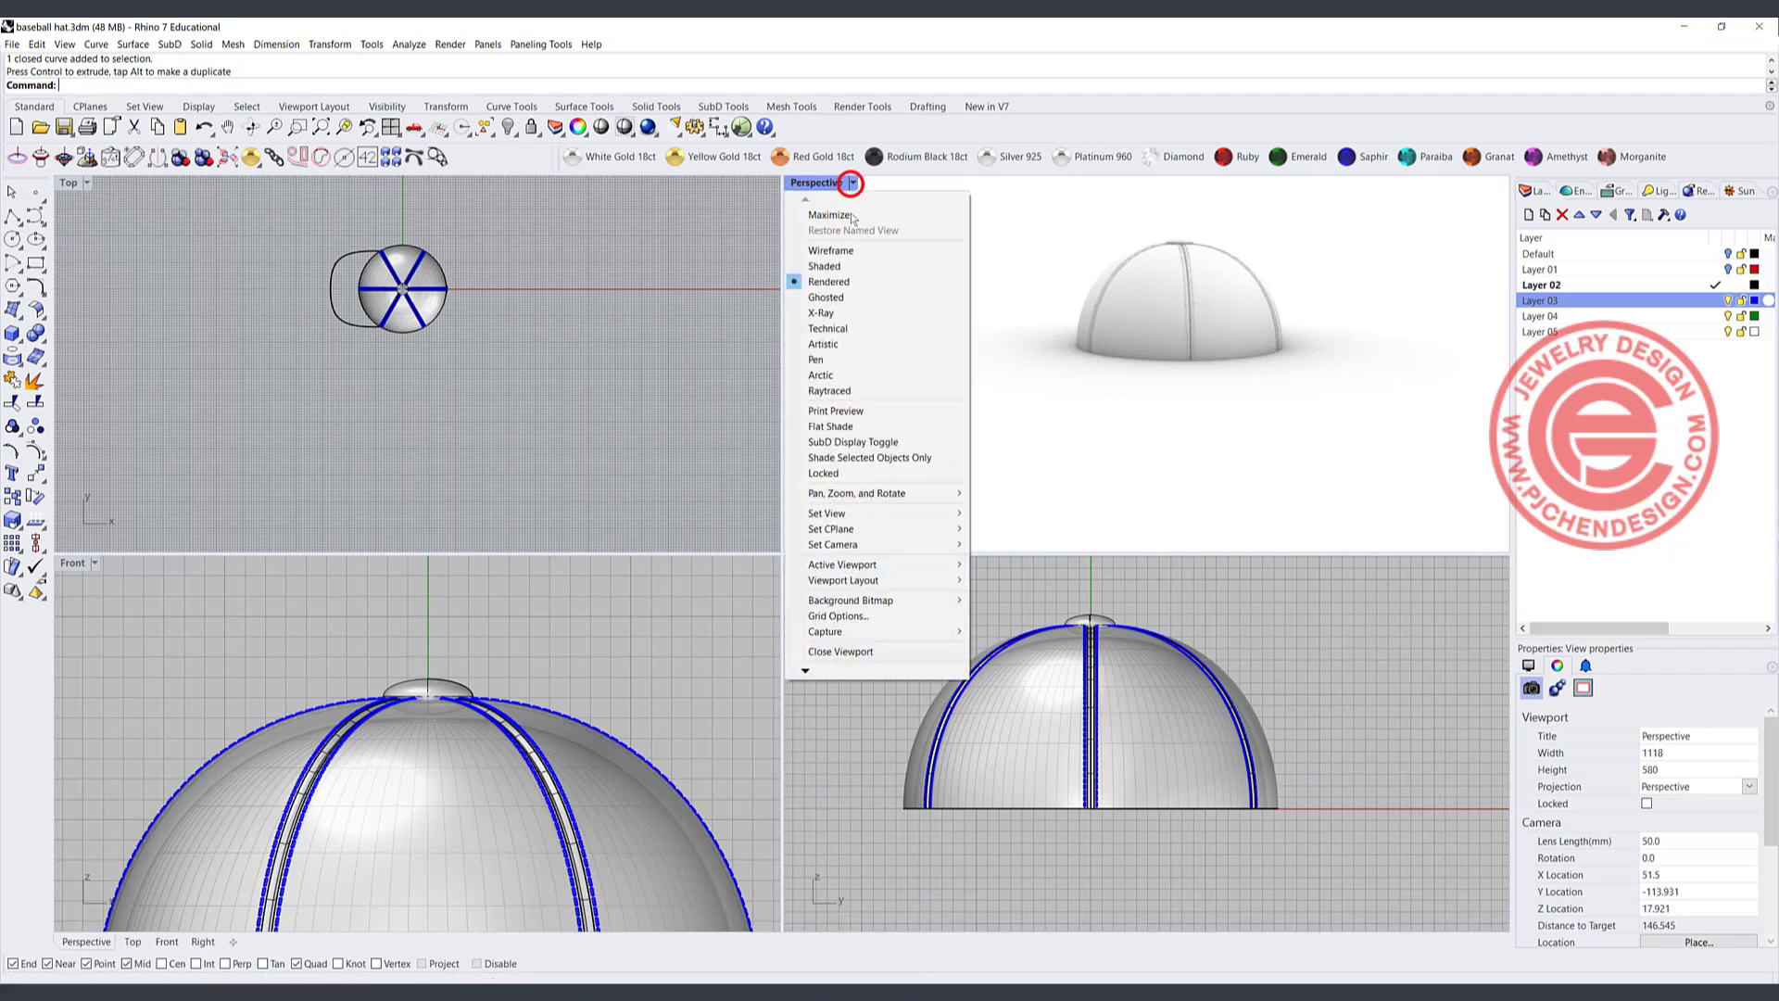
click(839, 299)
right_drag(927, 311, 1044, 406)
scroll(1075, 426, up, 5)
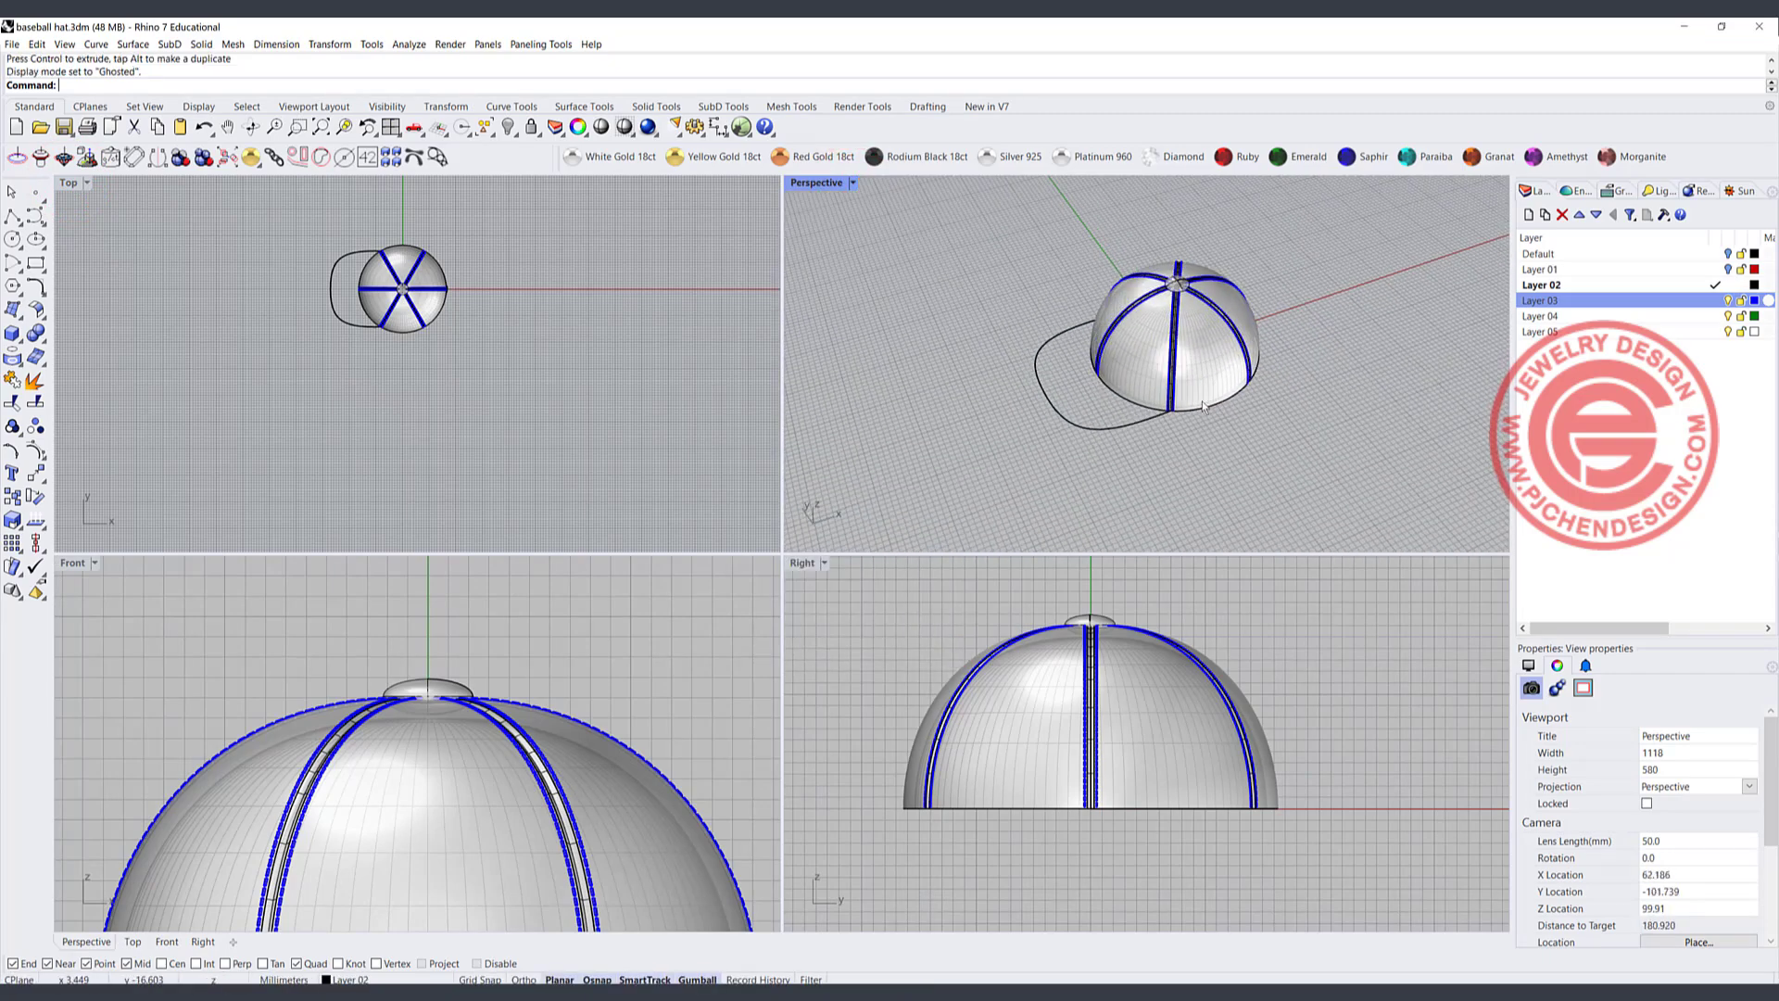
- Hide the dome, stitches, button and small crescent curves, keeping only the brim outline shown
click(1094, 470)
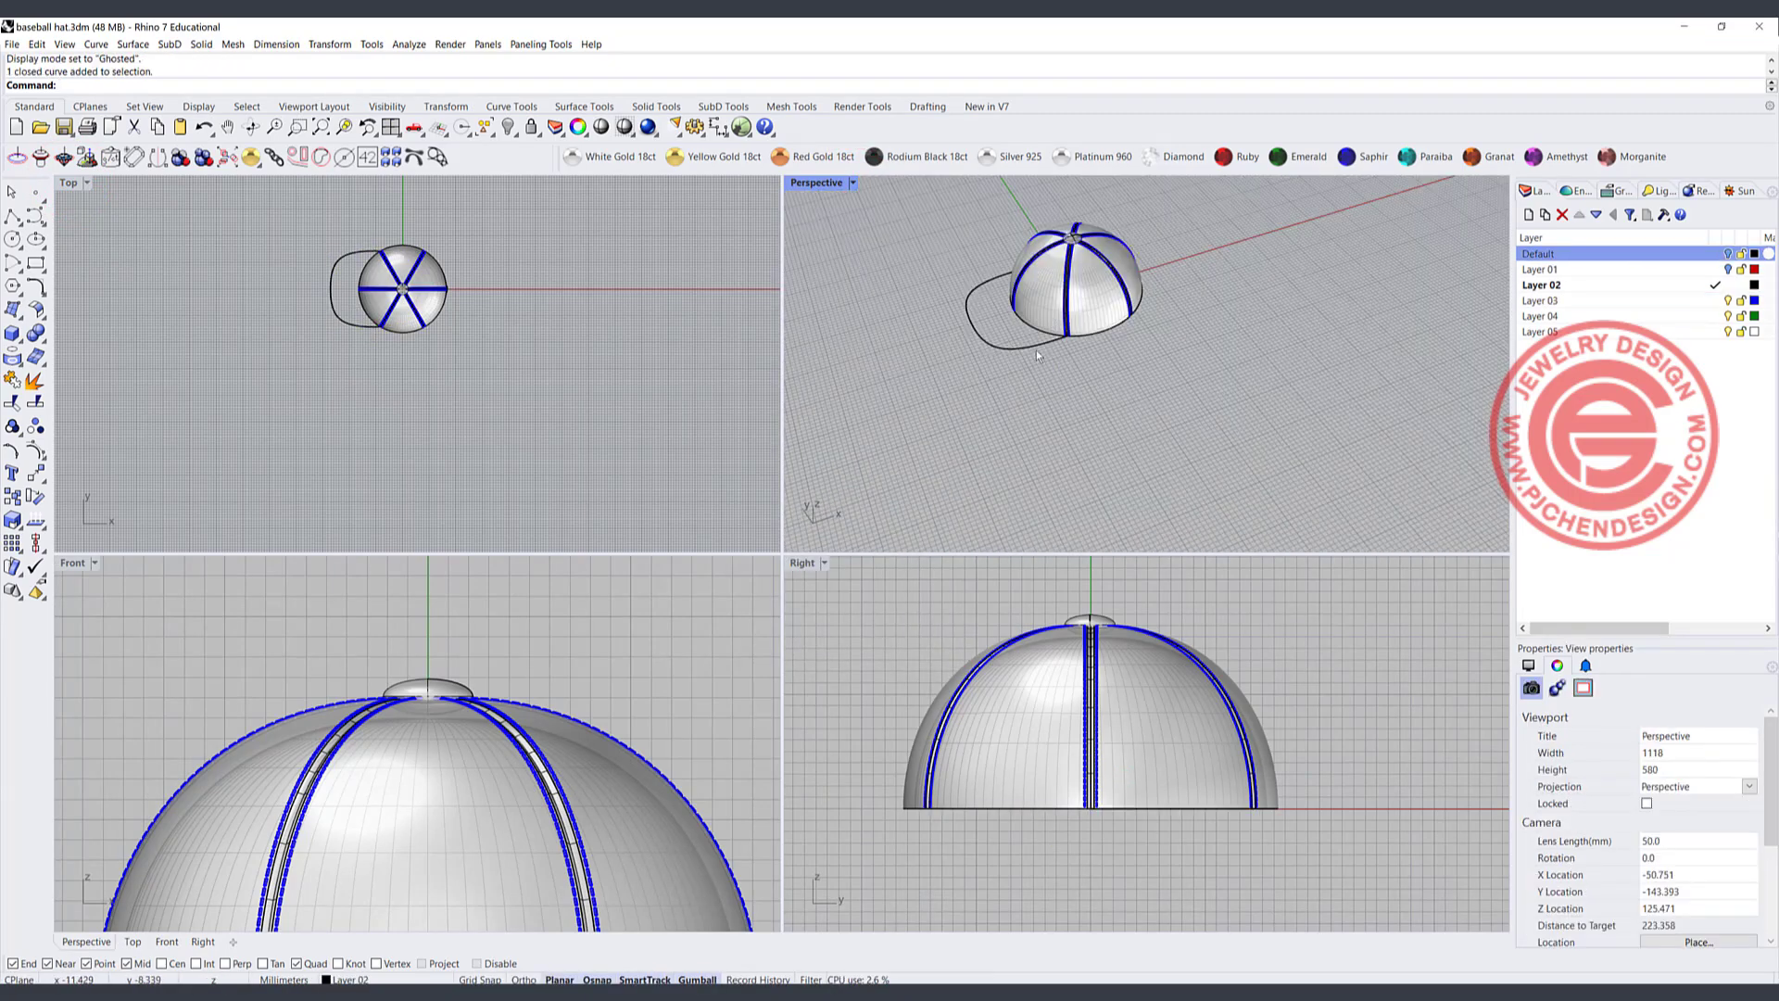
scroll(658, 671, down, 5)
drag(743, 696, 362, 607)
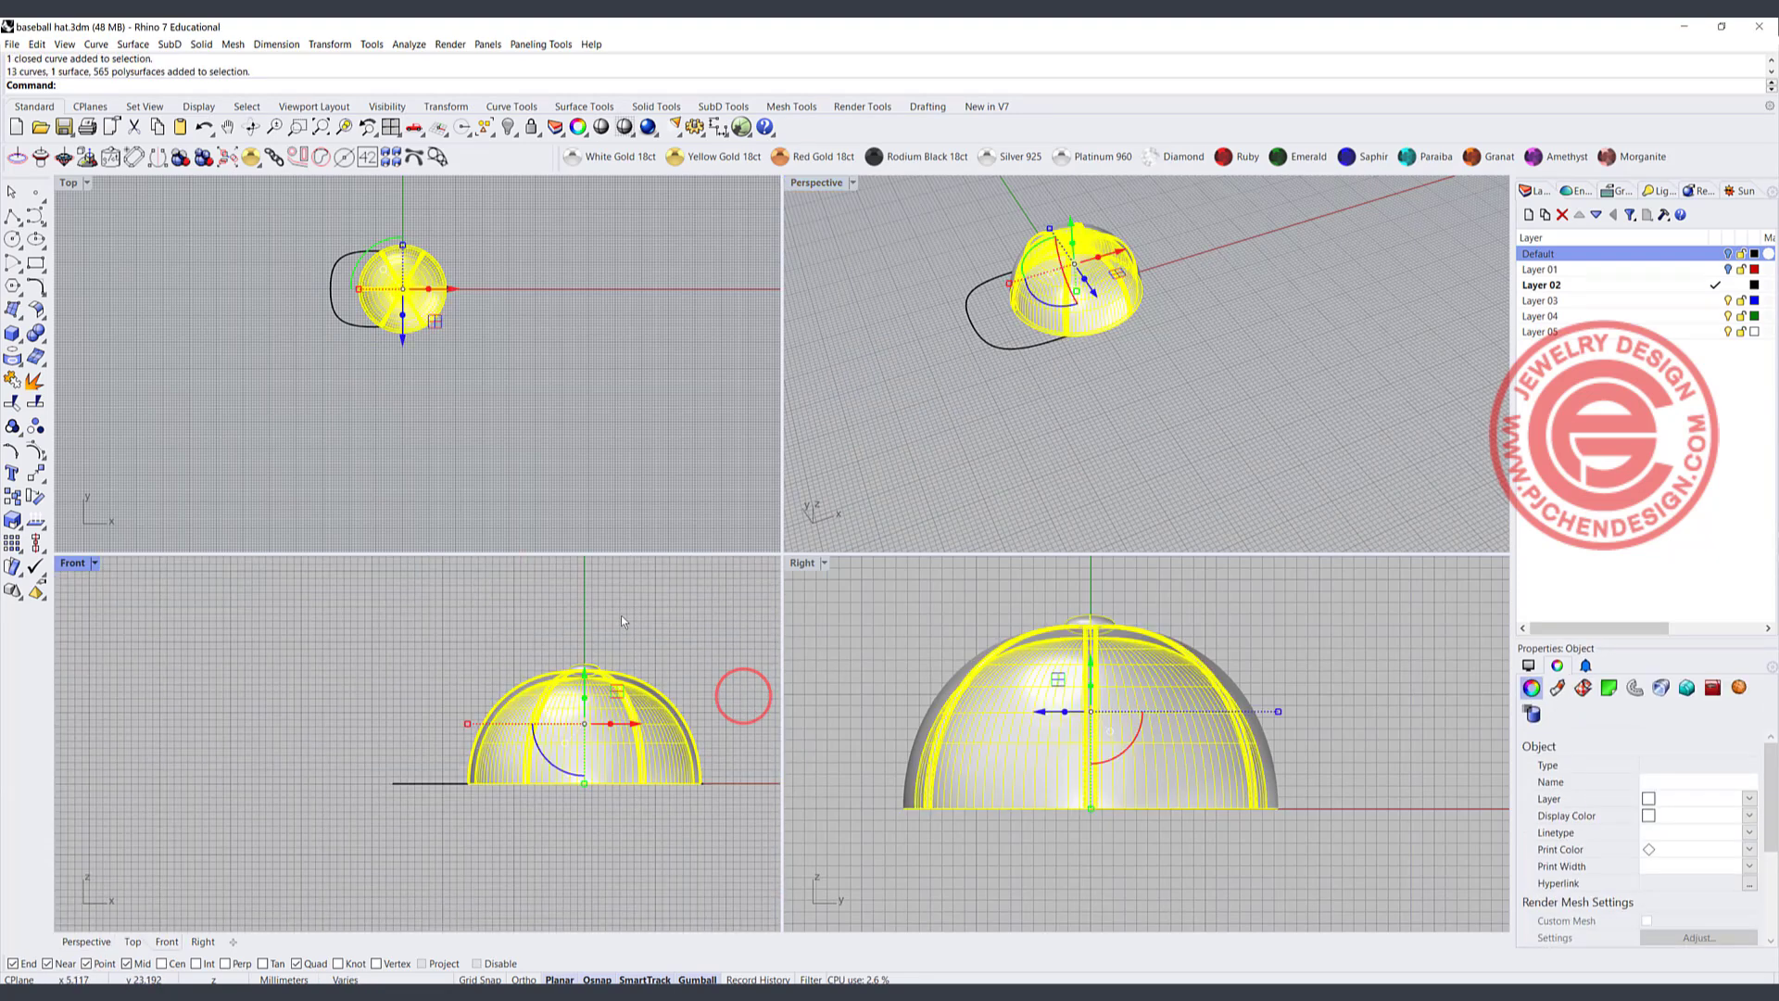
click(508, 128)
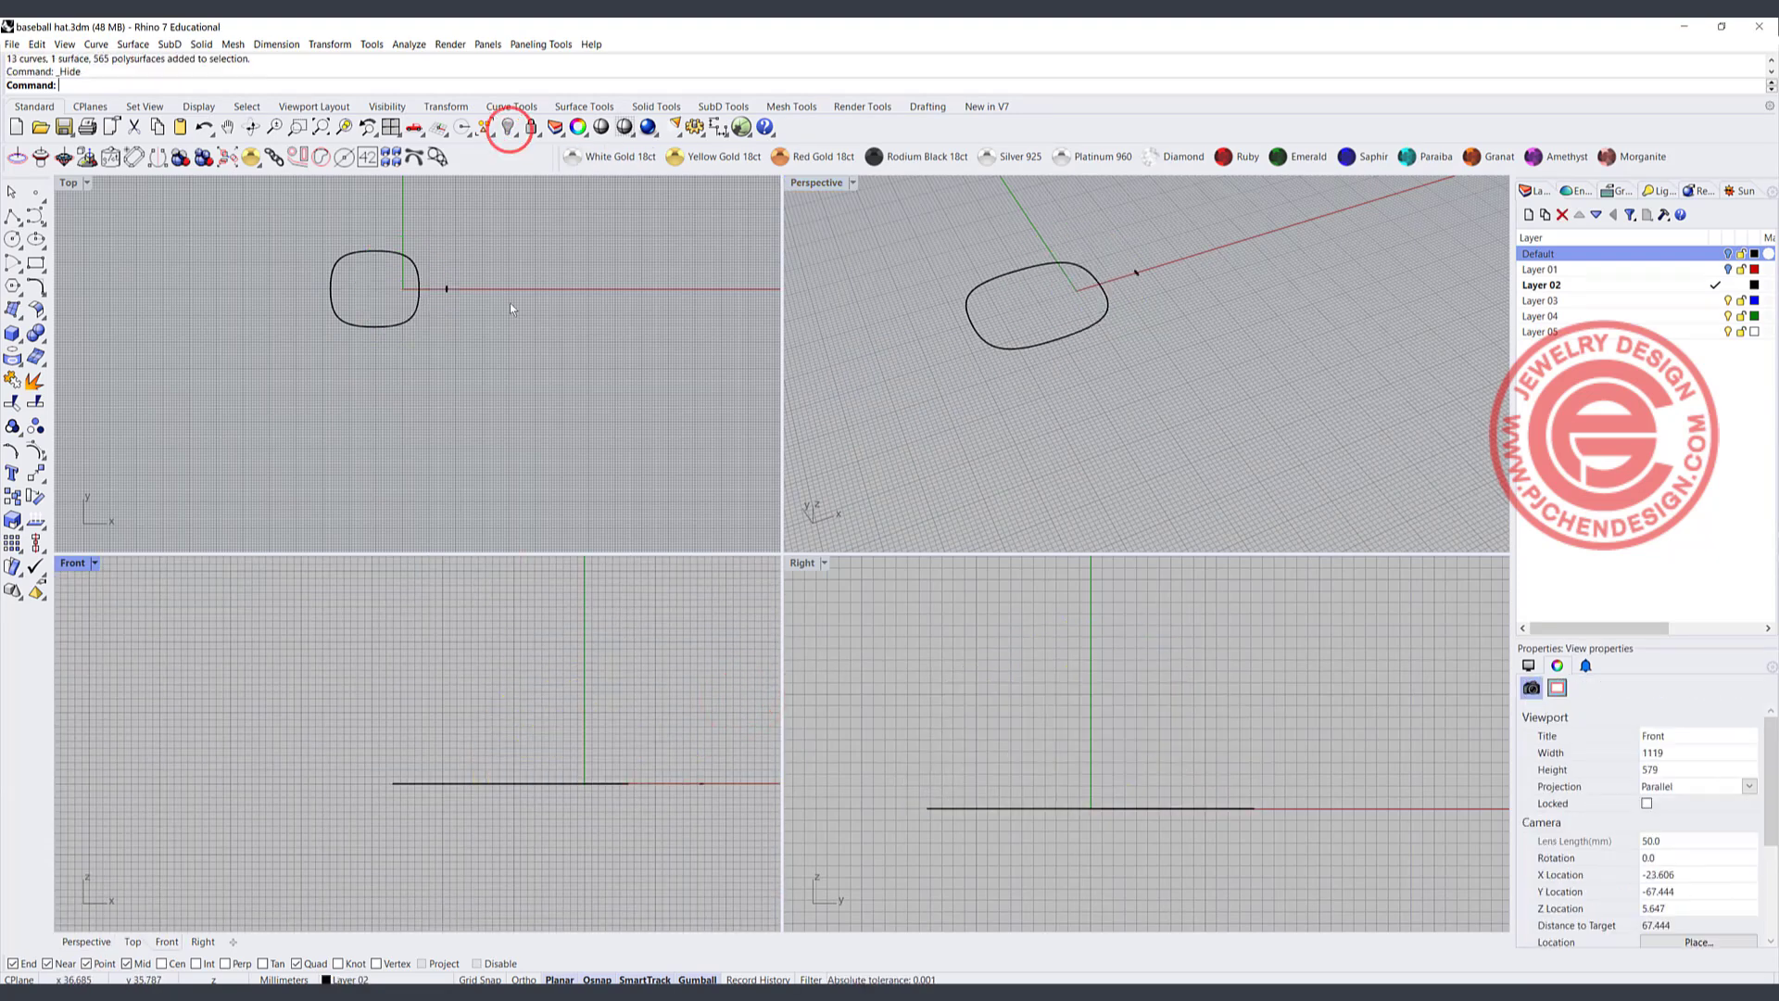
drag(441, 257, 441, 261)
key(Return)
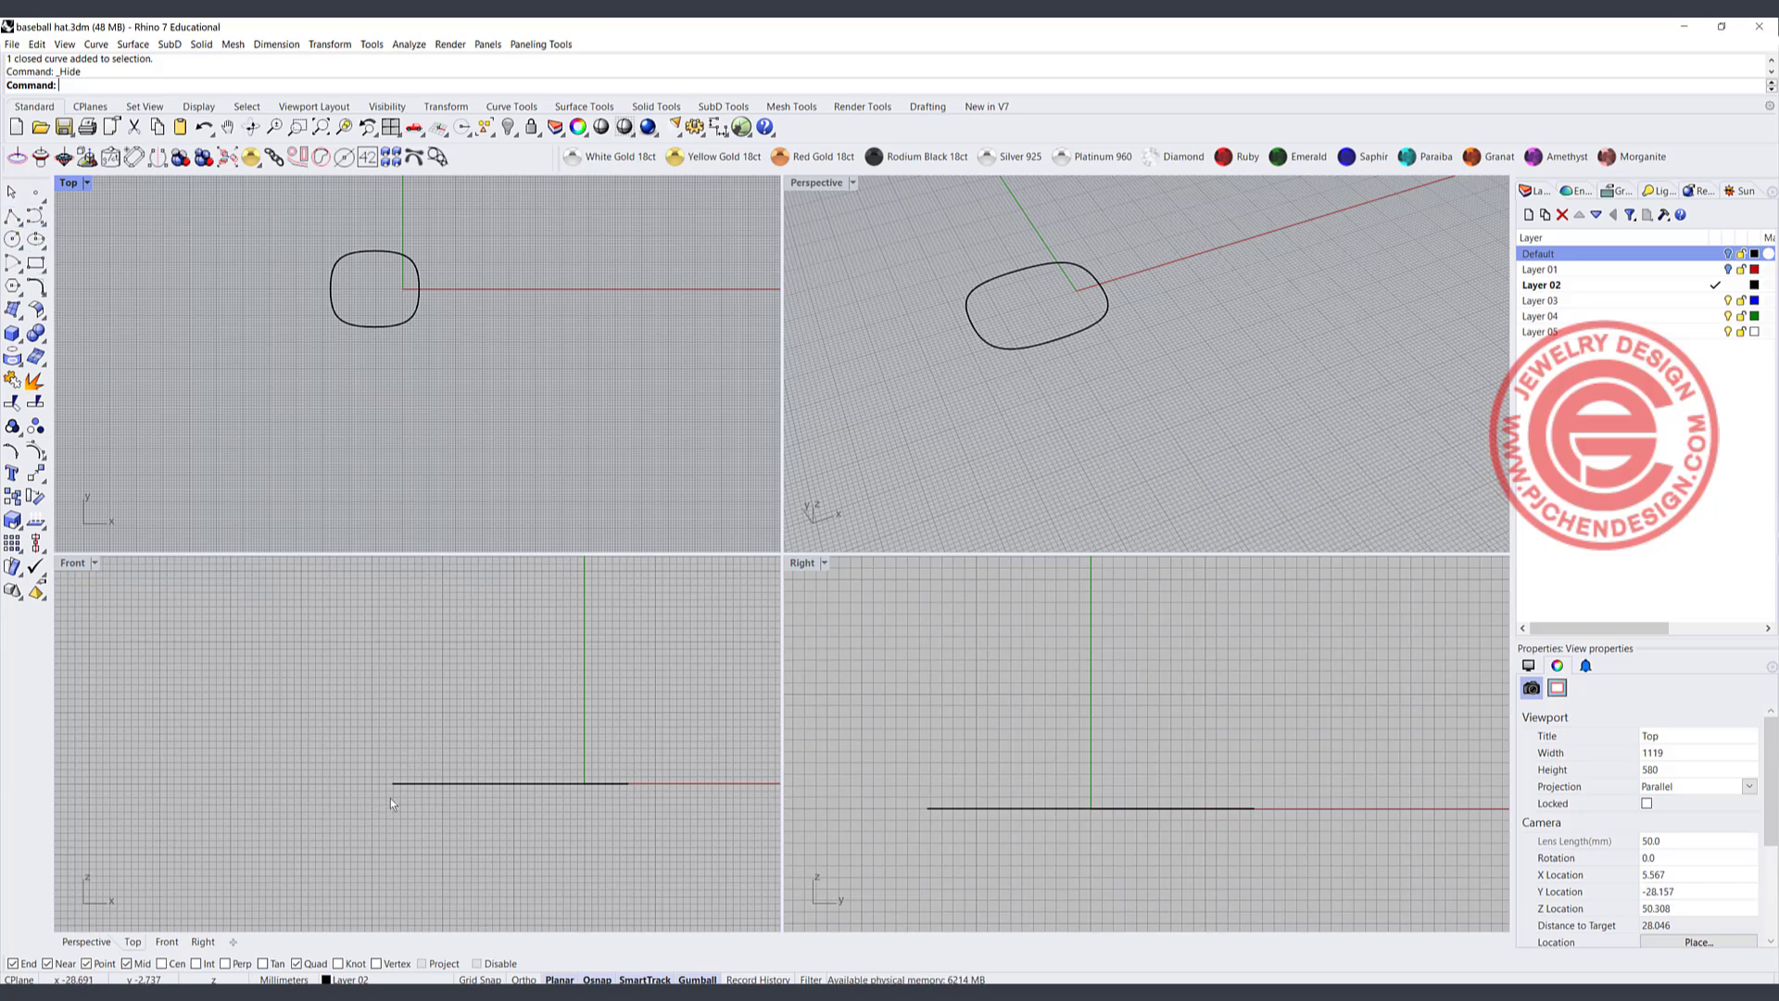
- Draw a shallow upward arc in the Front view, spanning the brim outline lengthwise between its two end midpoints
scroll(386, 803, up, 3)
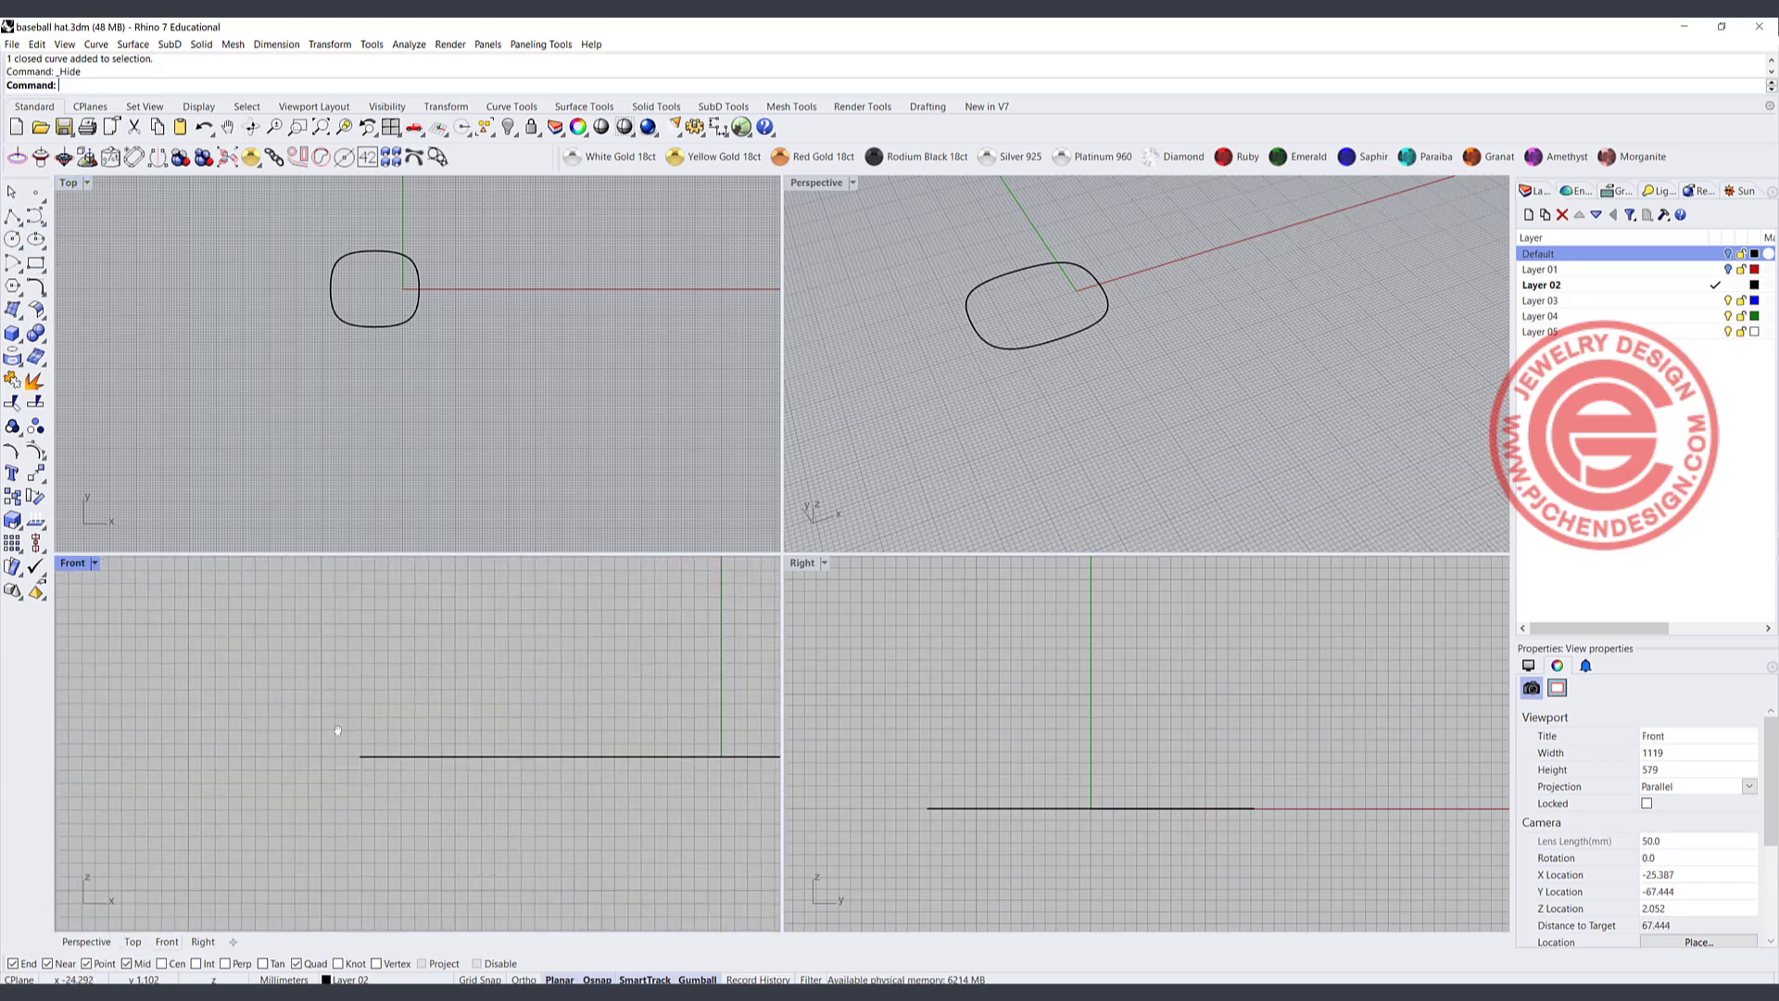
click(11, 266)
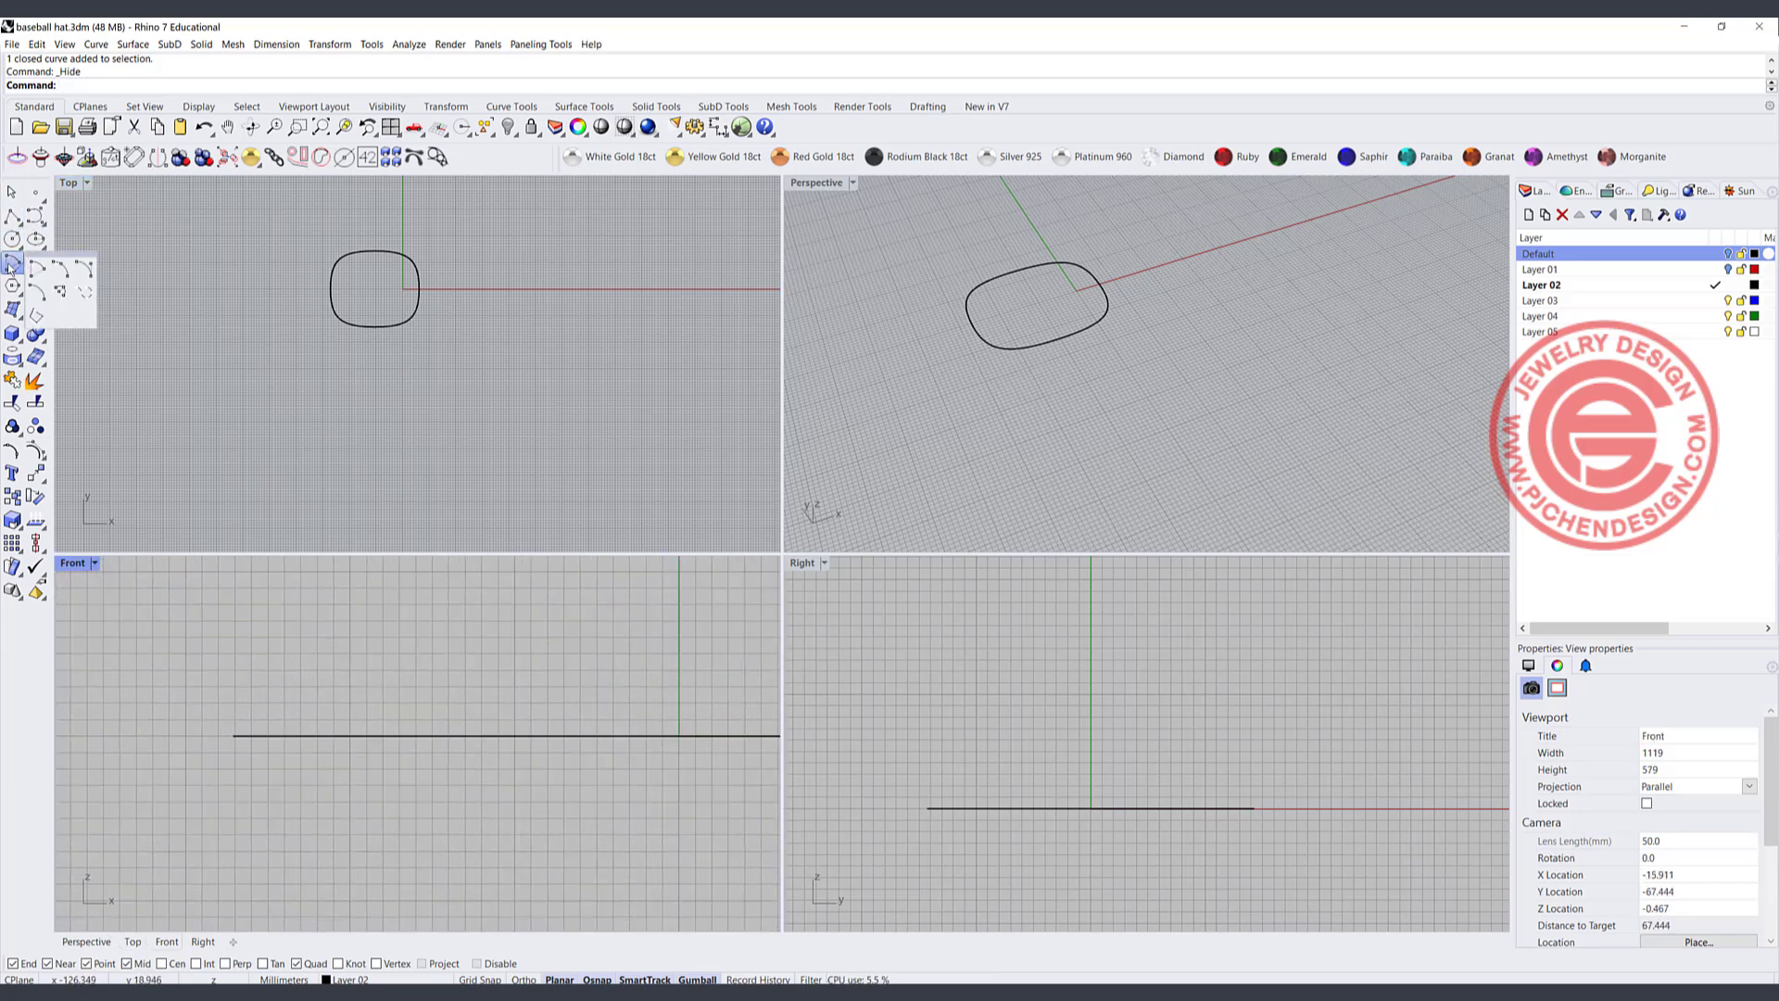
click(61, 267)
click(330, 287)
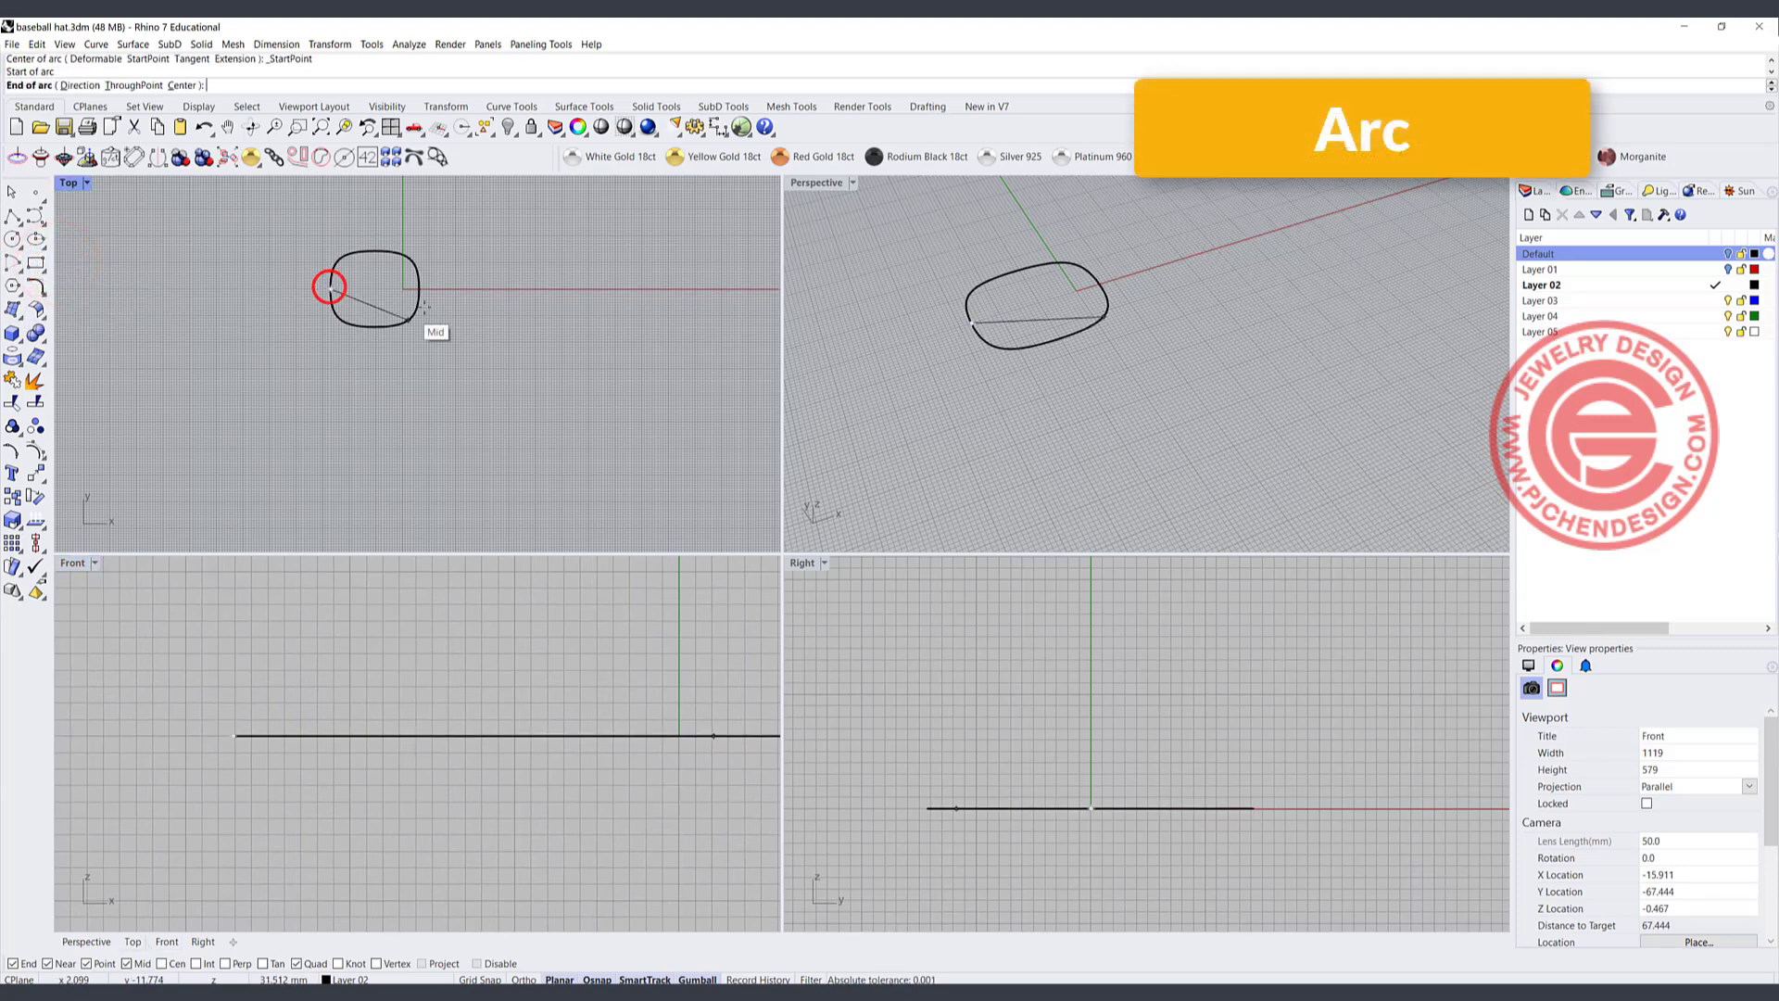
click(421, 289)
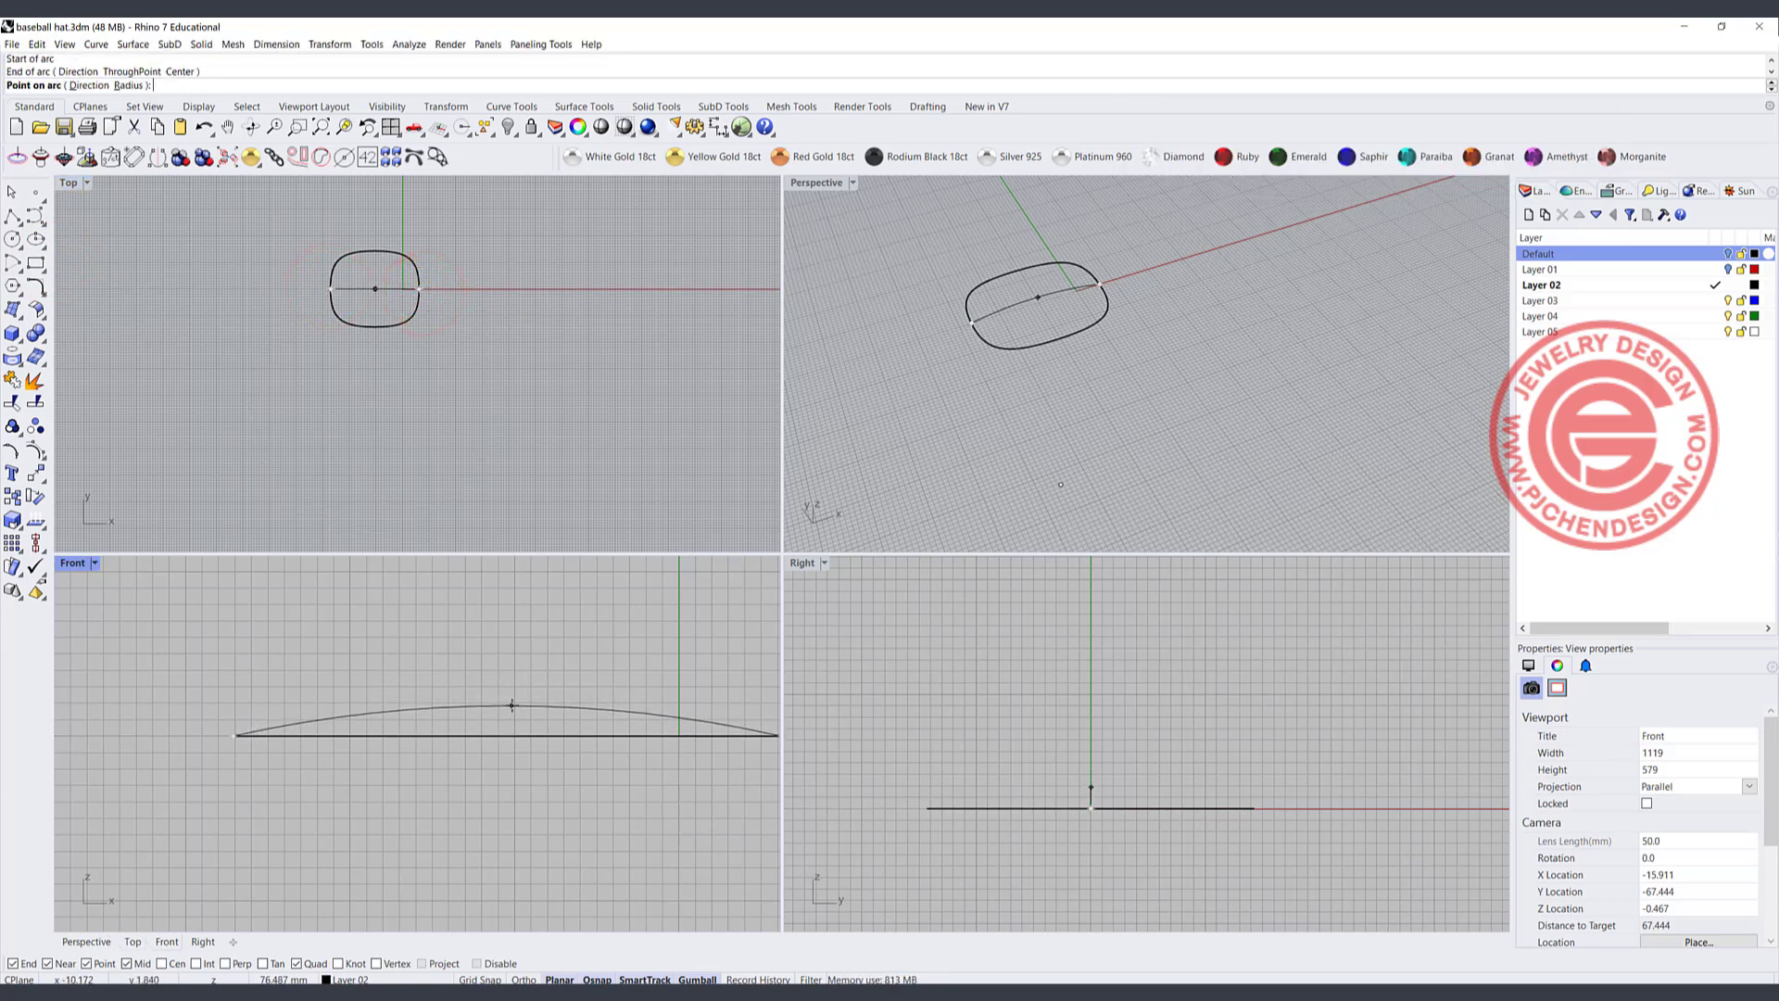
click(512, 706)
- Split the closed brim outline into two halves using the arc as the cutting object
right_drag(1038, 292, 1090, 327)
click(964, 414)
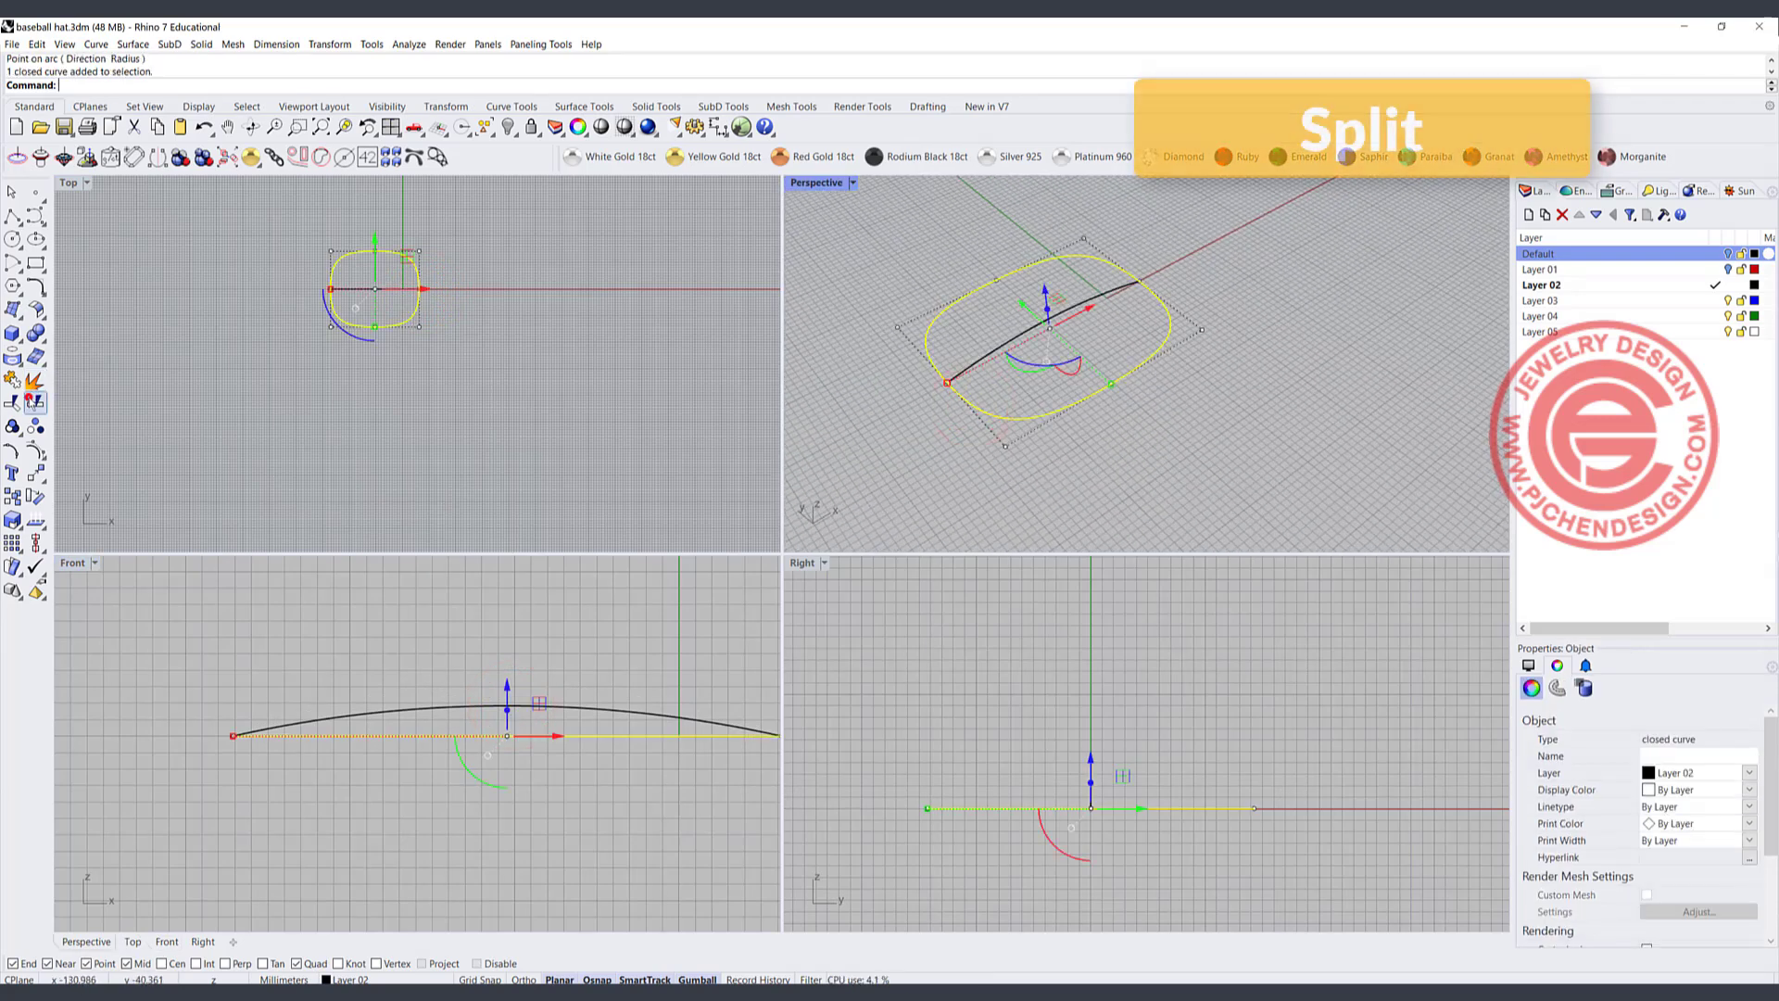
click(35, 401)
click(1005, 342)
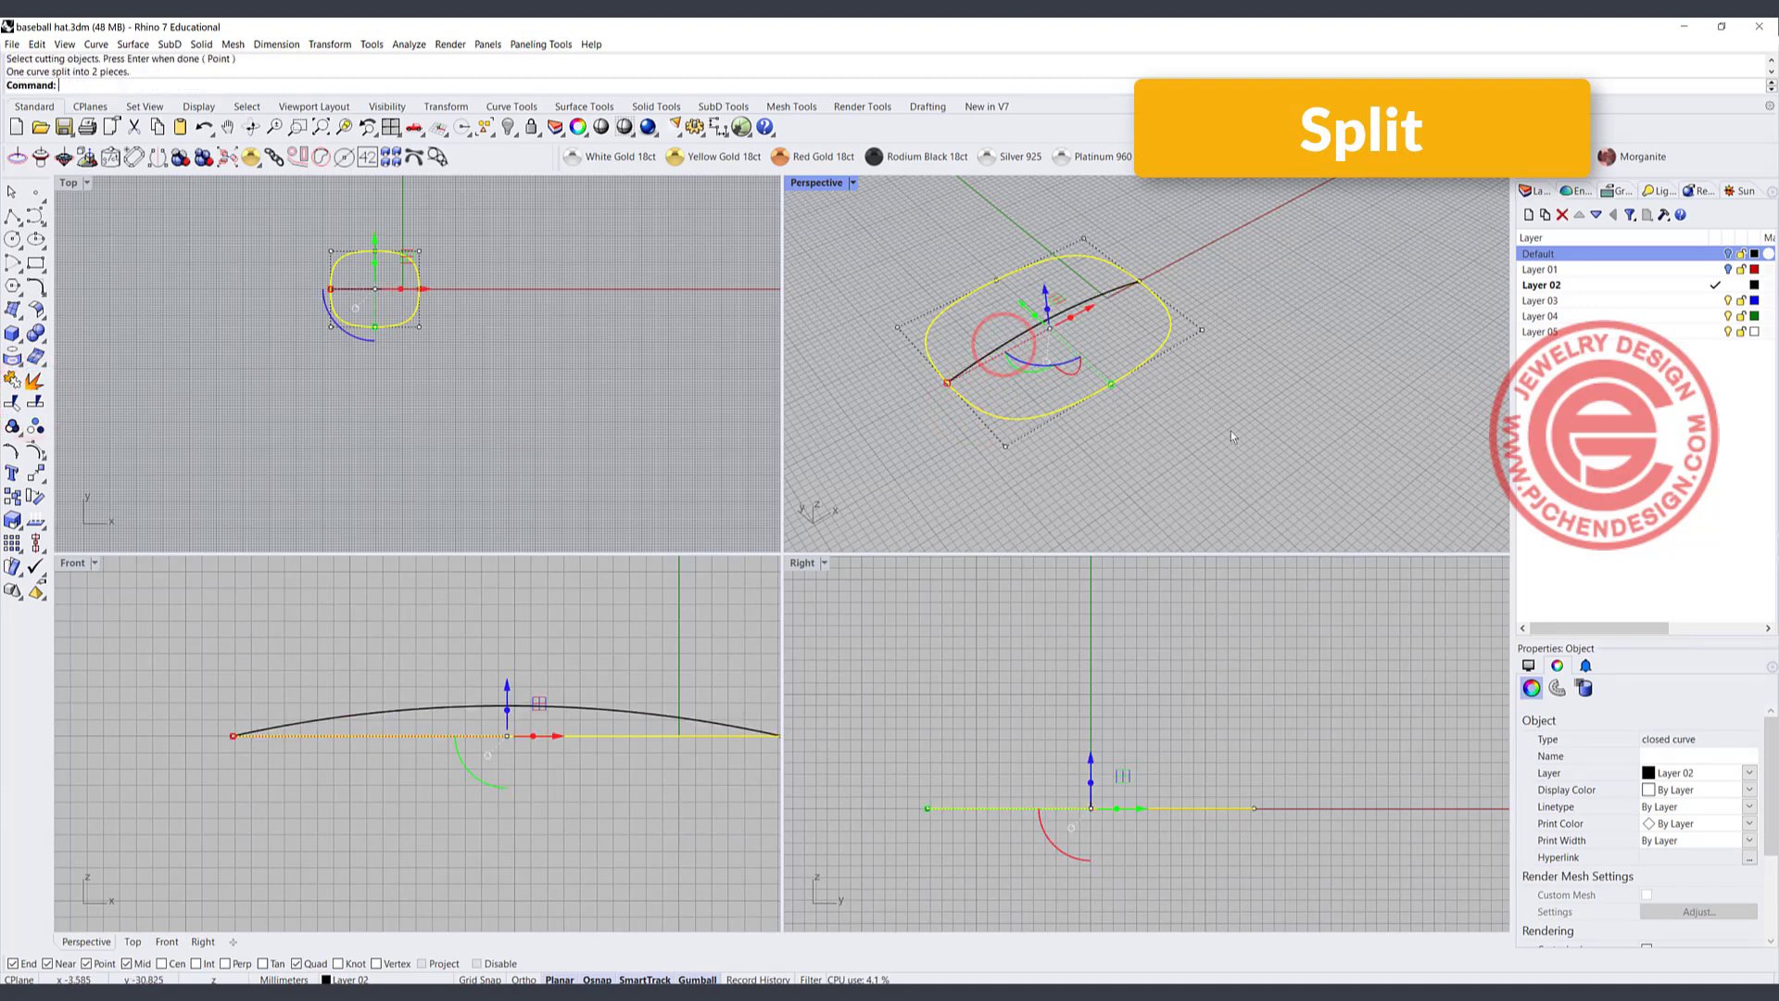
right_click(1123, 415)
click(1059, 405)
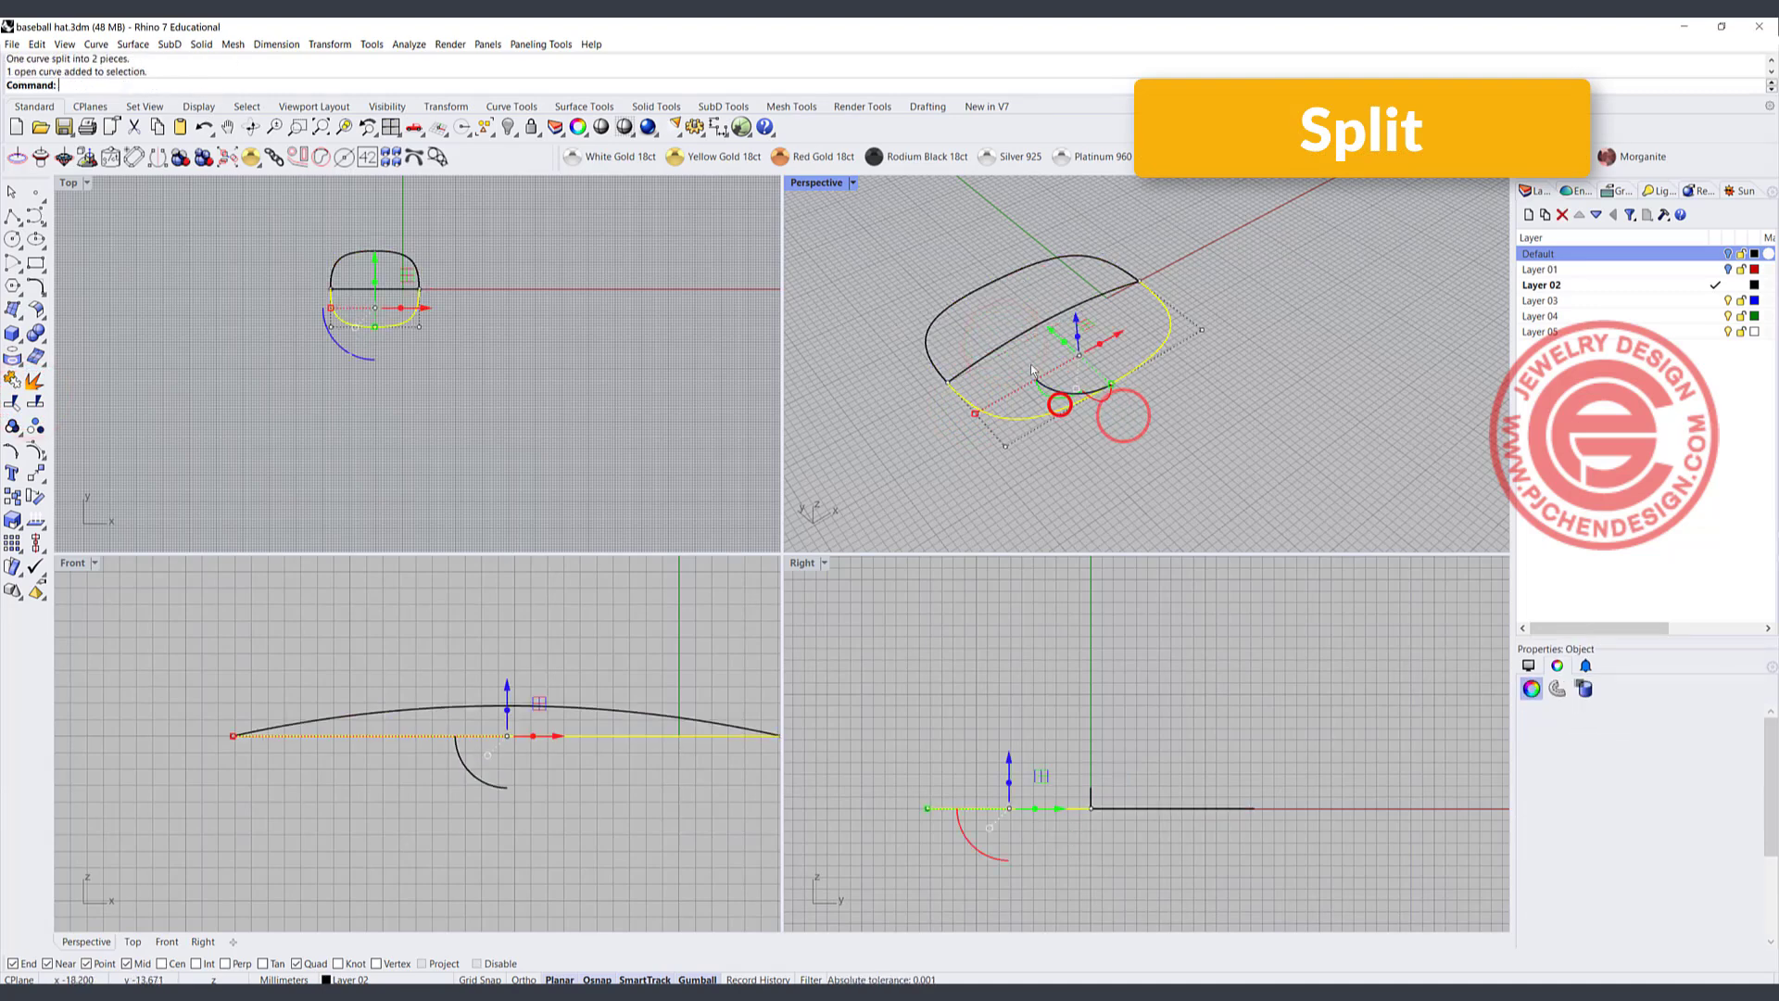
click(939, 304)
click(1256, 452)
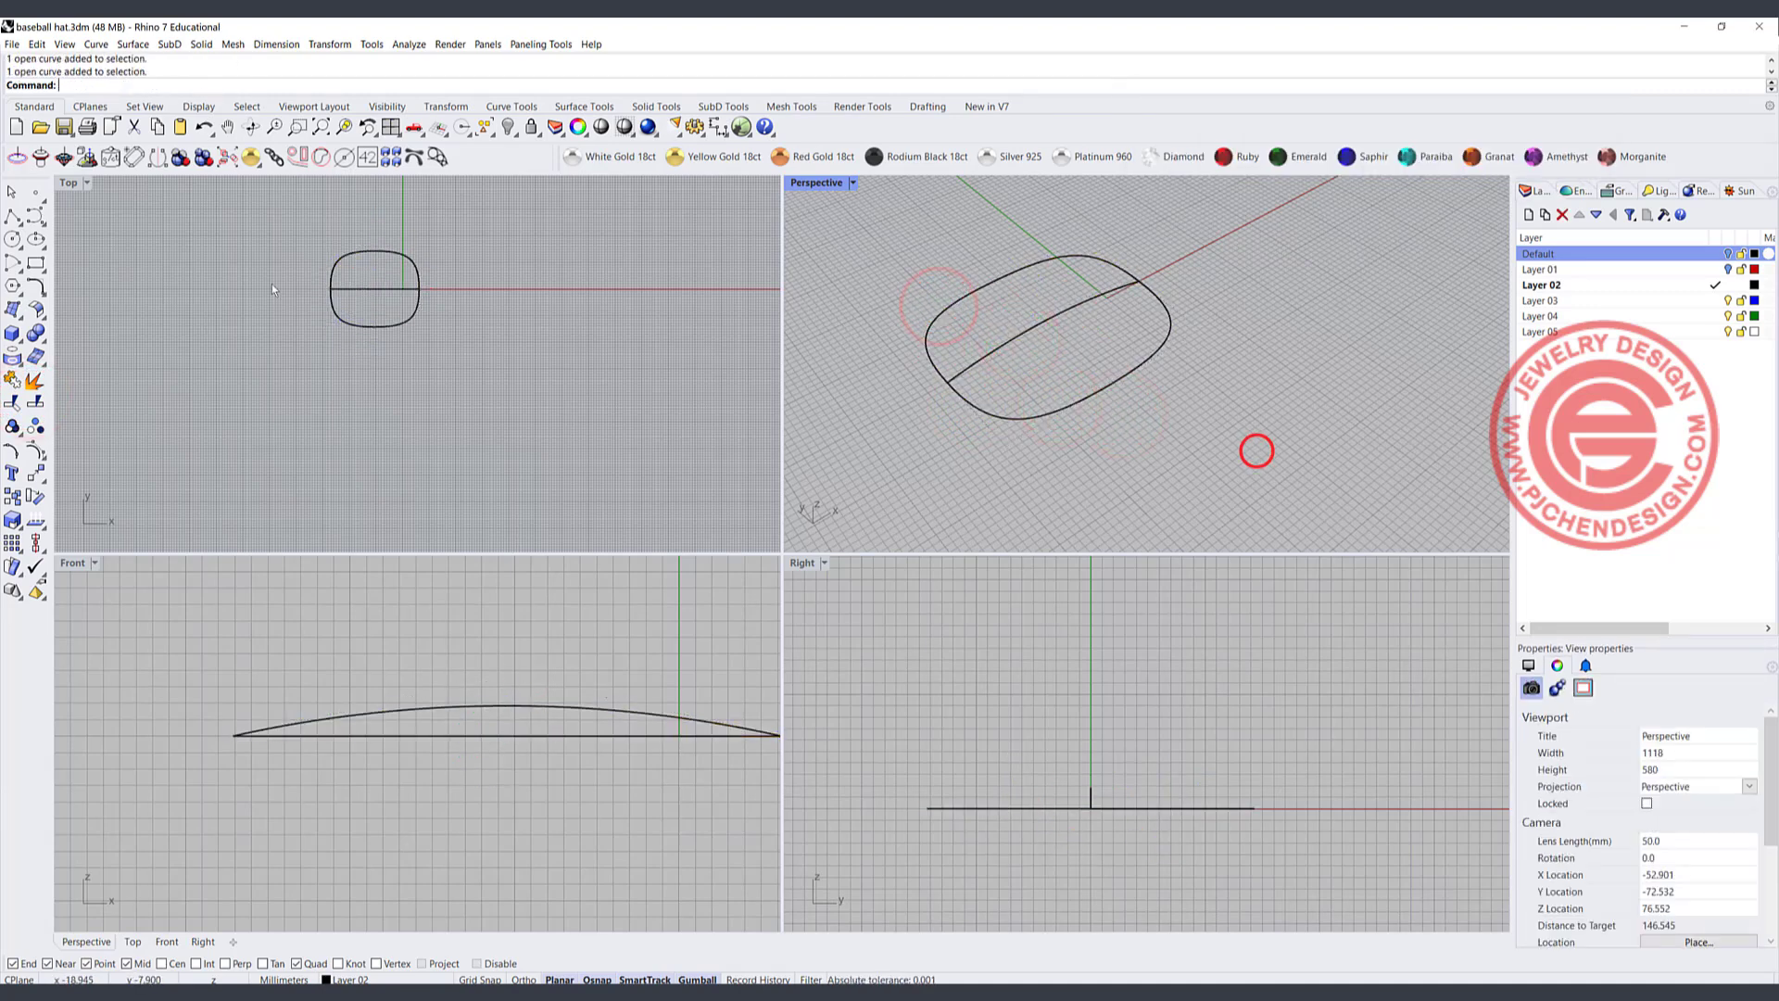
- Loft through one outline half, the raised arc and the other half with Normal style and no simplification
click(13, 313)
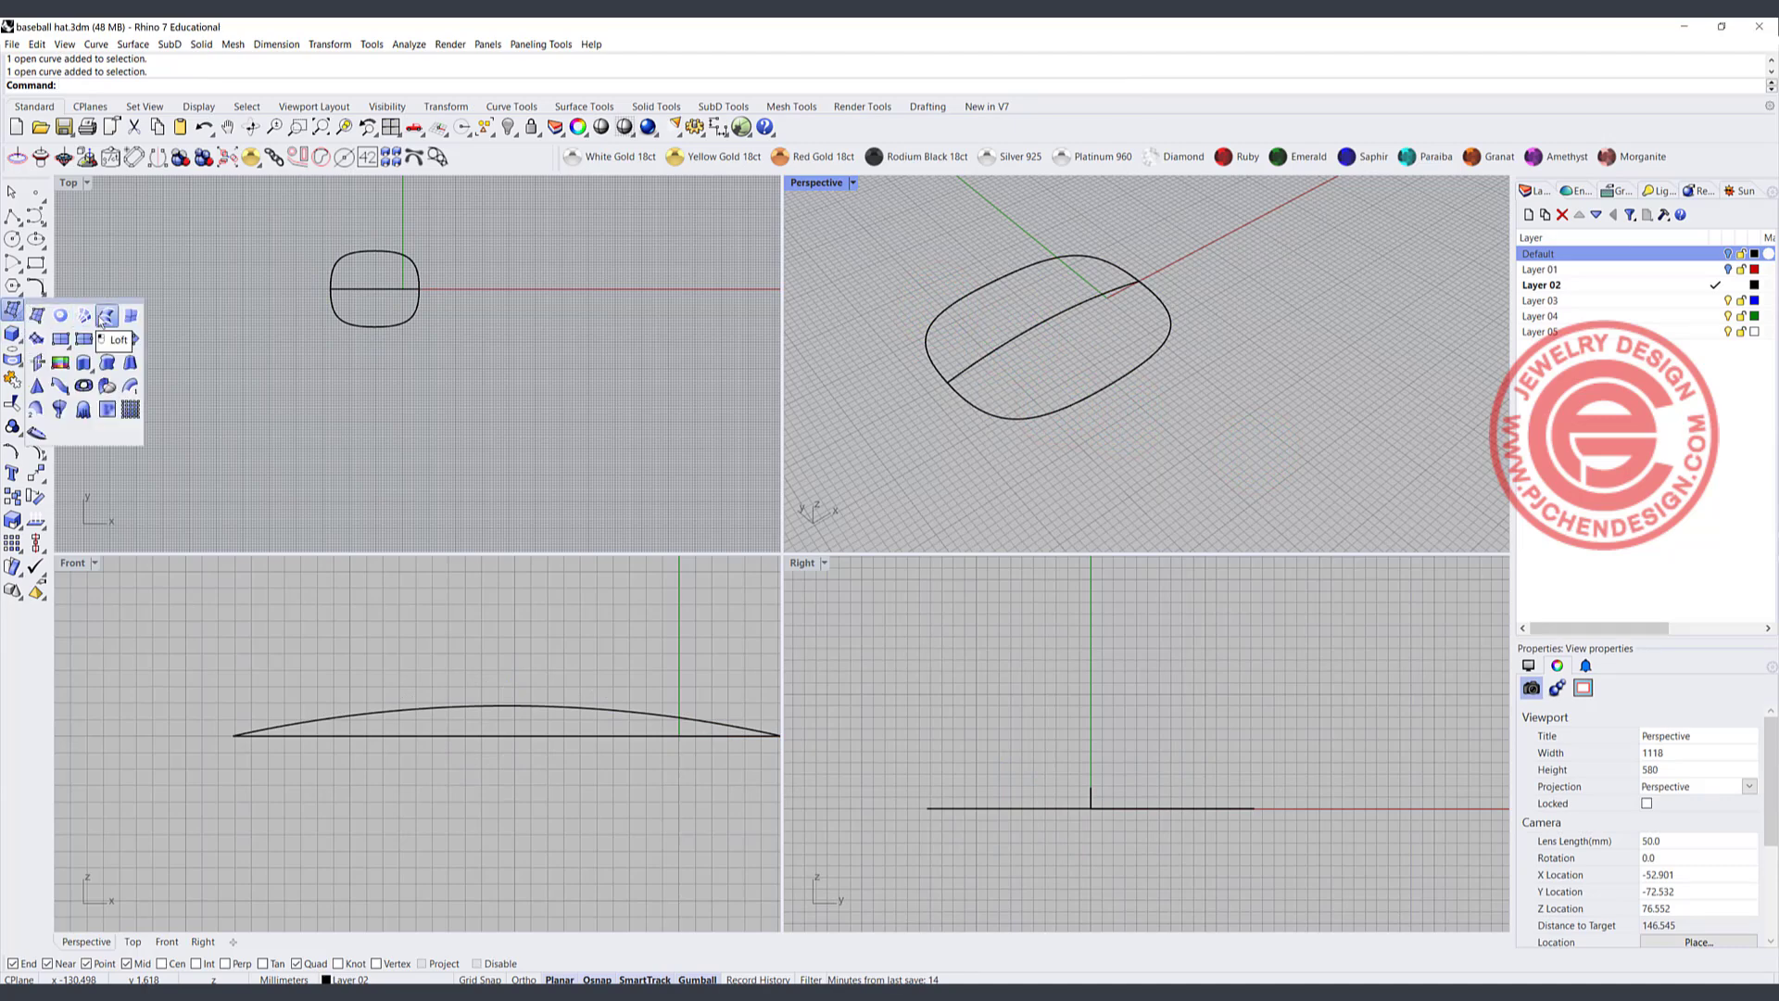
click(102, 314)
click(1017, 408)
click(982, 359)
click(930, 361)
key(Return)
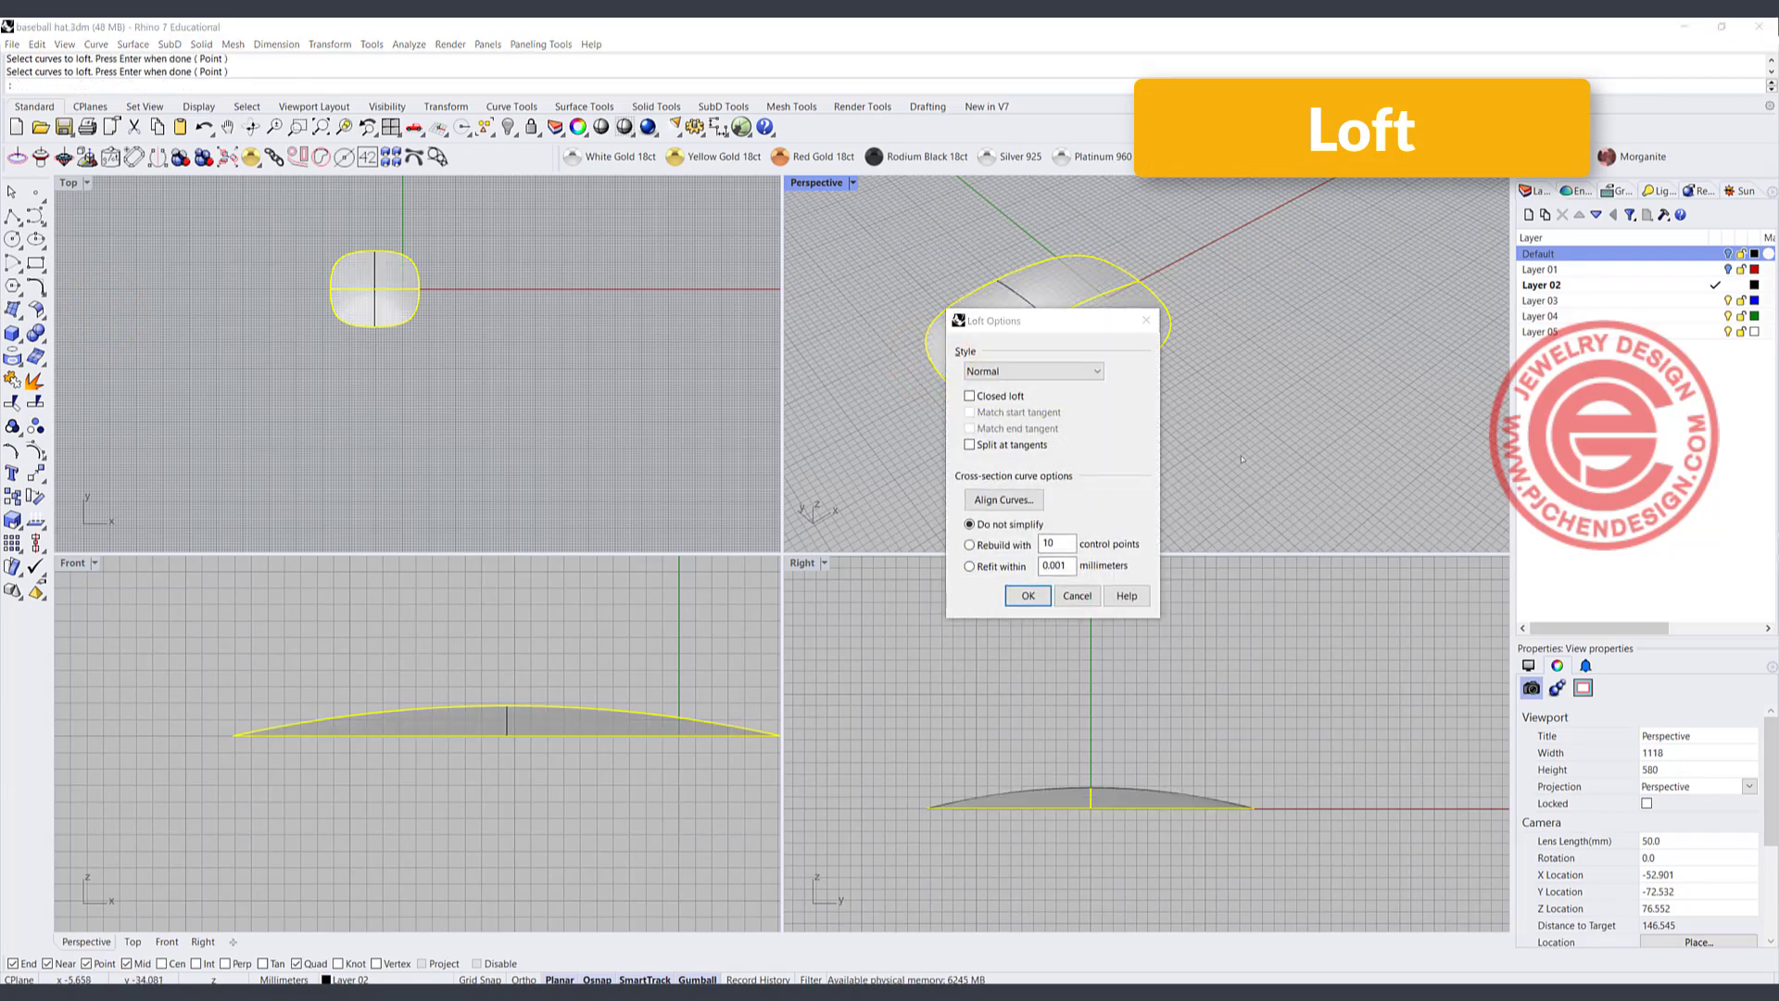
key(Return)
- Offset the lofted brim surface downward by 1 mm as a solid, with round corners and the input deleted
right_drag(1178, 420, 1063, 409)
click(1063, 410)
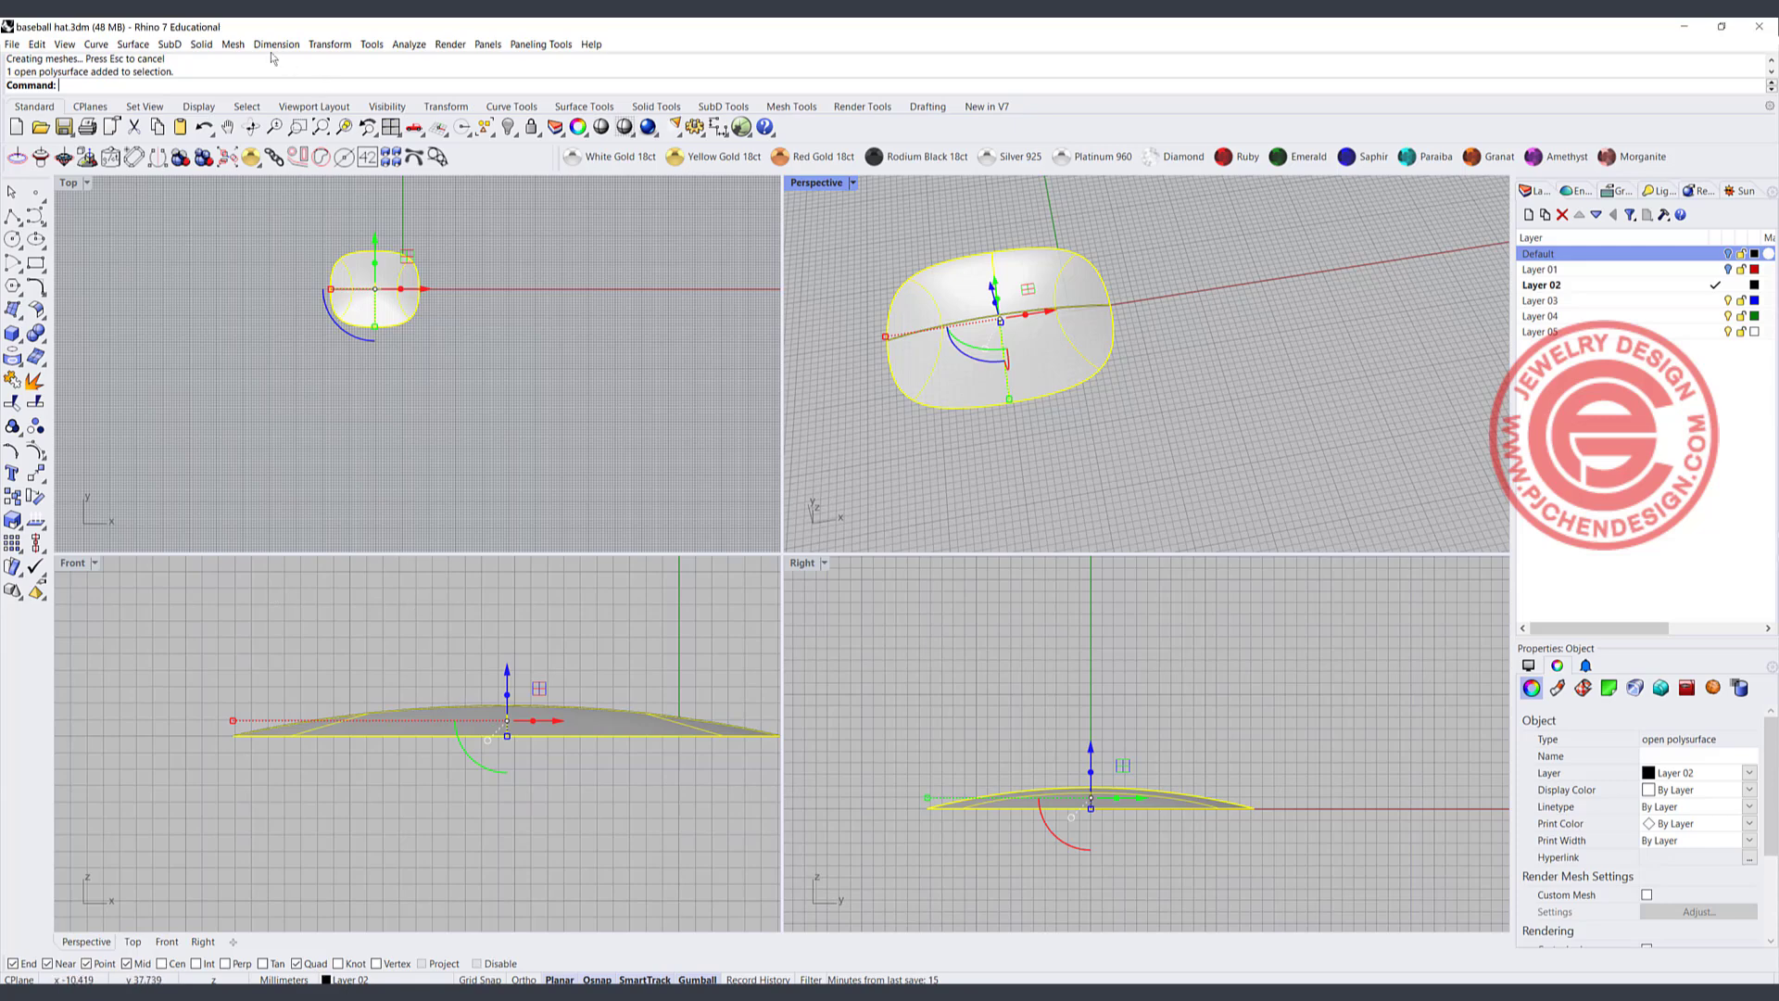
click(35, 309)
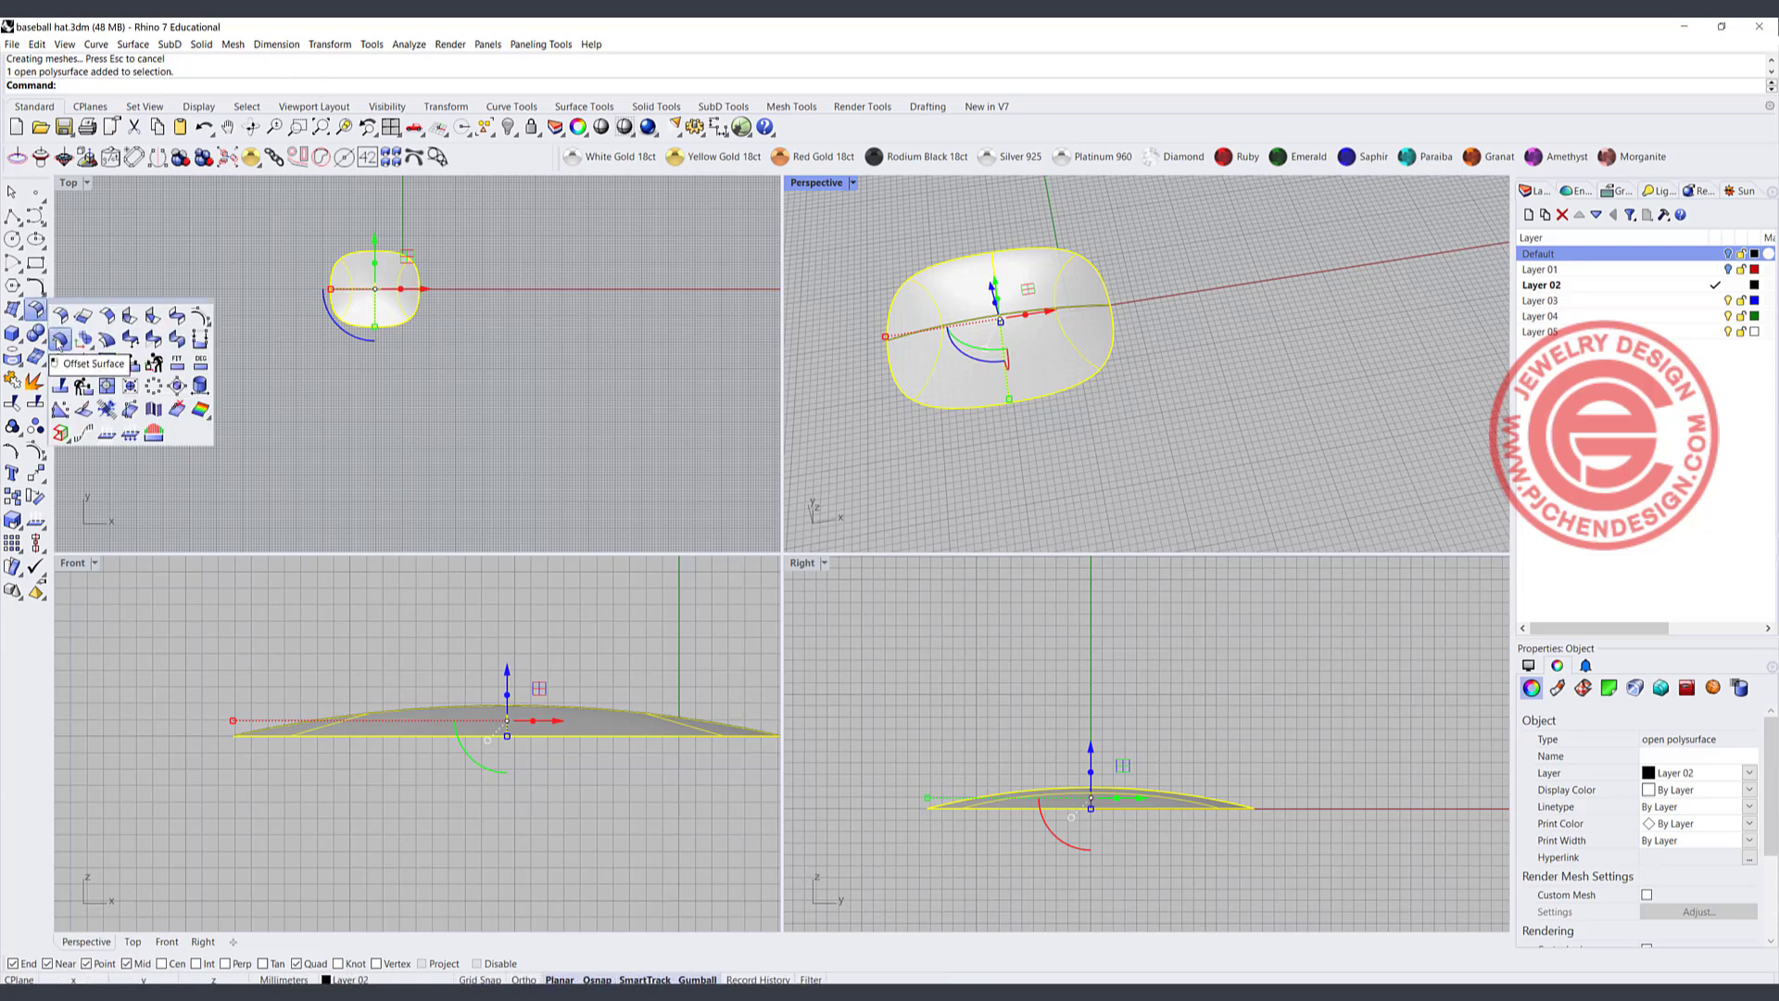
click(59, 339)
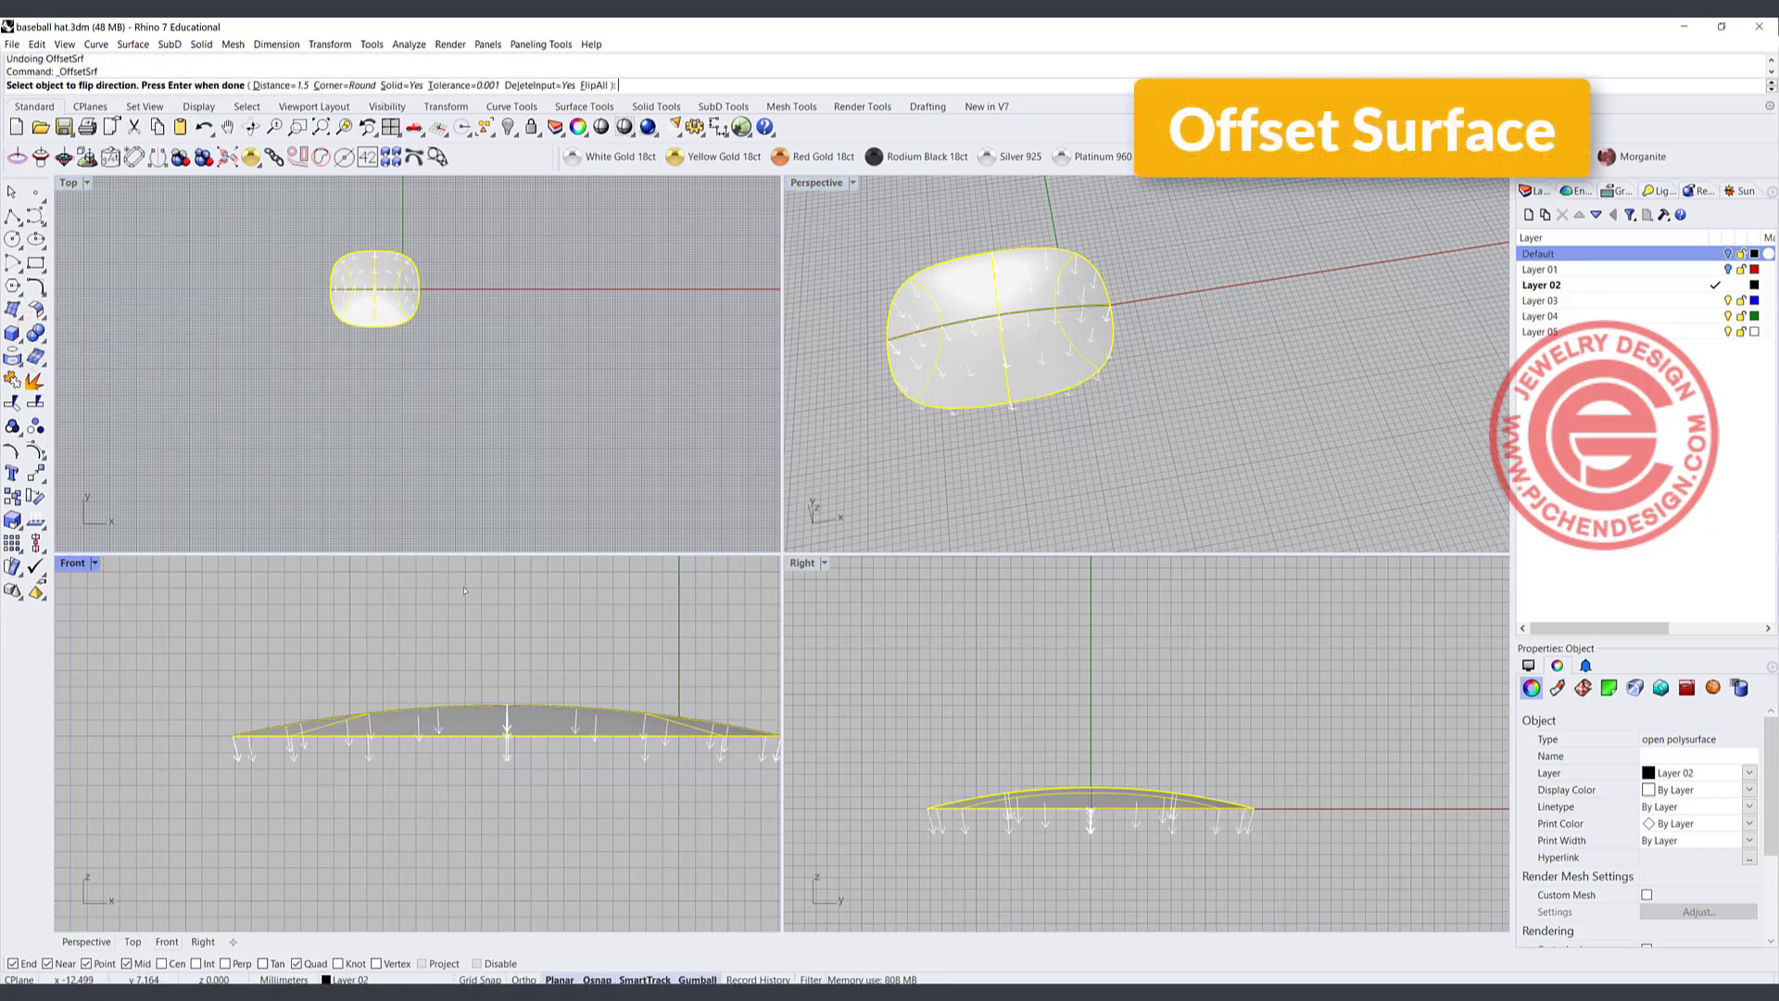
click(271, 86)
text(1)
key(Return)
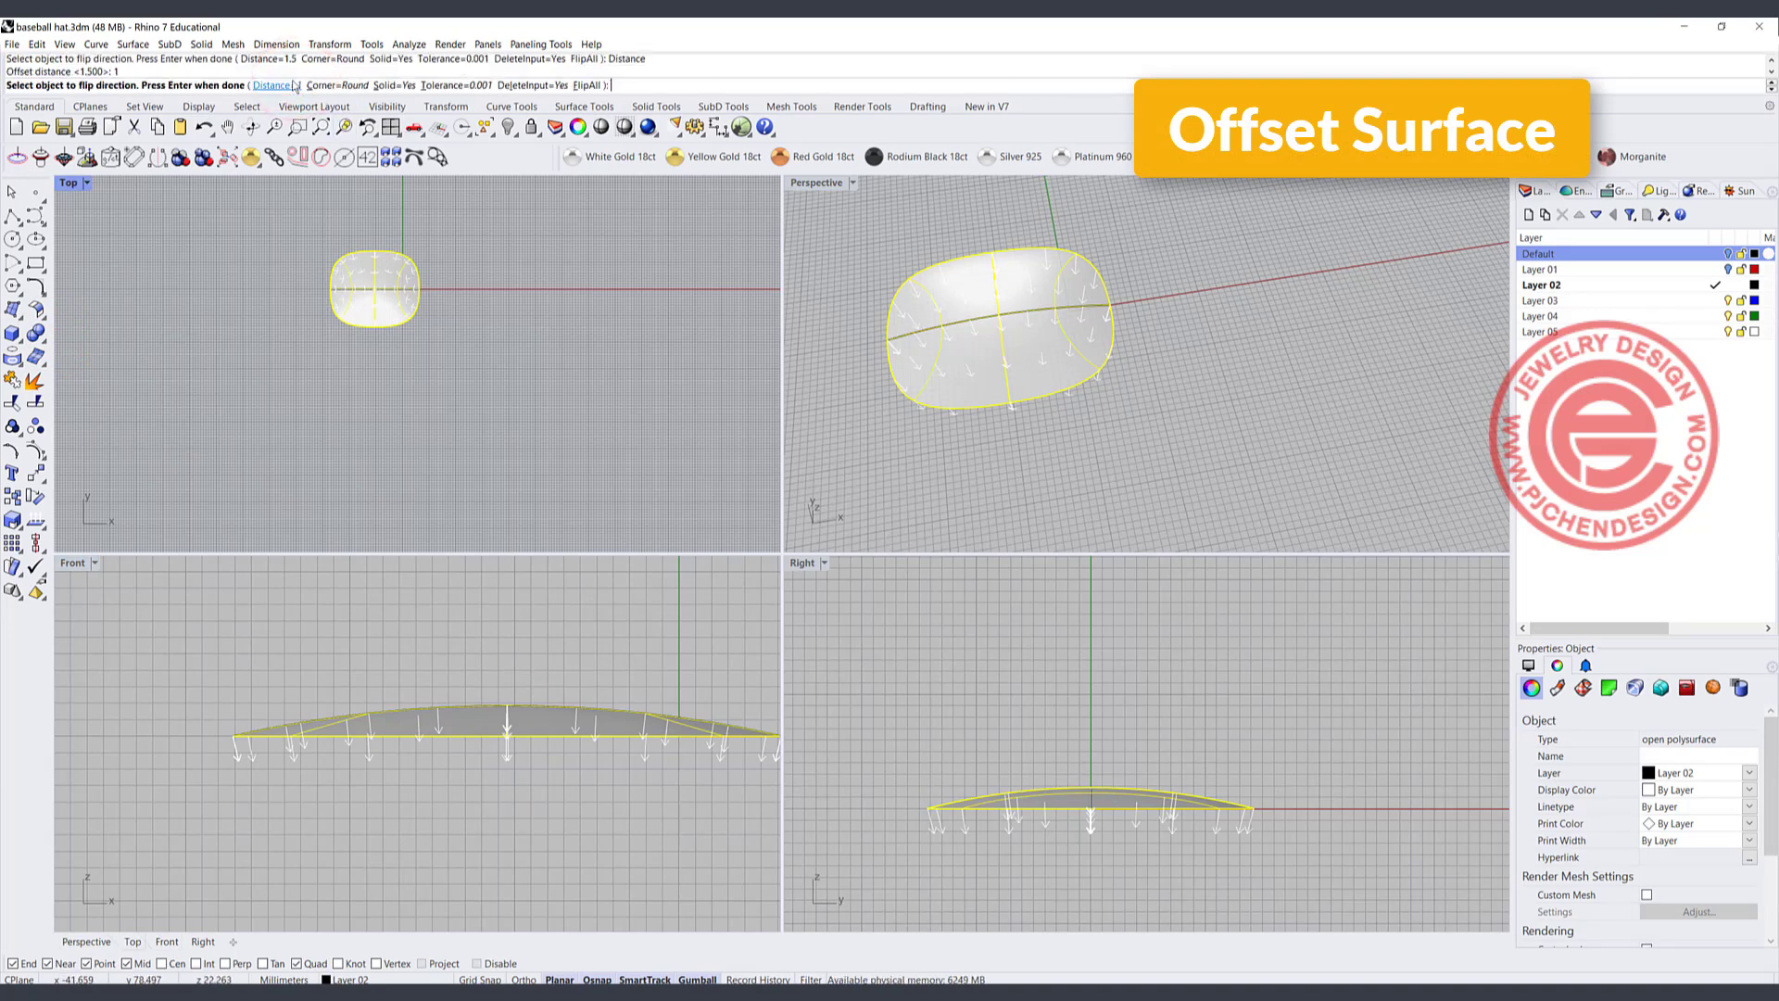
right_click(487, 612)
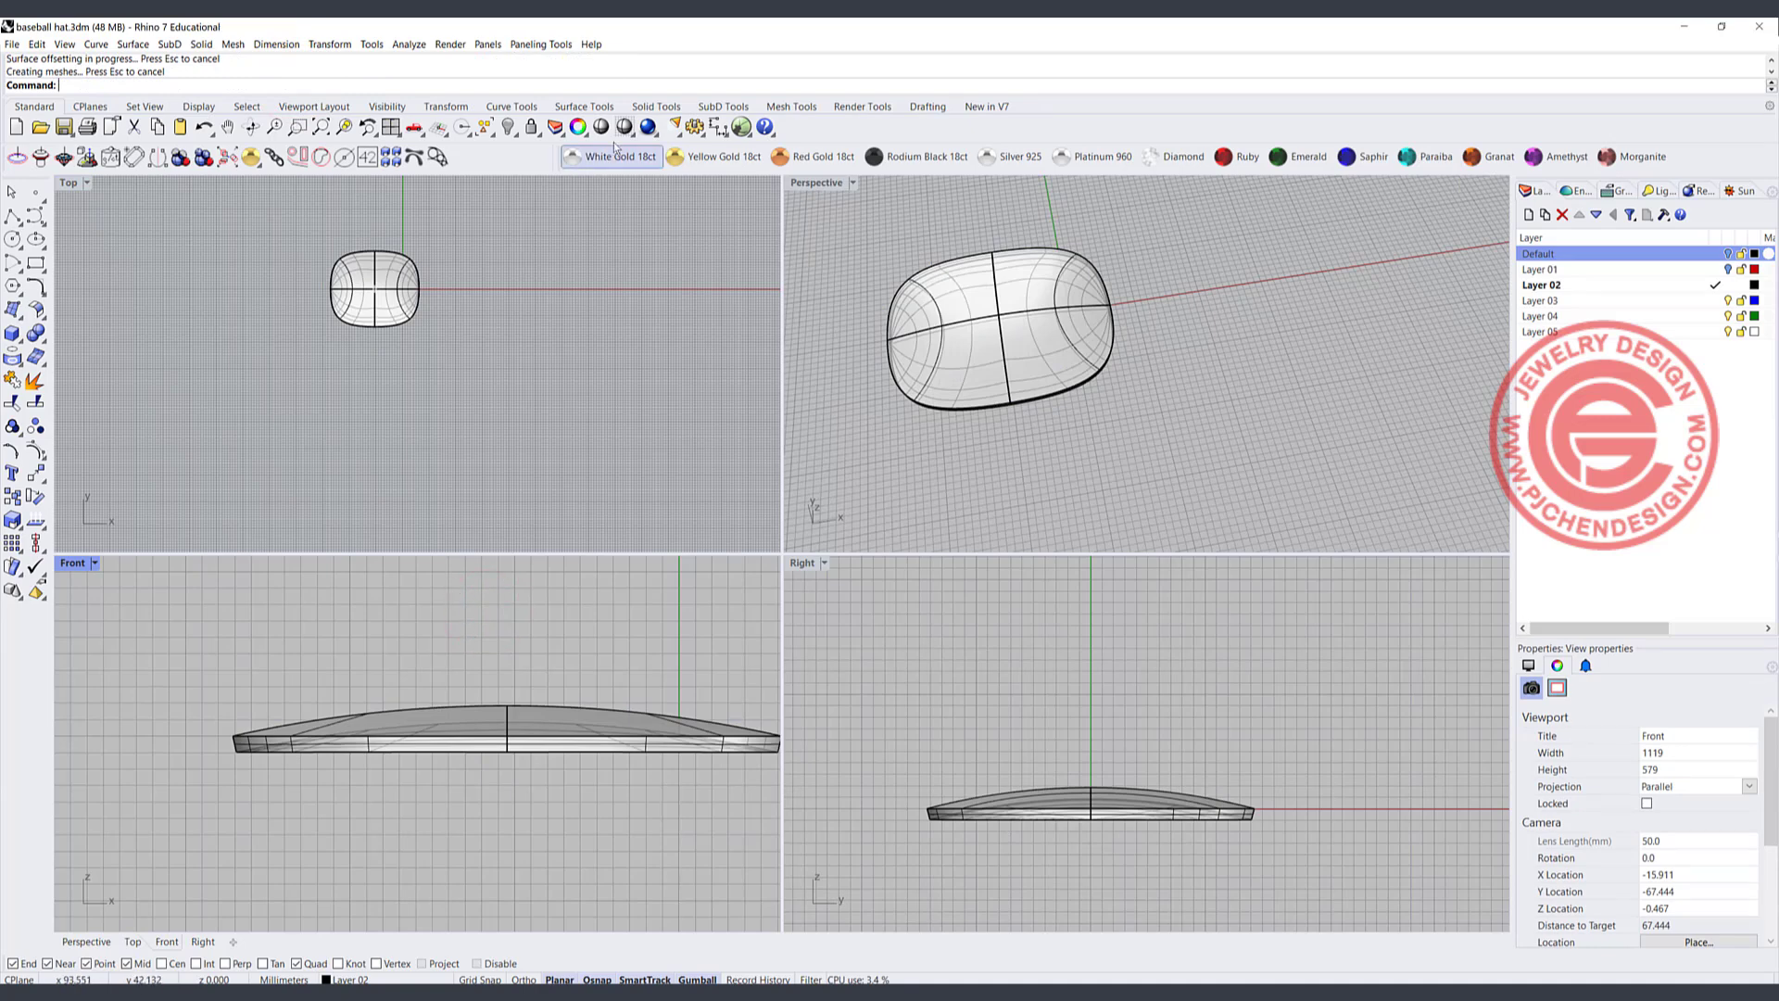
- Show all hidden hat parts and raise the brim in the Front view until its underside meets the dome's base
right_click(509, 128)
scroll(469, 739, up, 5)
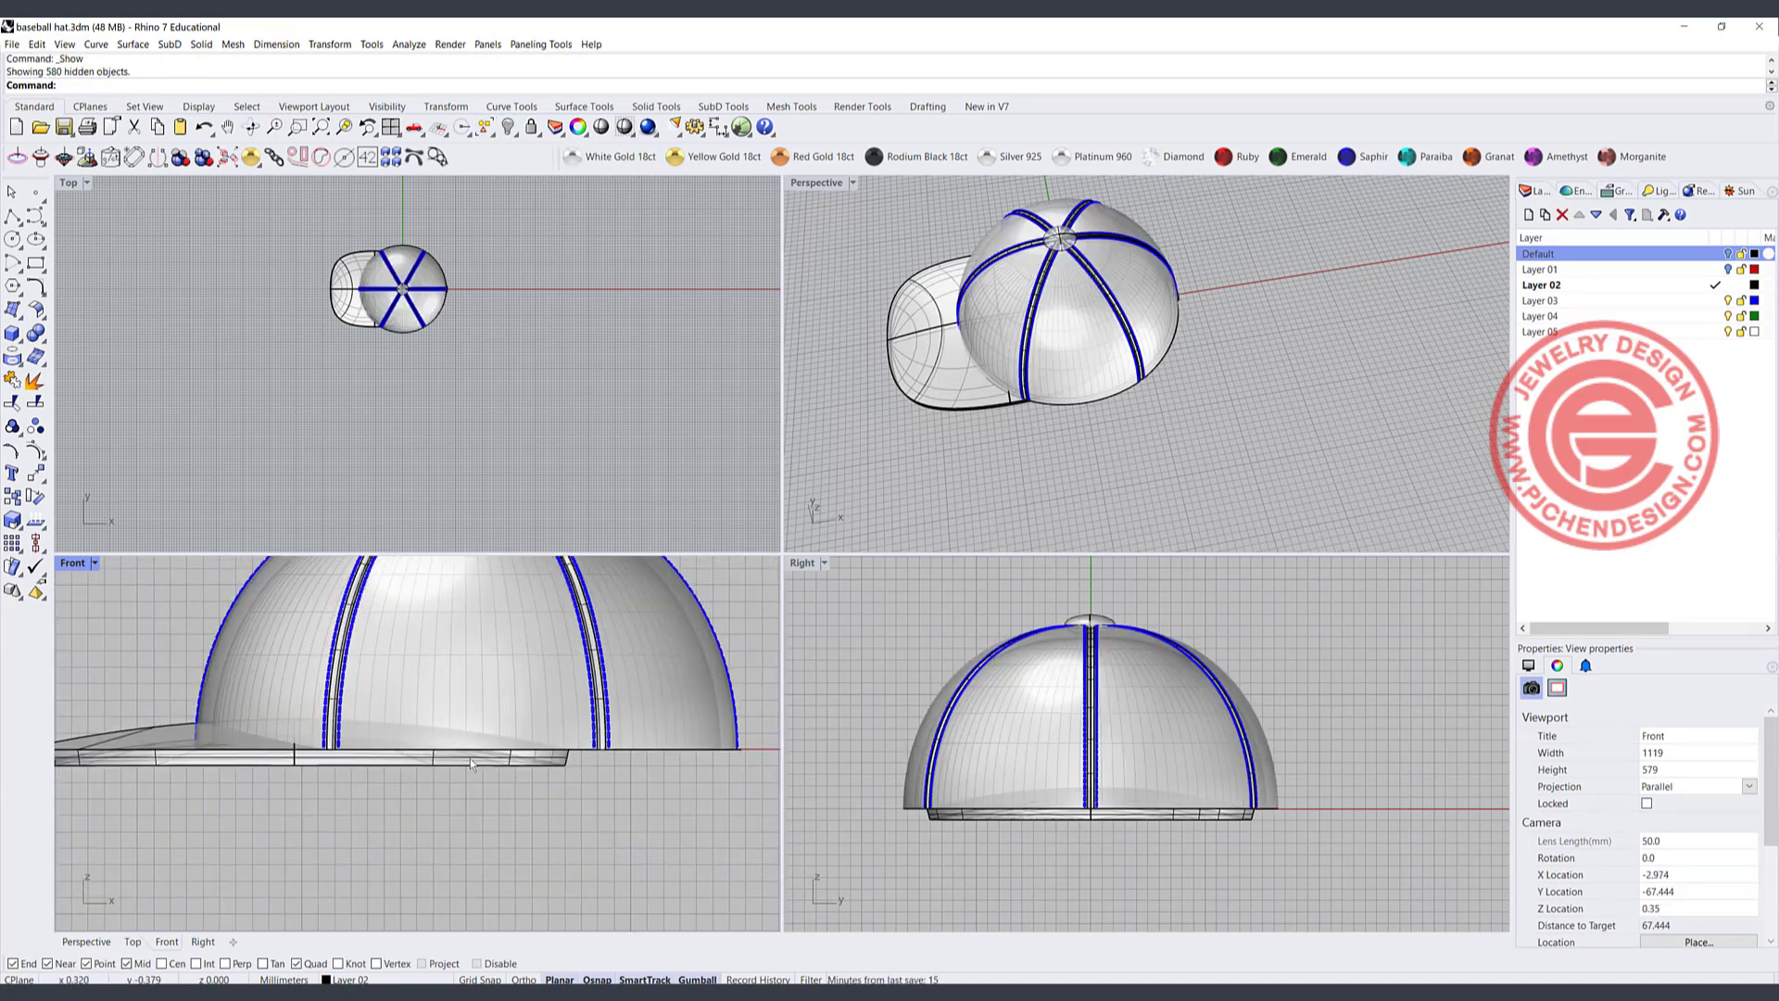
right_drag(101, 742, 288, 758)
click(339, 747)
drag(478, 721, 498, 691)
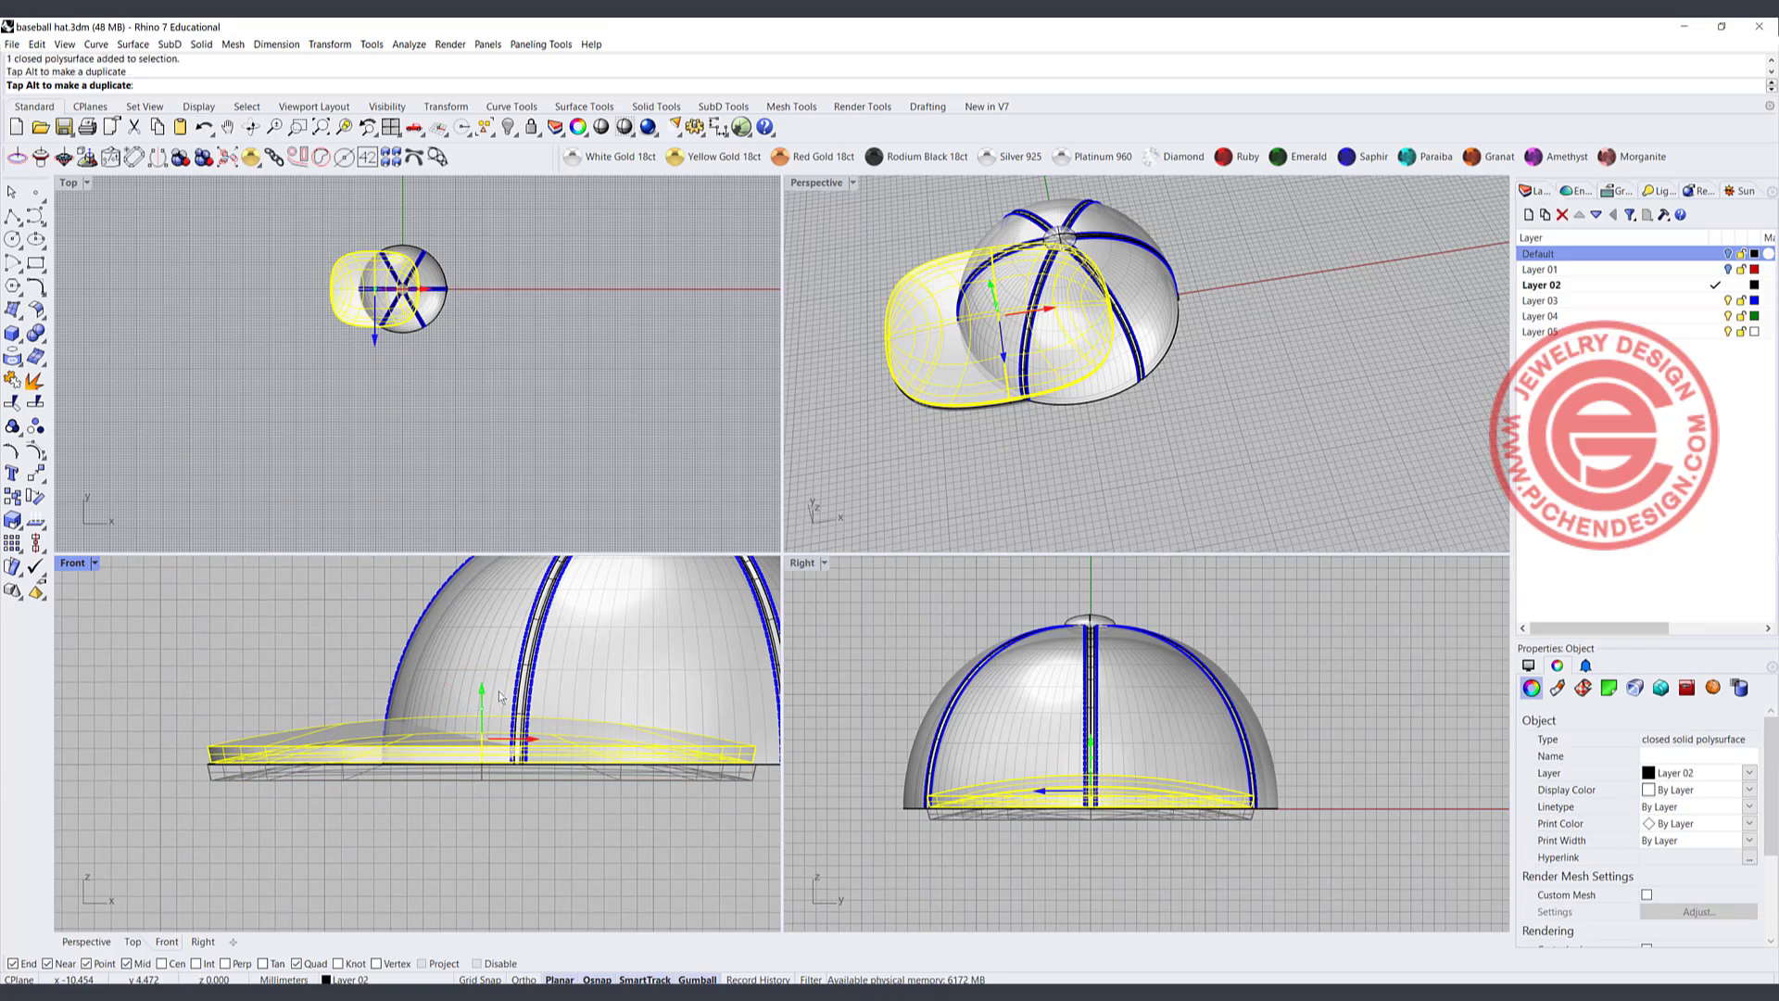
click(312, 657)
- Examine how the brim meets the dome from several angles, with the Perspective view maximized
scroll(725, 388, down, 4)
right_drag(889, 390, 1088, 404)
scroll(1084, 408, up, 5)
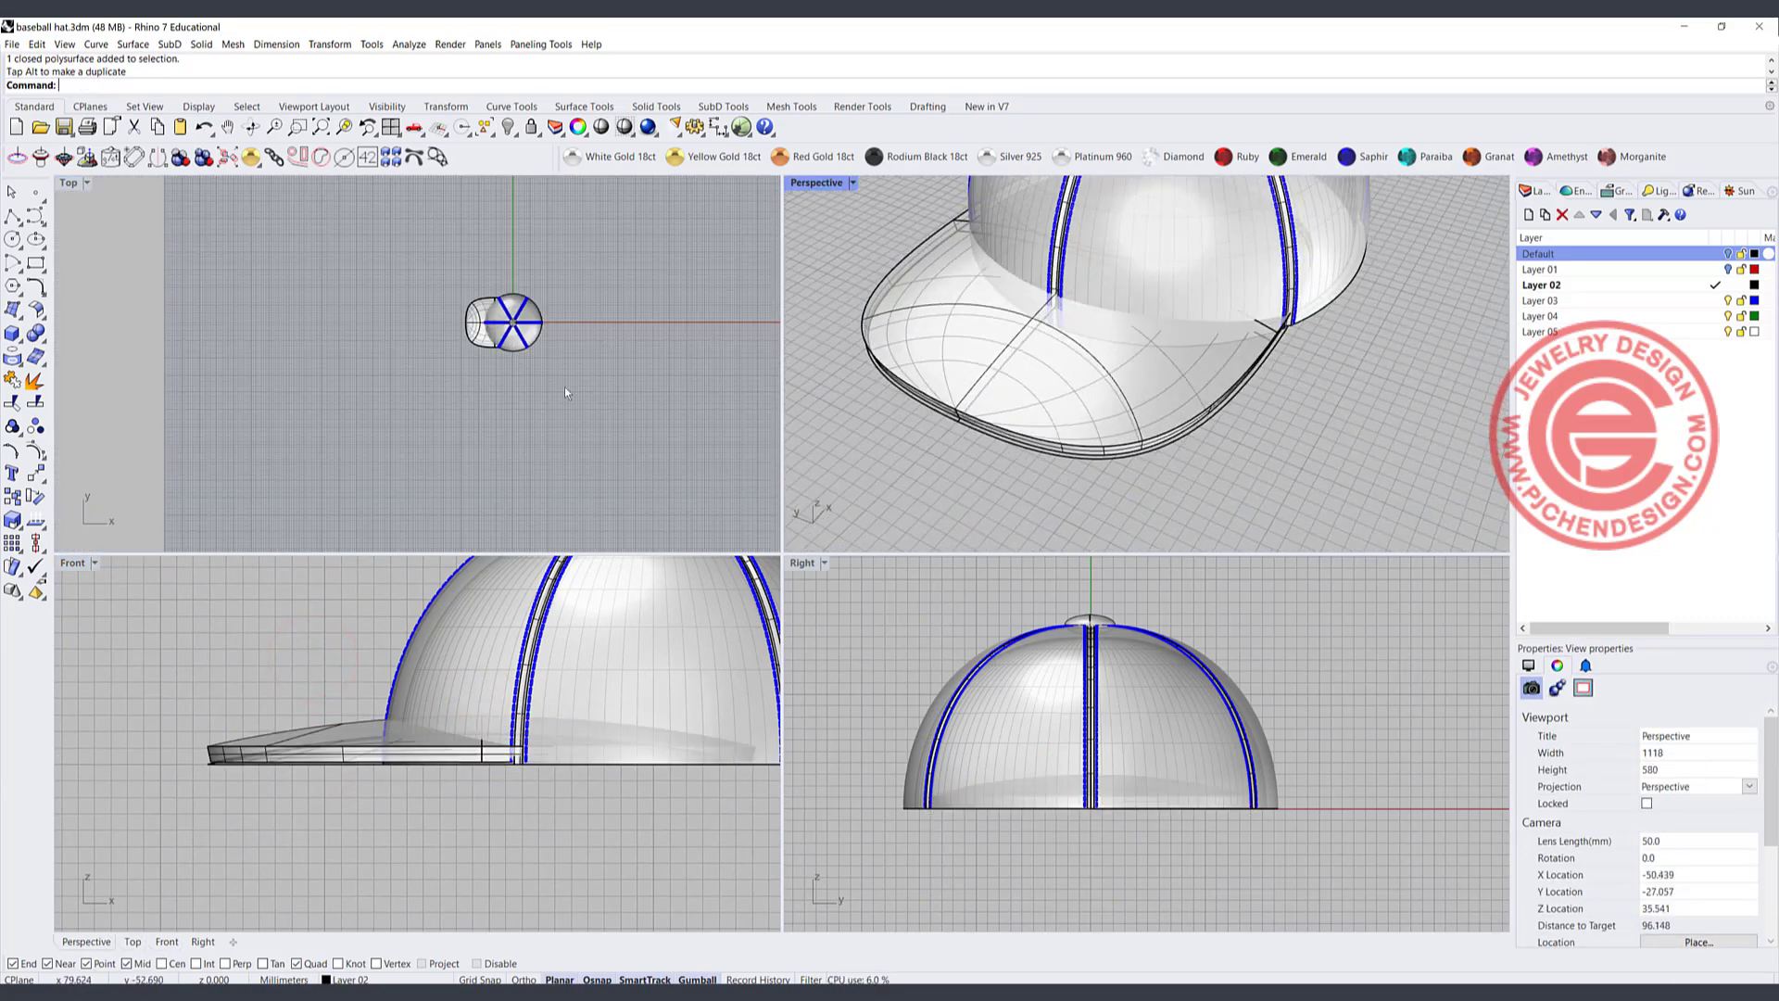
scroll(483, 306, up, 4)
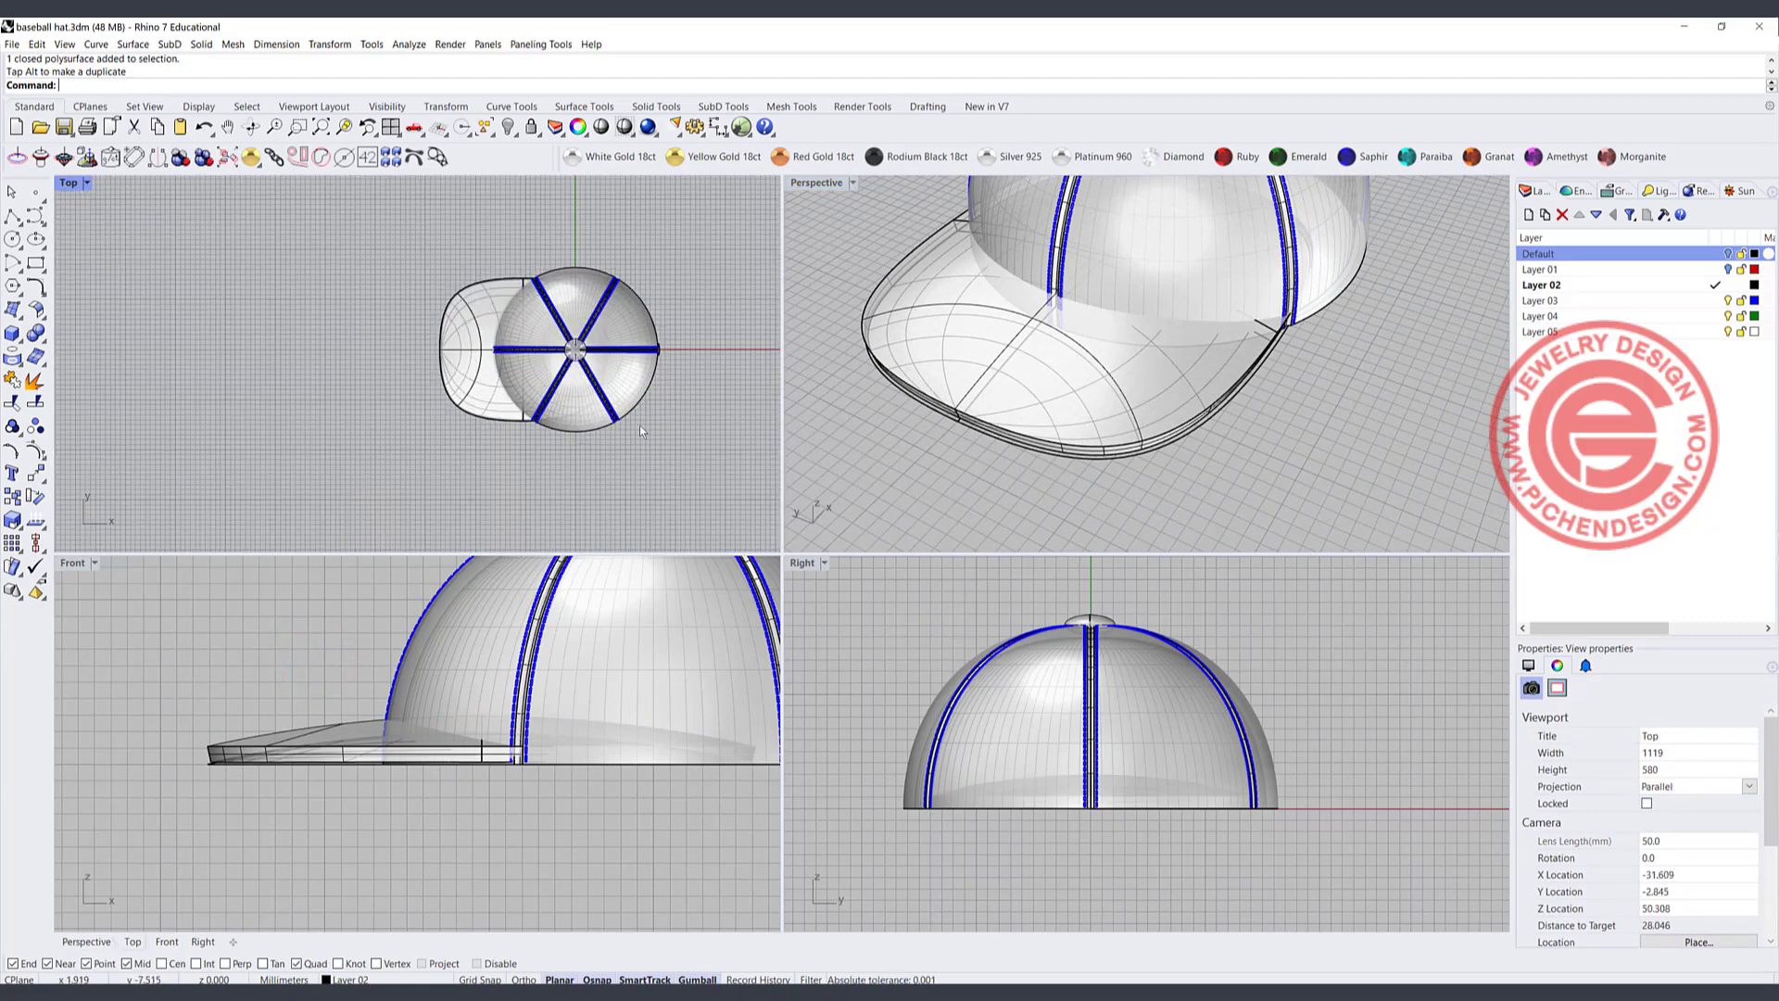
click(803, 183)
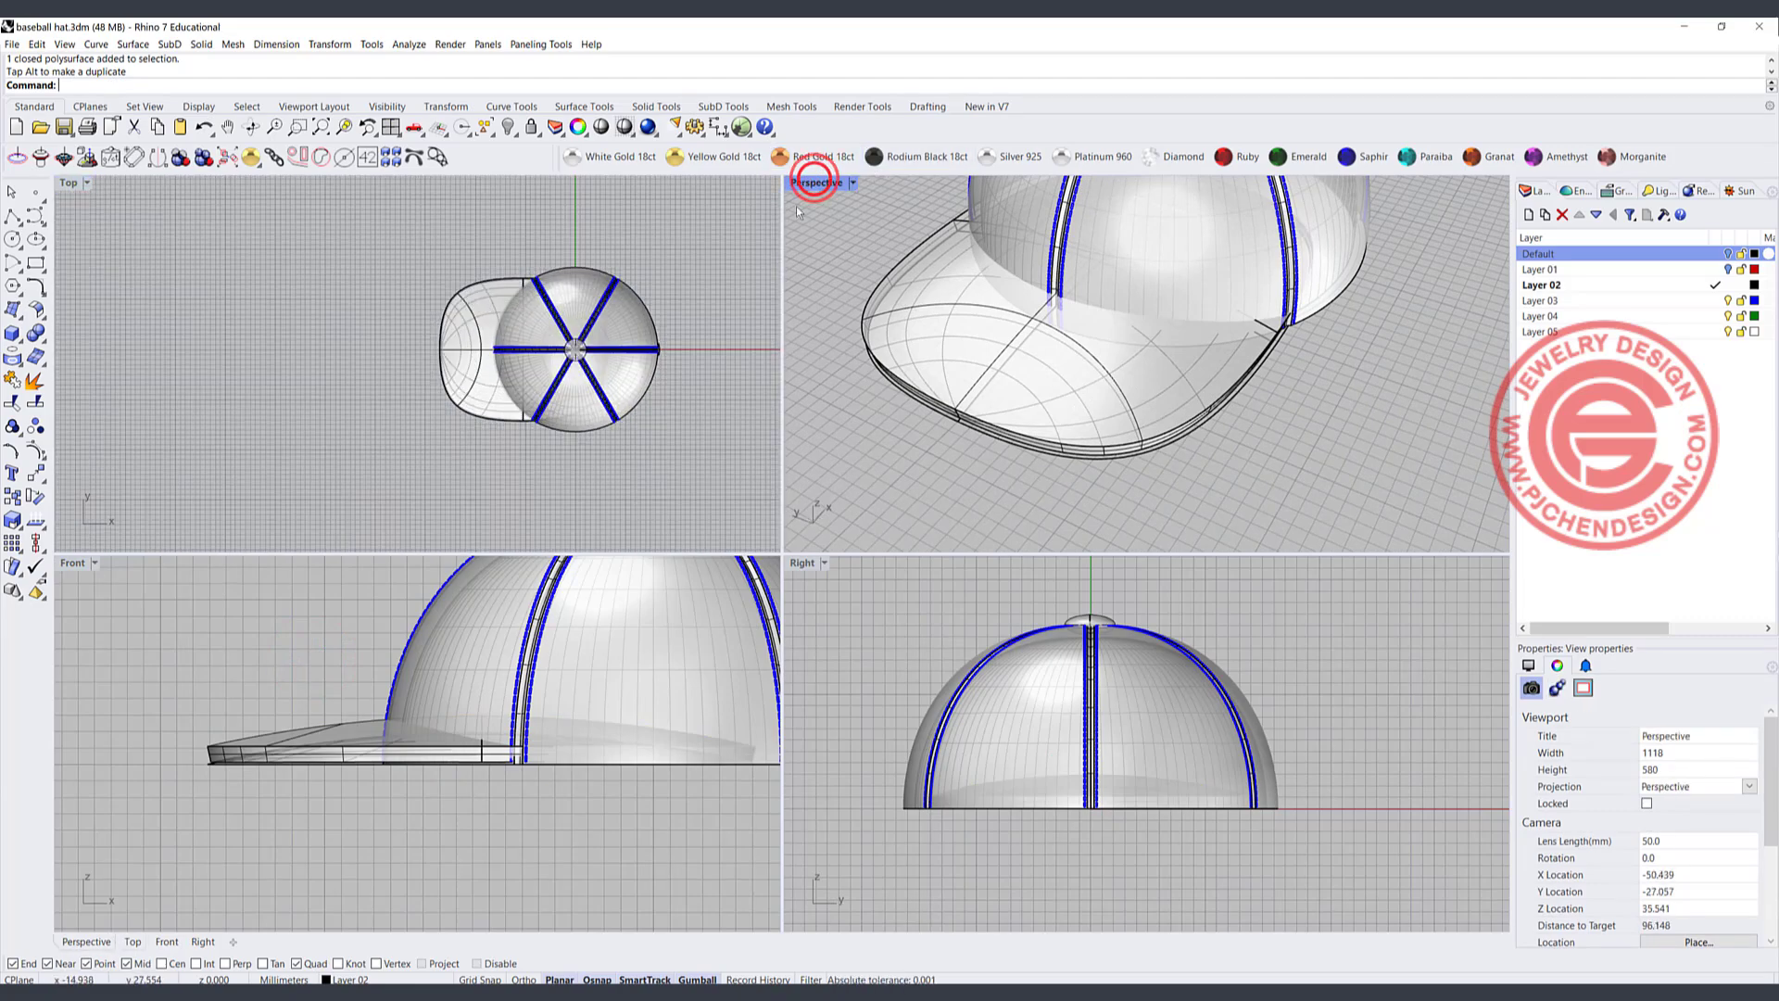
click(802, 183)
scroll(947, 336, down, 5)
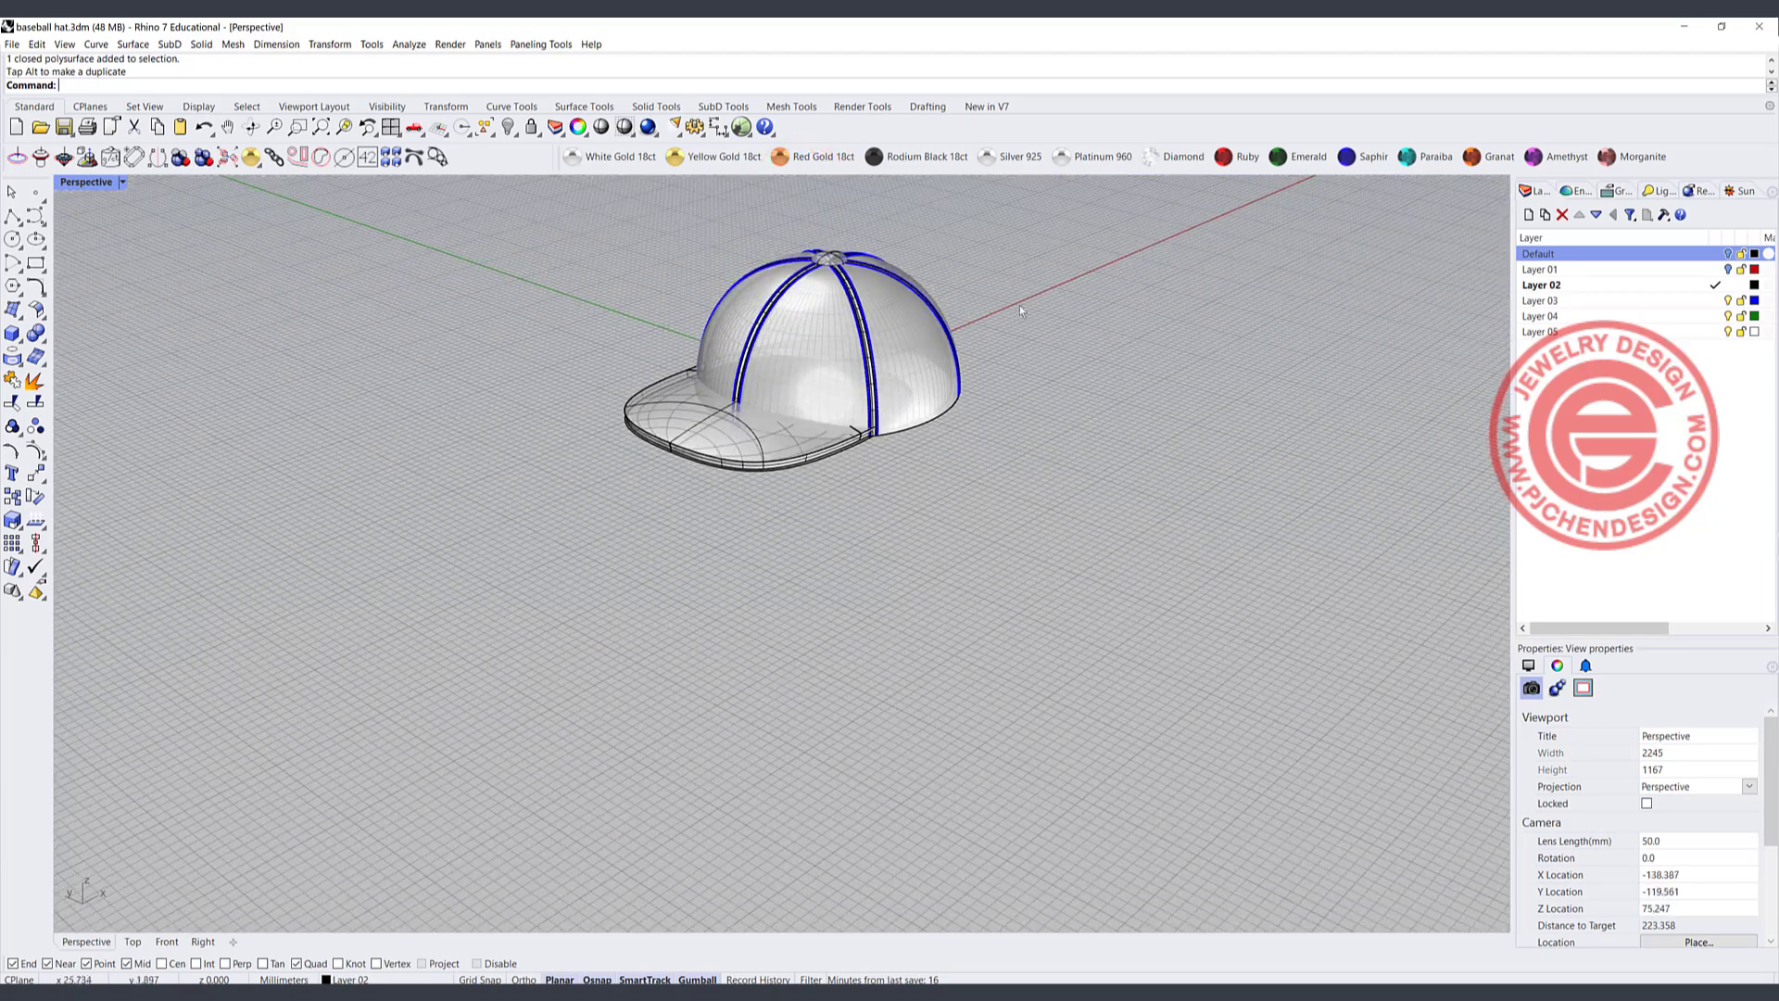
scroll(870, 384, up, 3)
scroll(864, 470, up, 3)
scroll(656, 494, down, 2)
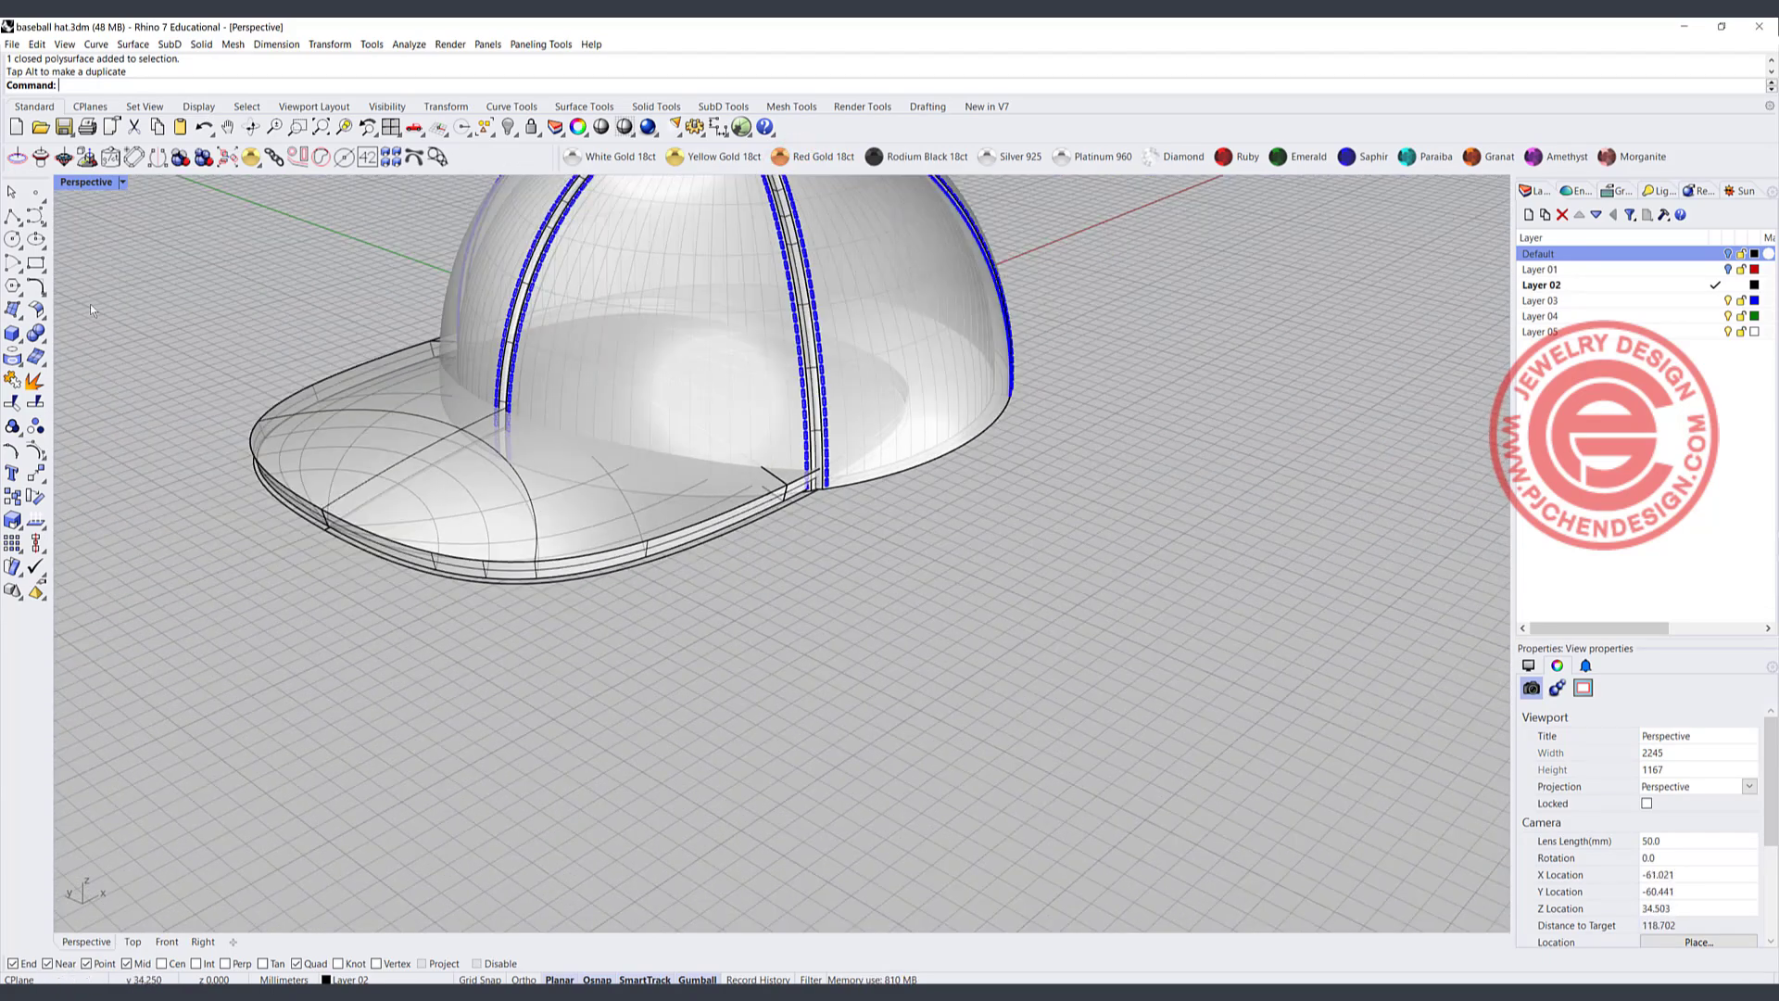
- Start Fillet Edges with a radius of 0.3 mm and select the upper and lower rim edges of the brim
click(43, 342)
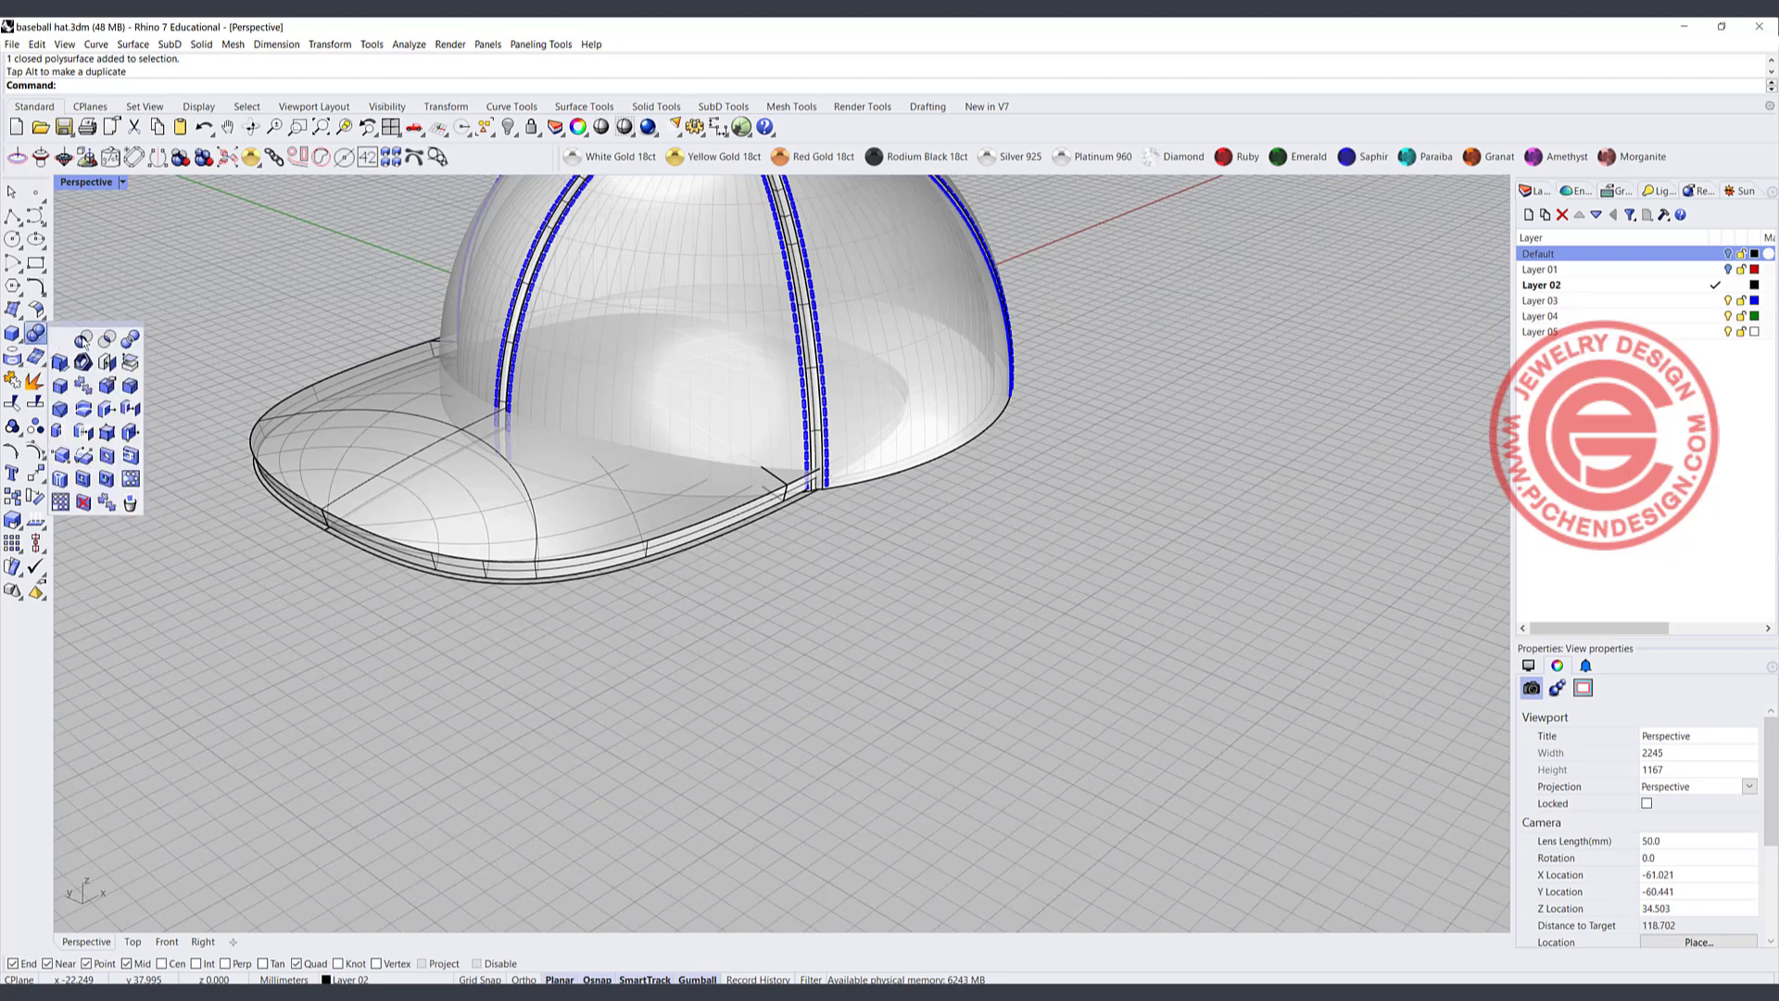
click(130, 388)
text(0.3)
key(Return)
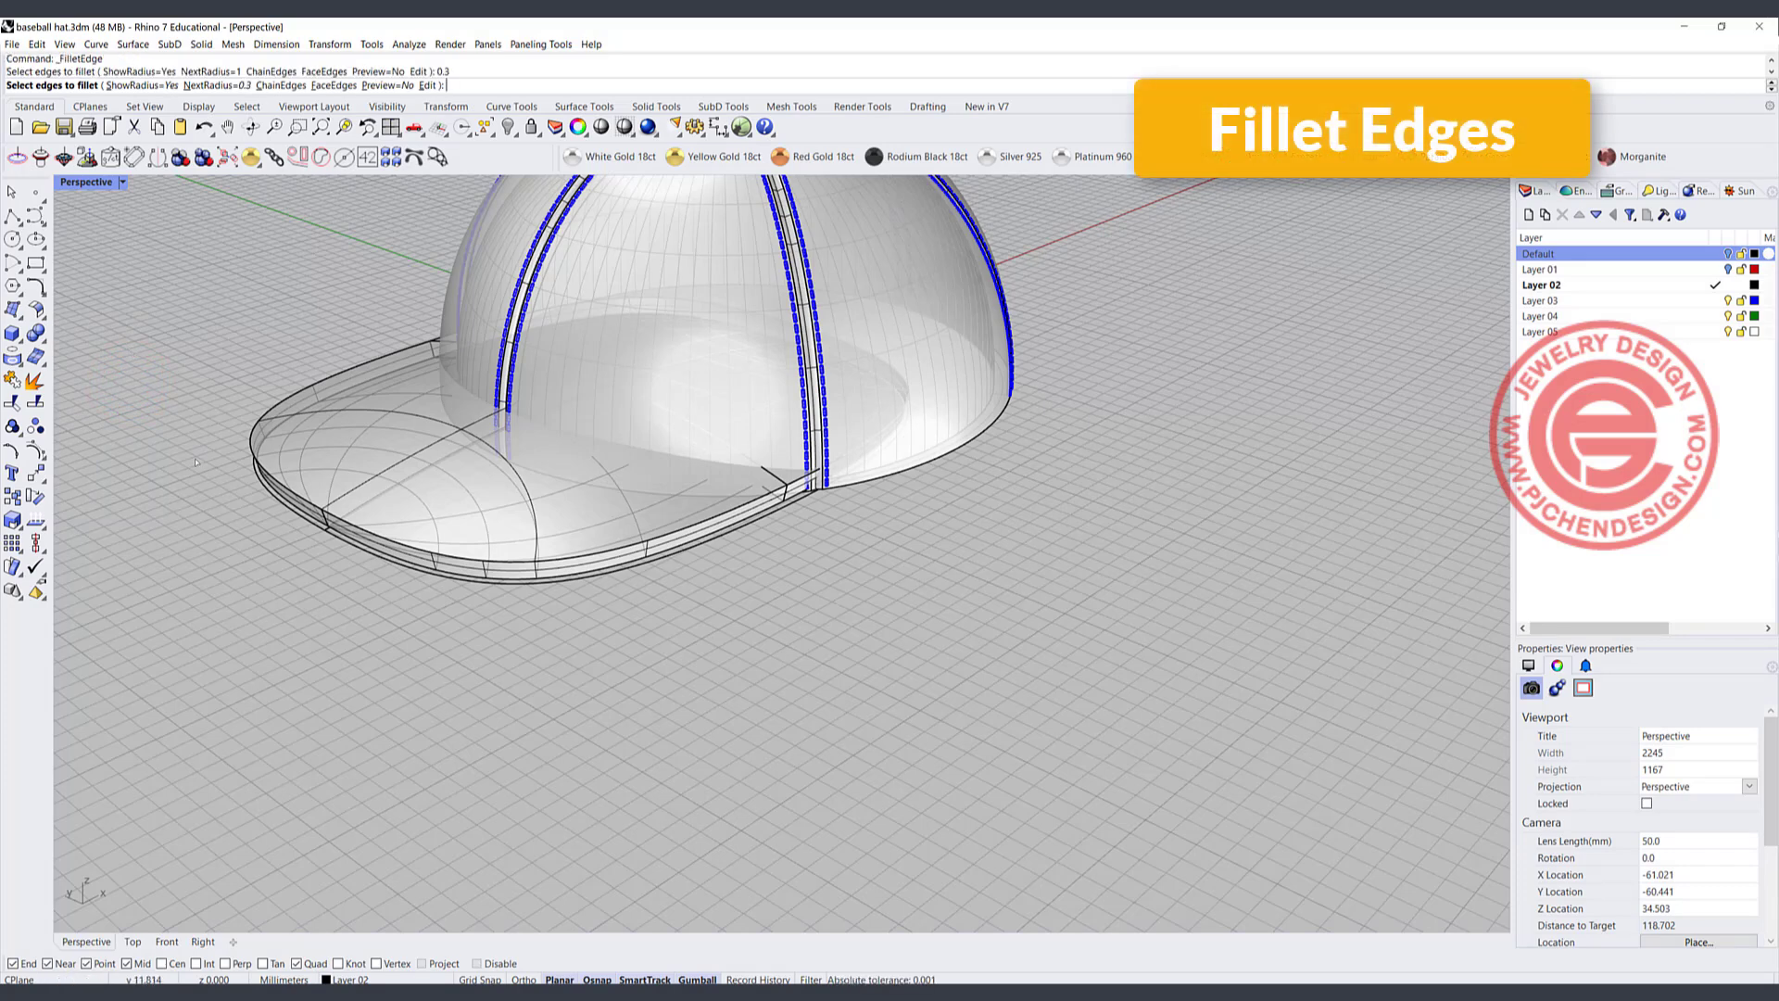
click(663, 545)
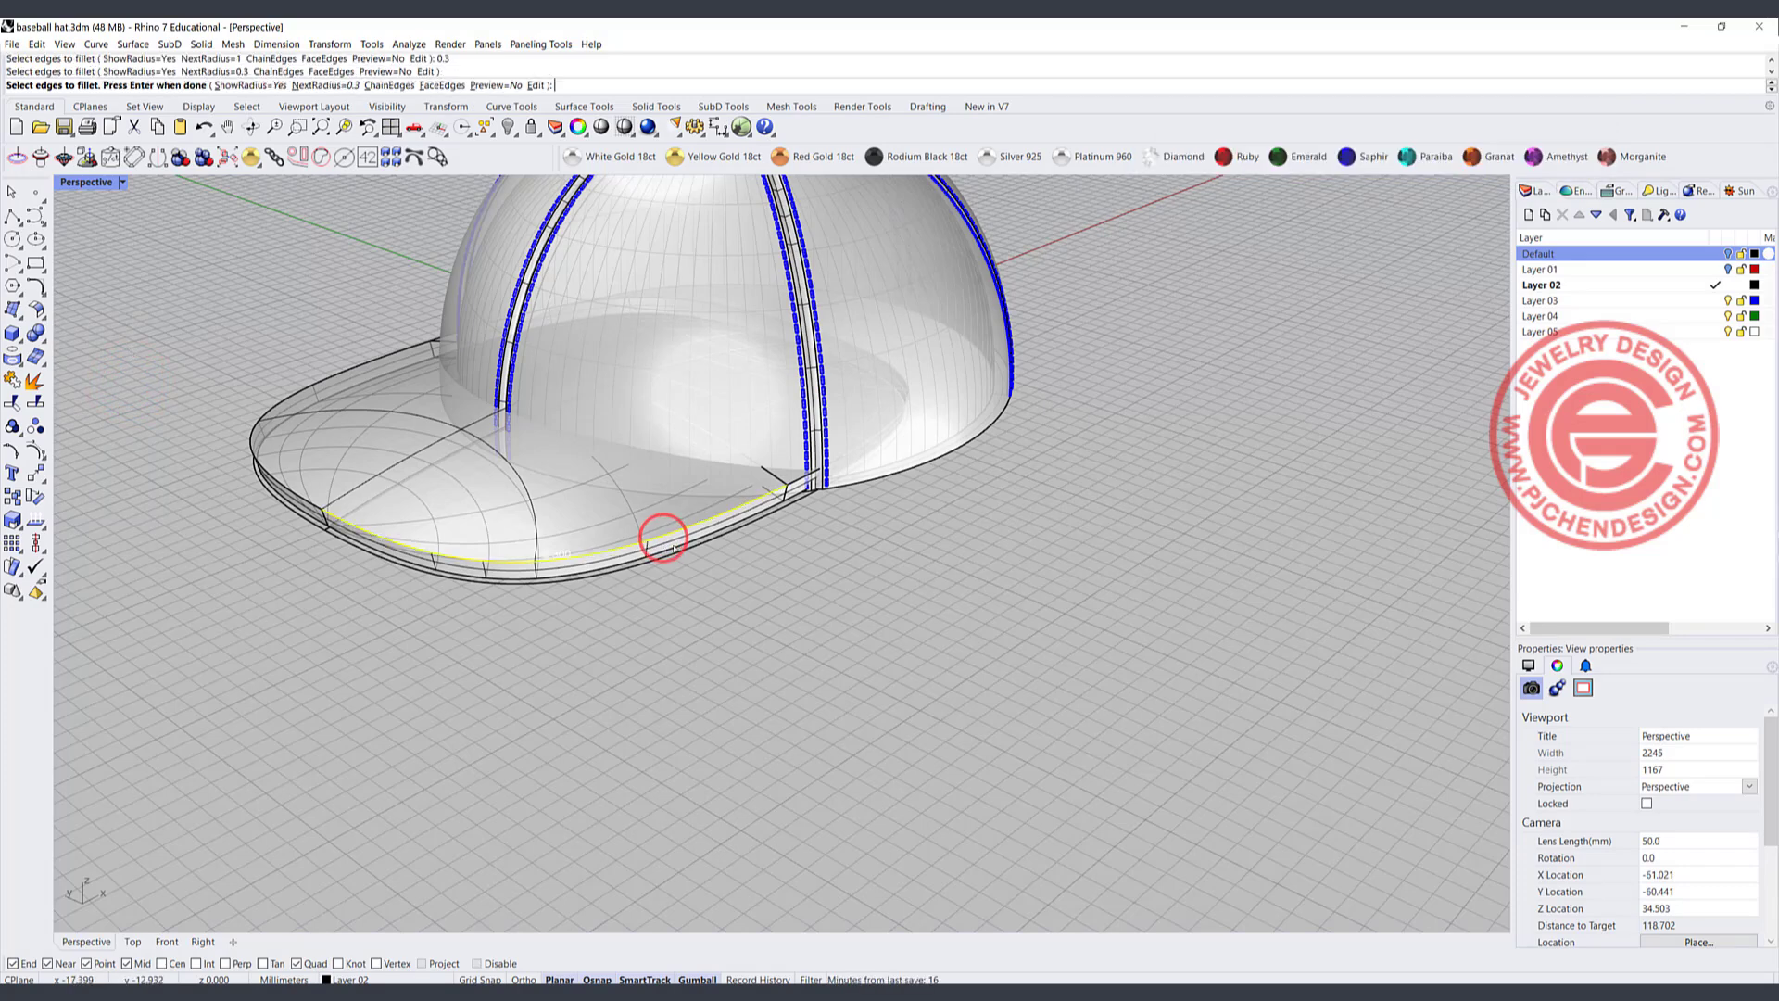
click(798, 483)
click(792, 480)
click(770, 506)
click(315, 519)
click(318, 513)
- Complete the brim rim edge selection on the far side and apply the 0.3 mm fillet
right_drag(330, 497, 1056, 505)
scroll(1080, 511, up, 3)
click(1075, 513)
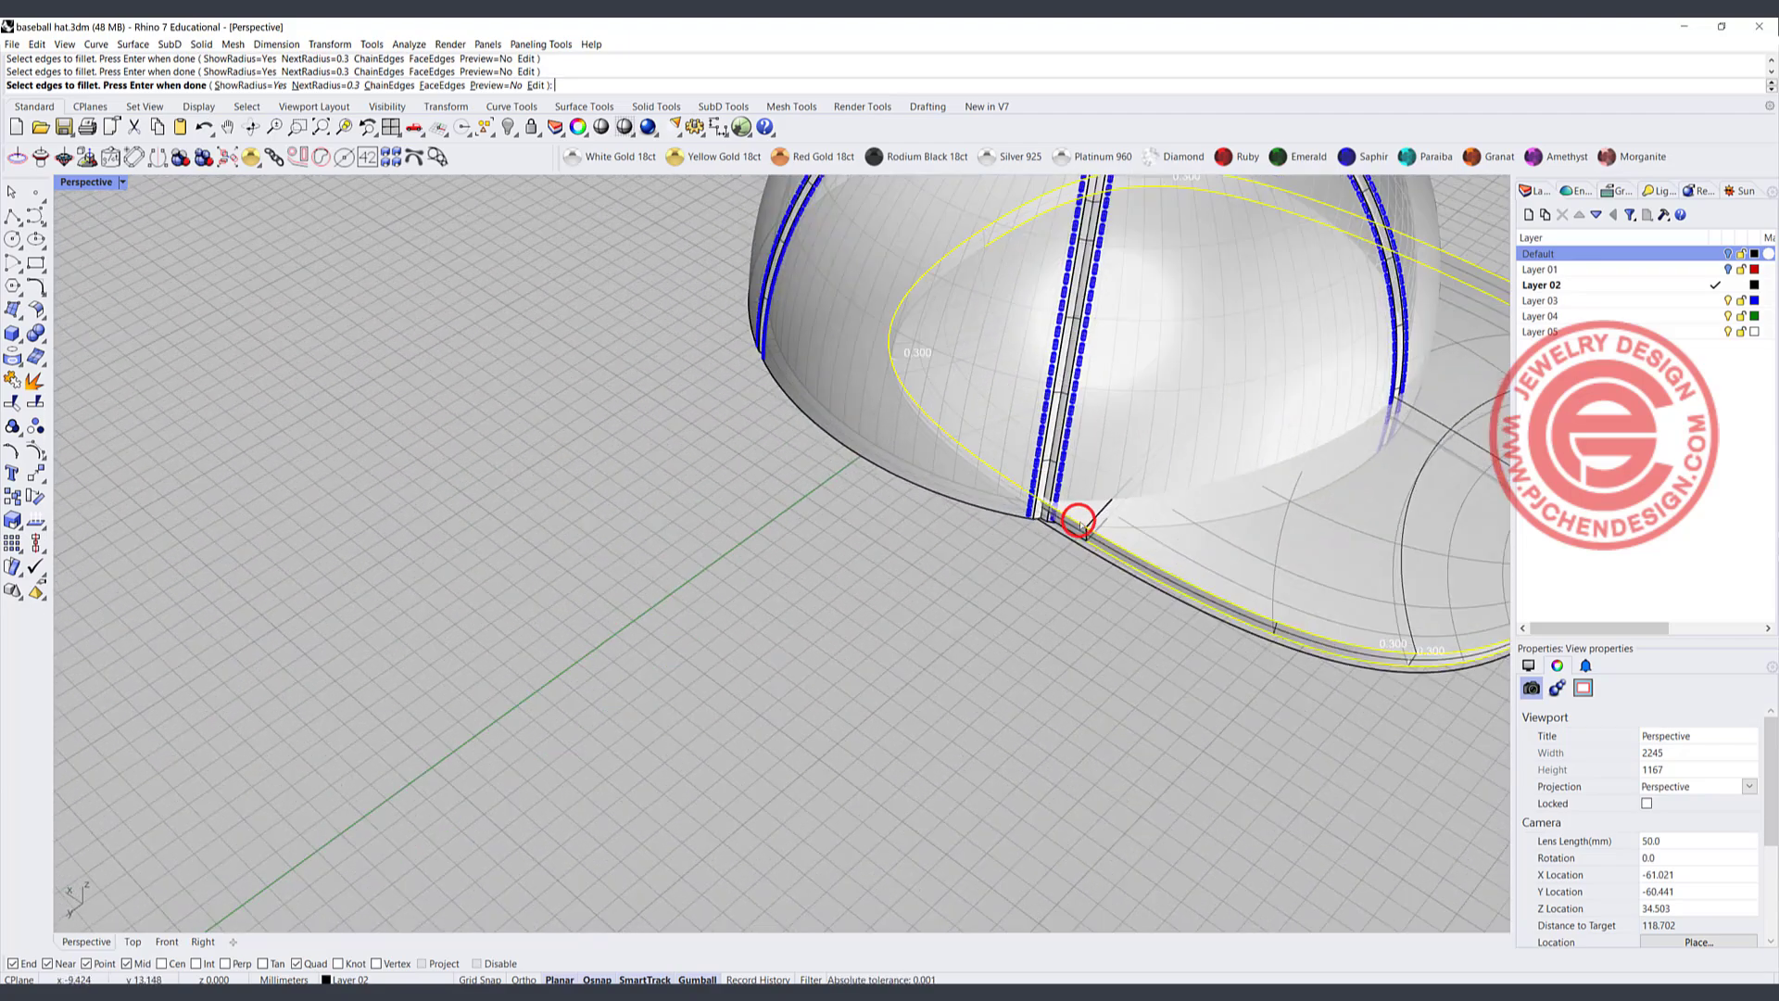
scroll(1075, 519, down, 4)
right_drag(918, 539, 584, 482)
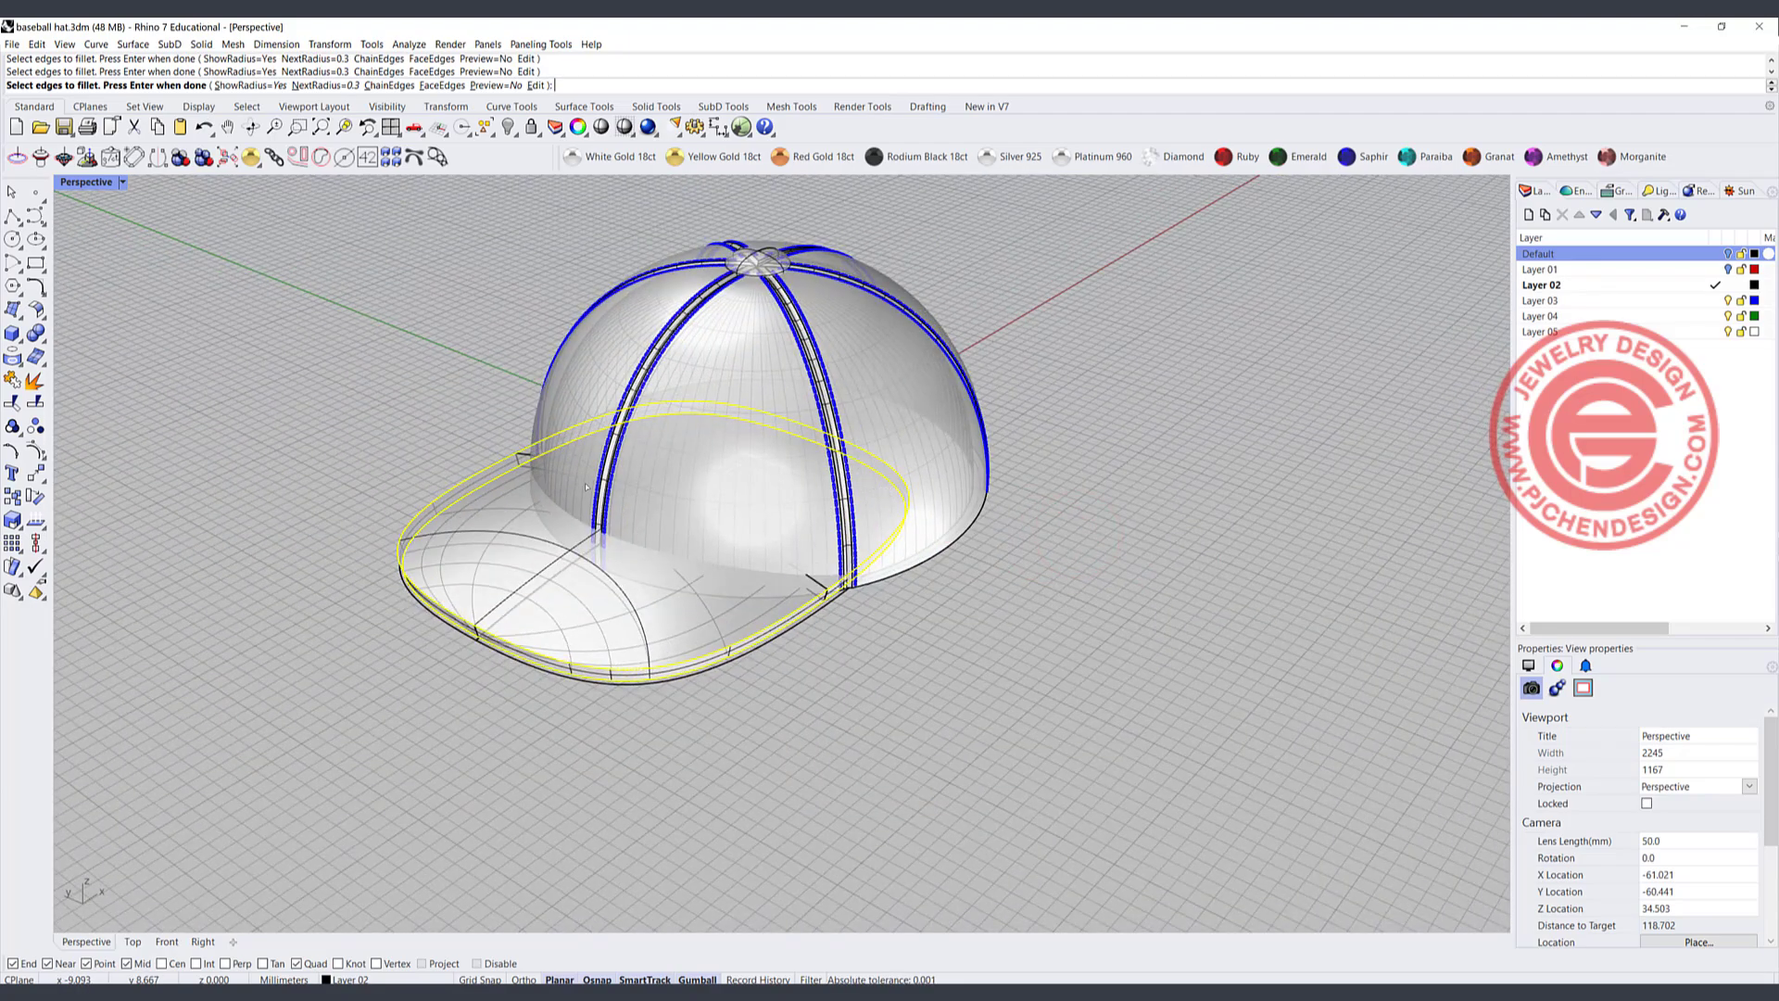
key(Return)
key(Return)
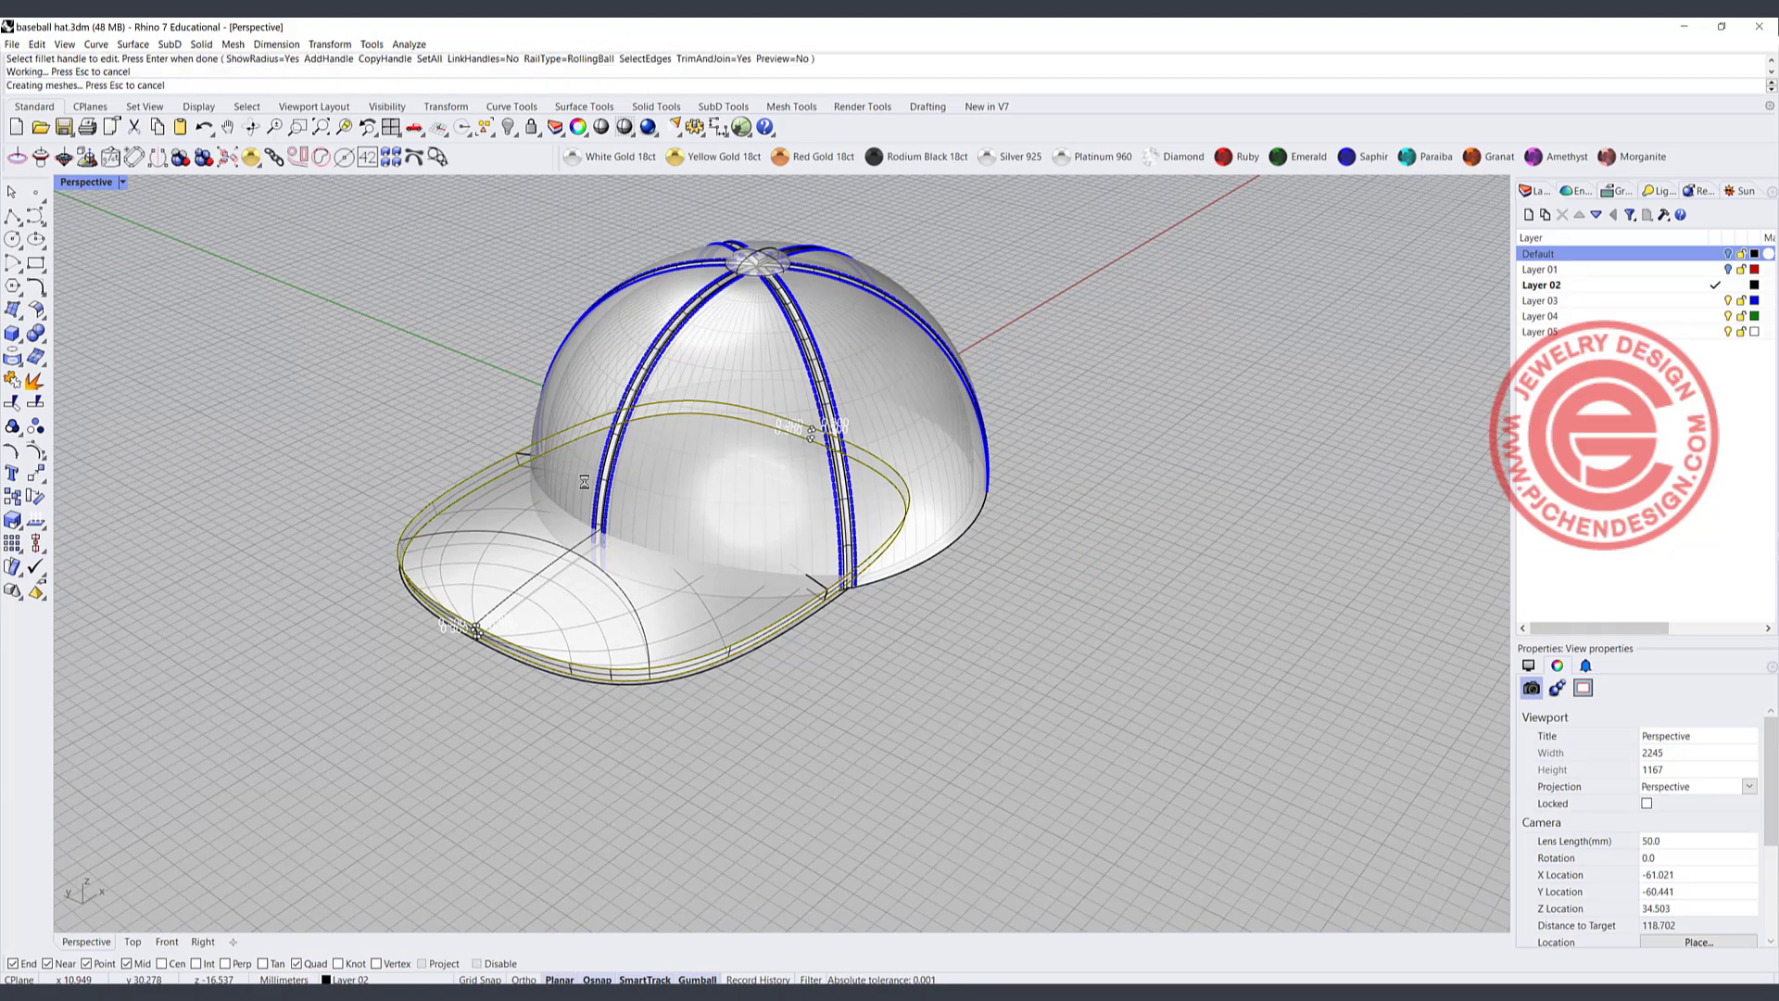
- Start another edge fillet with radius 0.1 mm and select the dome's bottom edges around the groove beside the brim
right_drag(584, 482, 953, 549)
scroll(953, 549, up, 8)
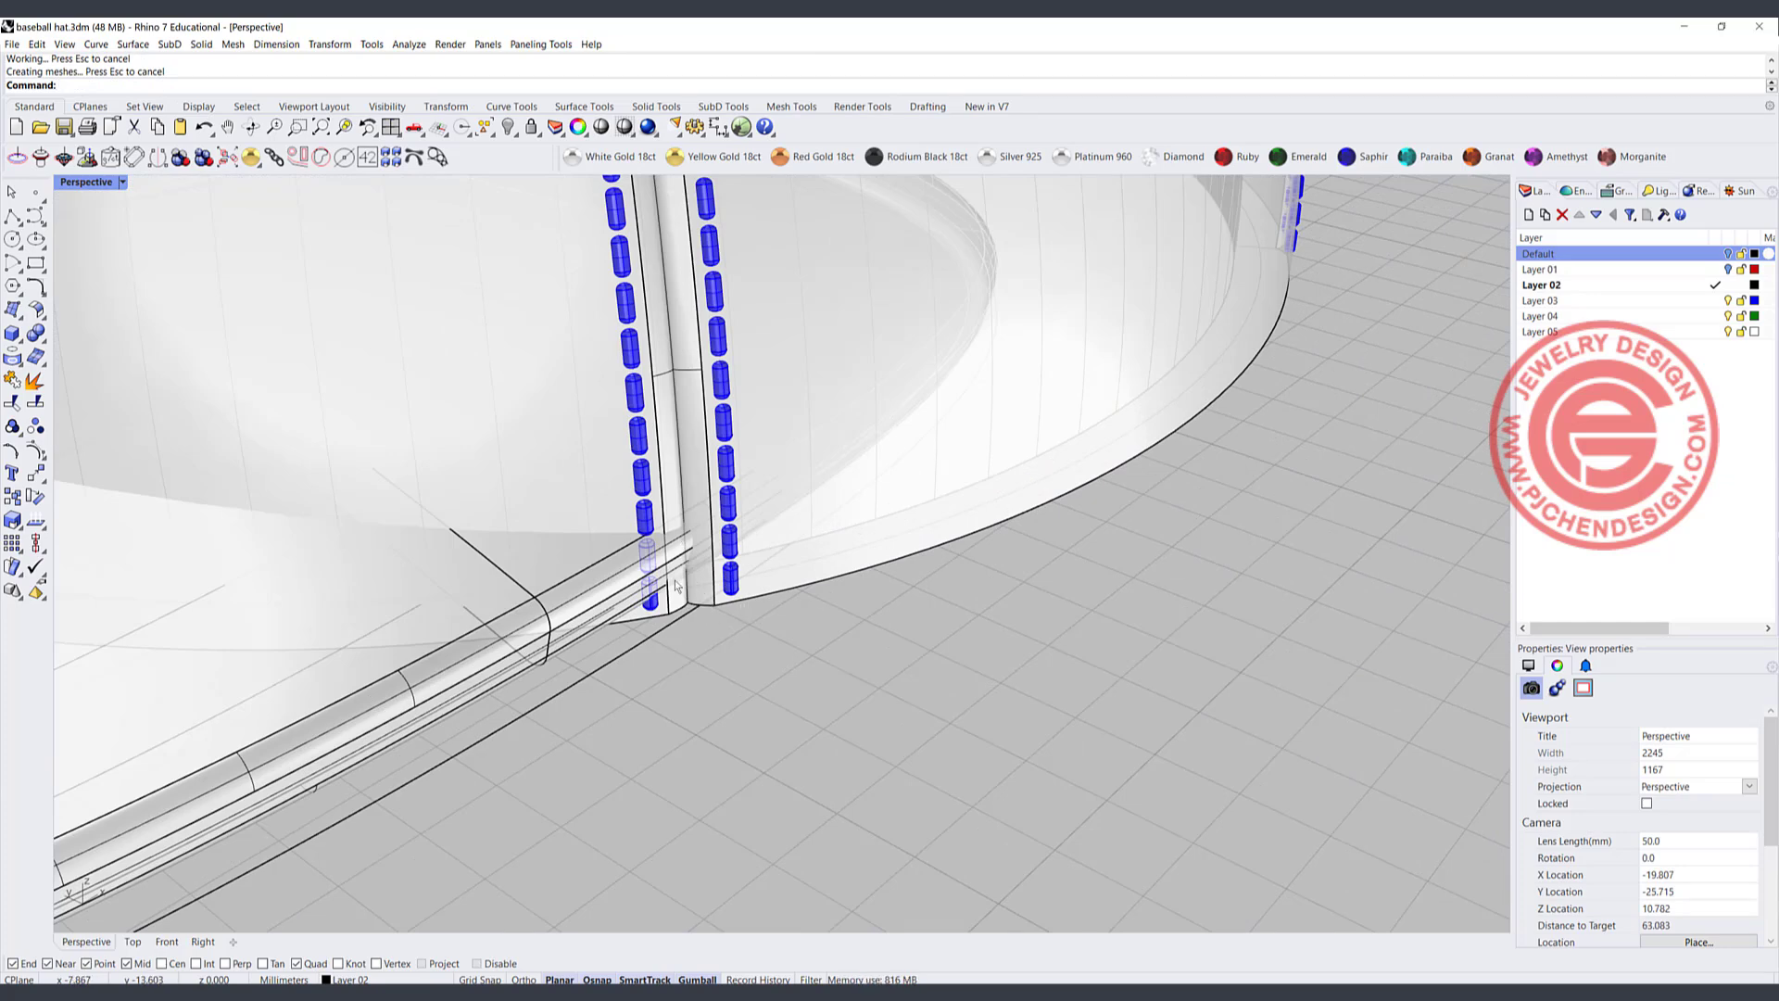
right_click(777, 652)
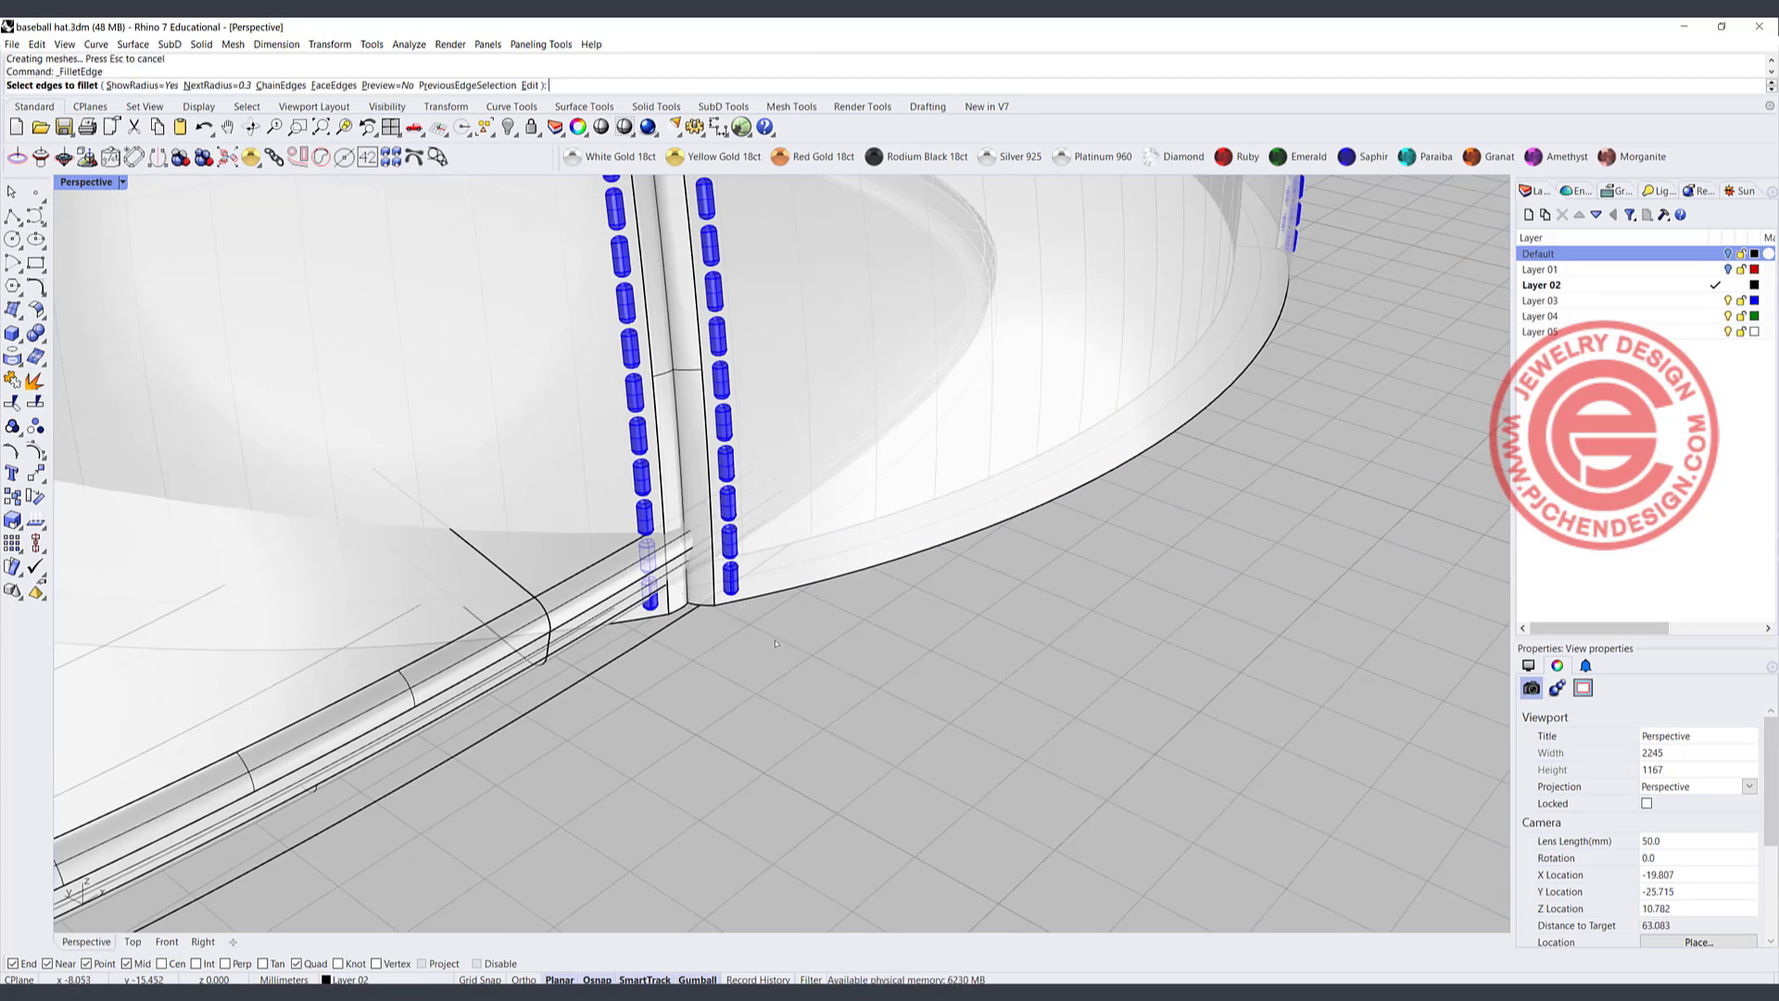
text(0)
key(Return)
click(698, 603)
click(726, 607)
click(672, 610)
click(655, 612)
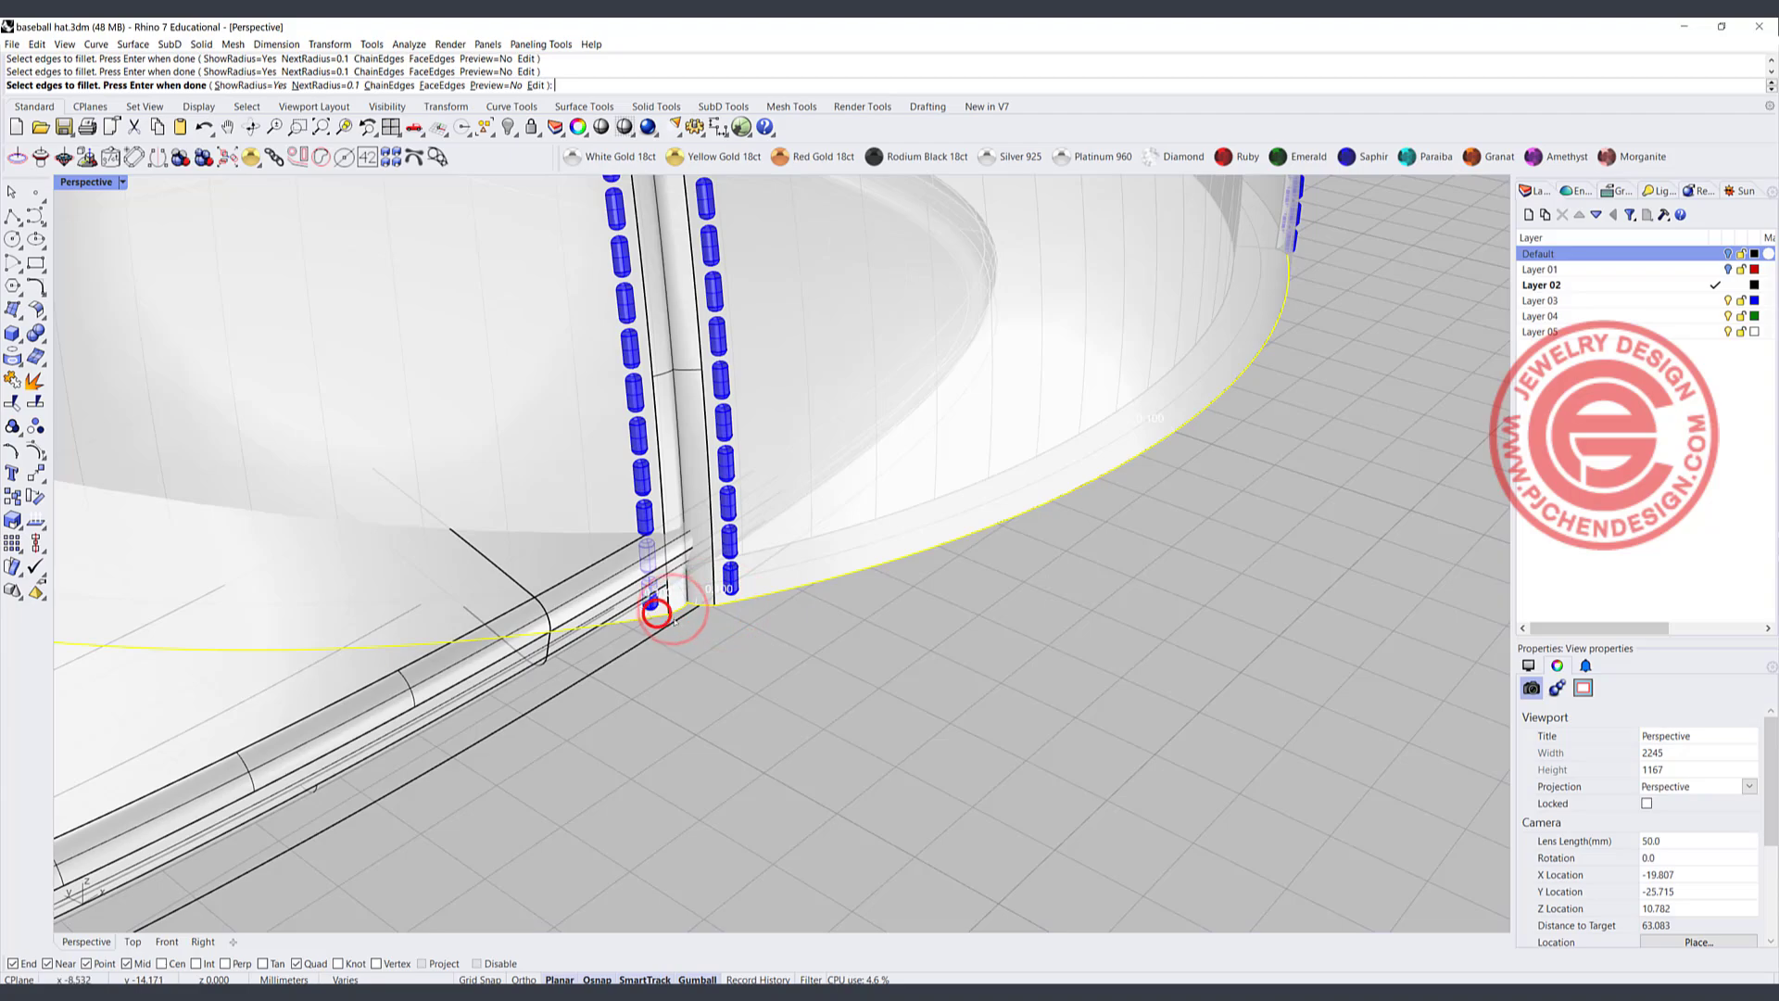
- Add the dome's bottom edges and groove-end edges around the back of the hat to the 0.1 mm fillet selection
scroll(1090, 516, down, 10)
right_drag(1090, 516, 809, 486)
scroll(809, 486, up, 10)
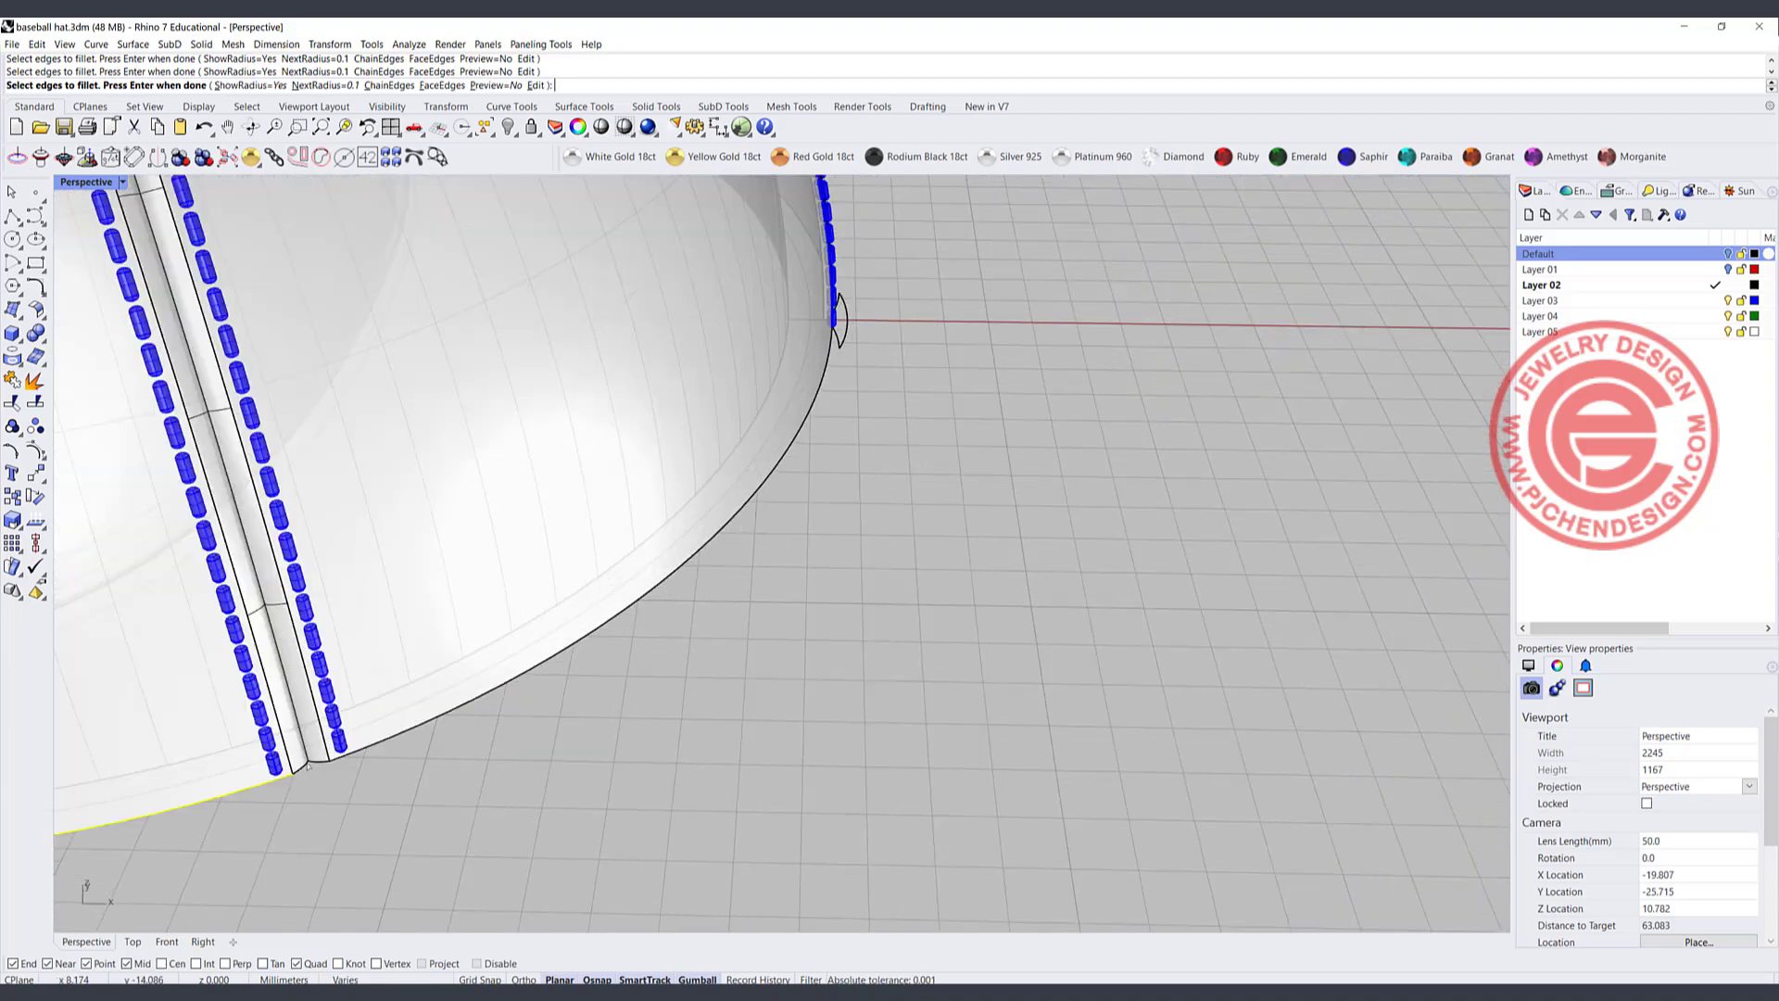
click(346, 753)
scroll(346, 747, down, 5)
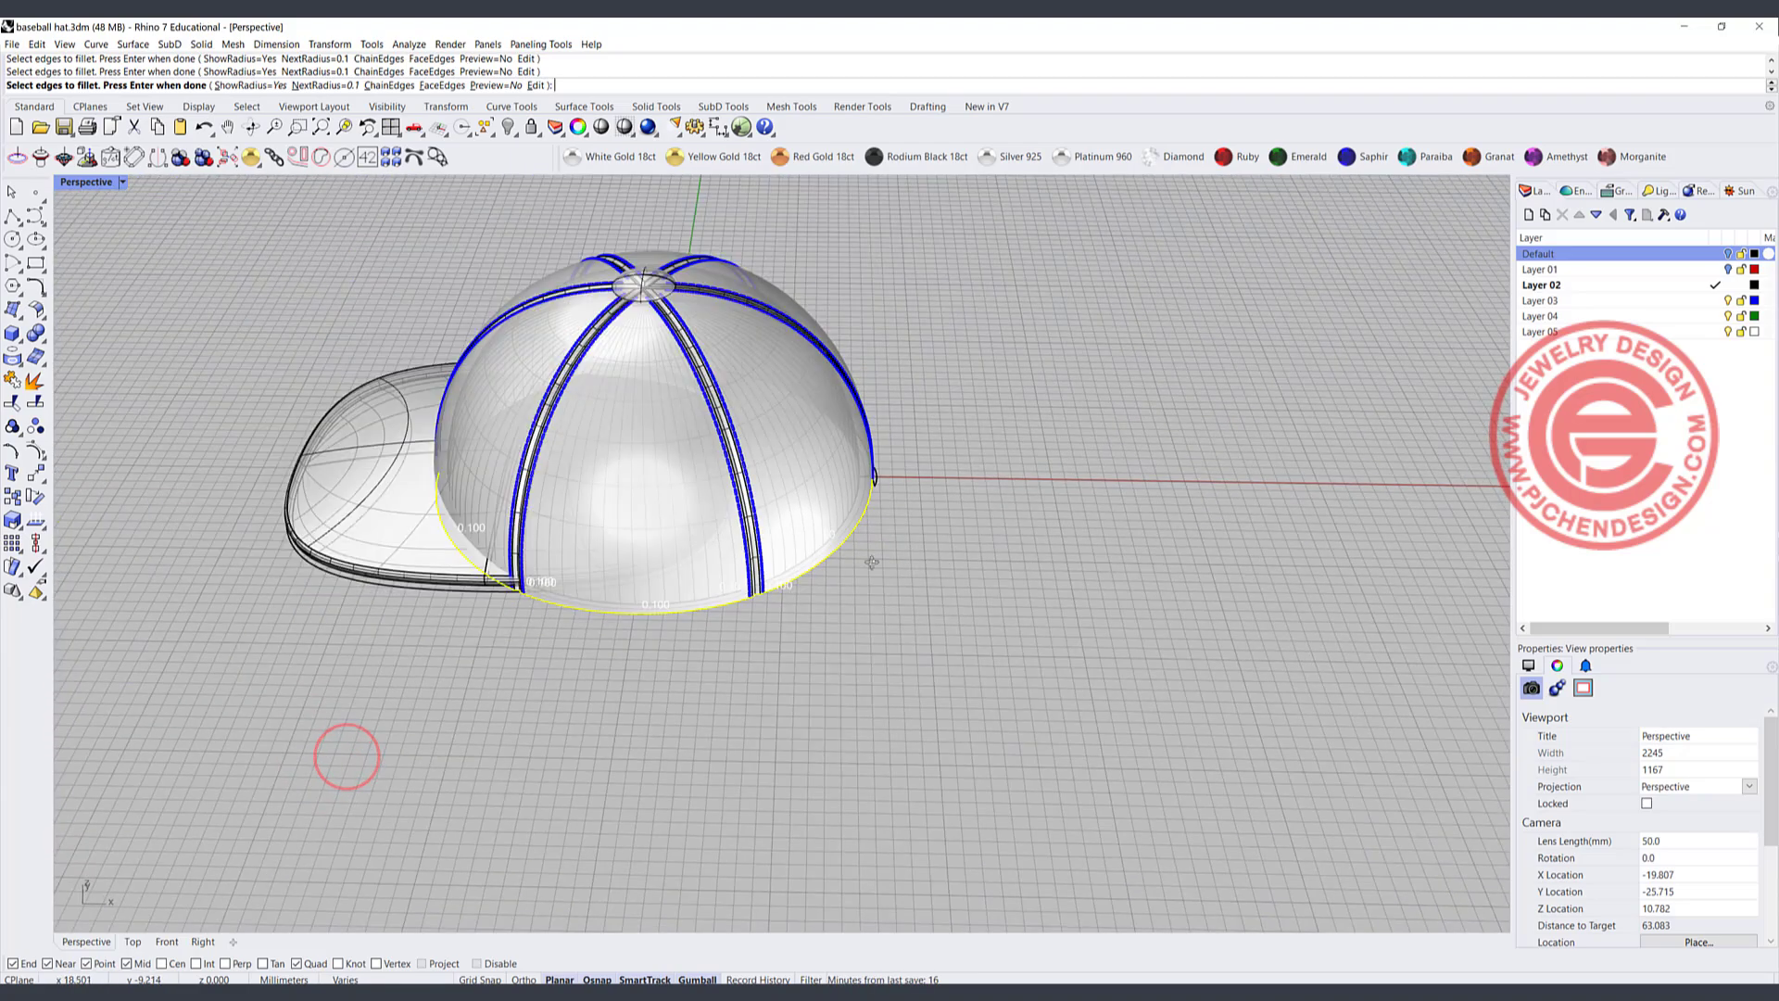
right_drag(345, 747, 615, 461)
scroll(615, 462, up, 6)
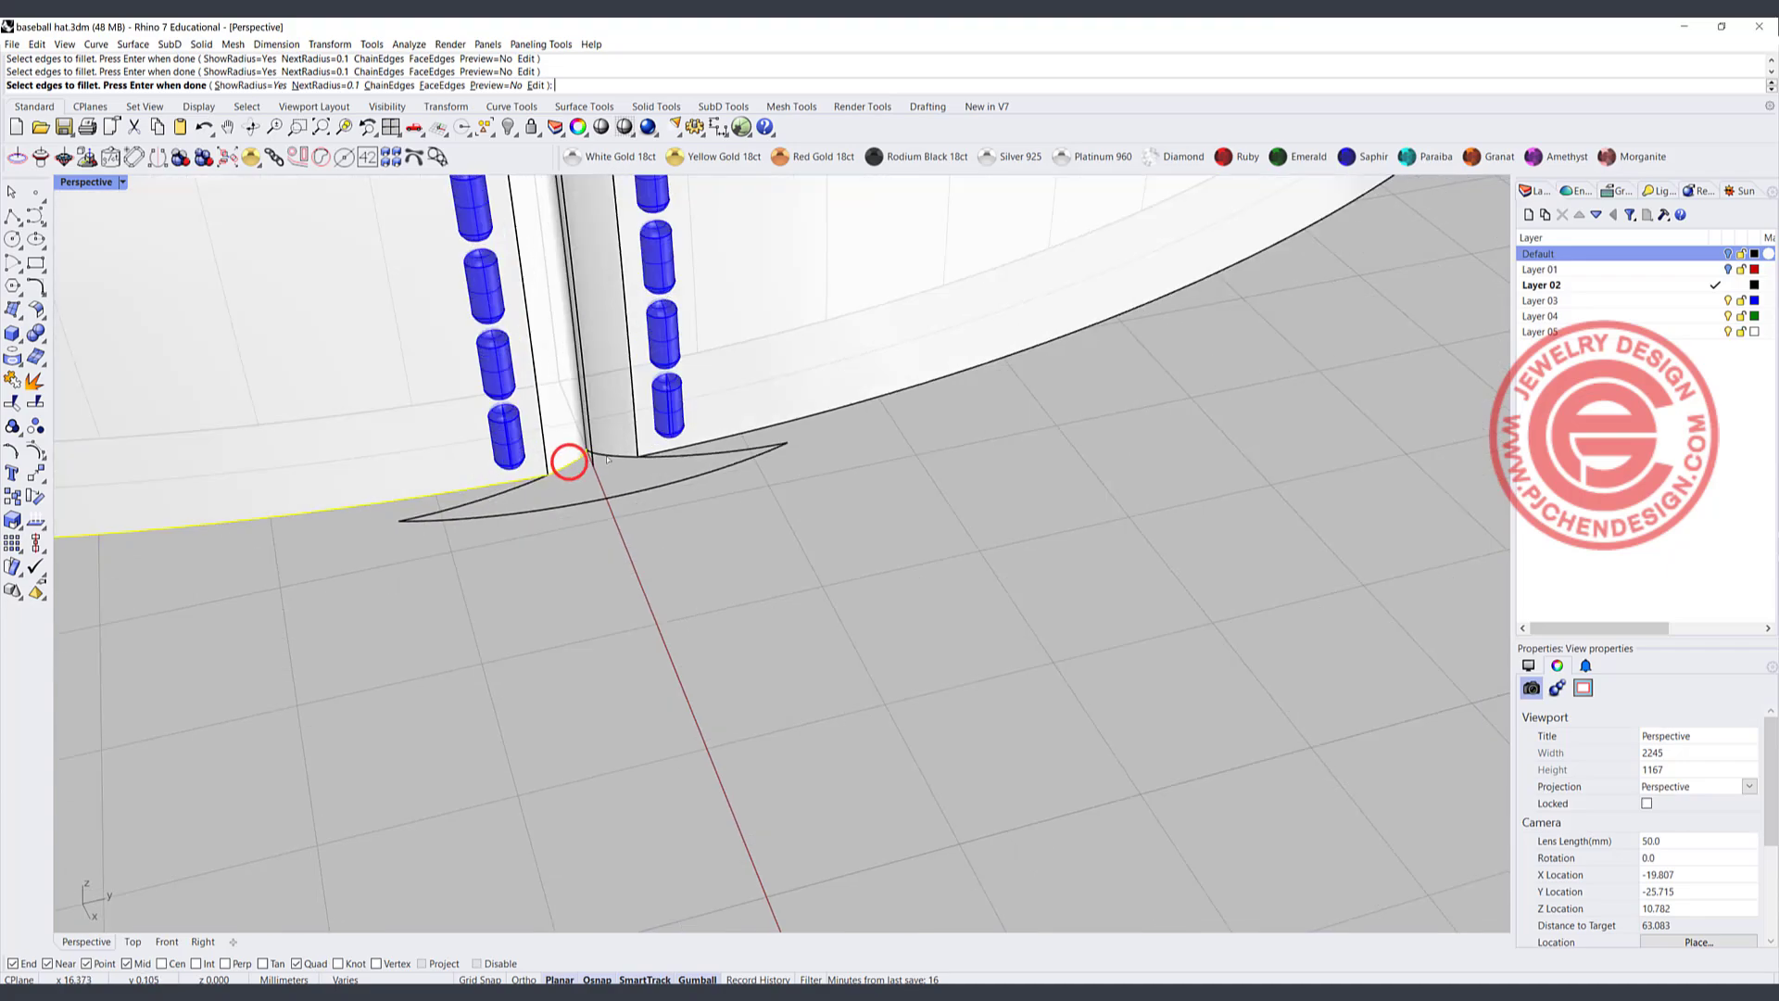
click(690, 442)
scroll(690, 445, down, 5)
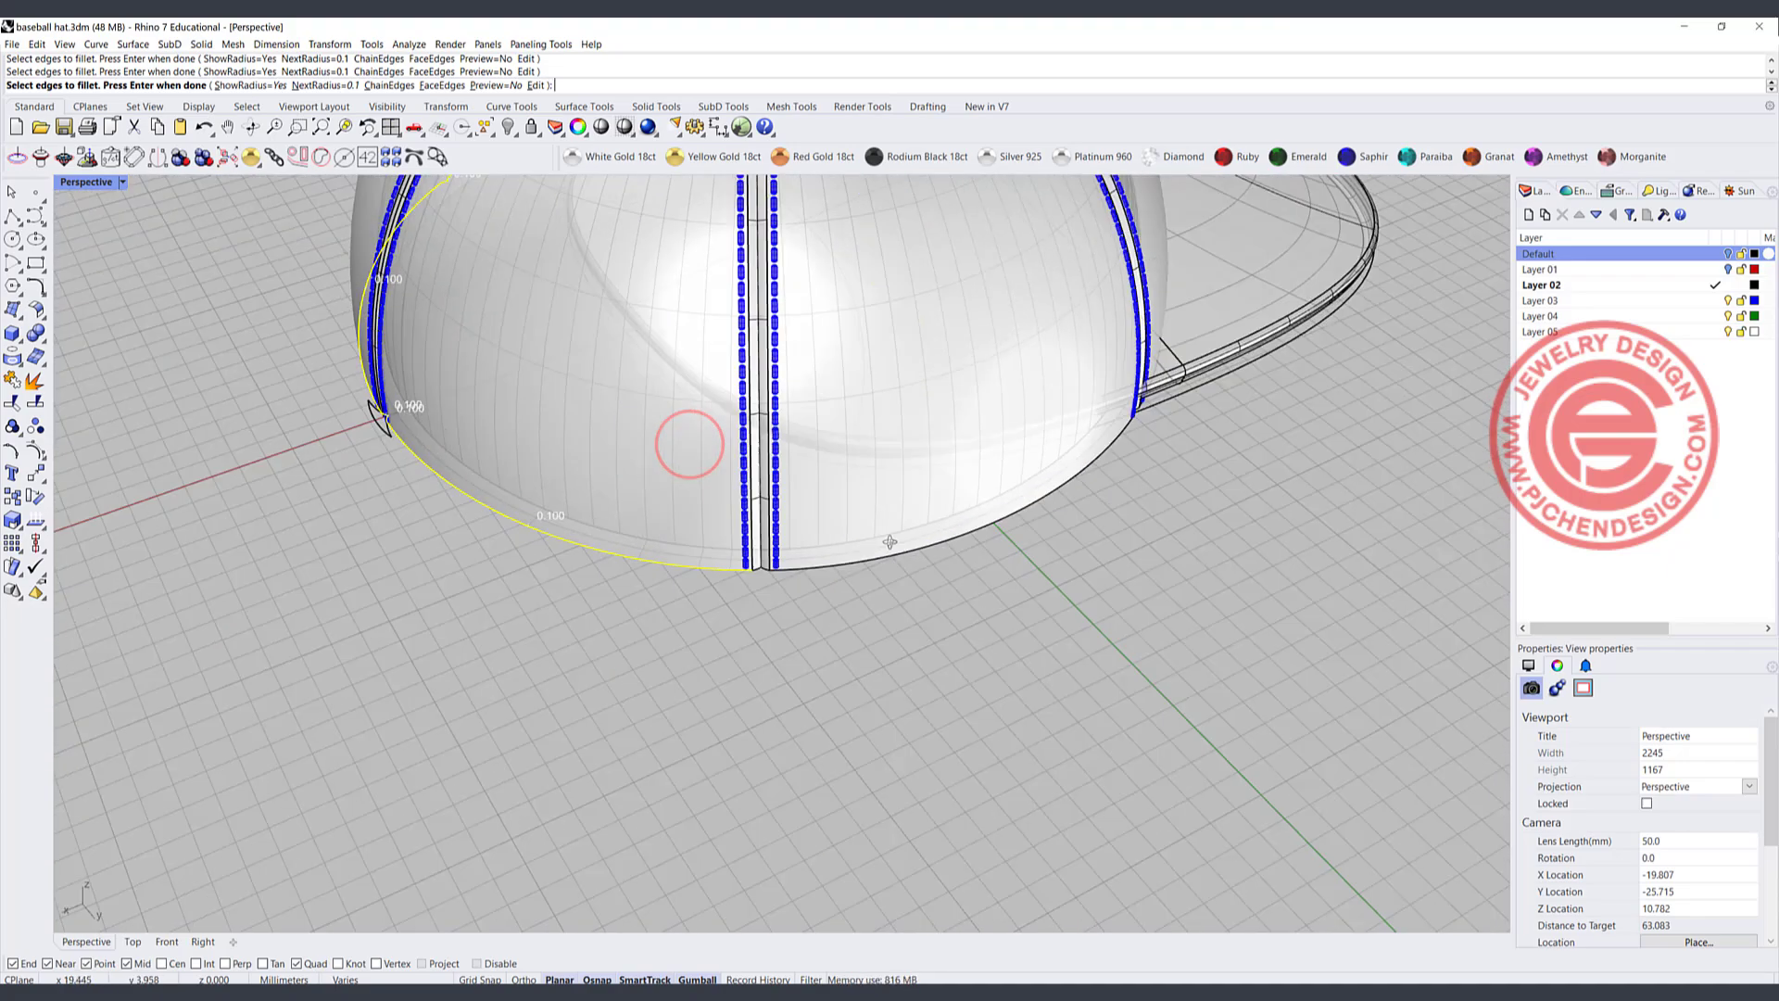